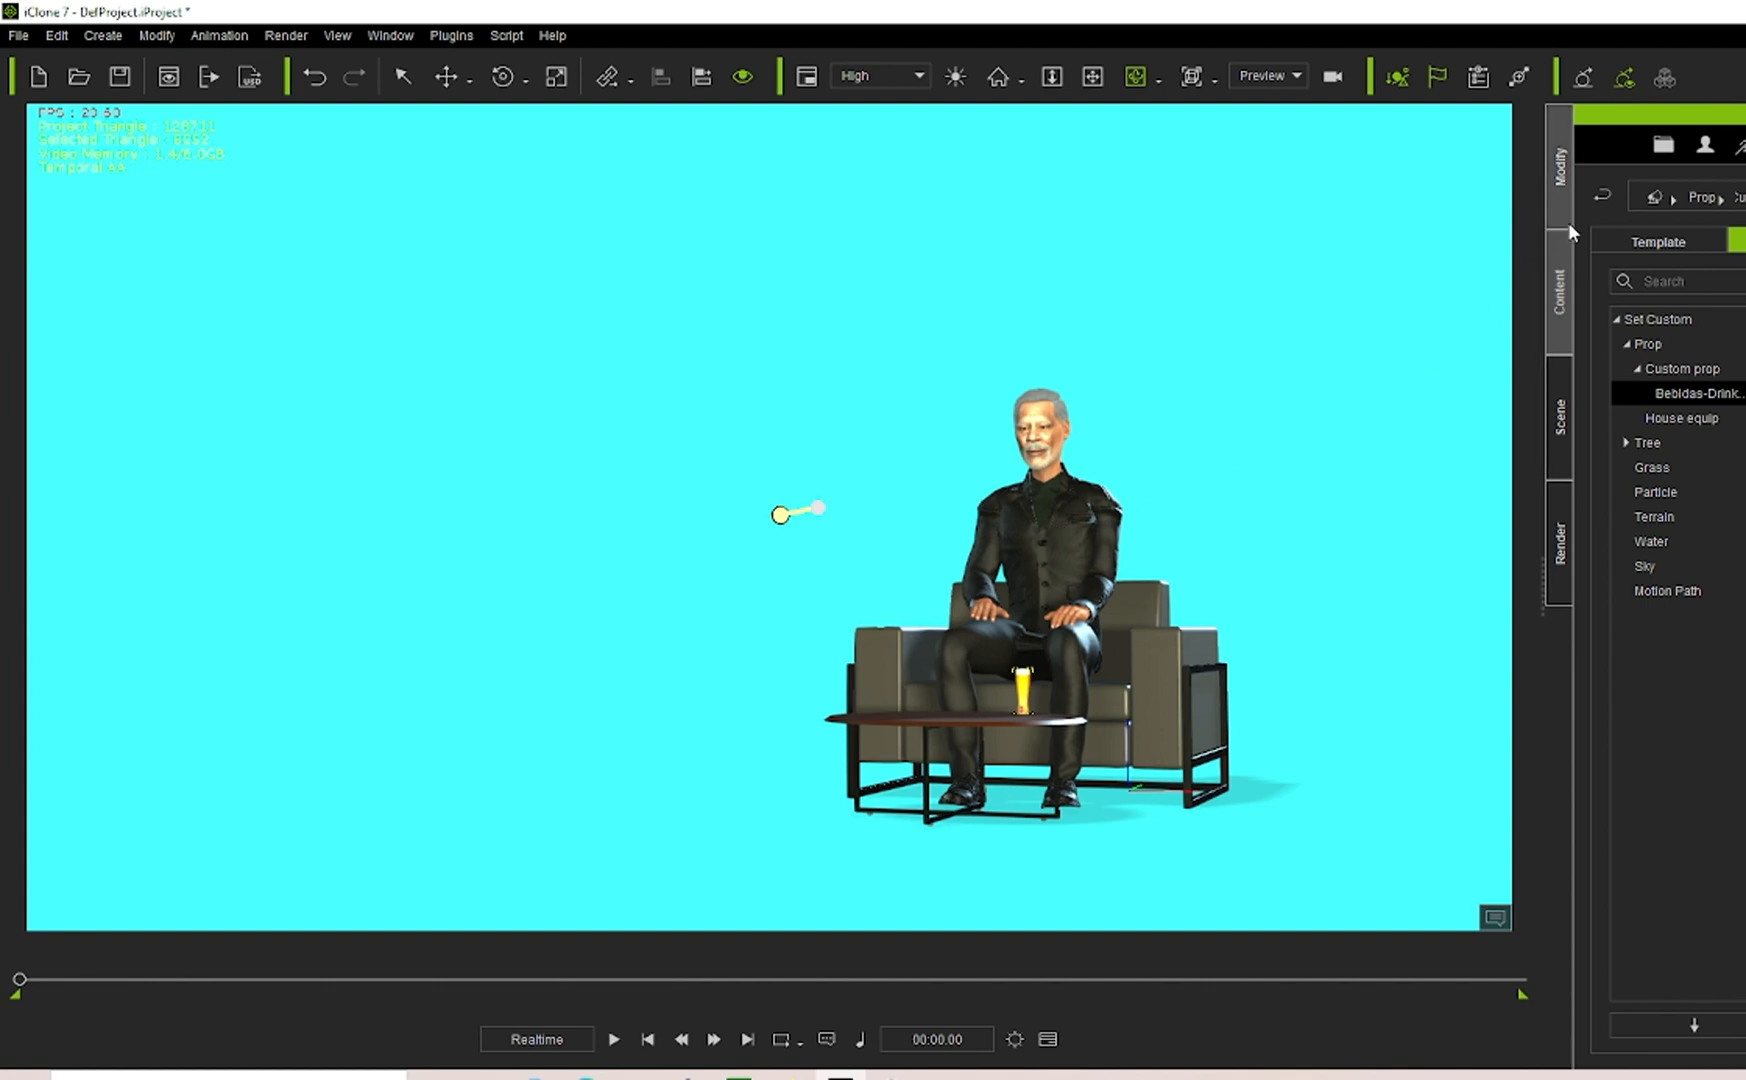
# Select the seated man and open the Edit Motion Layer editor for him.
pyautogui.click(1564, 178)
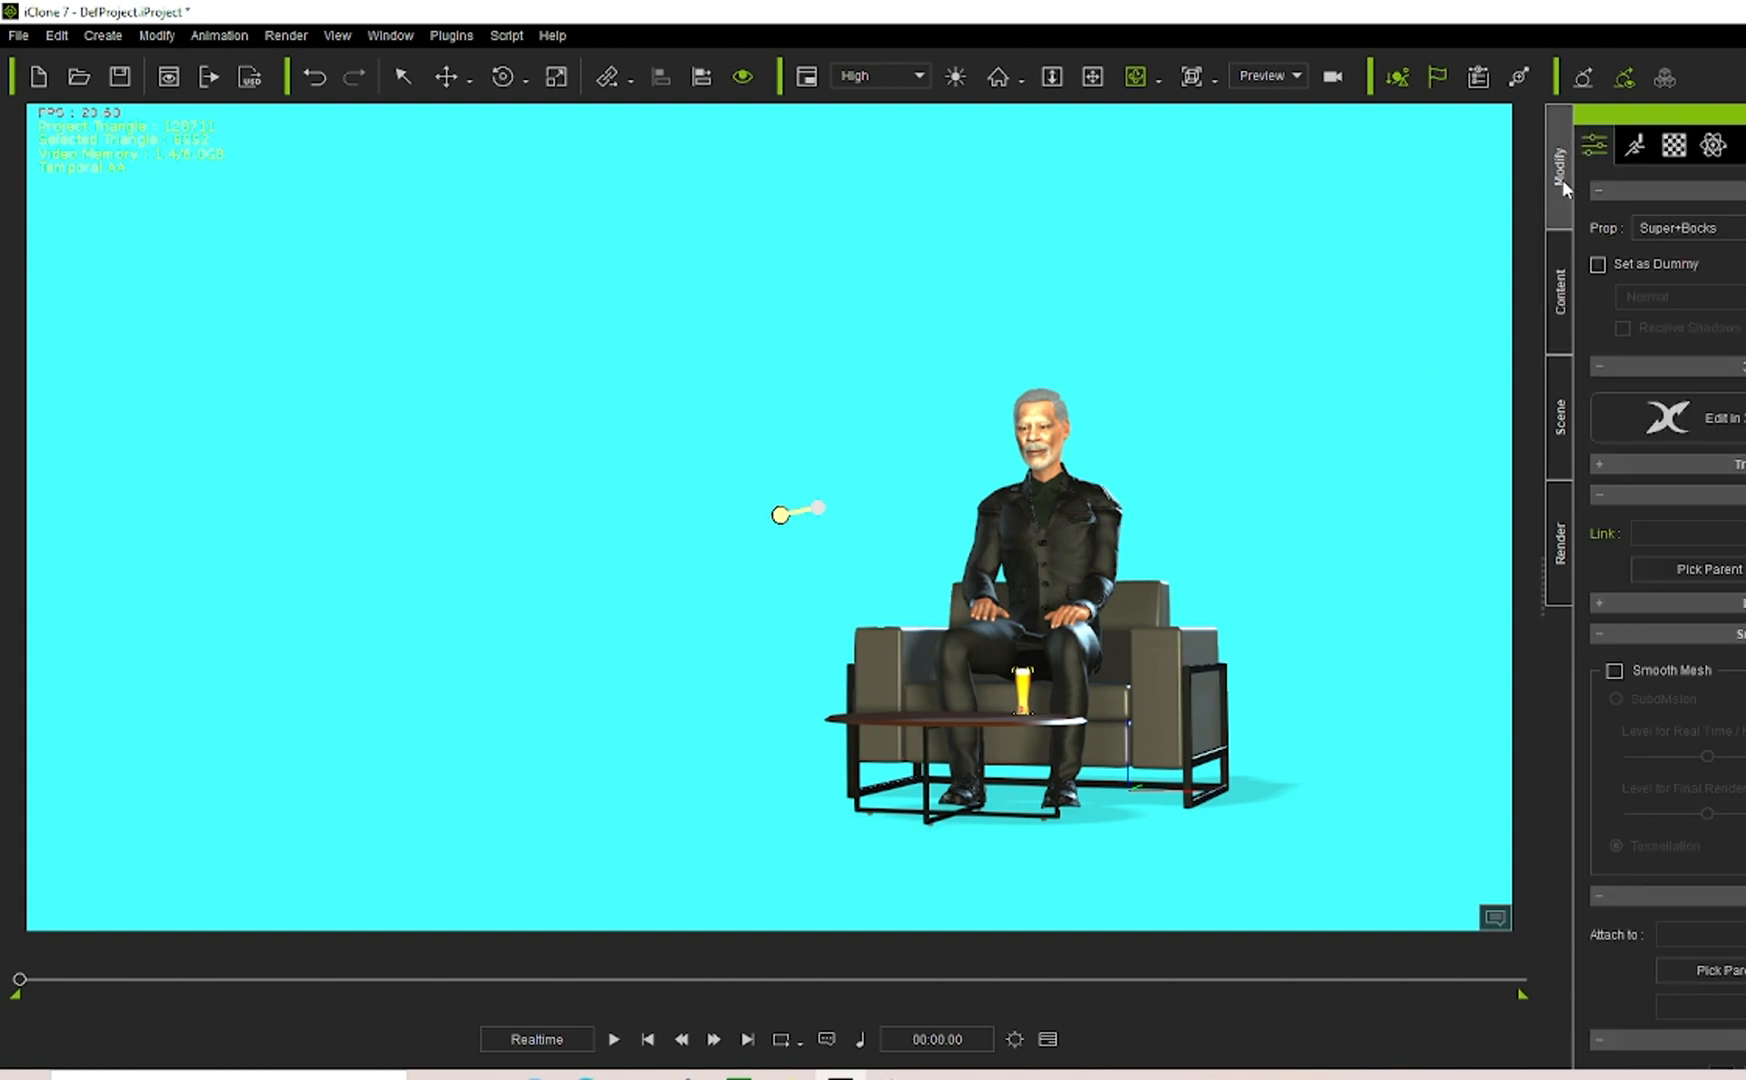
pyautogui.click(1634, 148)
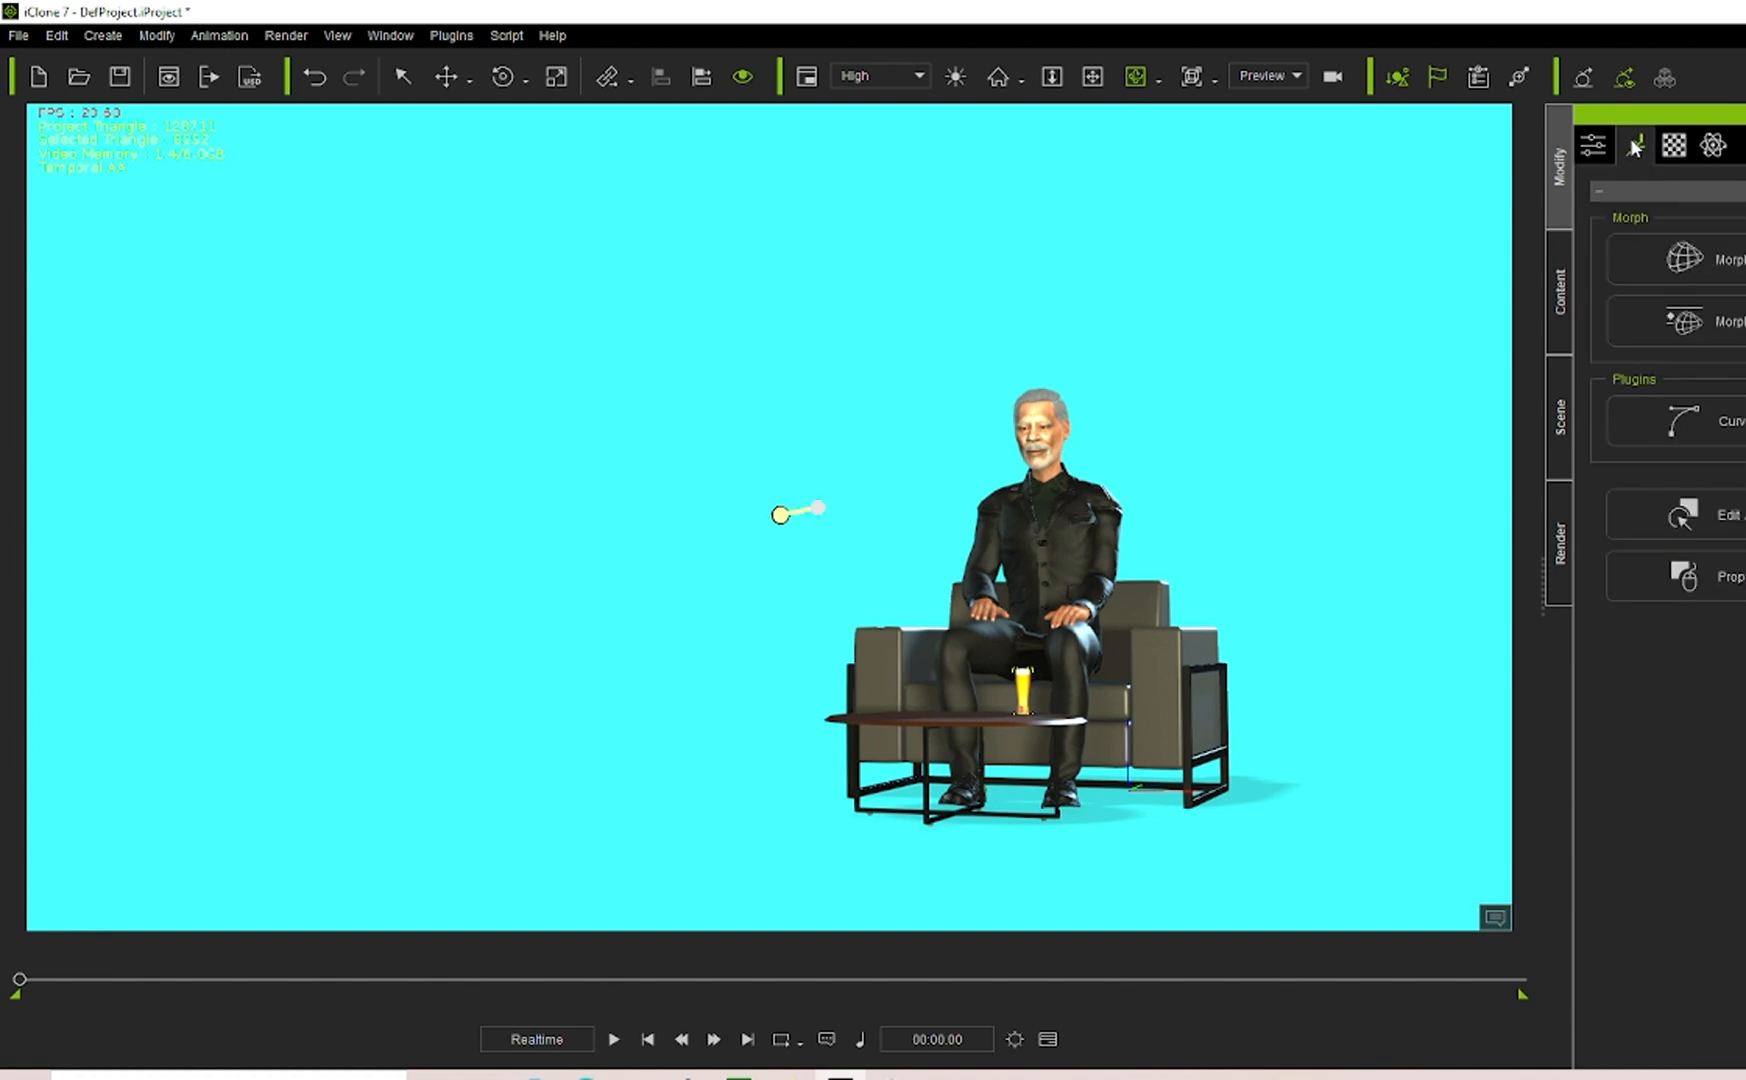
pyautogui.click(1680, 515)
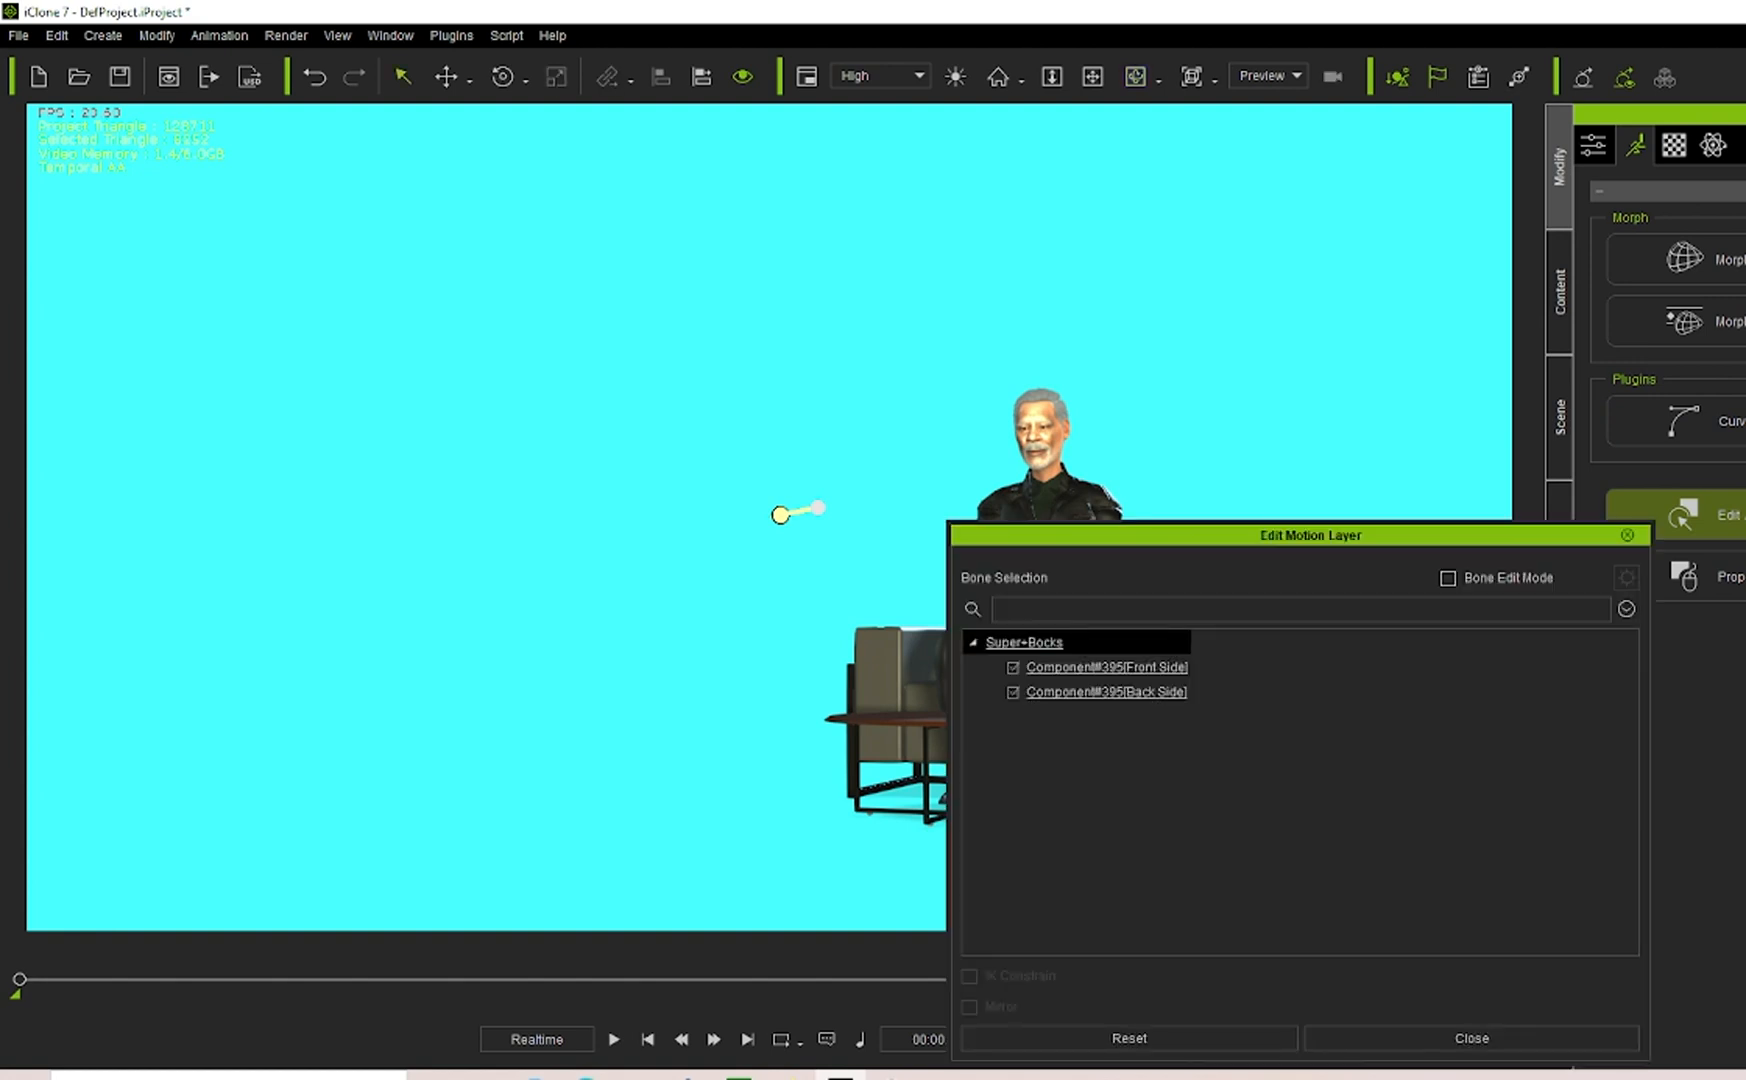
pyautogui.click(1627, 535)
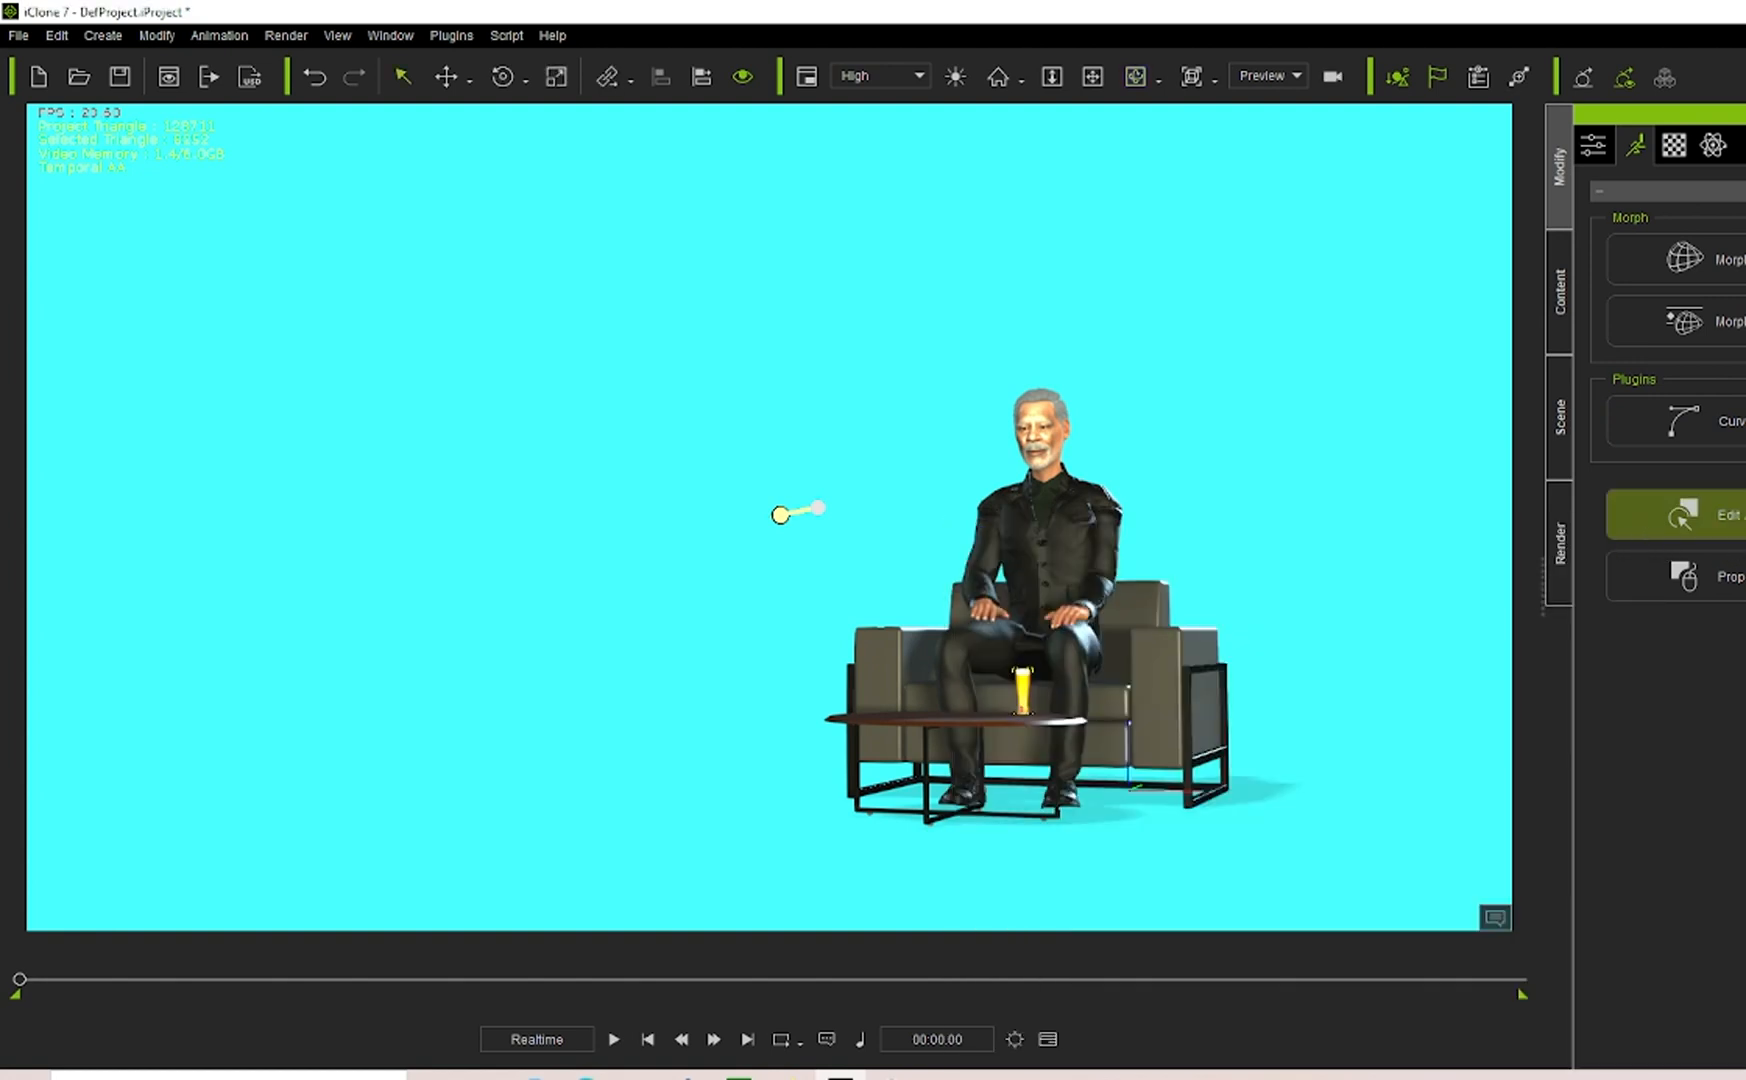
pyautogui.click(1042, 446)
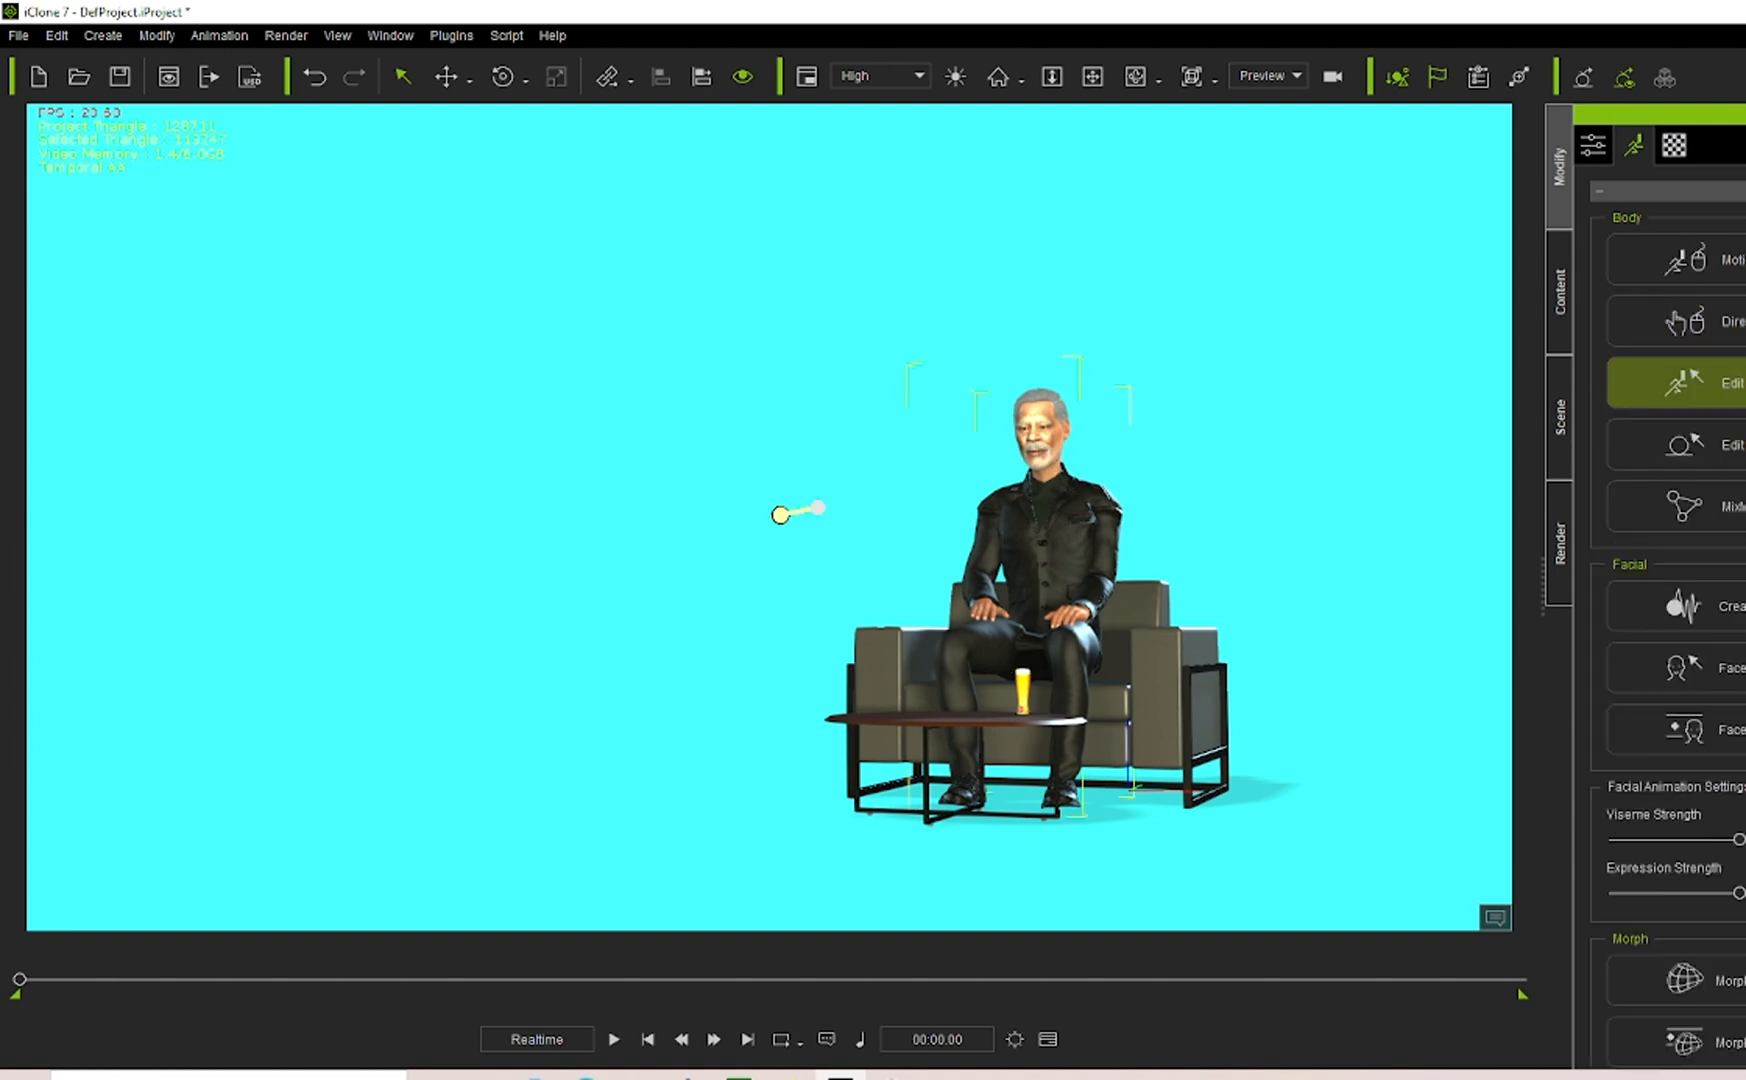
pyautogui.click(1684, 382)
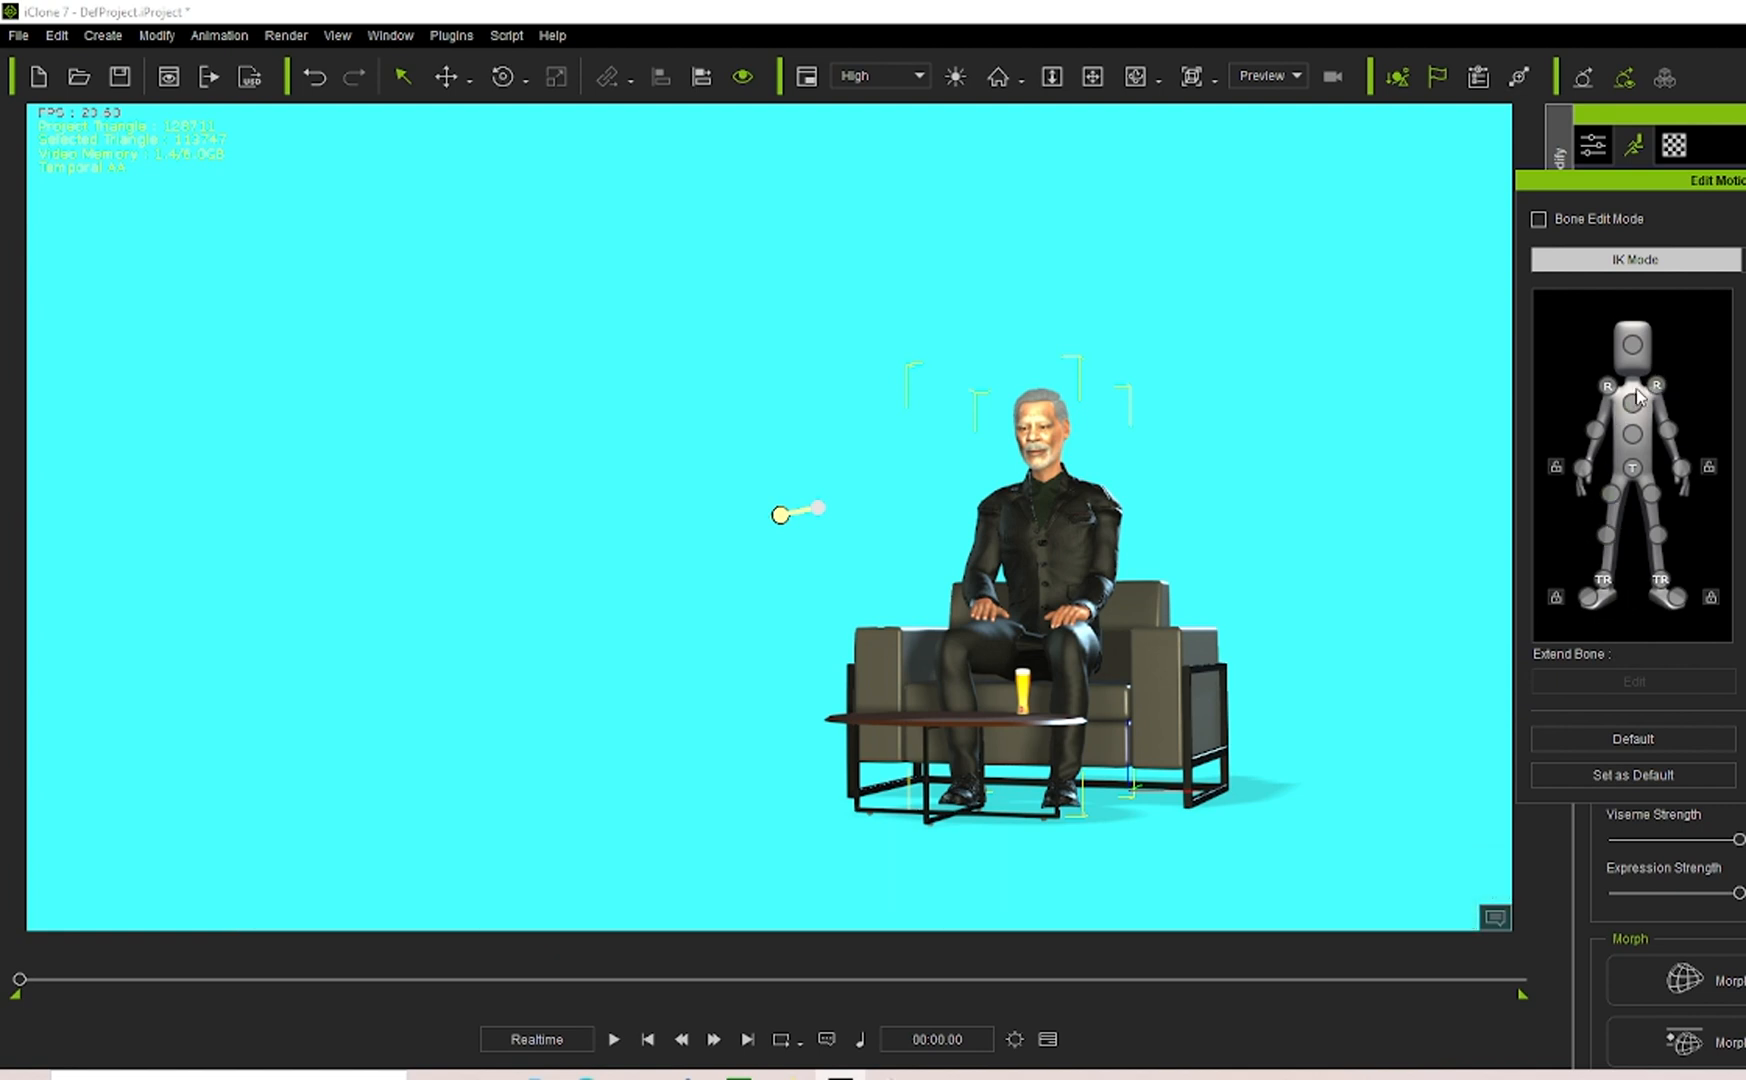
# Open the timeline and expand the seated man's Motion Layer tracks at the start of the animation.
pyautogui.click(1048, 1040)
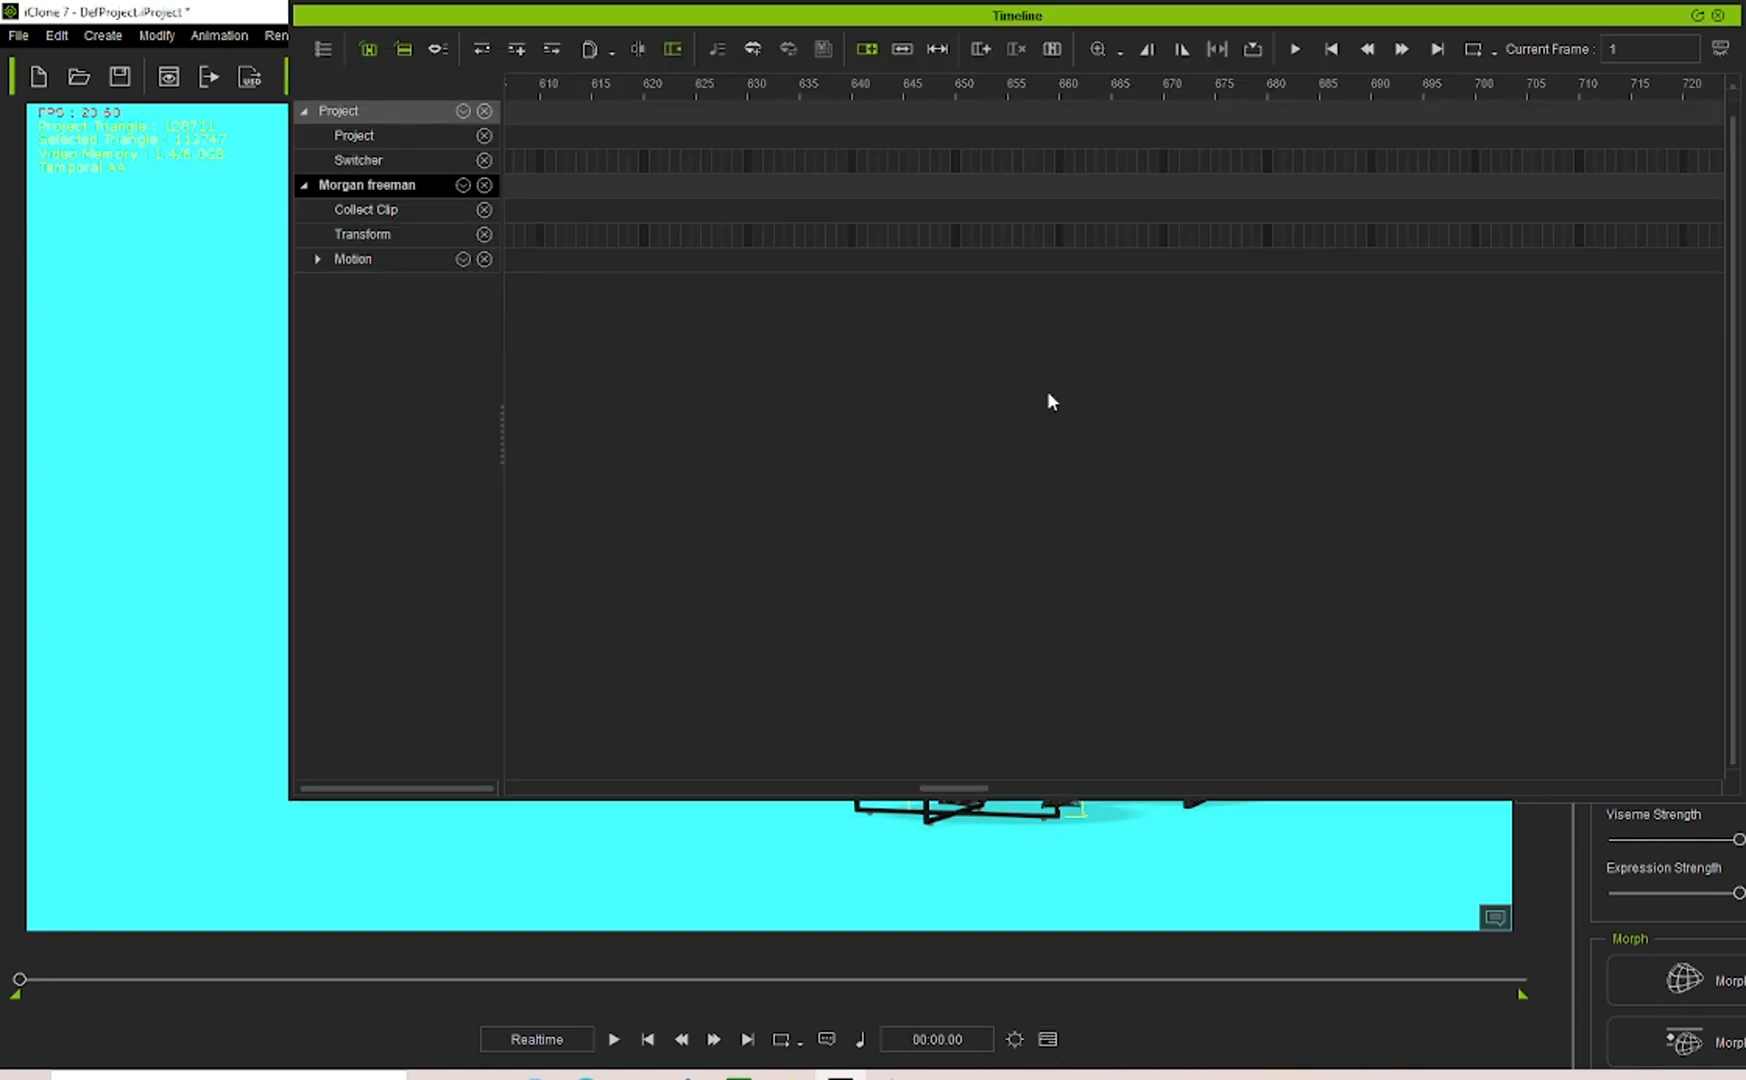
pyautogui.click(319, 258)
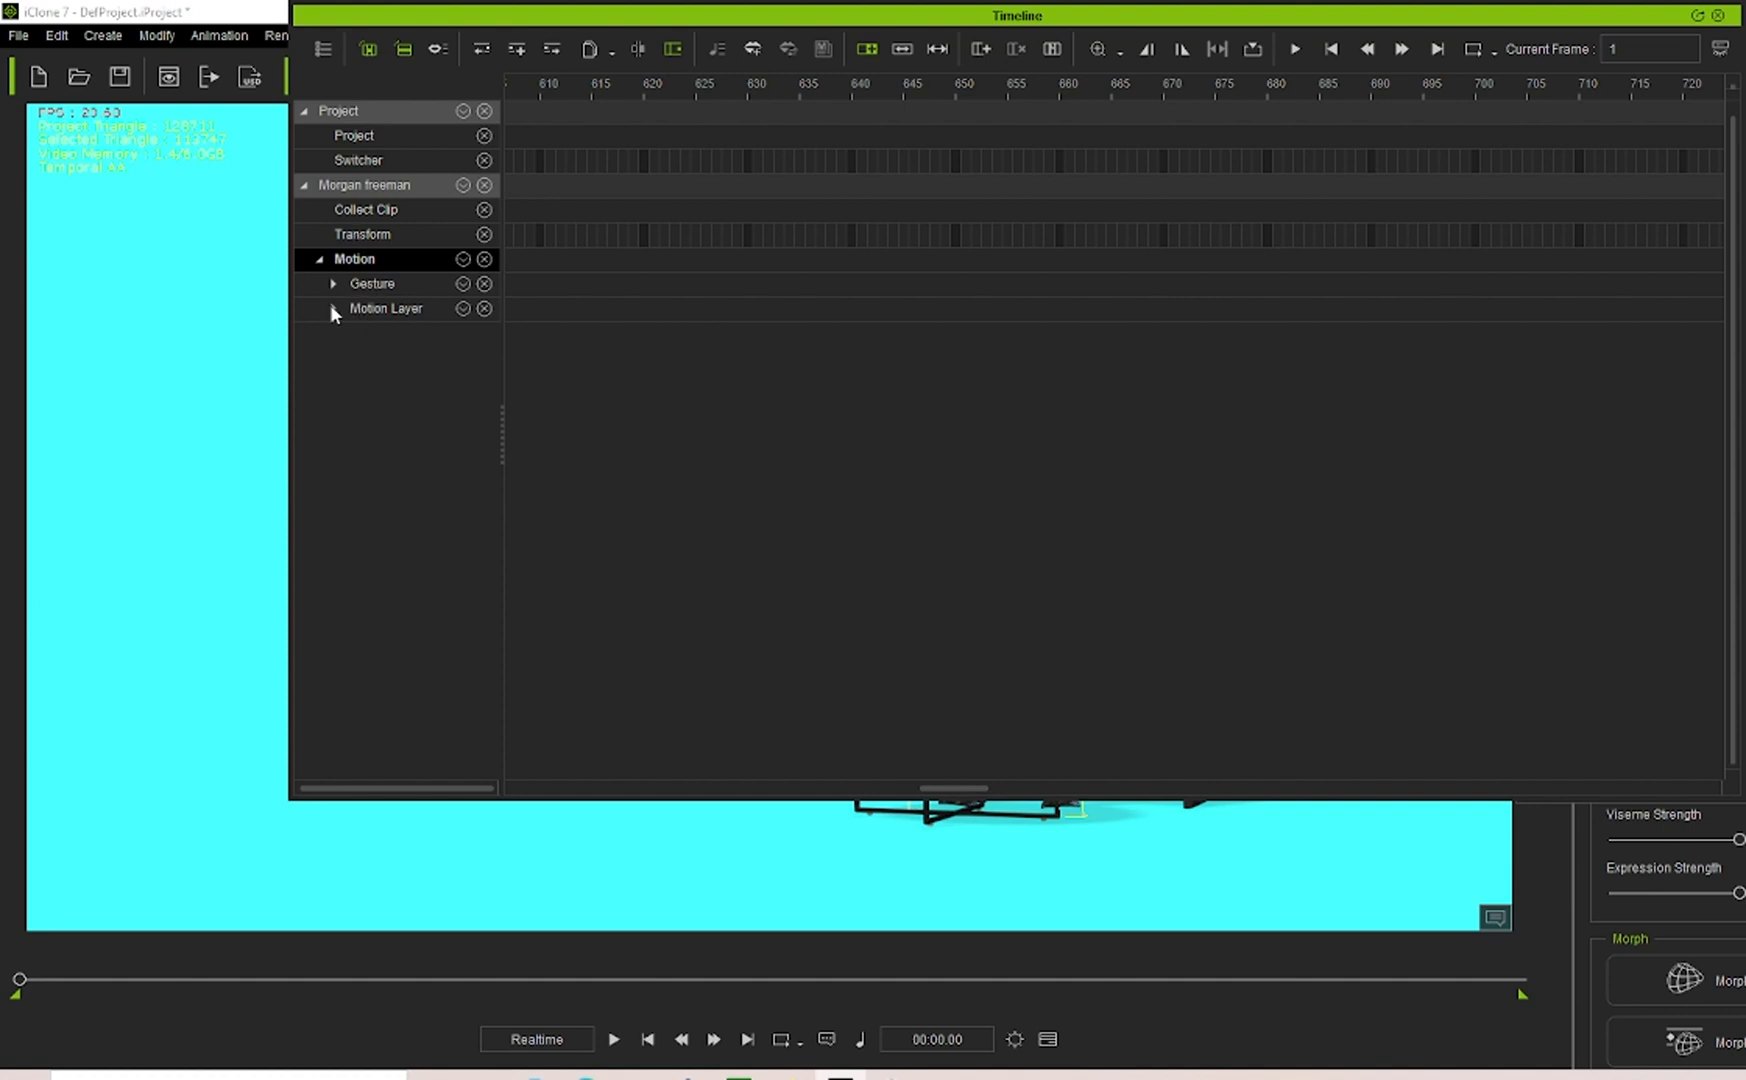
pyautogui.click(332, 308)
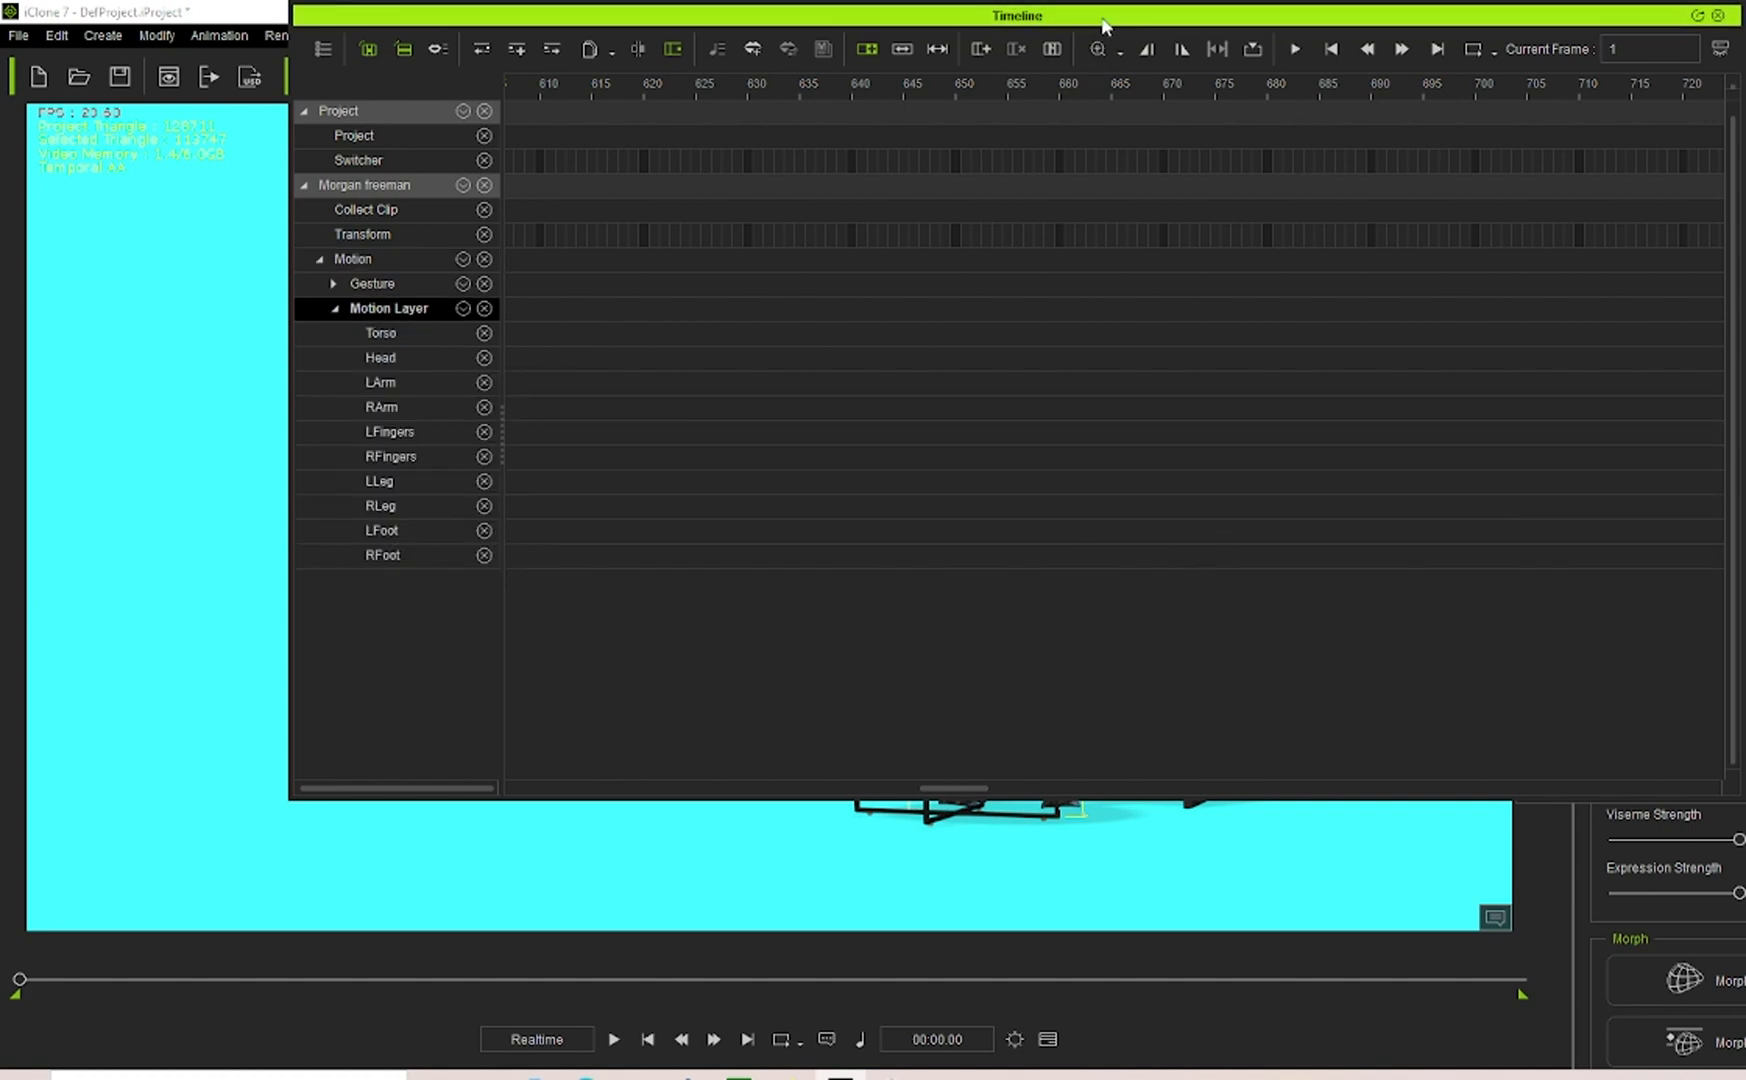
pyautogui.moveTo(1103, 25); pyautogui.dragTo(1265, 180)
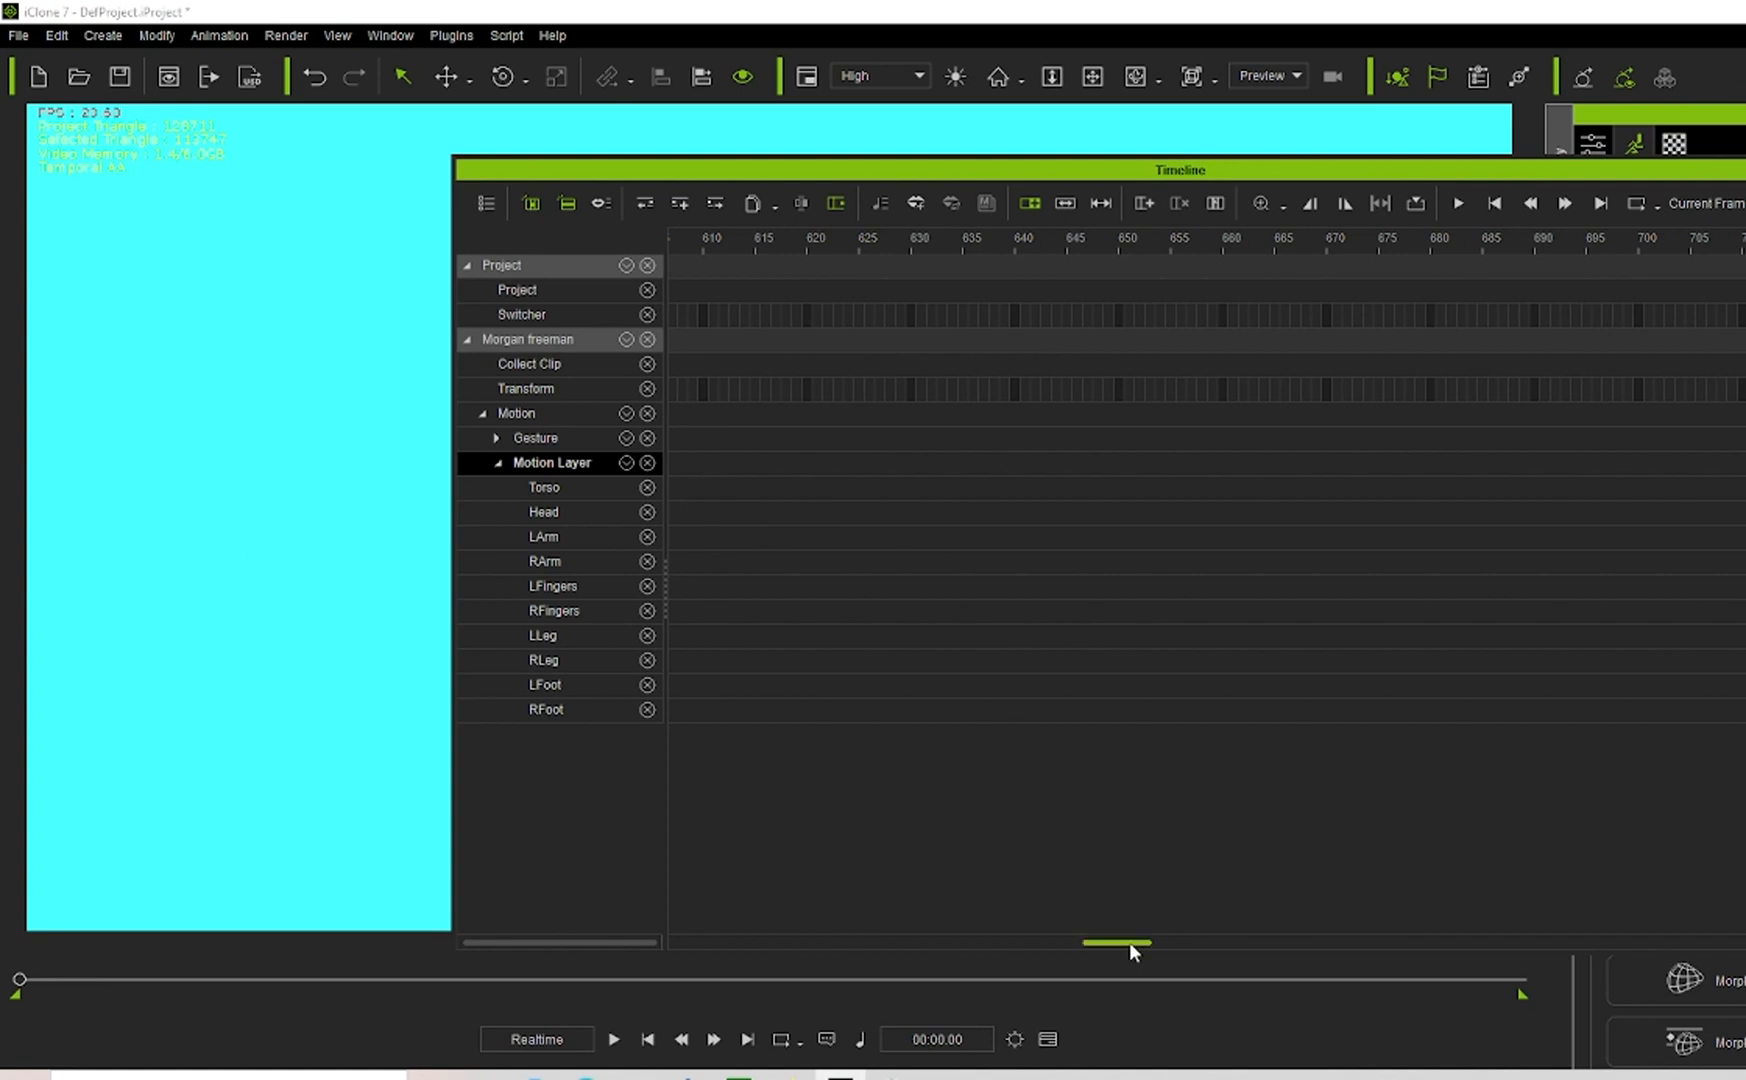
pyautogui.moveTo(1129, 943); pyautogui.dragTo(690, 950)
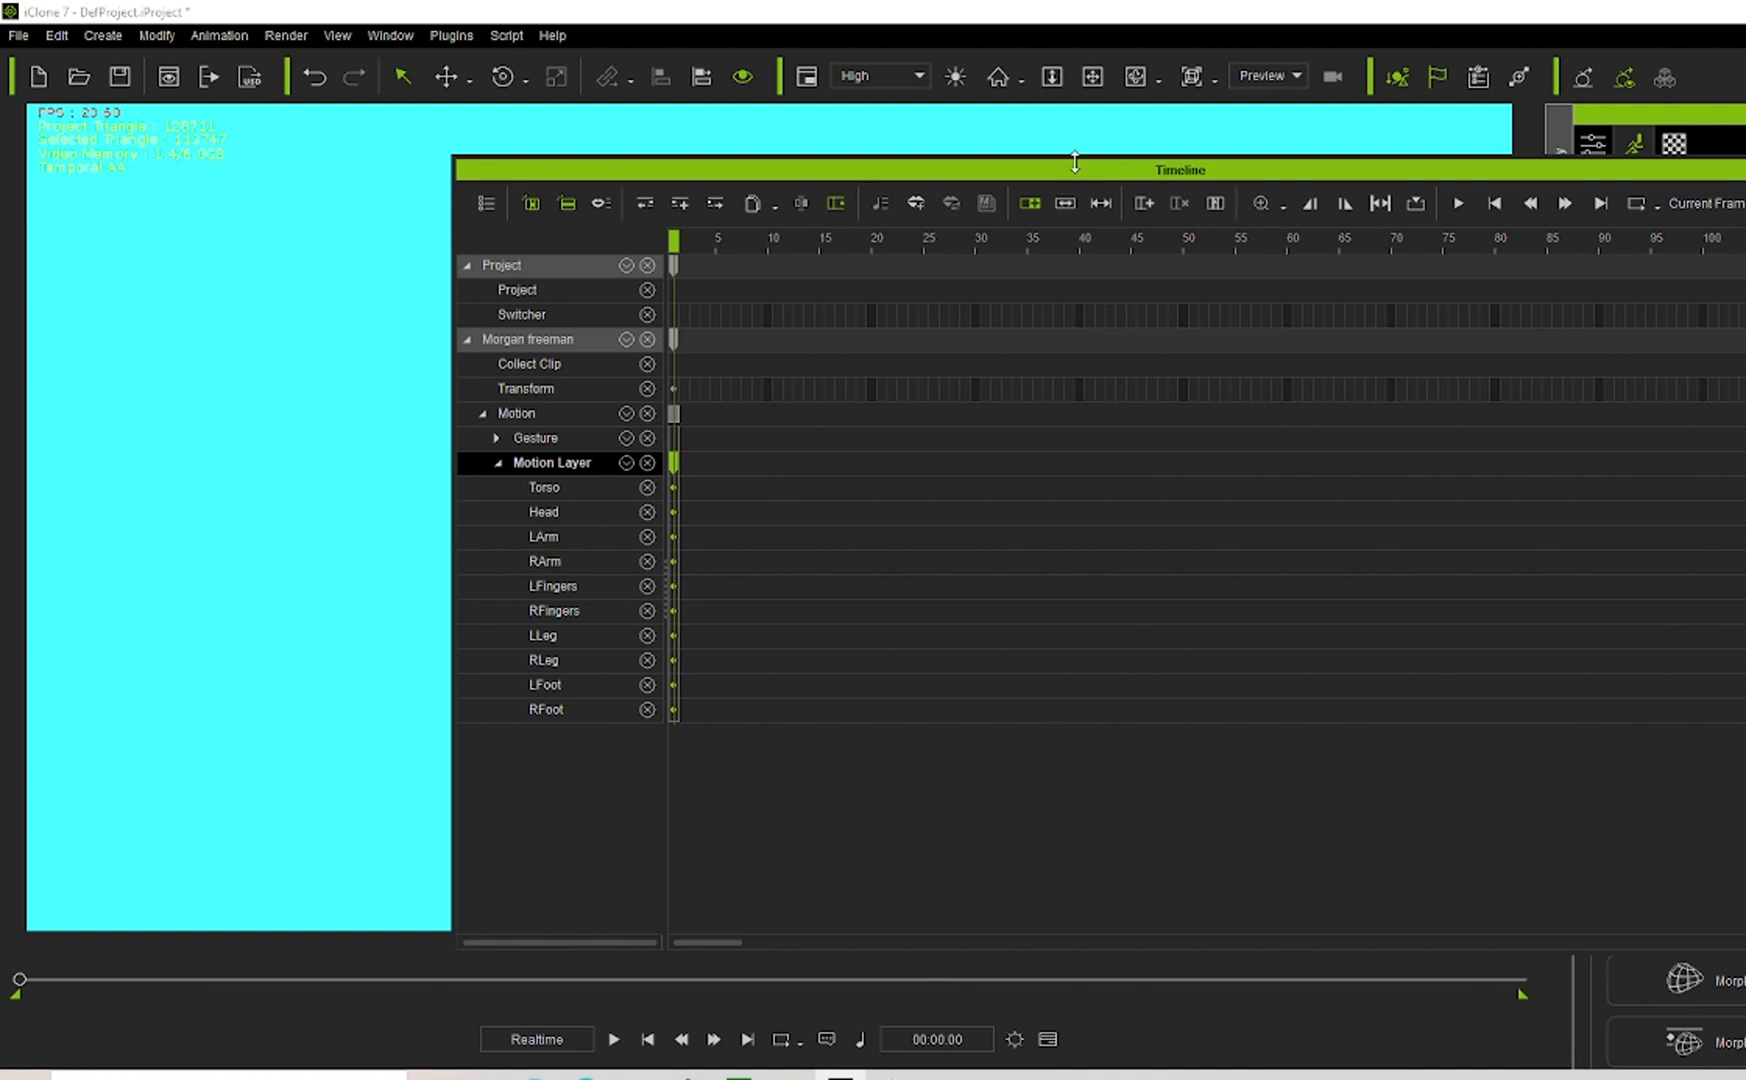
pyautogui.moveTo(1068, 173); pyautogui.dragTo(855, 711)
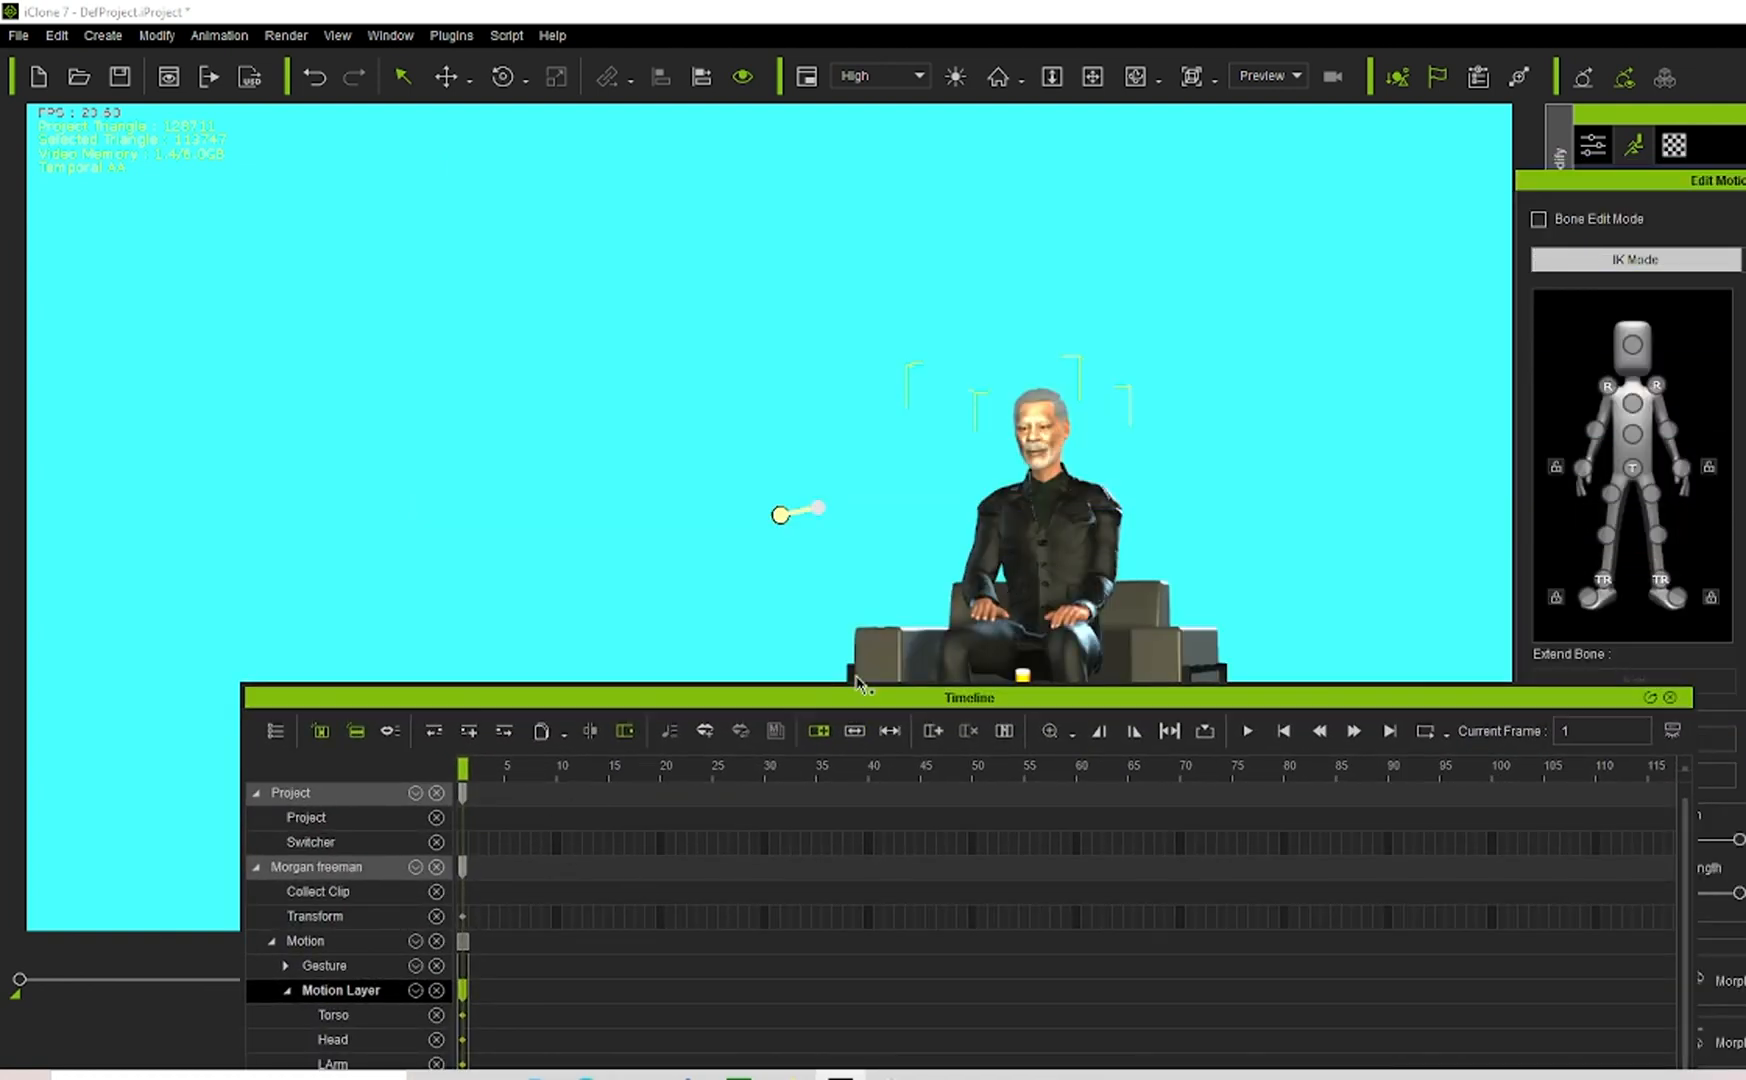
pyautogui.moveTo(697, 698); pyautogui.dragTo(799, 222)
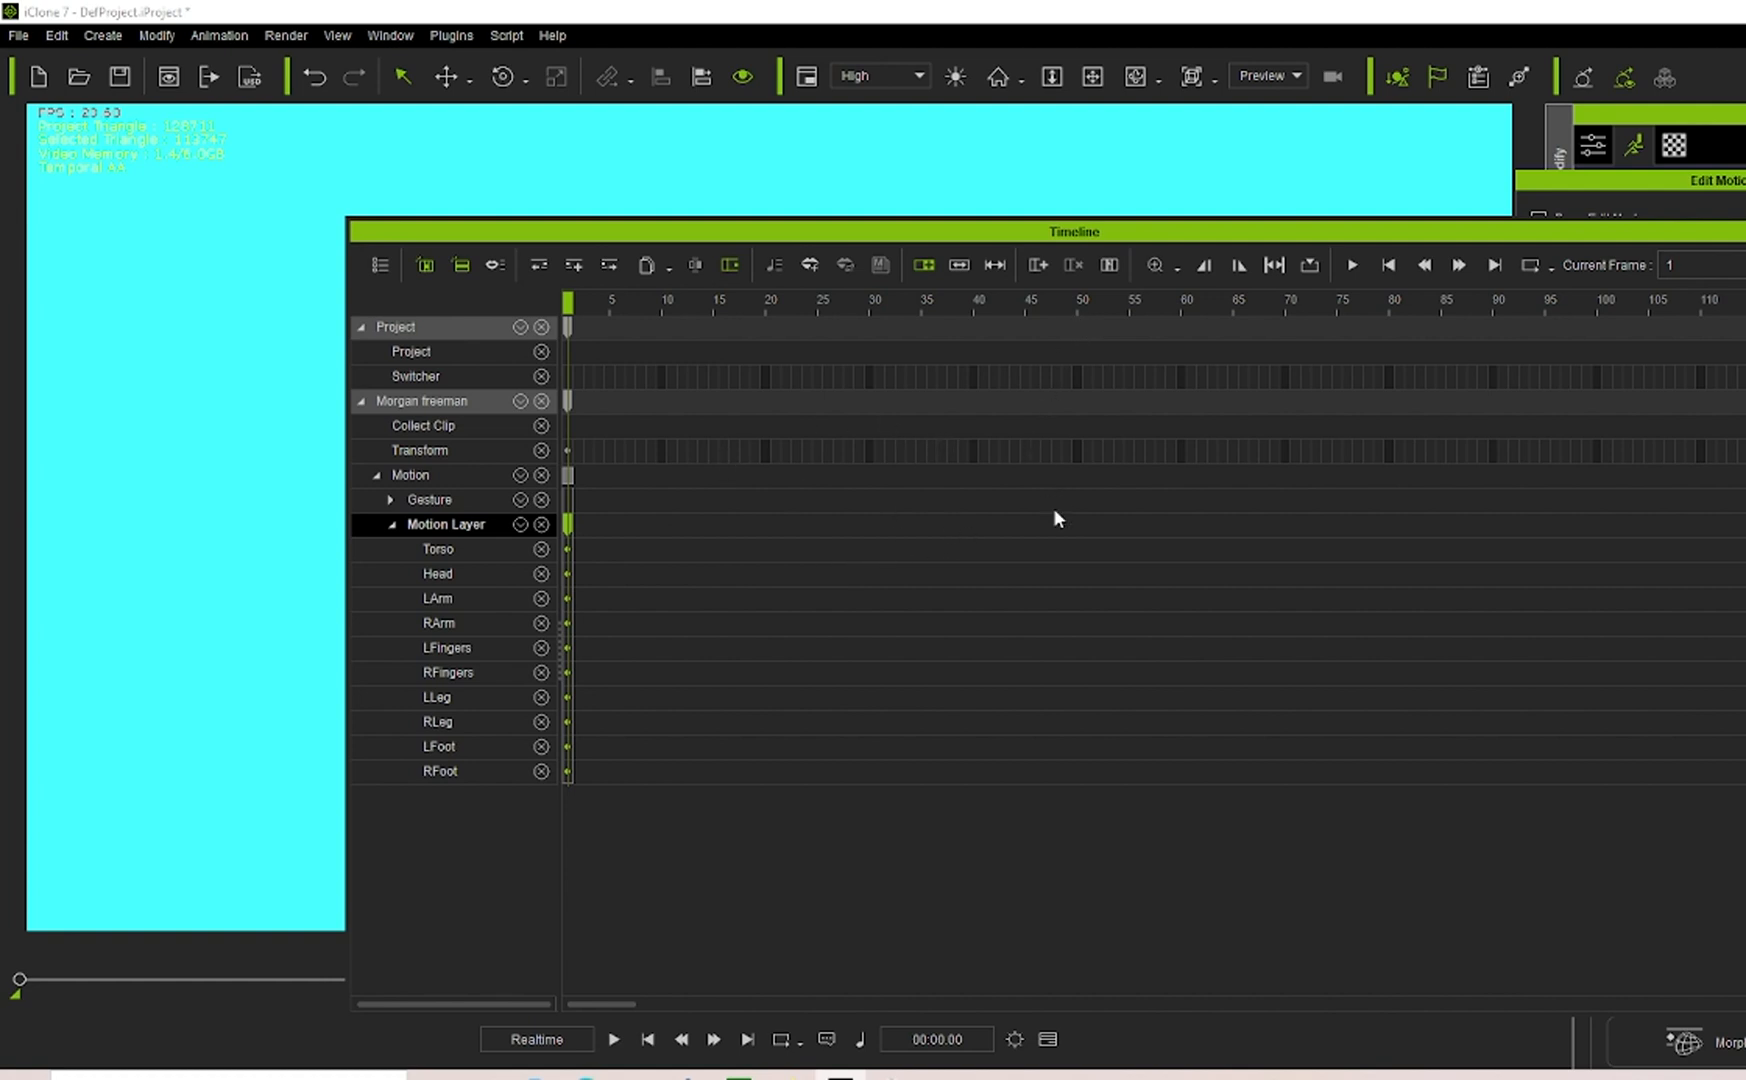
# Add a keyframe at frame 50 on the man's Motion Layer, holding the seated pose.
pyautogui.click(1072, 534)
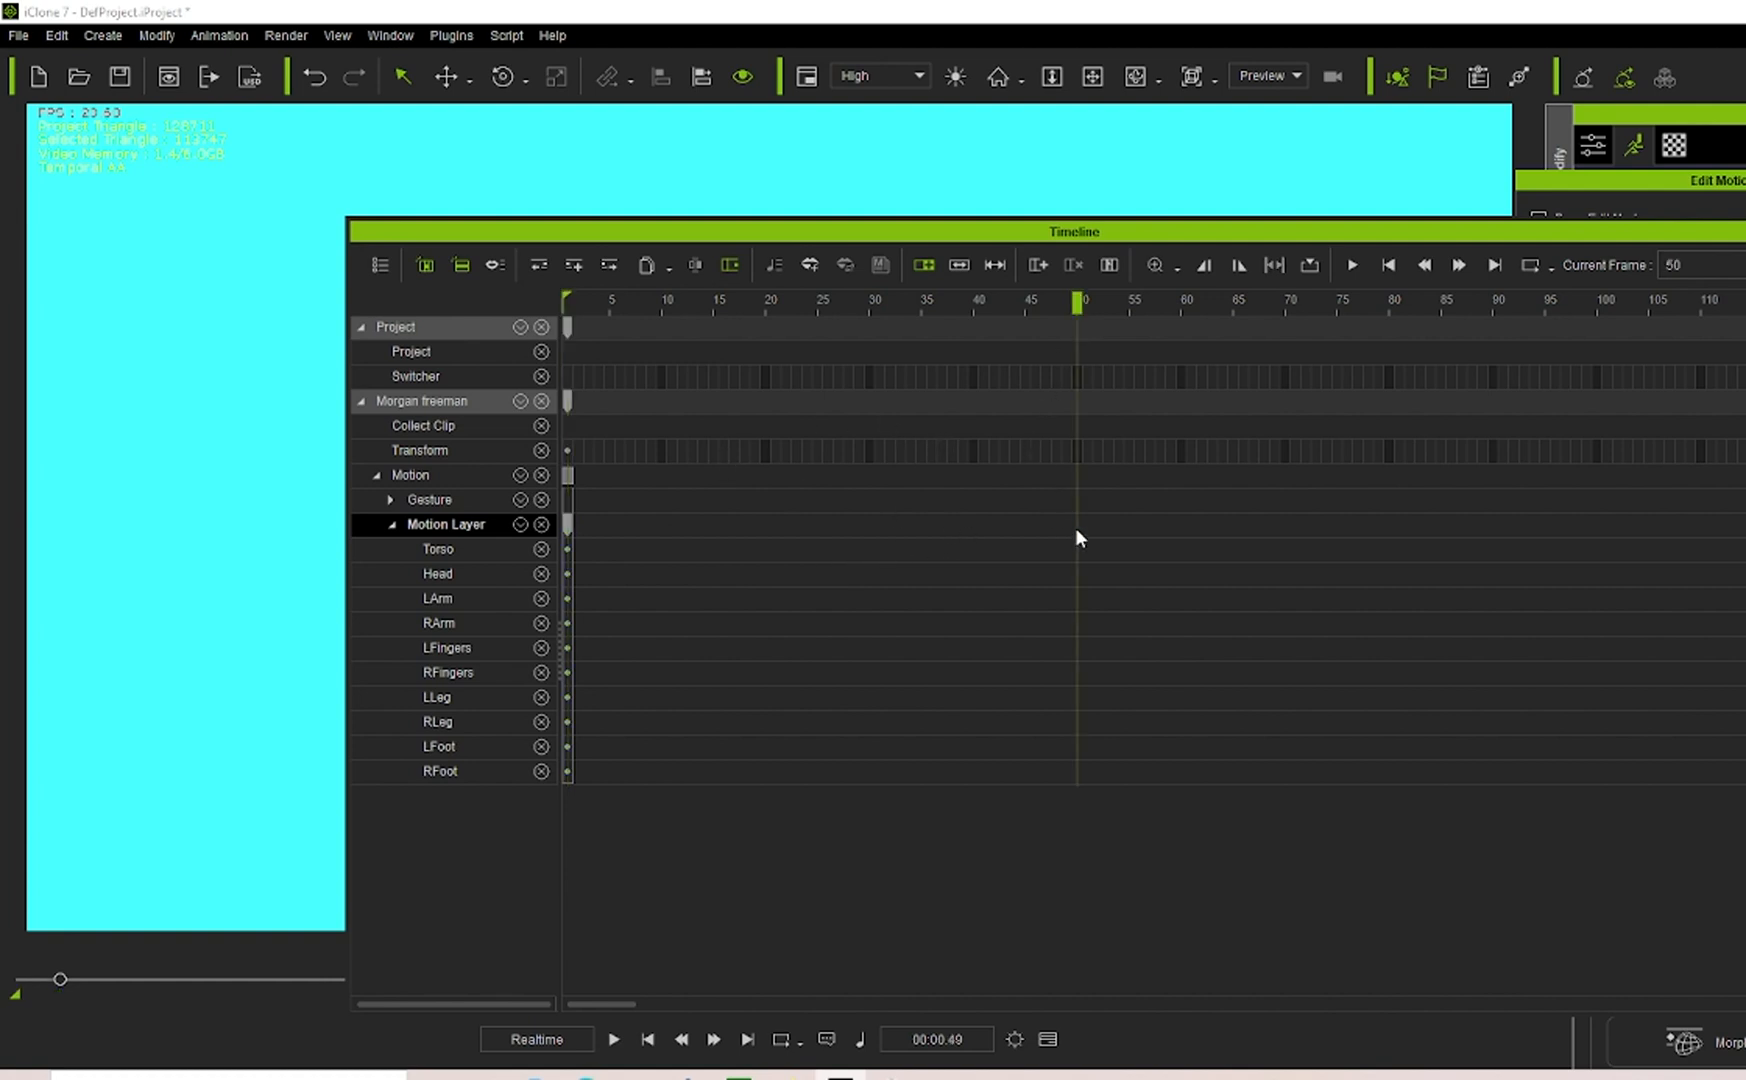
pyautogui.hotkey('ctrl', 'v')
pyautogui.click(1079, 522)
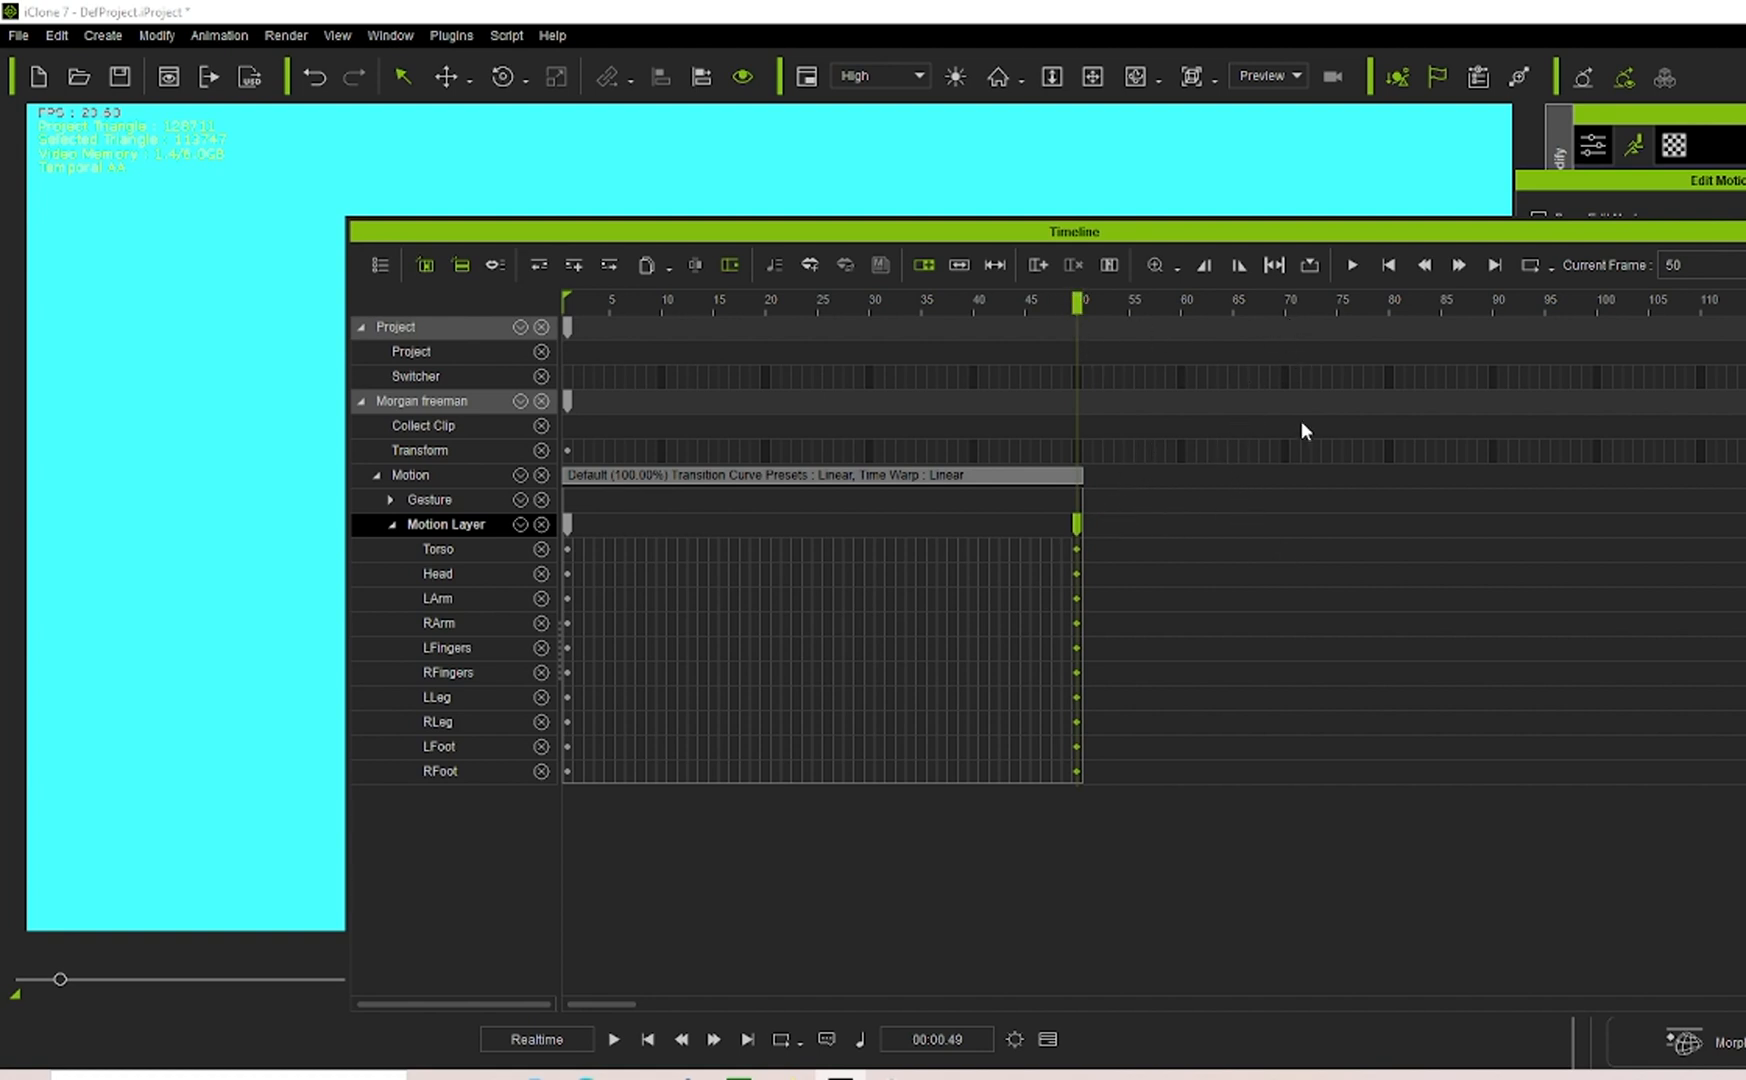
# Add another Motion Layer keyframe of the seated pose at frame 80 and close the timeline.
pyautogui.click(1284, 524)
pyautogui.click(1284, 524)
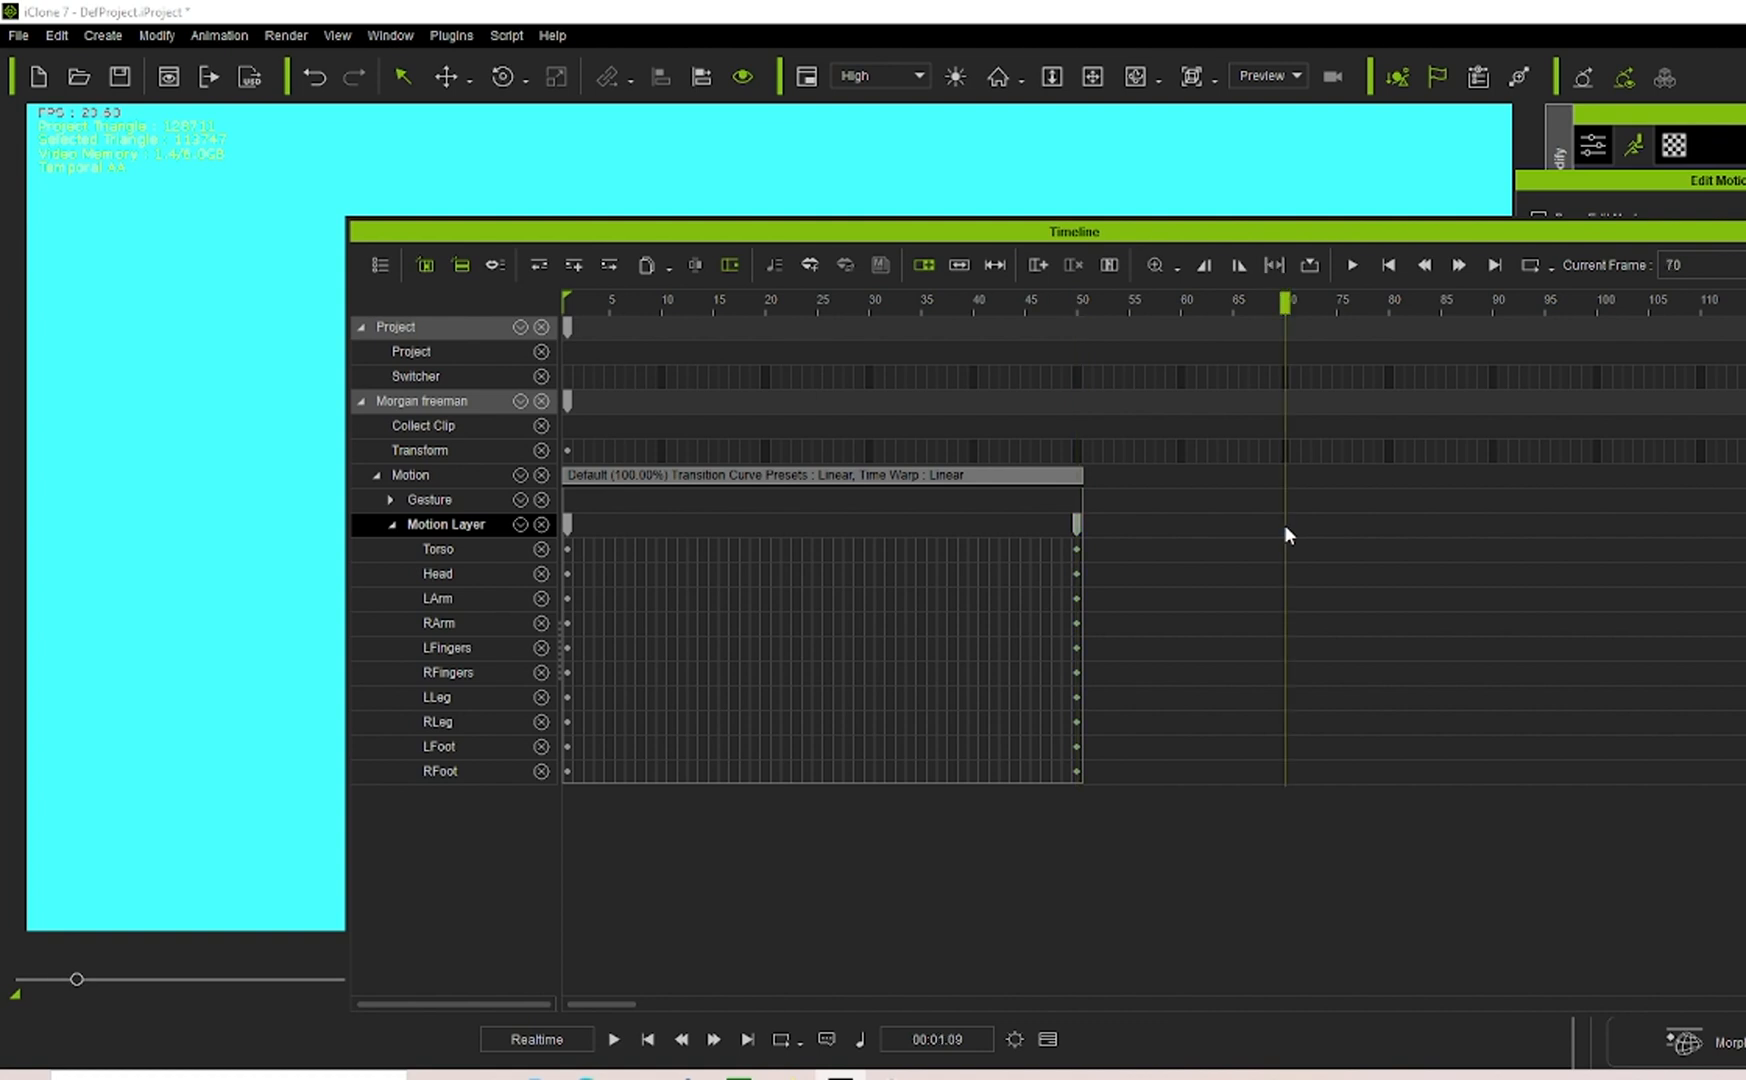
pyautogui.doubleClick(1390, 527)
pyautogui.hotkey('ctrl', 'v')
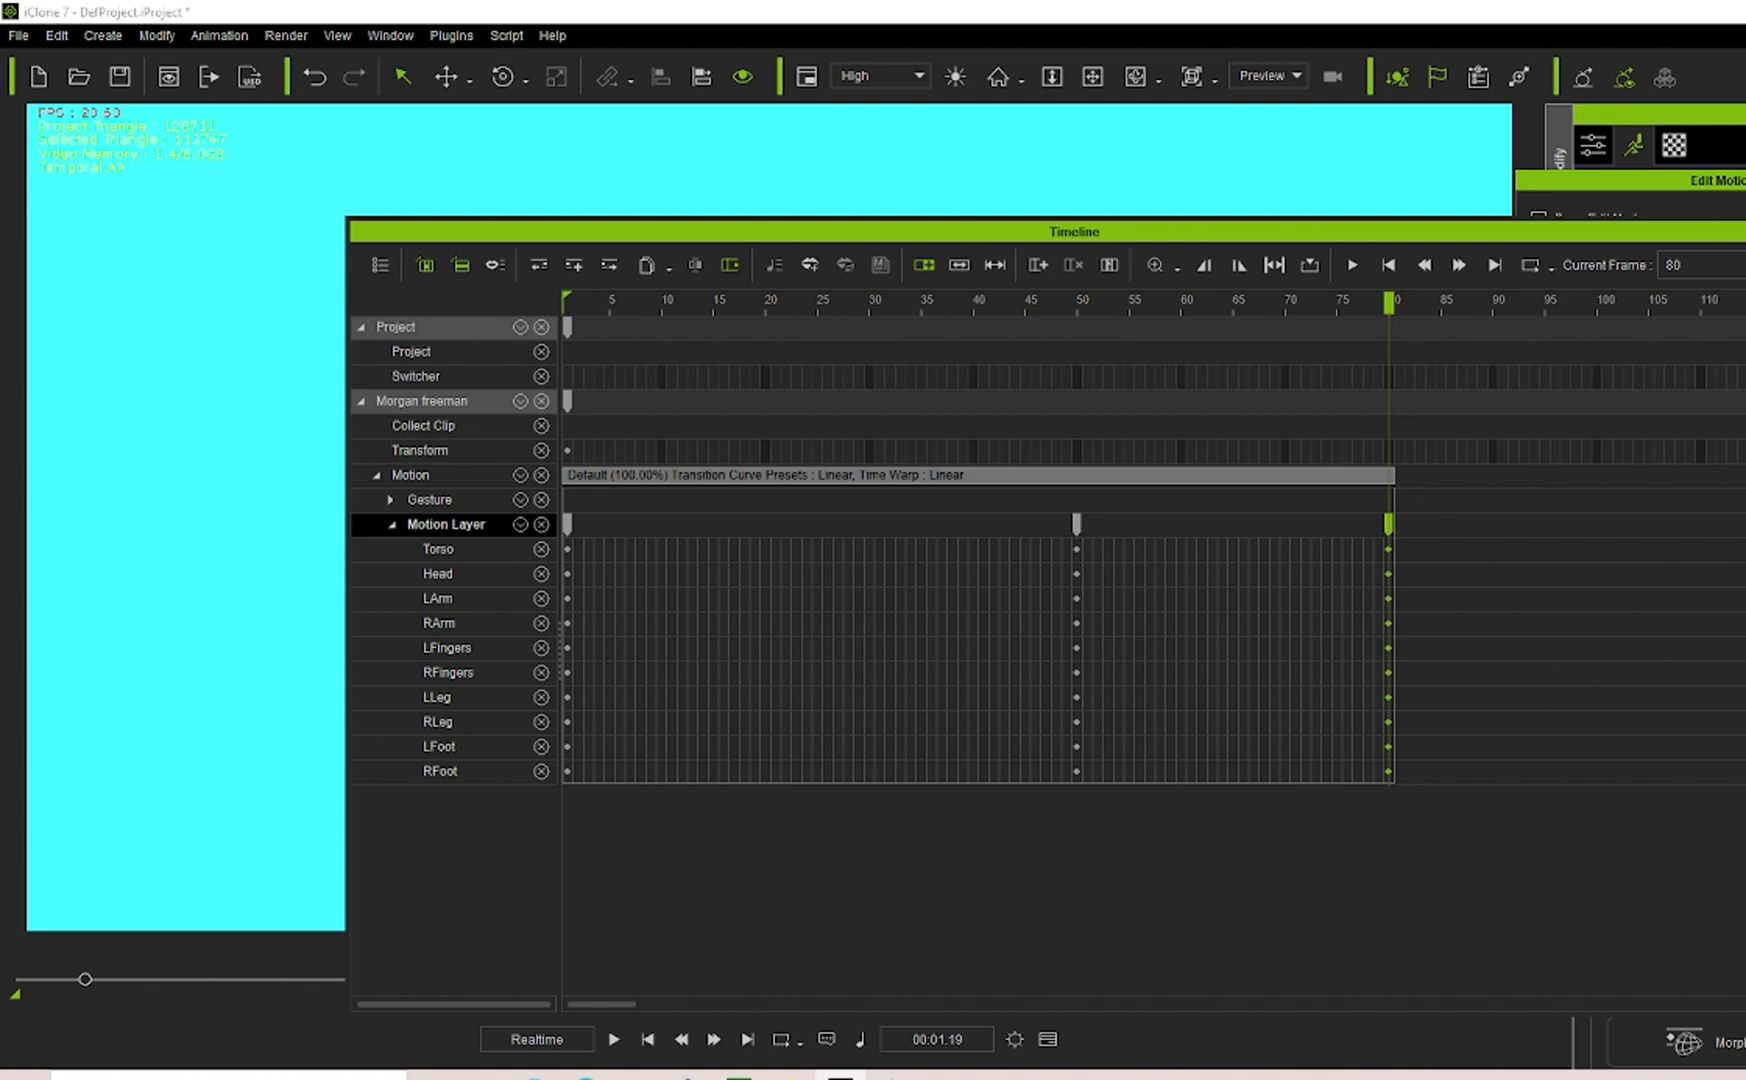
pyautogui.press('F3')
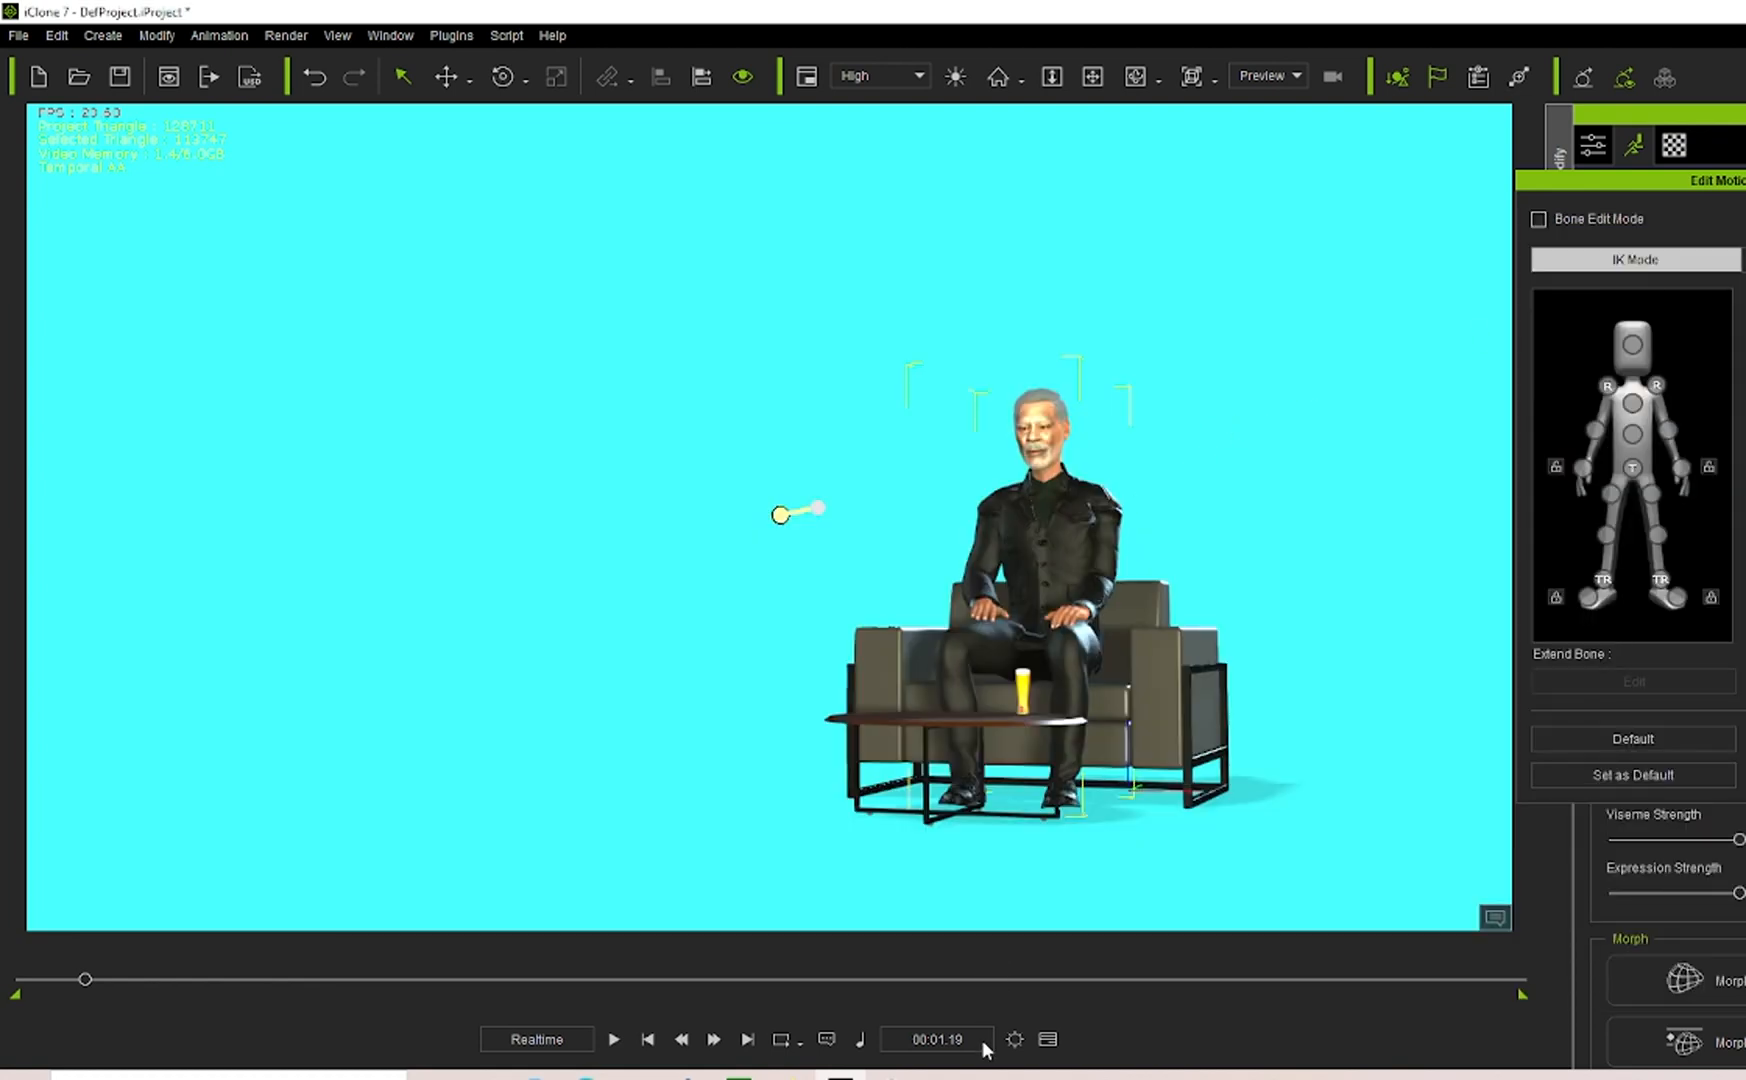
pyautogui.click(1048, 1039)
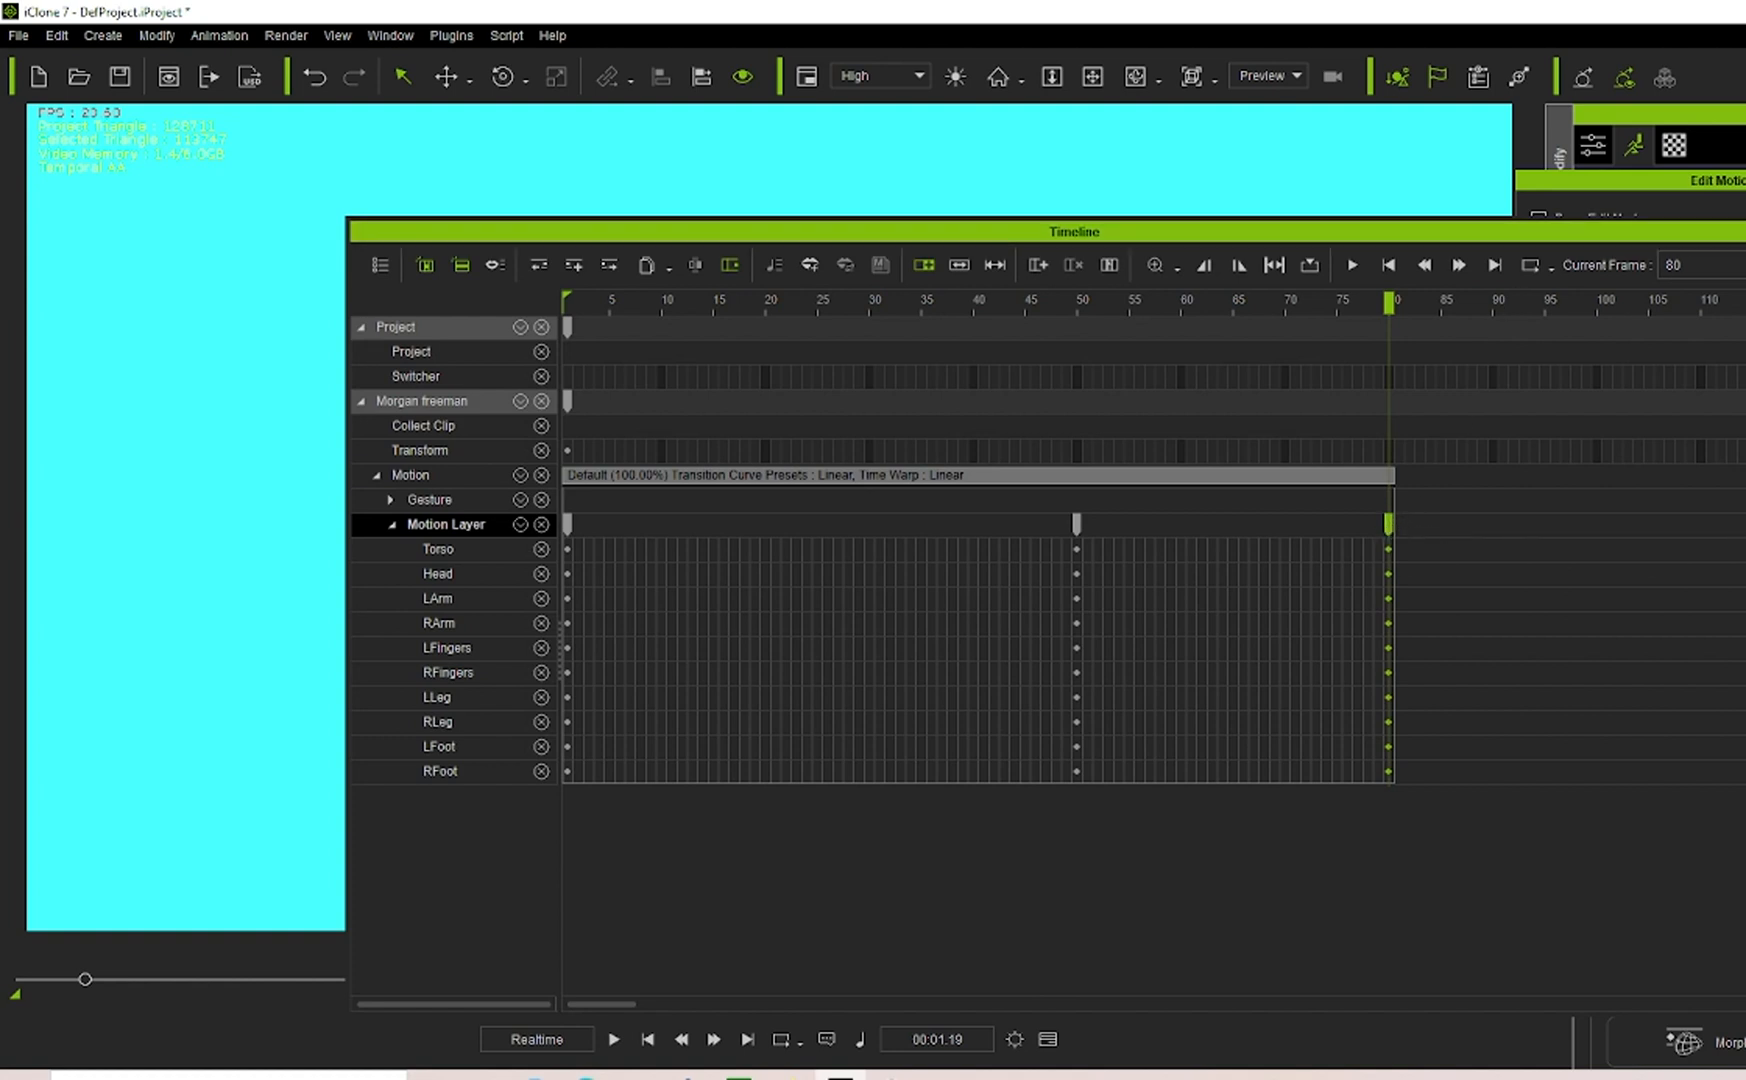
pyautogui.click(1744, 232)
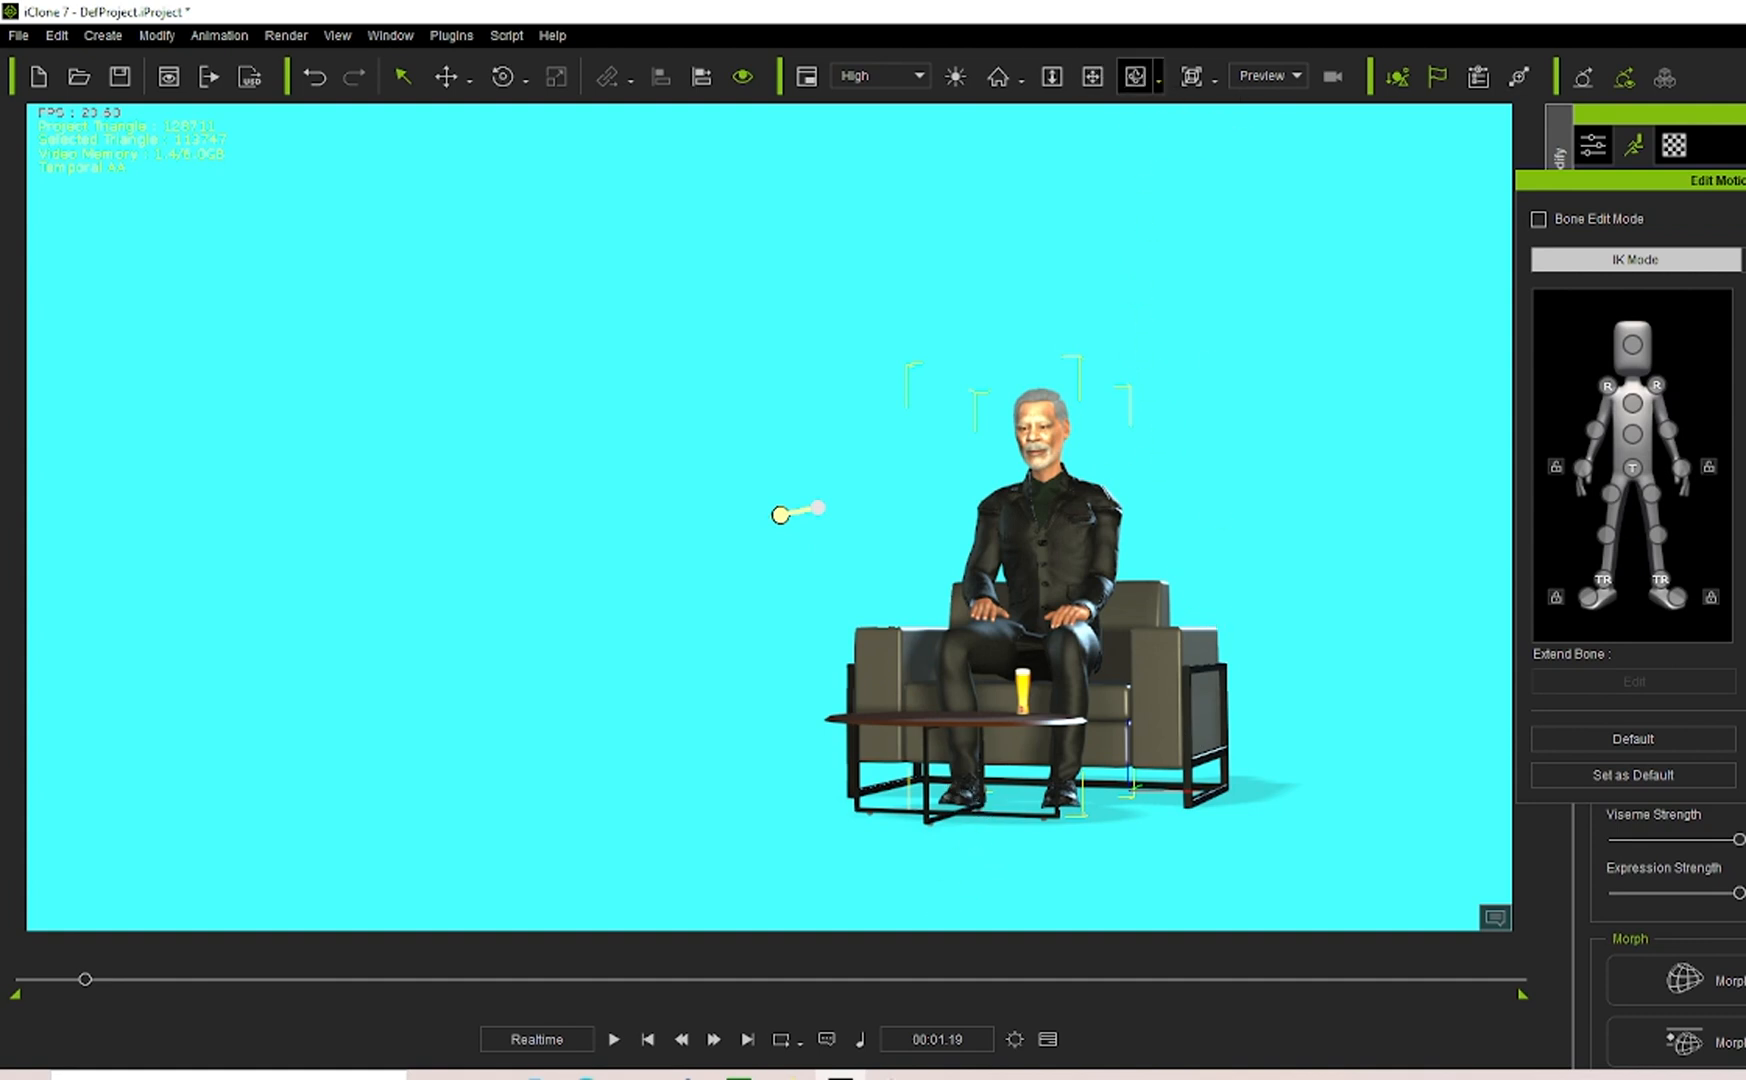
# Rotate the man's waist bone so his upper body leans forward over the table at frame 80.
pyautogui.moveTo(1178, 833); pyautogui.dragTo(996, 812, button='right')
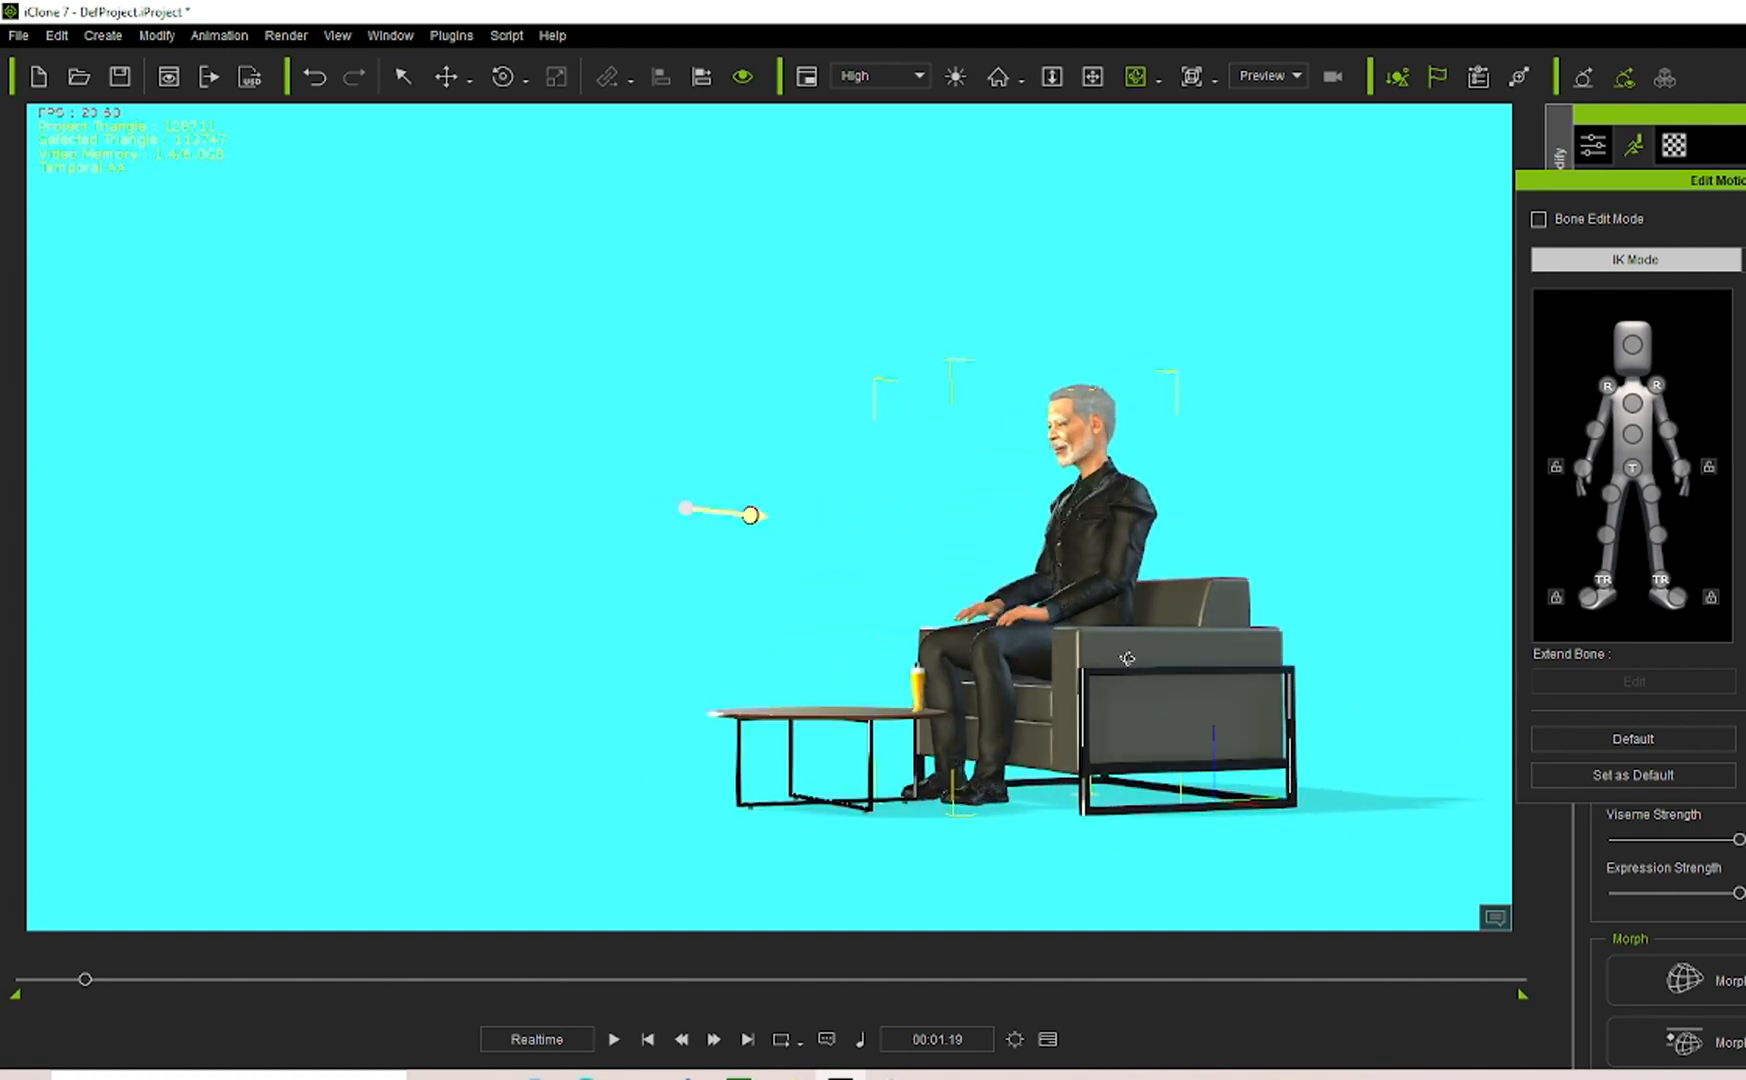
pyautogui.moveTo(1126, 659); pyautogui.dragTo(912, 736, button='right')
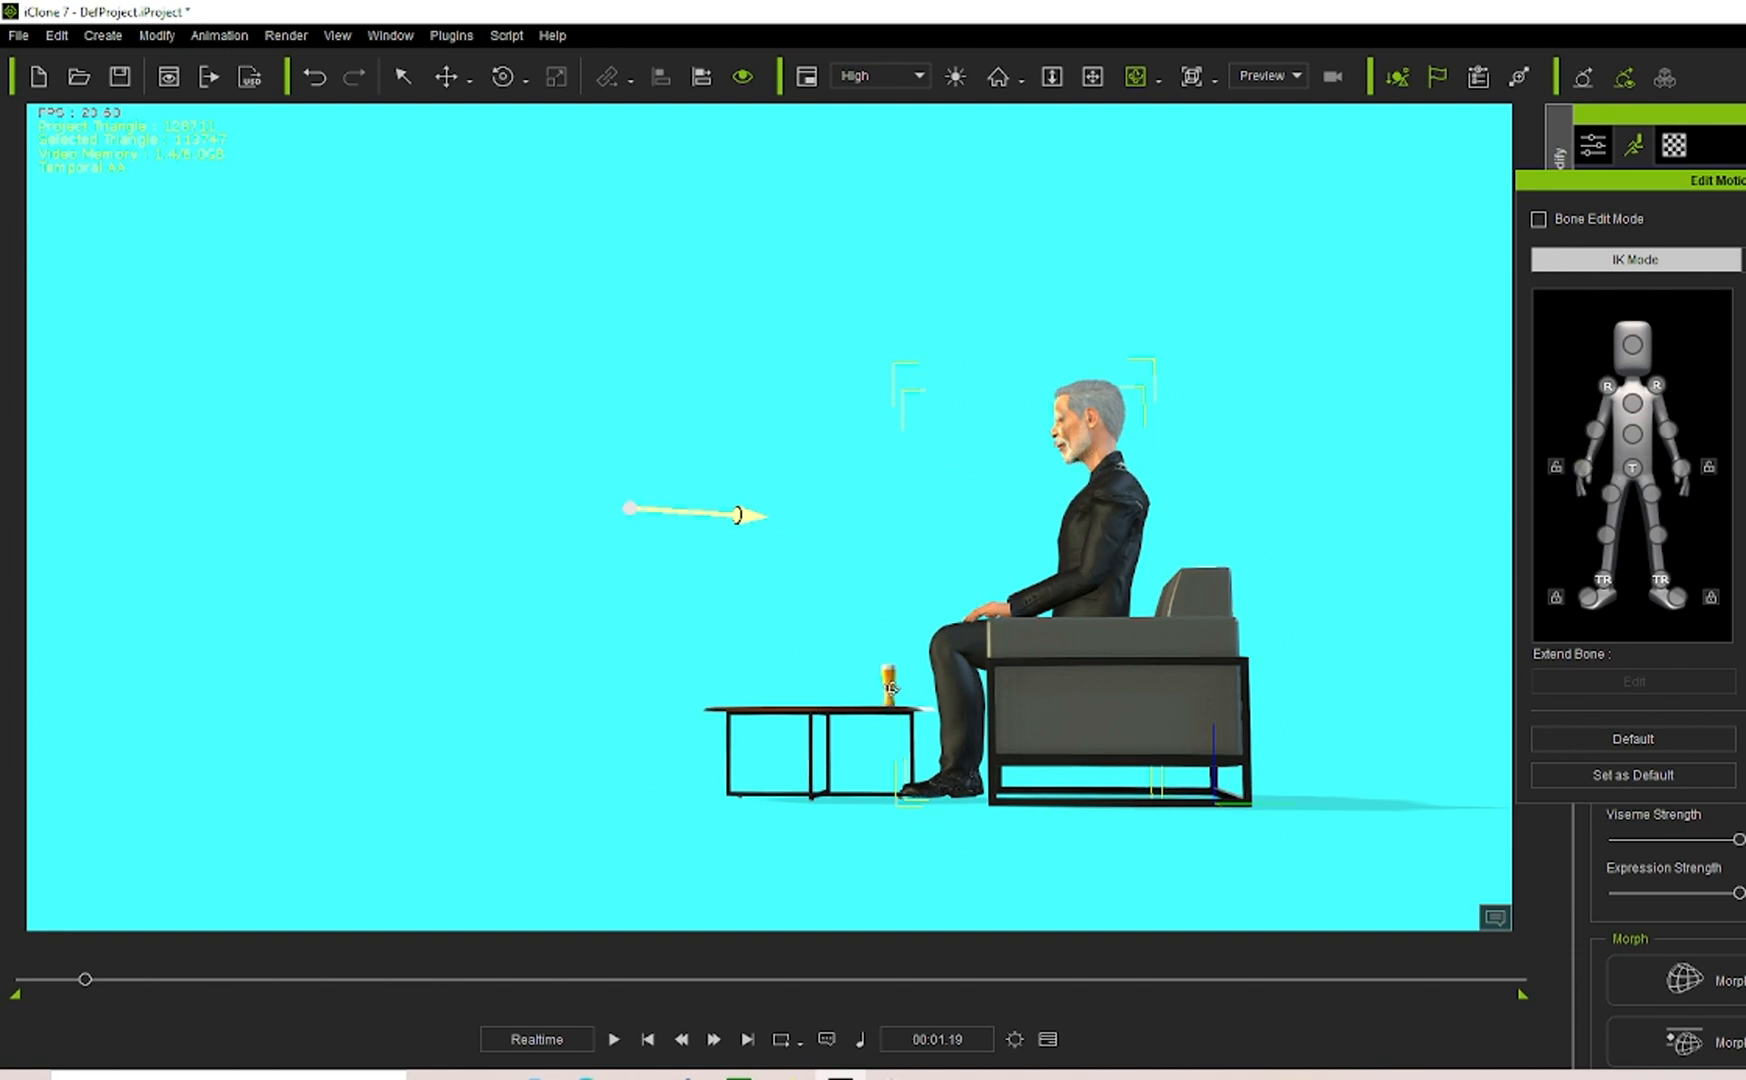
pyautogui.click(1633, 436)
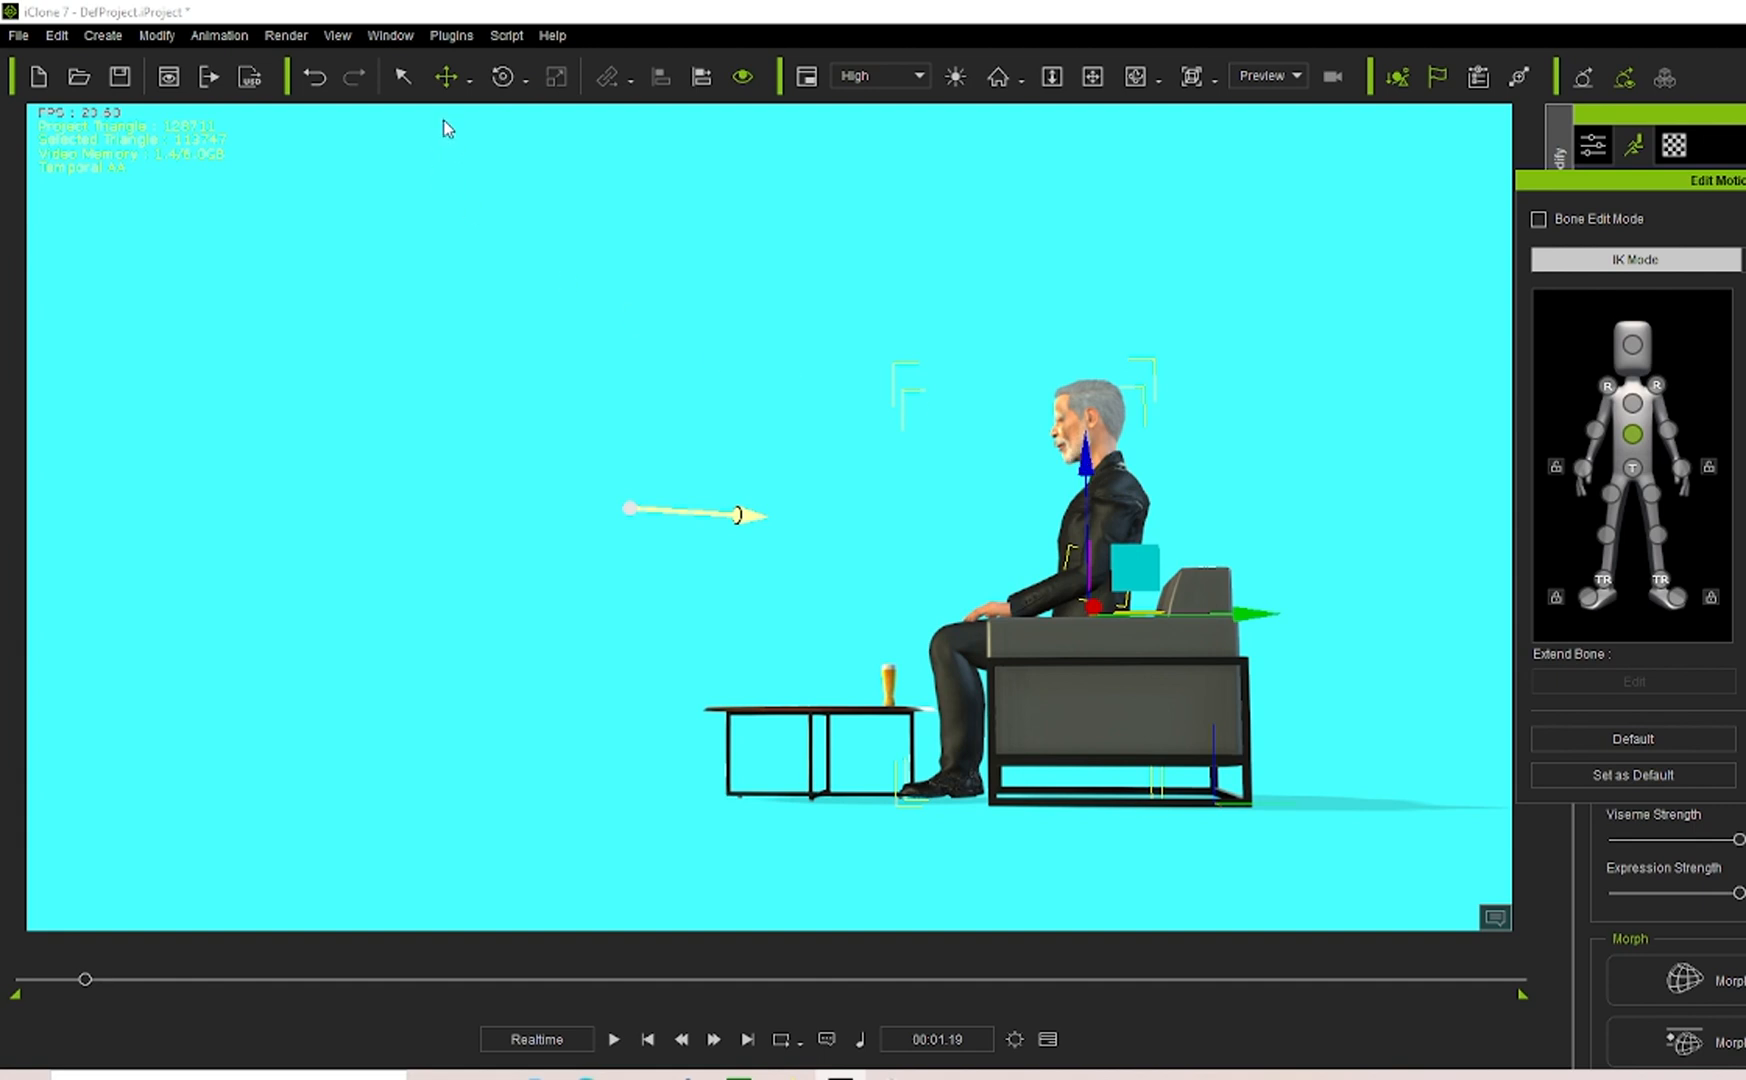
pyautogui.click(1634, 436)
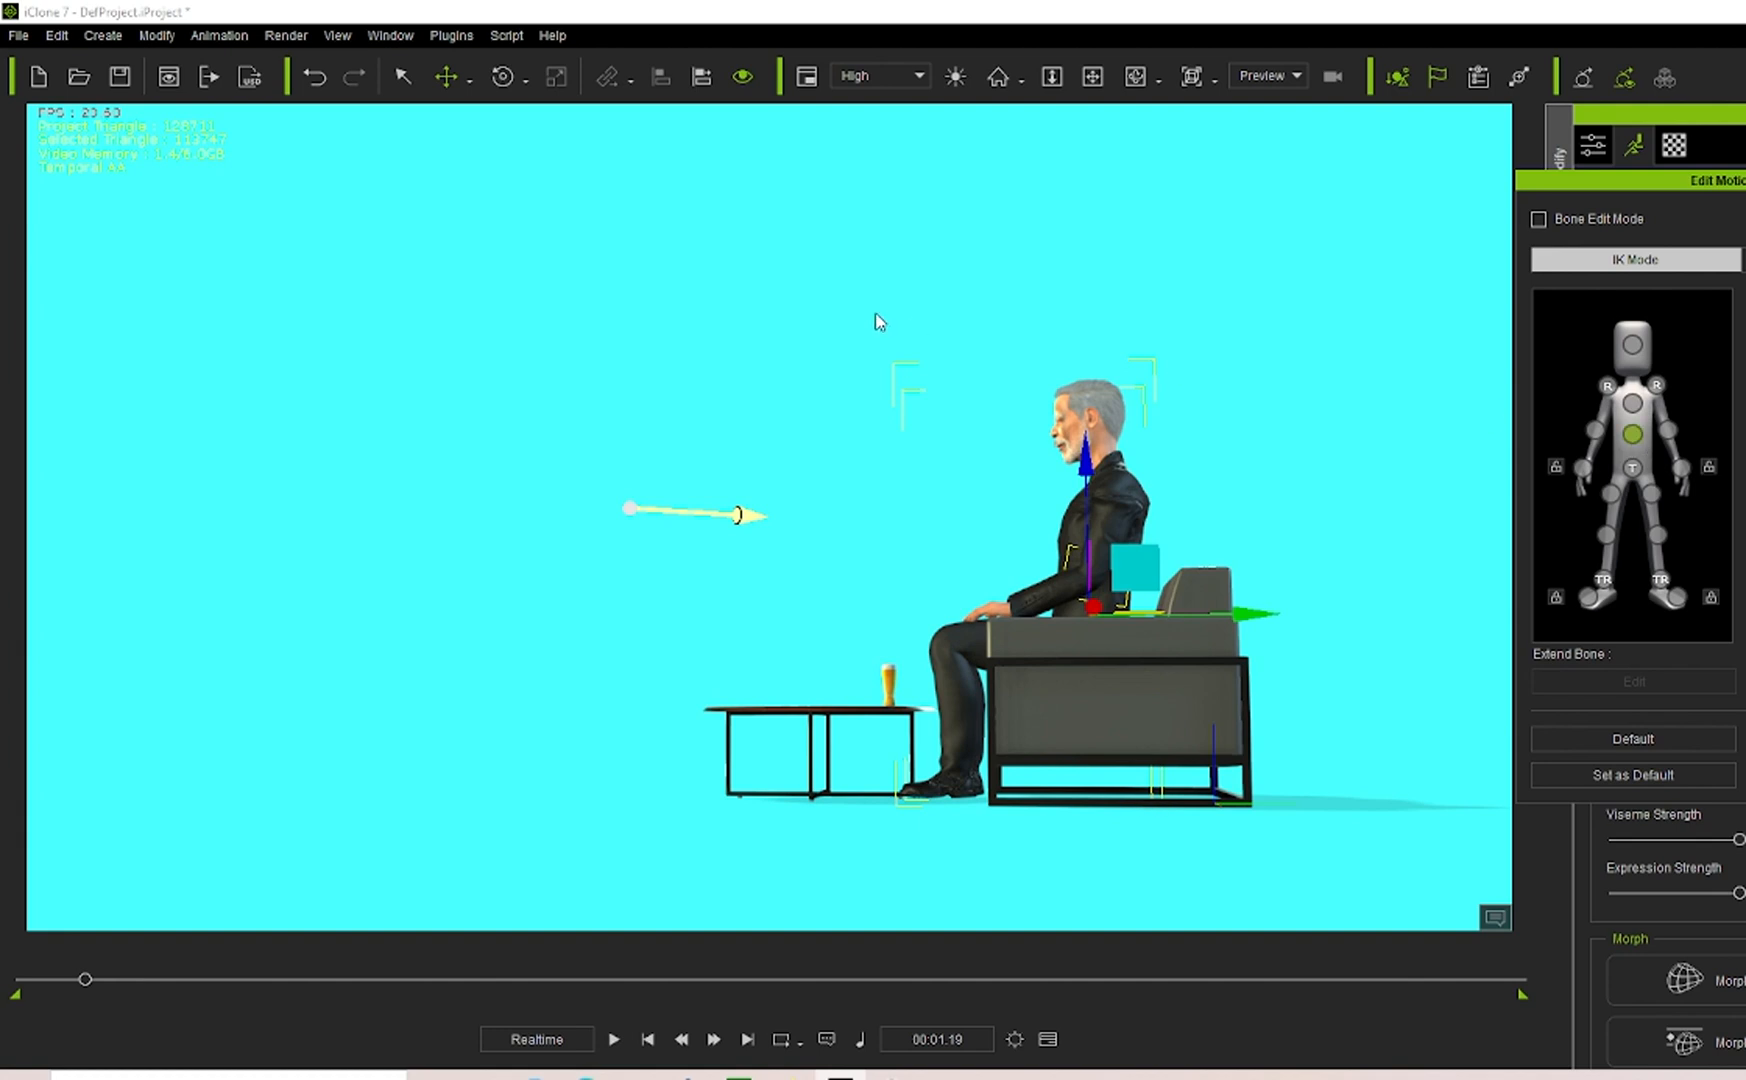
pyautogui.click(503, 80)
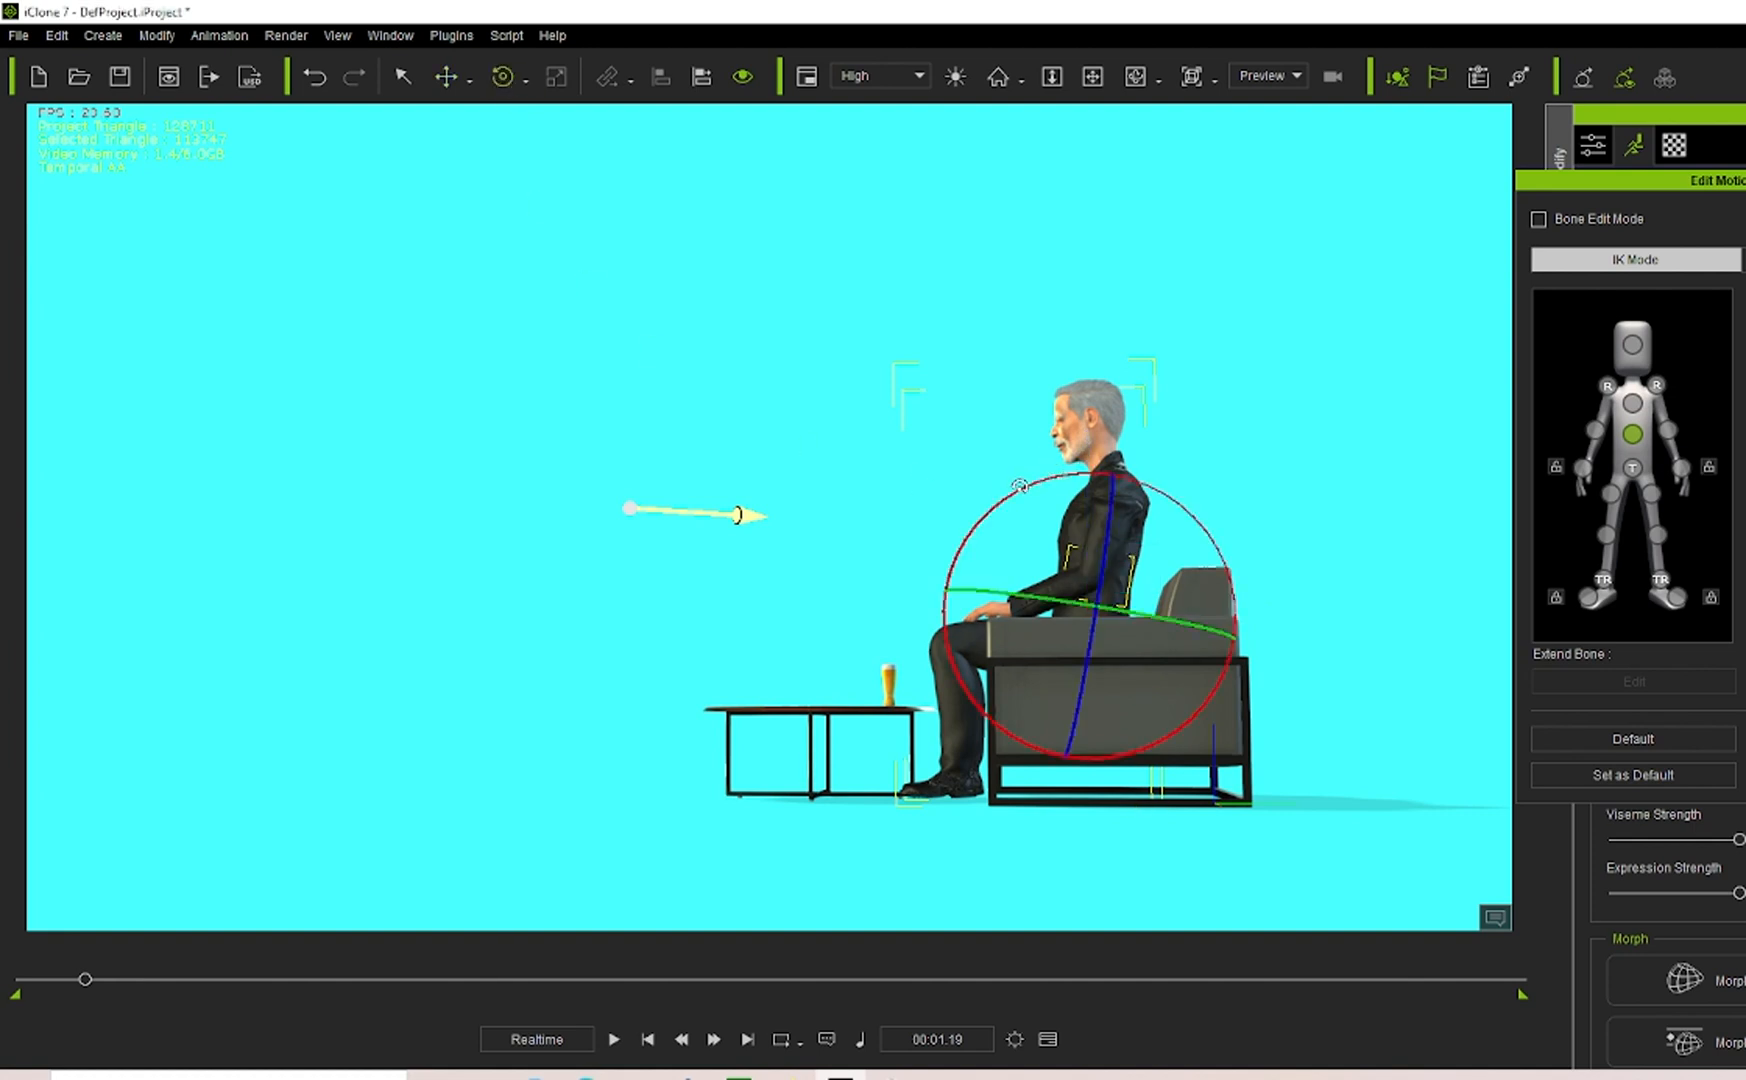
pyautogui.moveTo(1046, 475); pyautogui.dragTo(1042, 475)
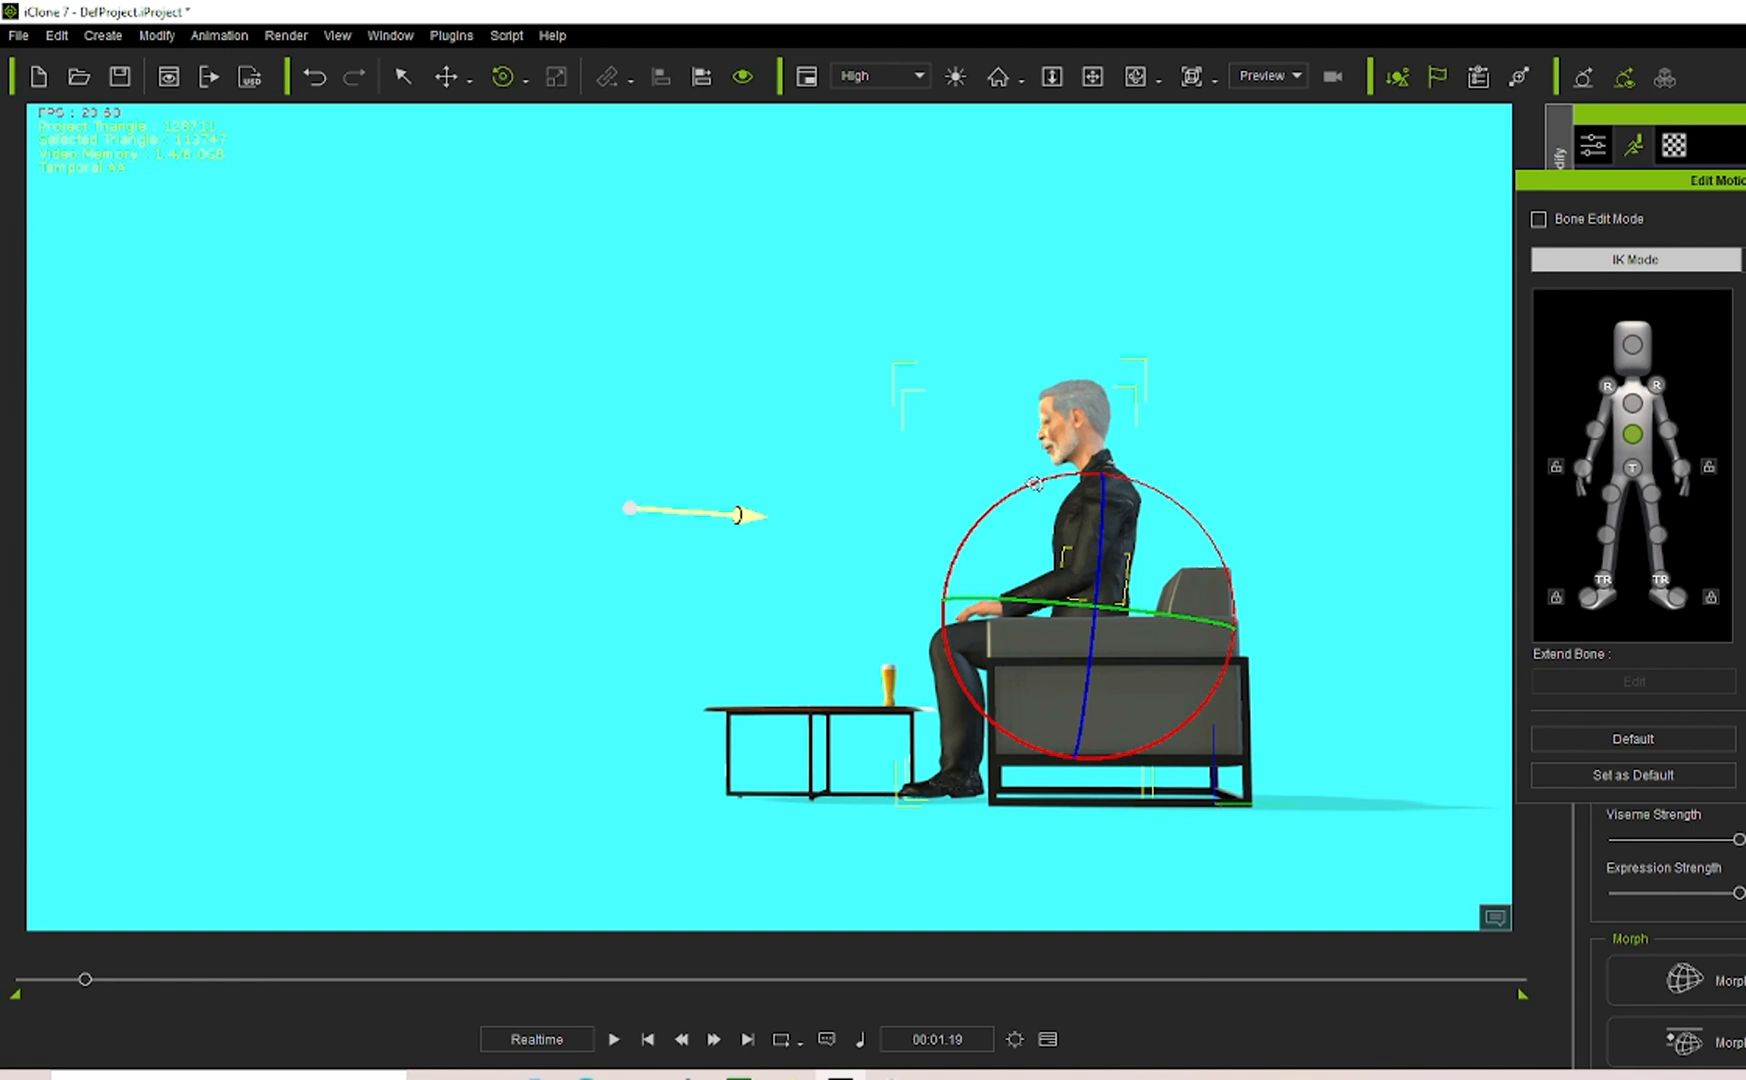
pyautogui.moveTo(1035, 483); pyautogui.dragTo(1006, 540)
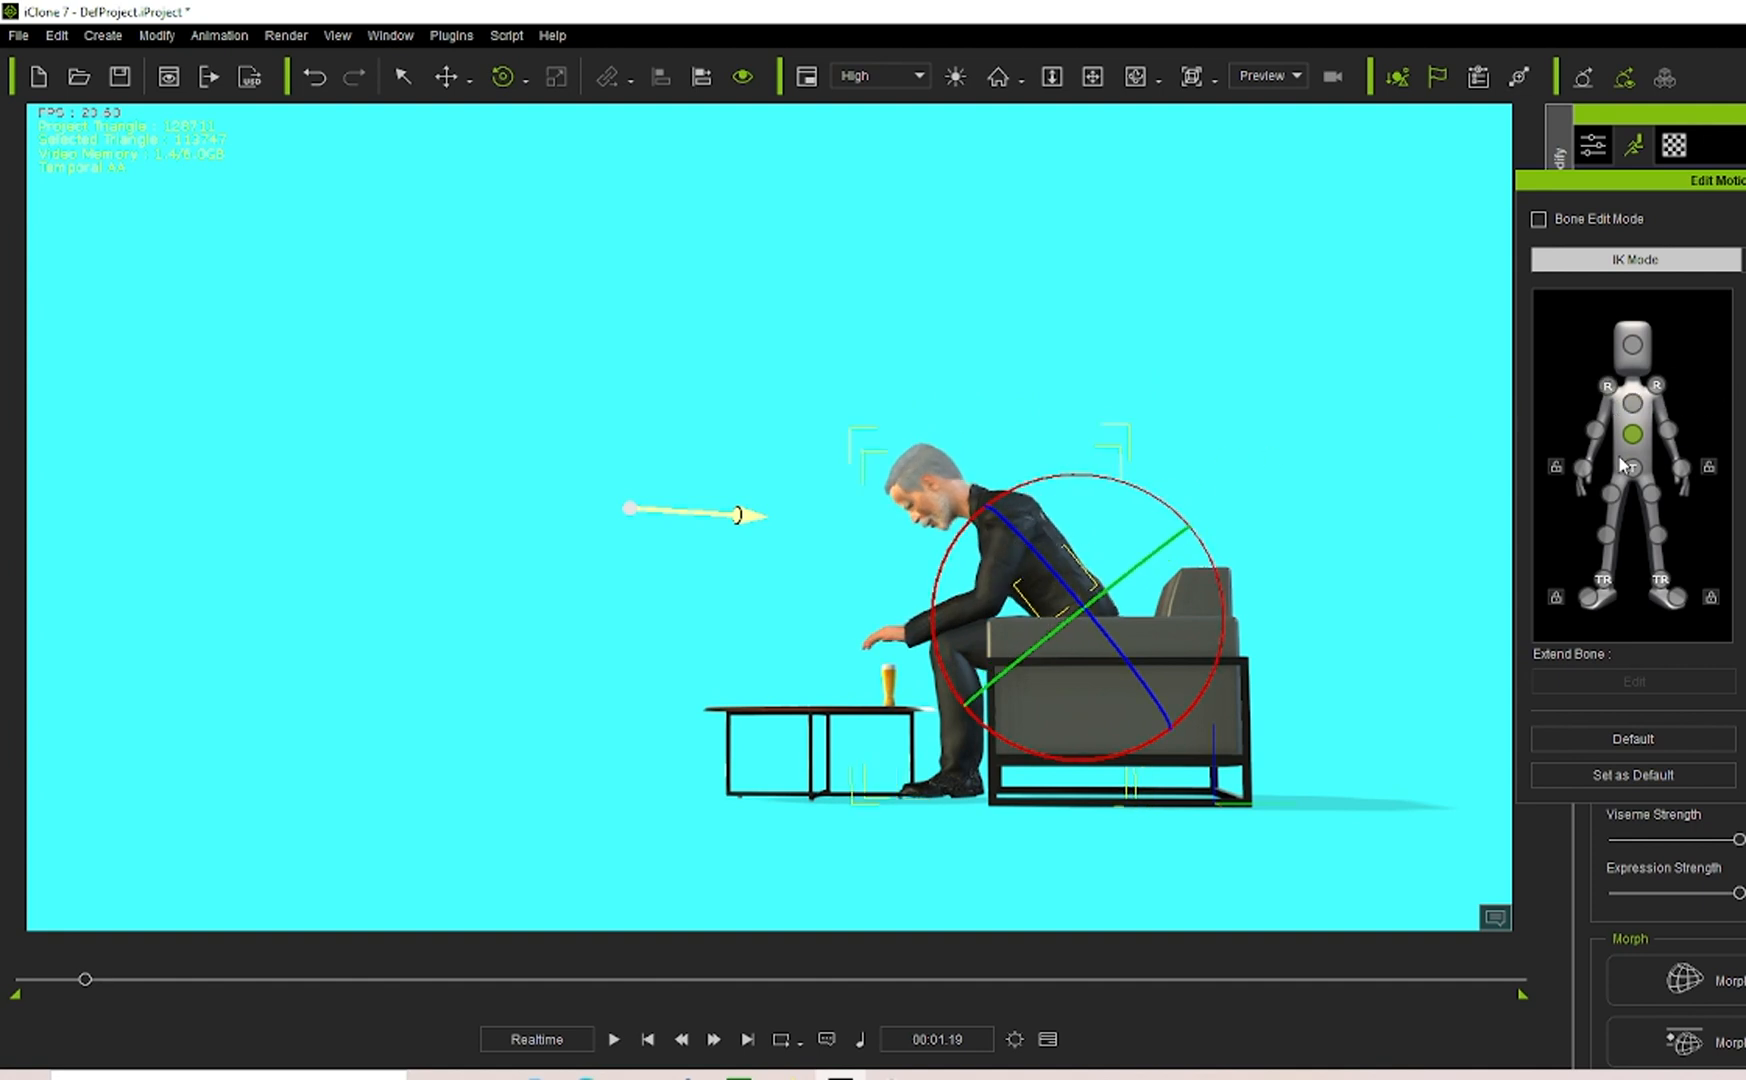
# Rotate the head bone to tilt the man's face slightly upward while he still looks down toward the glass.
pyautogui.click(1633, 350)
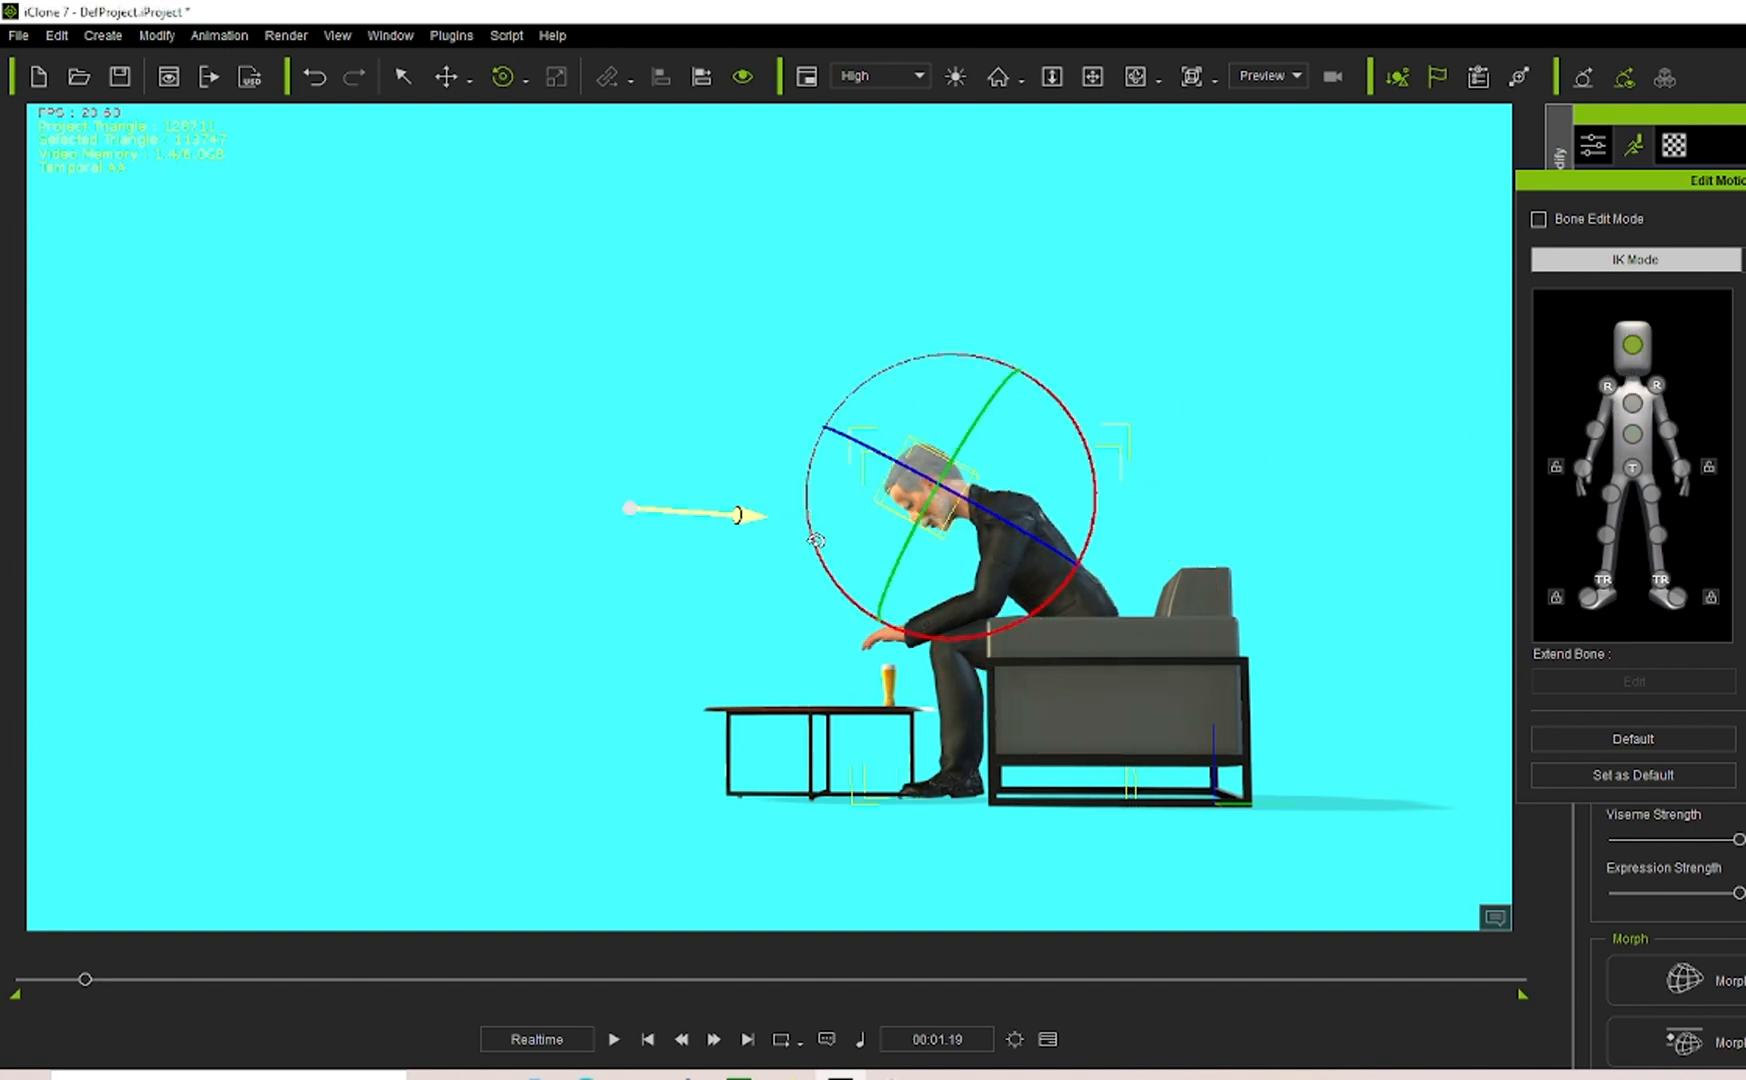
pyautogui.moveTo(820, 519); pyautogui.dragTo(836, 510)
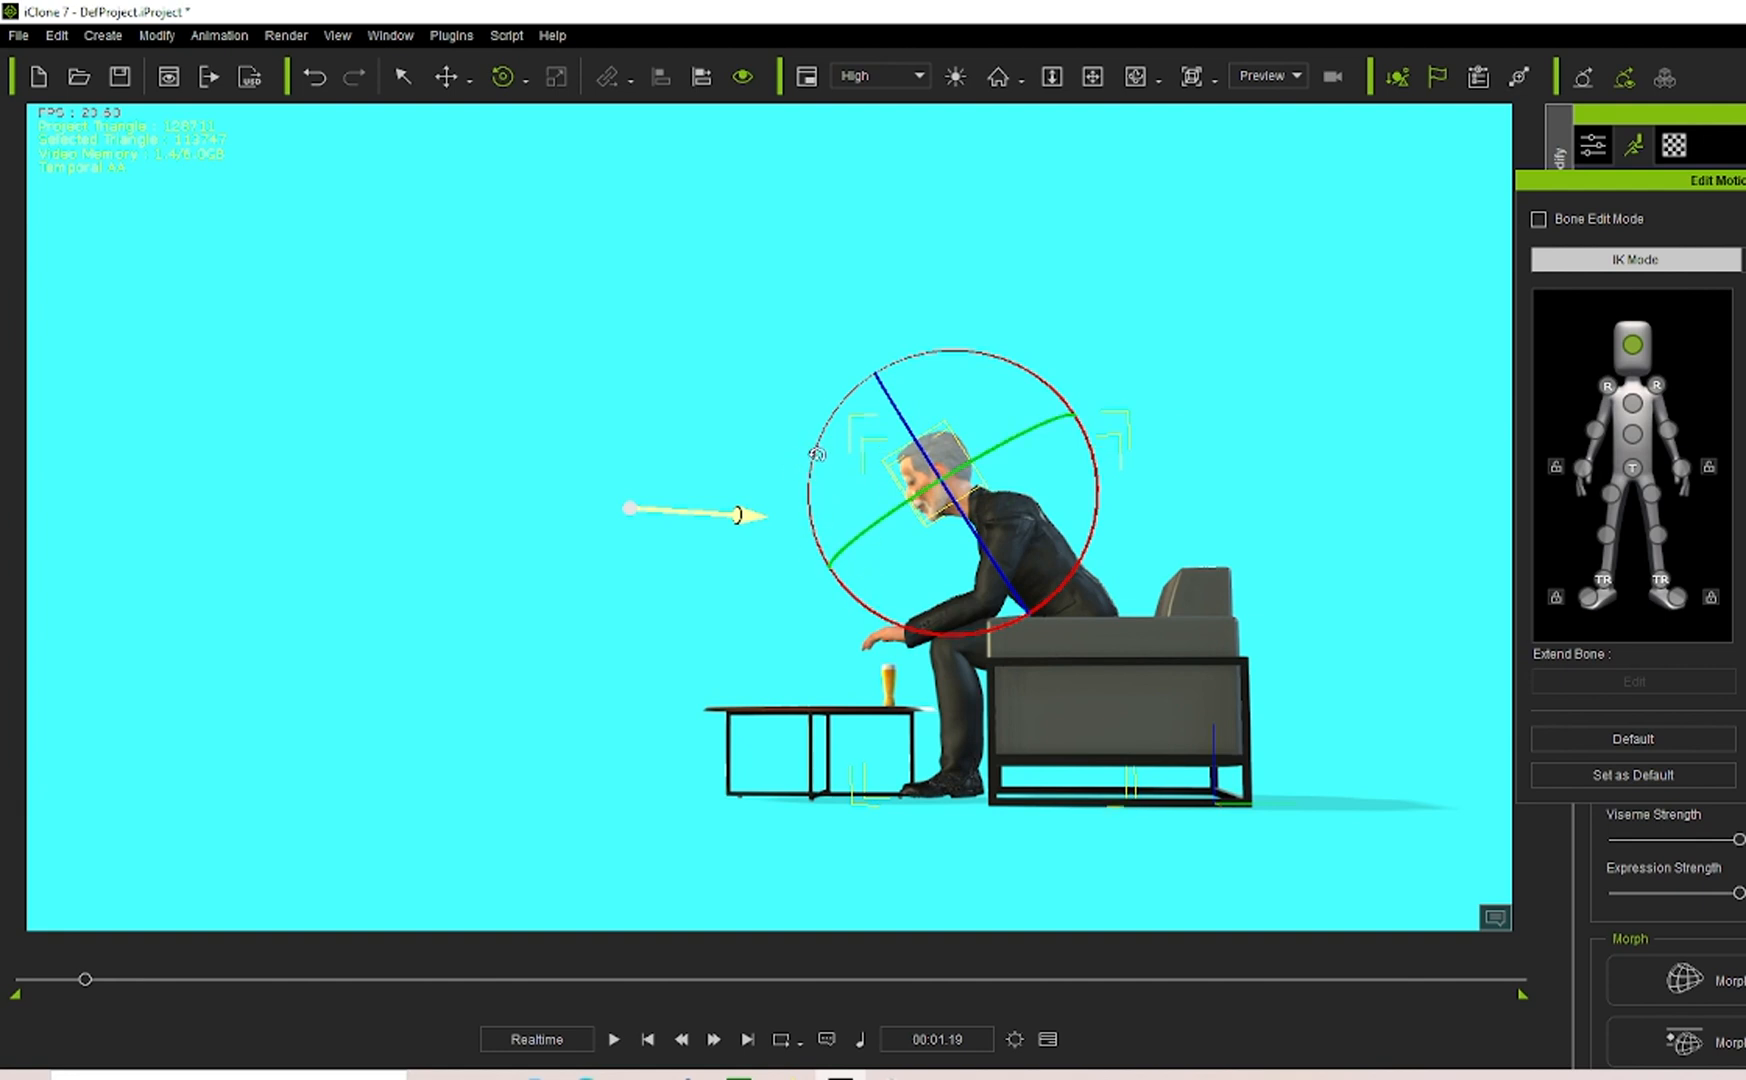
pyautogui.moveTo(817, 455); pyautogui.dragTo(816, 469)
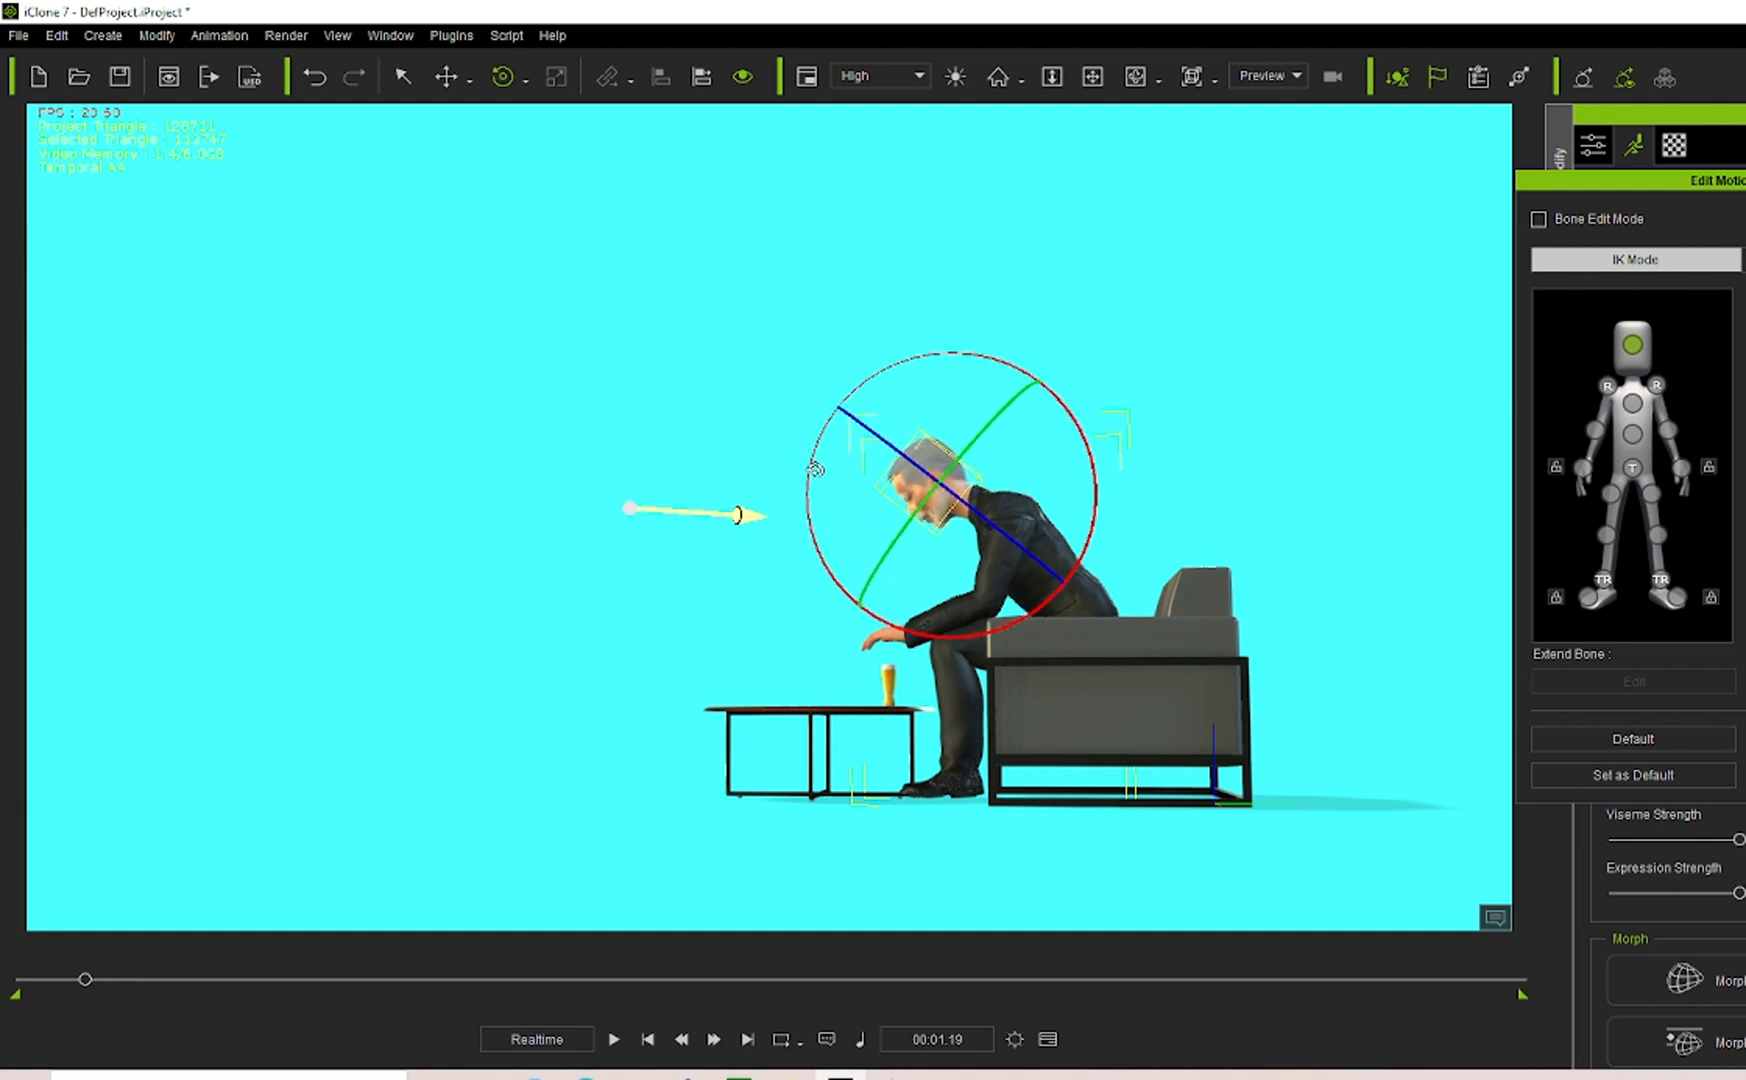
# Rotate the man's left hand at the wrist so the palm turns sideways, ready to grip the beer glass.
pyautogui.click(1135, 76)
pyautogui.moveTo(1415, 535); pyautogui.dragTo(1700, 548)
pyautogui.moveTo(1380, 600); pyautogui.dragTo(1132, 622)
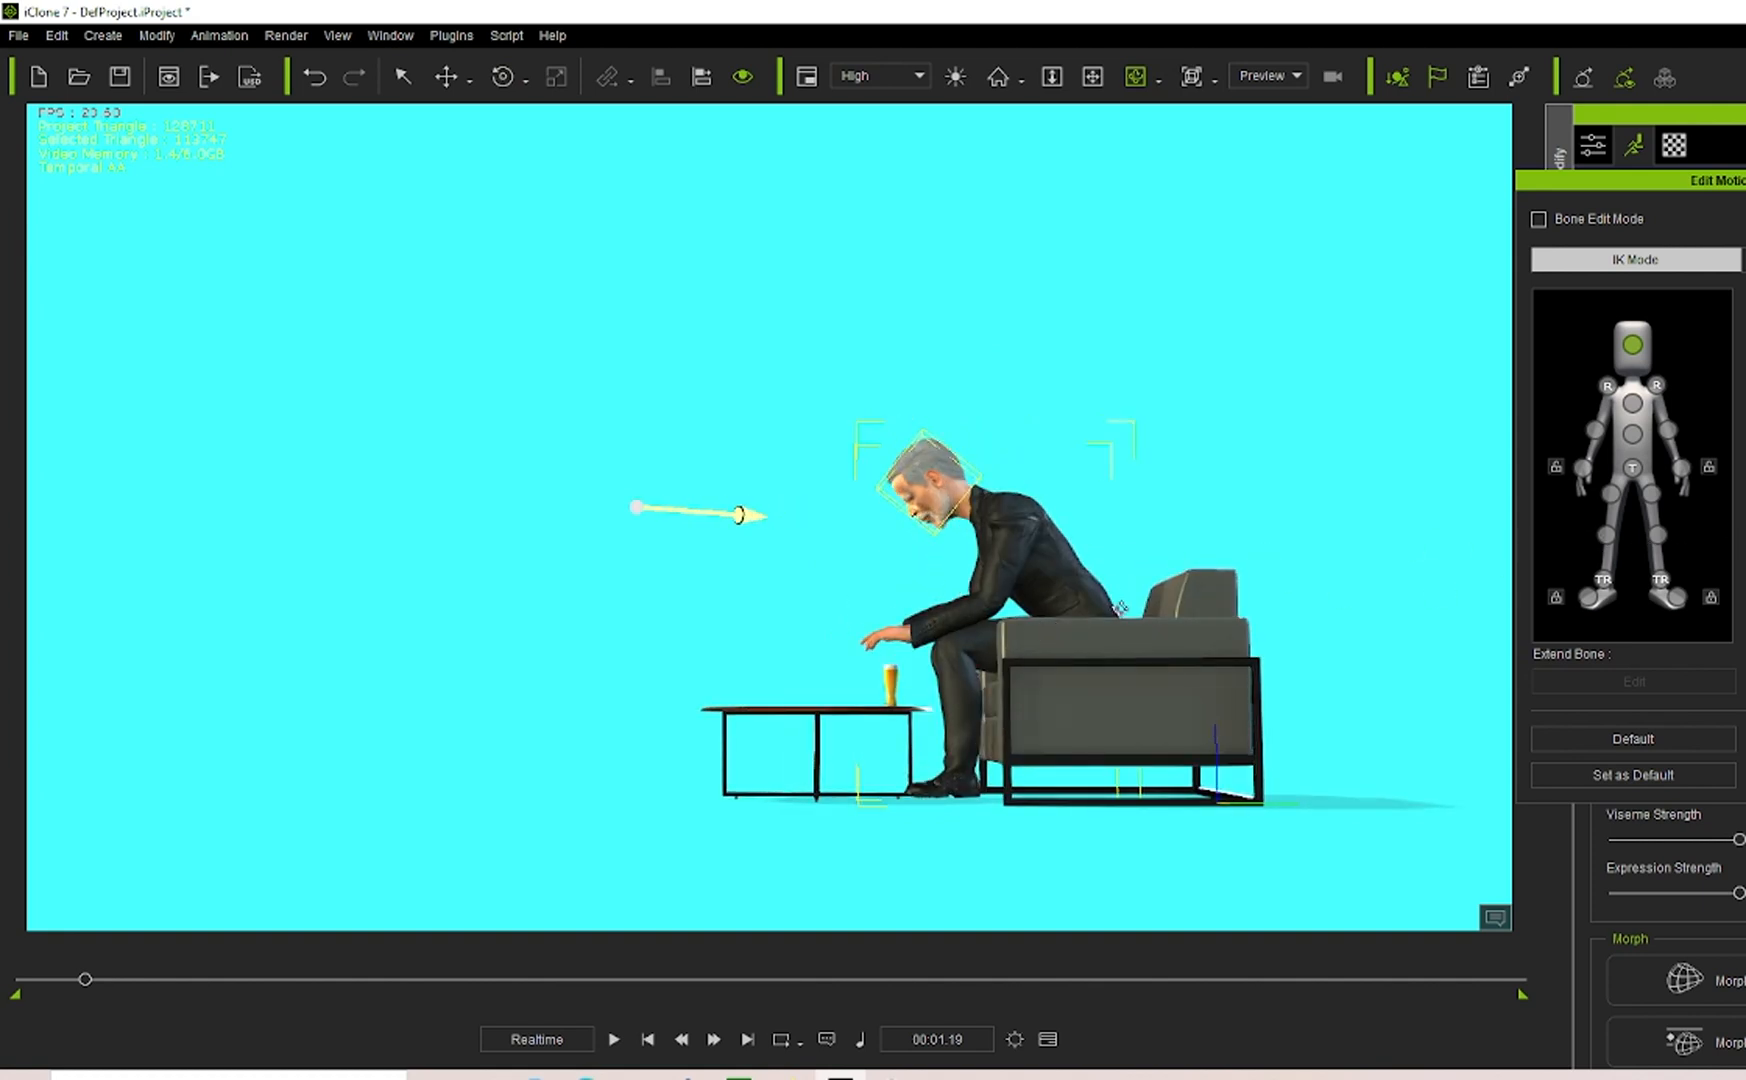
pyautogui.click(1681, 467)
pyautogui.click(502, 76)
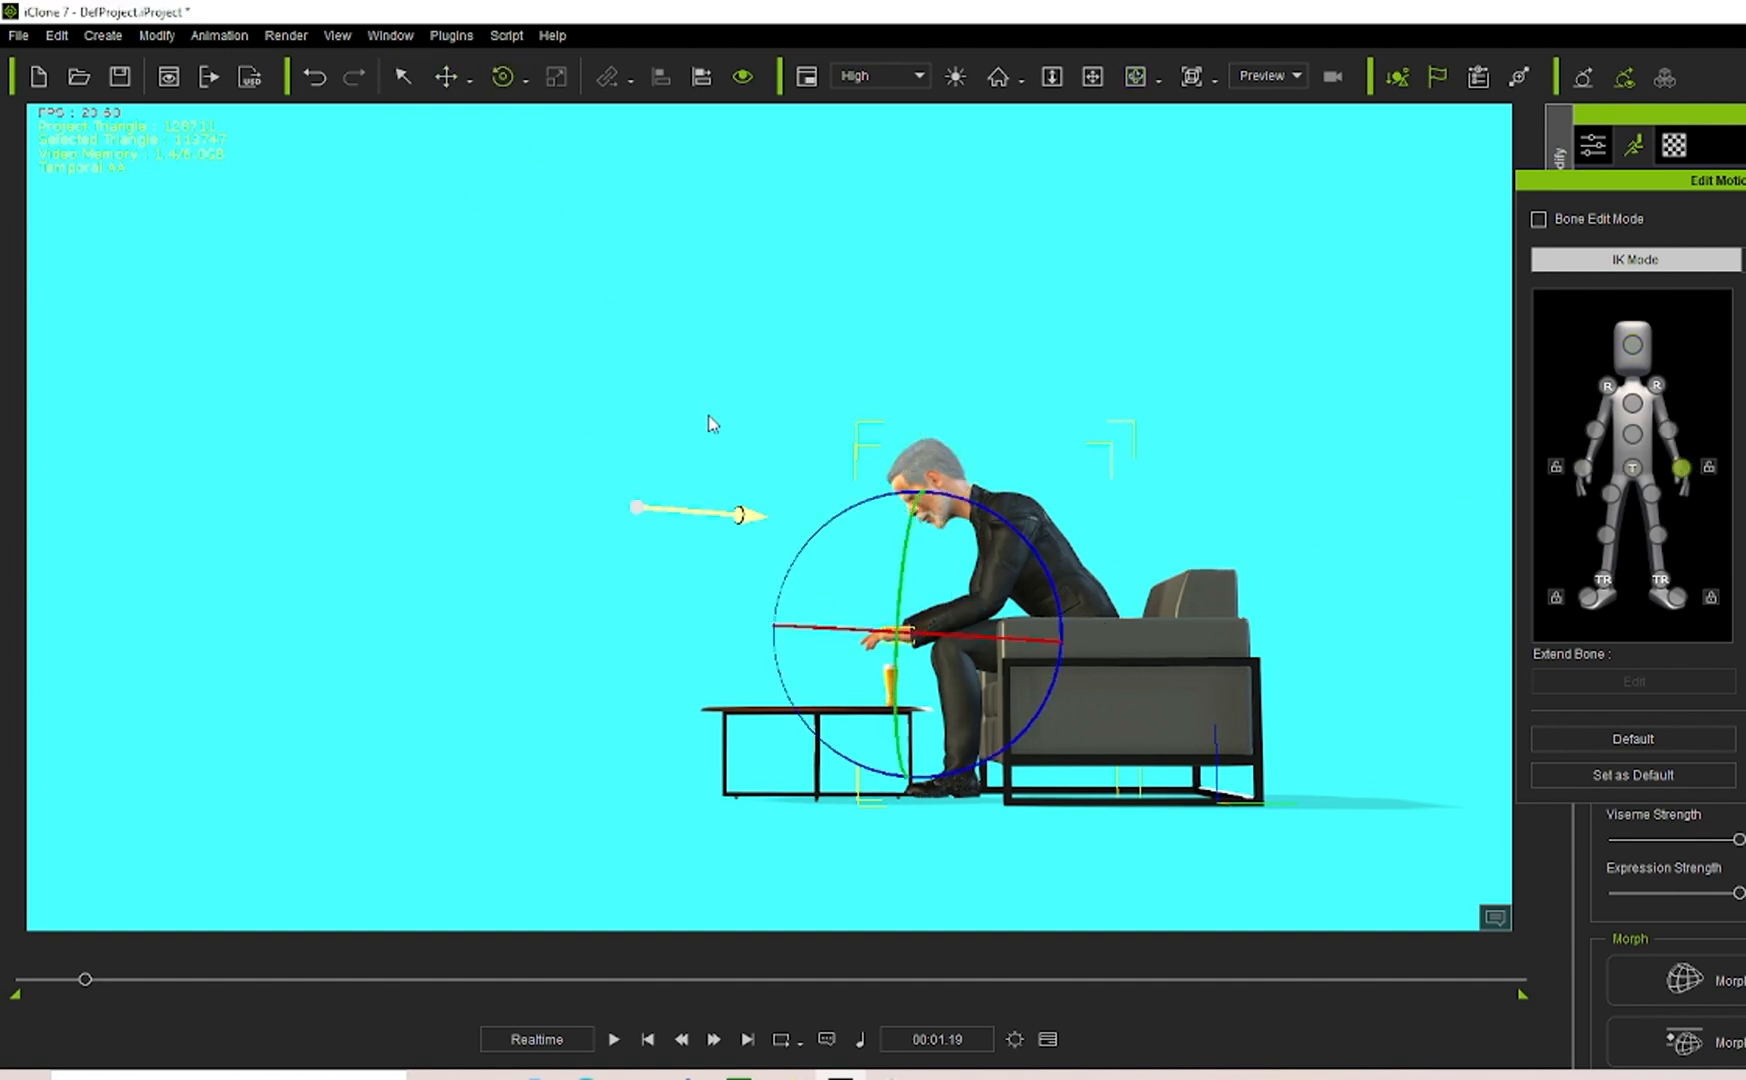
pyautogui.moveTo(810, 532); pyautogui.dragTo(900, 650)
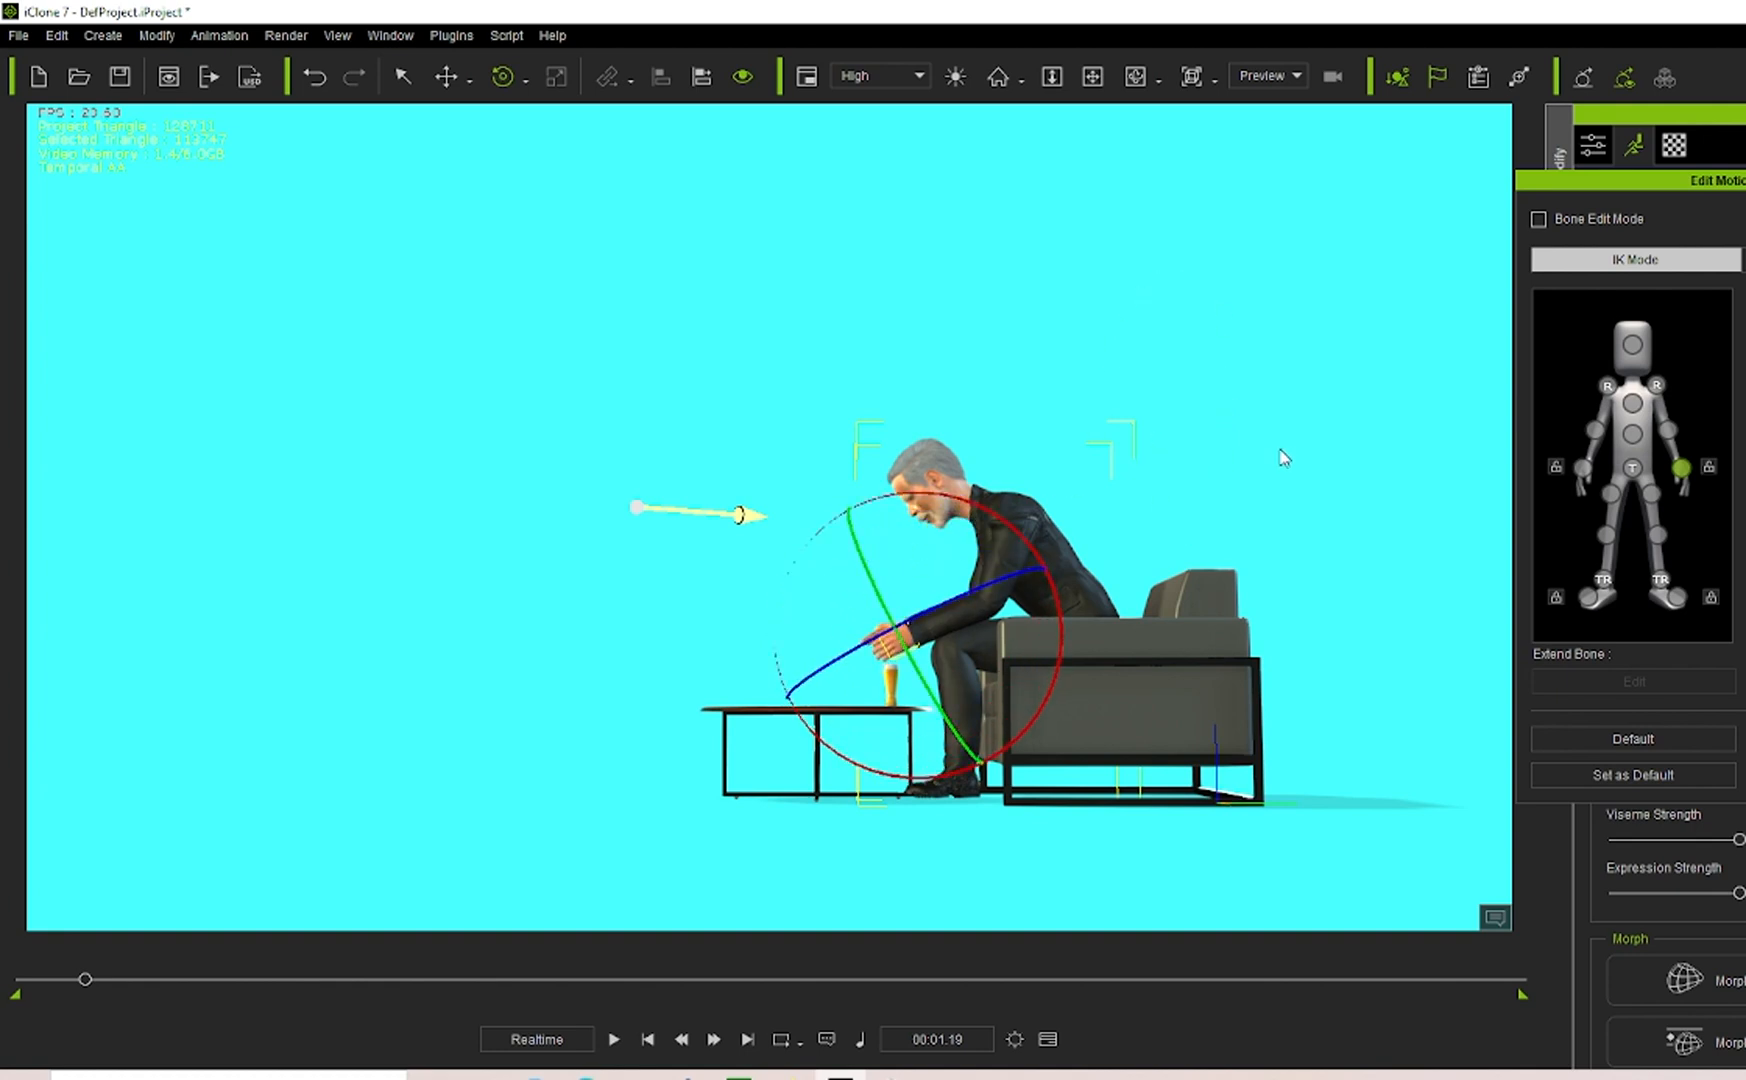
# Rotate the man's left upper arm outward and his left forearm down toward the table, placing the hand beside the beer glass.
pyautogui.click(1134, 77)
pyautogui.moveTo(690, 505); pyautogui.dragTo(975, 517)
pyautogui.click(1656, 385)
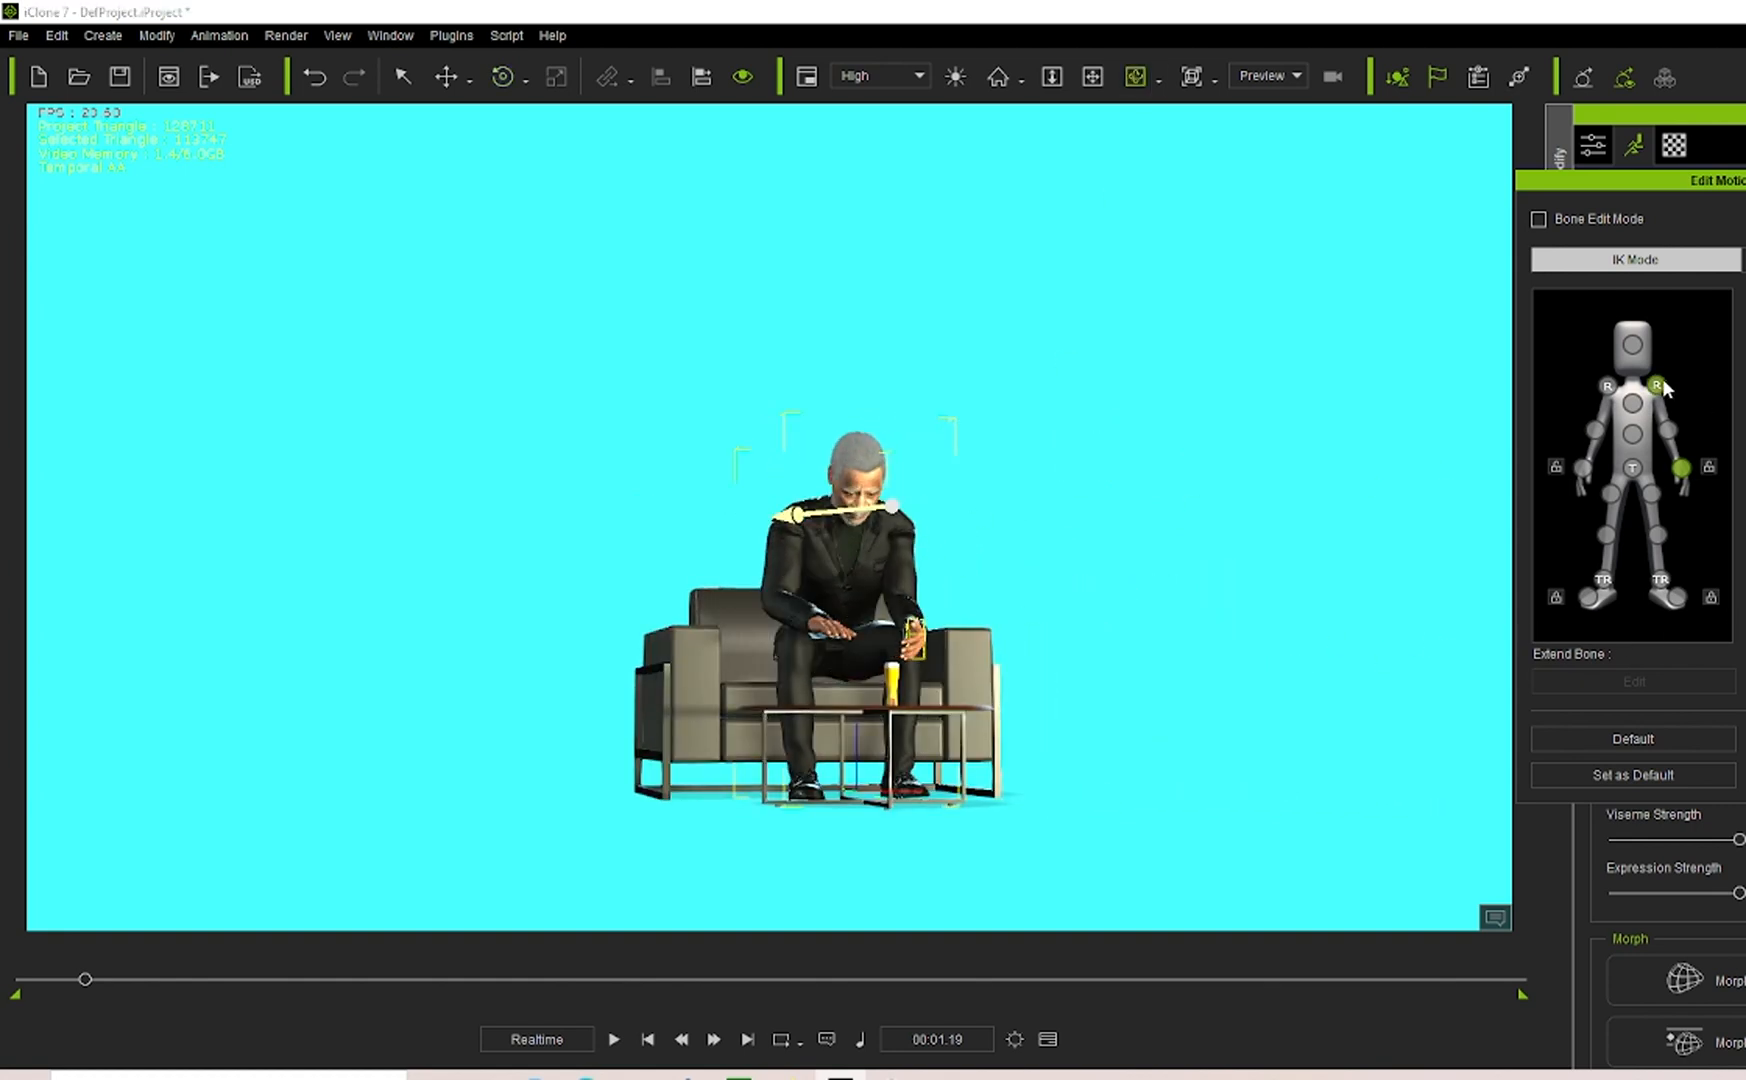
pyautogui.click(503, 77)
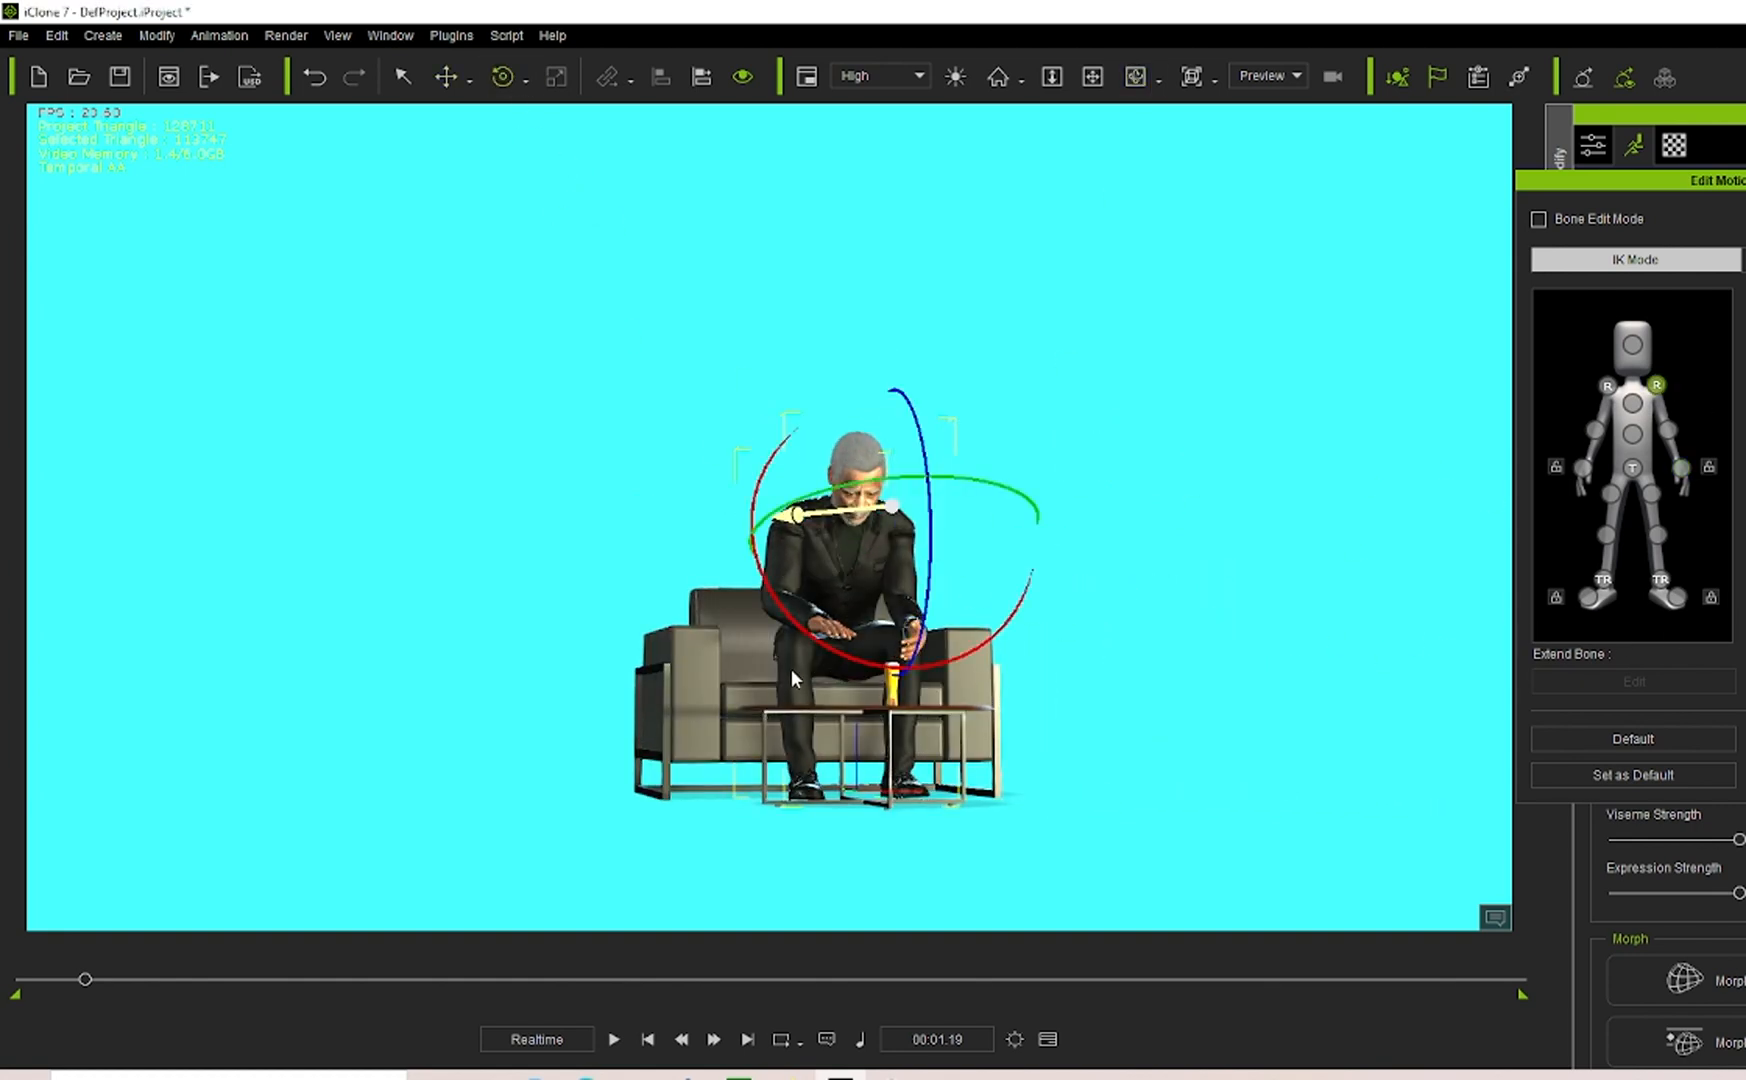
pyautogui.moveTo(832, 638); pyautogui.dragTo(850, 742)
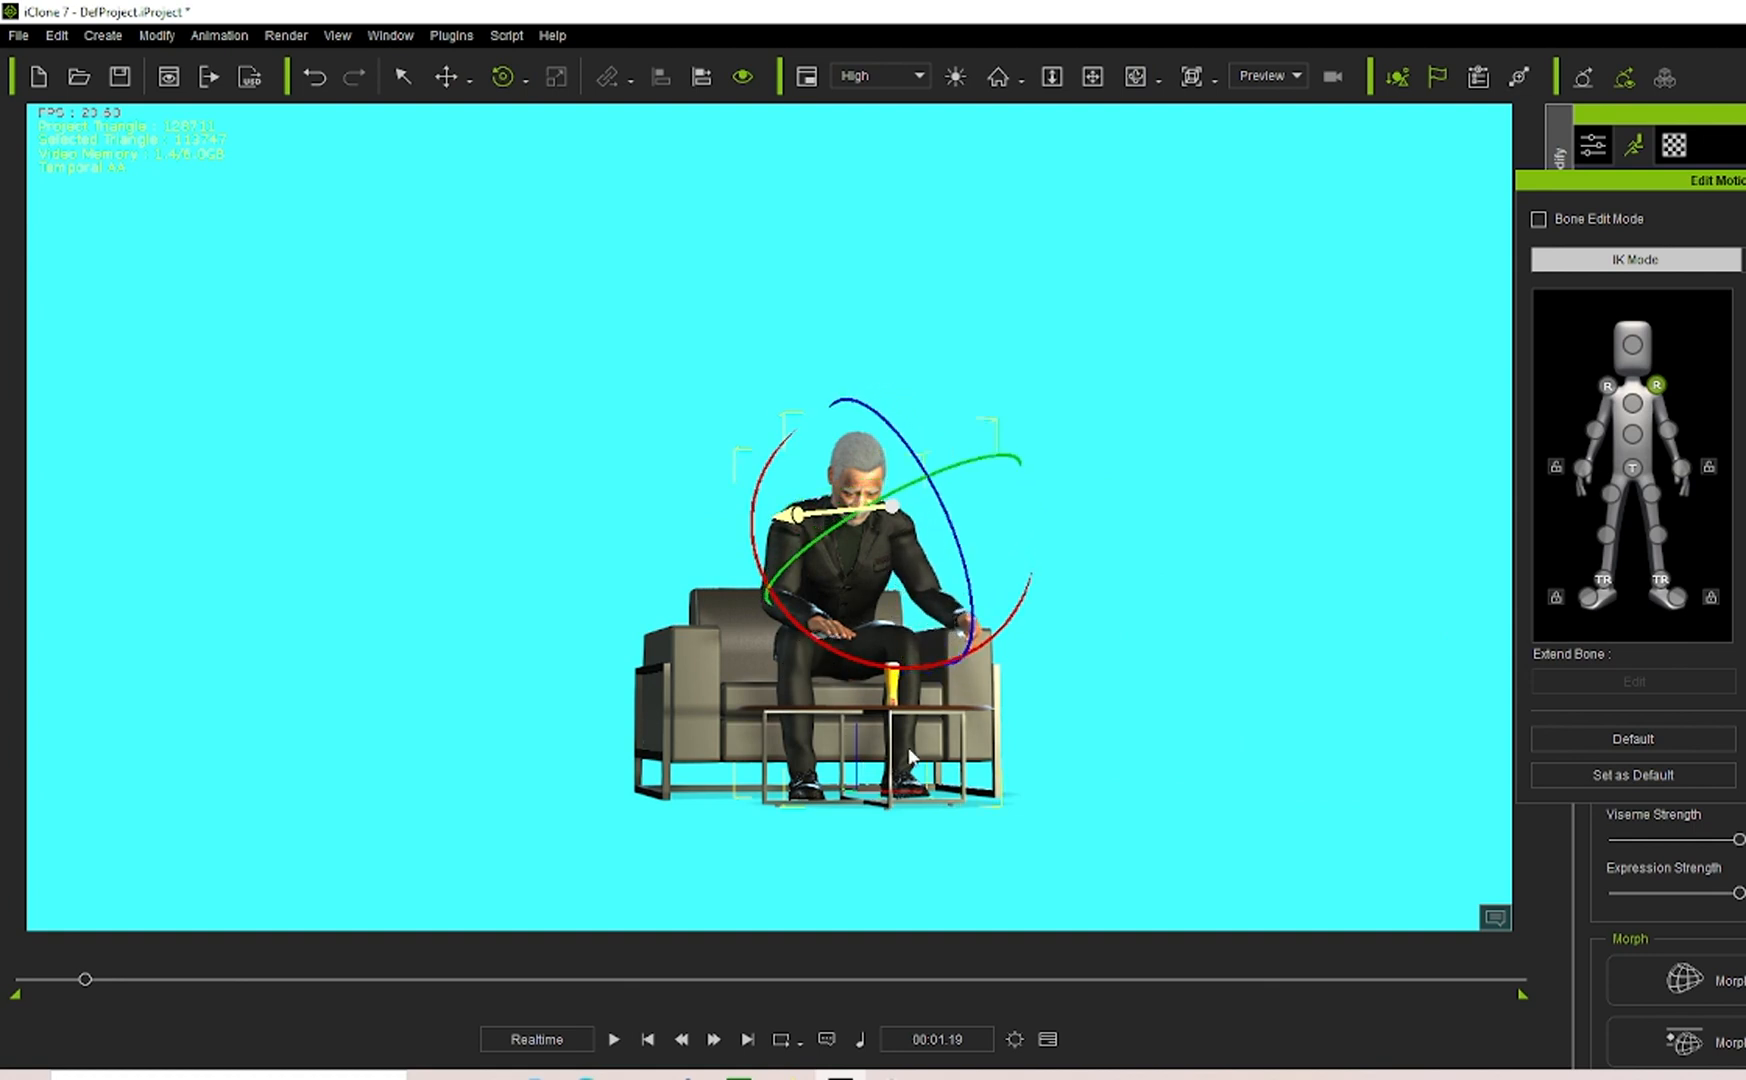
pyautogui.click(1668, 430)
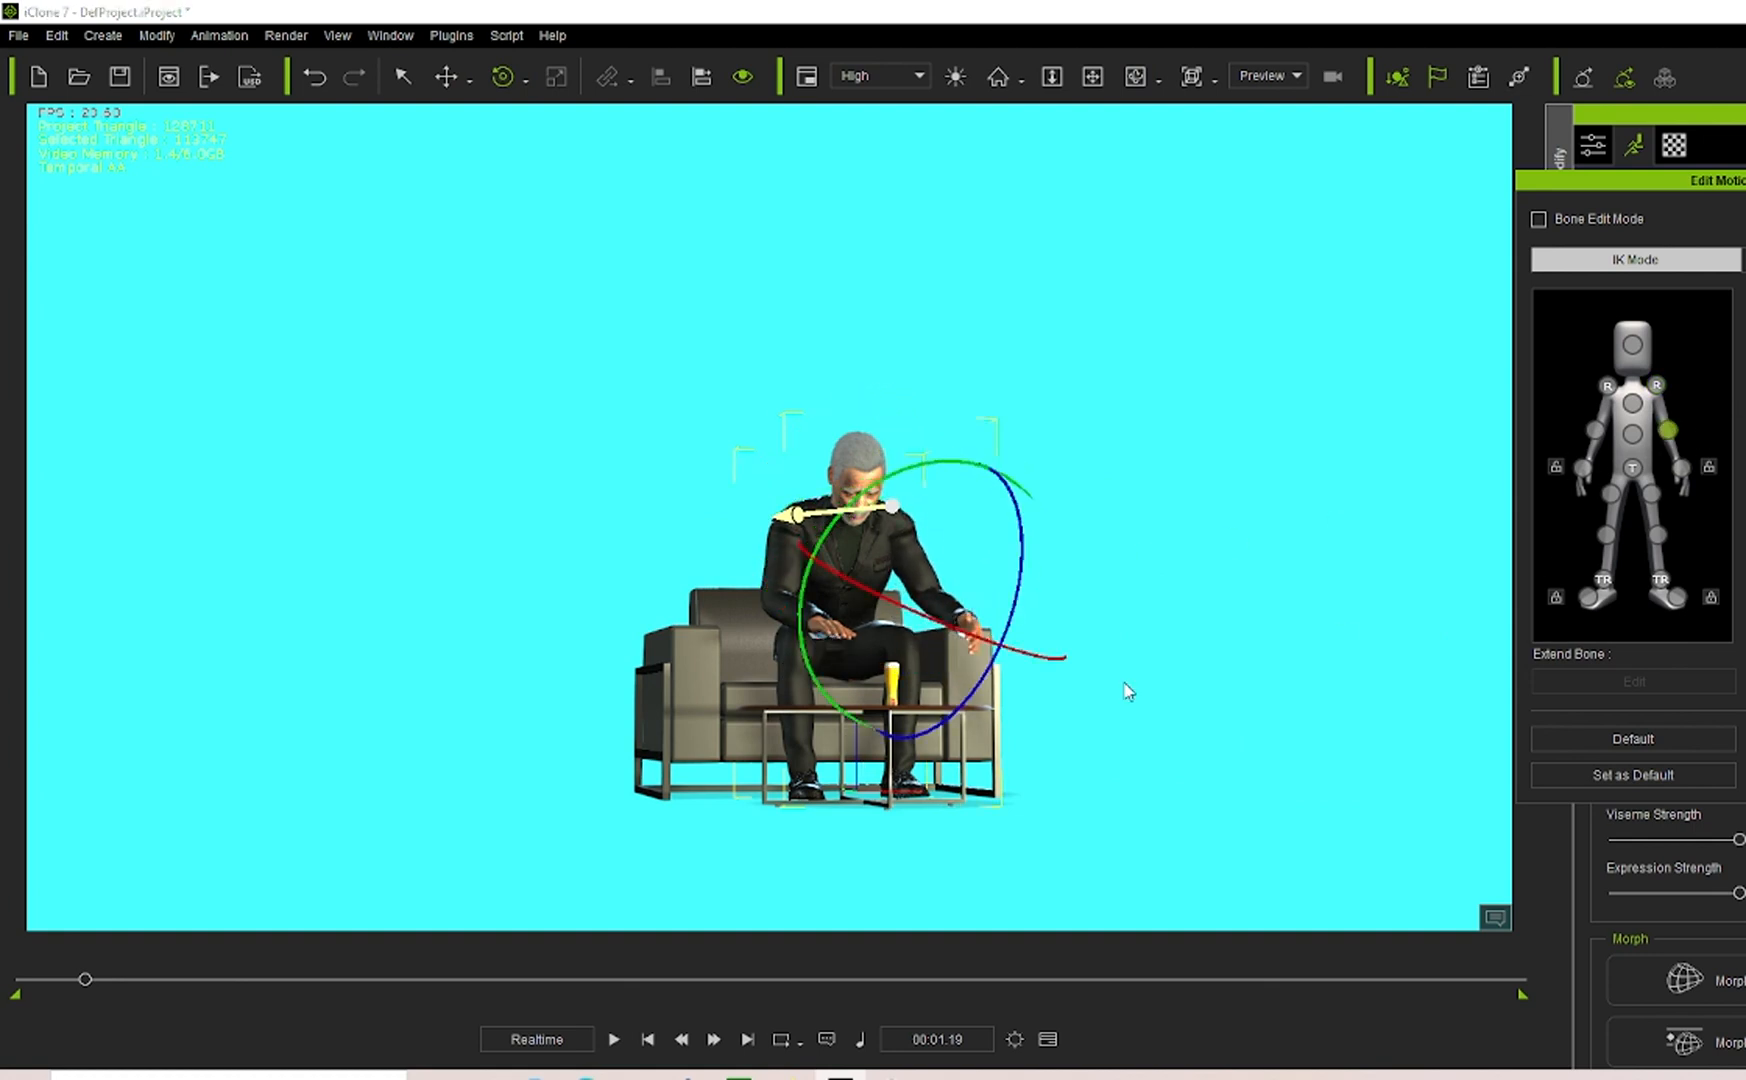
pyautogui.moveTo(1024, 528); pyautogui.dragTo(1042, 562)
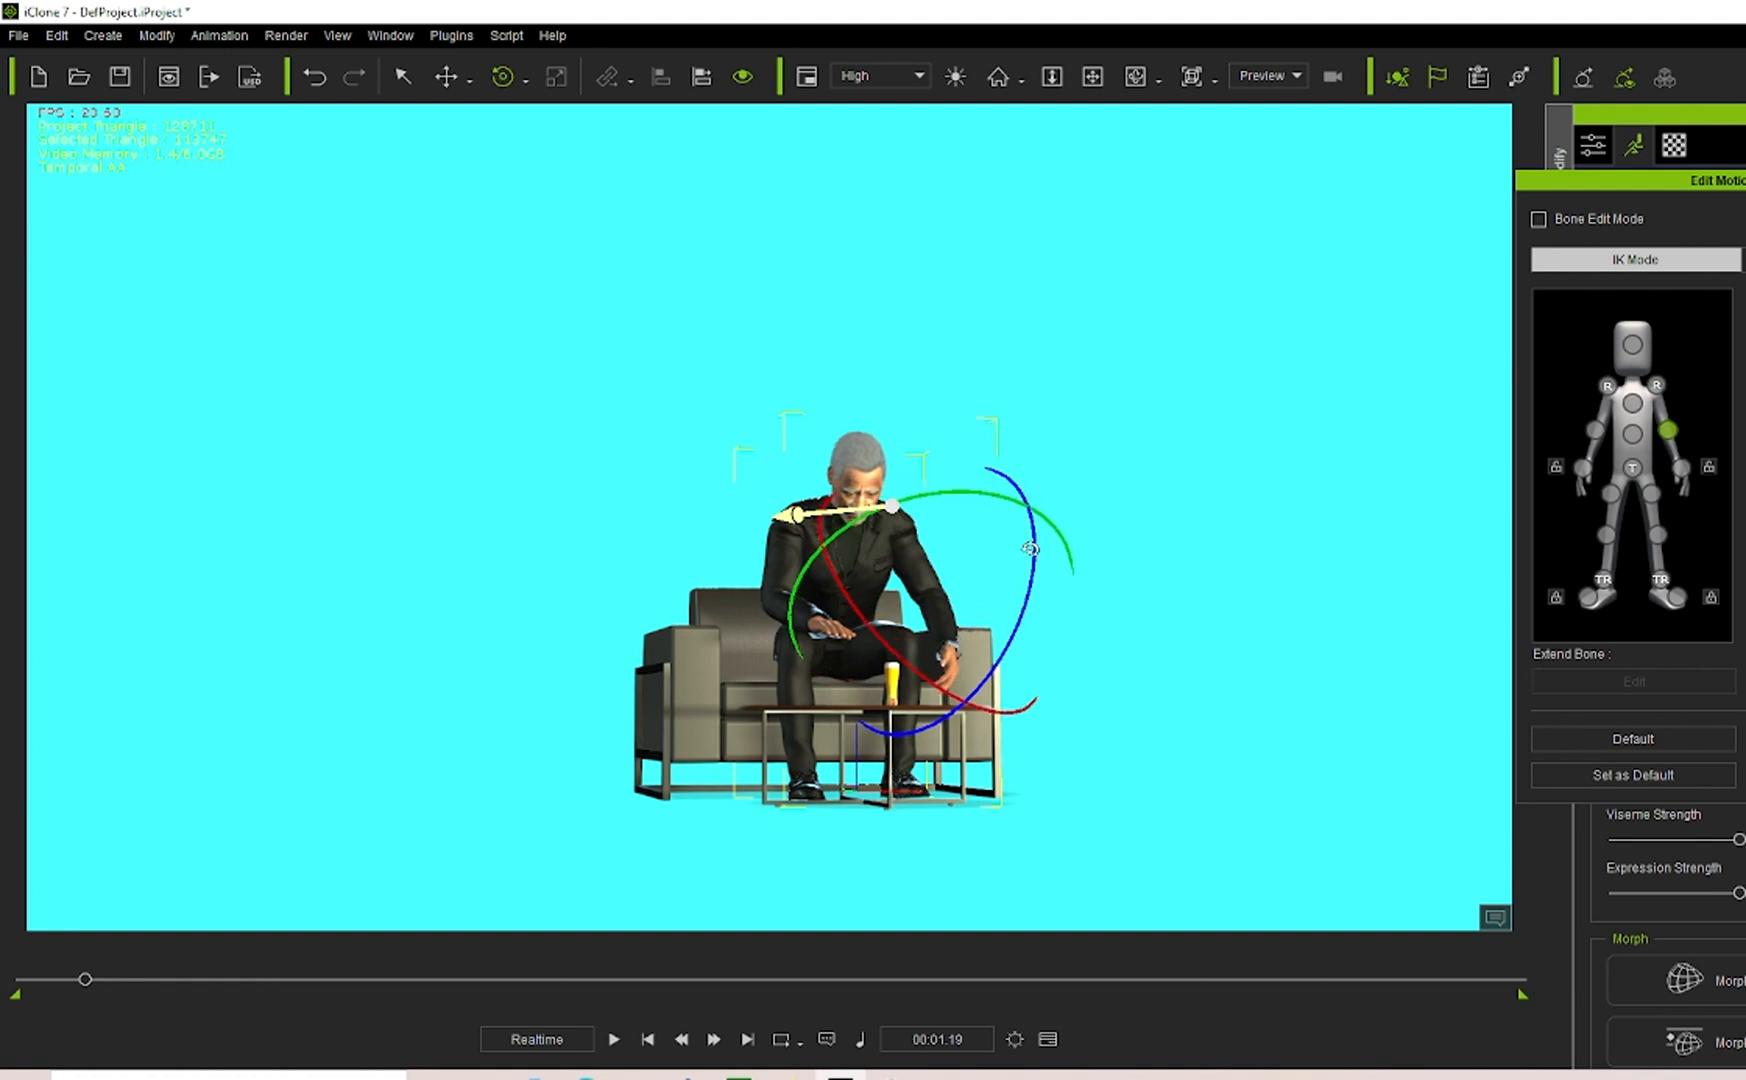
# Rotate the waist bone to lean the man further forward, bringing his left hand level with the beer glass.
pyautogui.click(1135, 76)
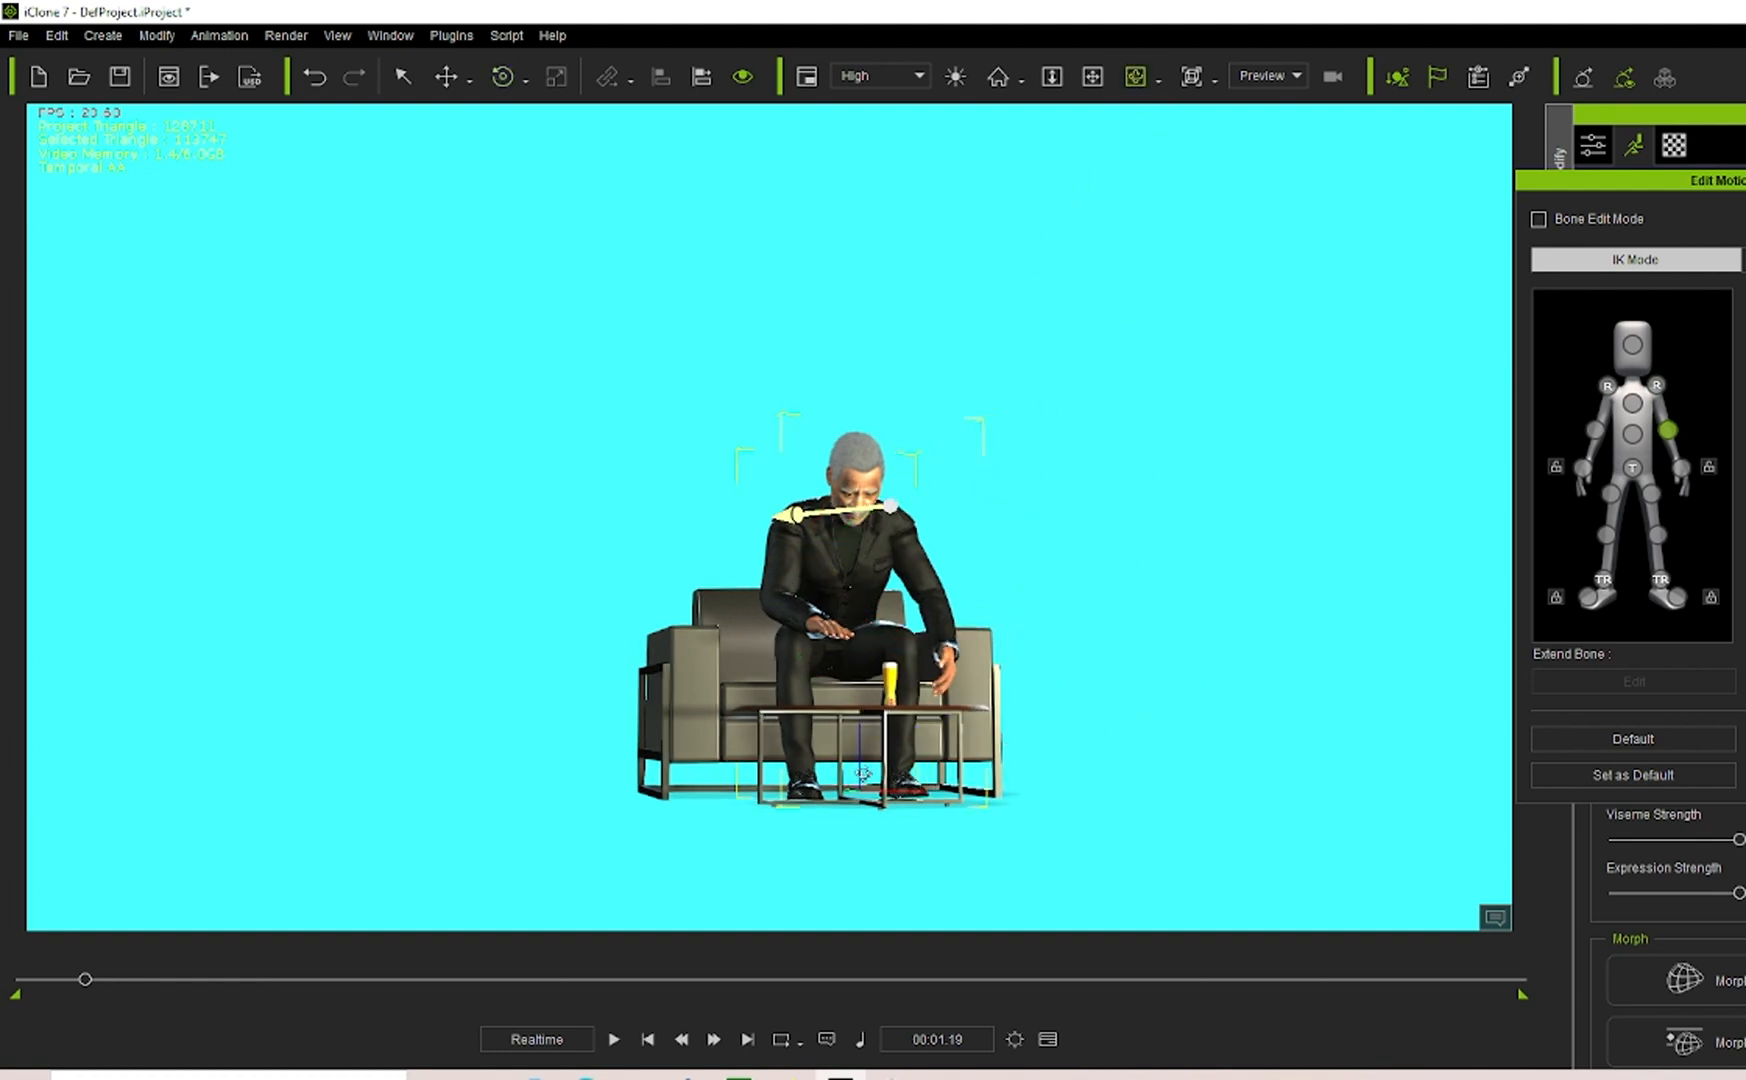
pyautogui.moveTo(900, 700); pyautogui.dragTo(471, 783)
pyautogui.click(1681, 467)
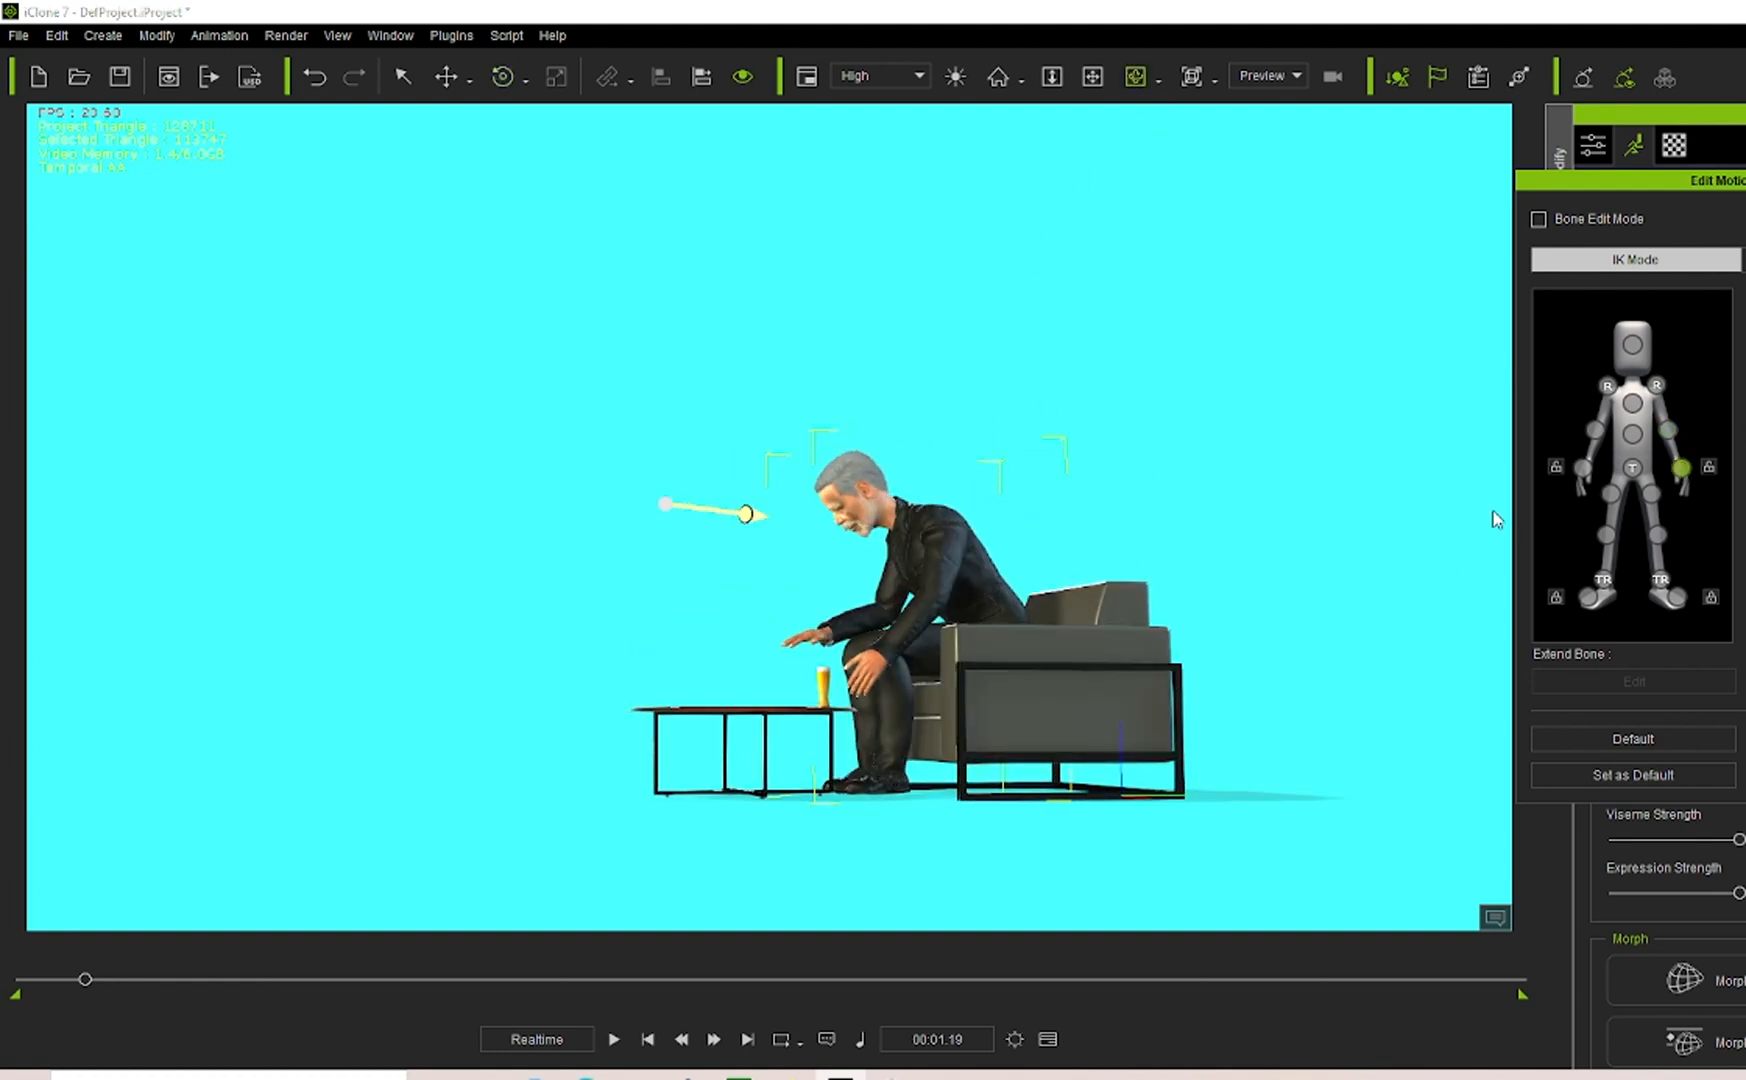
pyautogui.click(503, 79)
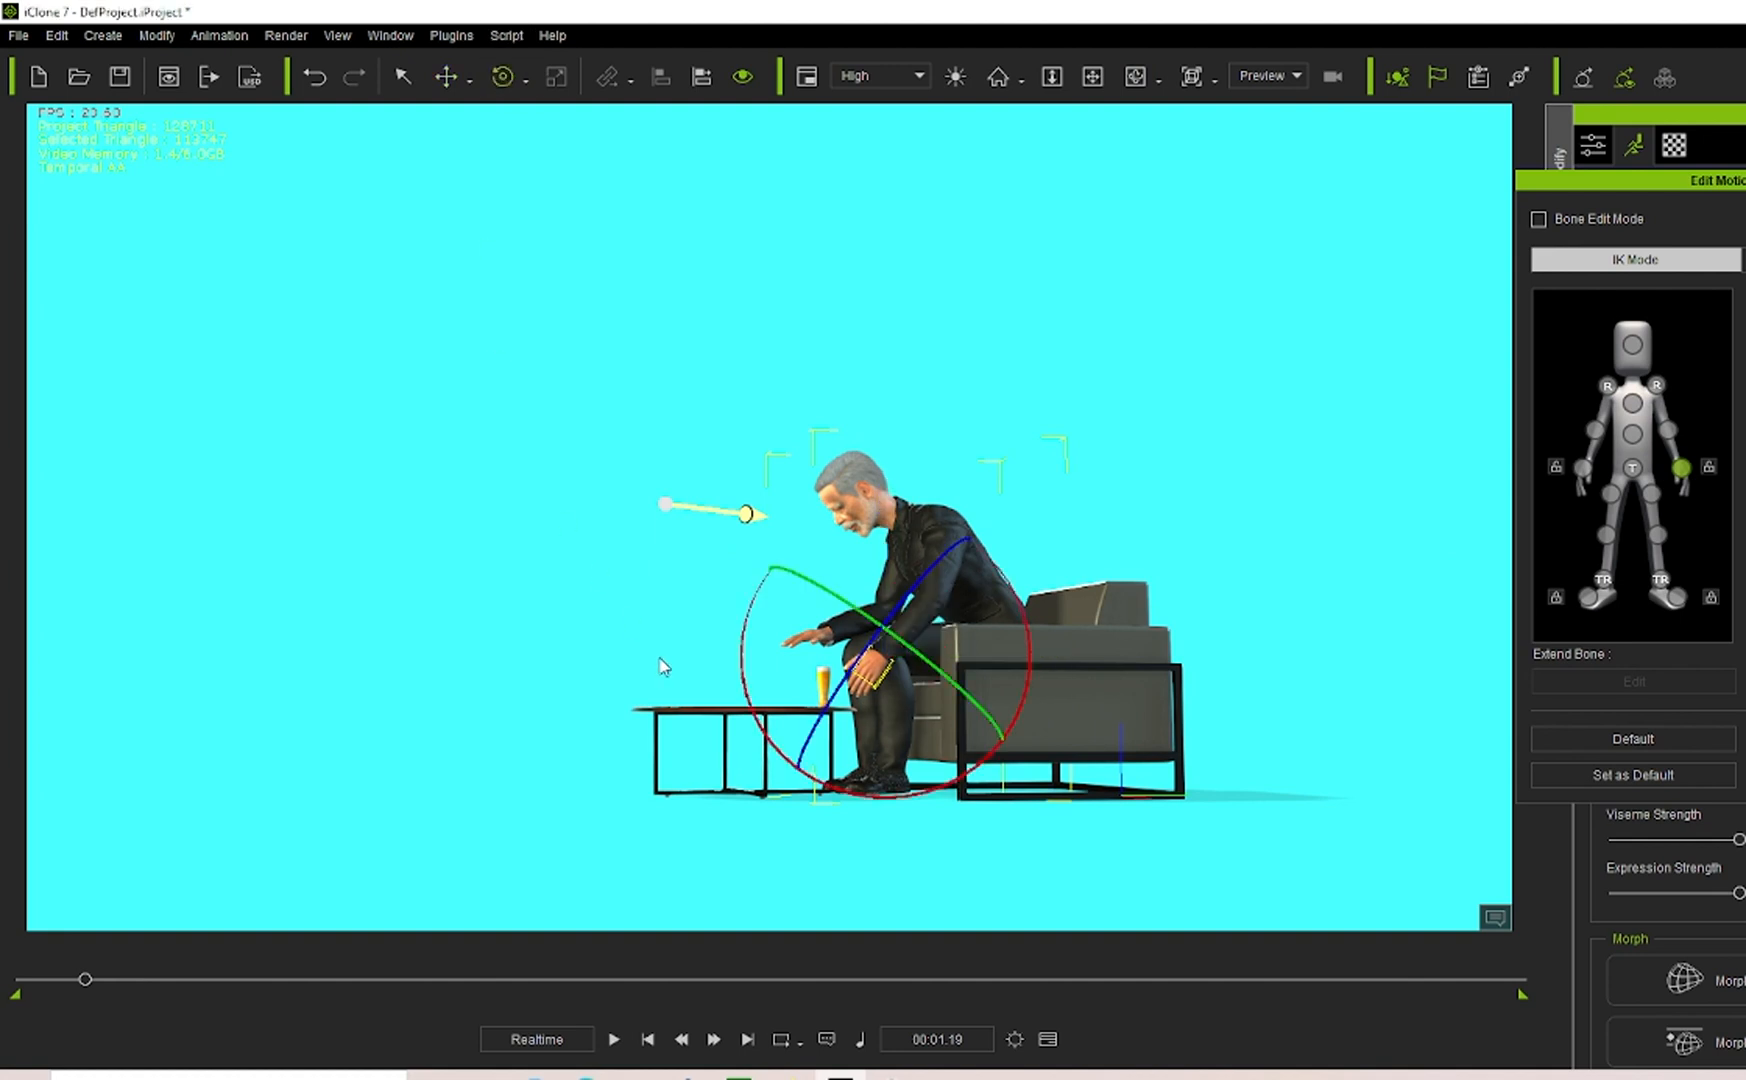
pyautogui.click(1632, 434)
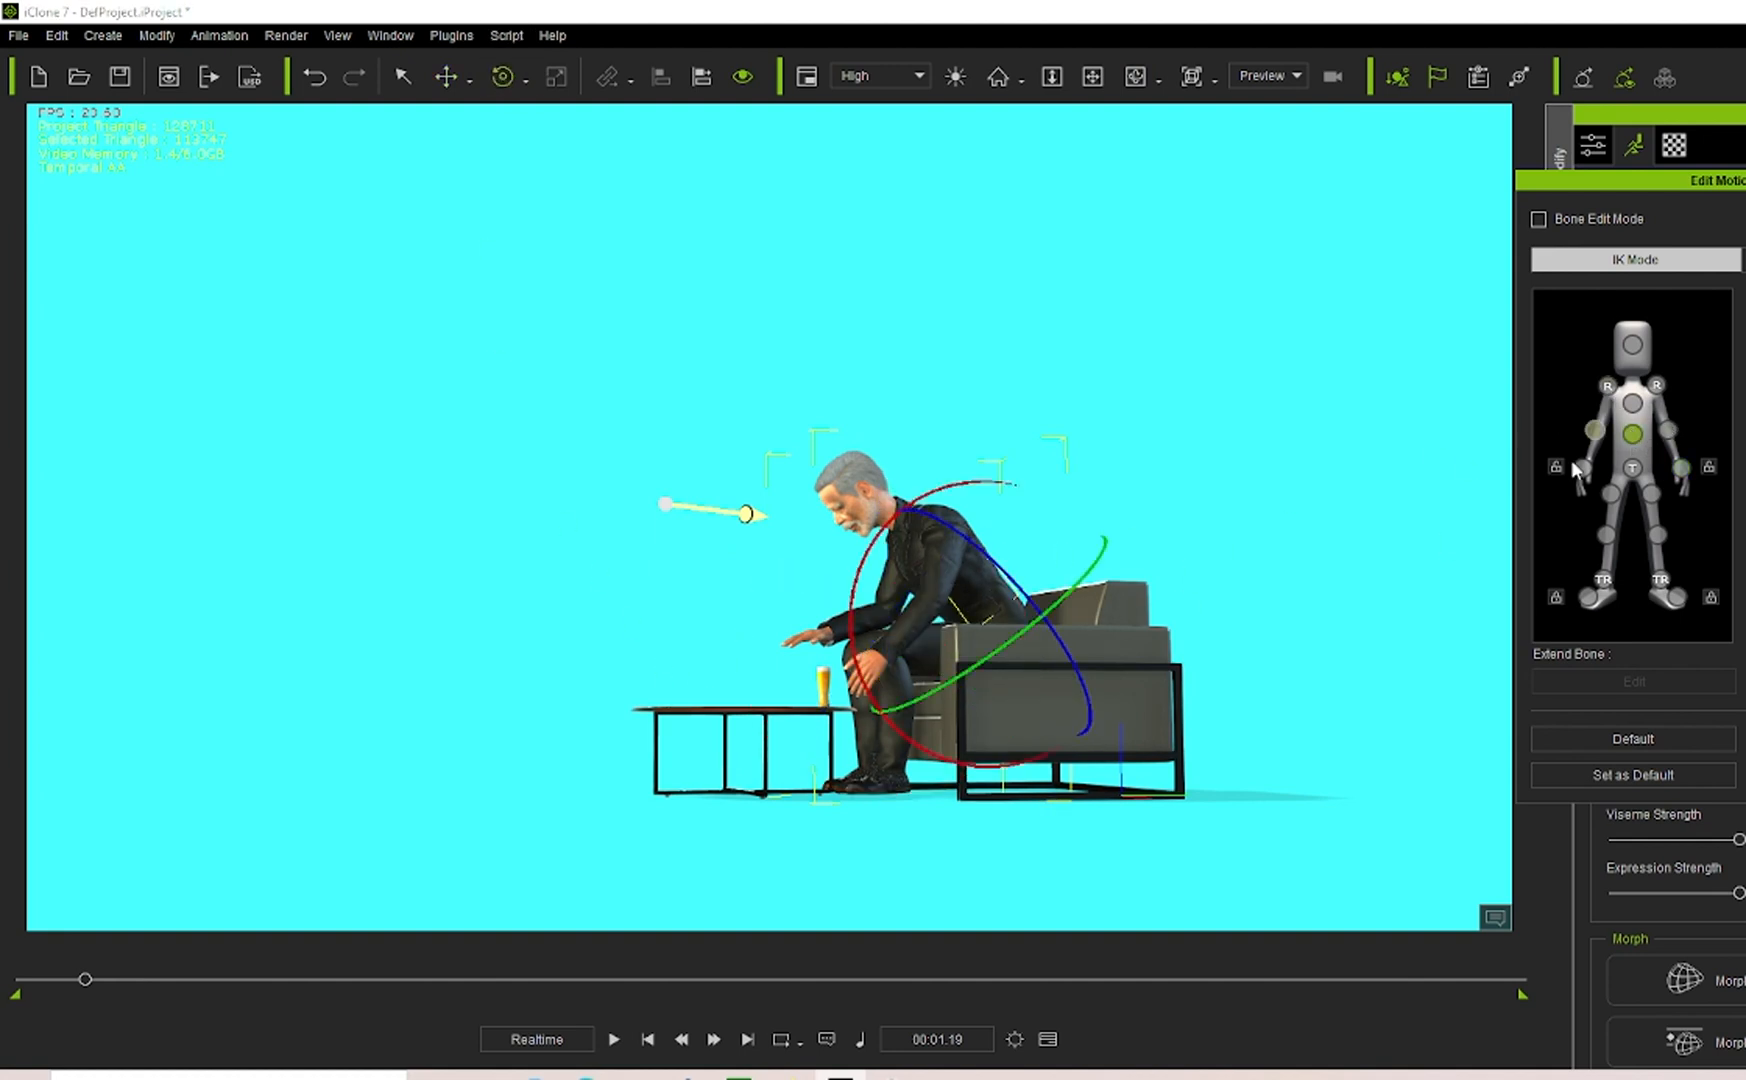
pyautogui.moveTo(858, 546); pyautogui.dragTo(1172, 536)
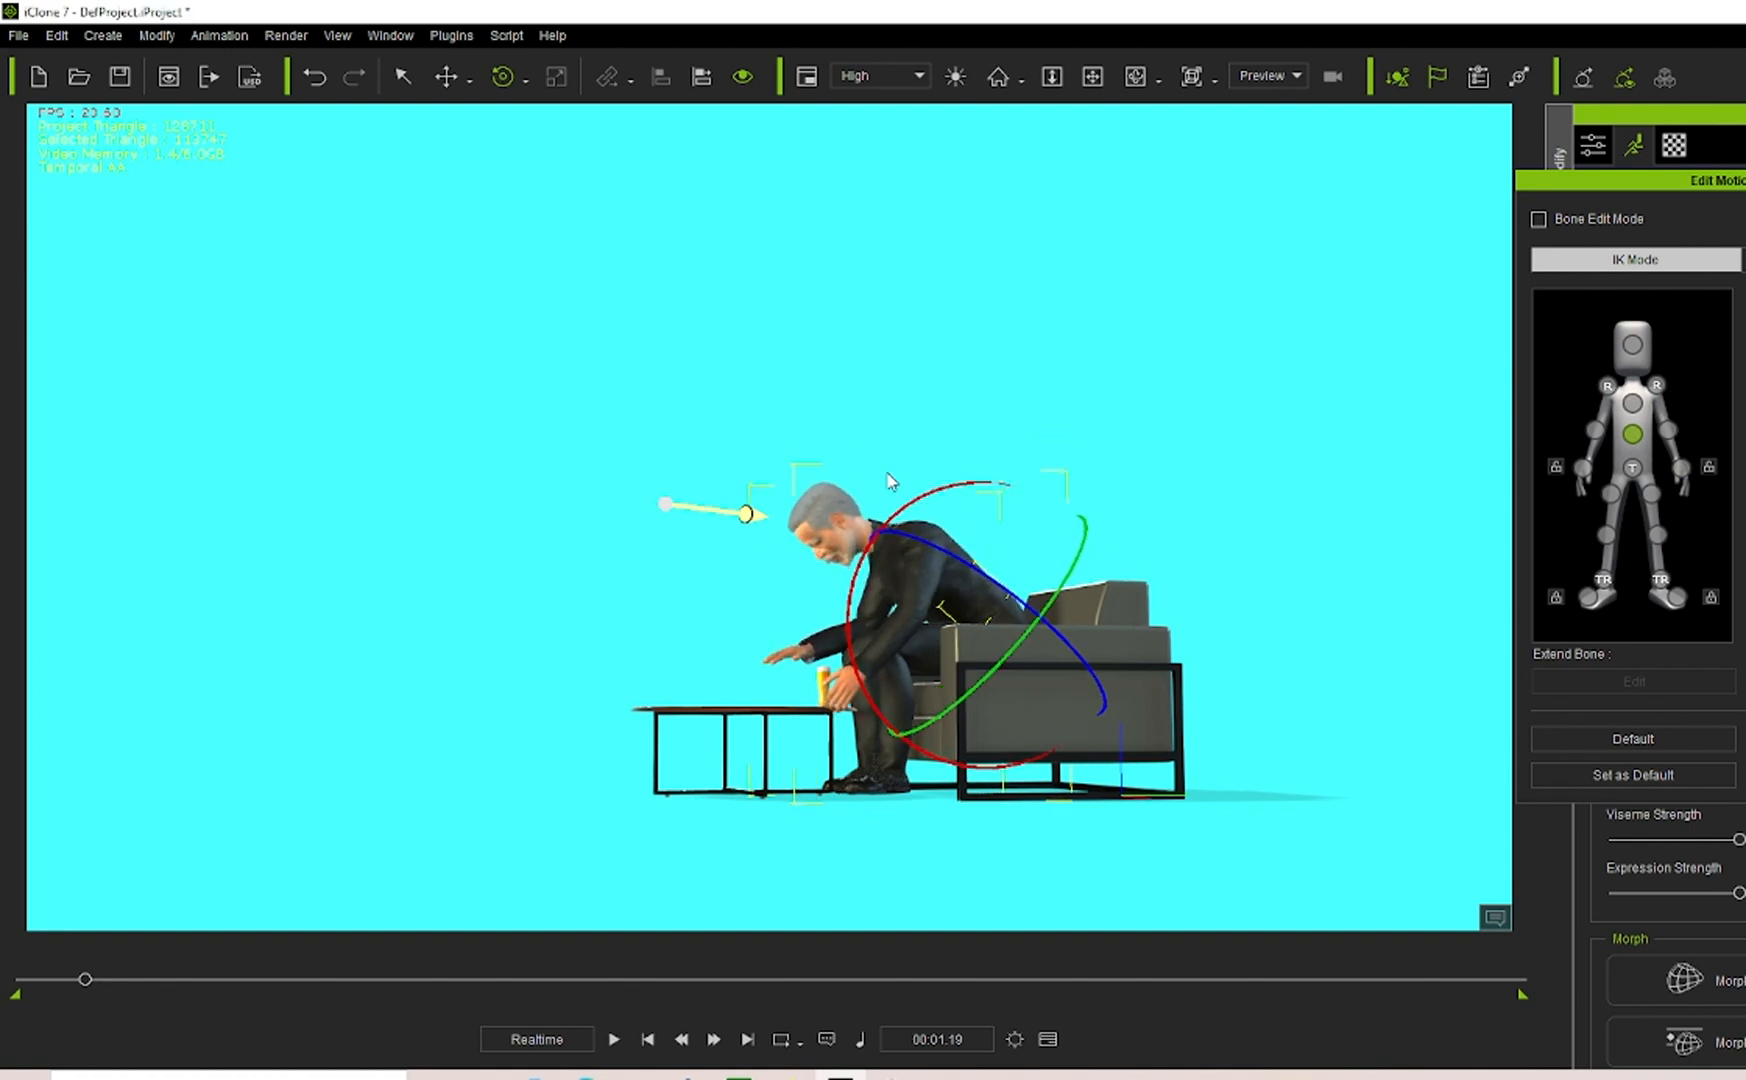
# Rotate the man's left upper arm inward so his hand swings in against the side of the beer glass.
pyautogui.click(1135, 77)
pyautogui.moveTo(876, 658); pyautogui.dragTo(1325, 700)
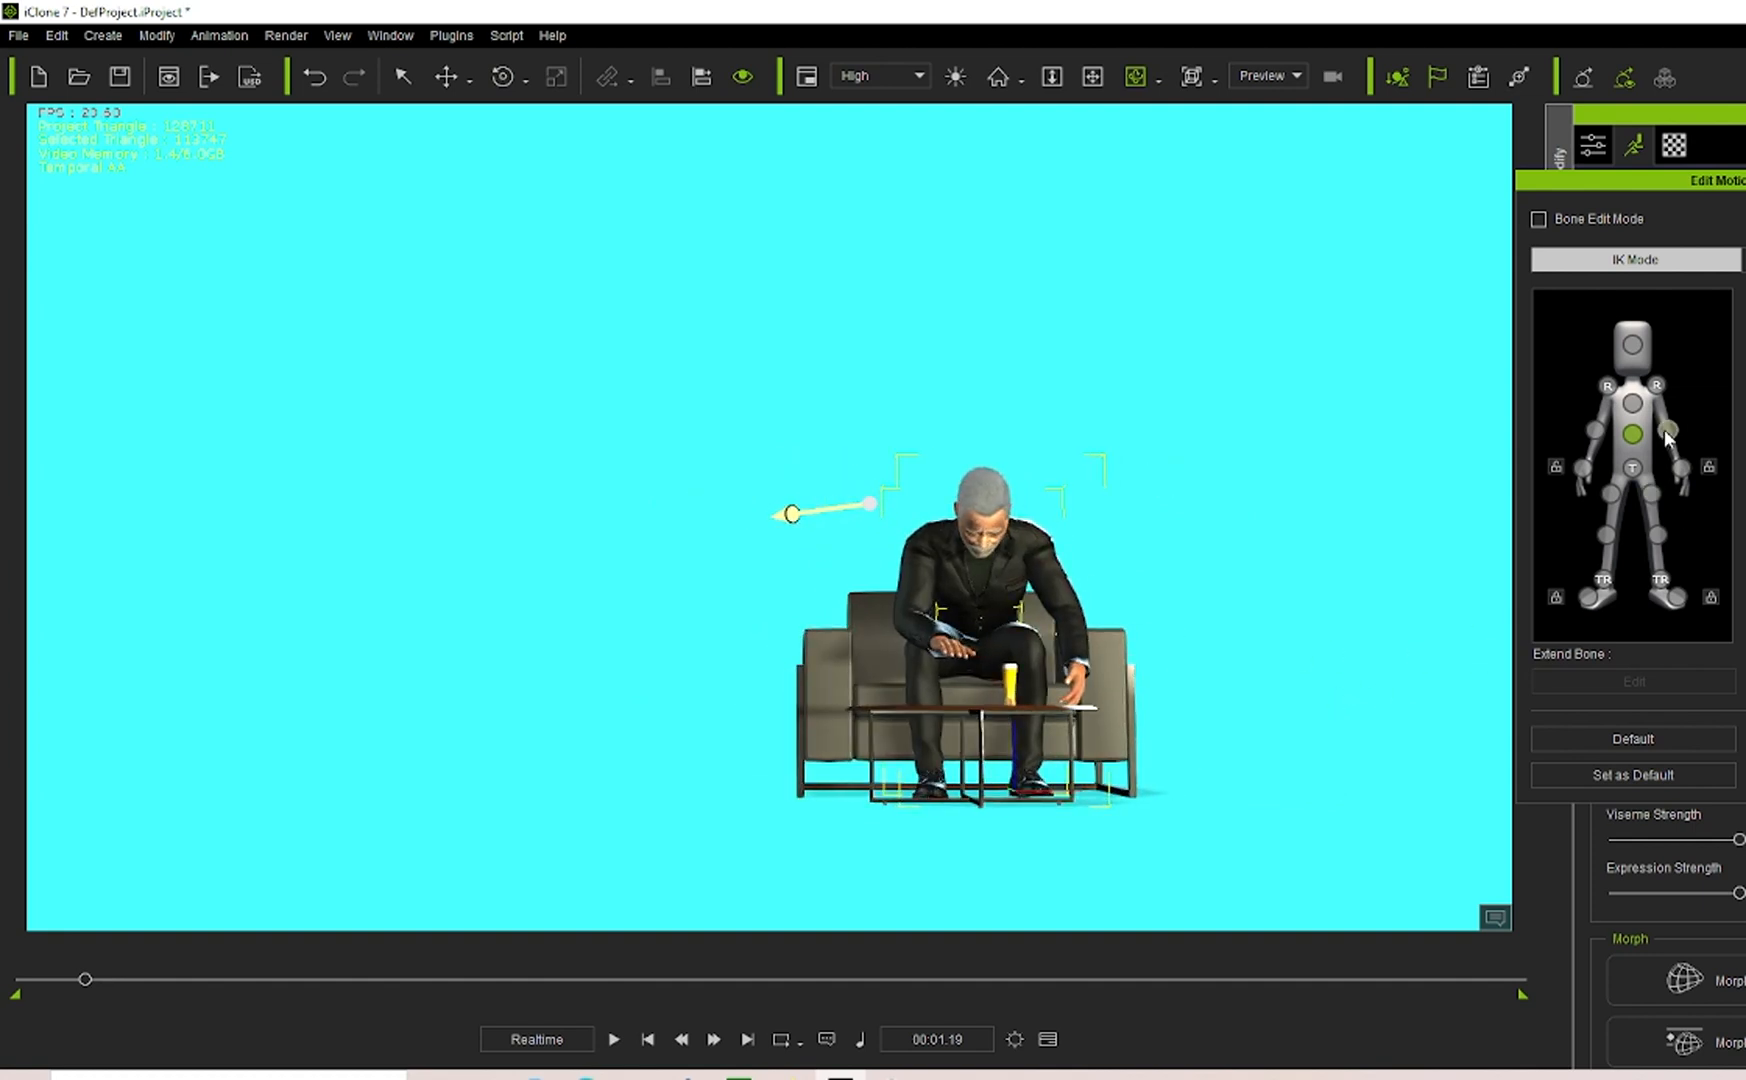
pyautogui.click(1657, 385)
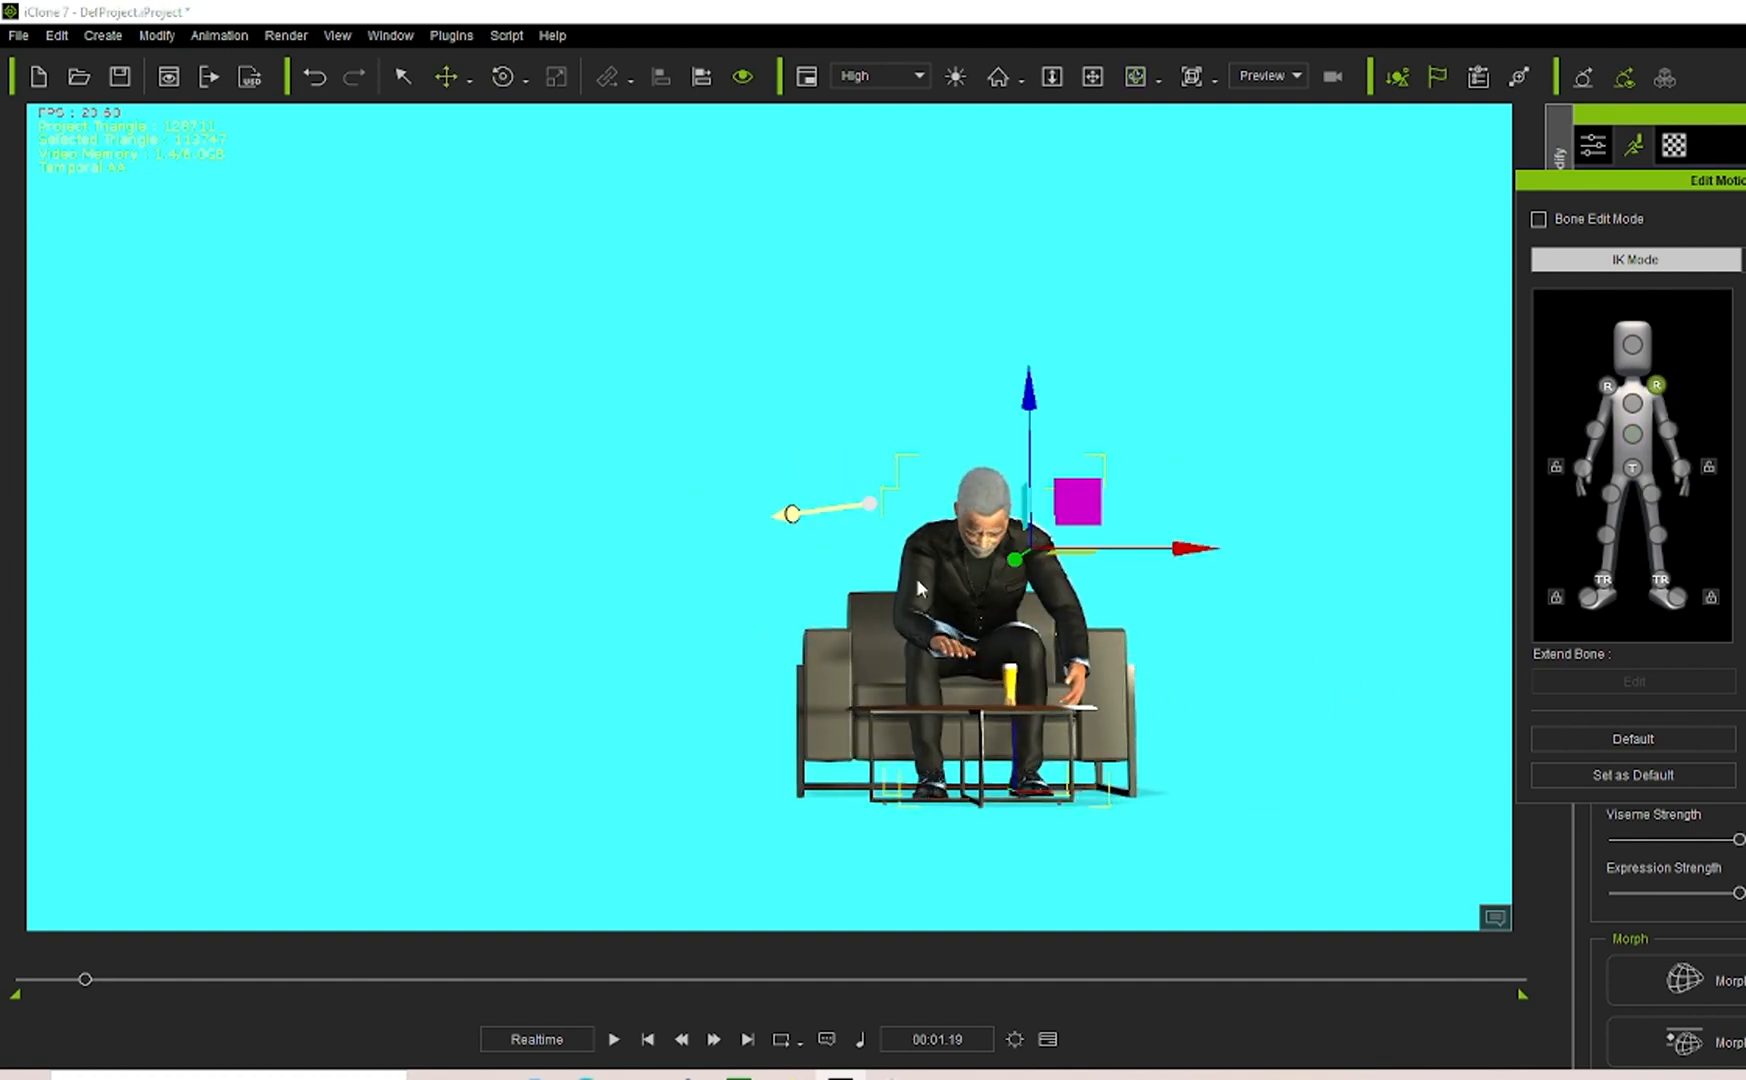
pyautogui.click(502, 77)
pyautogui.moveTo(1053, 687); pyautogui.dragTo(1036, 689)
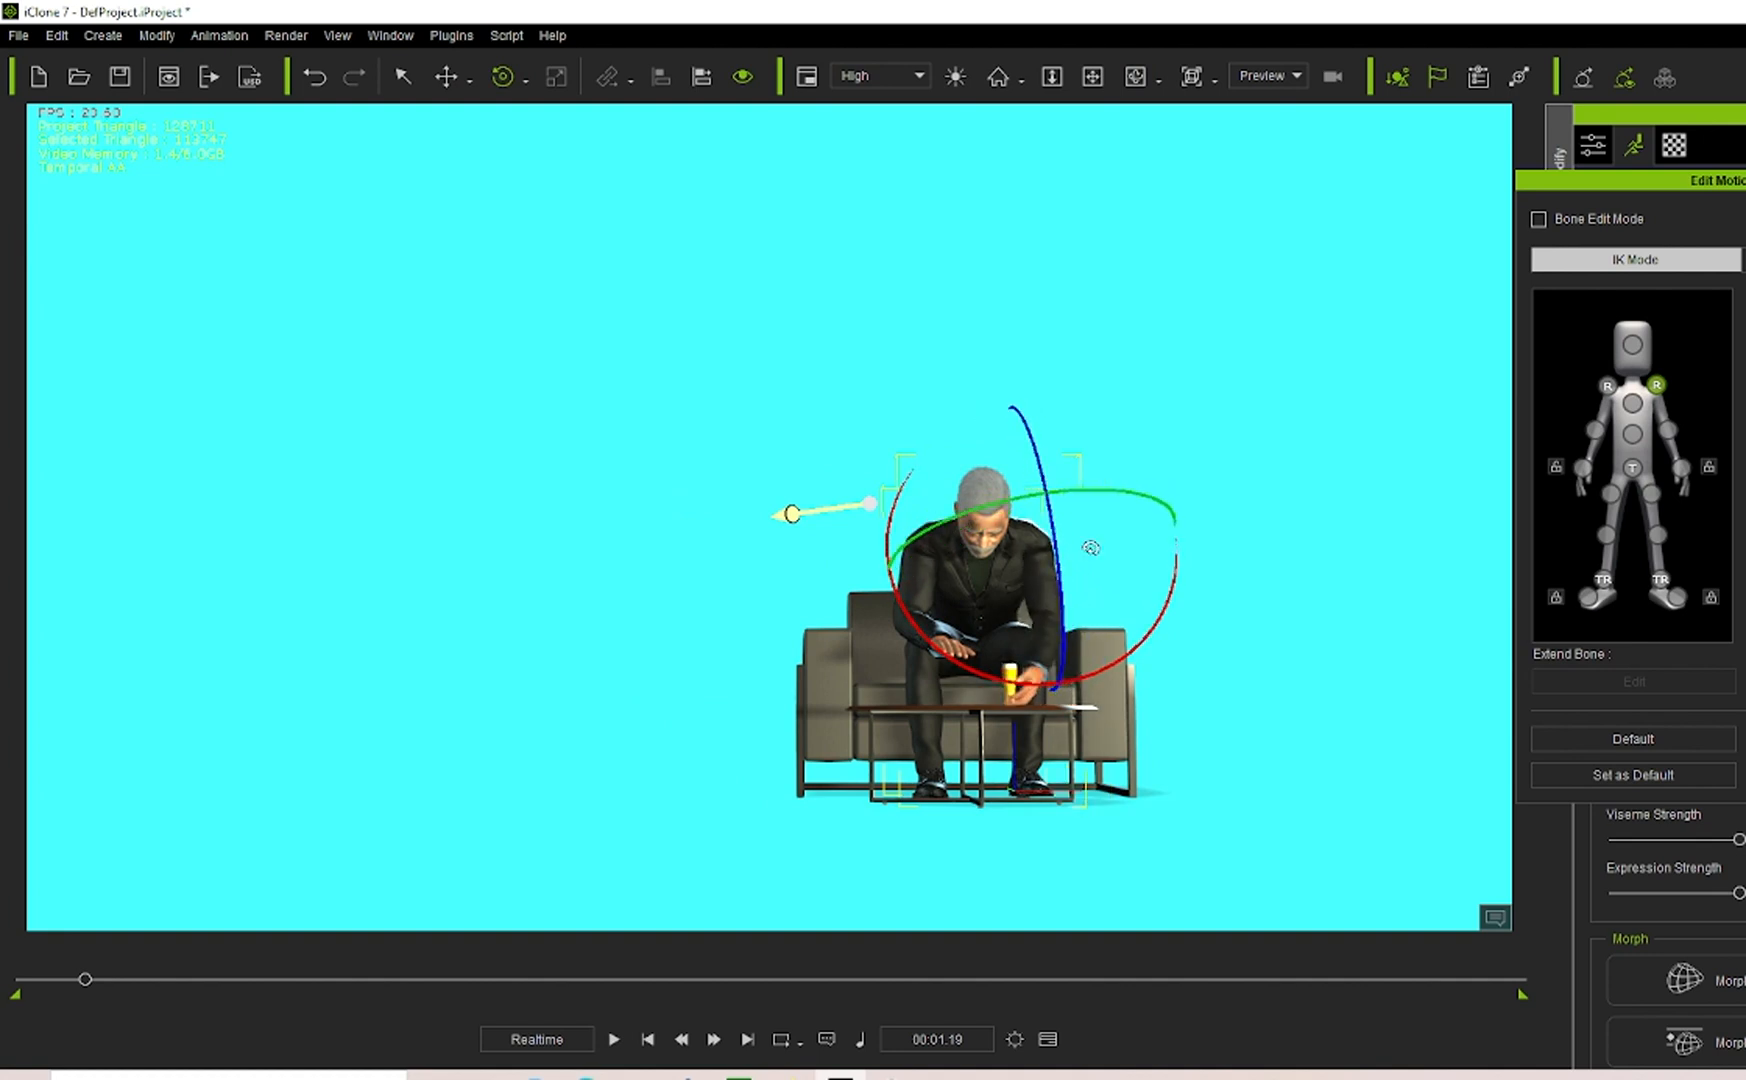
# Move the man's left hand sideways toward the beer glass so the palm closes in on it.
pyautogui.click(1052, 78)
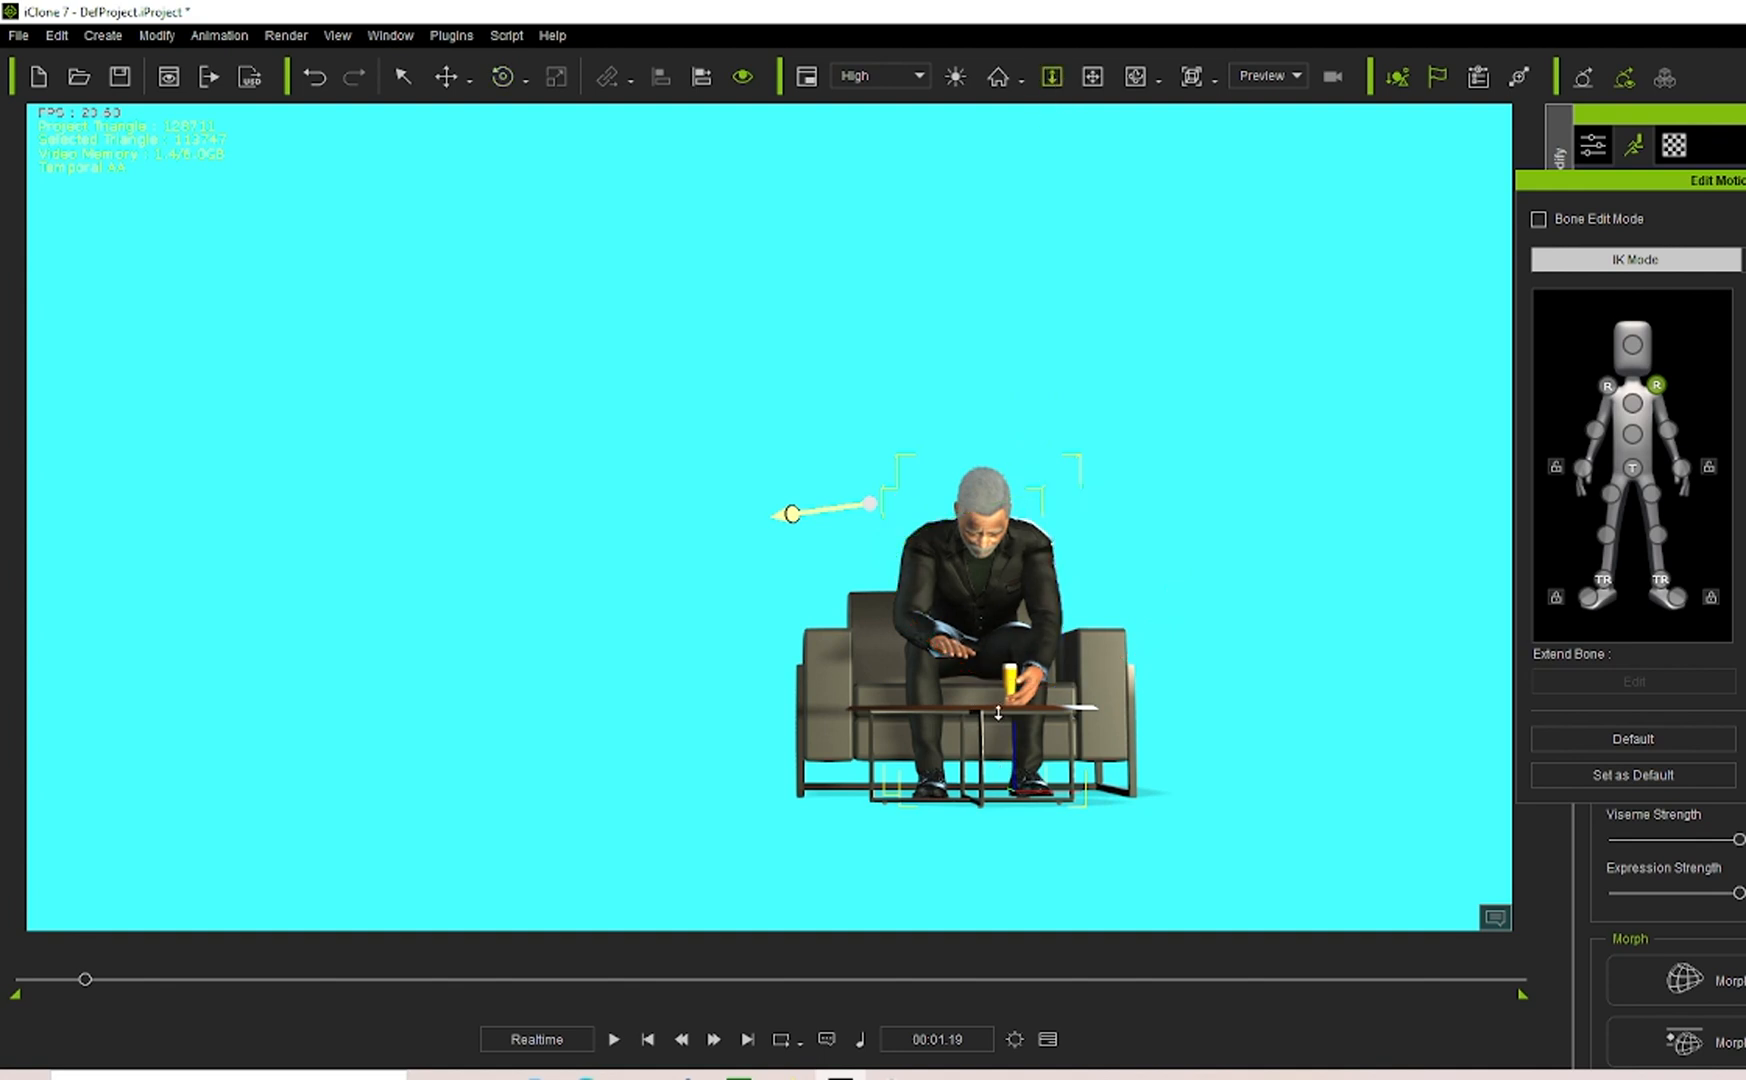
pyautogui.moveTo(998, 712); pyautogui.dragTo(1020, 140)
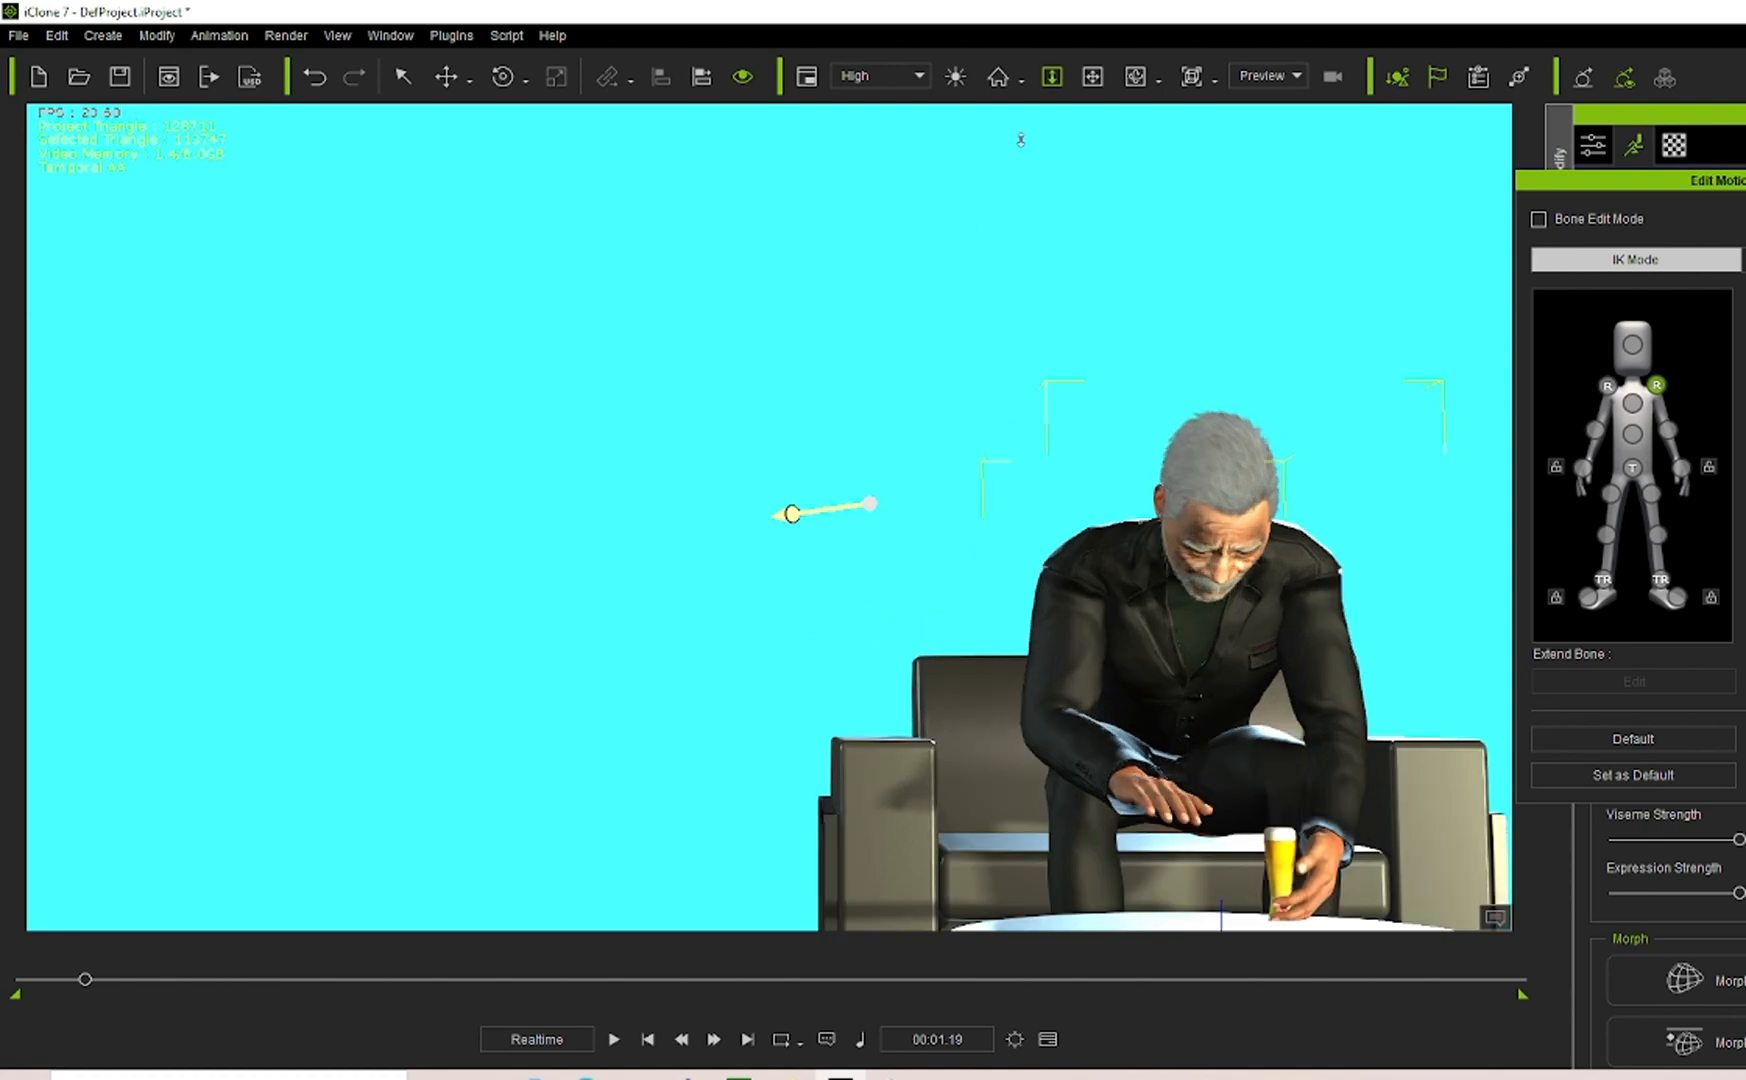
pyautogui.click(1095, 78)
pyautogui.moveTo(1218, 761); pyautogui.dragTo(817, 475)
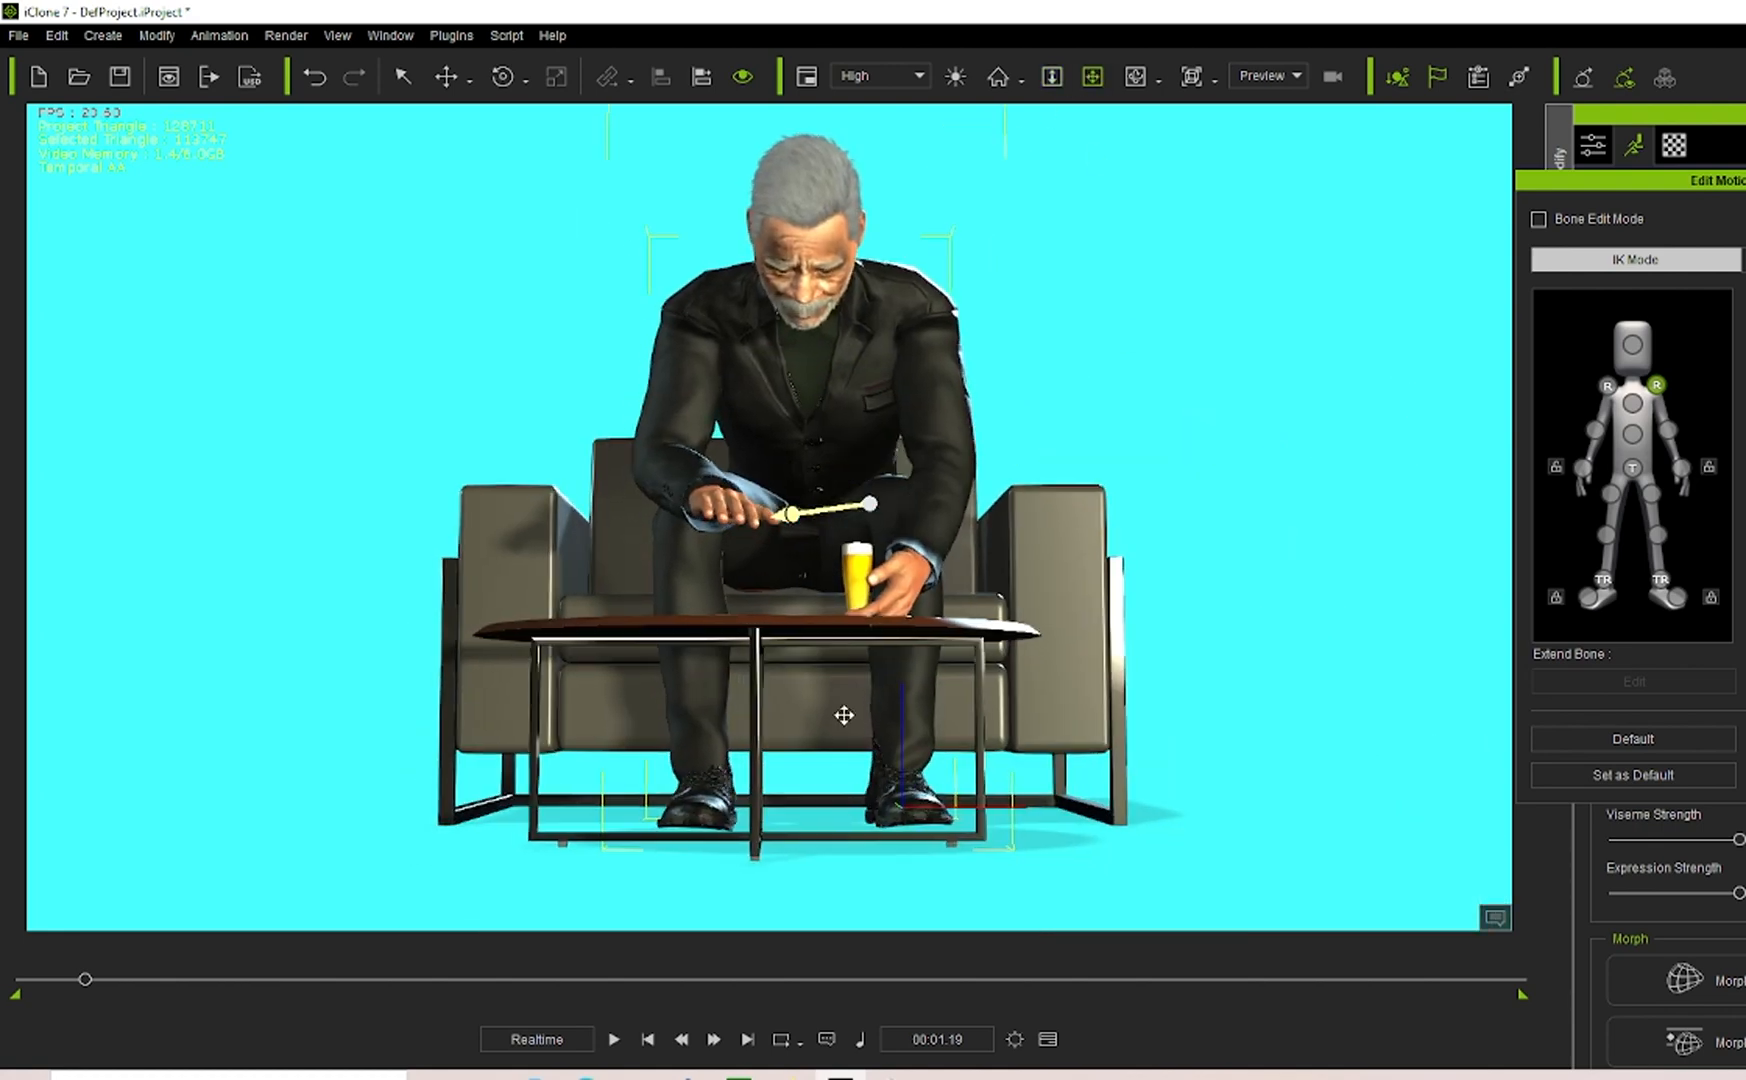
pyautogui.scroll(1, 877, 715)
pyautogui.scroll(6, 877, 715)
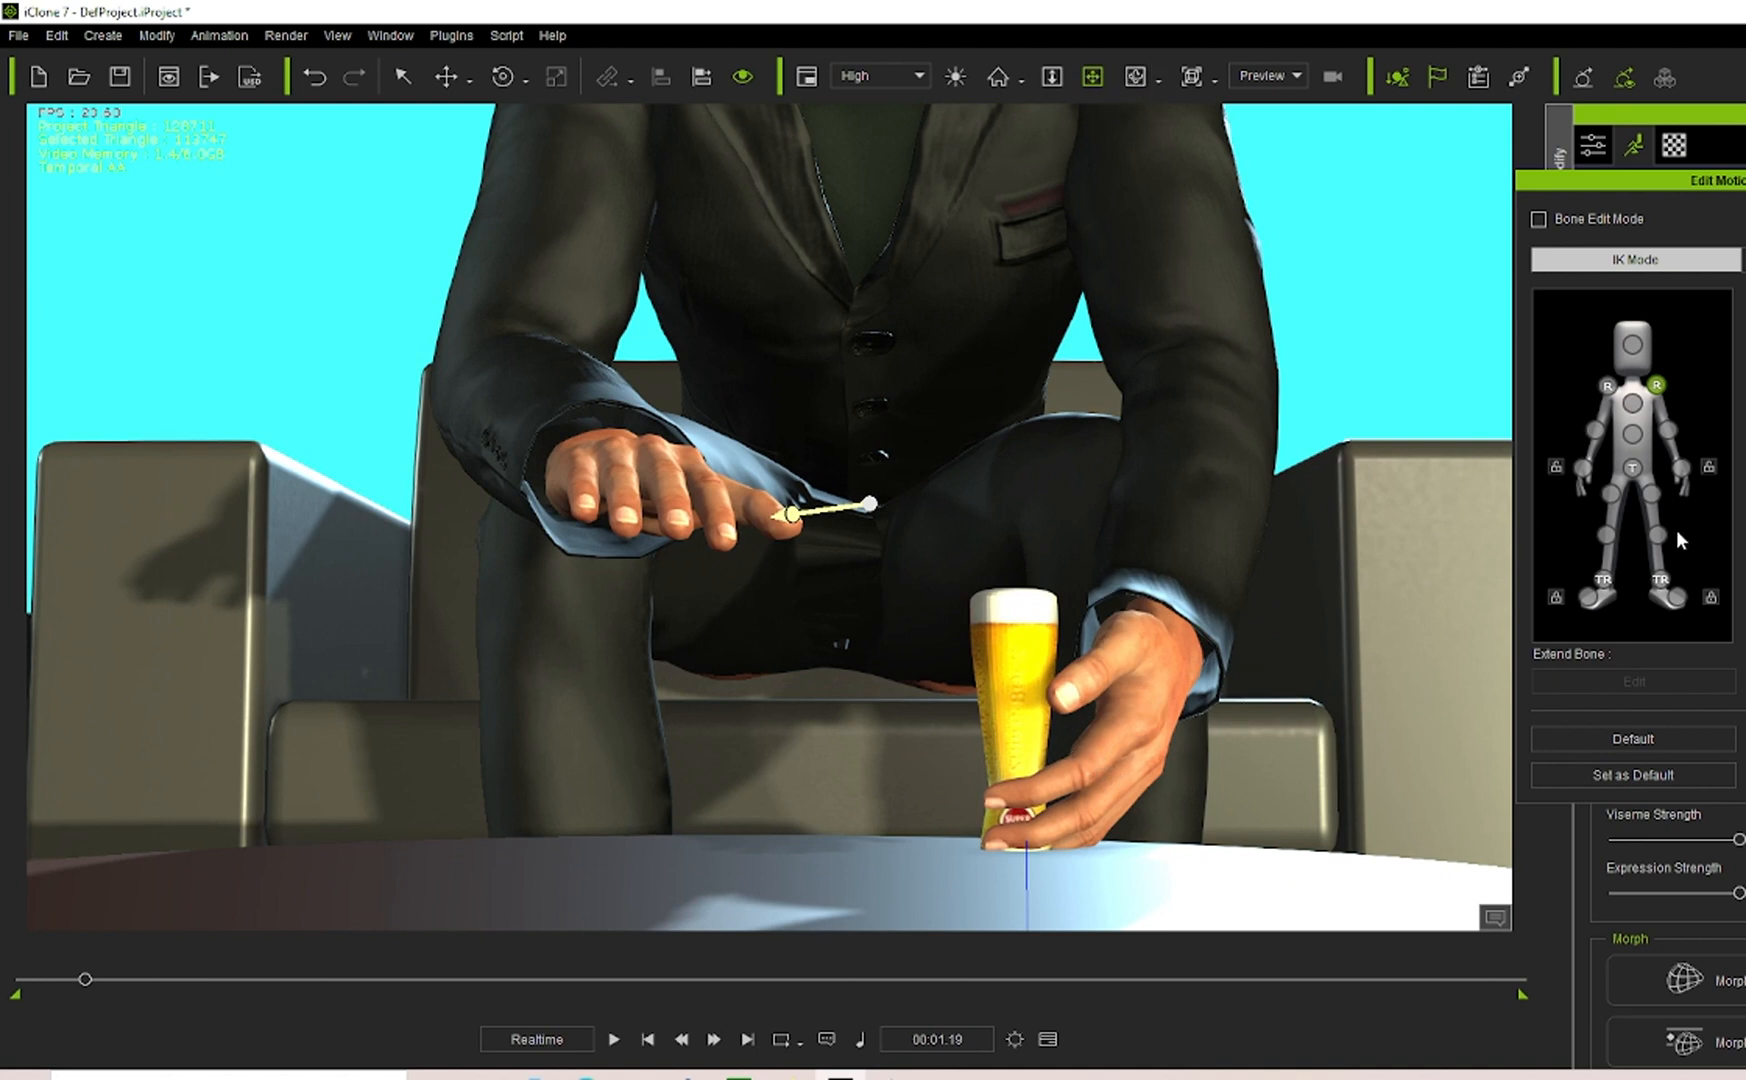
pyautogui.click(1682, 468)
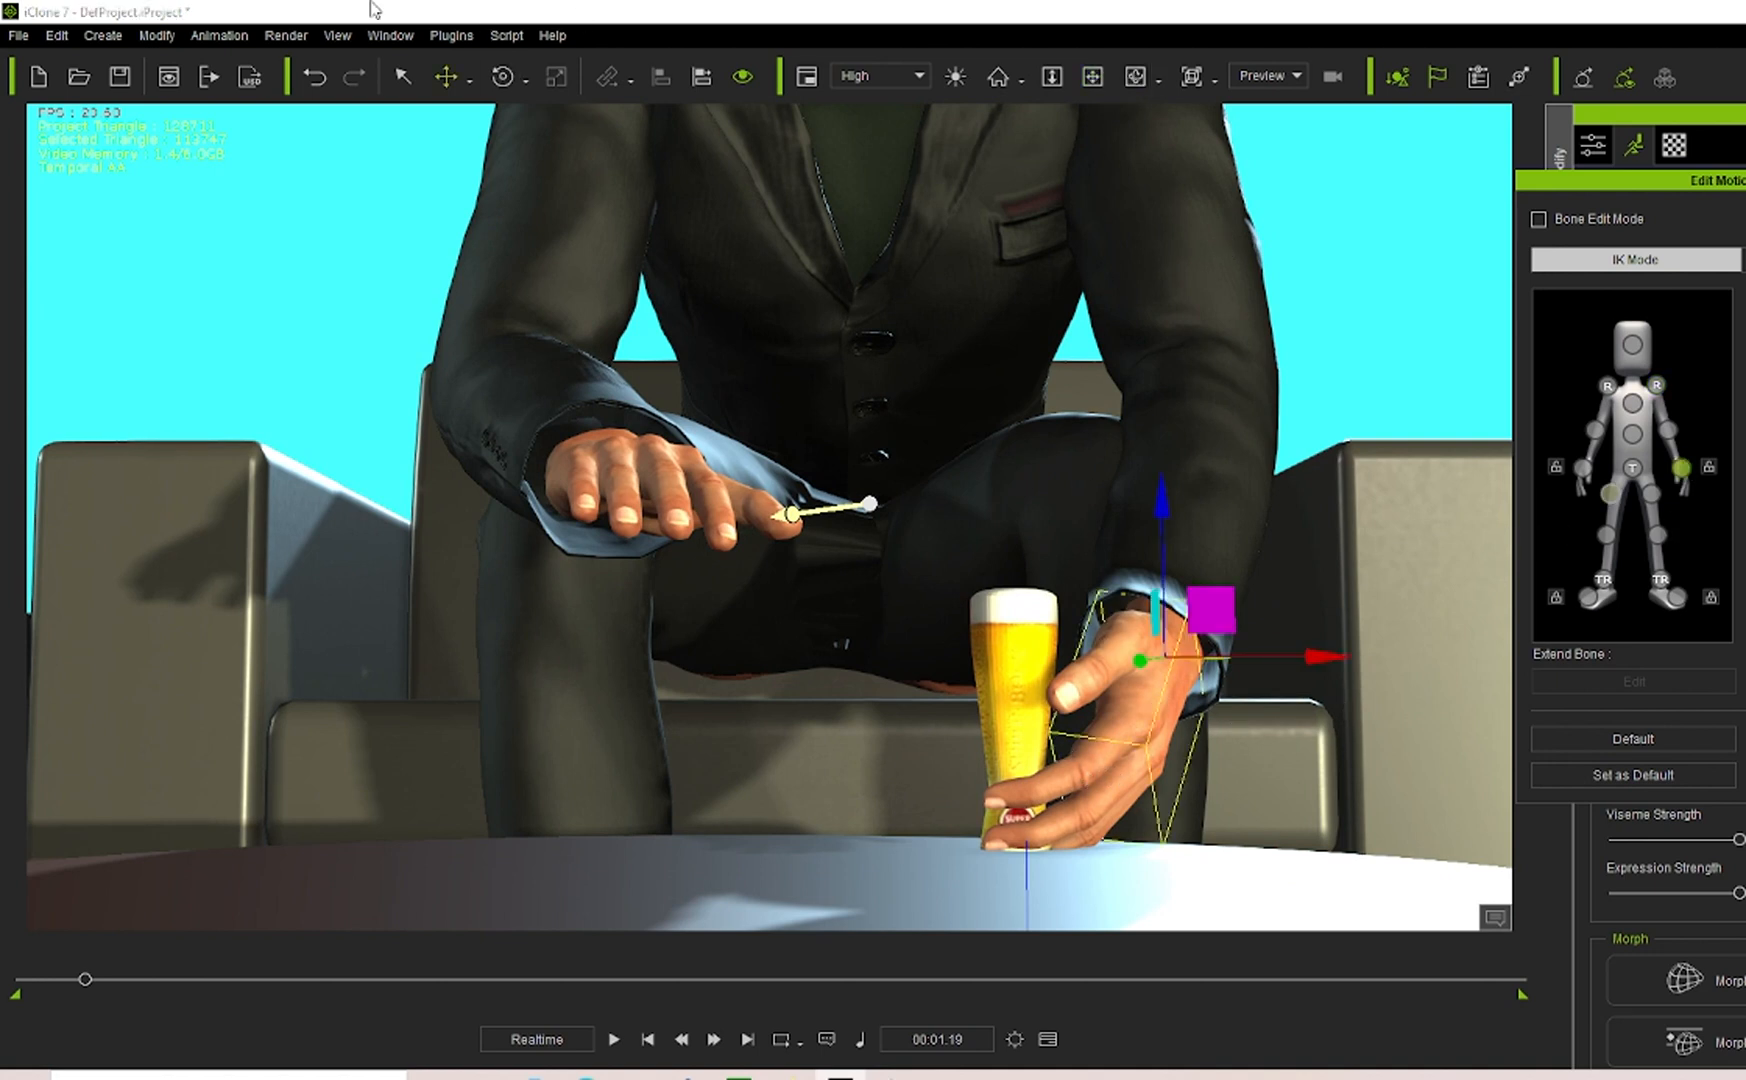
pyautogui.moveTo(1329, 656); pyautogui.dragTo(1275, 642)
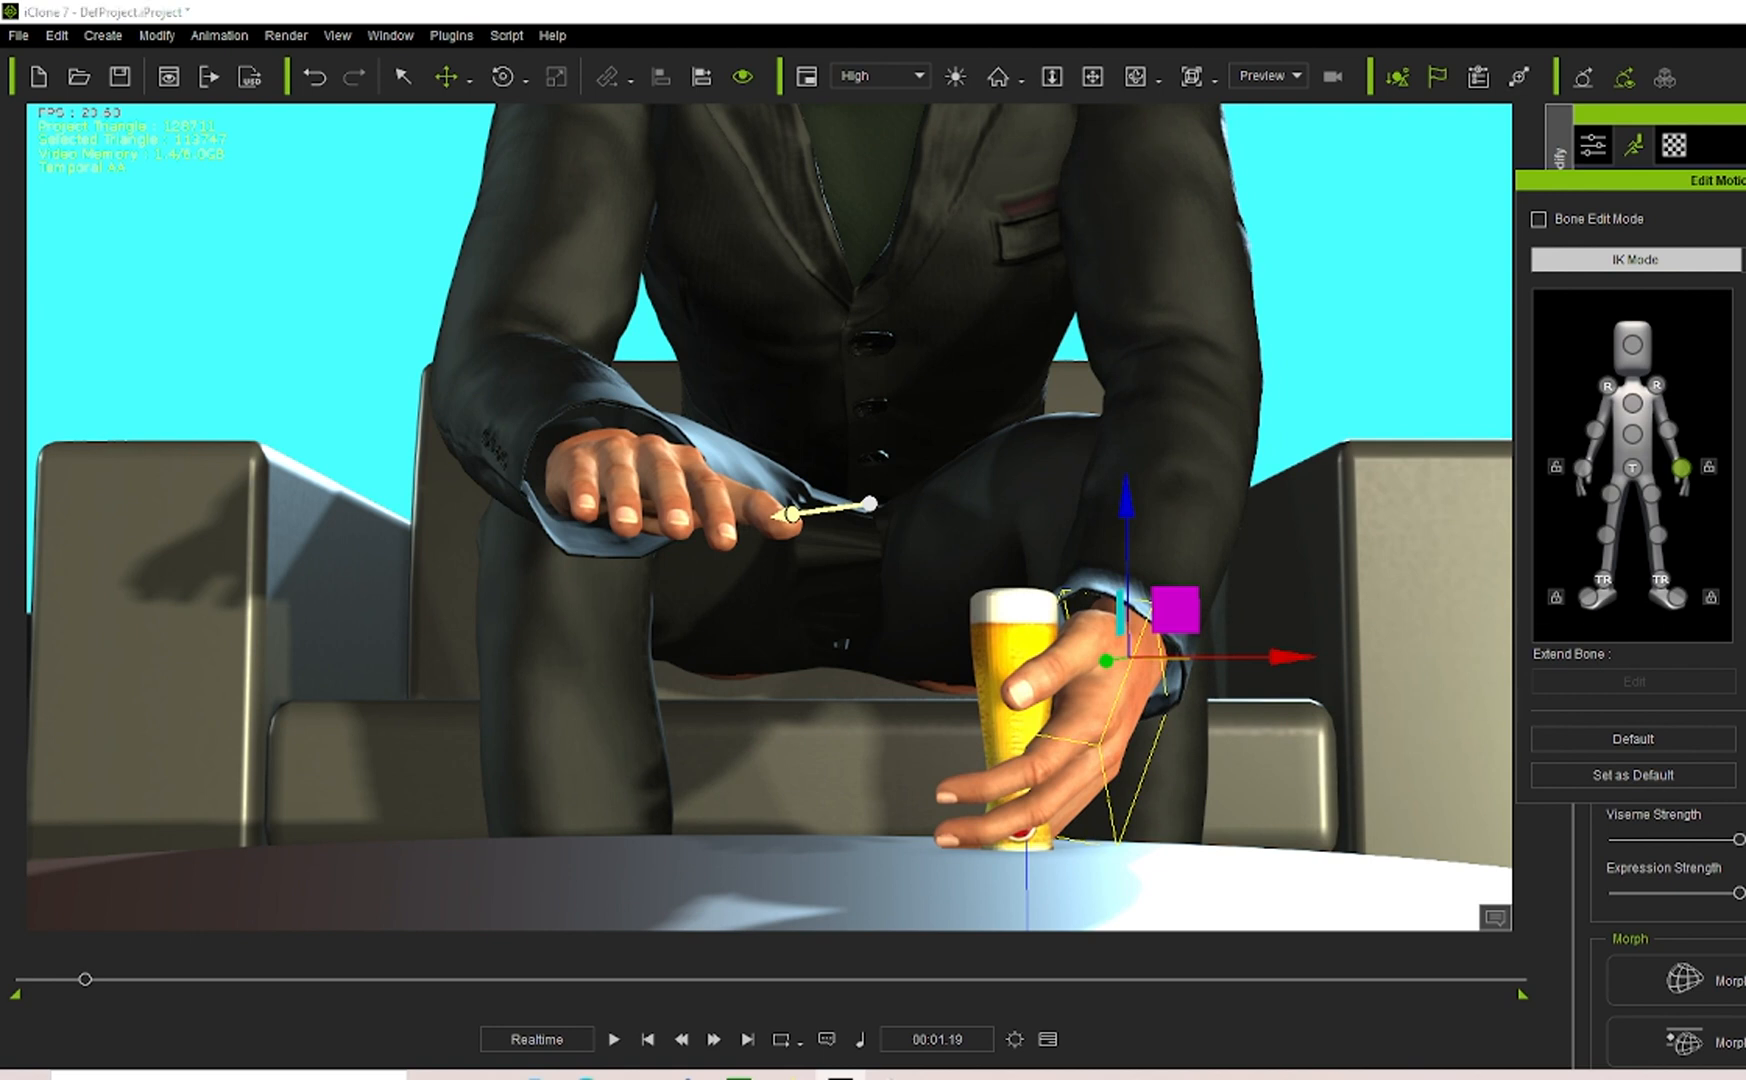
# Rotate the base of the left thumb so the thumb wraps behind the beer glass.
pyautogui.click(645, 485)
pyautogui.click(1110, 655)
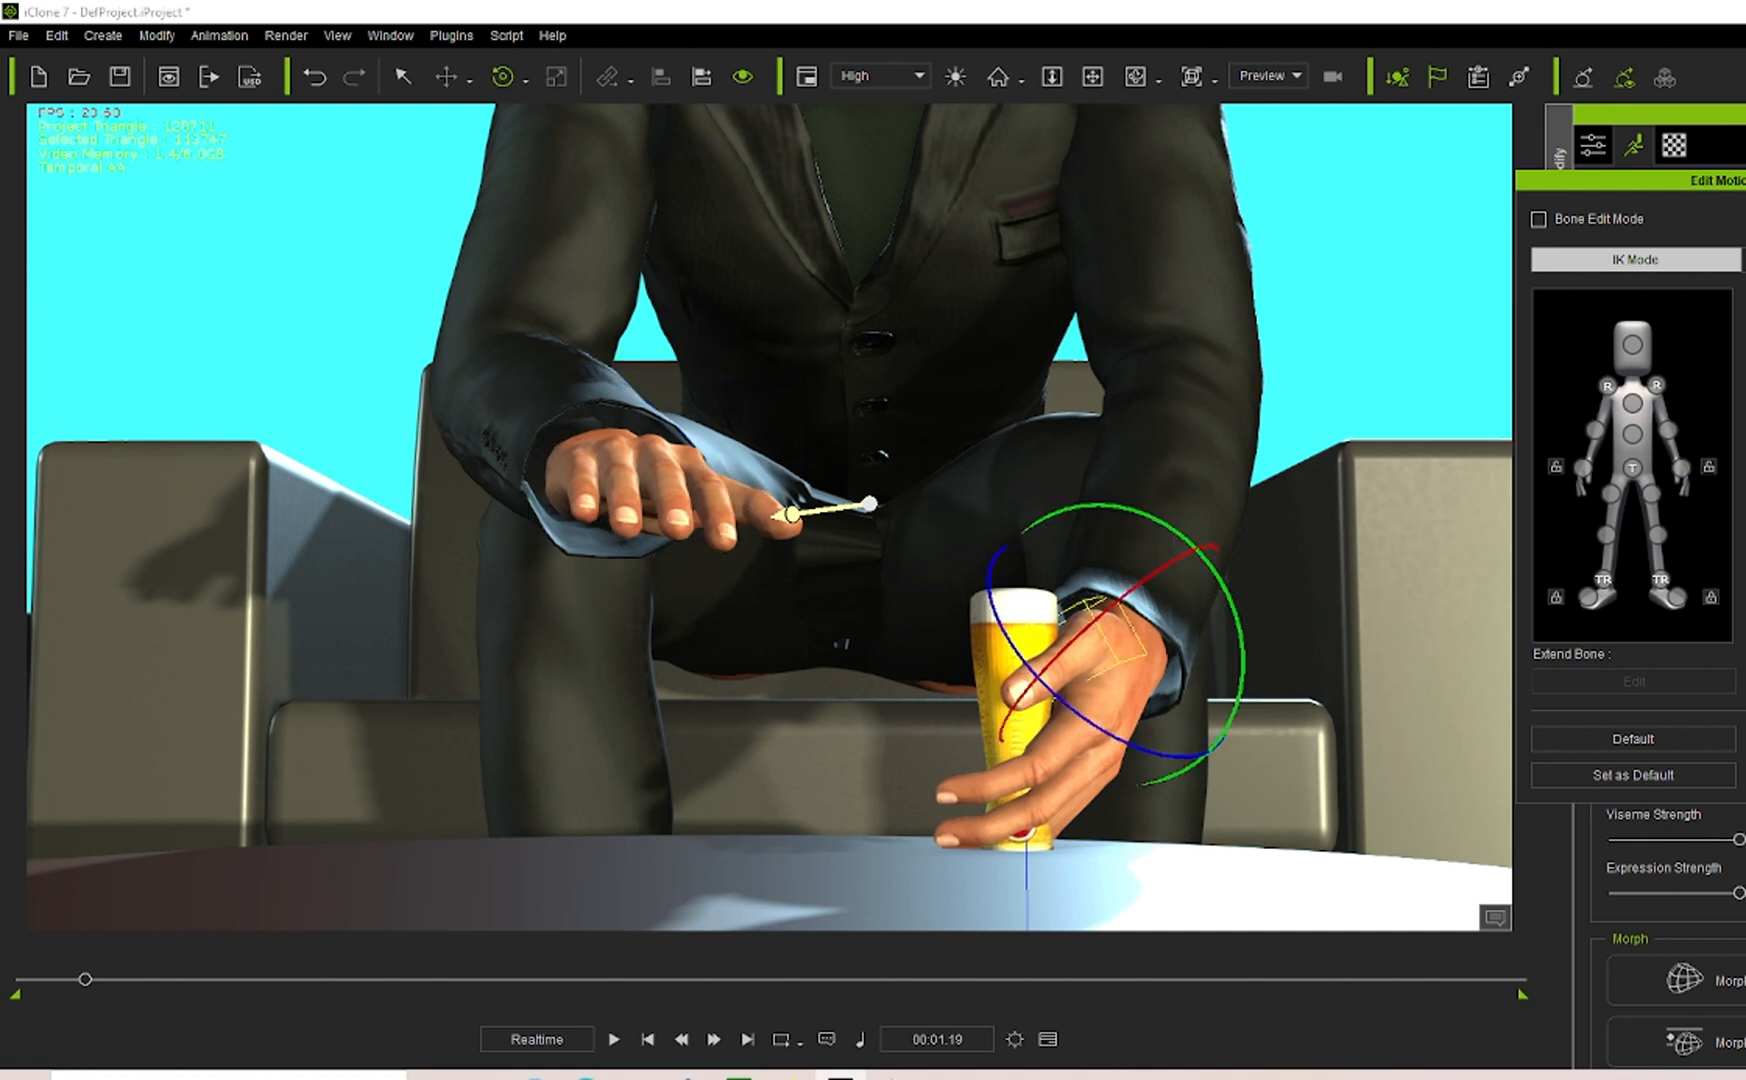
pyautogui.moveTo(1005, 630); pyautogui.dragTo(1215, 684)
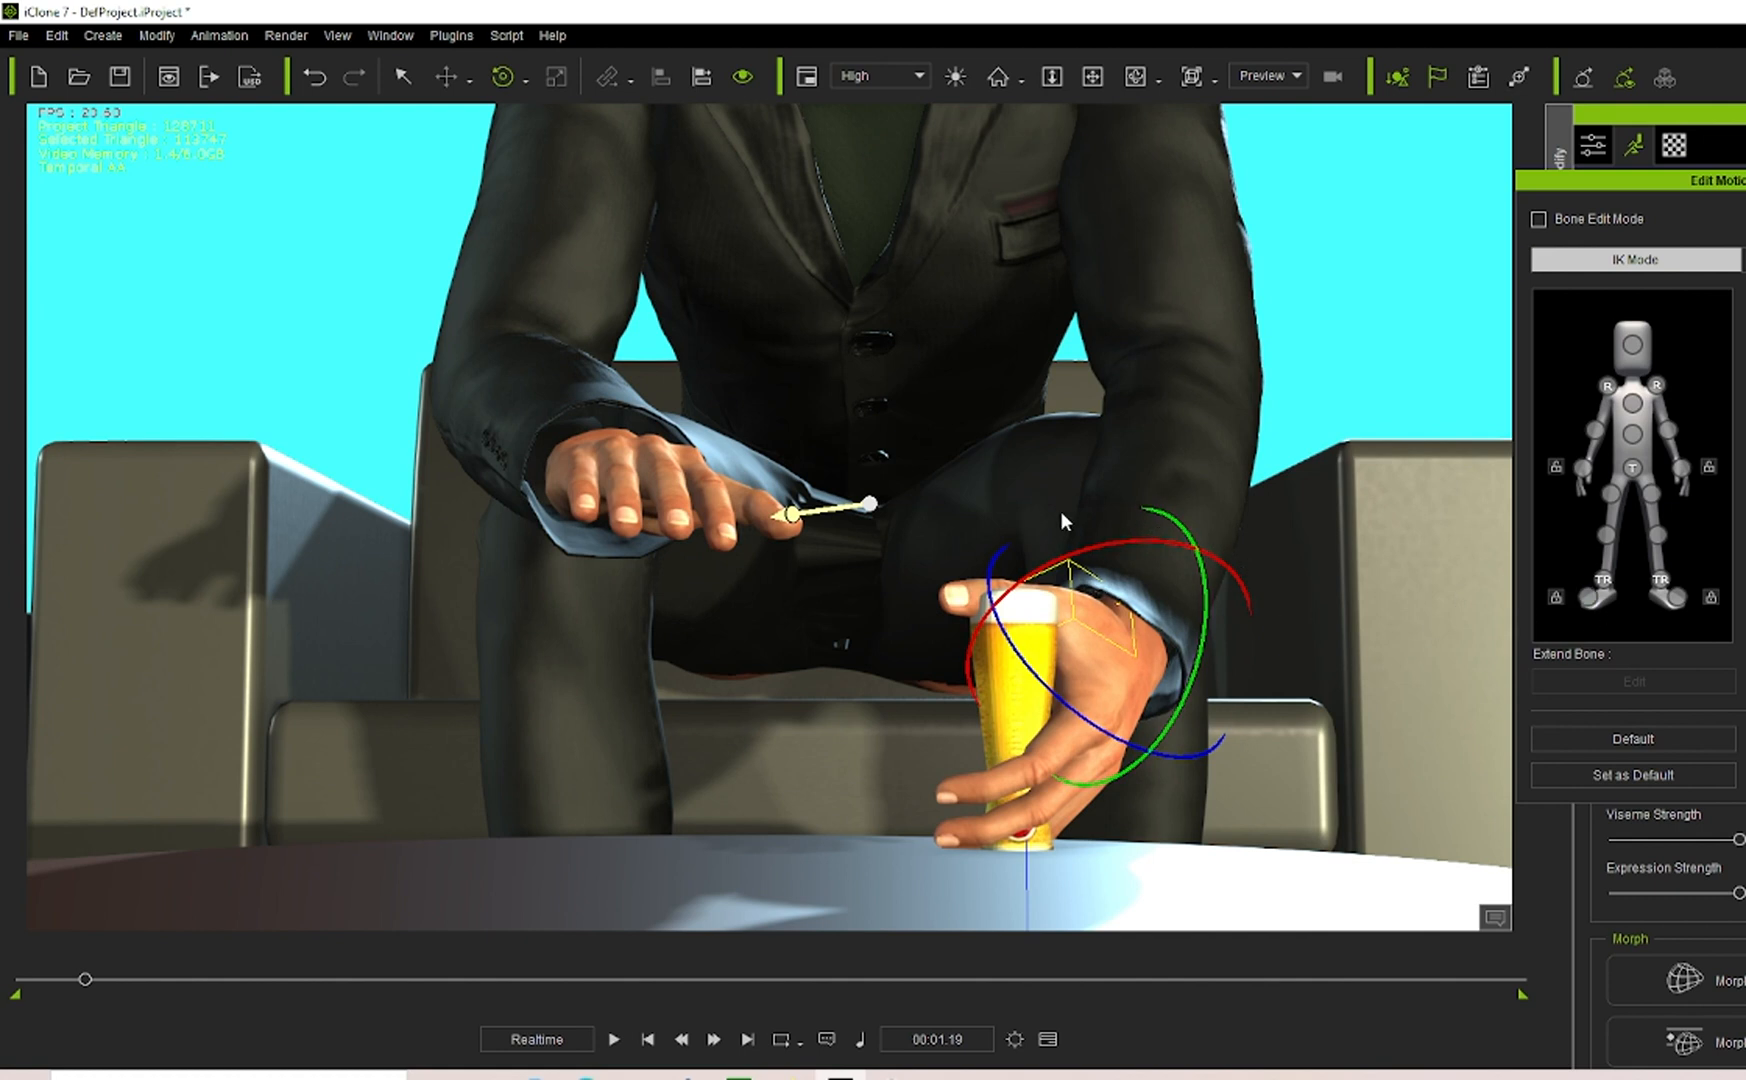
pyautogui.moveTo(1162, 540); pyautogui.dragTo(1088, 532)
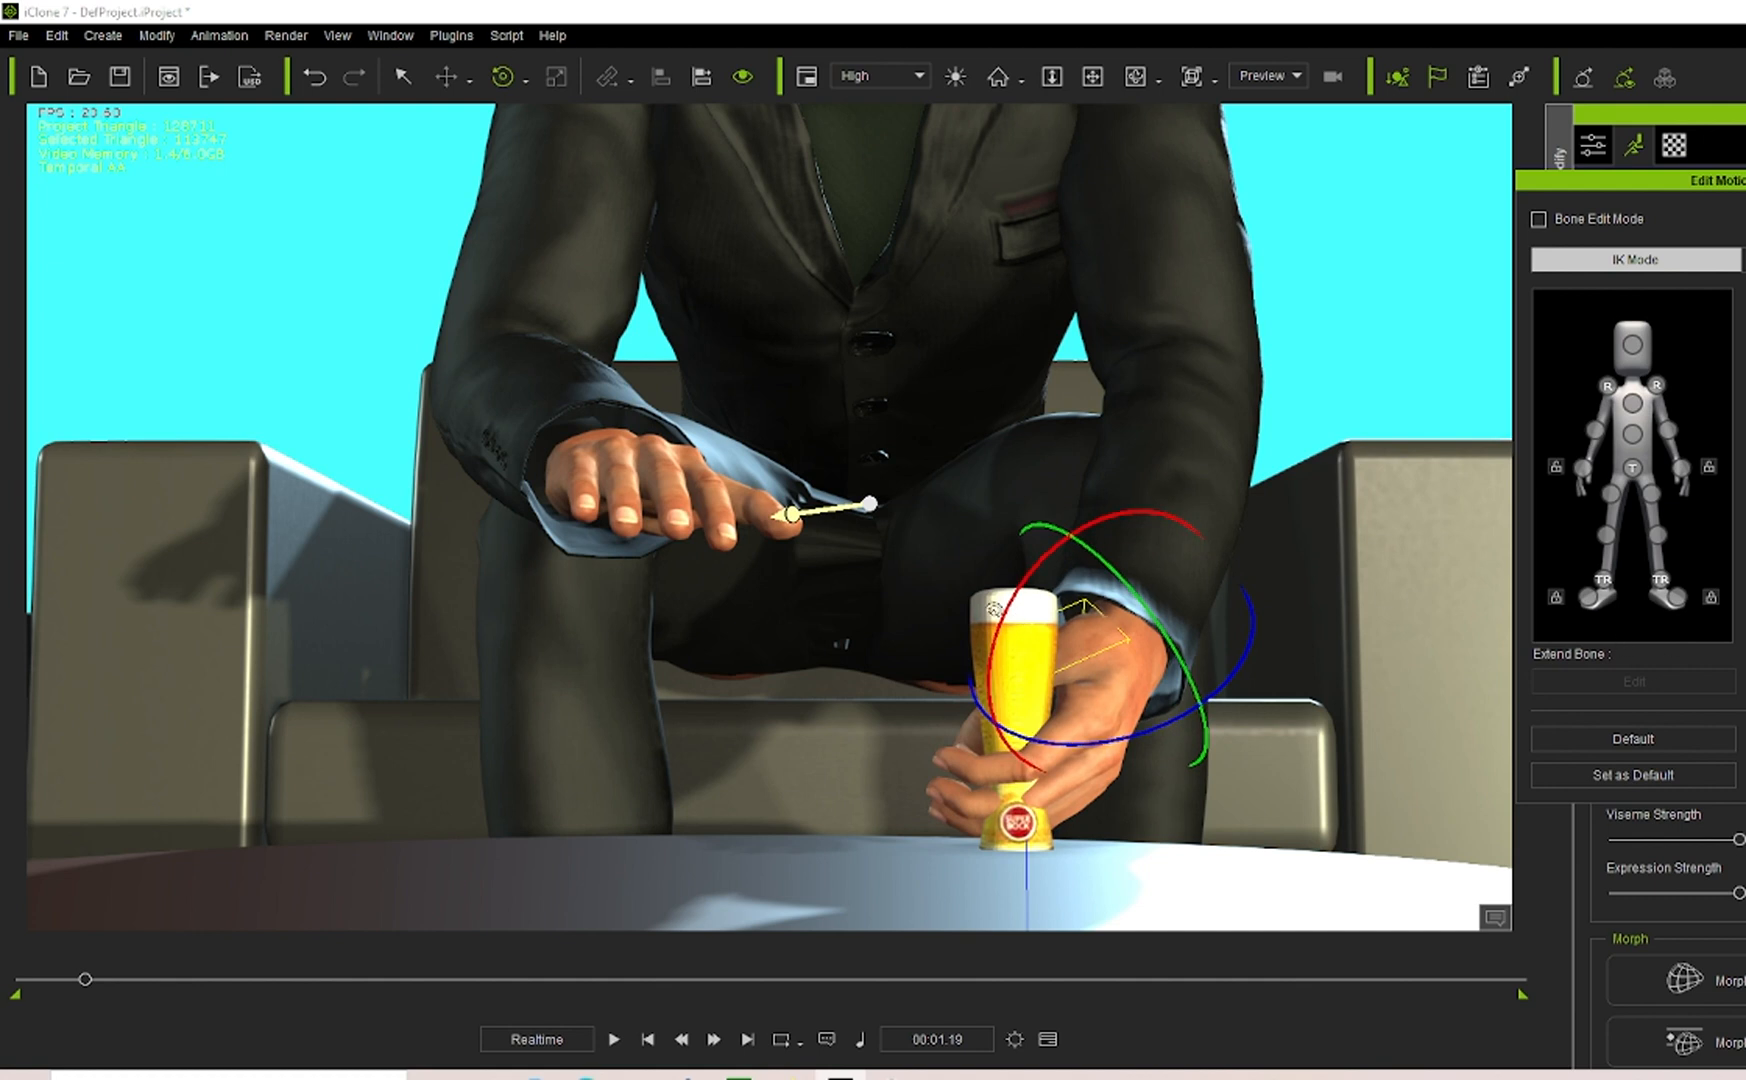
pyautogui.moveTo(995, 609); pyautogui.dragTo(1016, 590)
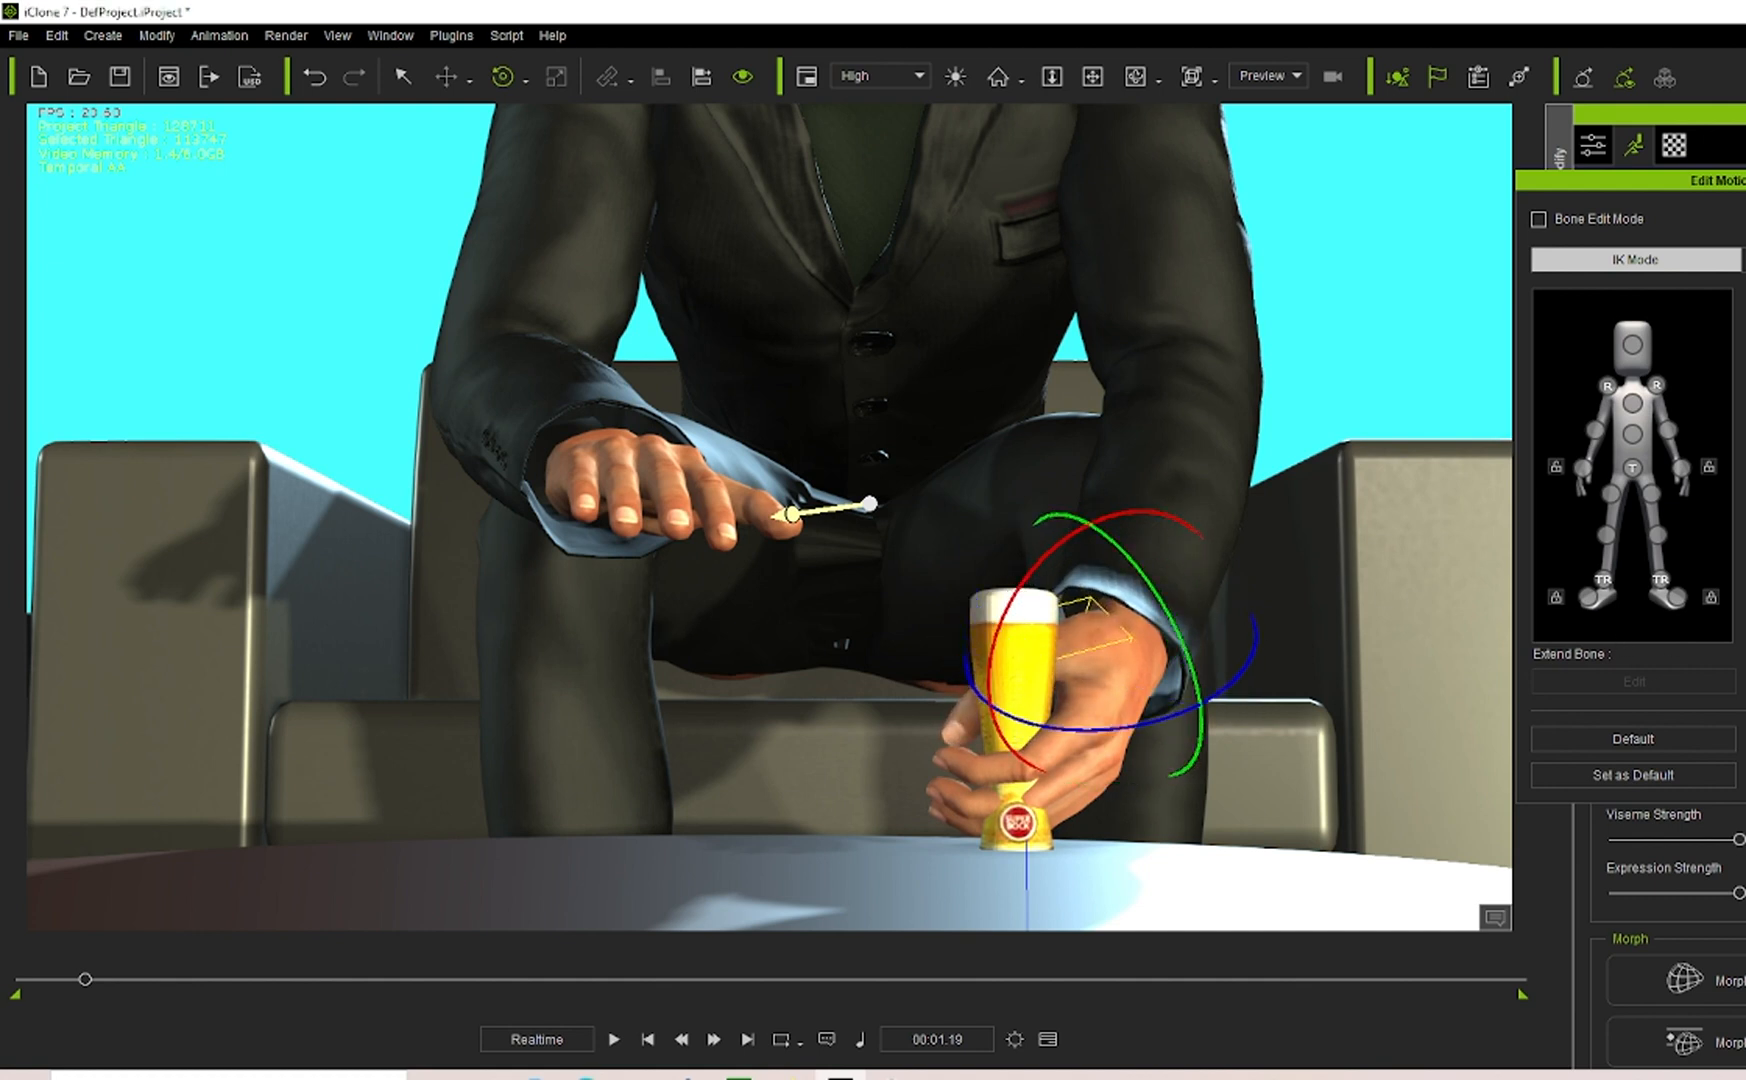
# Rotate the left hand so its fingers wrap across the beer glass, and shift the hand slightly forward over it.
pyautogui.click(1075, 649)
pyautogui.moveTo(1088, 649)
pyautogui.mouseDown()
pyautogui.moveTo(1099, 626)
pyautogui.moveTo(1095, 672)
pyautogui.mouseUp()
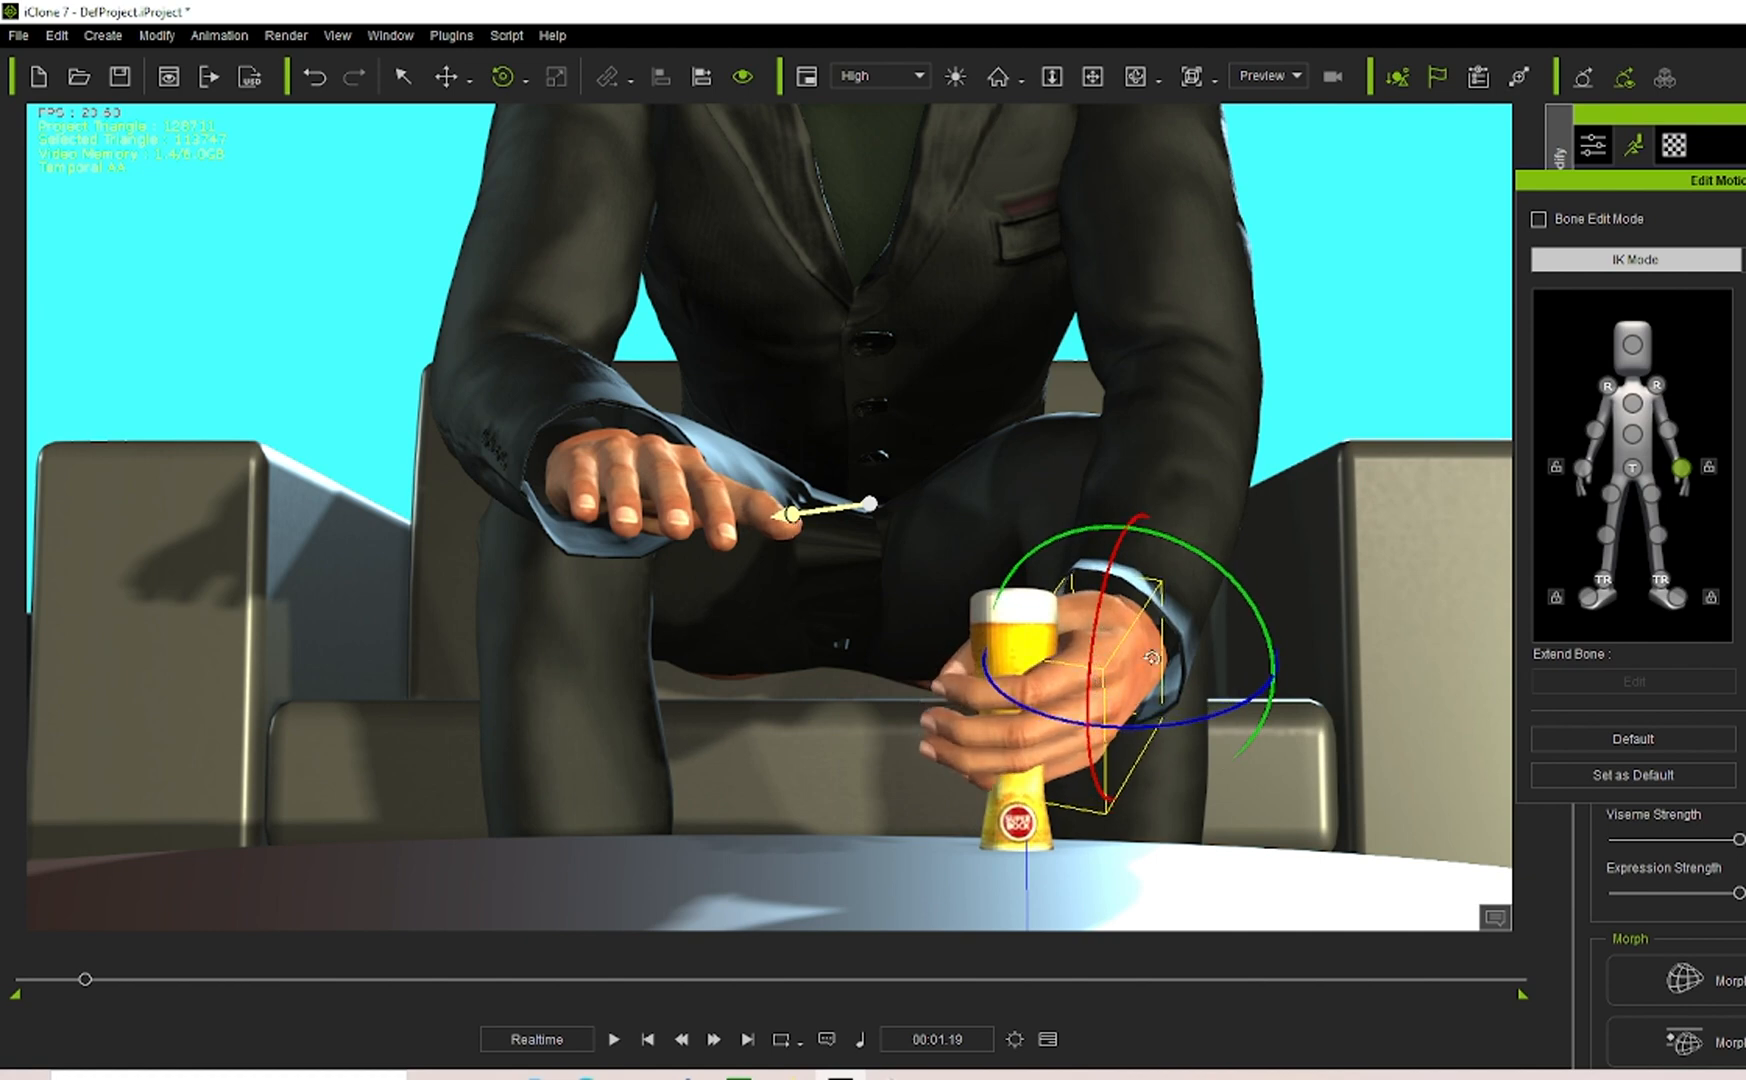
pyautogui.moveTo(1215, 700); pyautogui.dragTo(650, 716)
pyautogui.moveTo(1297, 652); pyautogui.dragTo(960, 668)
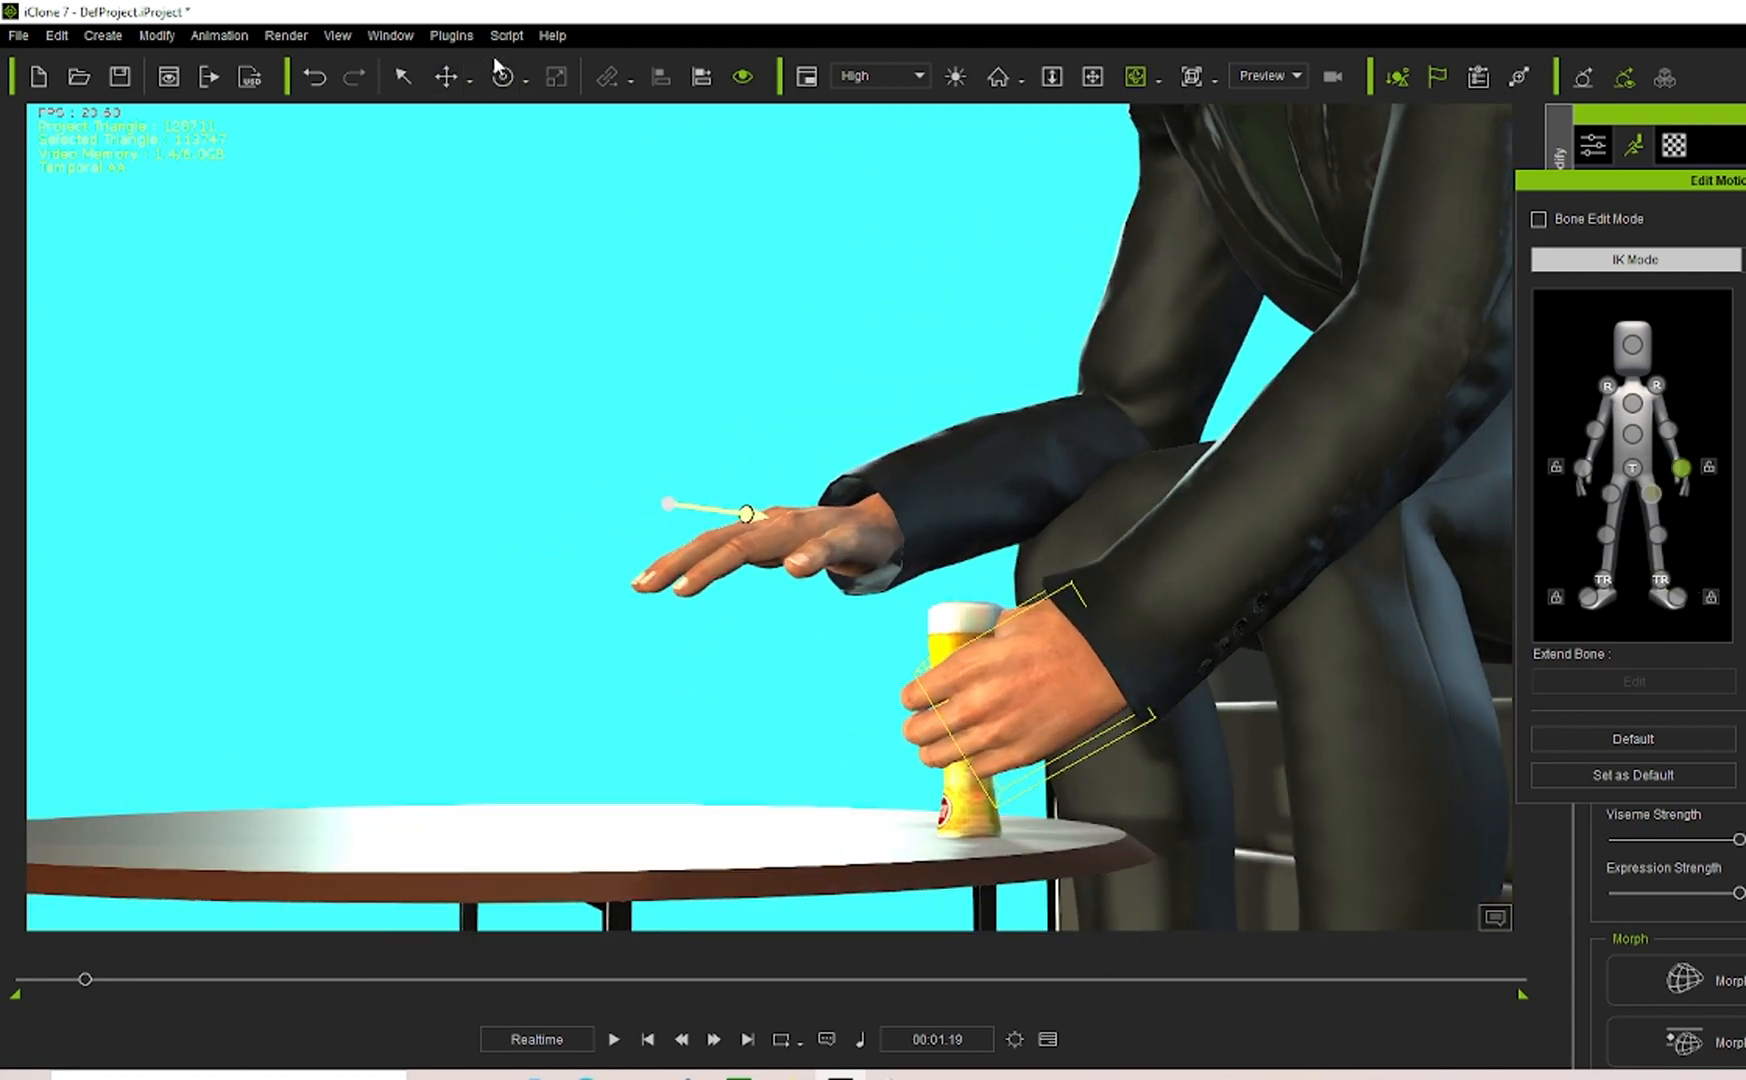
pyautogui.click(447, 76)
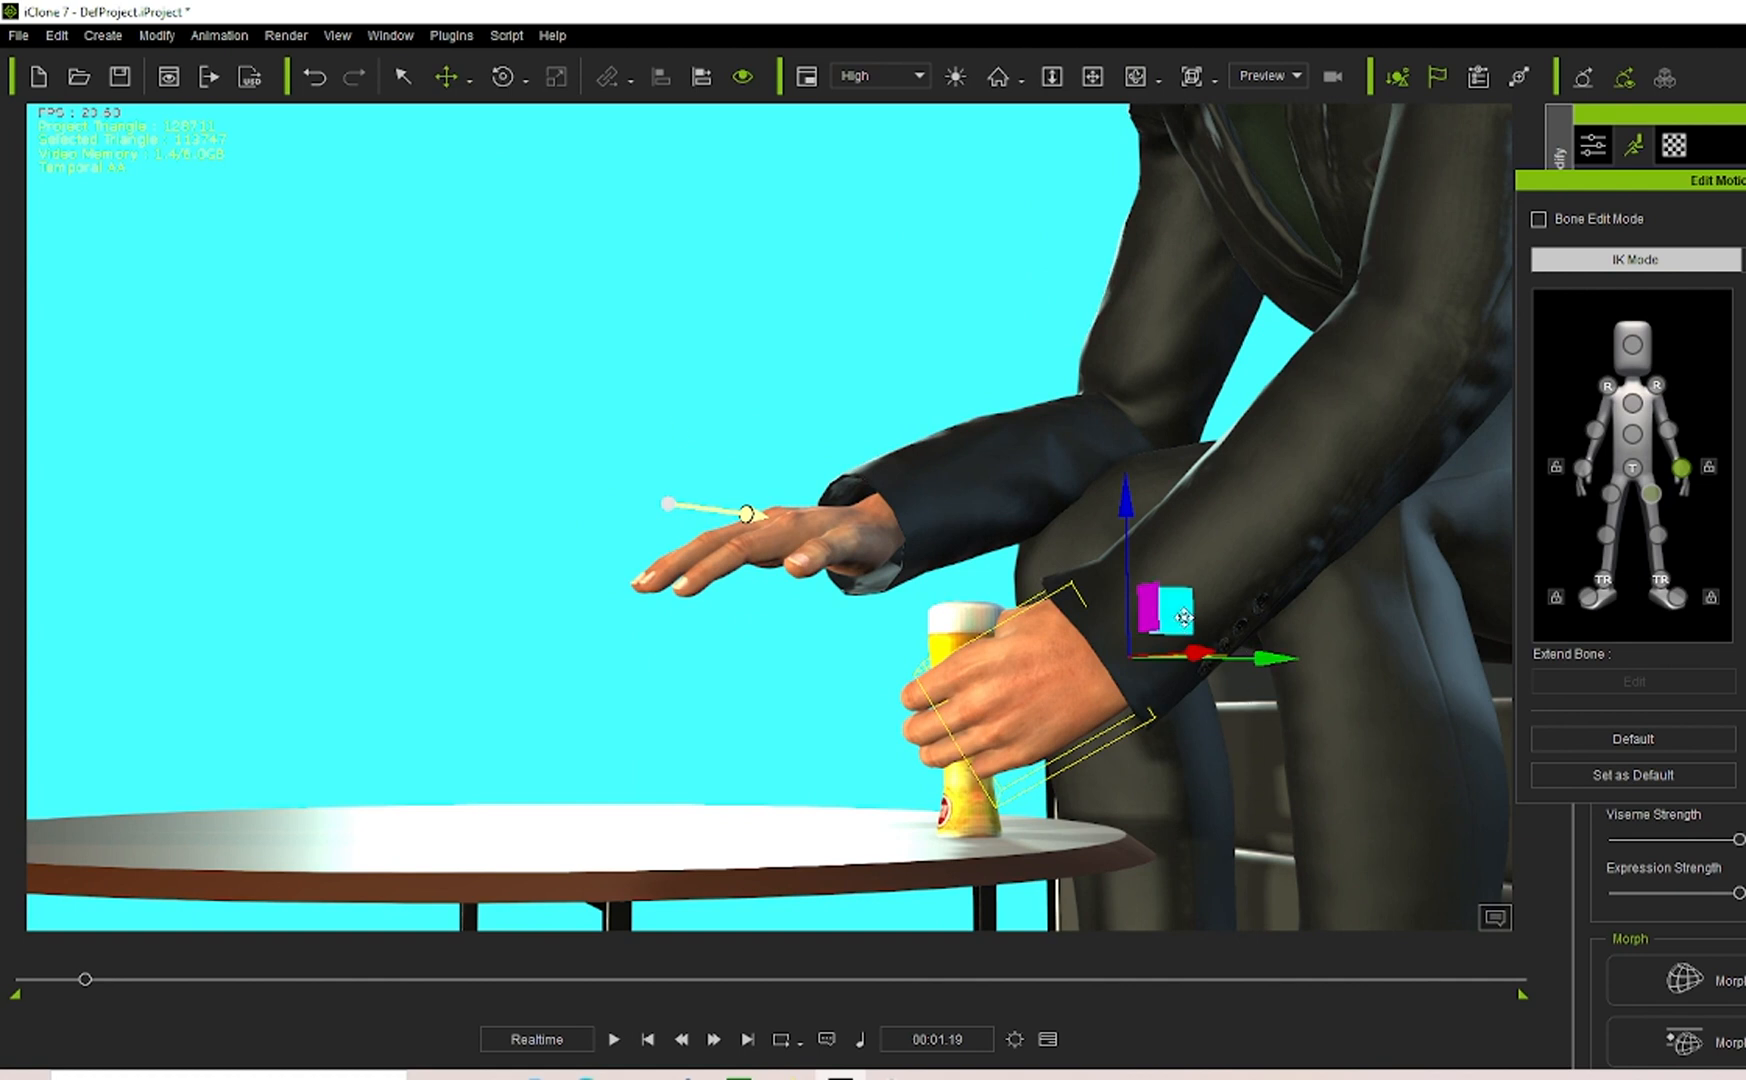
pyautogui.moveTo(1179, 619)
pyautogui.mouseDown()
pyautogui.moveTo(1142, 646)
pyautogui.moveTo(1157, 609)
pyautogui.mouseUp()
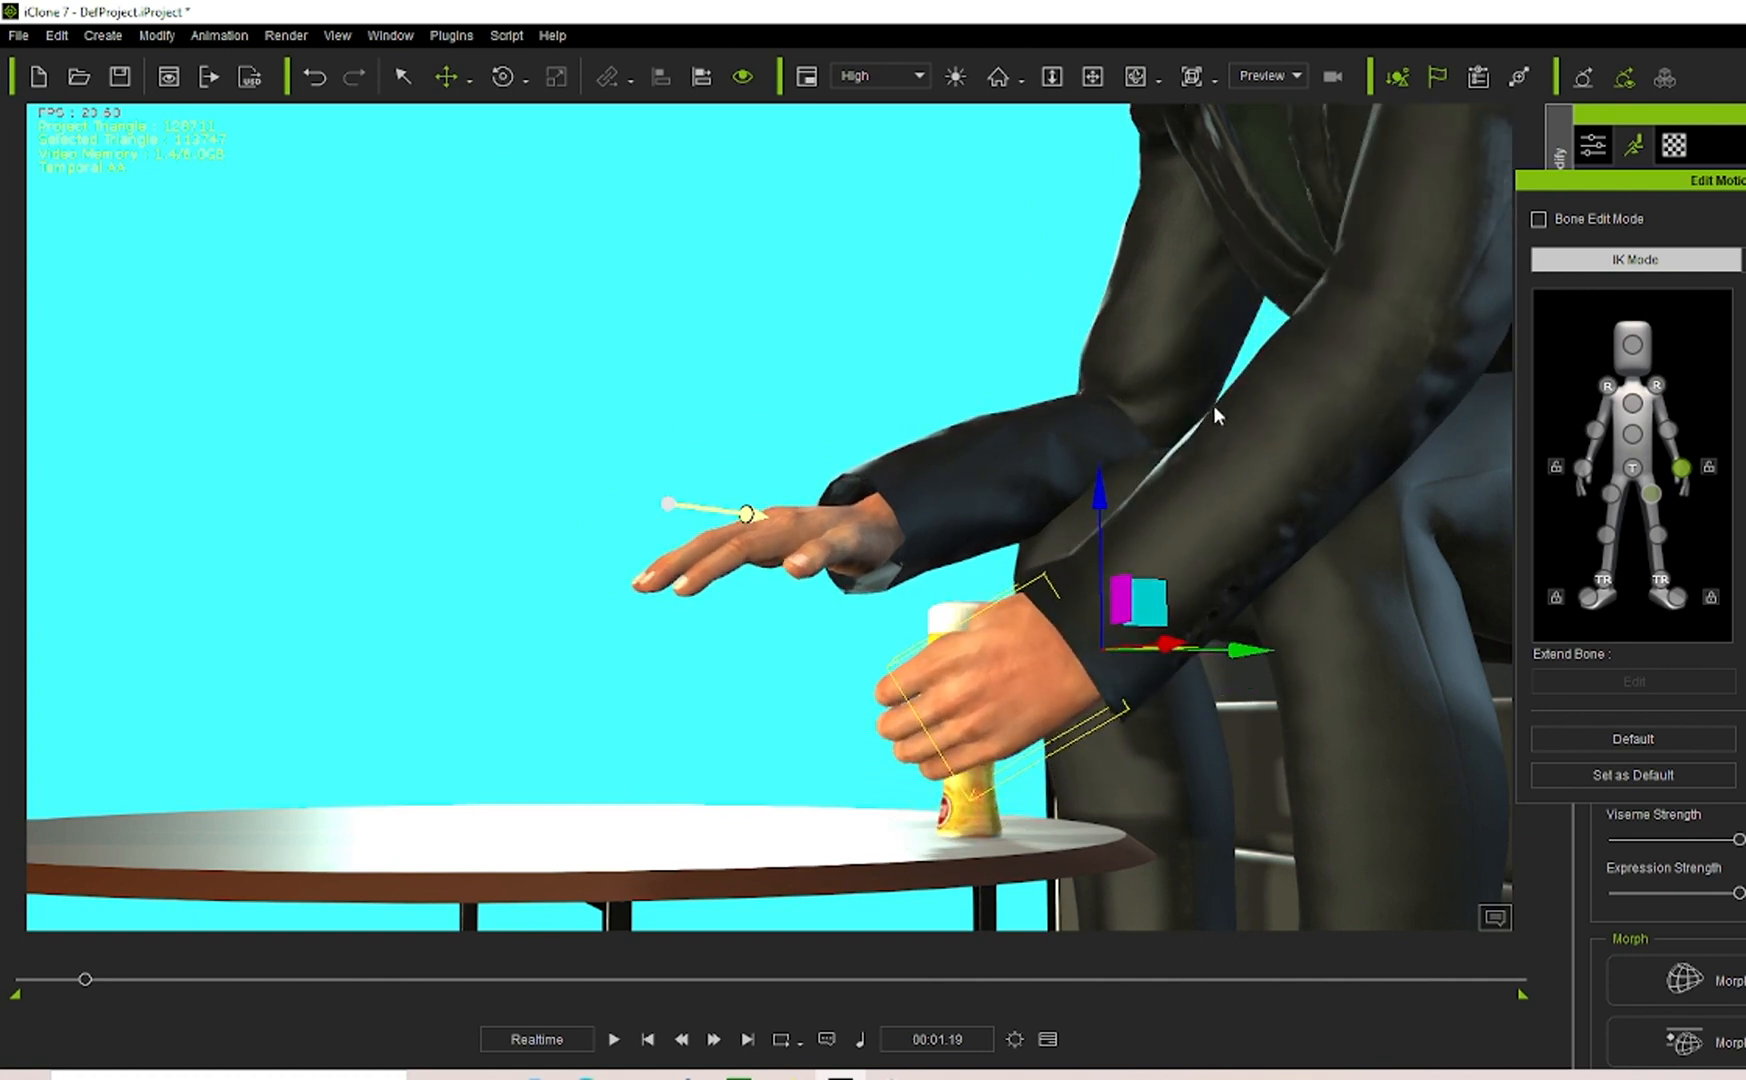
# Rotate the waist bone again to bend the man's upper body lower over the table.
pyautogui.scroll(-5, 1130, 474)
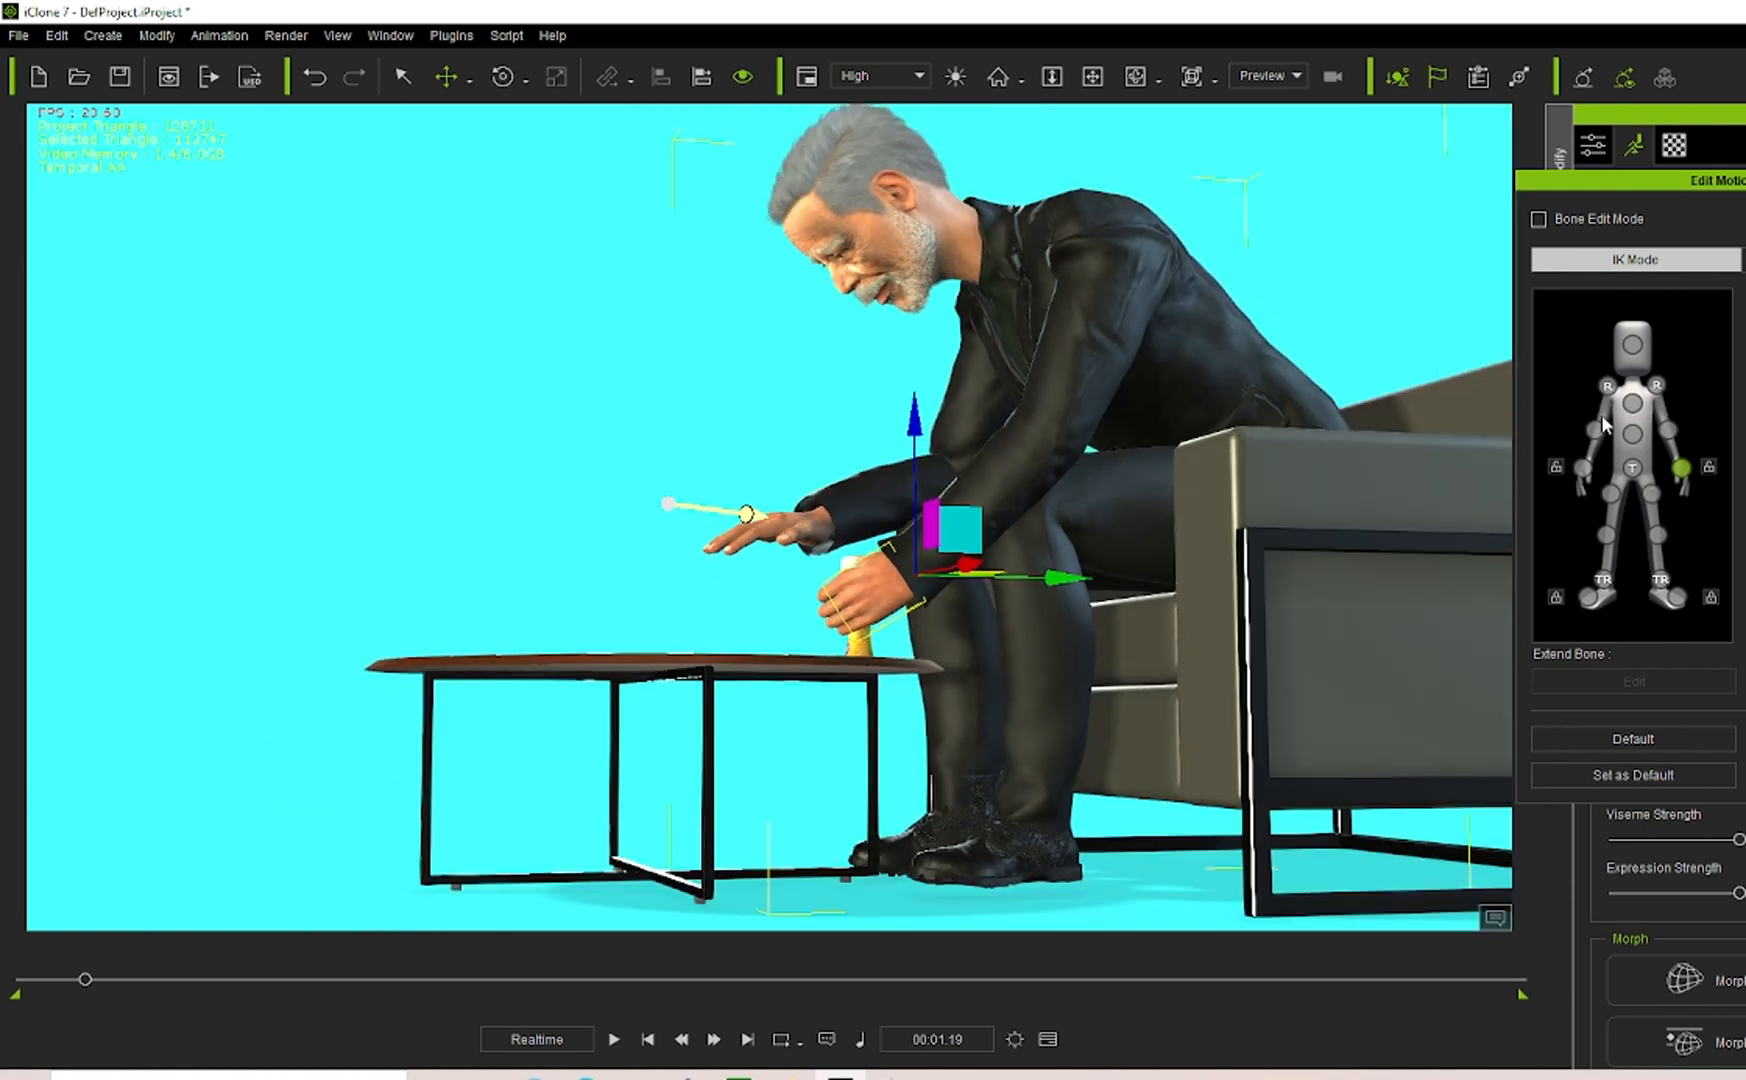
pyautogui.click(1630, 434)
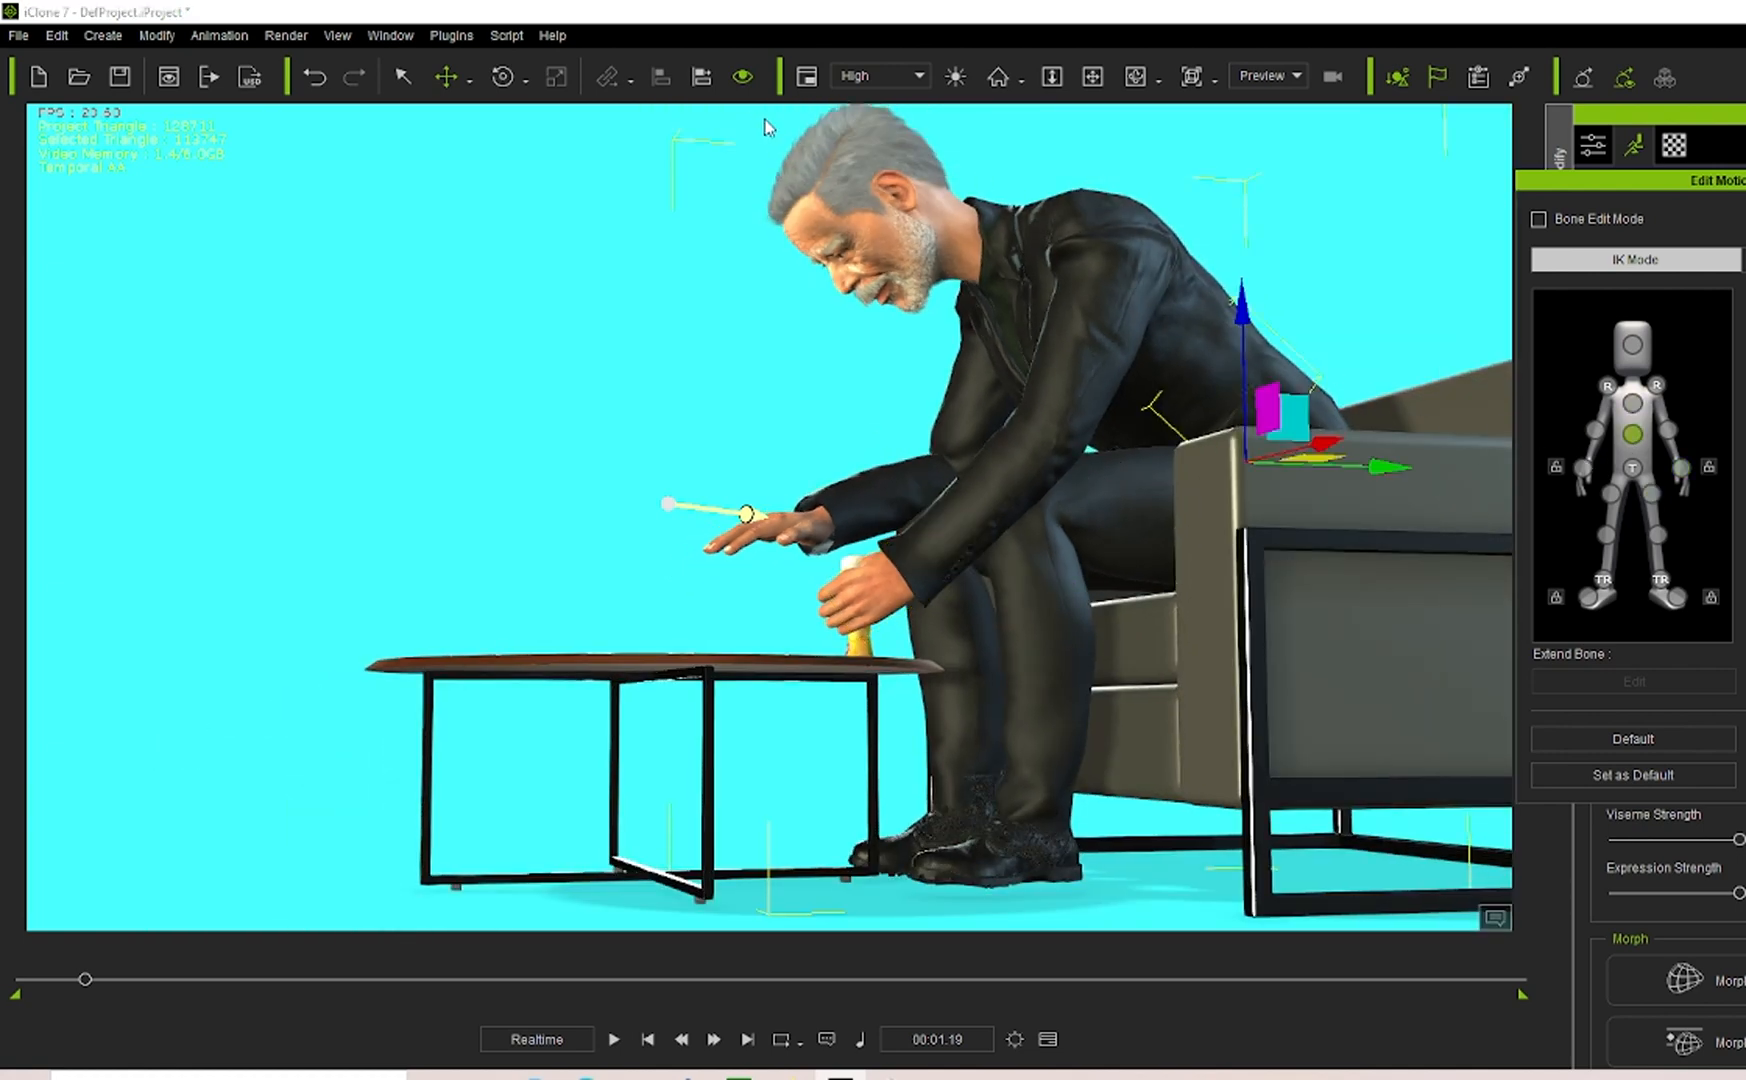
pyautogui.click(503, 76)
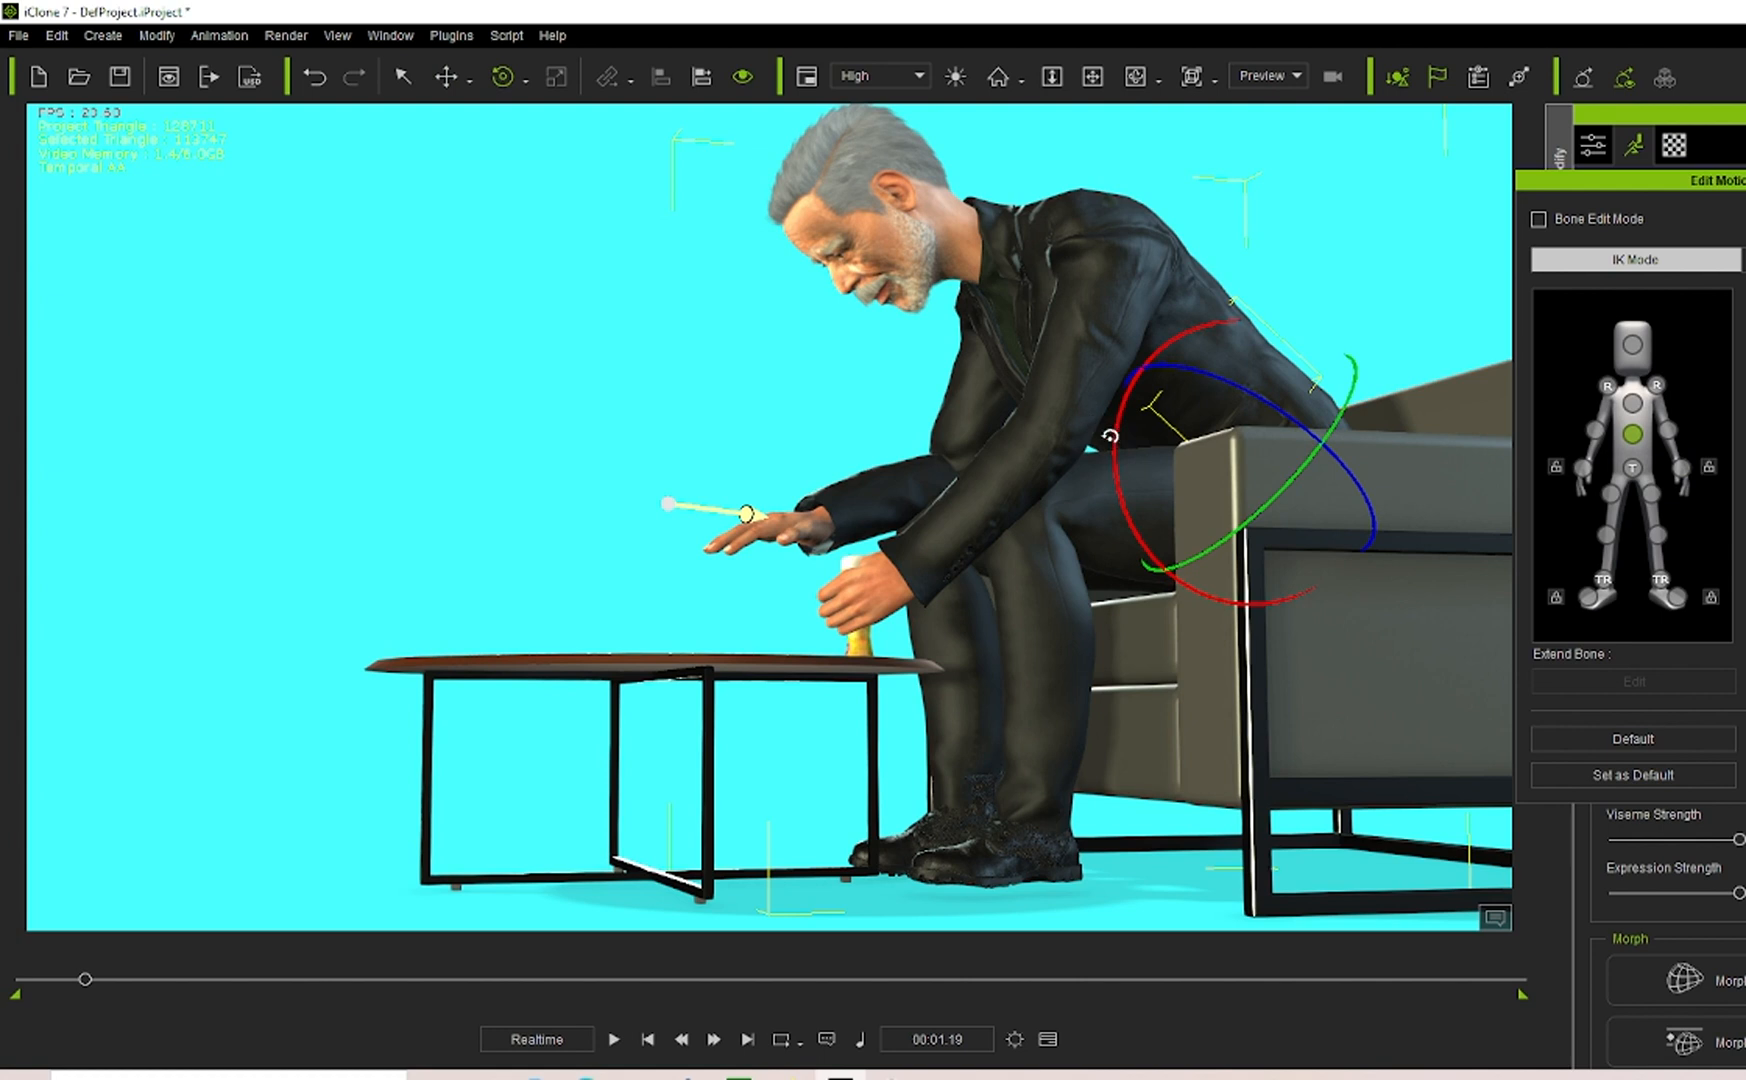
pyautogui.moveTo(1110, 438); pyautogui.dragTo(1111, 441)
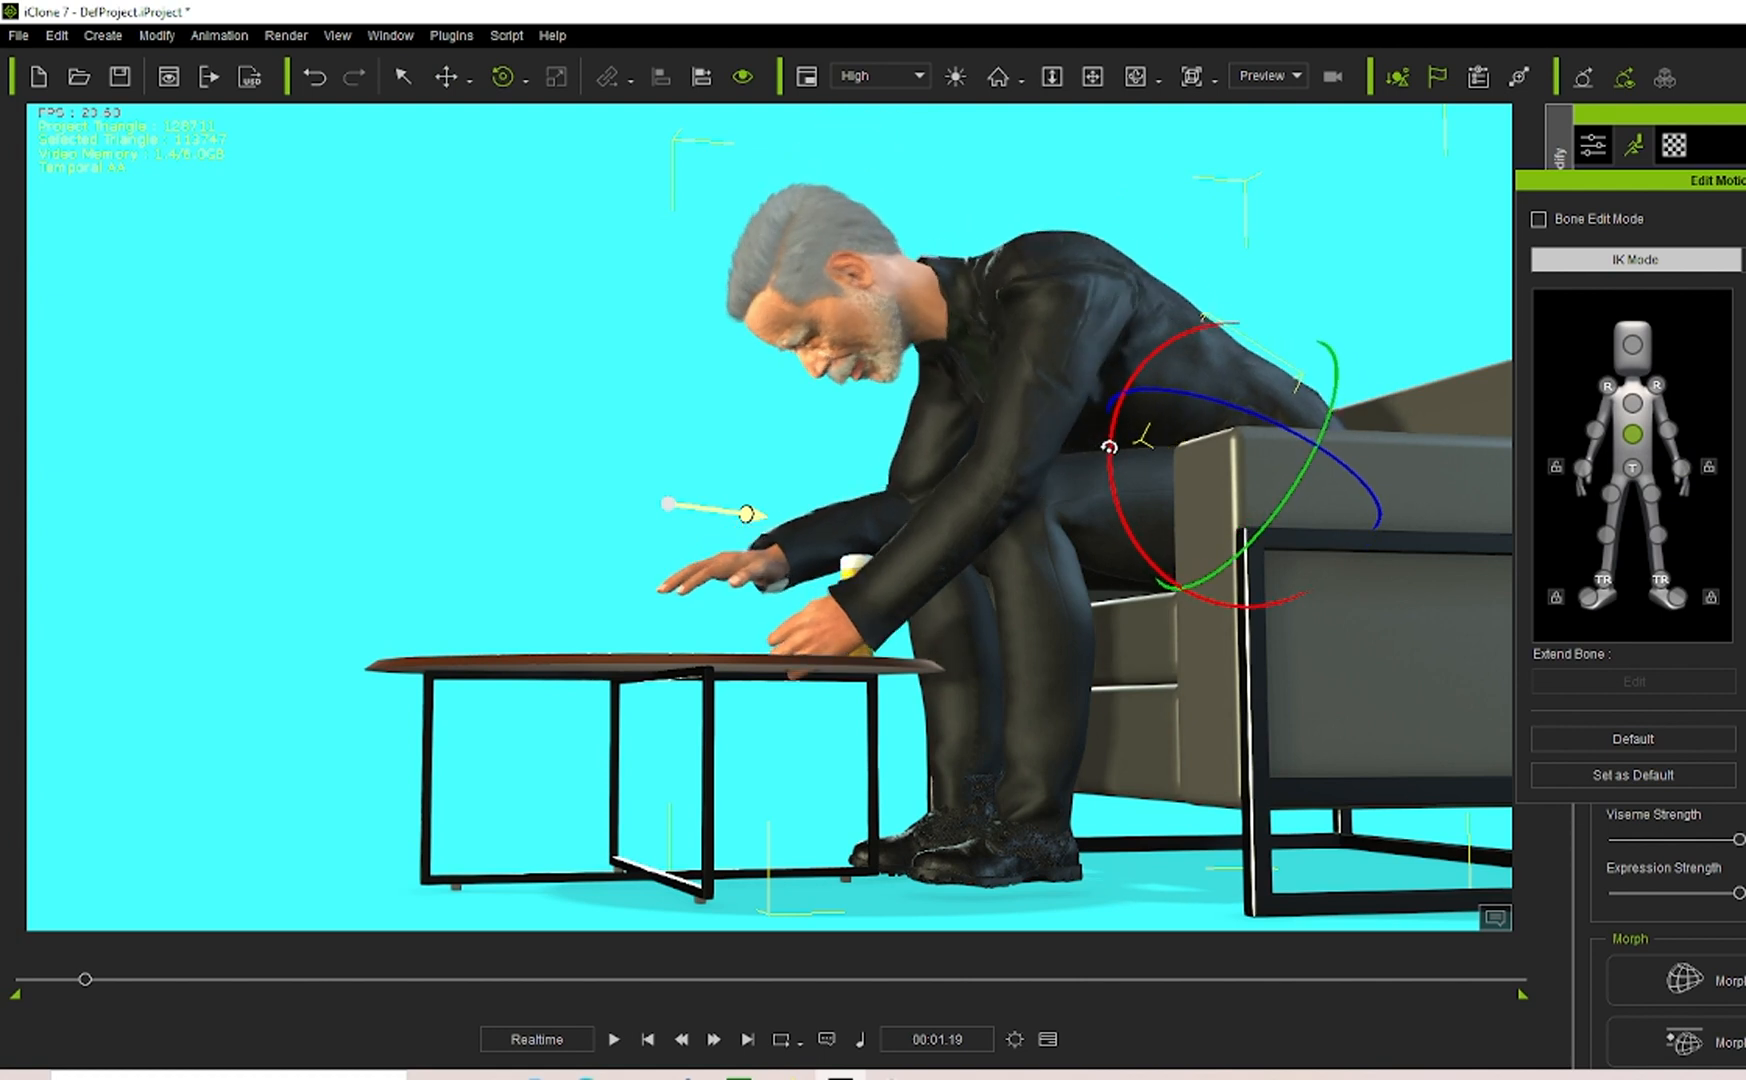
# Move the left hand back toward the man and up from the tabletop so it grips the beer glass again.
pyautogui.click(1680, 467)
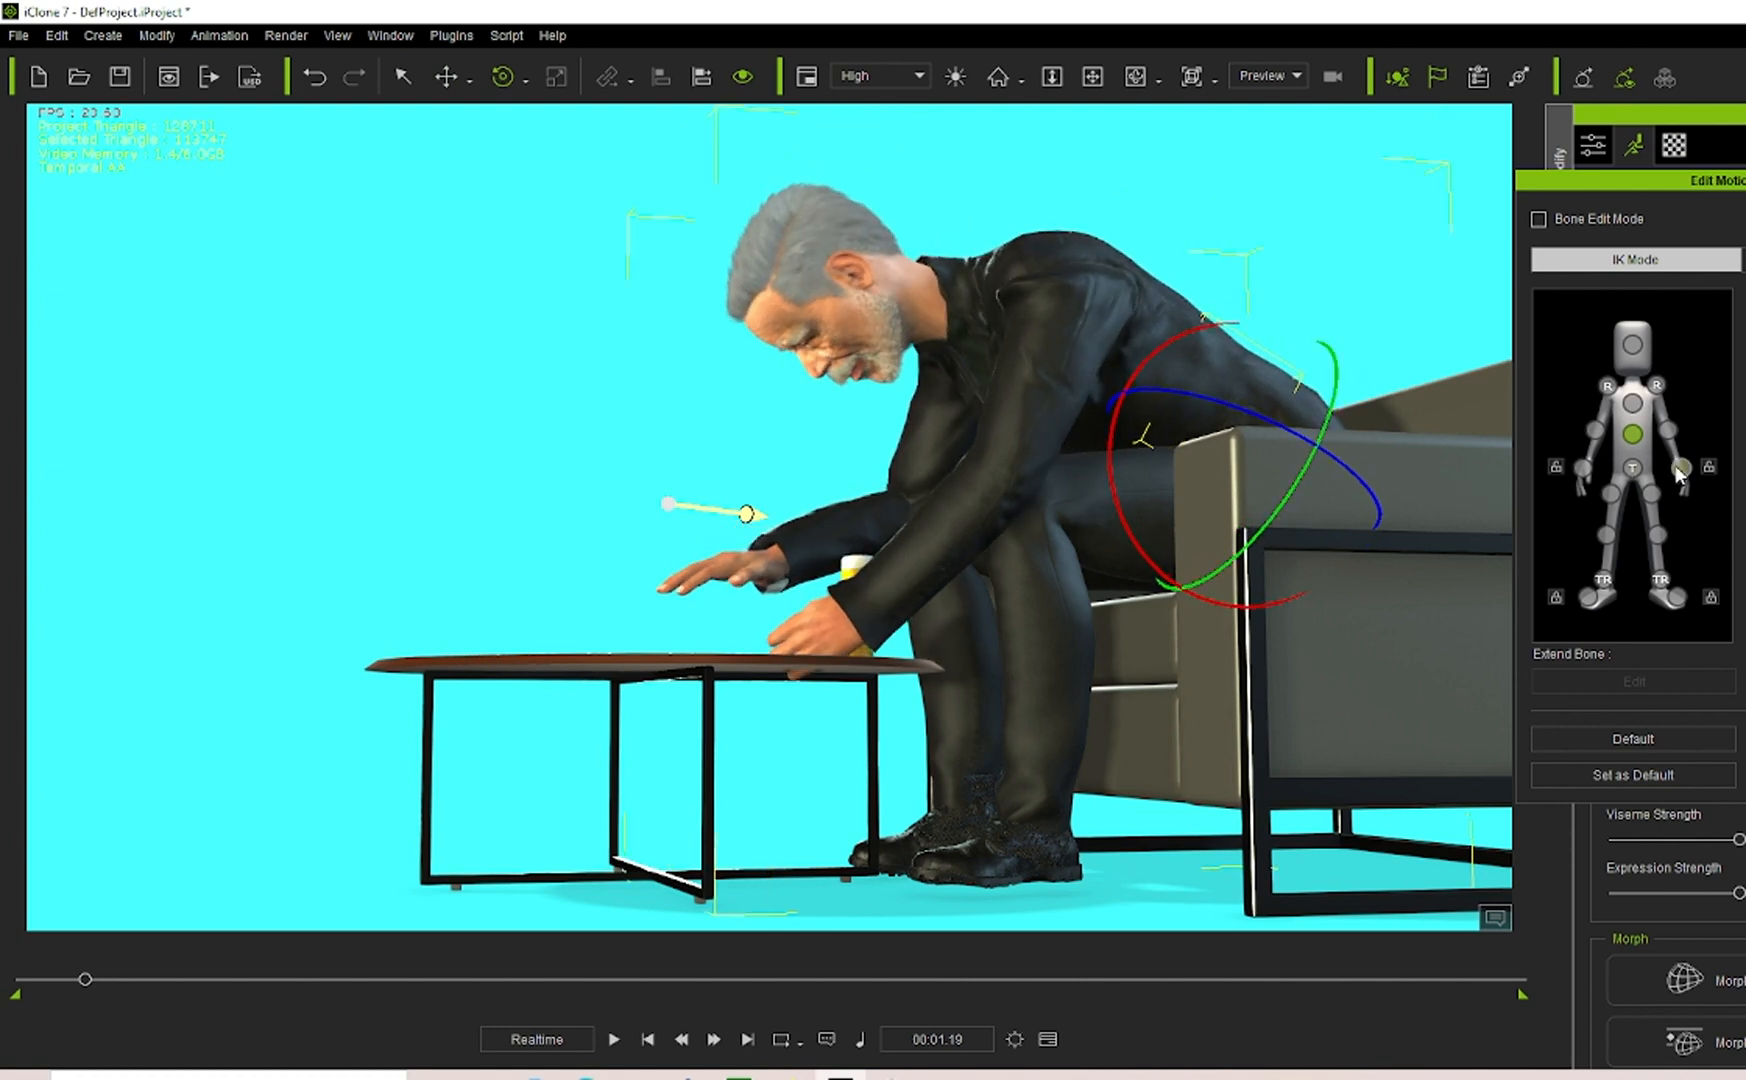
pyautogui.click(450, 78)
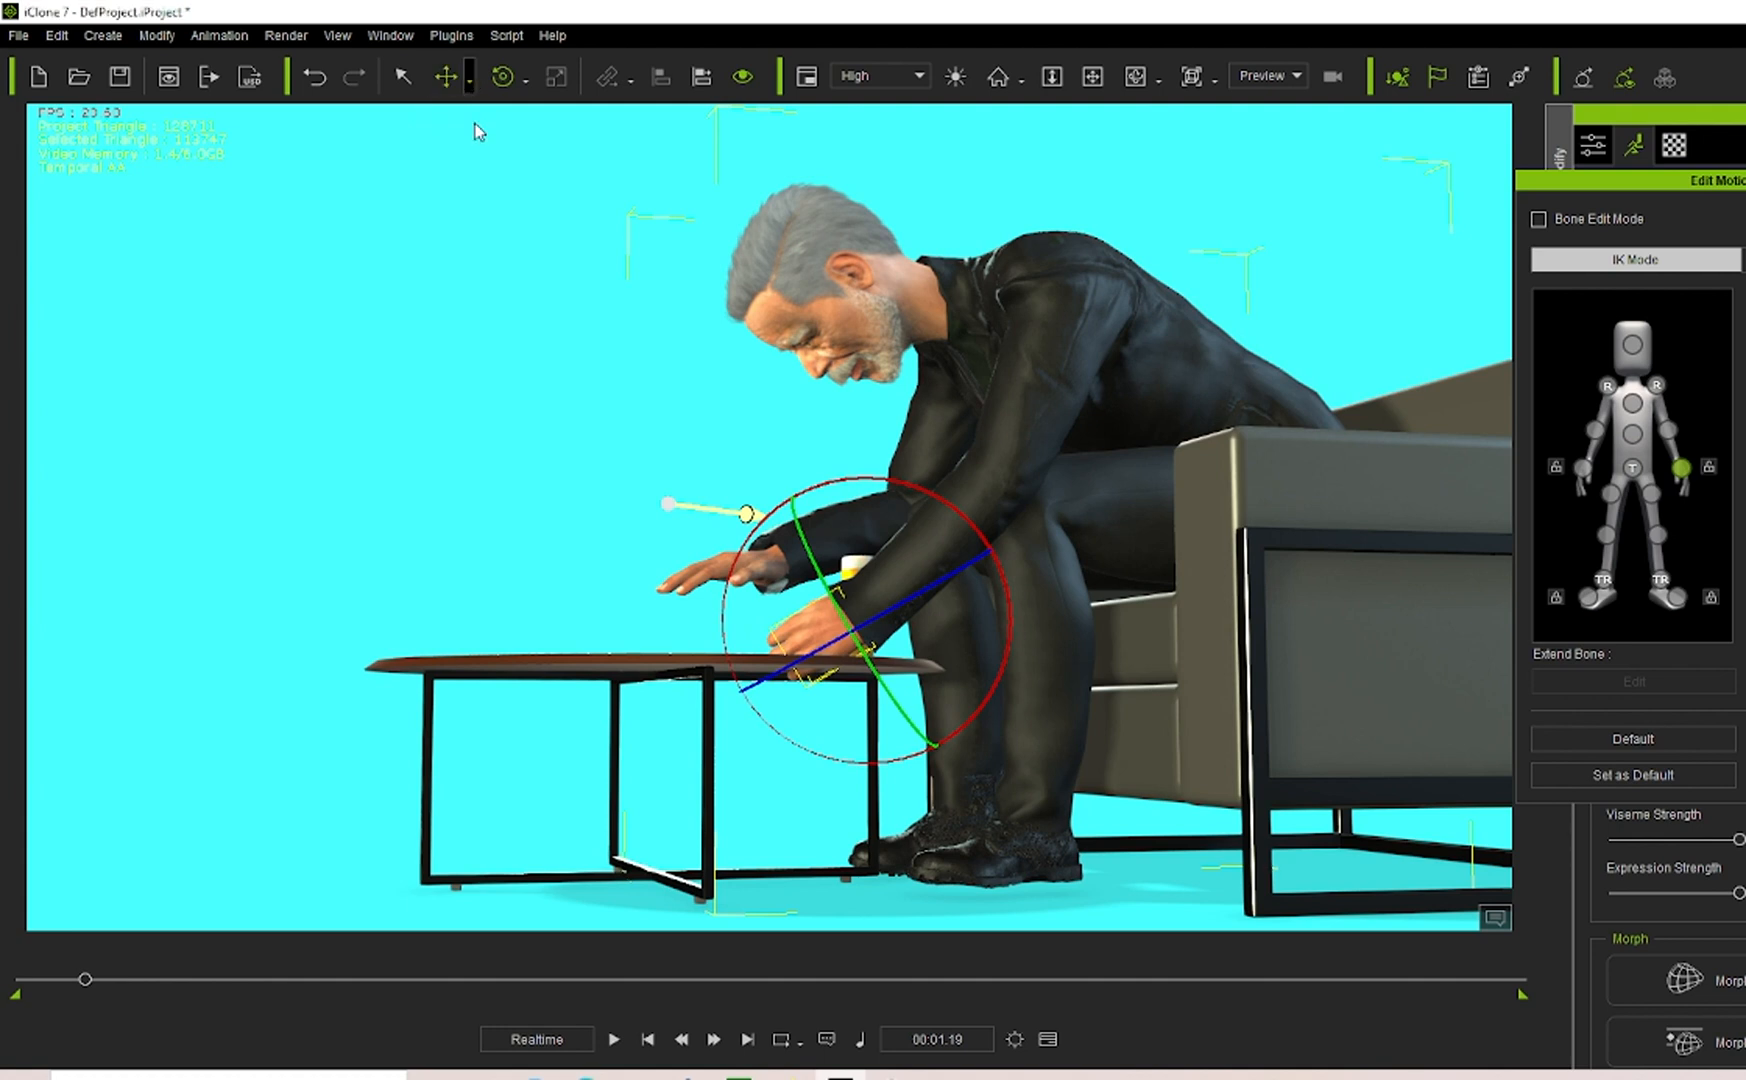
pyautogui.moveTo(920, 569); pyautogui.dragTo(942, 574)
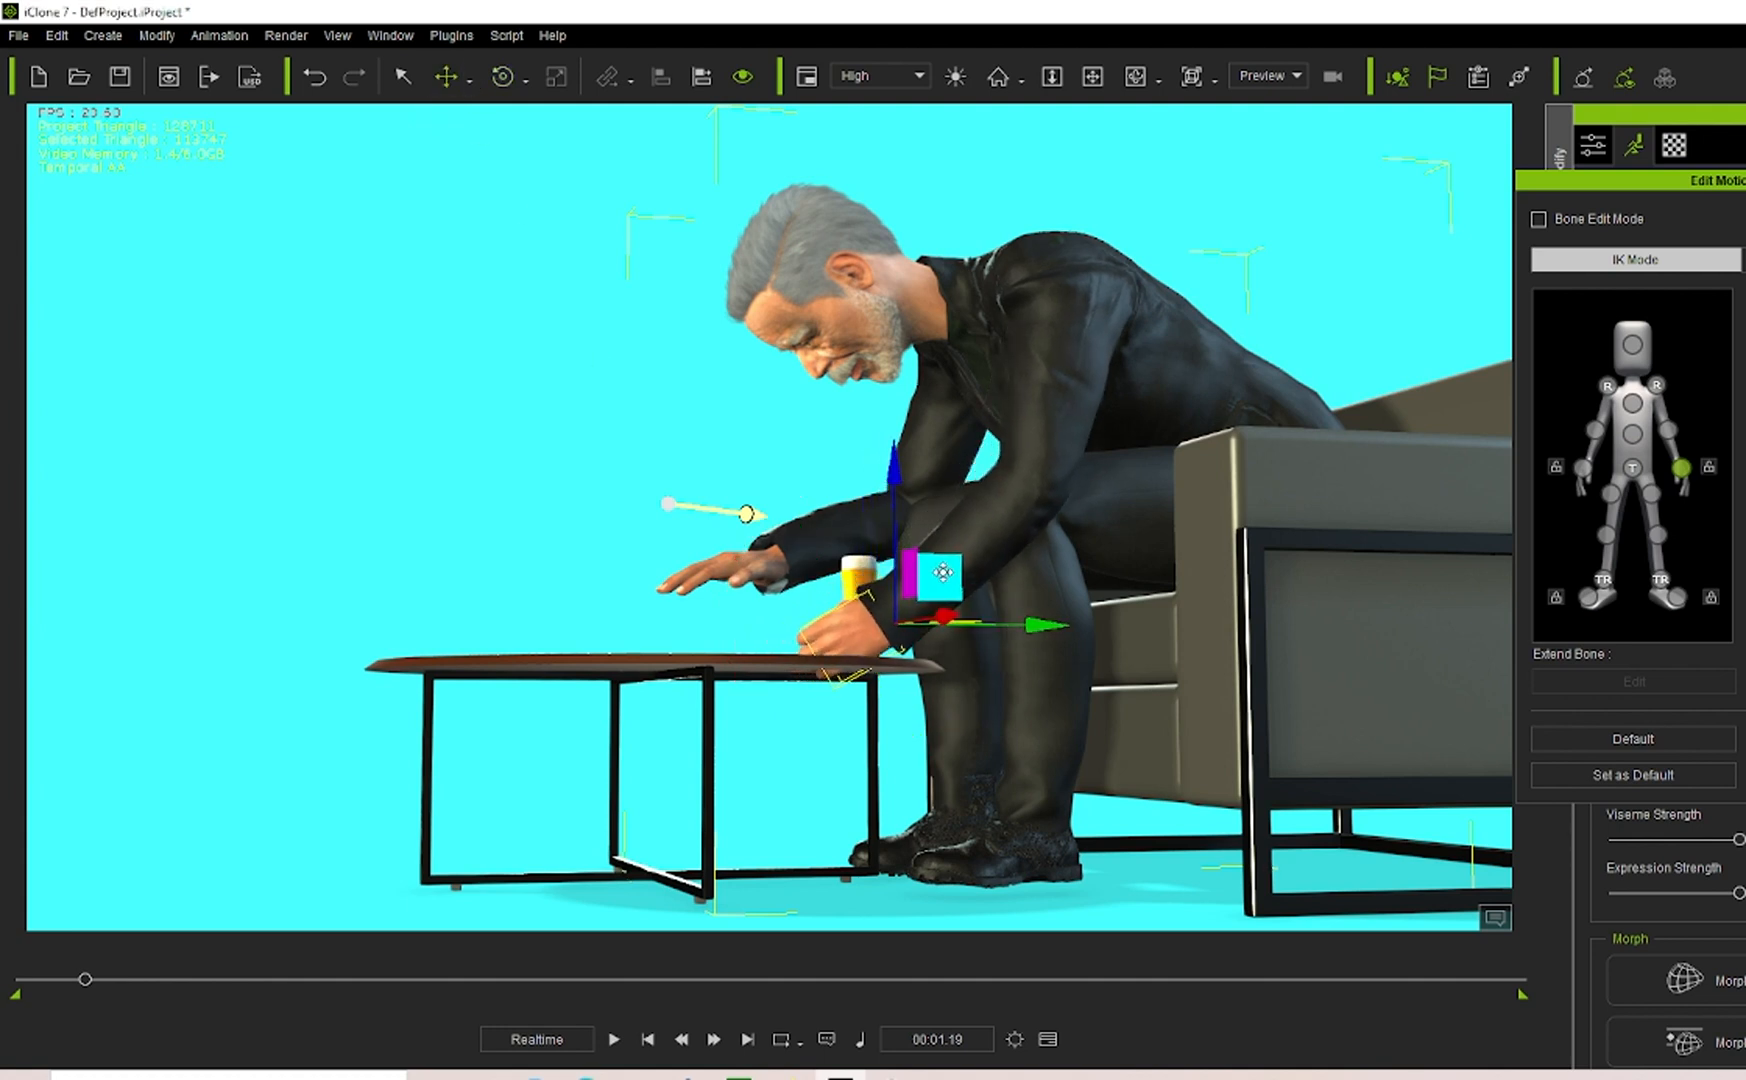
pyautogui.moveTo(895, 454); pyautogui.dragTo(919, 432)
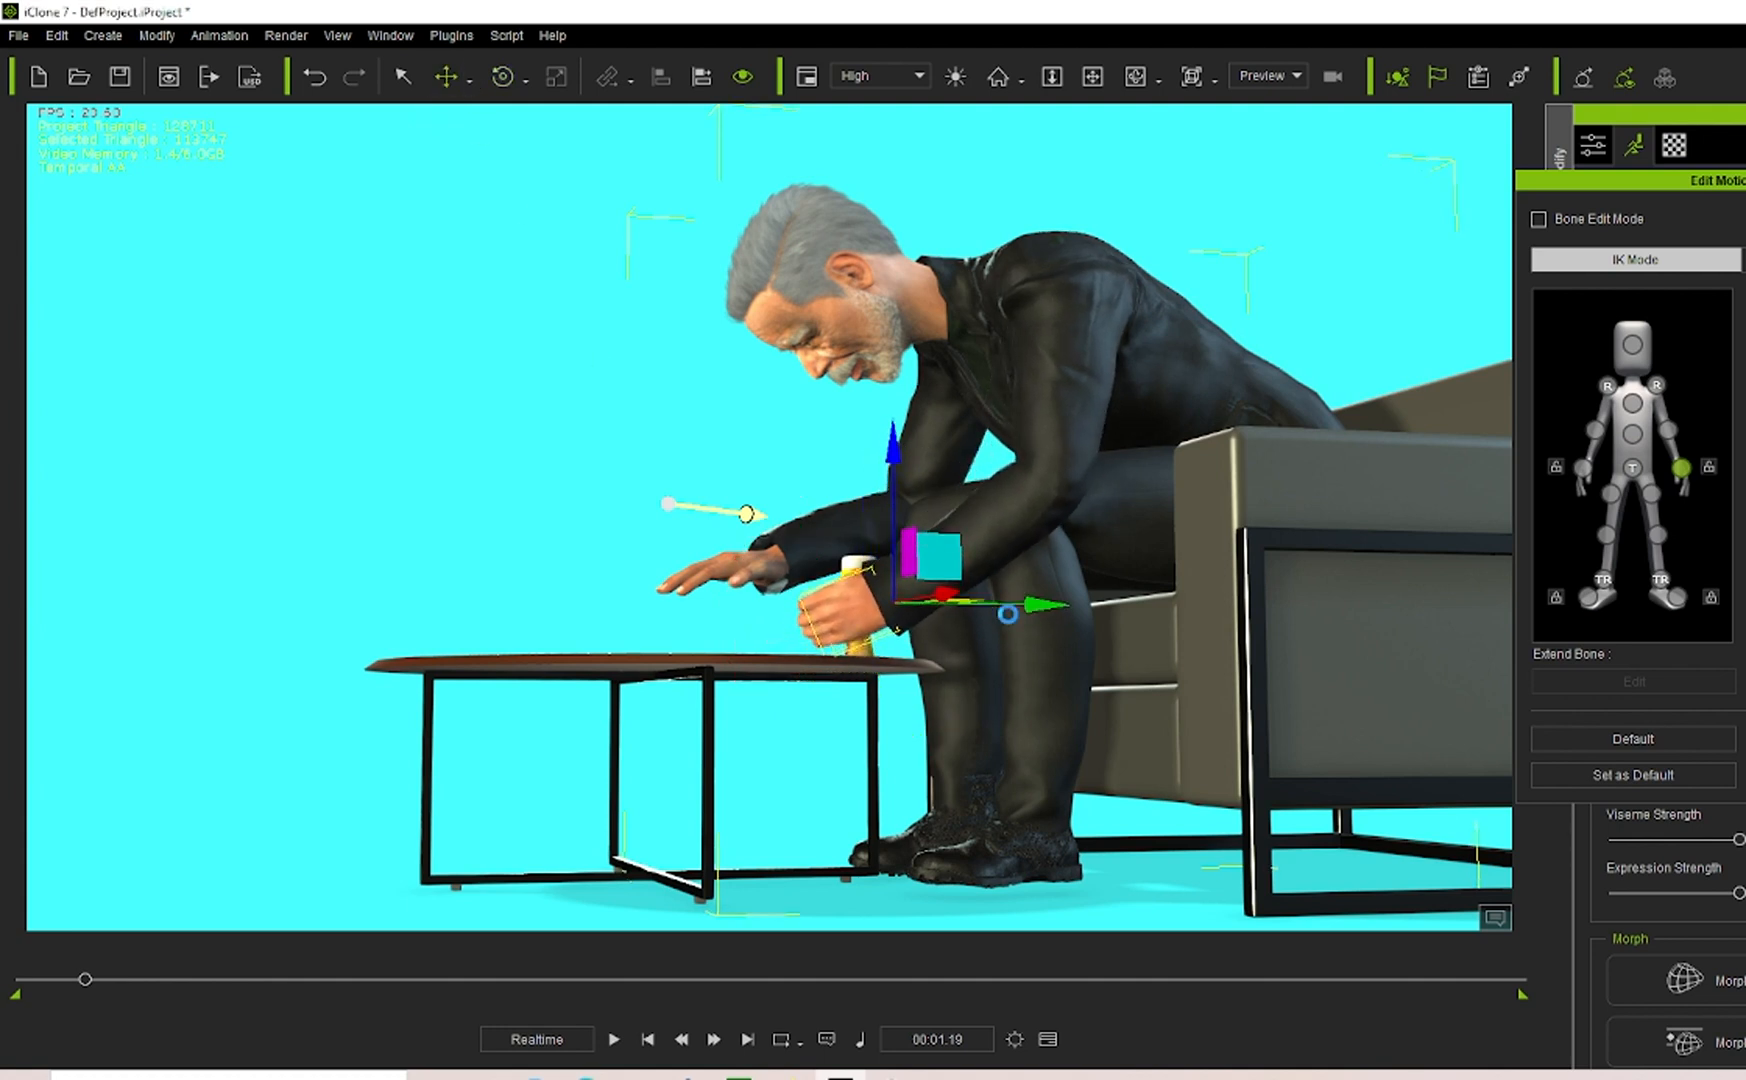
# Shift the left hand slightly back toward the man and adjust its height so it wraps around the beer glass.
pyautogui.moveTo(1050, 604); pyautogui.dragTo(1079, 607)
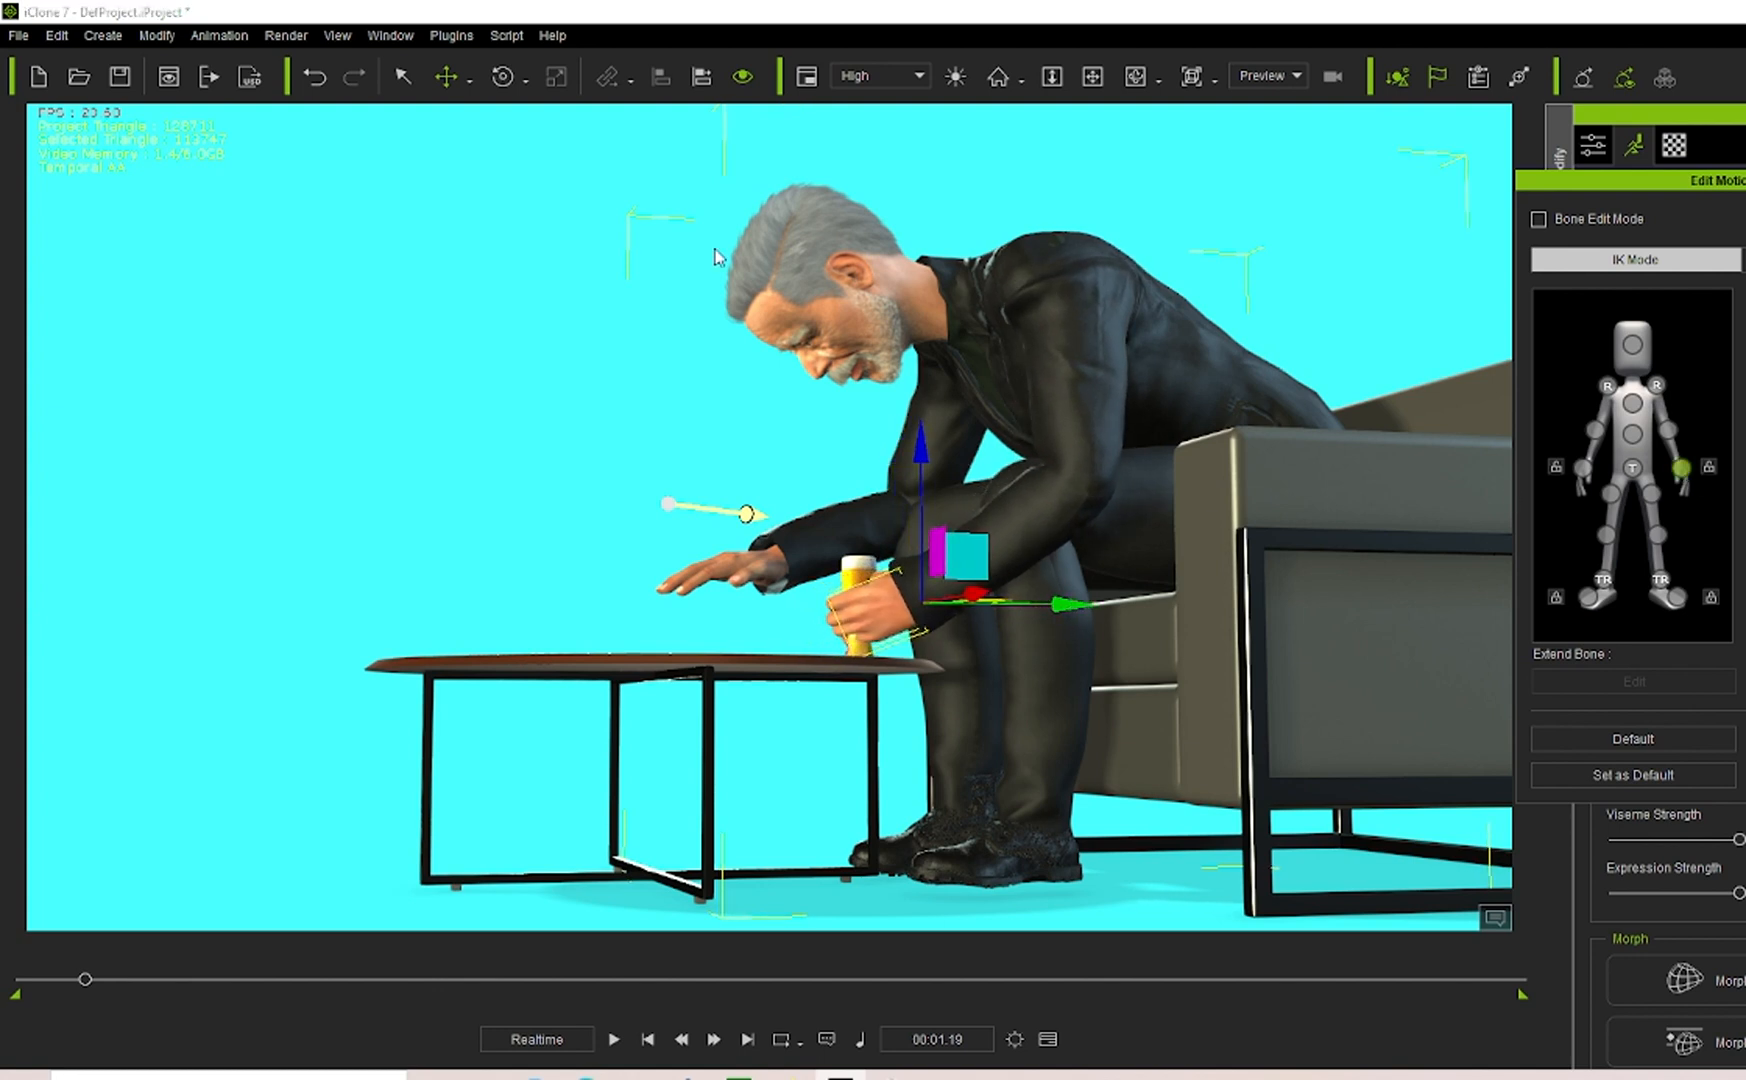
pyautogui.click(503, 77)
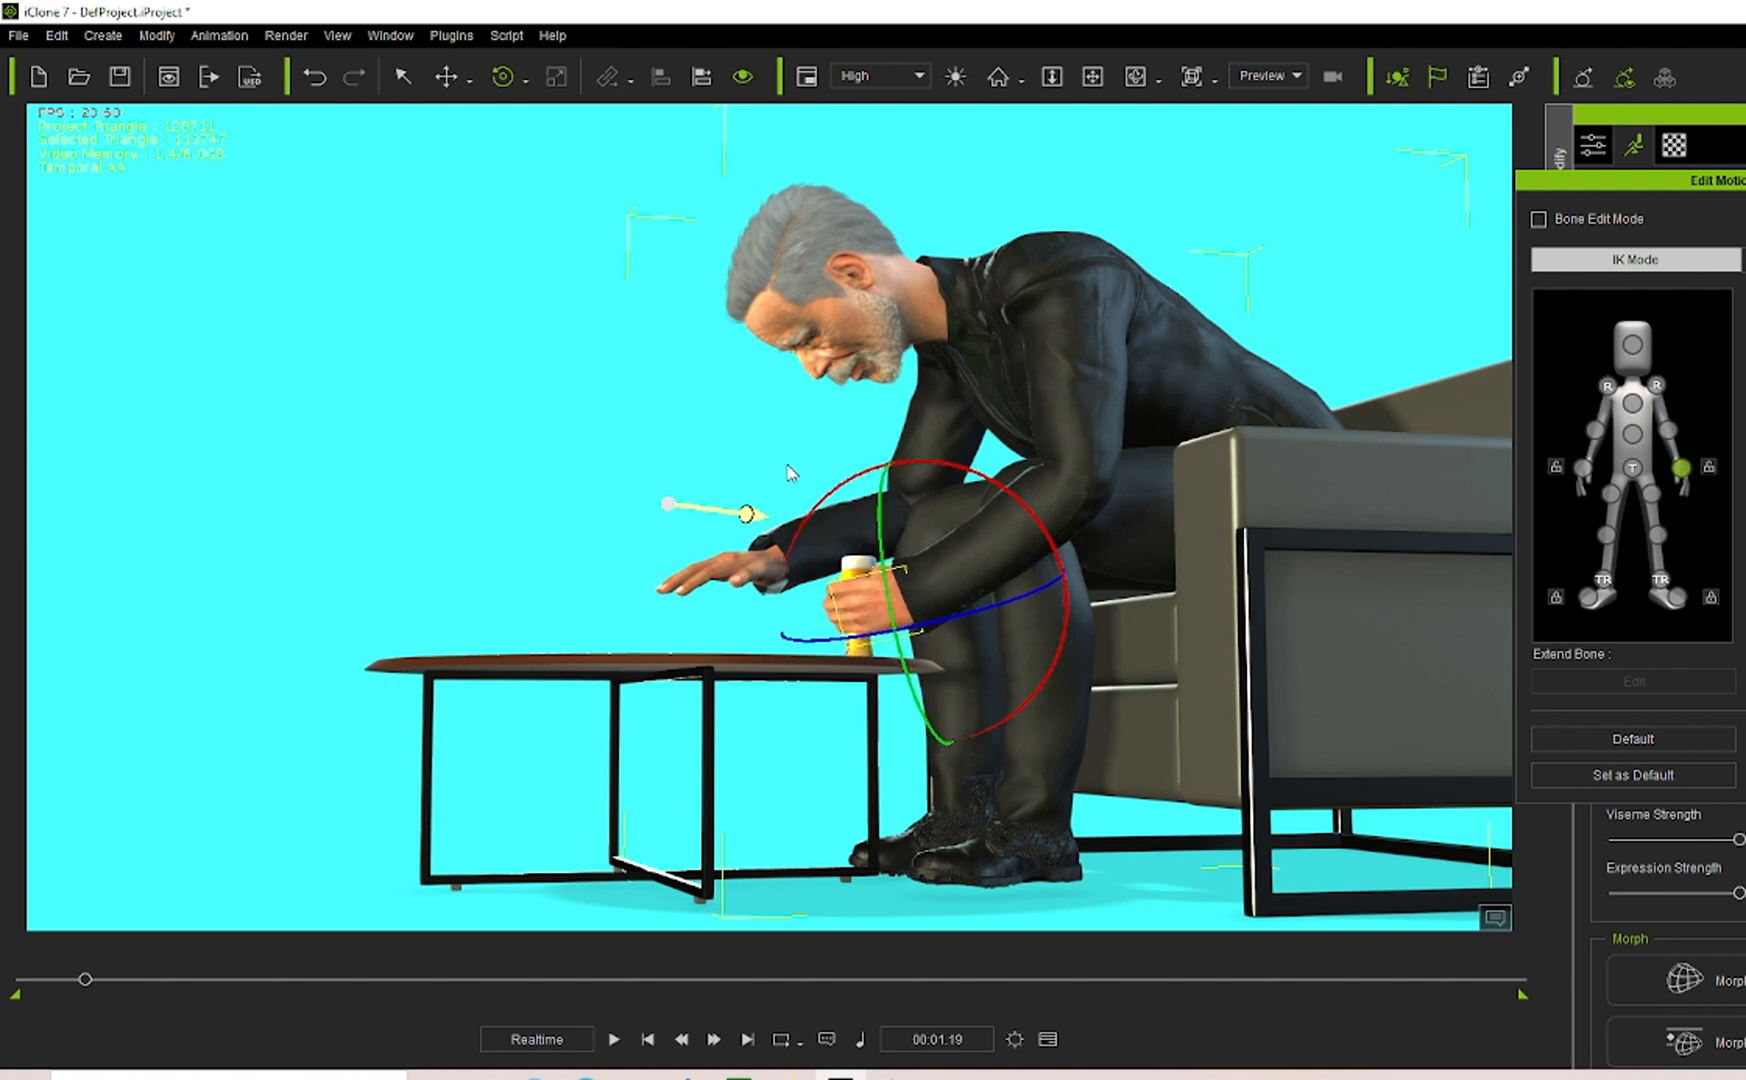
pyautogui.click(1139, 79)
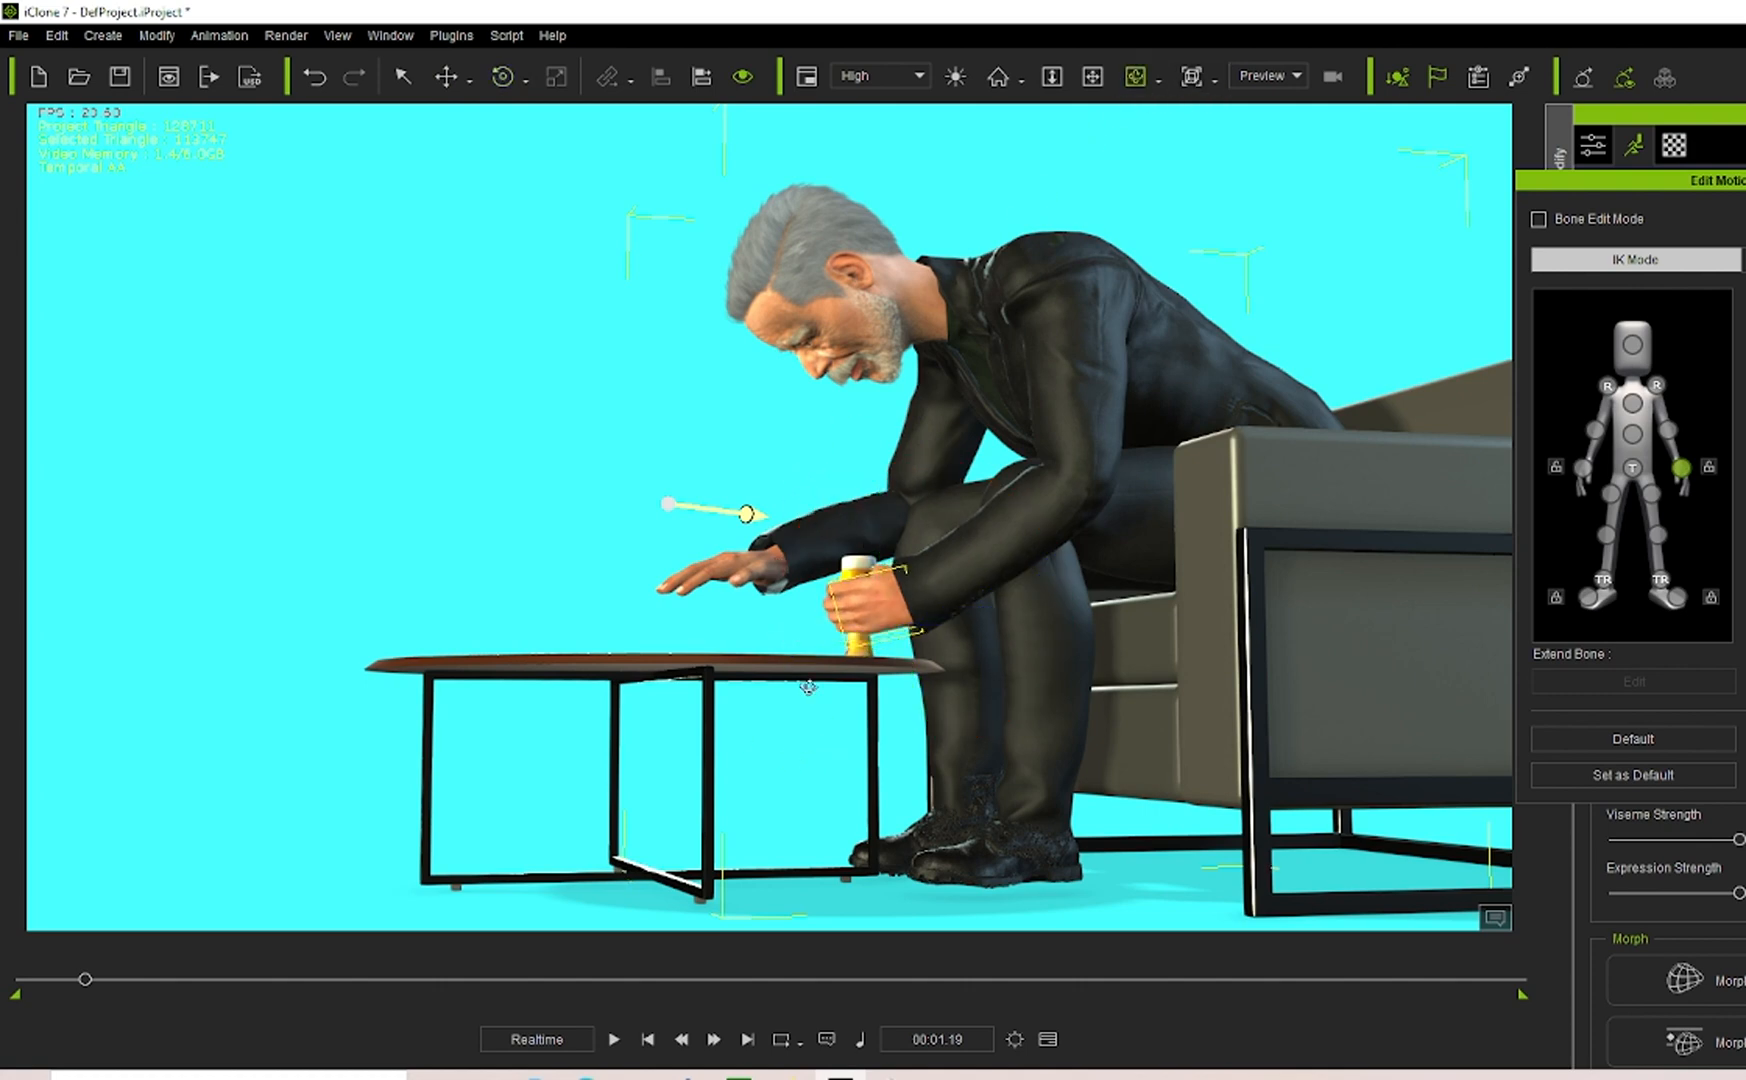
pyautogui.moveTo(809, 688); pyautogui.dragTo(620, 236)
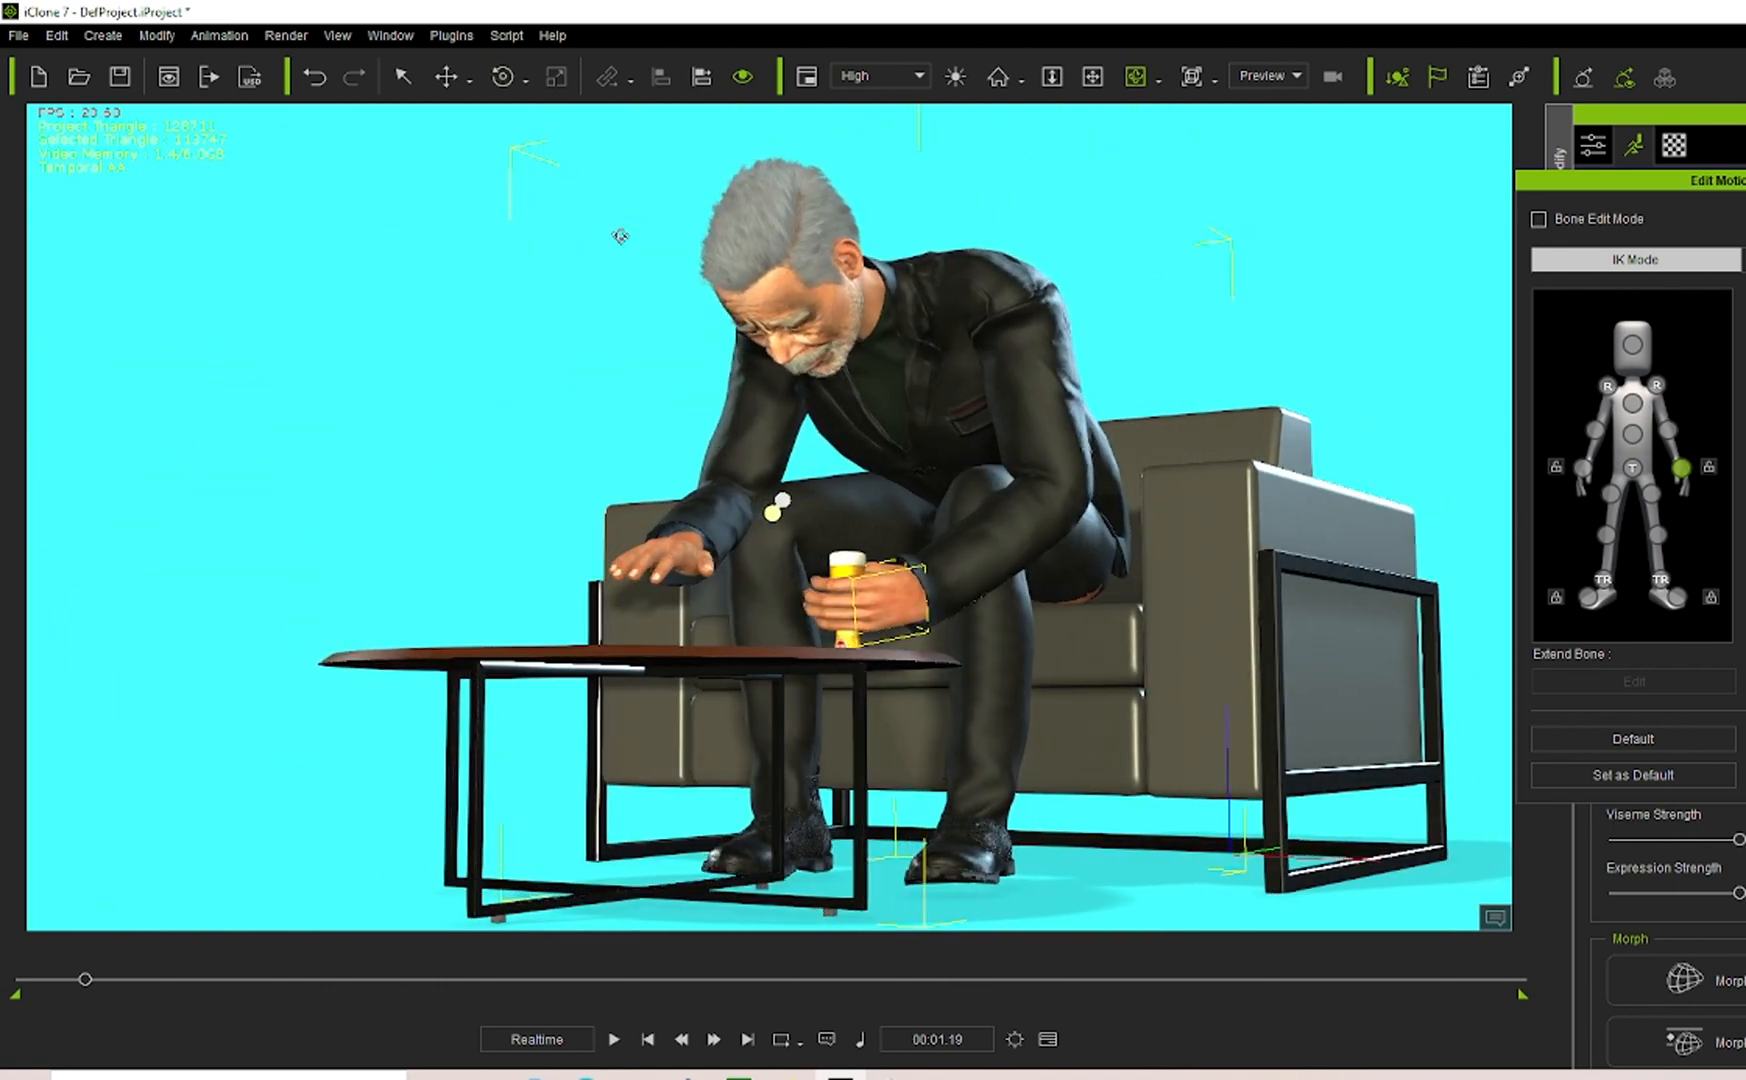
pyautogui.click(446, 78)
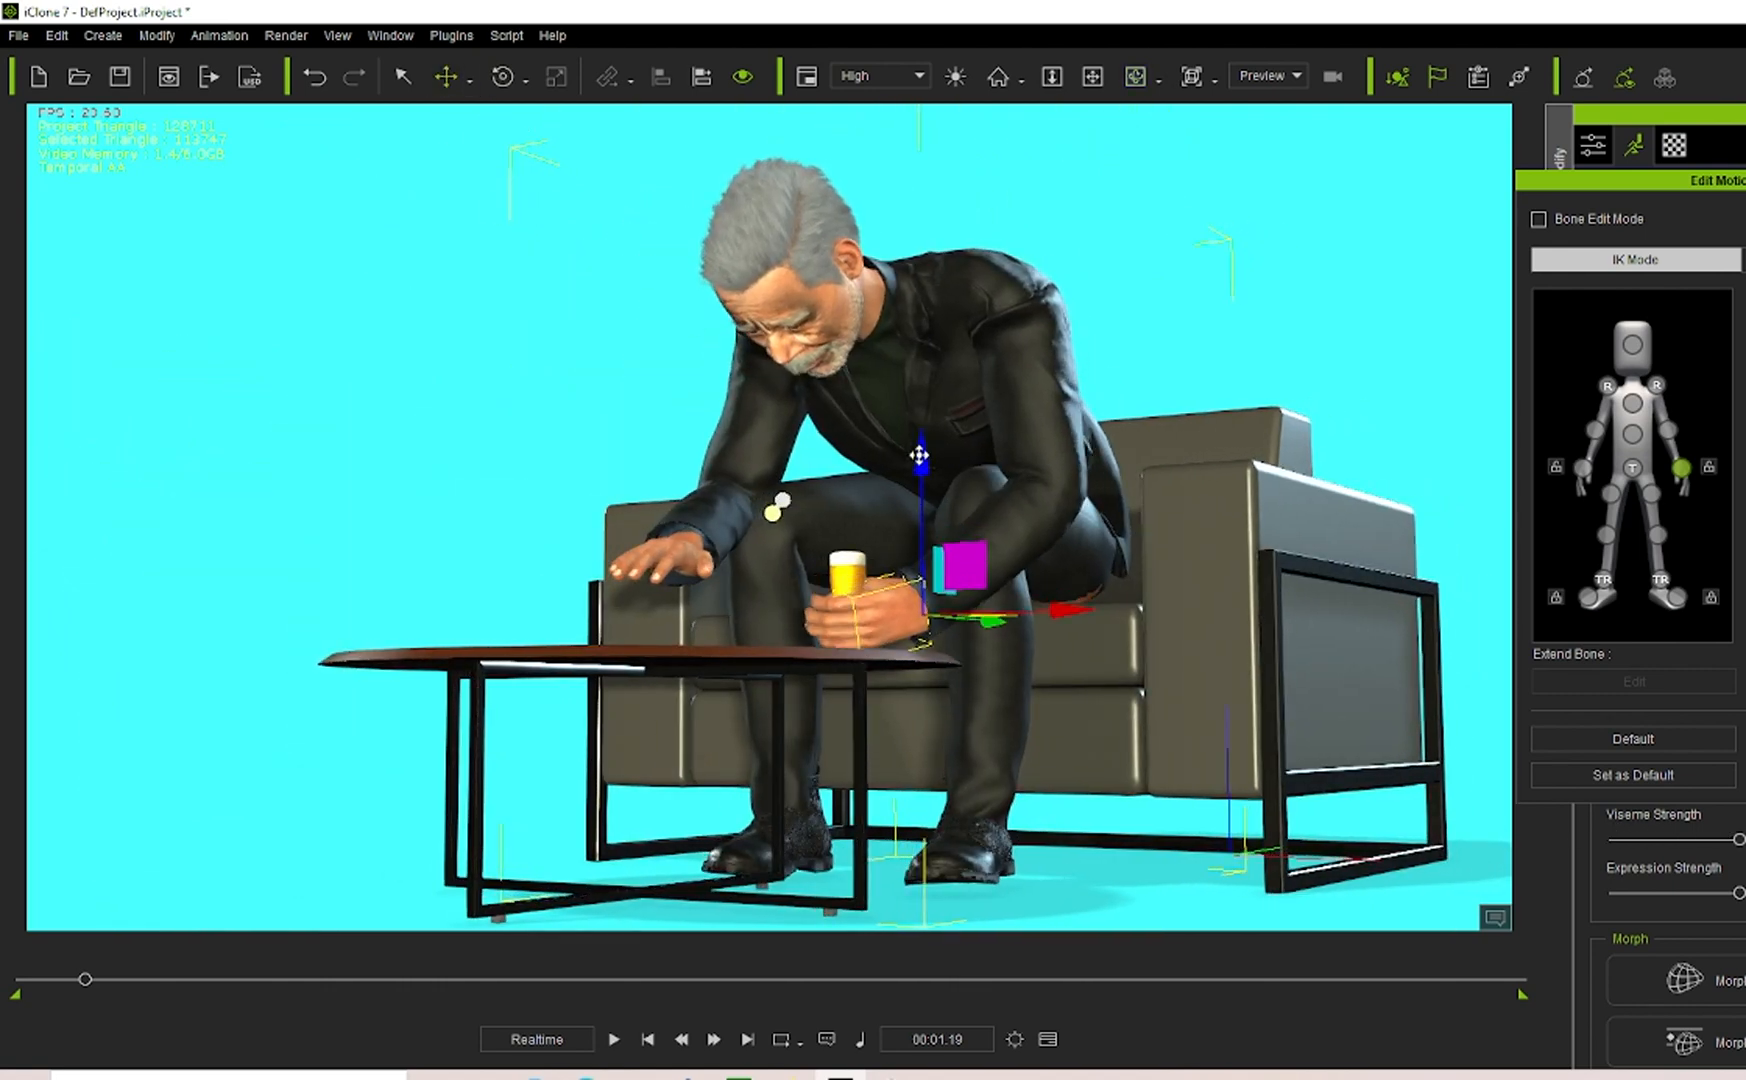
pyautogui.moveTo(919, 456); pyautogui.dragTo(919, 444)
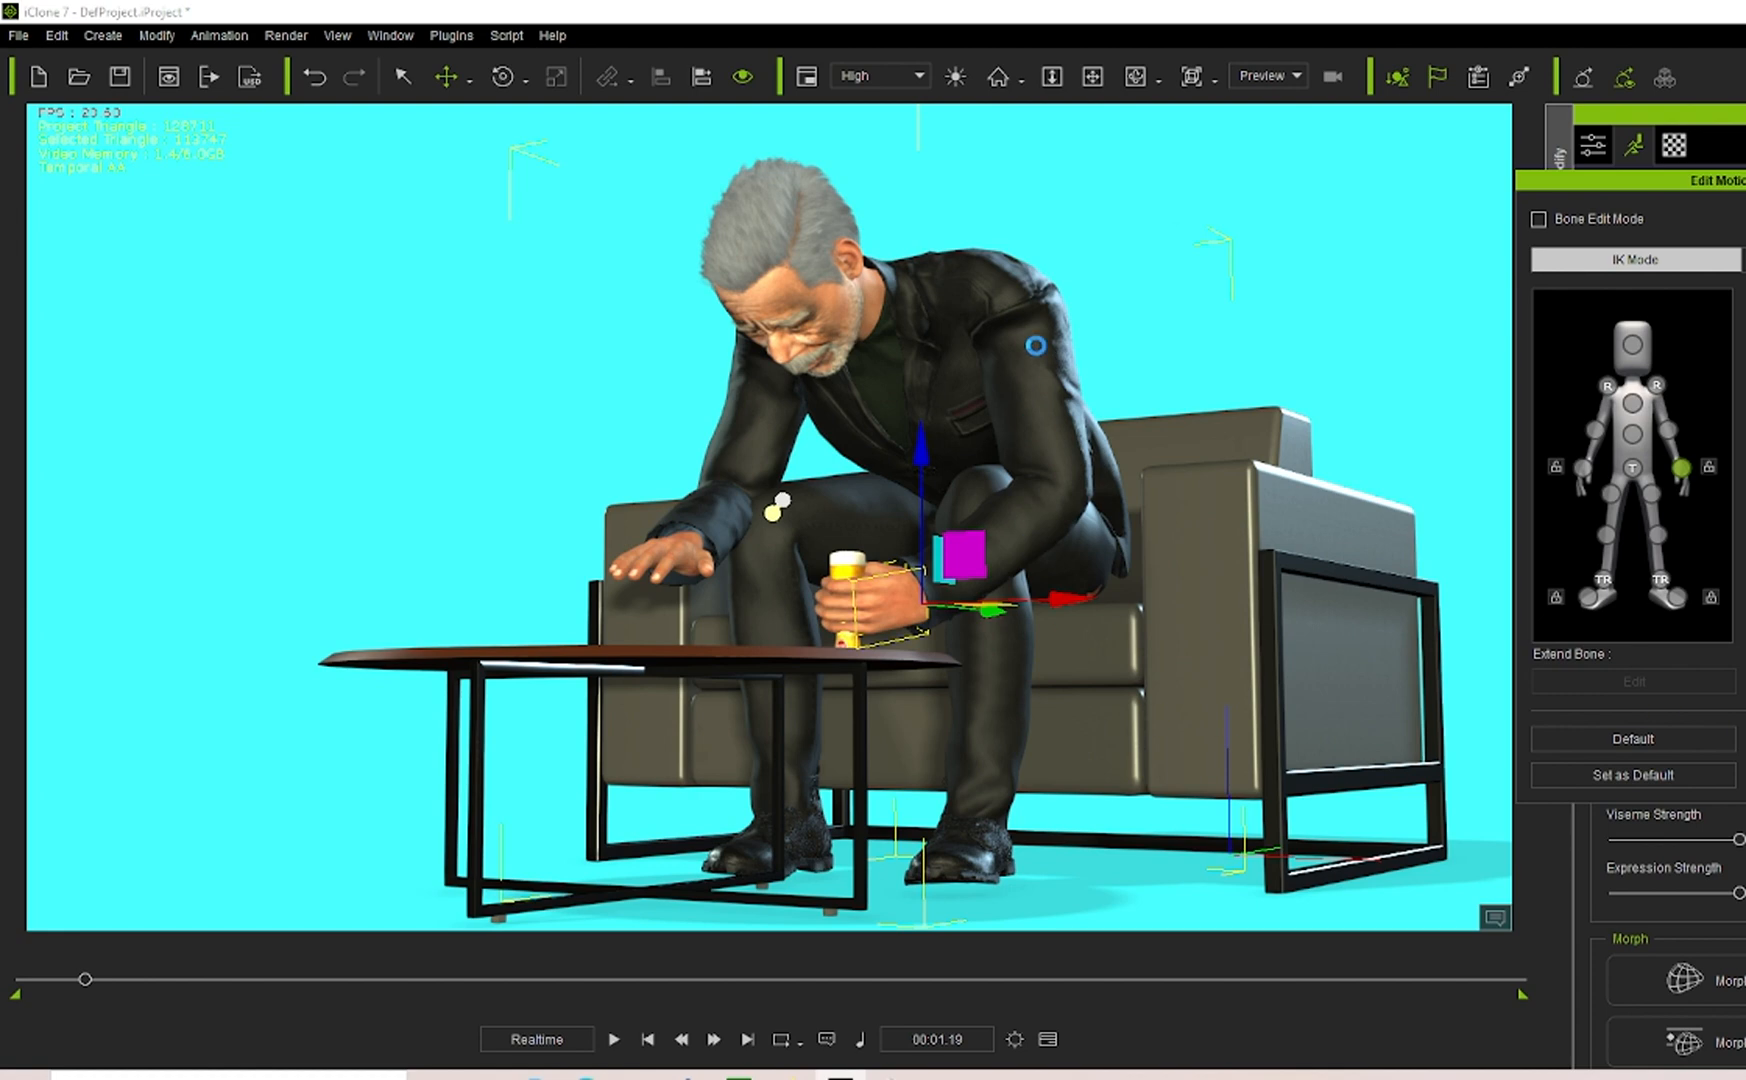
# Rotate the right upper arm down and back so the raised right arm drops beside the man's body.
pyautogui.click(1126, 77)
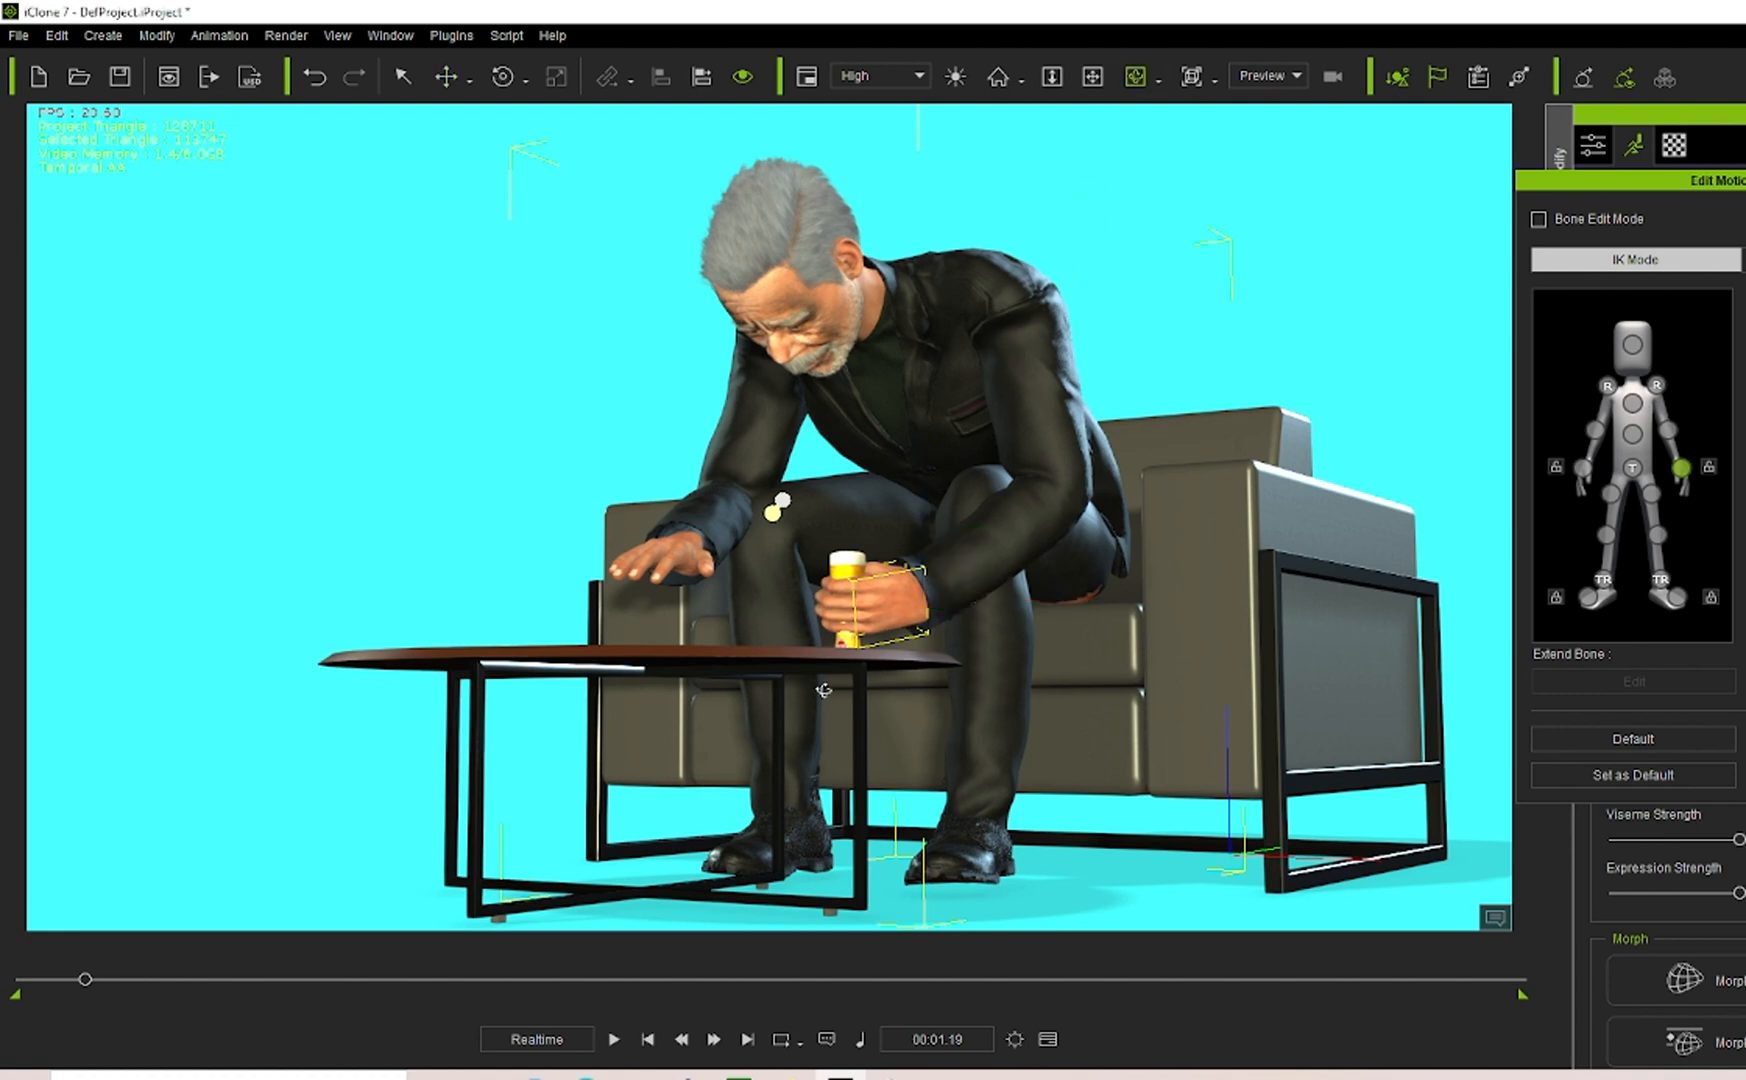
pyautogui.moveTo(935, 665); pyautogui.dragTo(1041, 682)
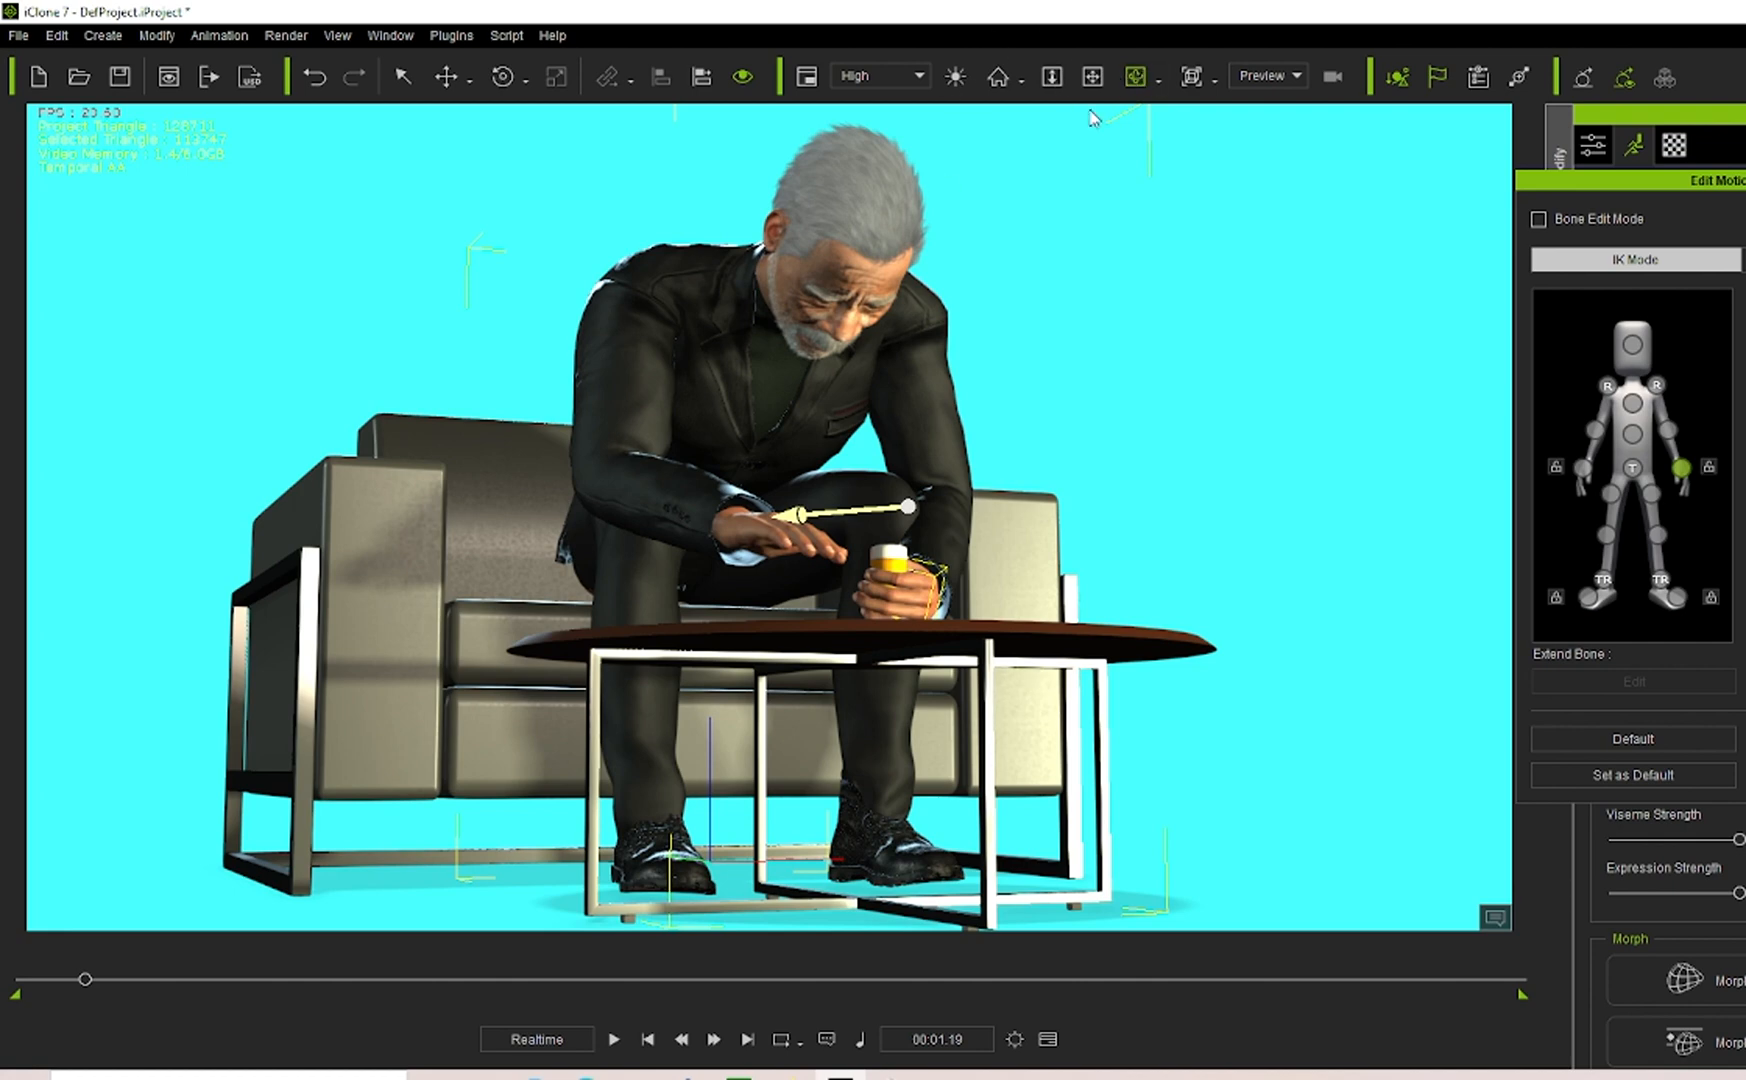
pyautogui.moveTo(606, 457); pyautogui.dragTo(1085, 806)
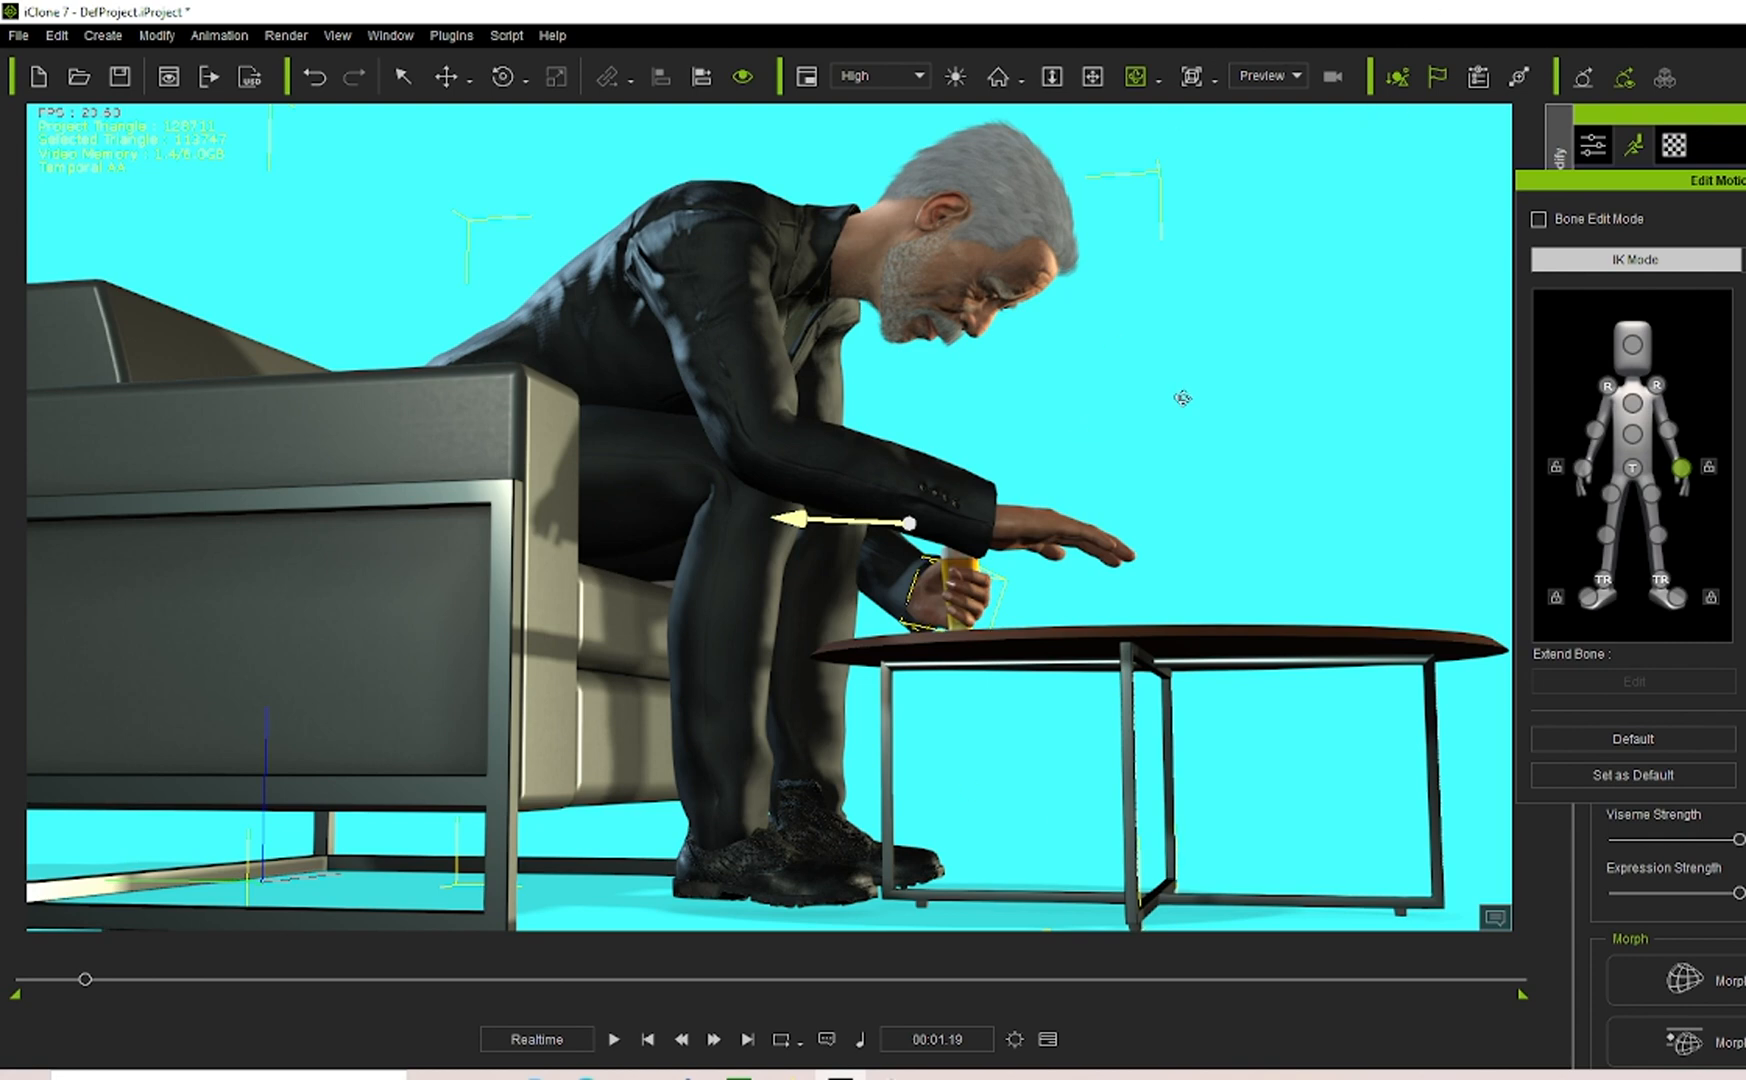
pyautogui.moveTo(1182, 398); pyautogui.dragTo(1560, 845)
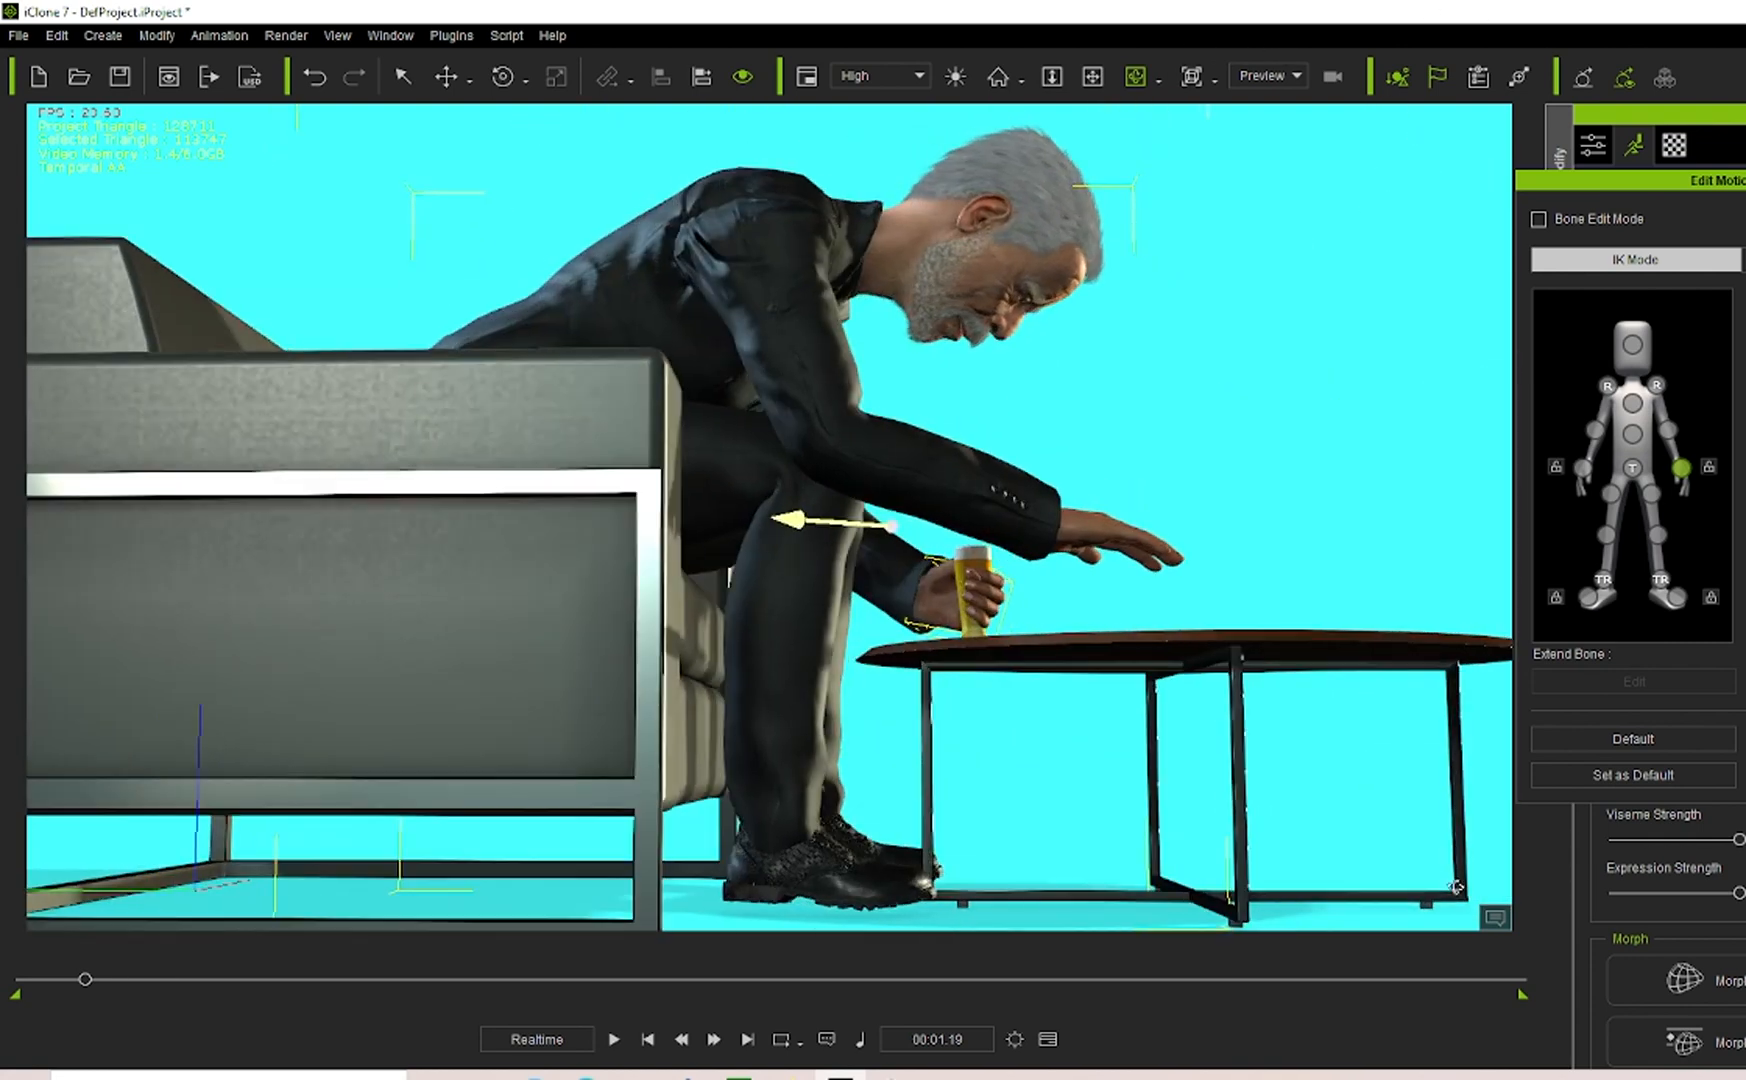
pyautogui.click(1607, 387)
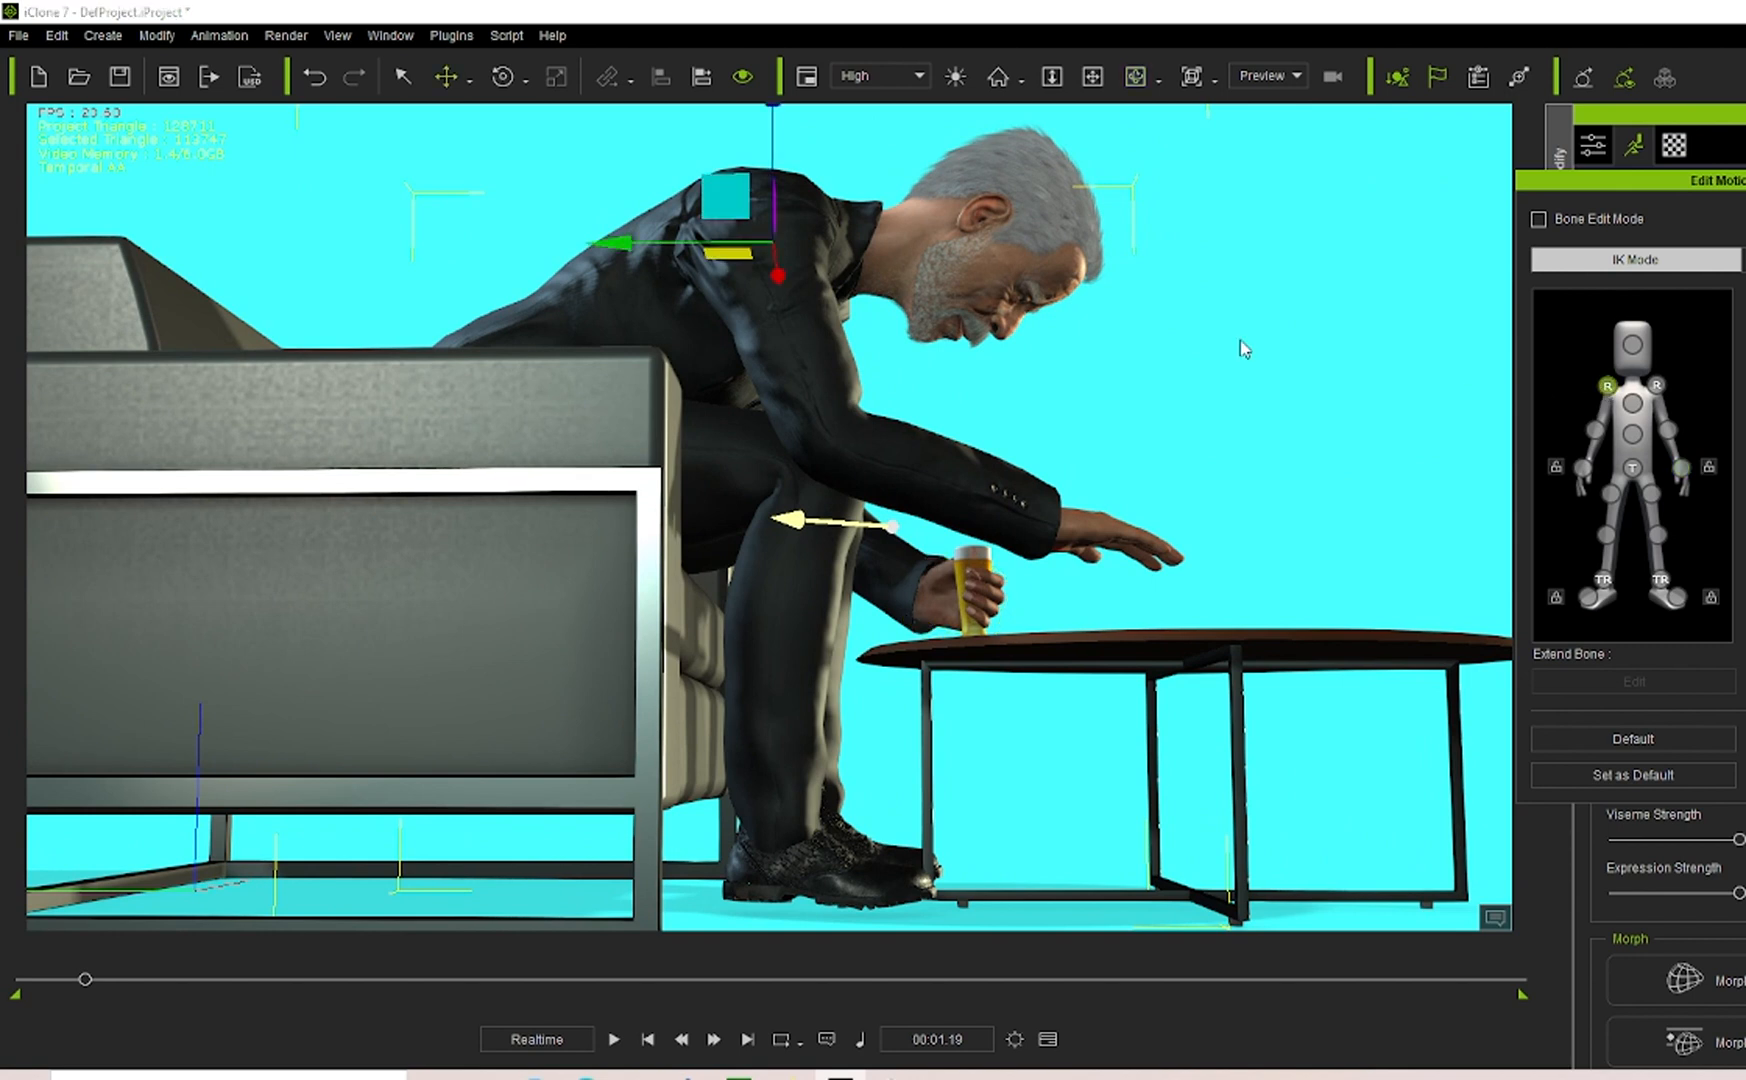
pyautogui.click(503, 76)
pyautogui.moveTo(904, 310); pyautogui.dragTo(797, 390)
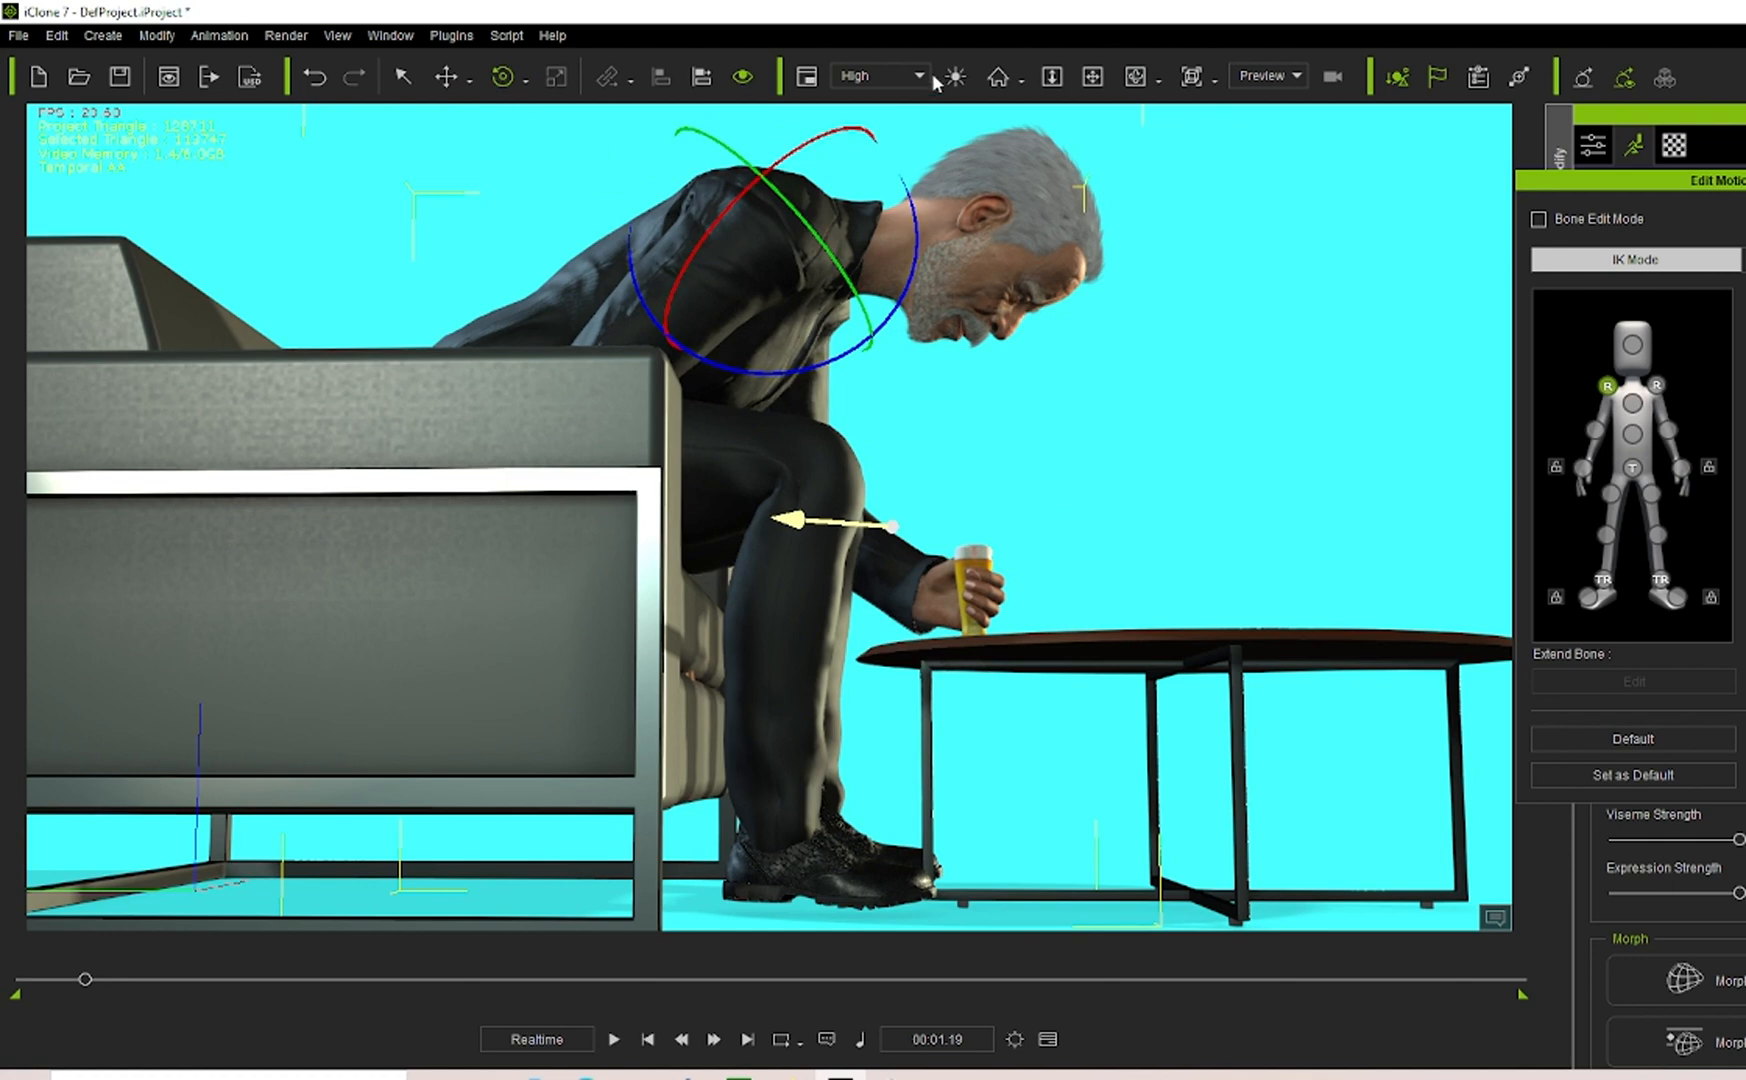
# Try to rotate the right forearm at the elbow beside the sofa seat, and undo that rotation.
pyautogui.click(1135, 76)
pyautogui.moveTo(780, 507)
pyautogui.mouseDown(button='right')
pyautogui.moveTo(640, 510)
pyautogui.moveTo(810, 515)
pyautogui.mouseUp(button='right')
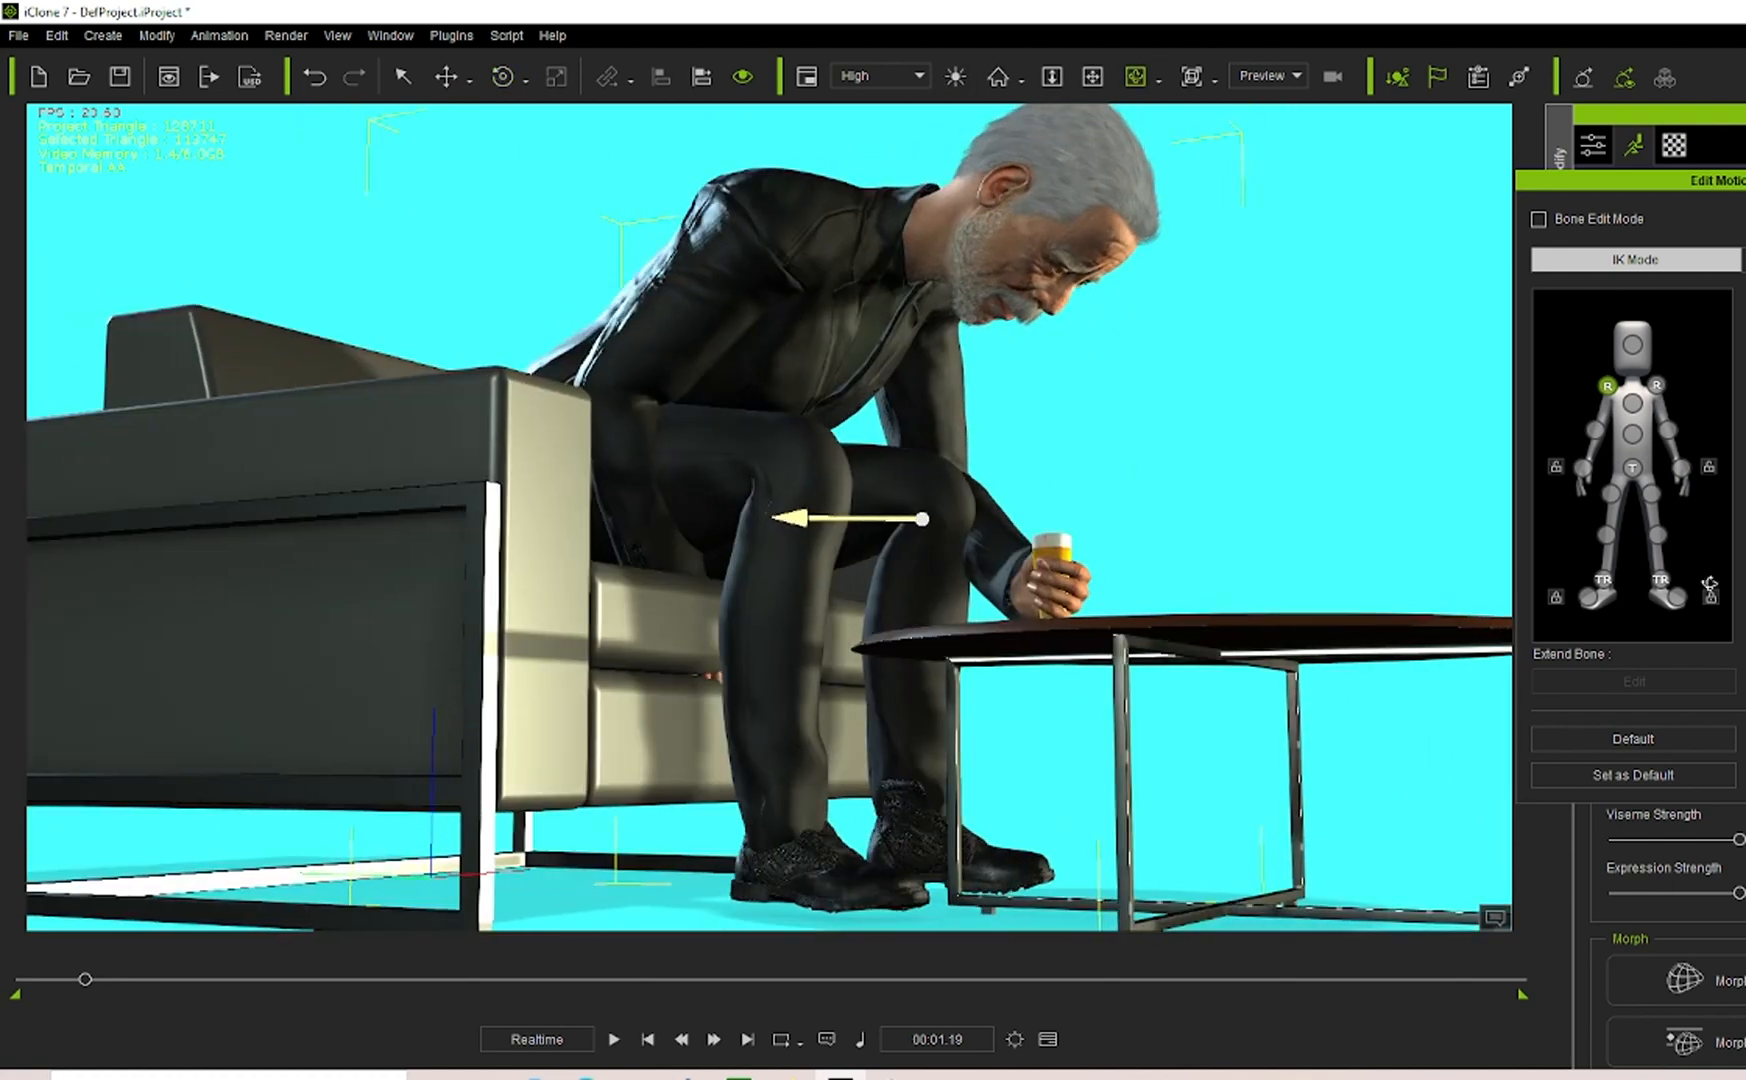
pyautogui.click(1595, 430)
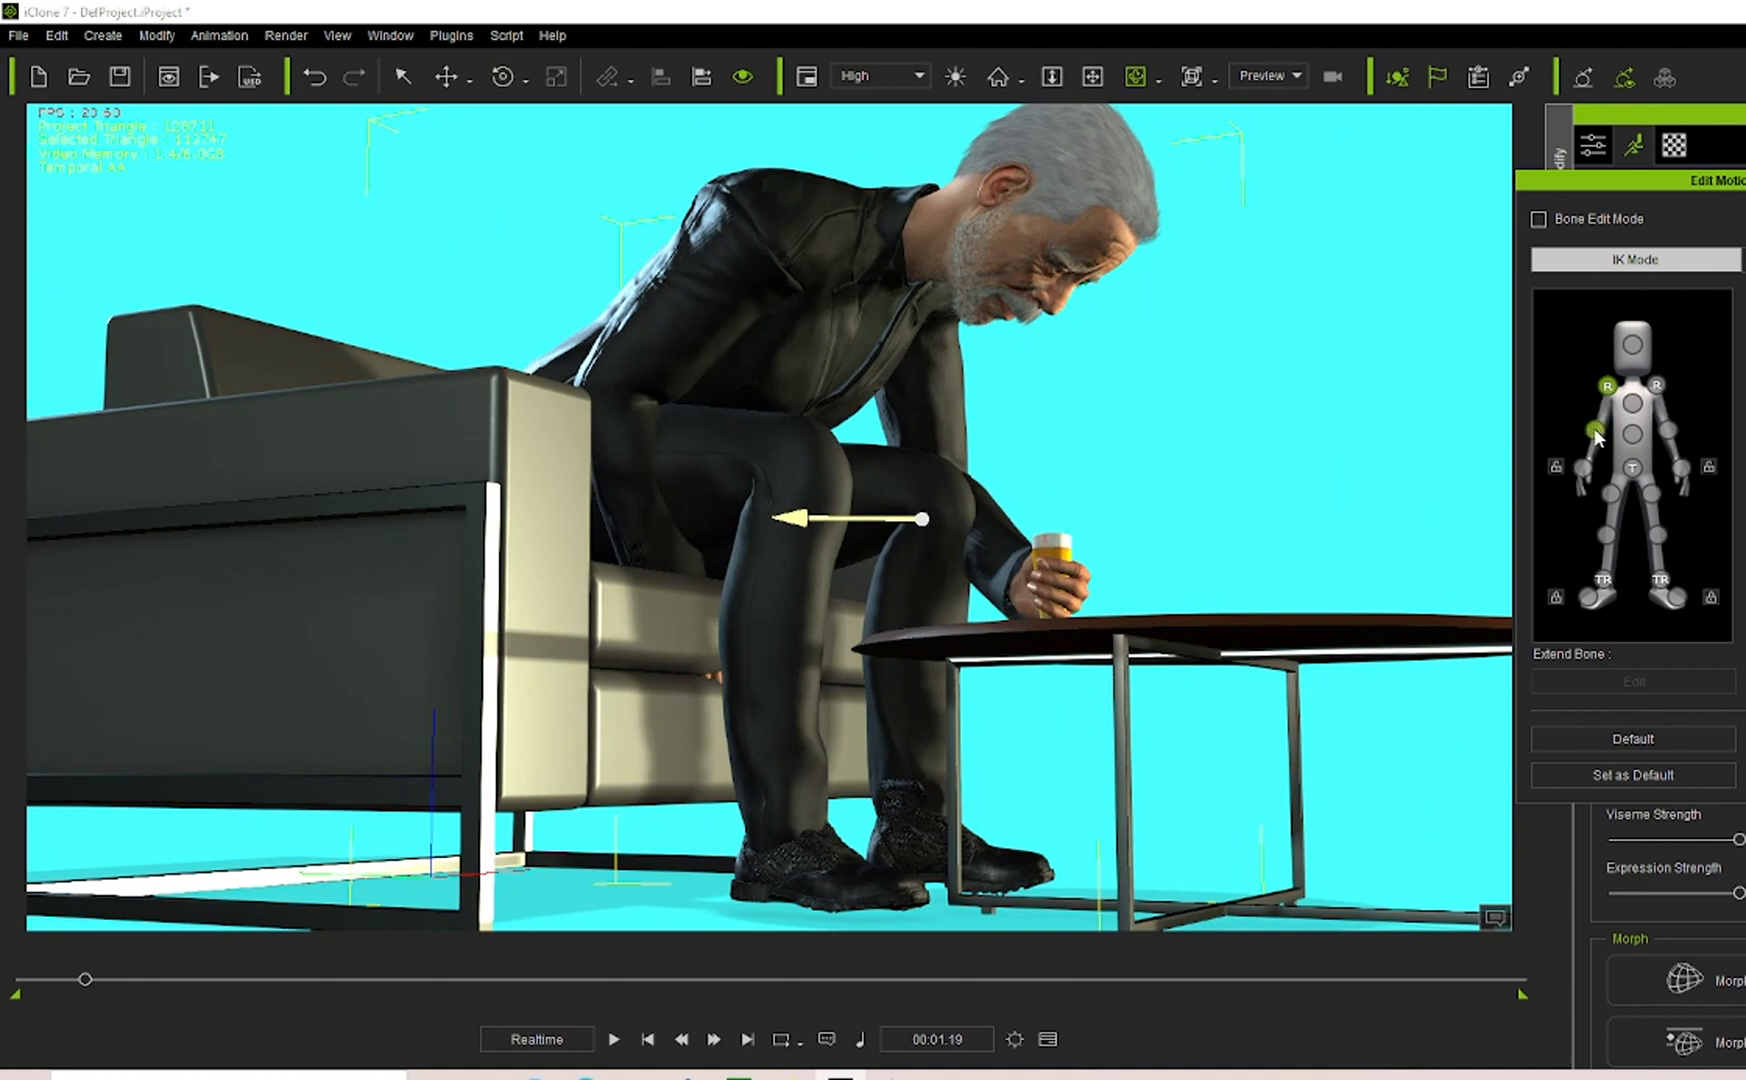
pyautogui.click(503, 78)
pyautogui.moveTo(718, 433); pyautogui.dragTo(760, 372)
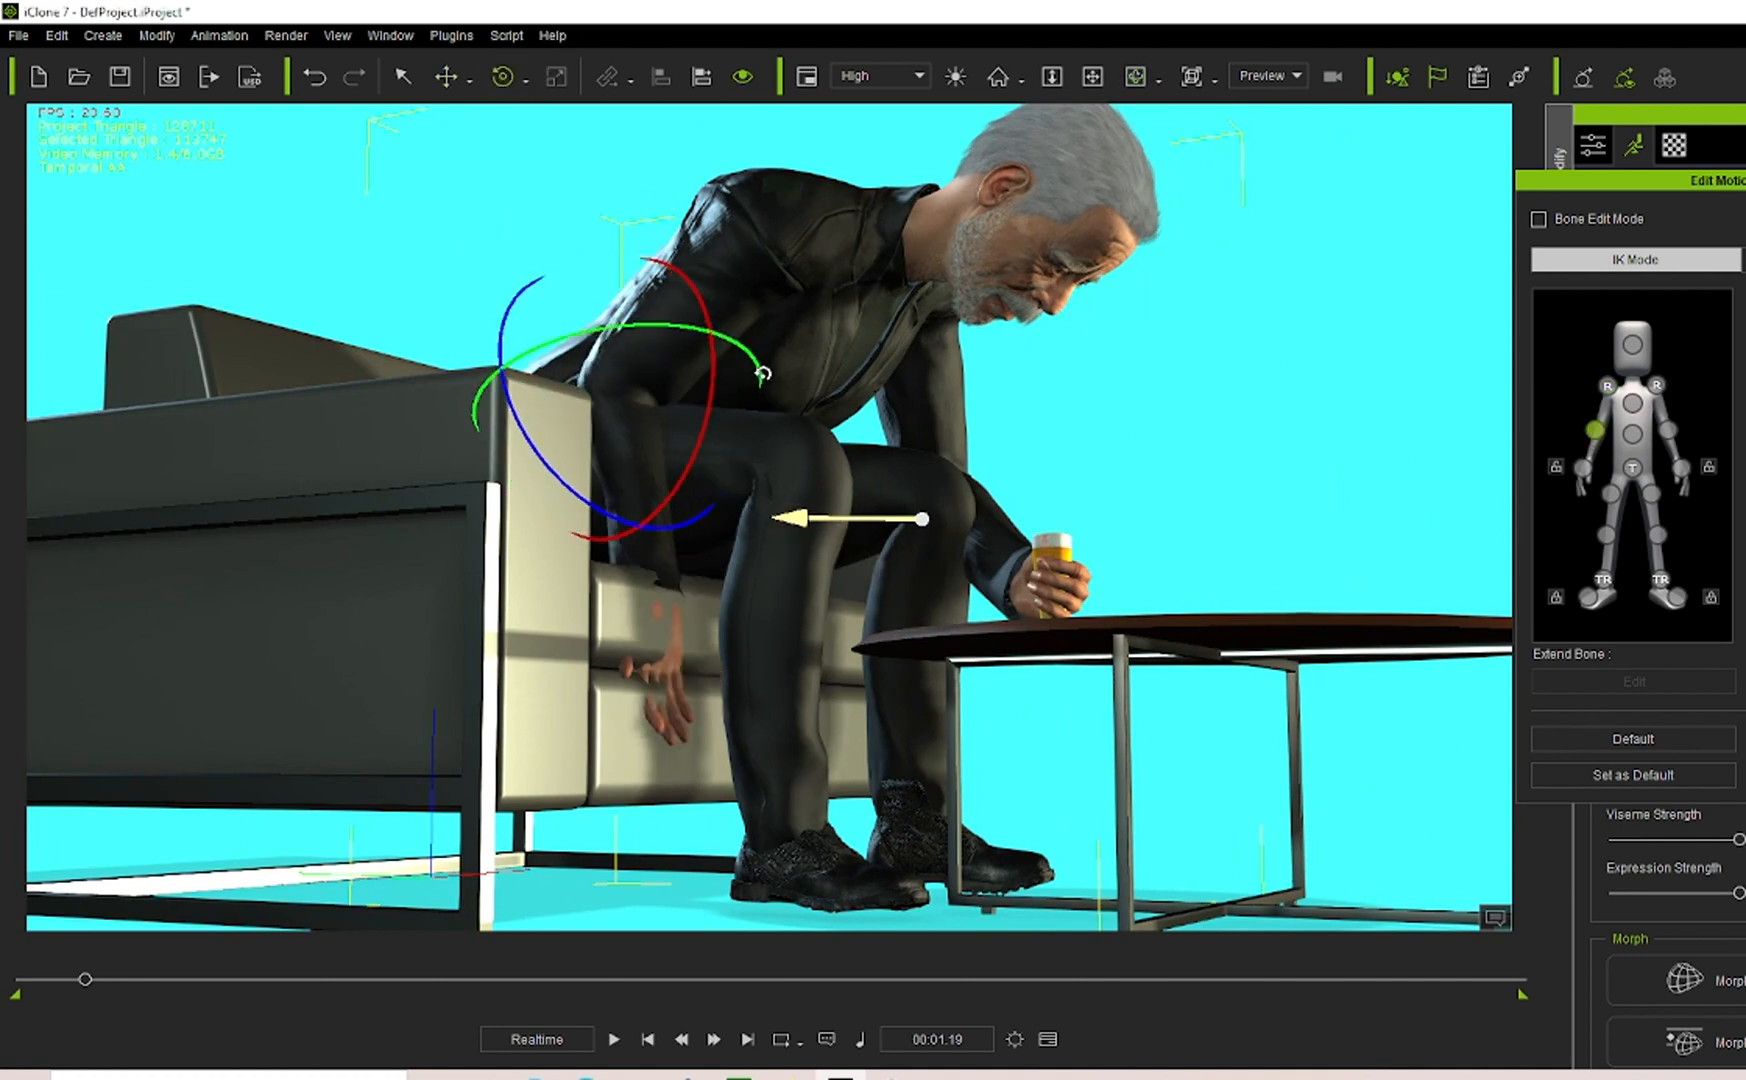
pyautogui.click(315, 77)
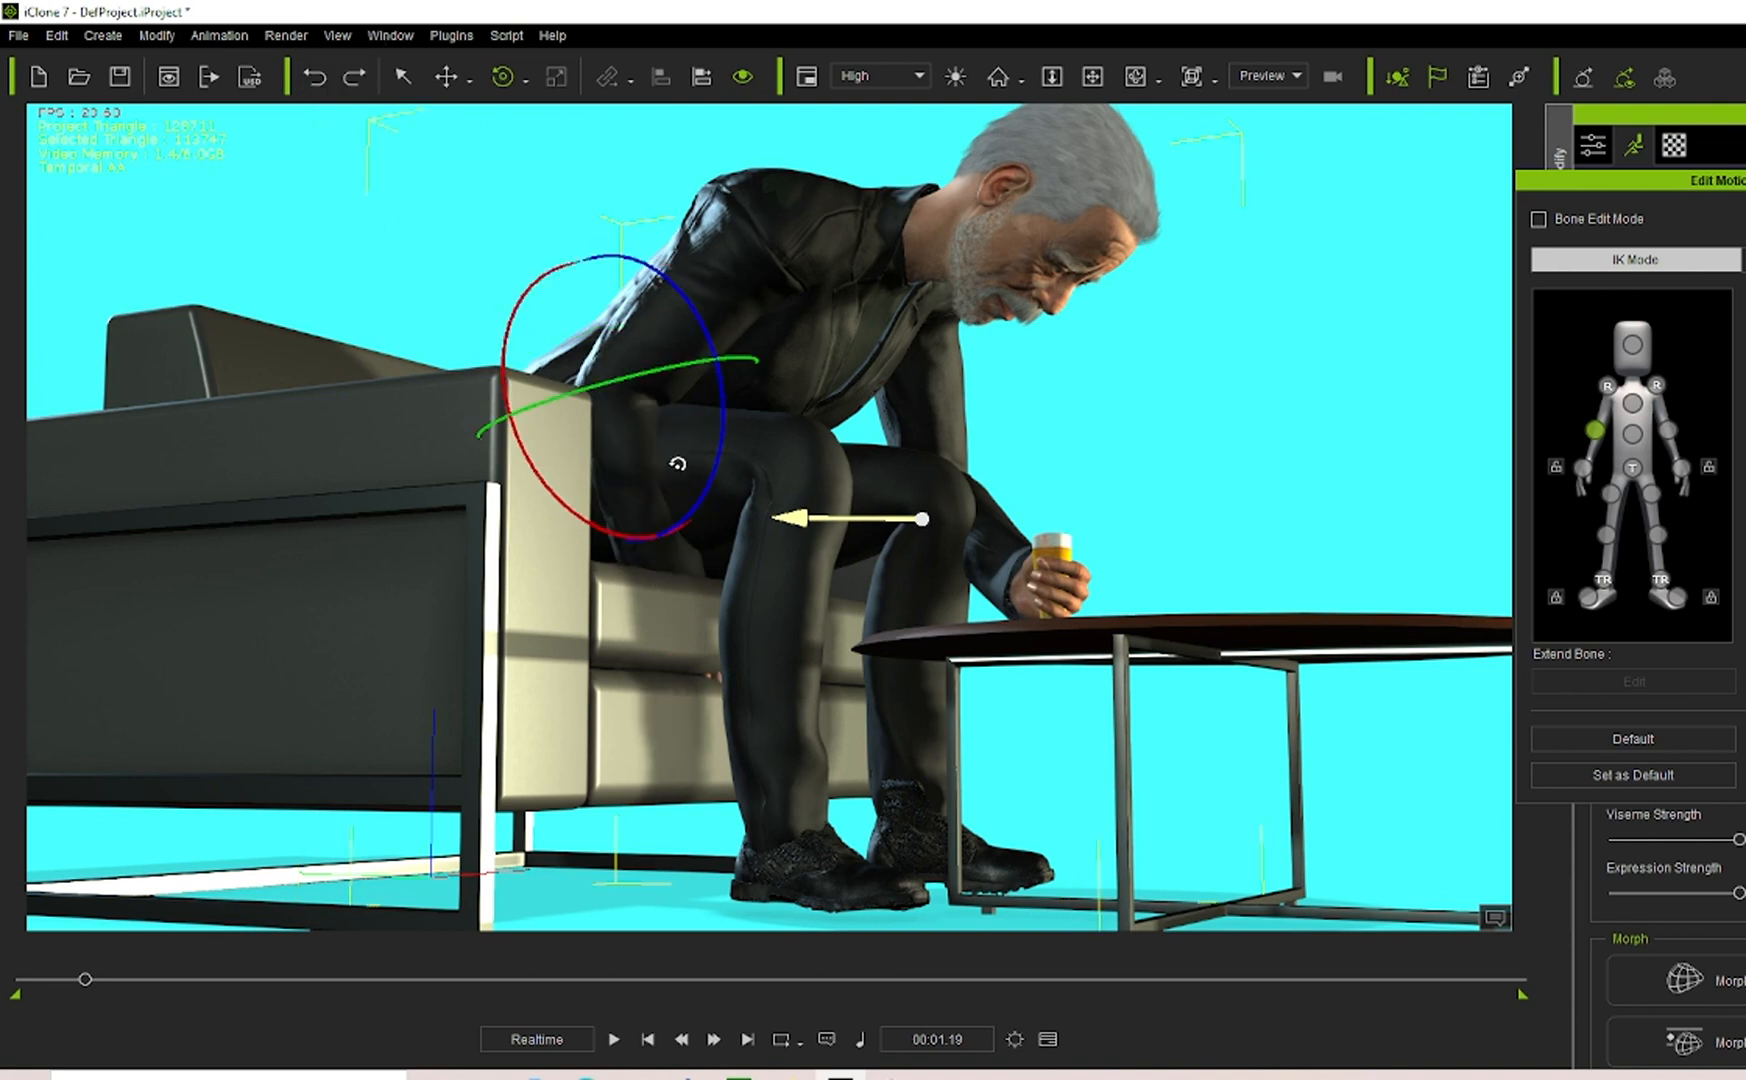
# Swing the right upper arm back and outward, and bend the right forearm forward so the hand reaches over the right knee.
pyautogui.moveTo(720, 441); pyautogui.dragTo(755, 386)
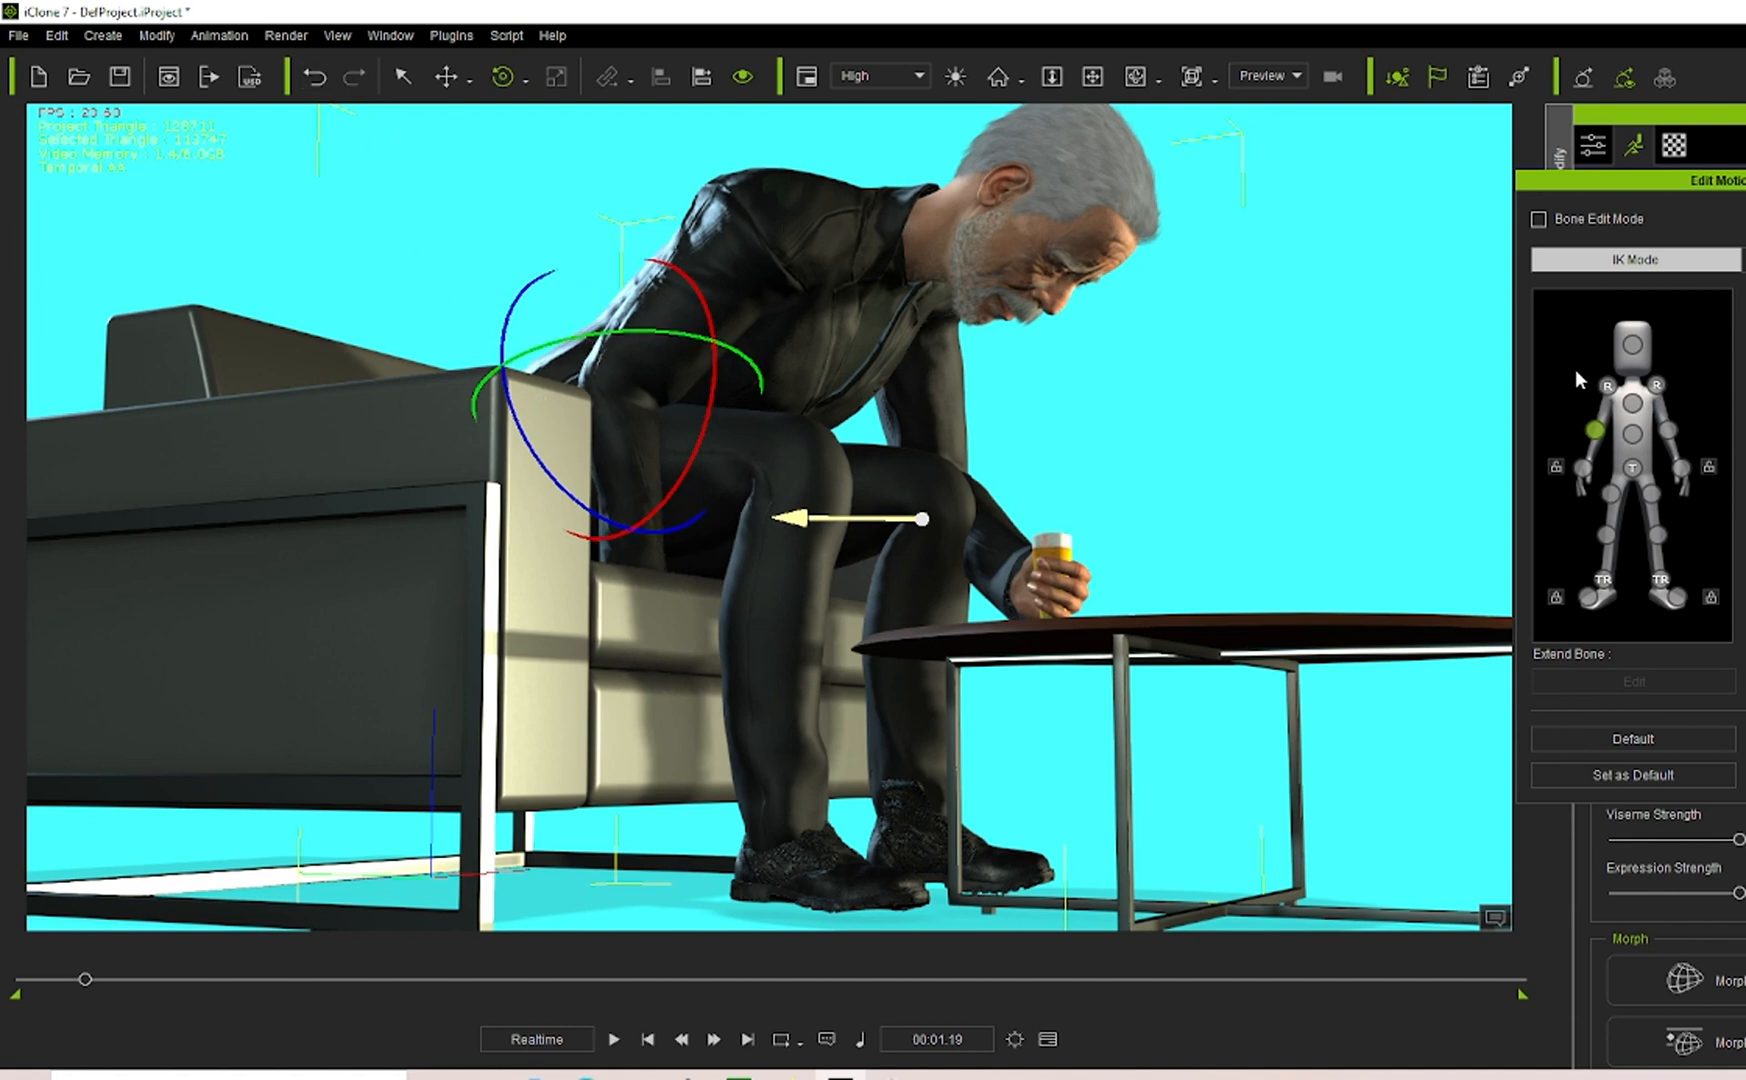
pyautogui.click(1606, 387)
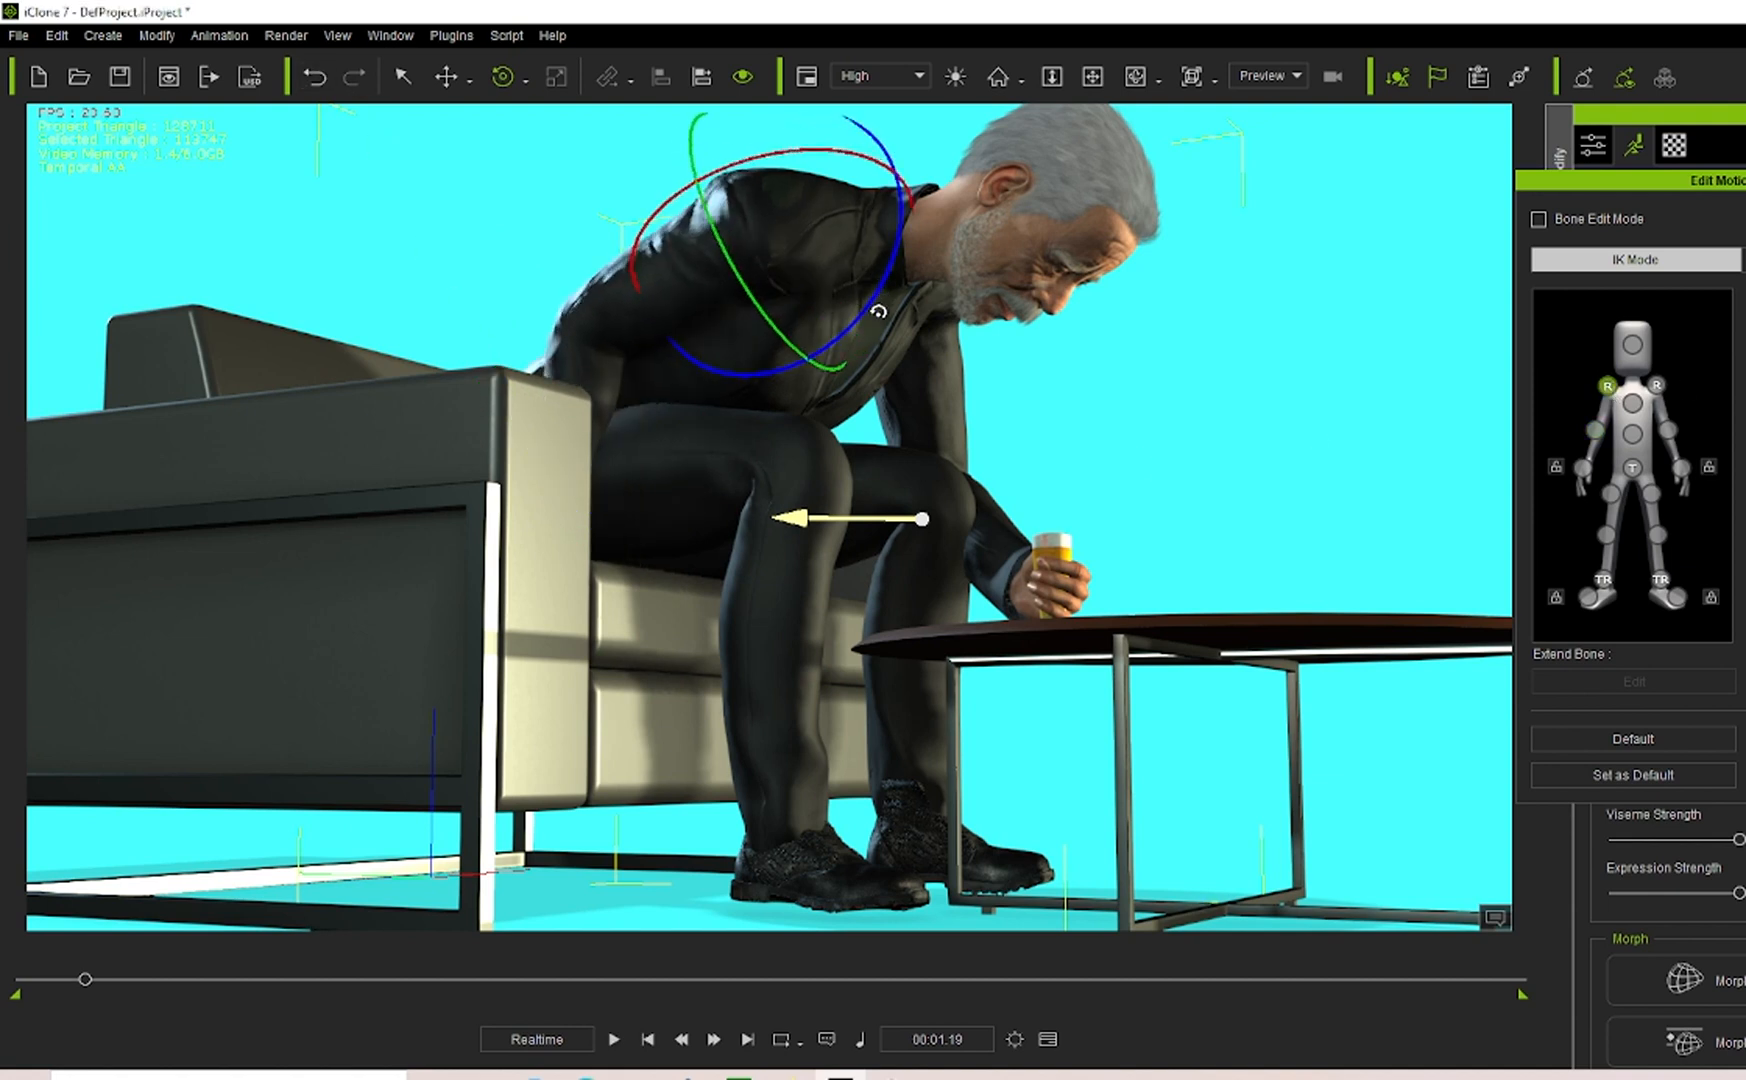
pyautogui.click(1597, 432)
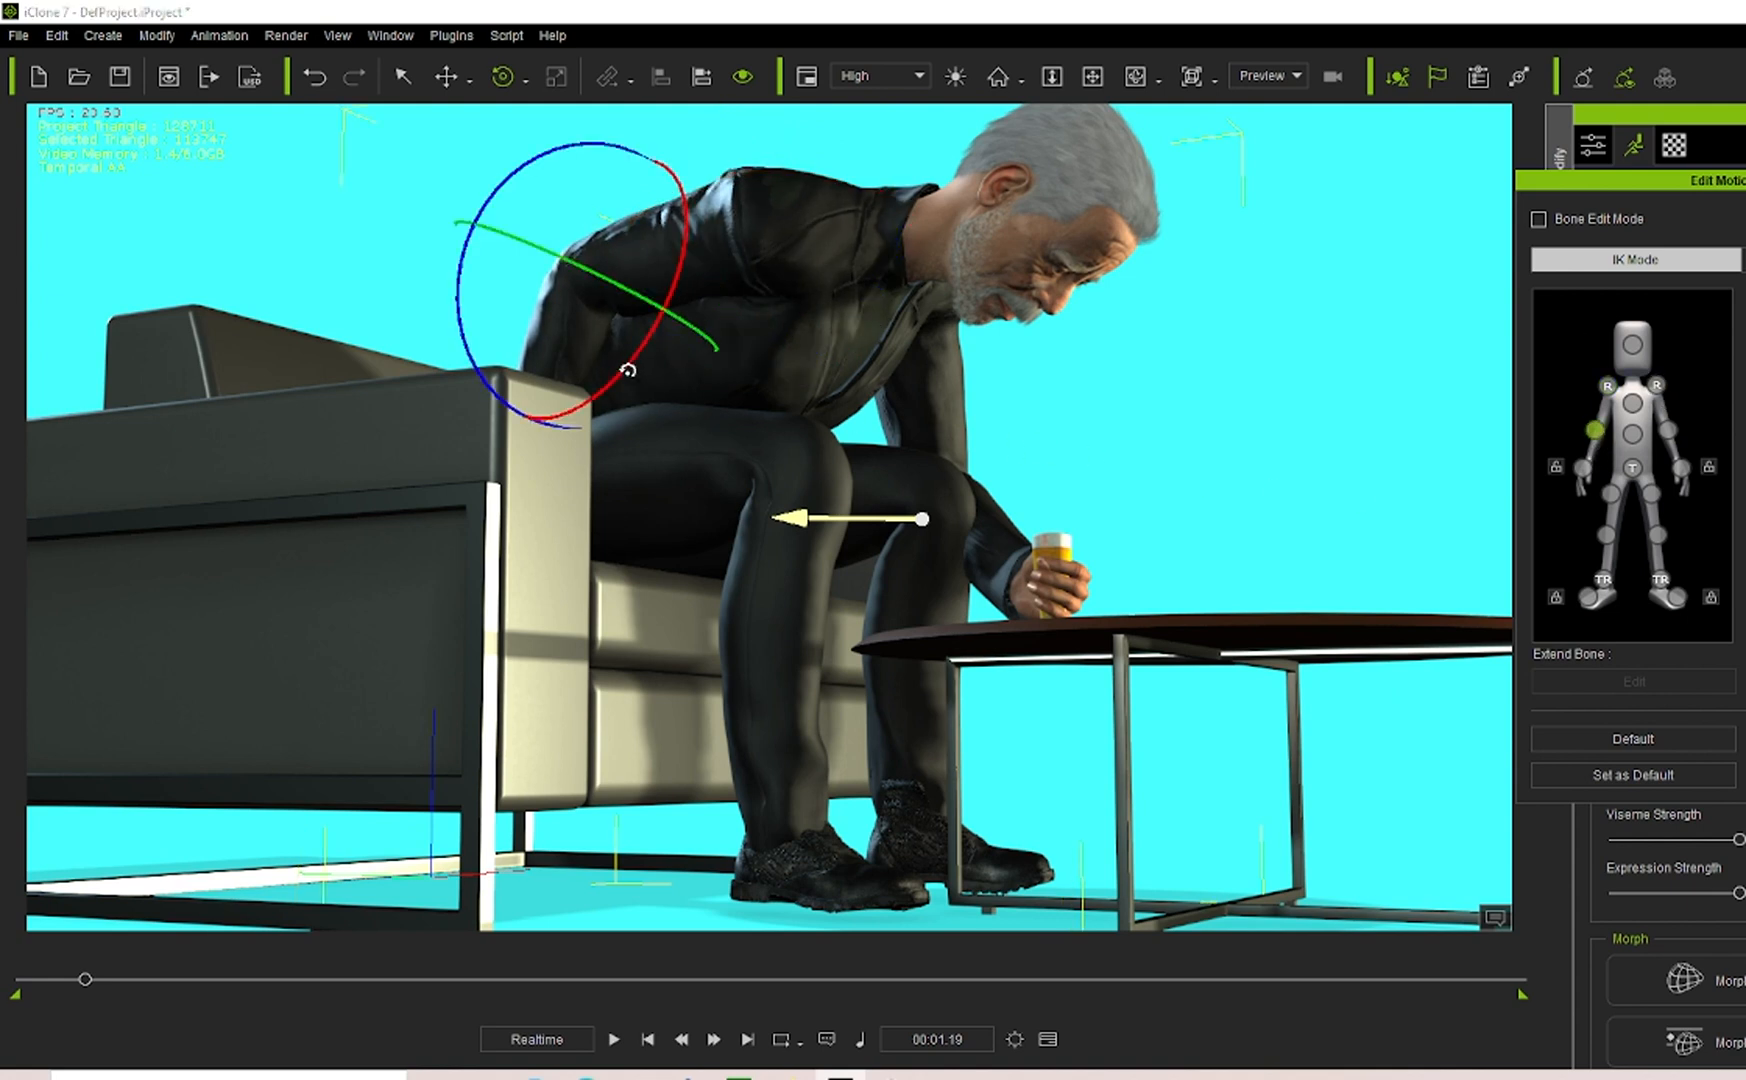
pyautogui.moveTo(677, 335); pyautogui.dragTo(797, 239)
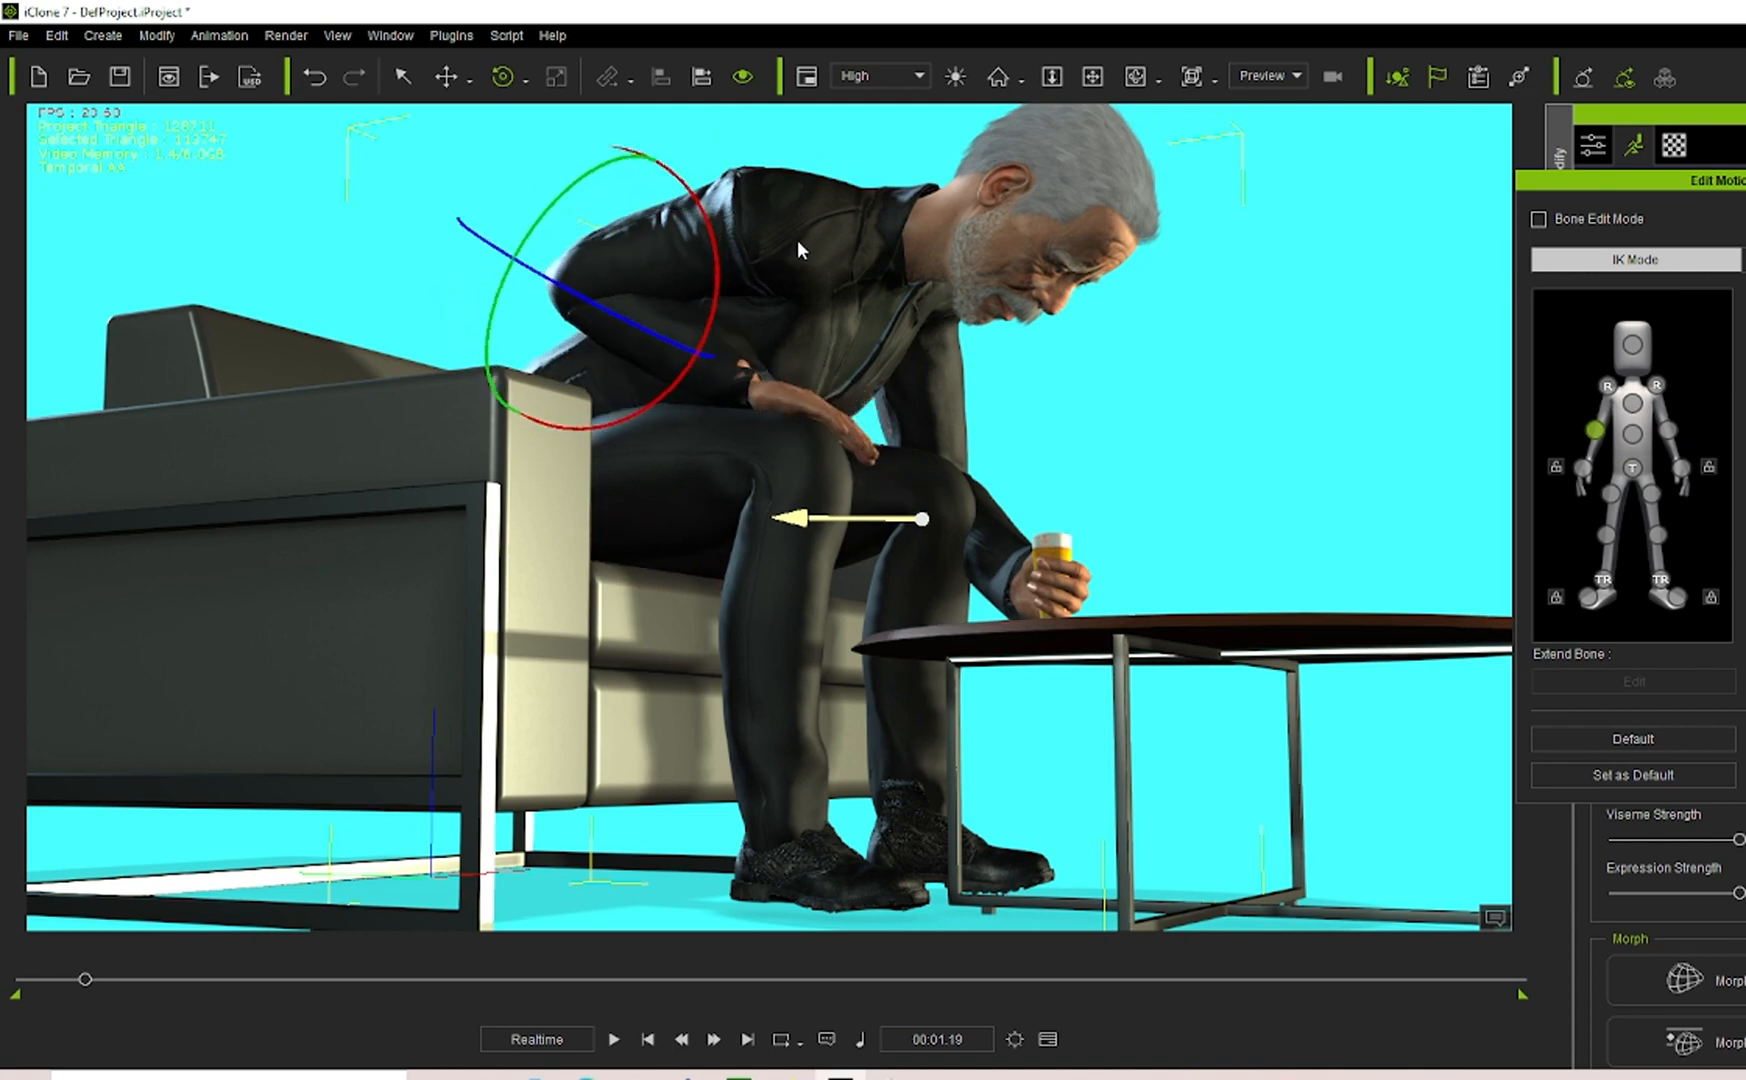
# Try another rotation of the right forearm with the man seen from the front, and undo it.
pyautogui.click(1135, 76)
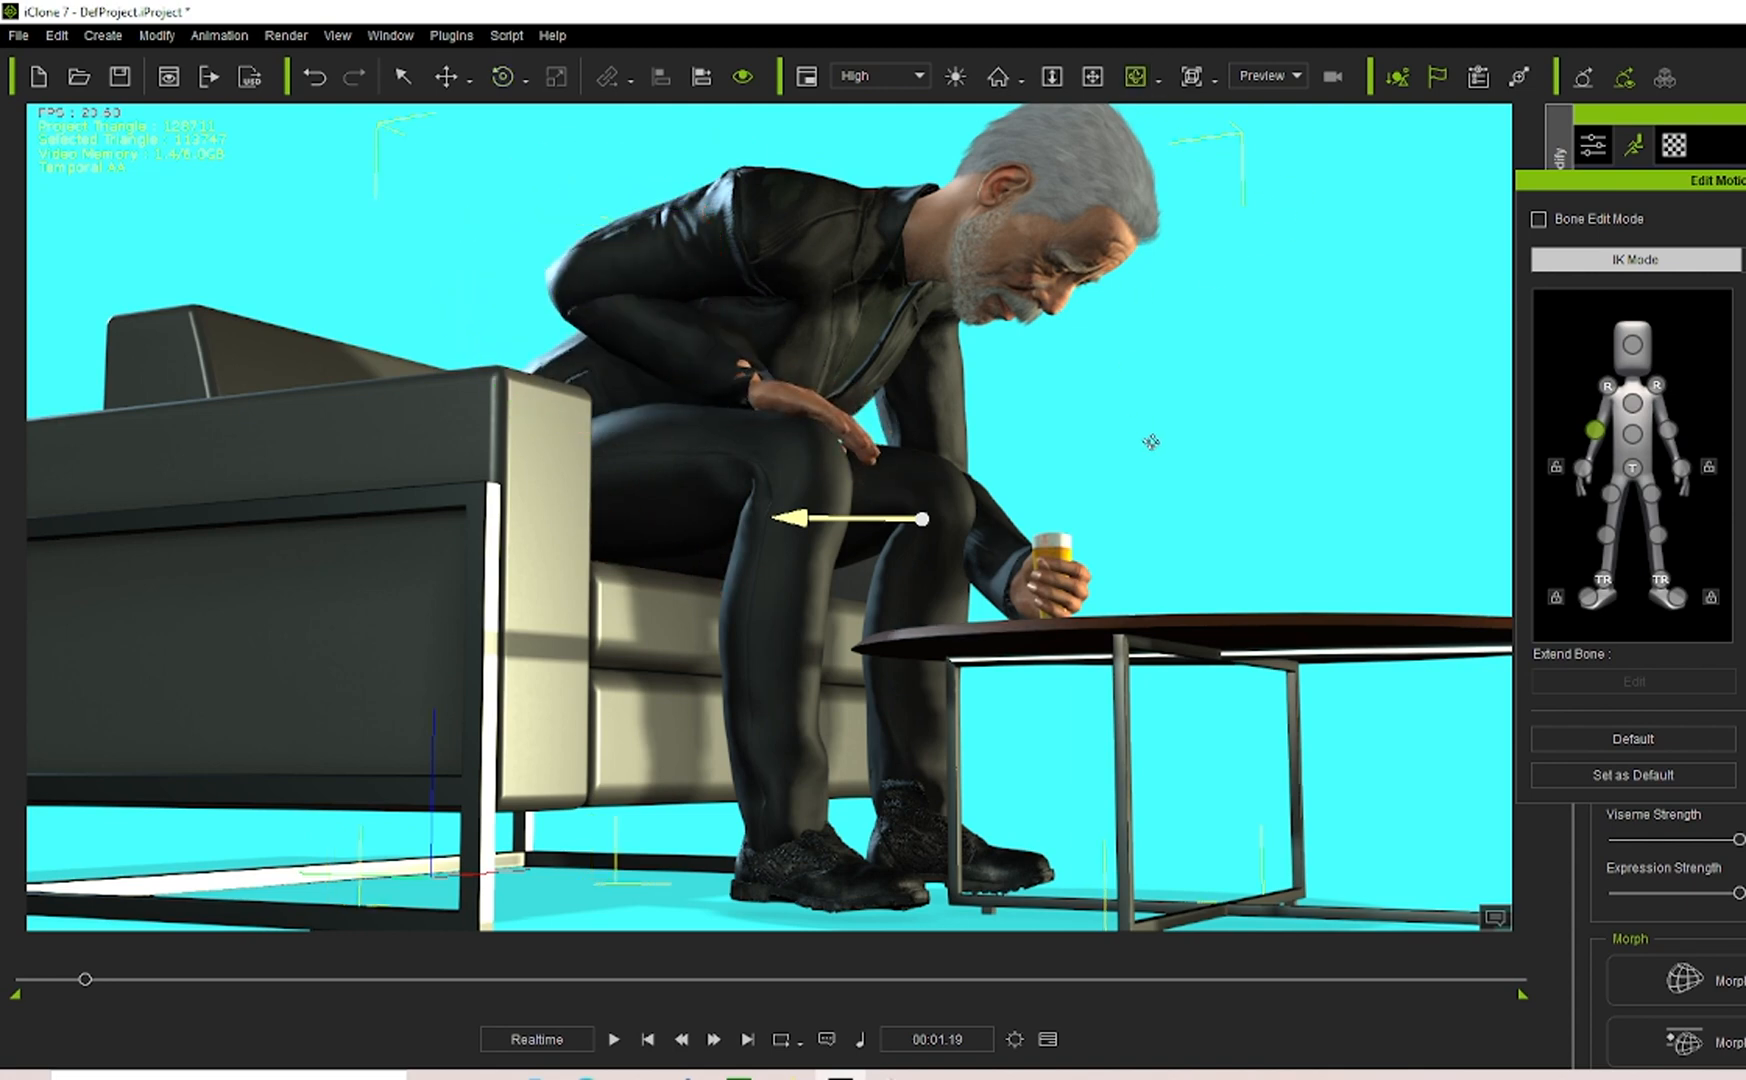
pyautogui.moveTo(1310, 420); pyautogui.dragTo(881, 444)
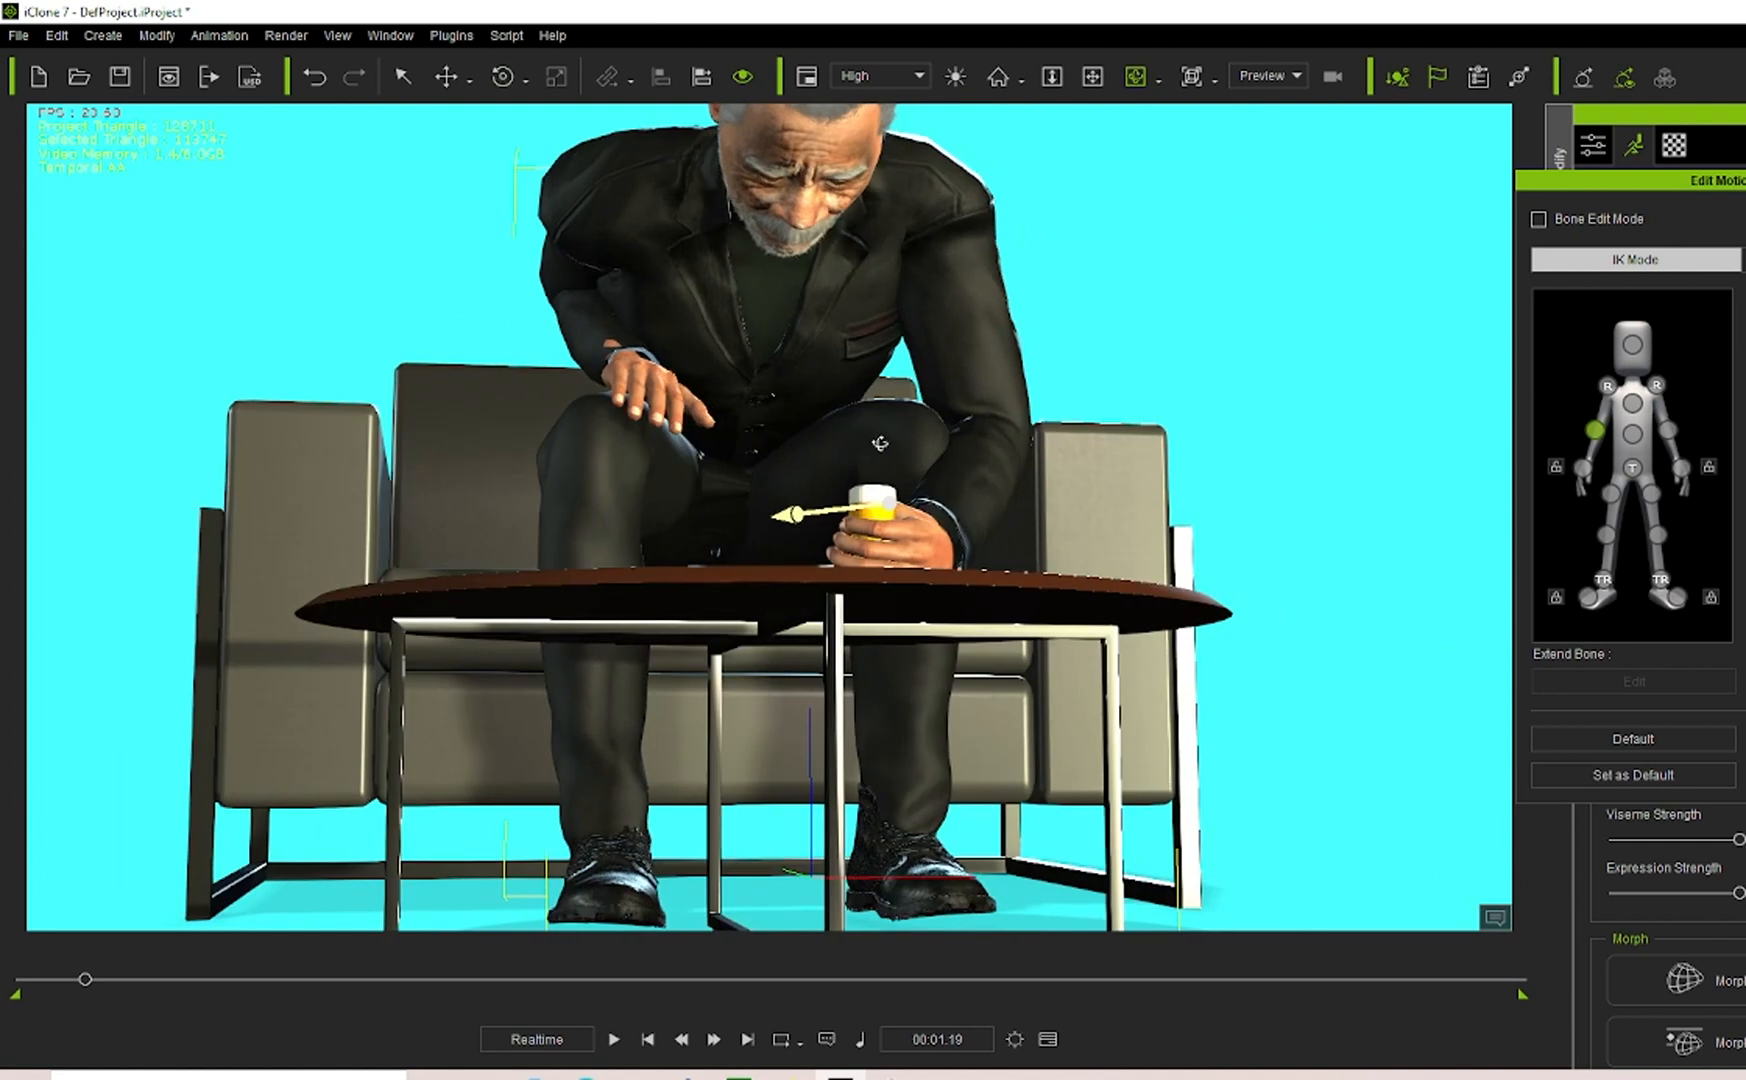
pyautogui.click(1594, 428)
pyautogui.press('e')
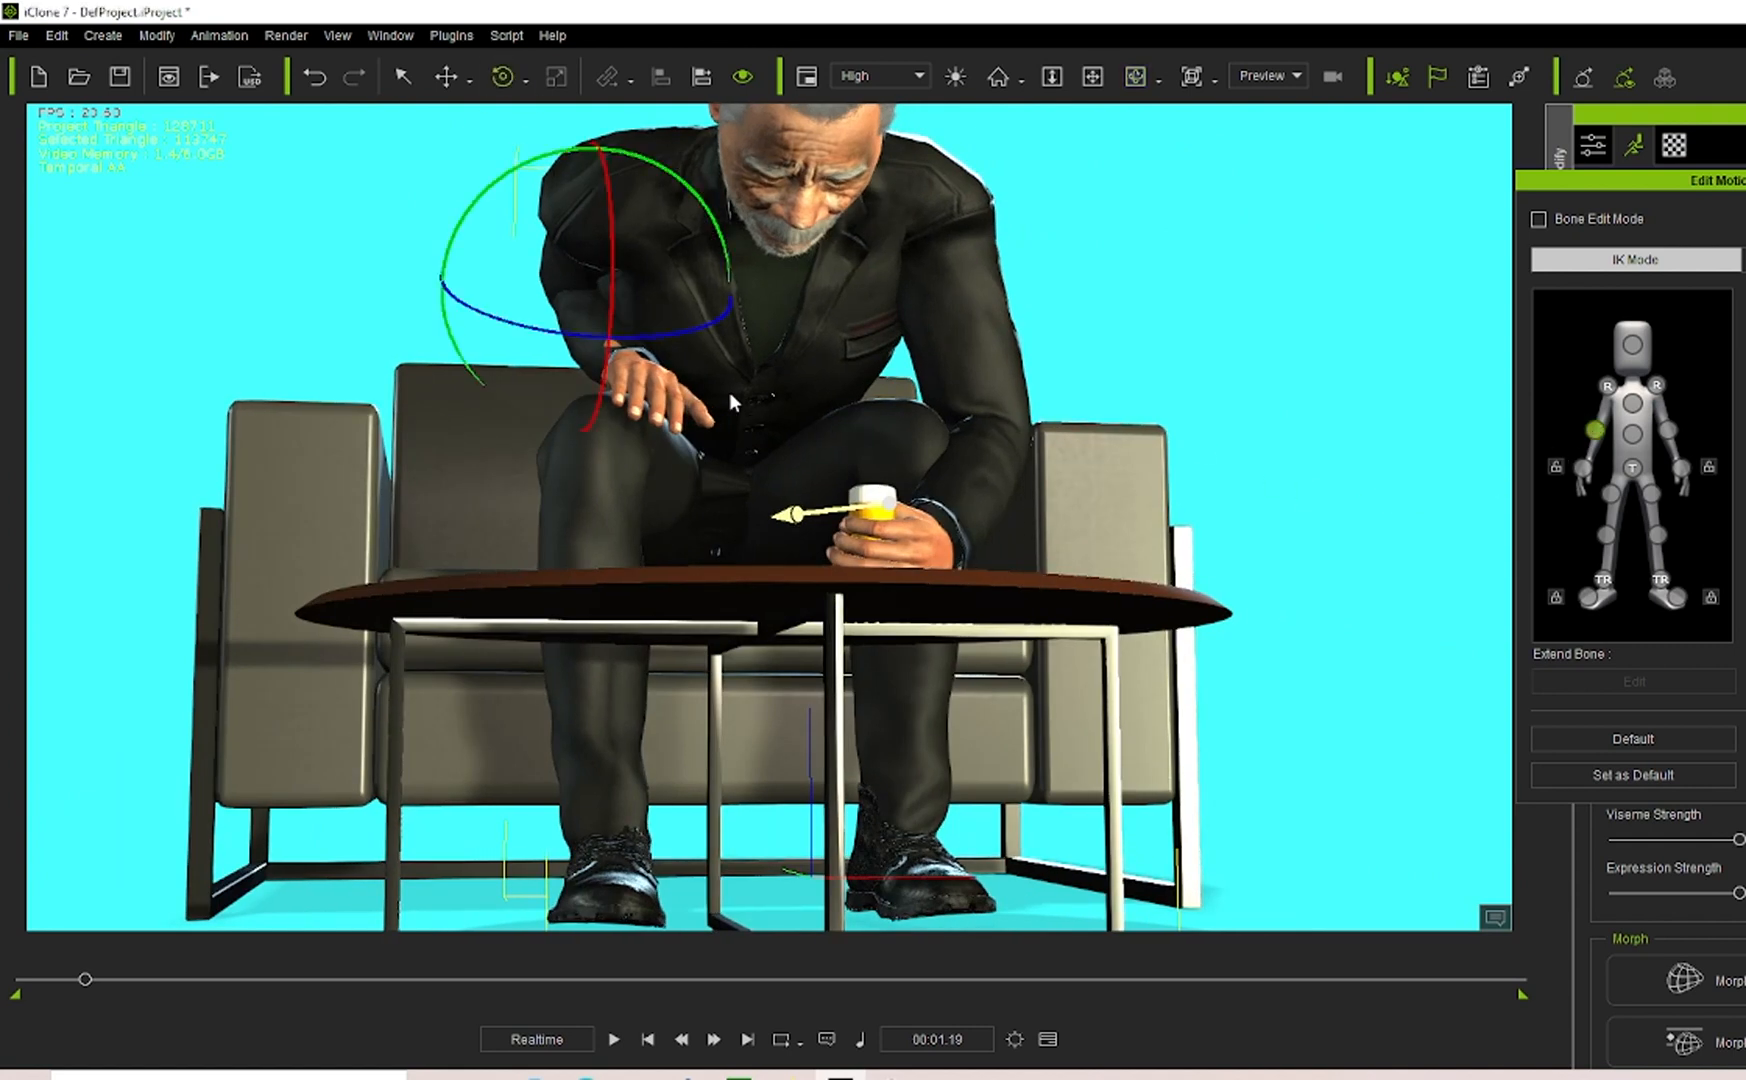
pyautogui.moveTo(699, 328); pyautogui.dragTo(526, 143)
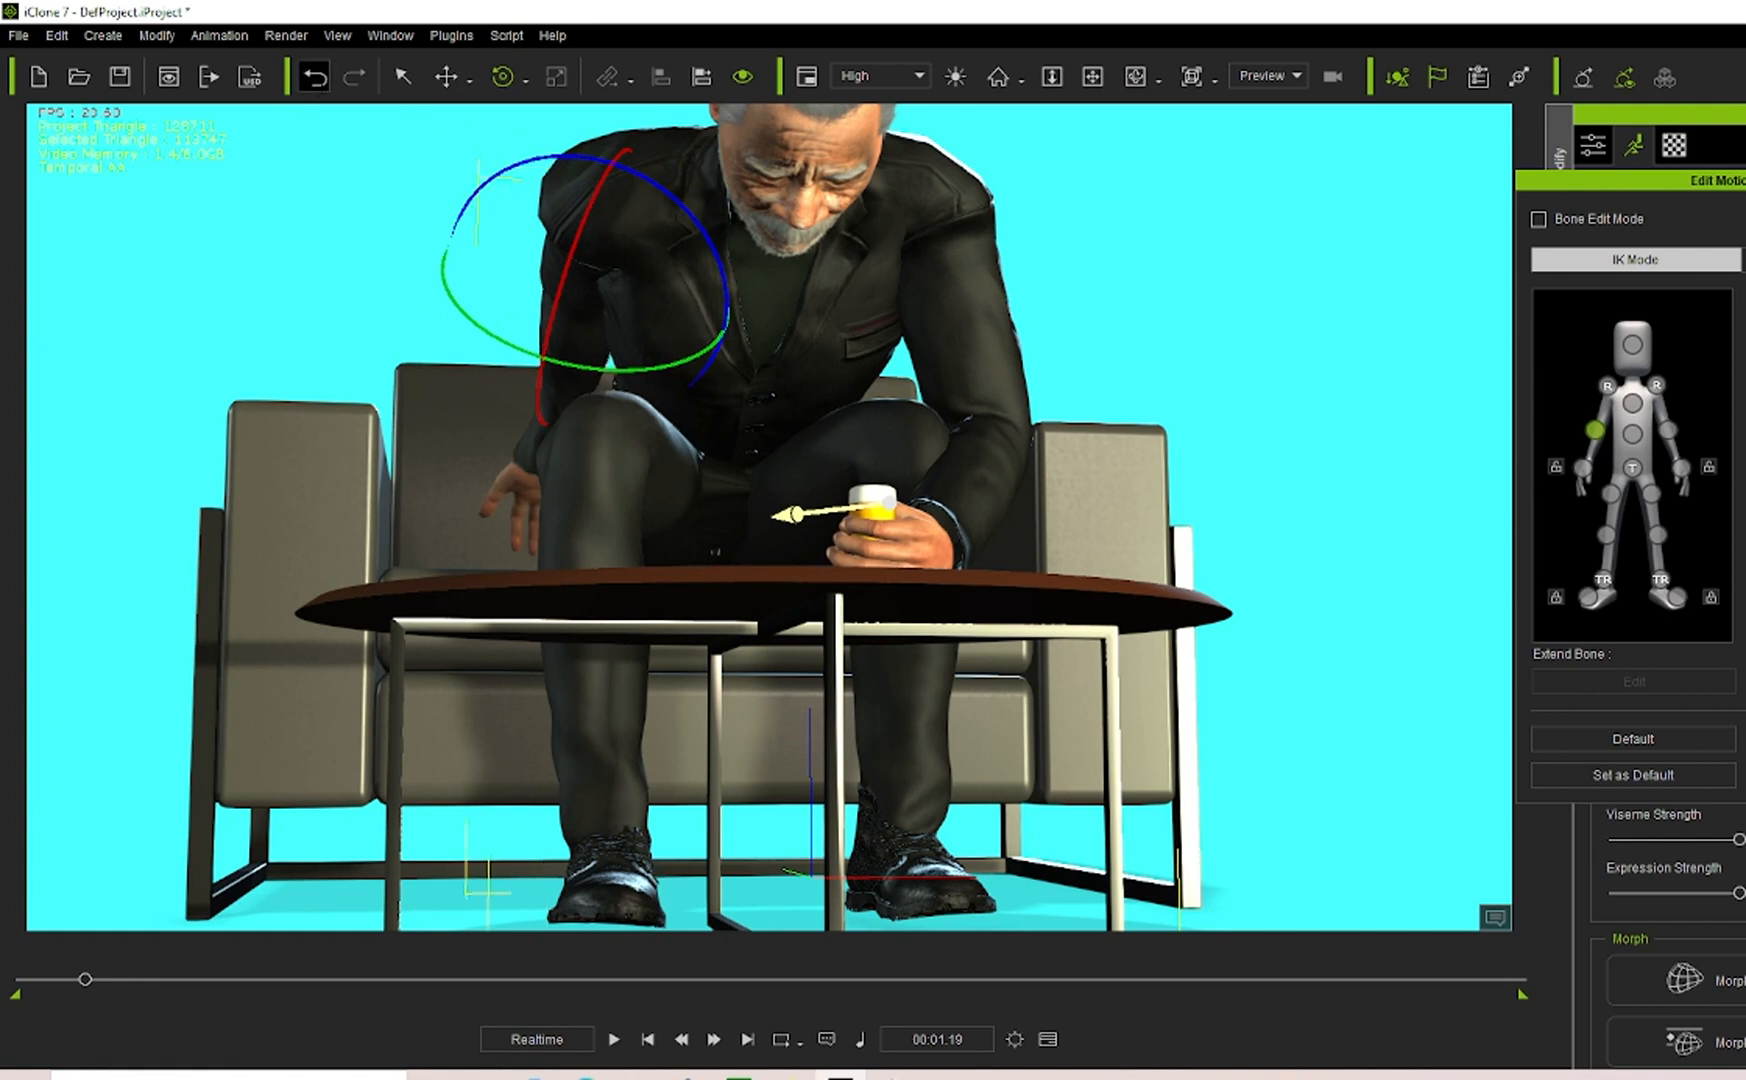
pyautogui.click(316, 78)
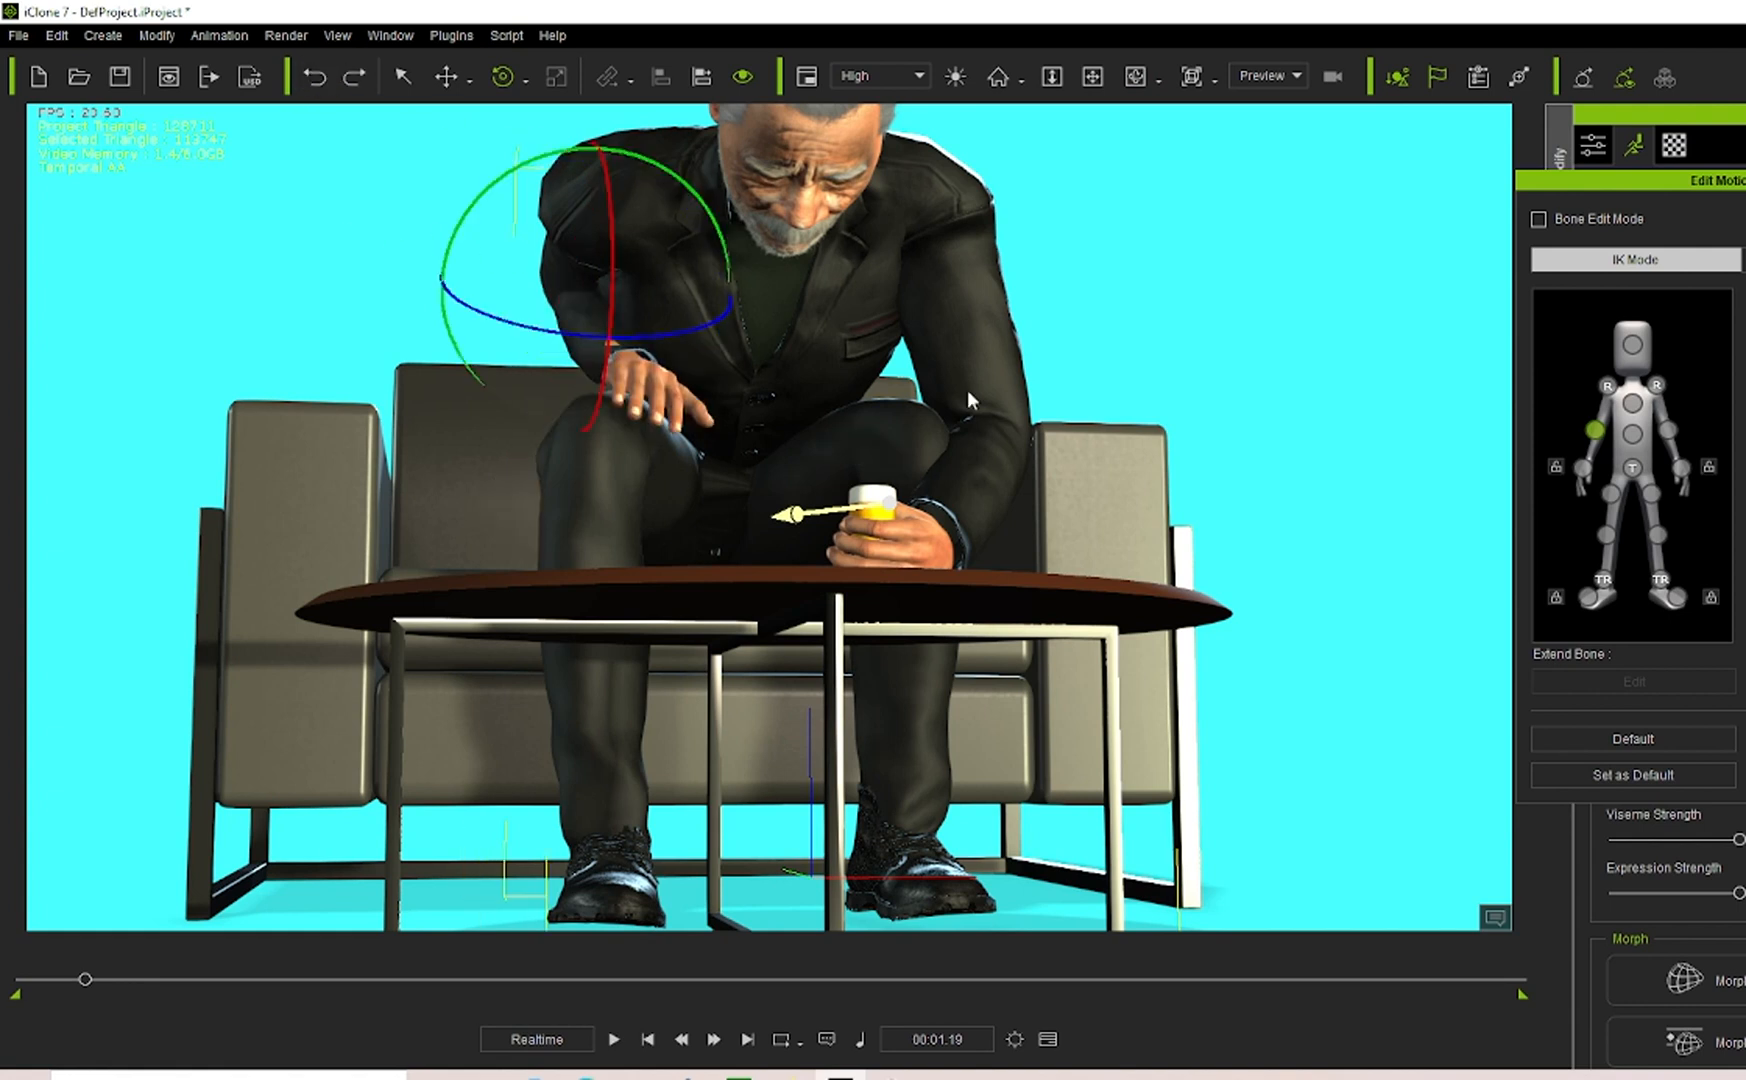
# Move the right hand sideways toward the outer side of the right knee.
pyautogui.click(1135, 77)
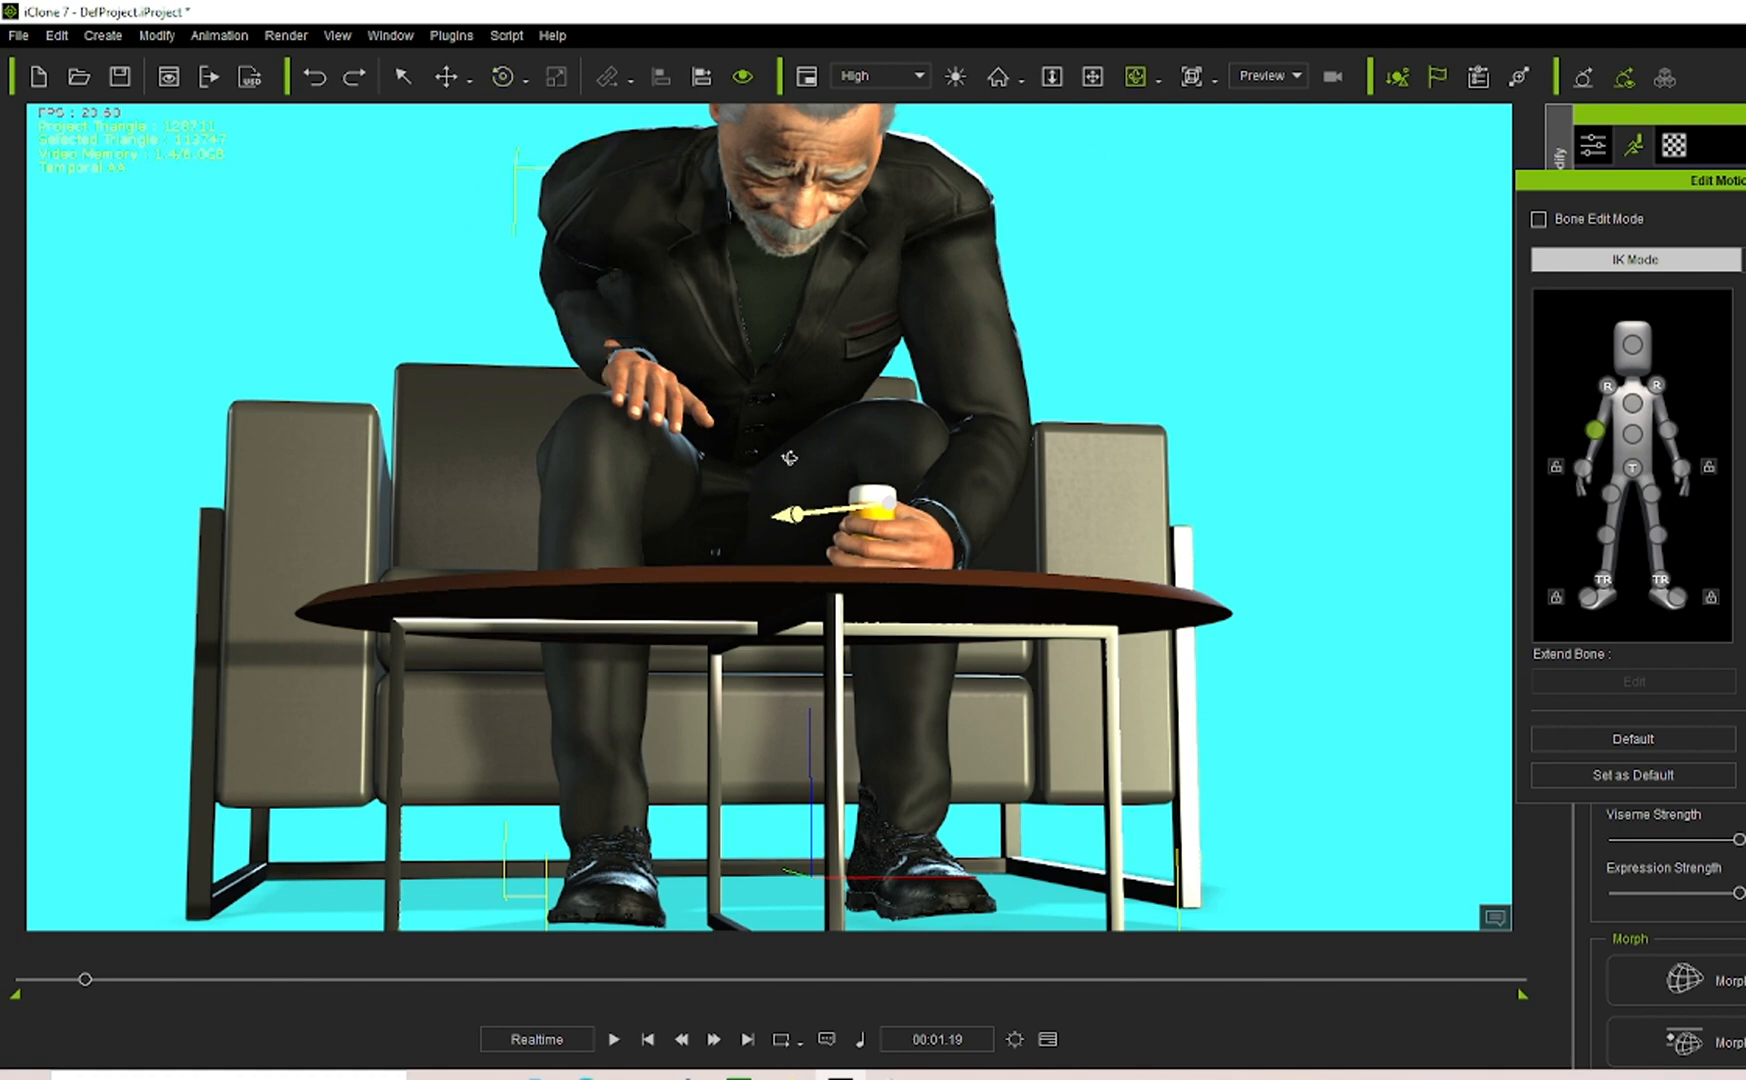
pyautogui.moveTo(789, 458); pyautogui.dragTo(1079, 450)
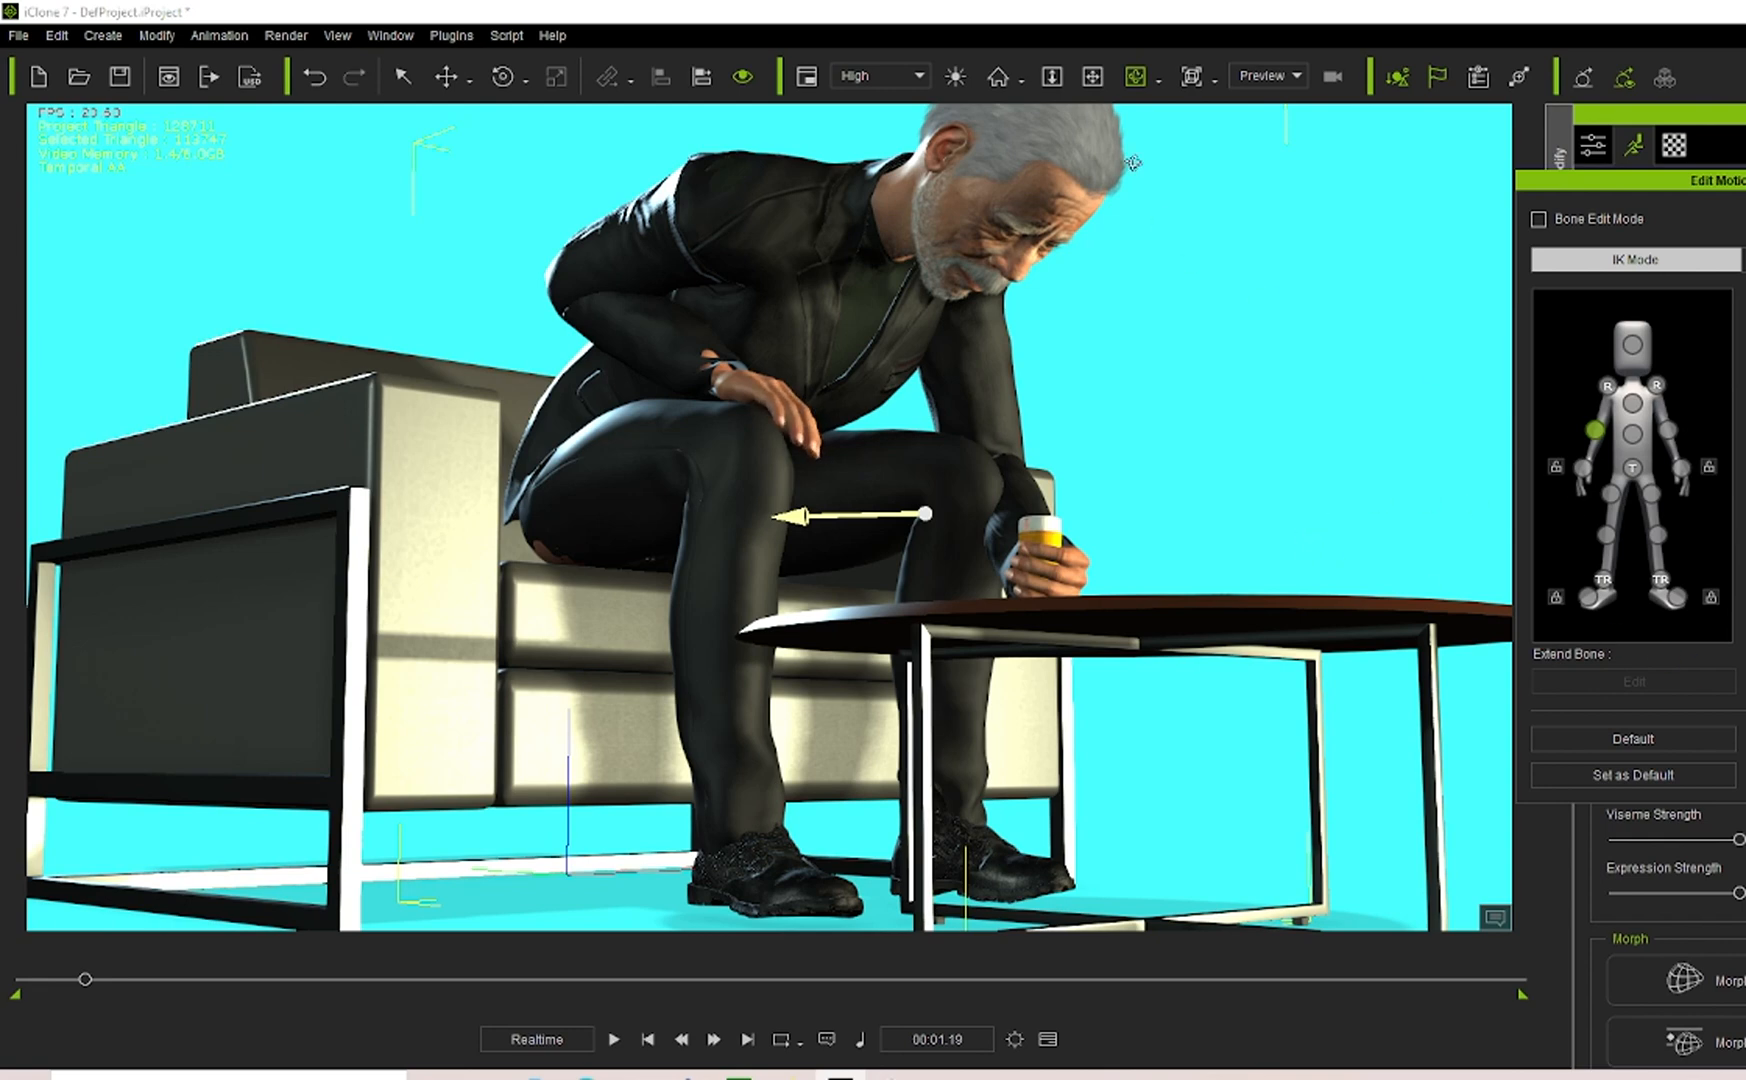
pyautogui.moveTo(1306, 371); pyautogui.dragTo(660, 440, button='right')
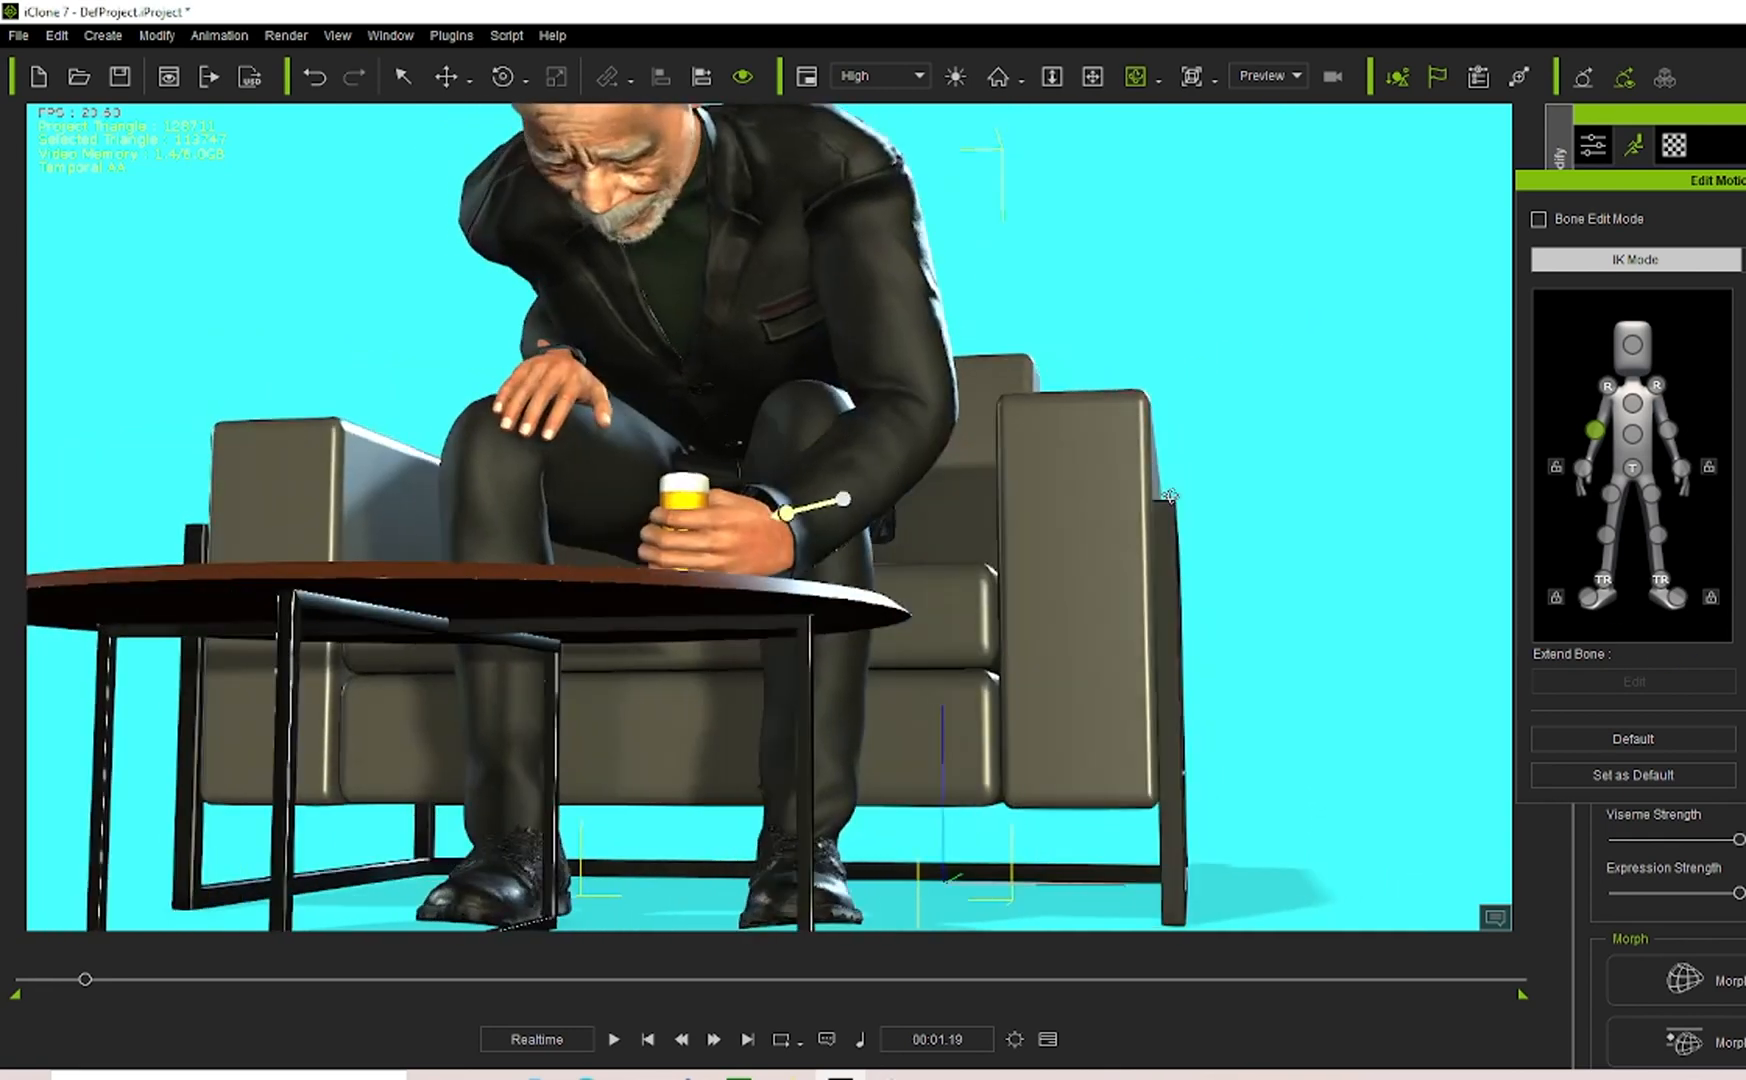
pyautogui.click(1583, 469)
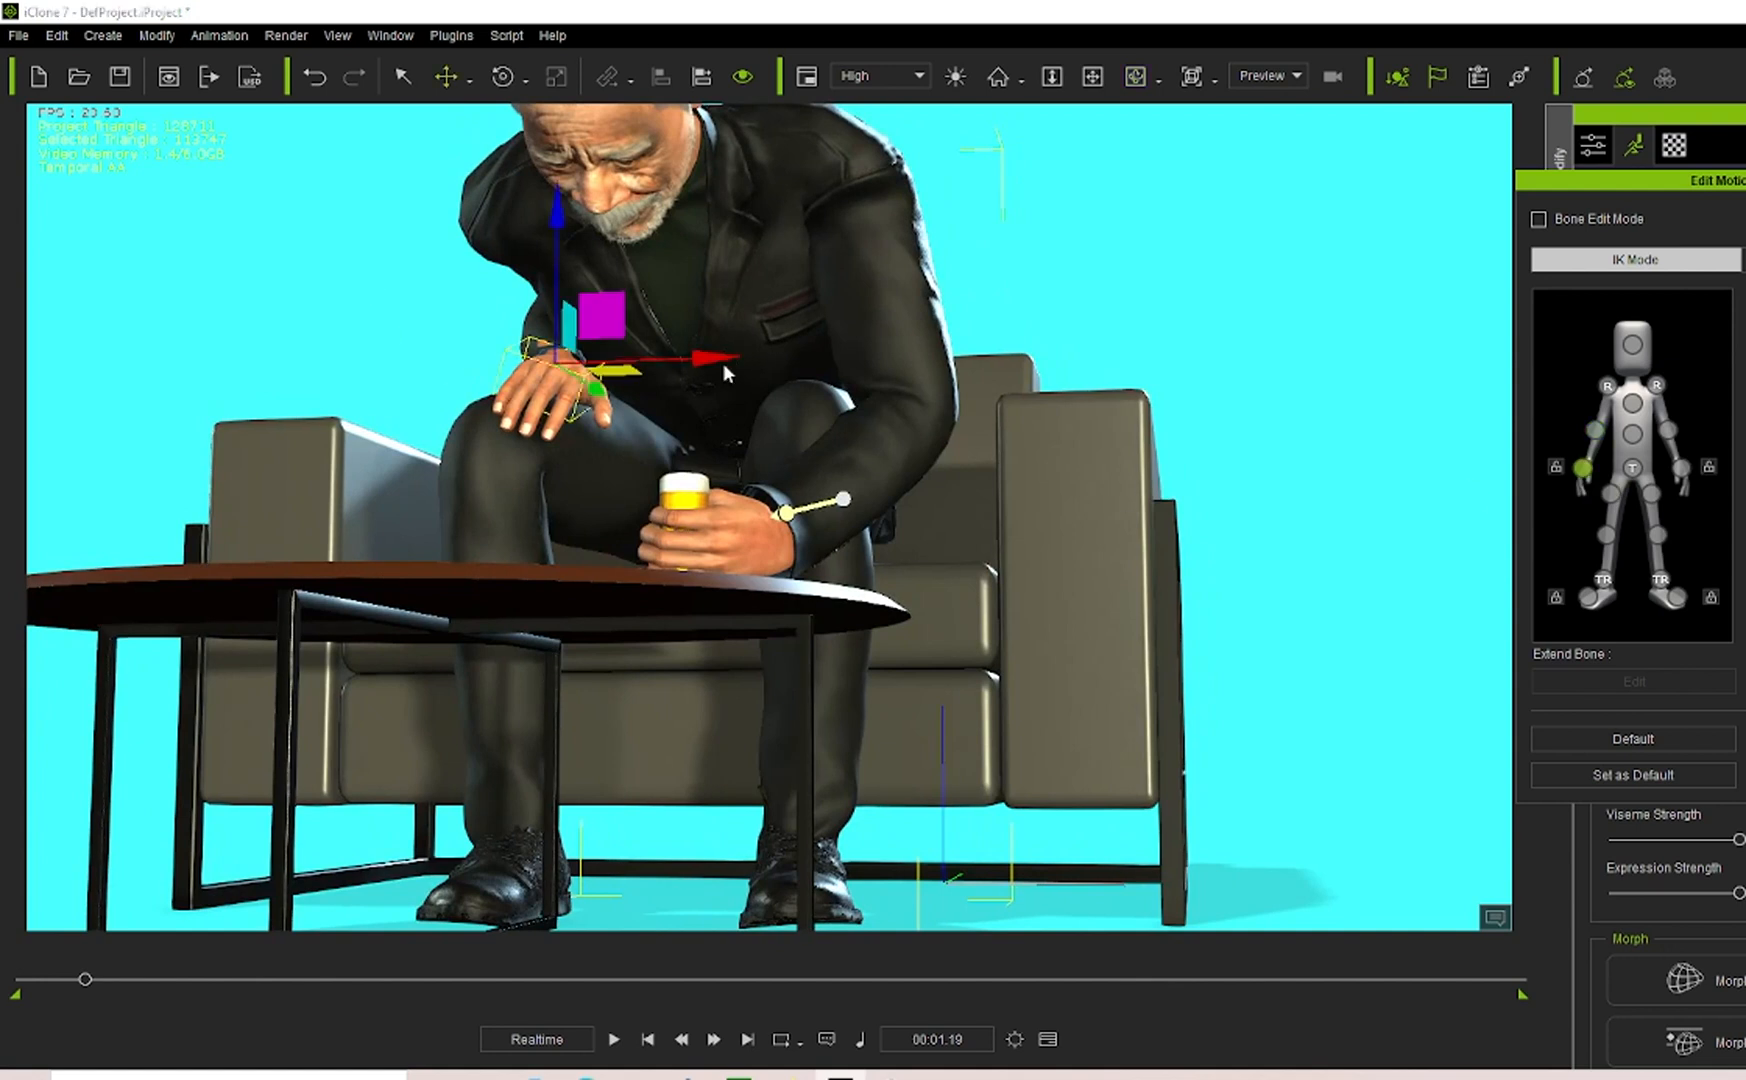
pyautogui.moveTo(724, 355); pyautogui.dragTo(684, 364)
# Rotate the right hand so its palm faces down with the fingers over the right knee, and shift it slightly farther outward.
pyautogui.click(1588, 476)
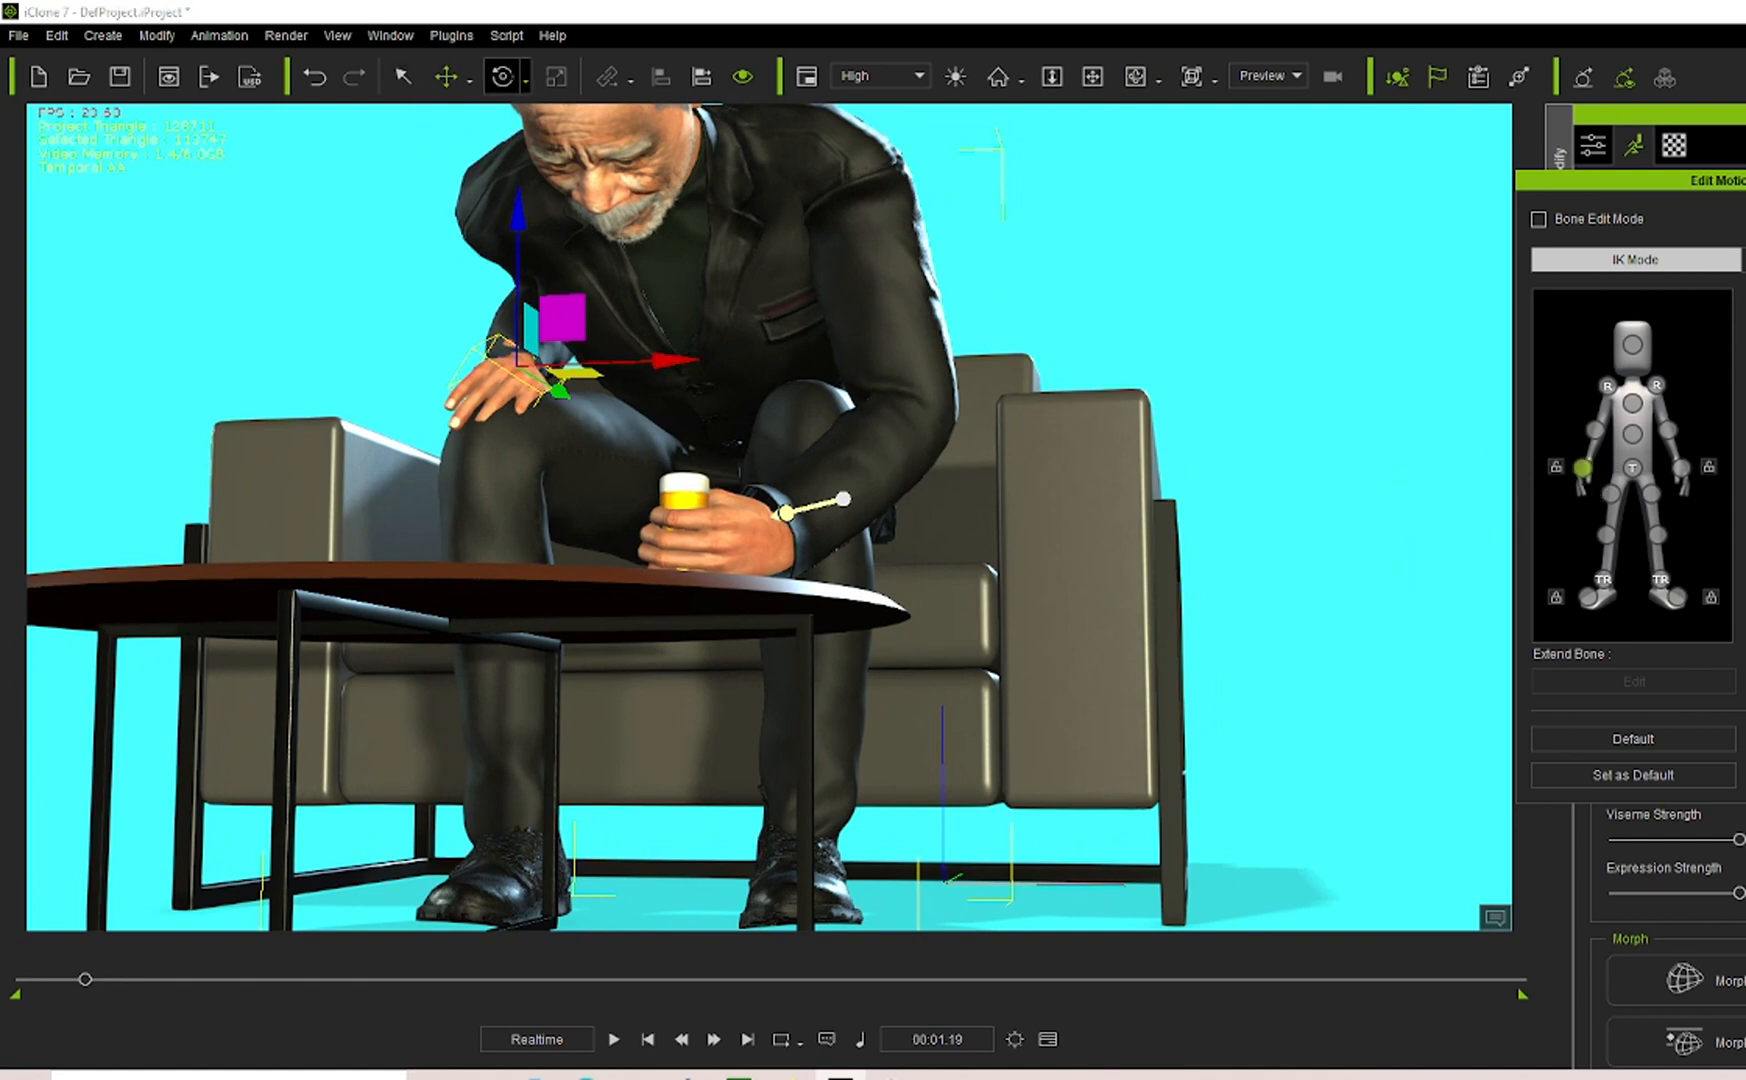
pyautogui.click(503, 76)
pyautogui.moveTo(491, 384); pyautogui.dragTo(503, 360)
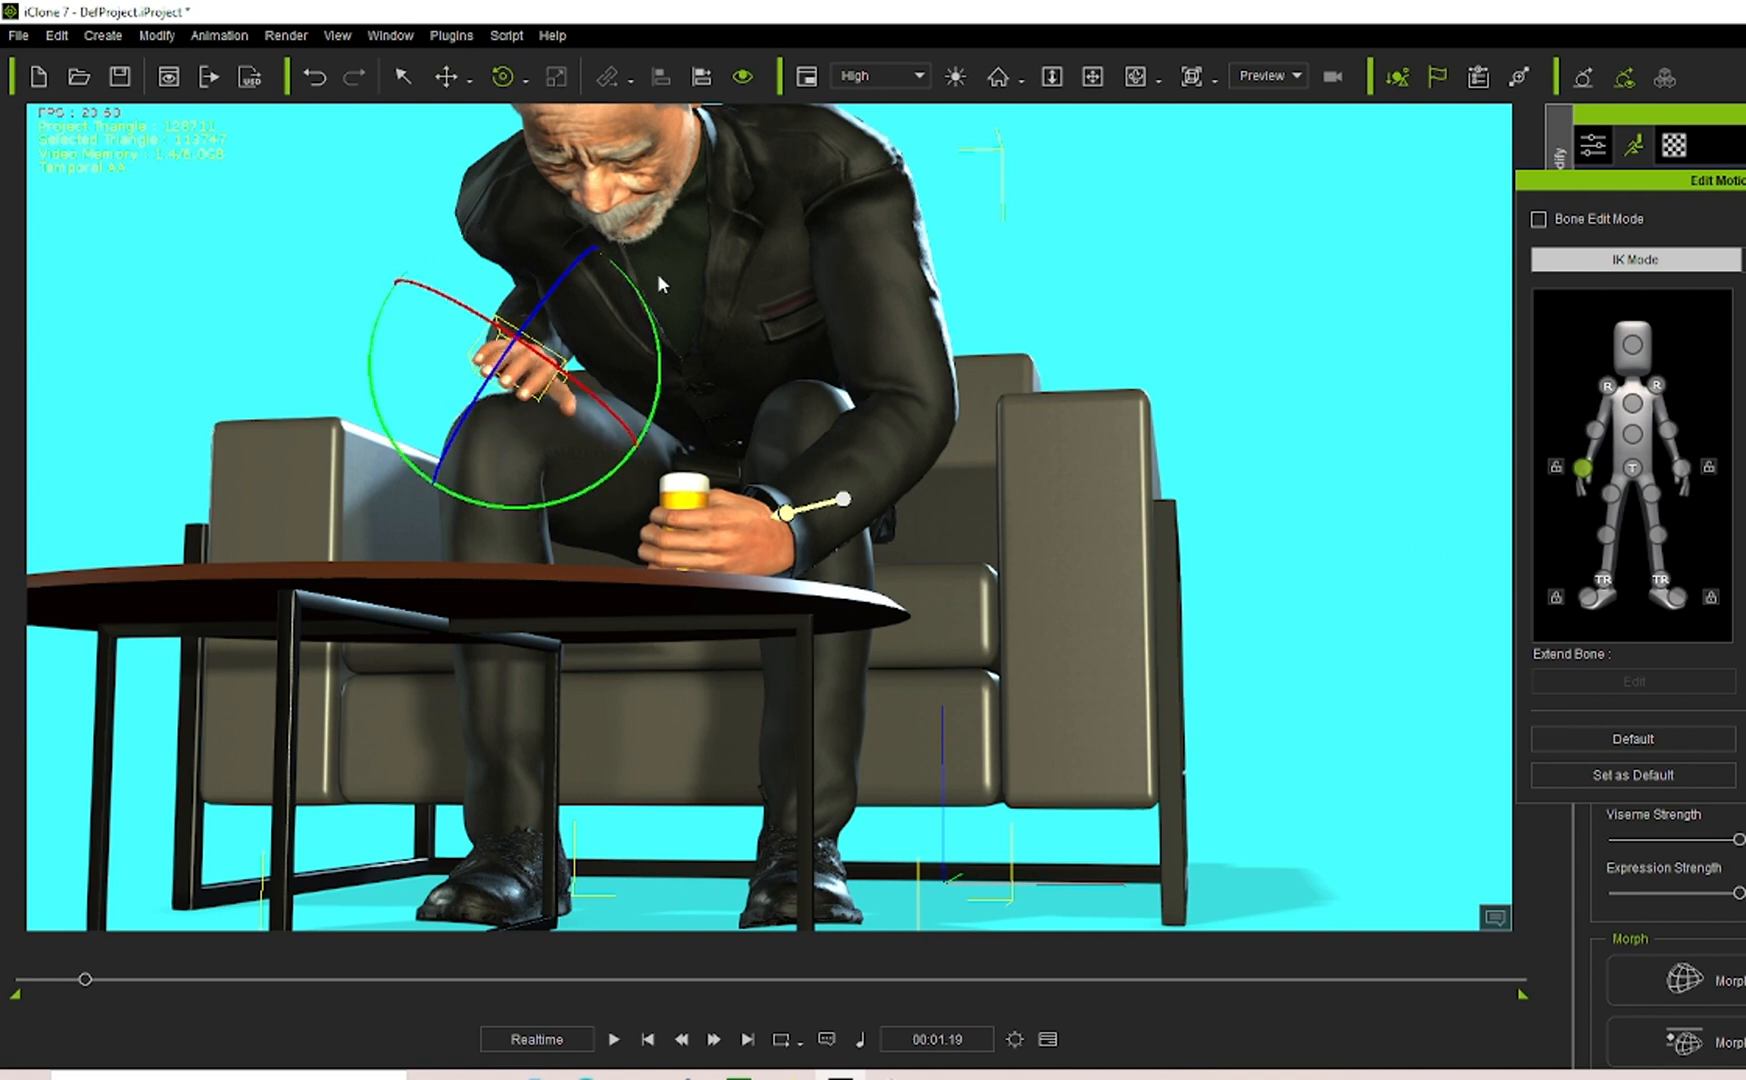
pyautogui.moveTo(640, 293); pyautogui.dragTo(623, 255)
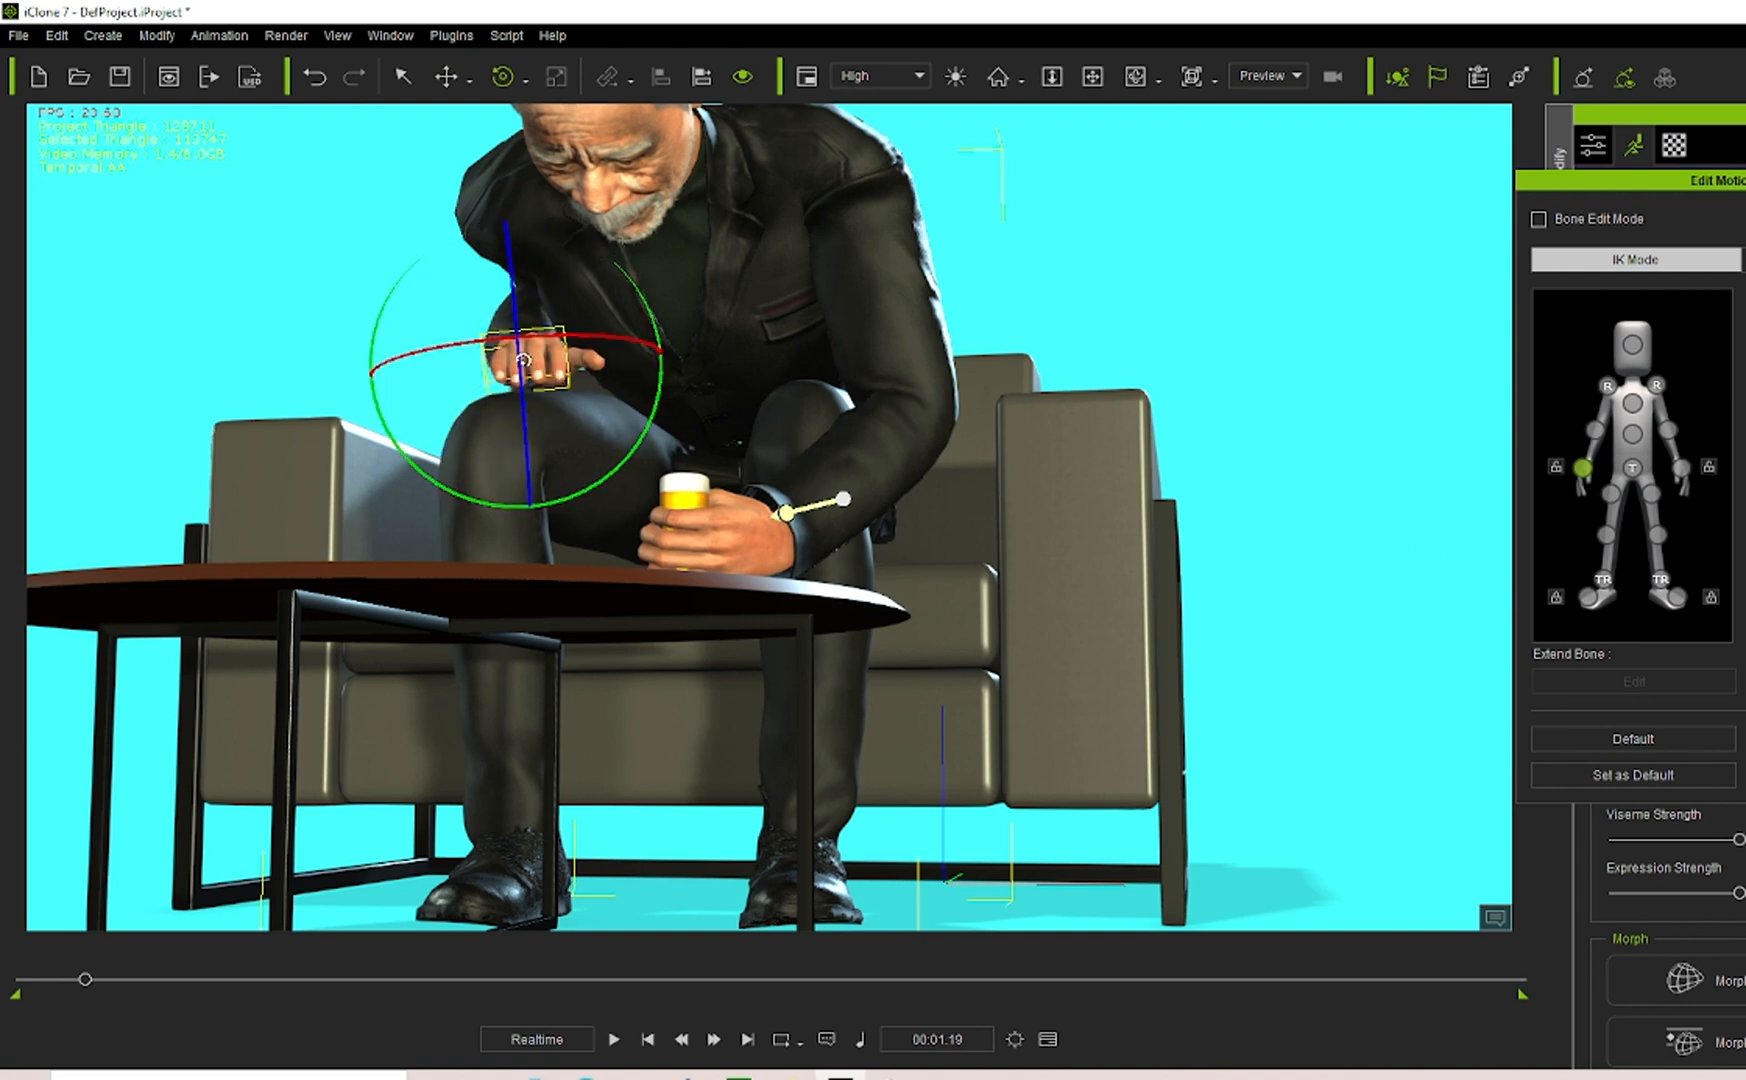
pyautogui.moveTo(523, 360); pyautogui.dragTo(534, 401)
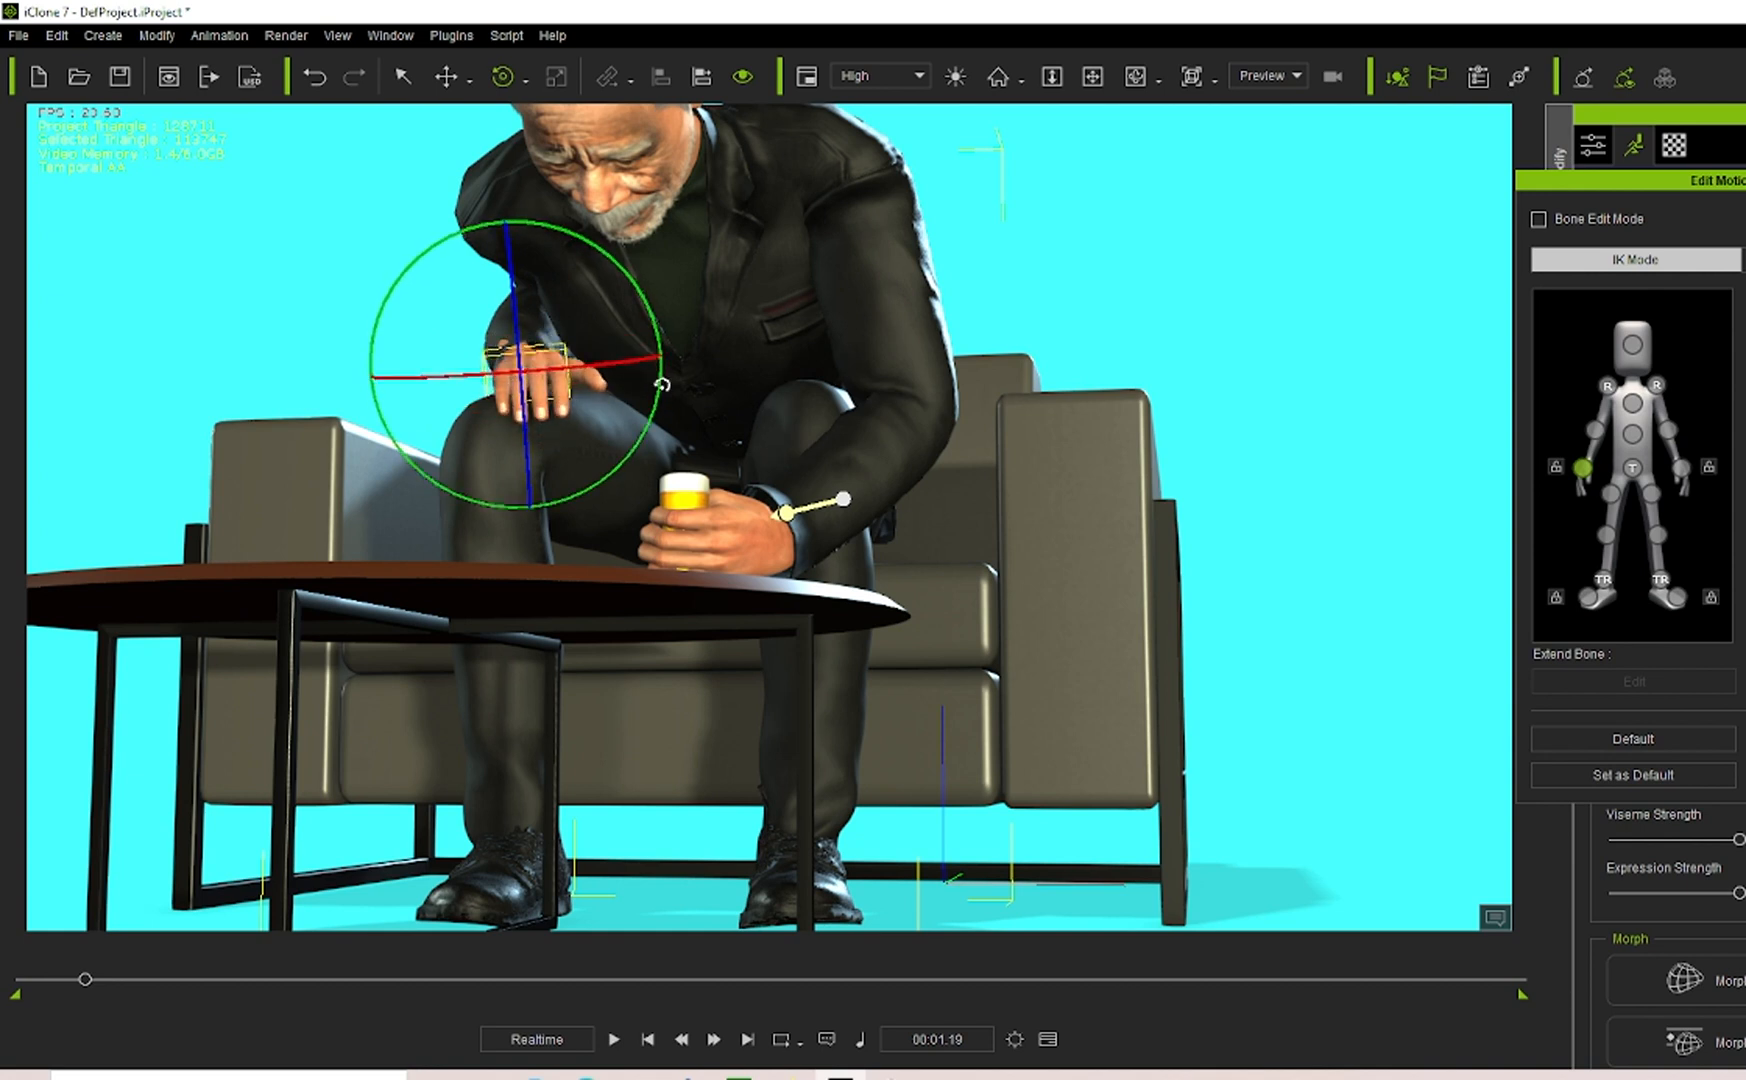
pyautogui.click(446, 76)
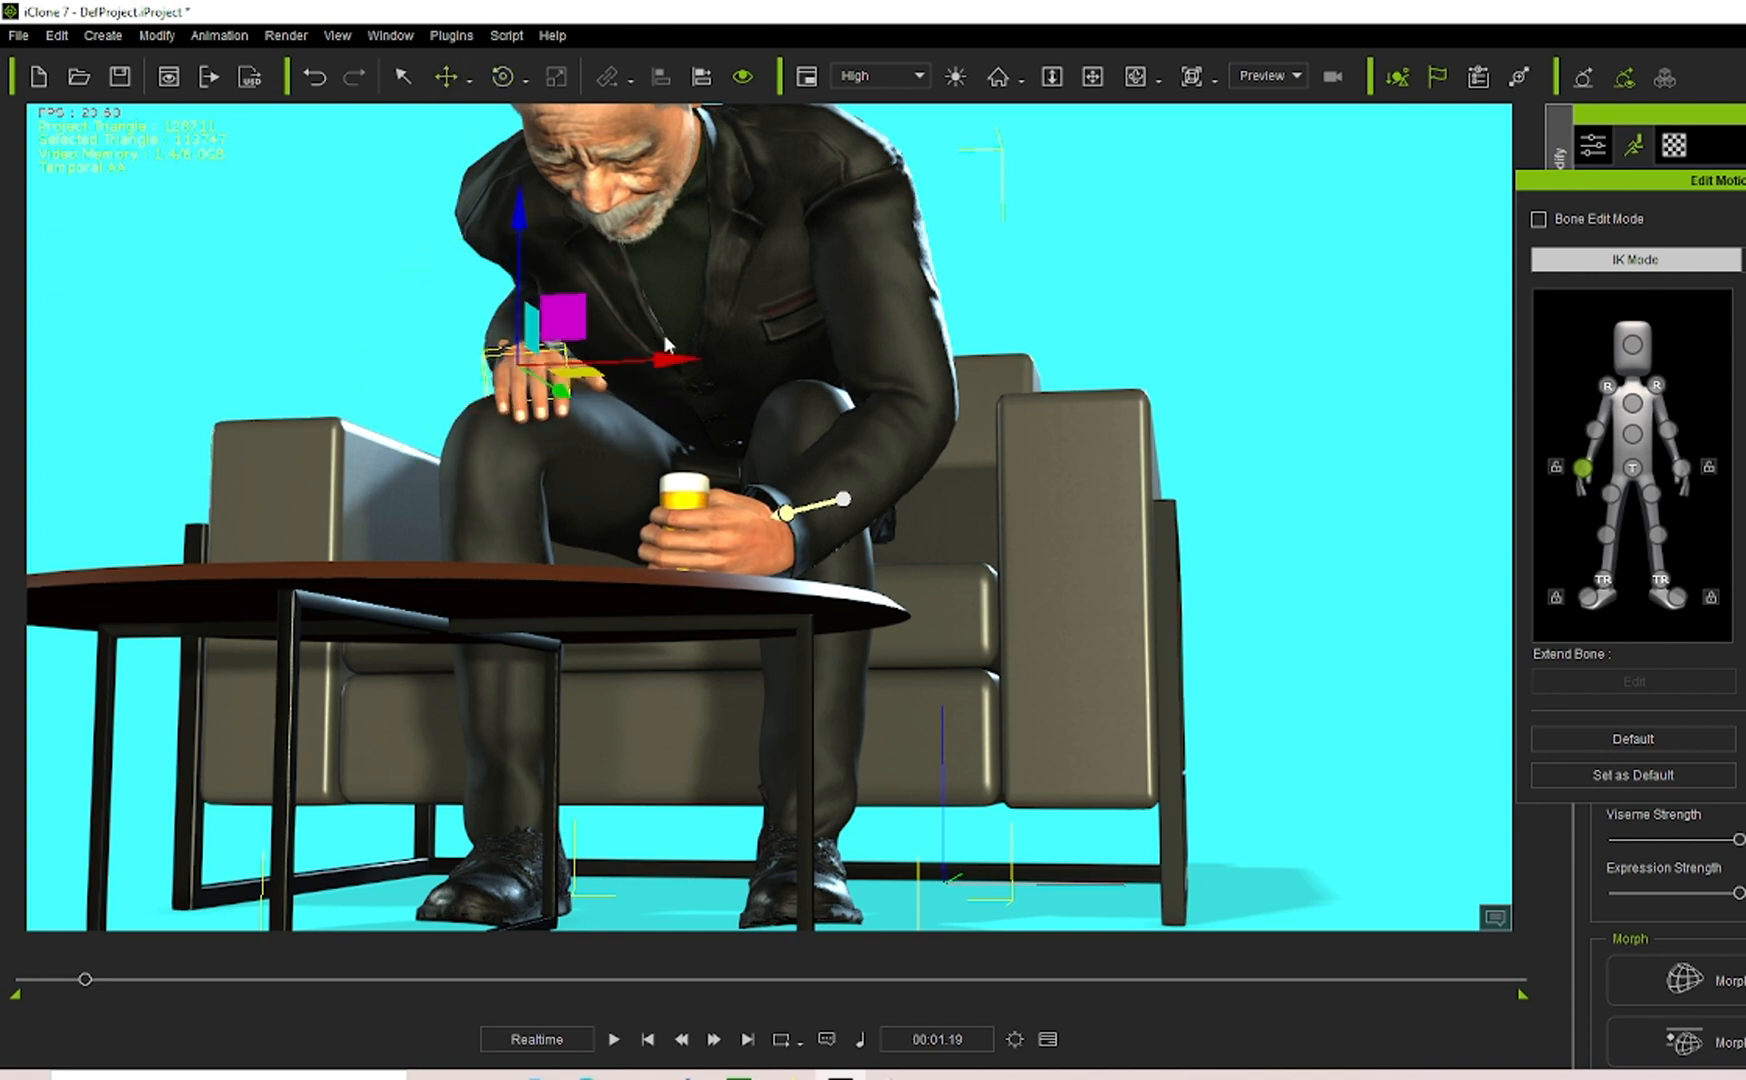
pyautogui.moveTo(666, 356); pyautogui.dragTo(636, 357)
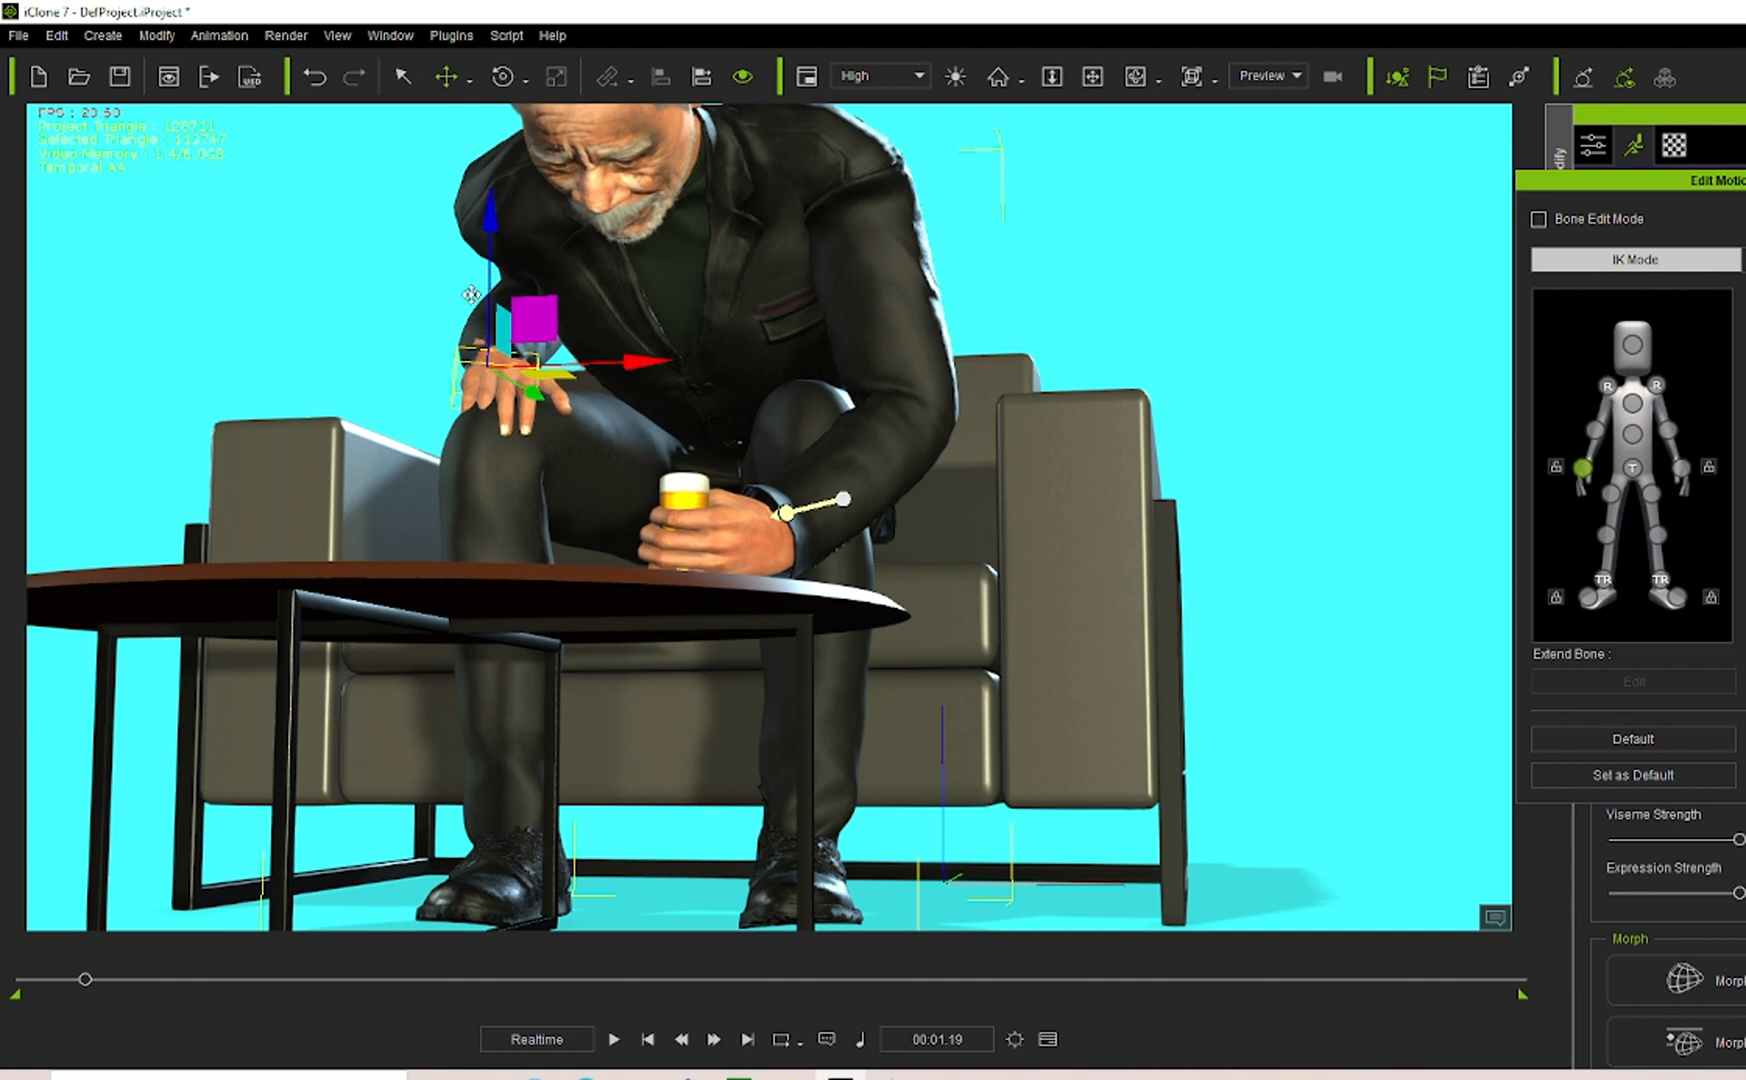
# Rotate the right hand slightly so its fingers settle over the right knee.
pyautogui.click(503, 76)
pyautogui.moveTo(477, 465); pyautogui.dragTo(481, 455)
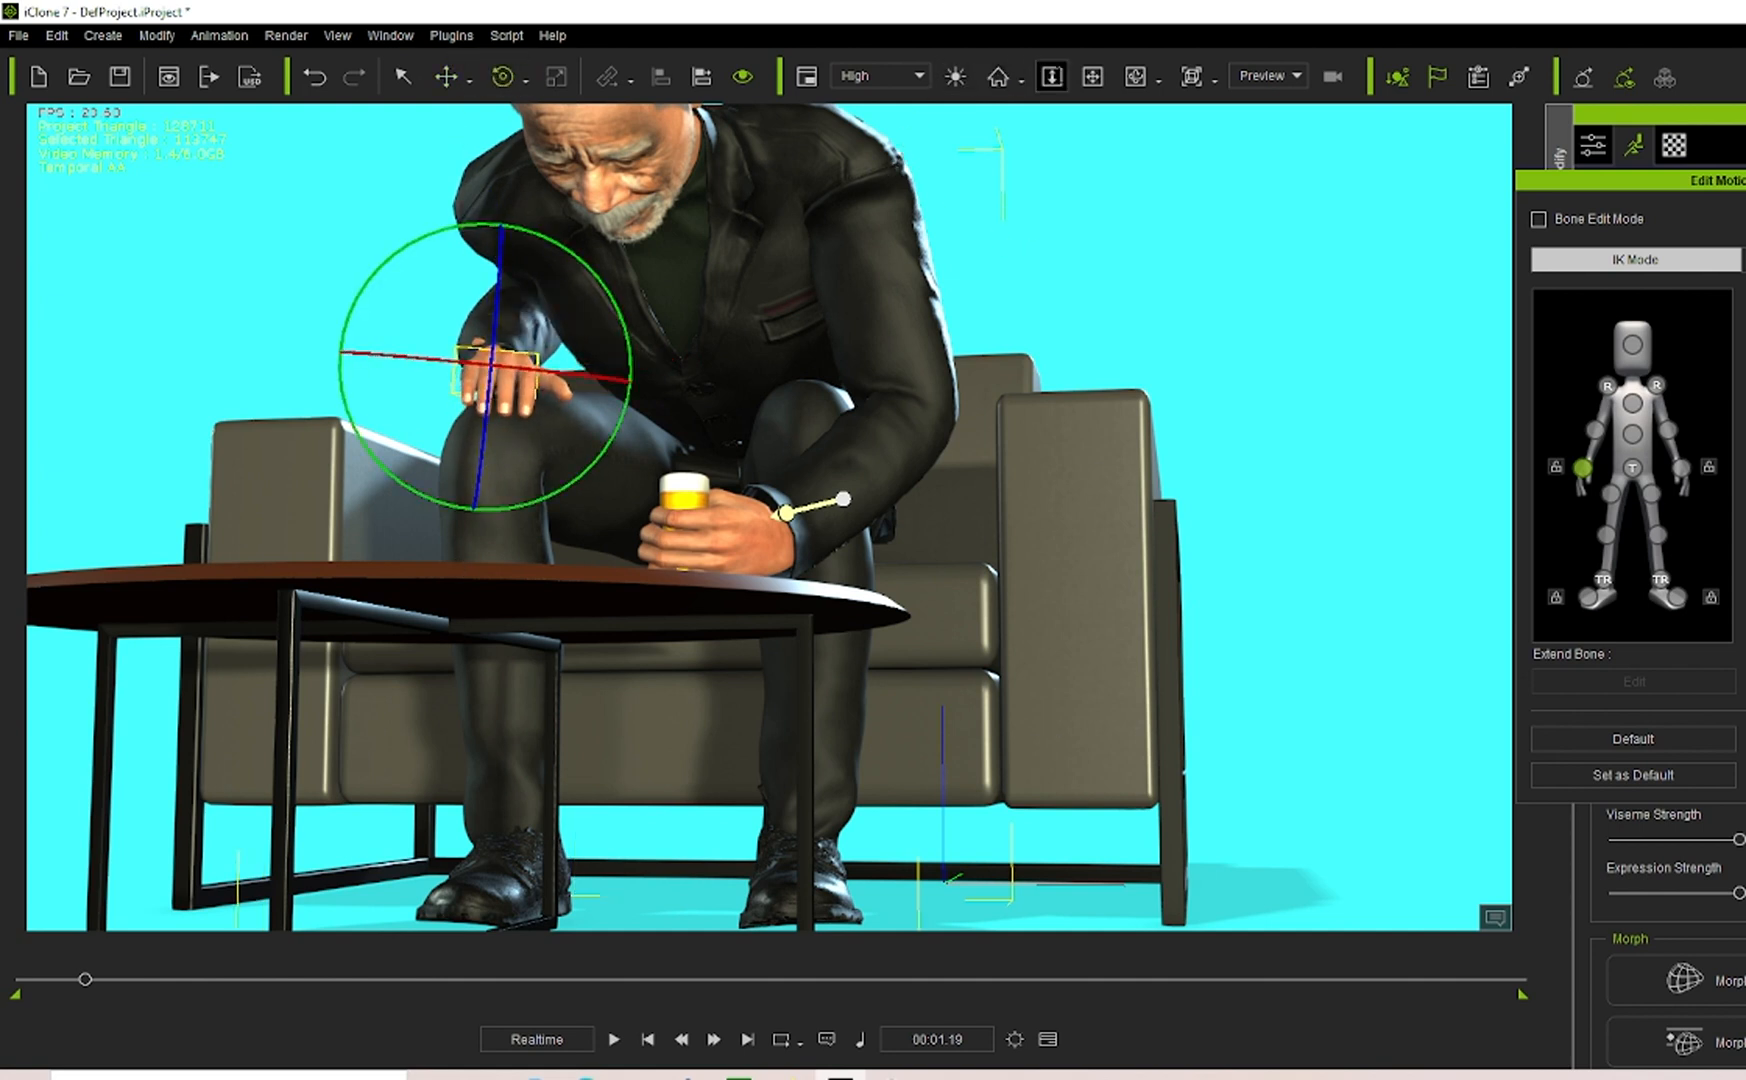
pyautogui.click(1136, 76)
pyautogui.moveTo(672, 383); pyautogui.dragTo(674, 536, button='right')
pyautogui.scroll(-10, 674, 536)
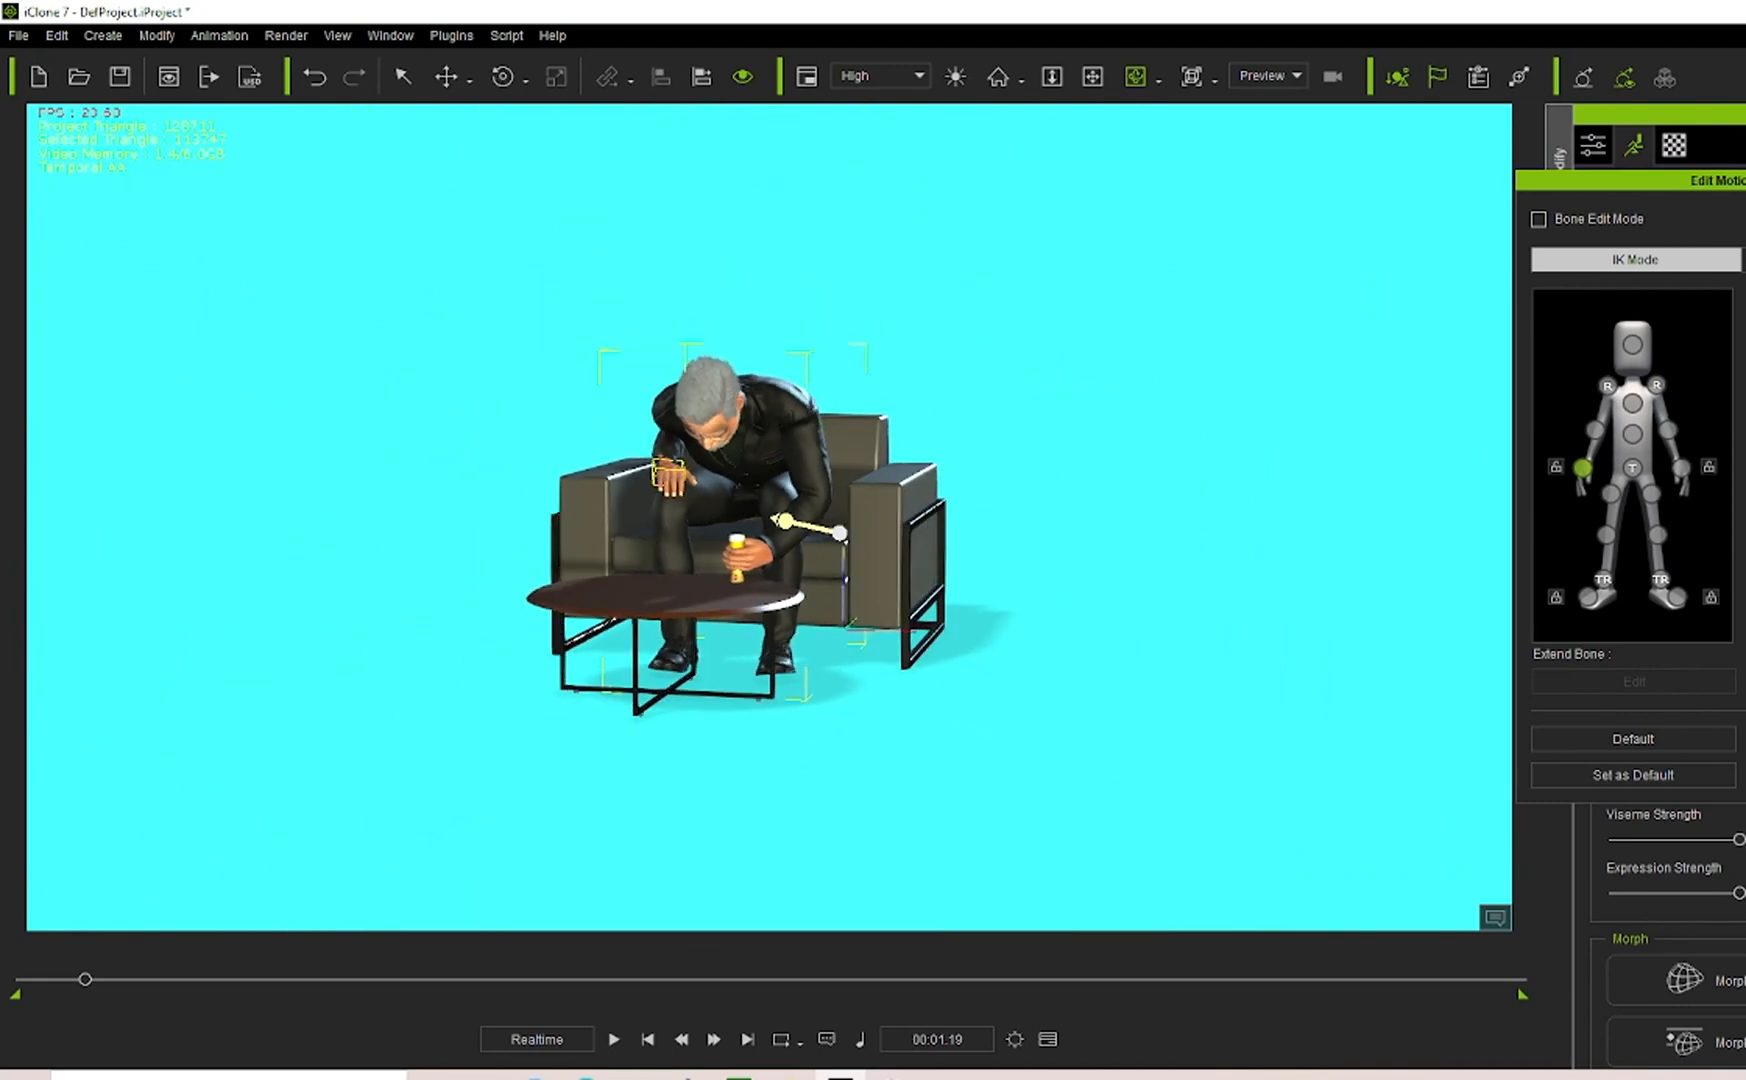
# Open the timeline, select the Motion Layer keyframe at frame 80, and shrink and move the timeline below the man.
pyautogui.click(1048, 1039)
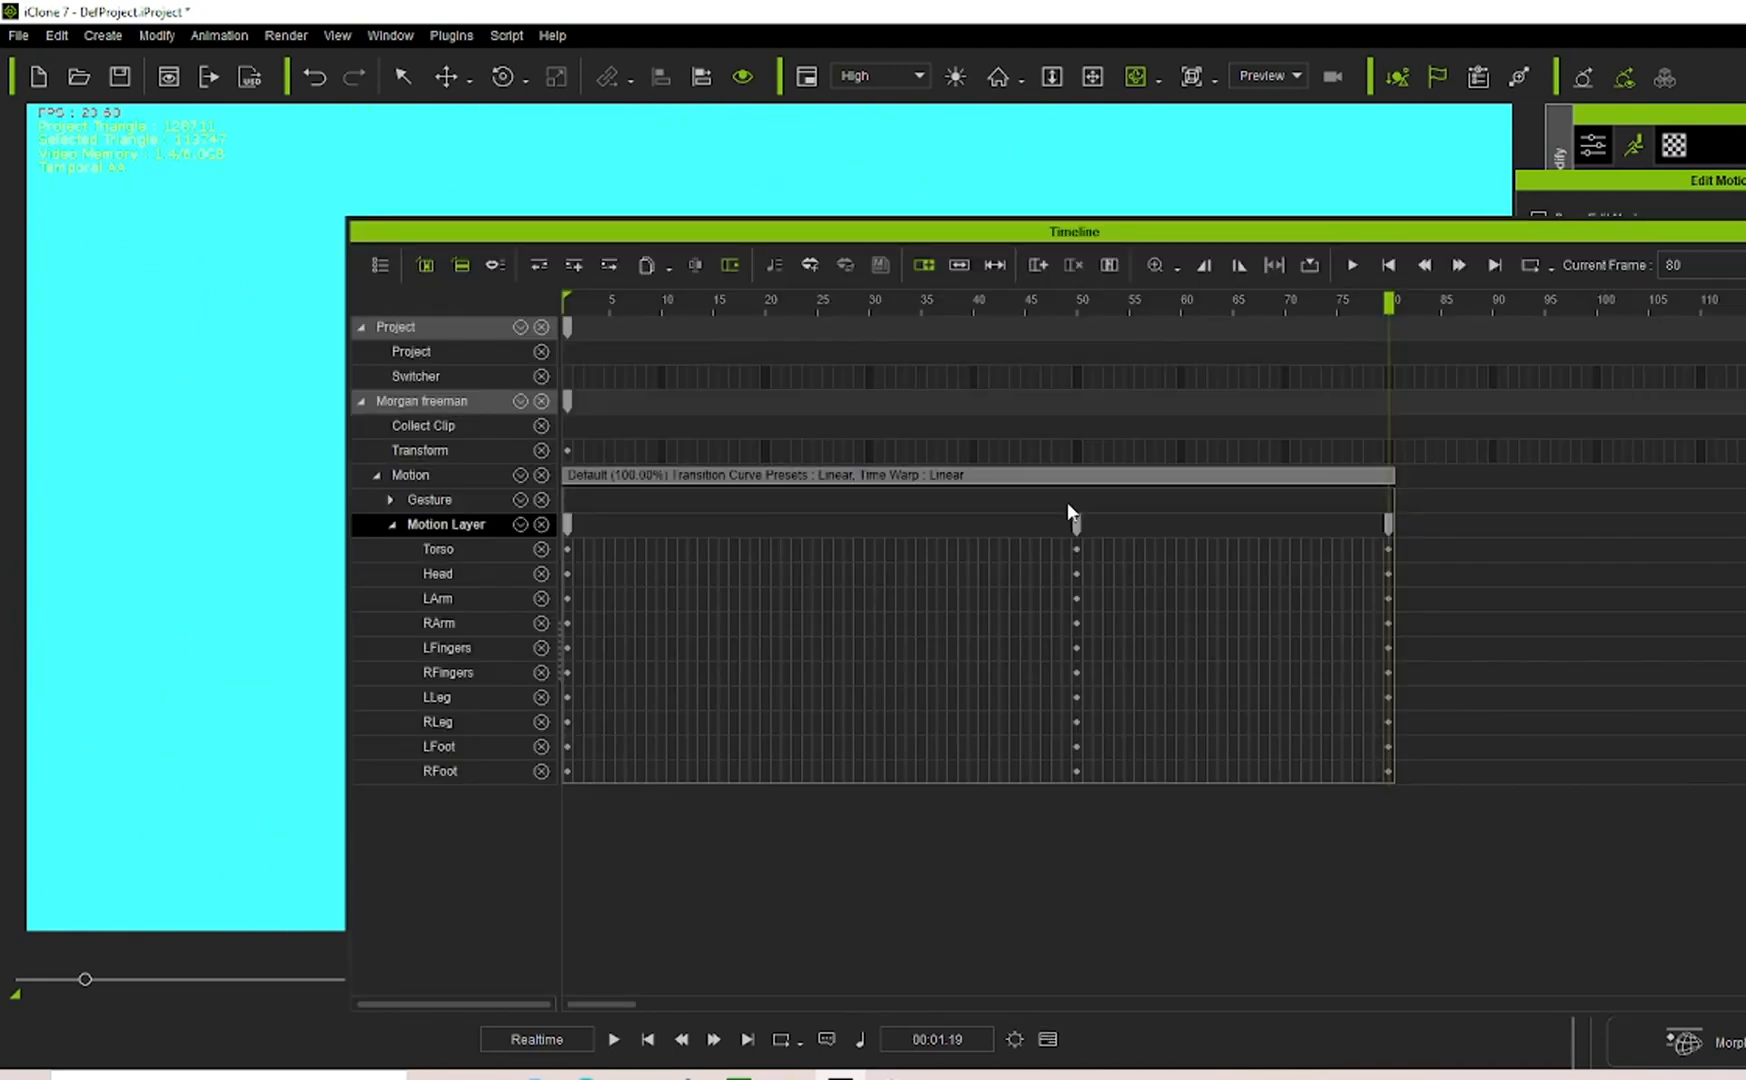
pyautogui.click(1388, 522)
pyautogui.moveTo(910, 1009); pyautogui.dragTo(1089, 573)
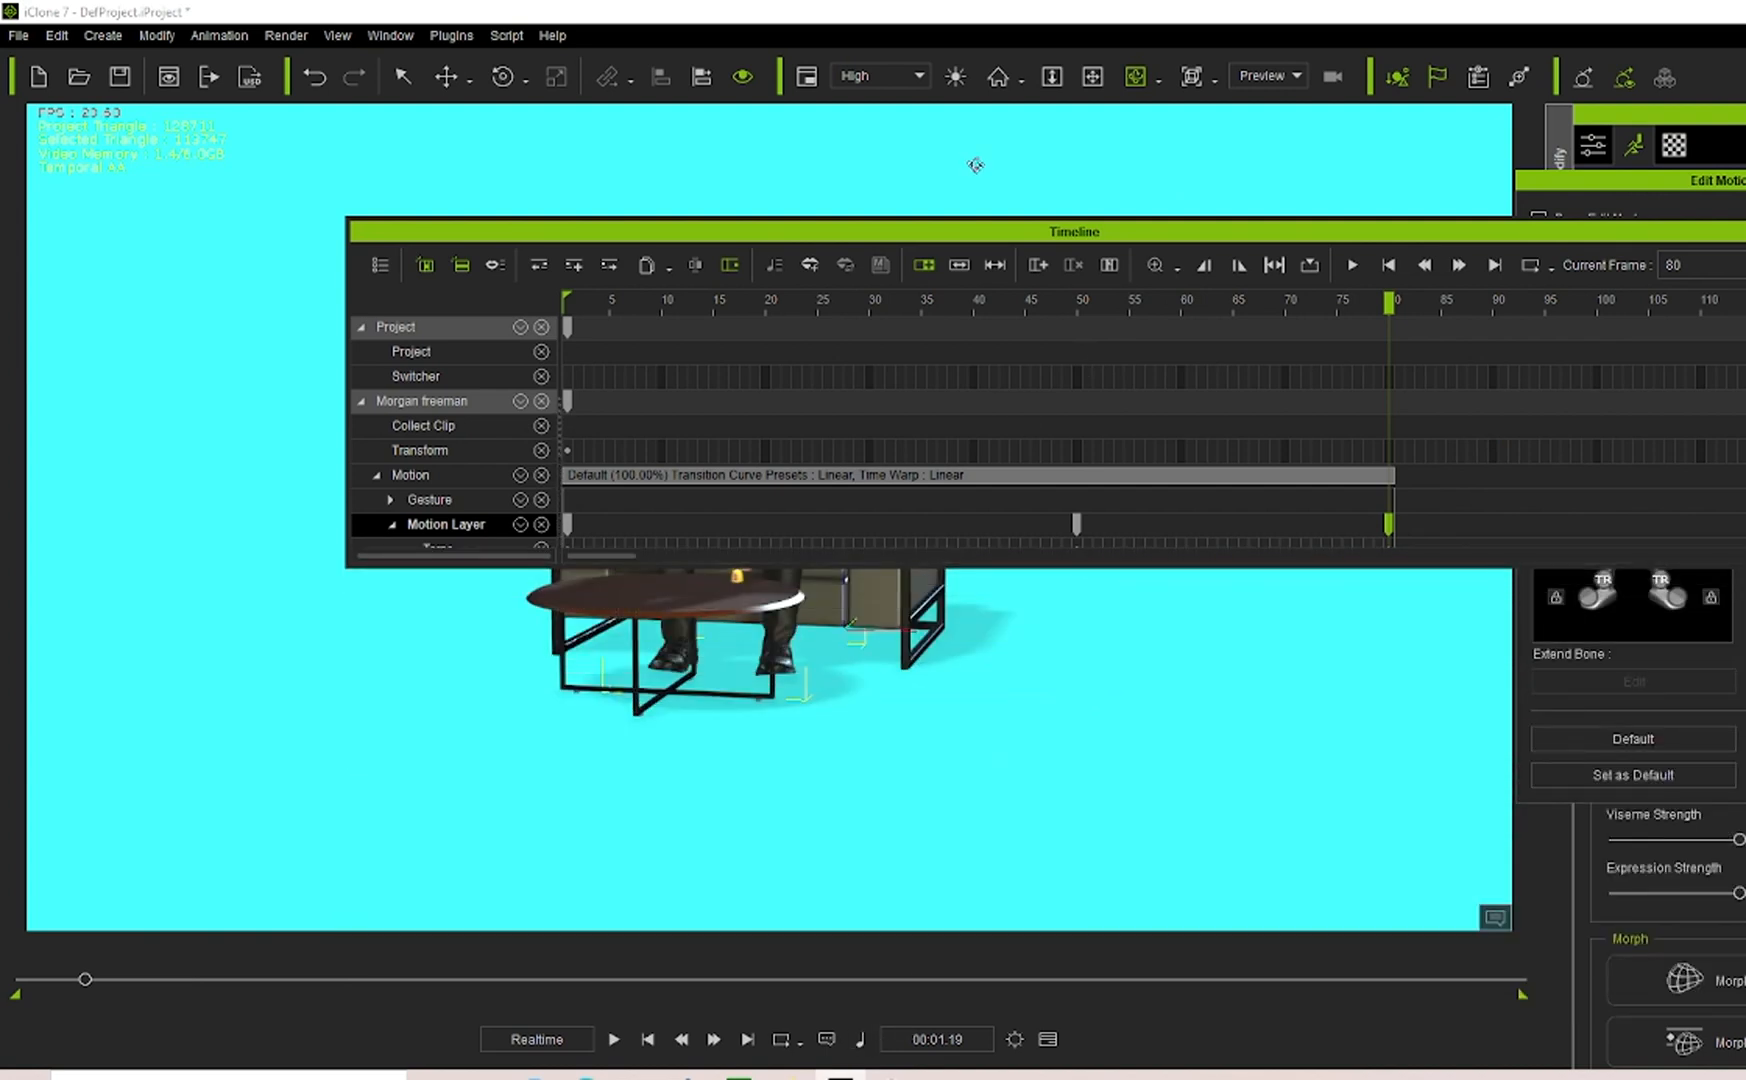
pyautogui.moveTo(986, 231); pyautogui.dragTo(827, 684)
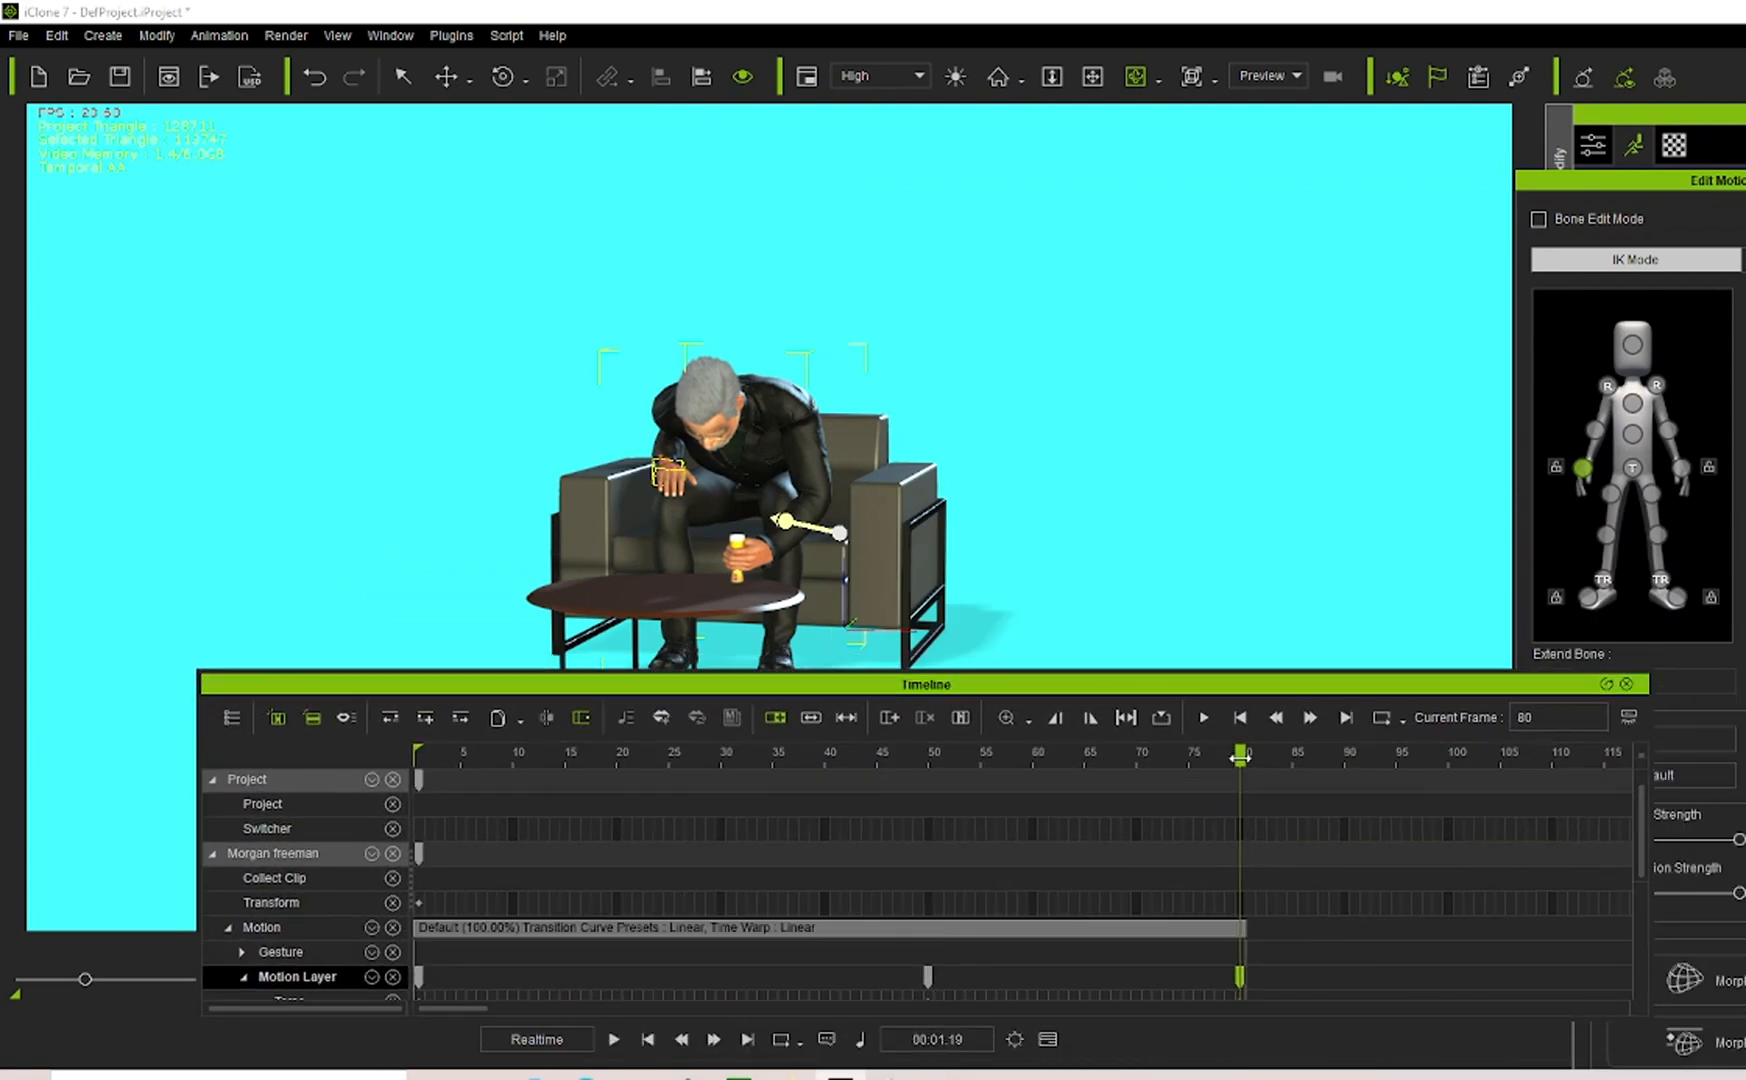
# Scrub the animation back toward the start and forward to frame 80 to review the man's movement, and close the timeline.
pyautogui.moveTo(1218, 762); pyautogui.dragTo(839, 788)
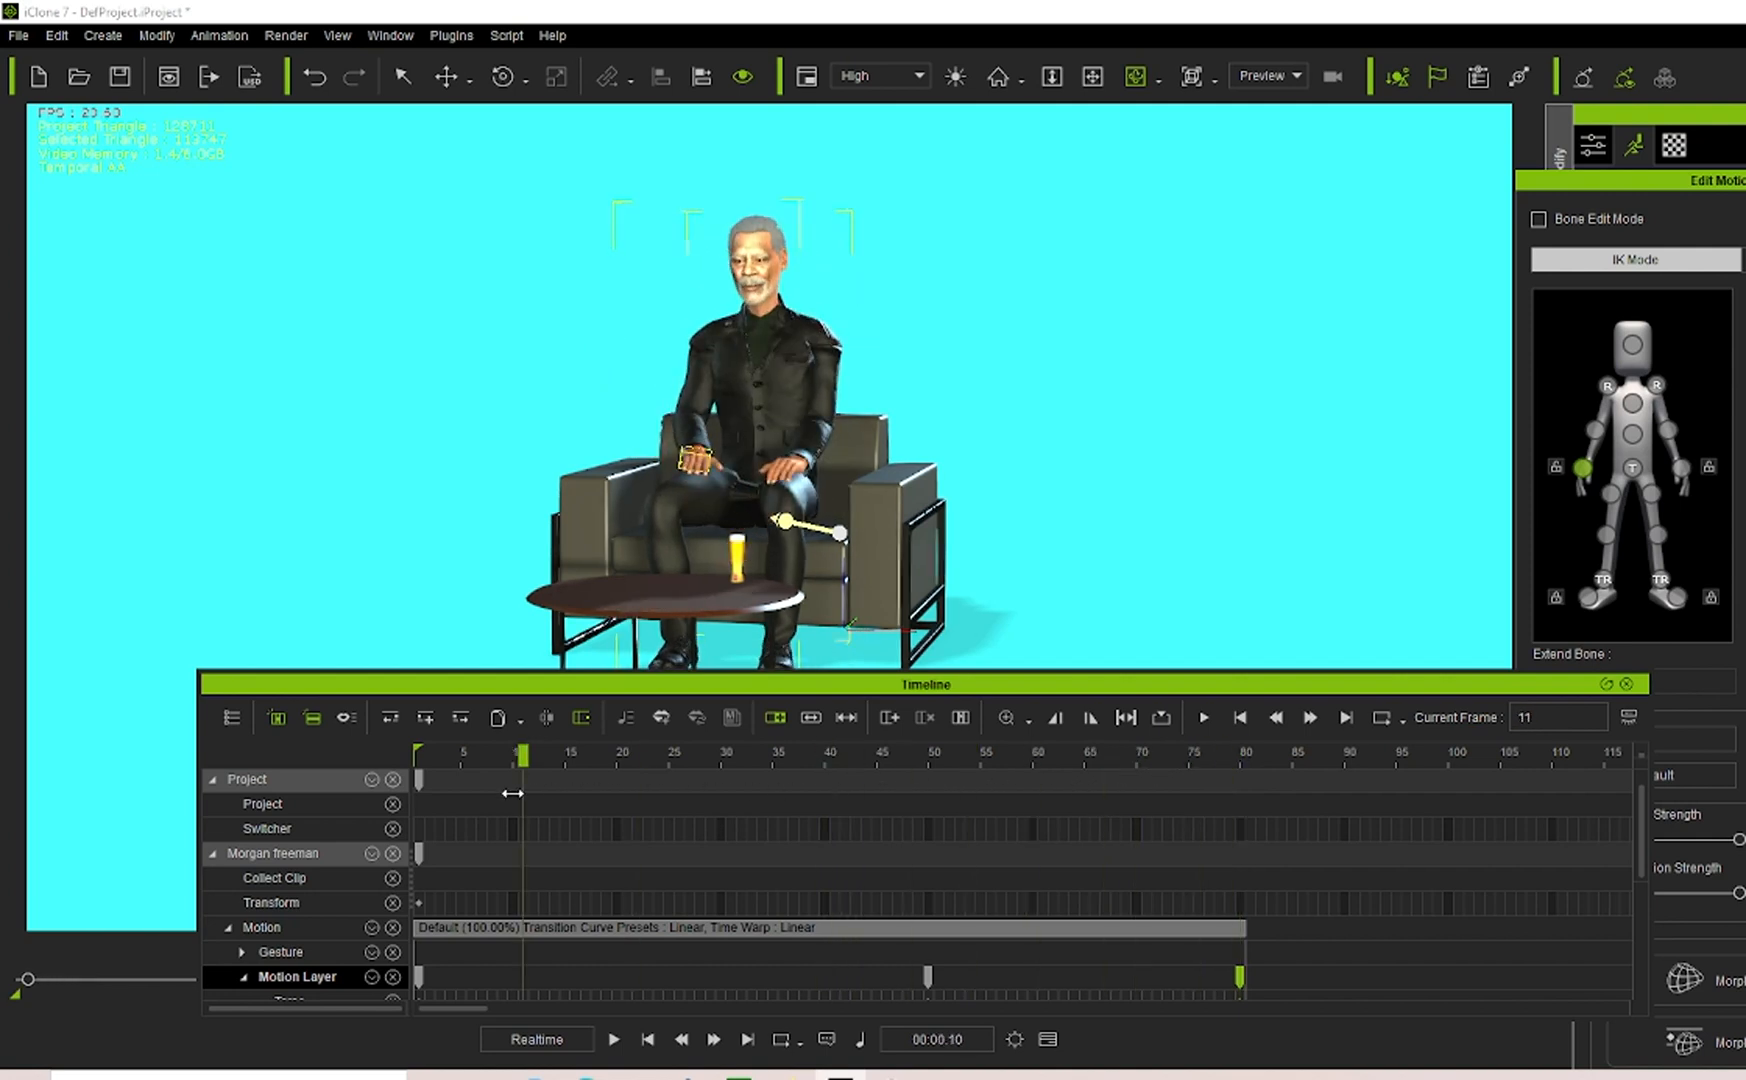
pyautogui.moveTo(844, 872); pyautogui.dragTo(1282, 1044)
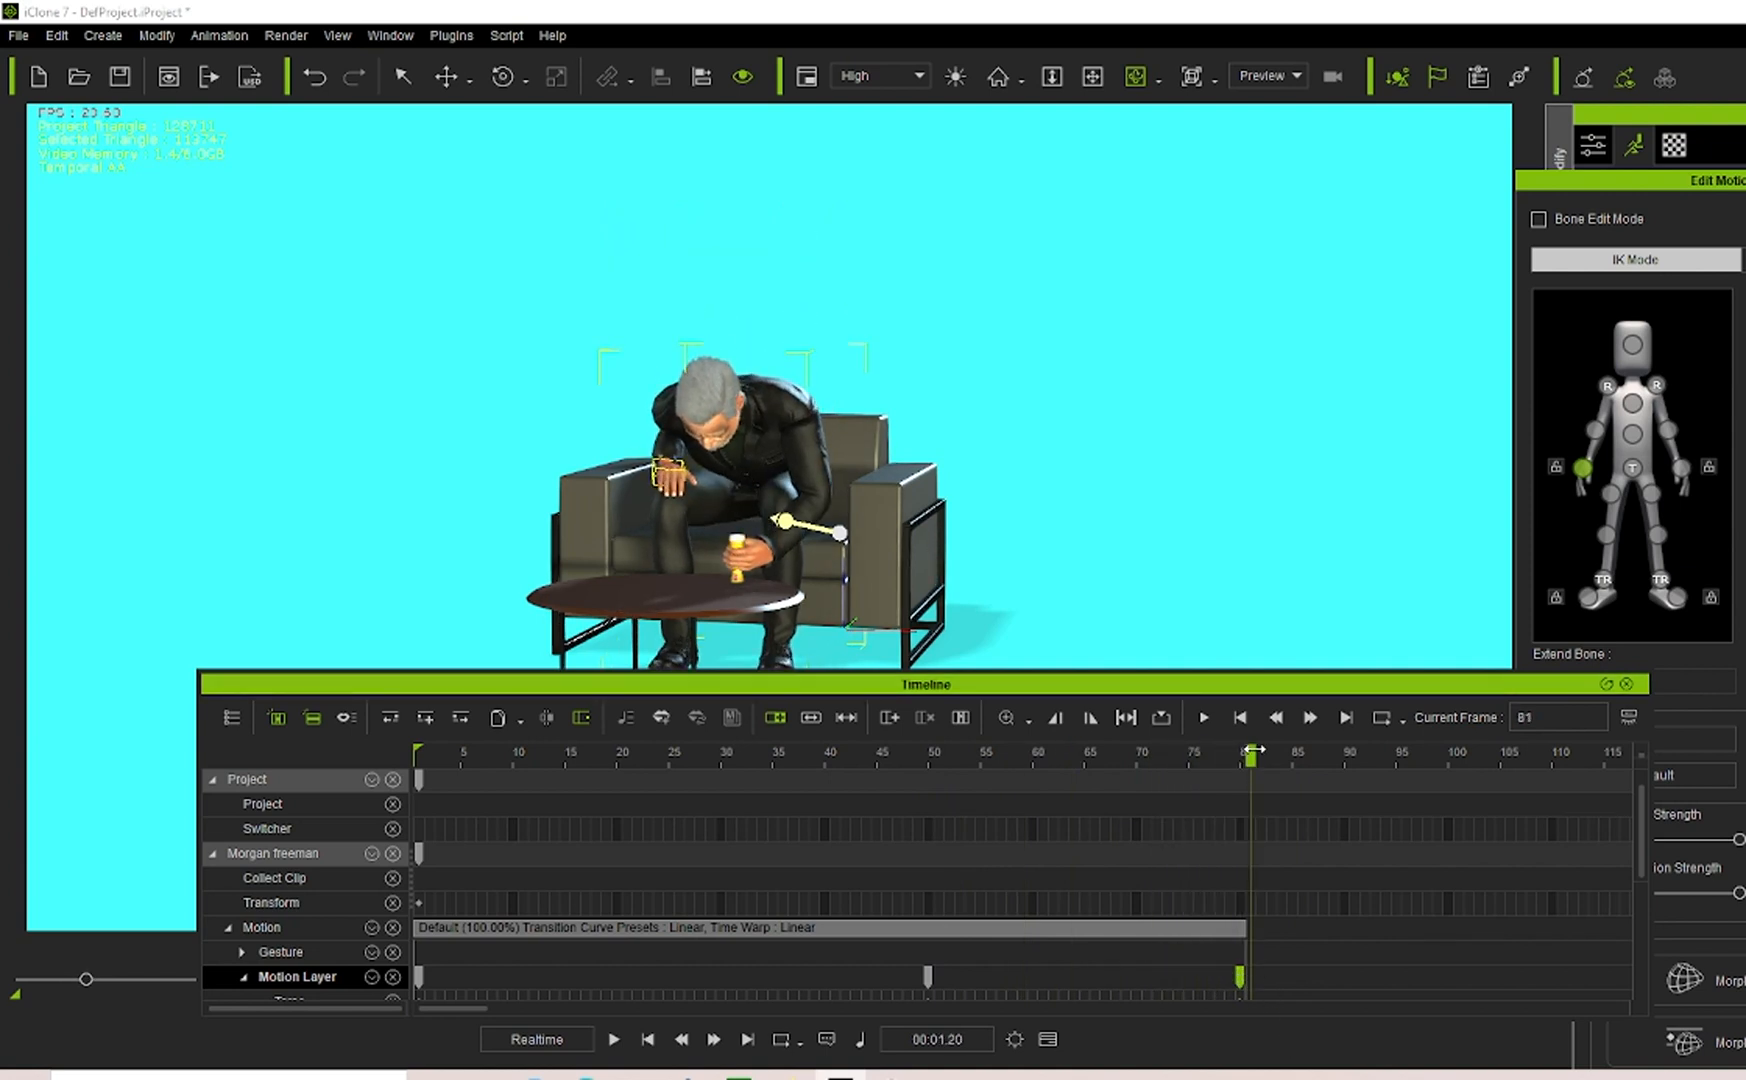
pyautogui.moveTo(1247, 763)
pyautogui.mouseDown()
pyautogui.moveTo(1230, 766)
pyautogui.moveTo(1256, 768)
pyautogui.moveTo(1238, 793)
pyautogui.mouseUp()
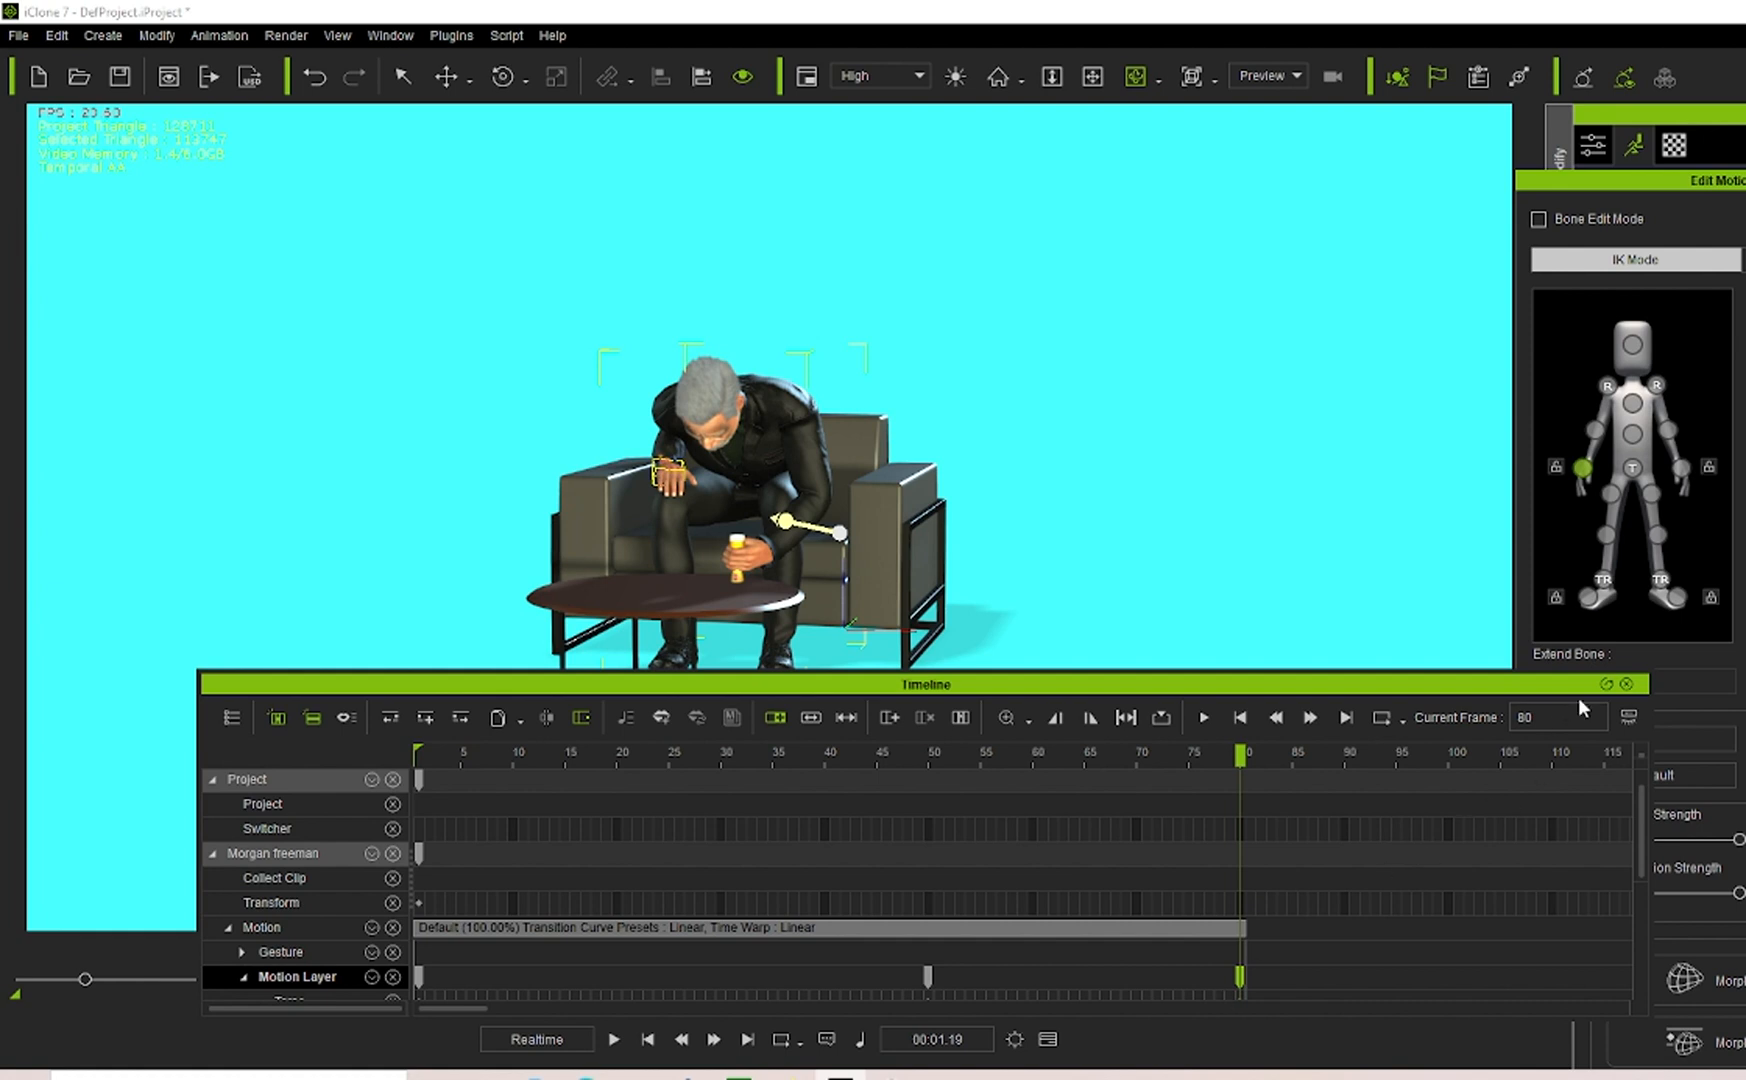
pyautogui.click(1627, 685)
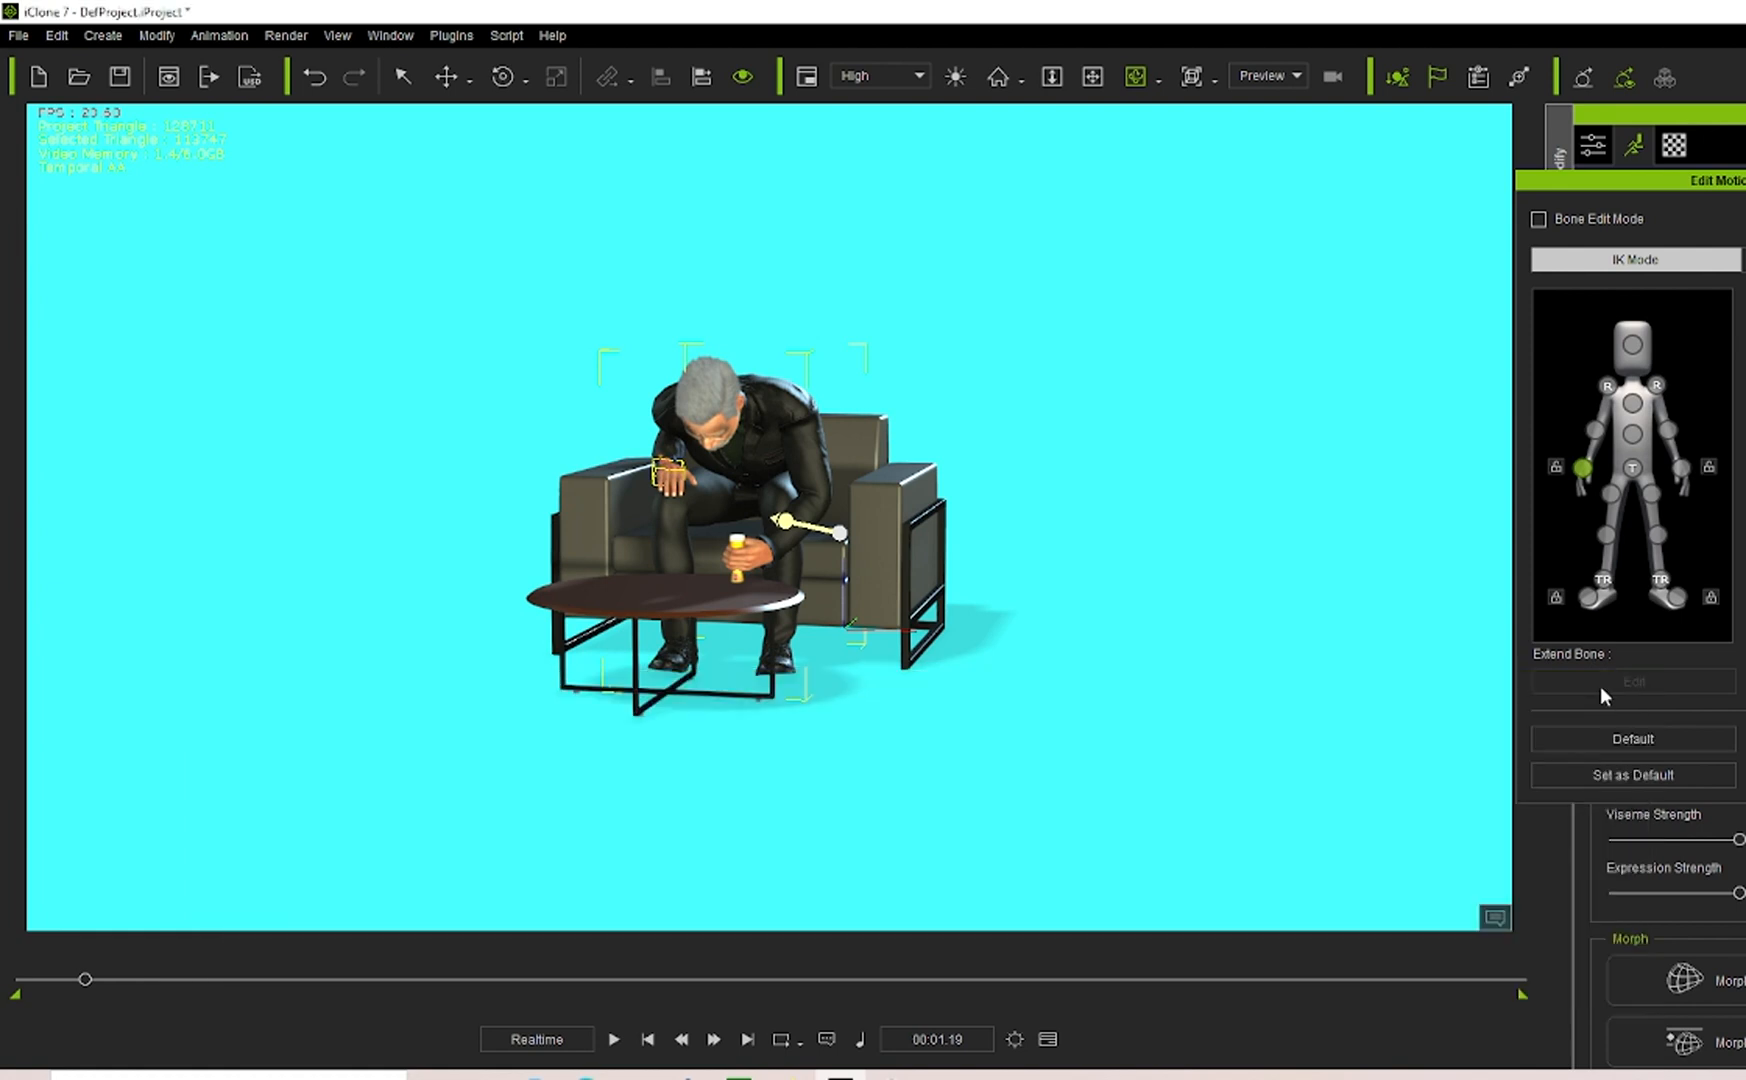
pyautogui.click(1048, 1039)
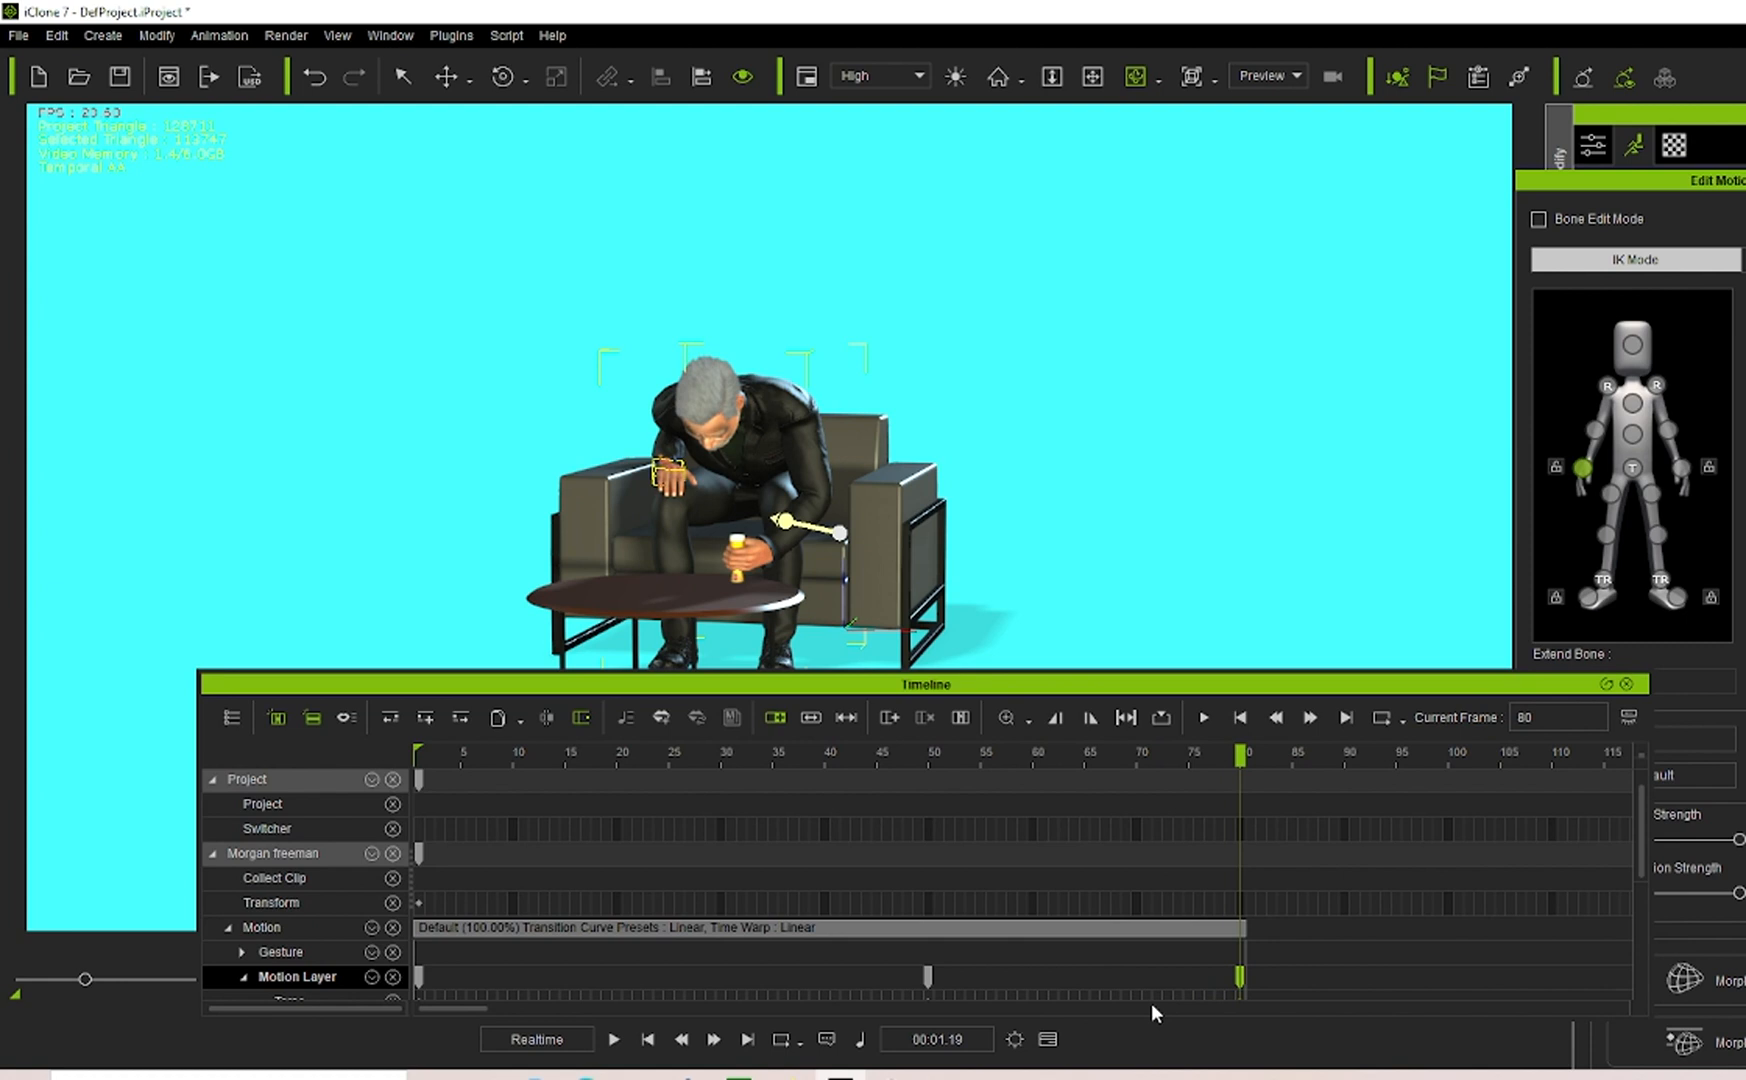
pyautogui.click(1626, 684)
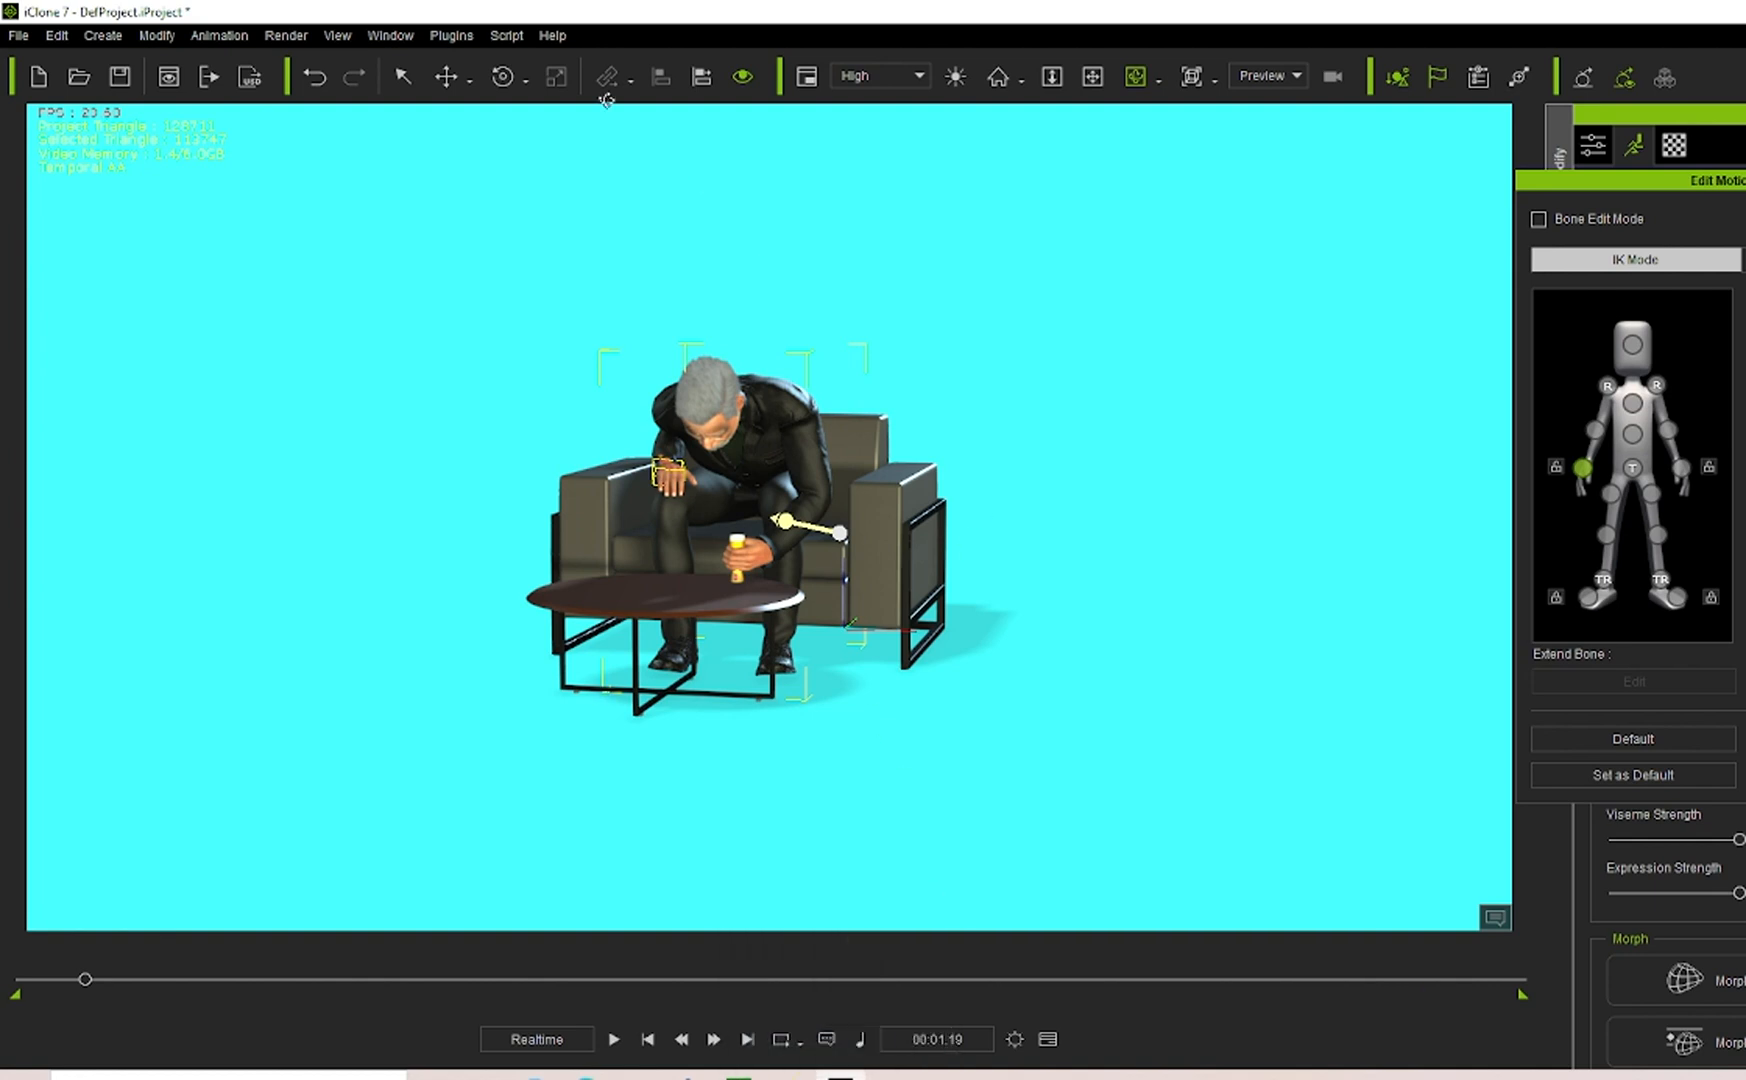
# Try to select the beer glass in the man's left hand while the motion layer editor is still open.
pyautogui.click(1052, 80)
pyautogui.moveTo(782, 740); pyautogui.dragTo(722, 650)
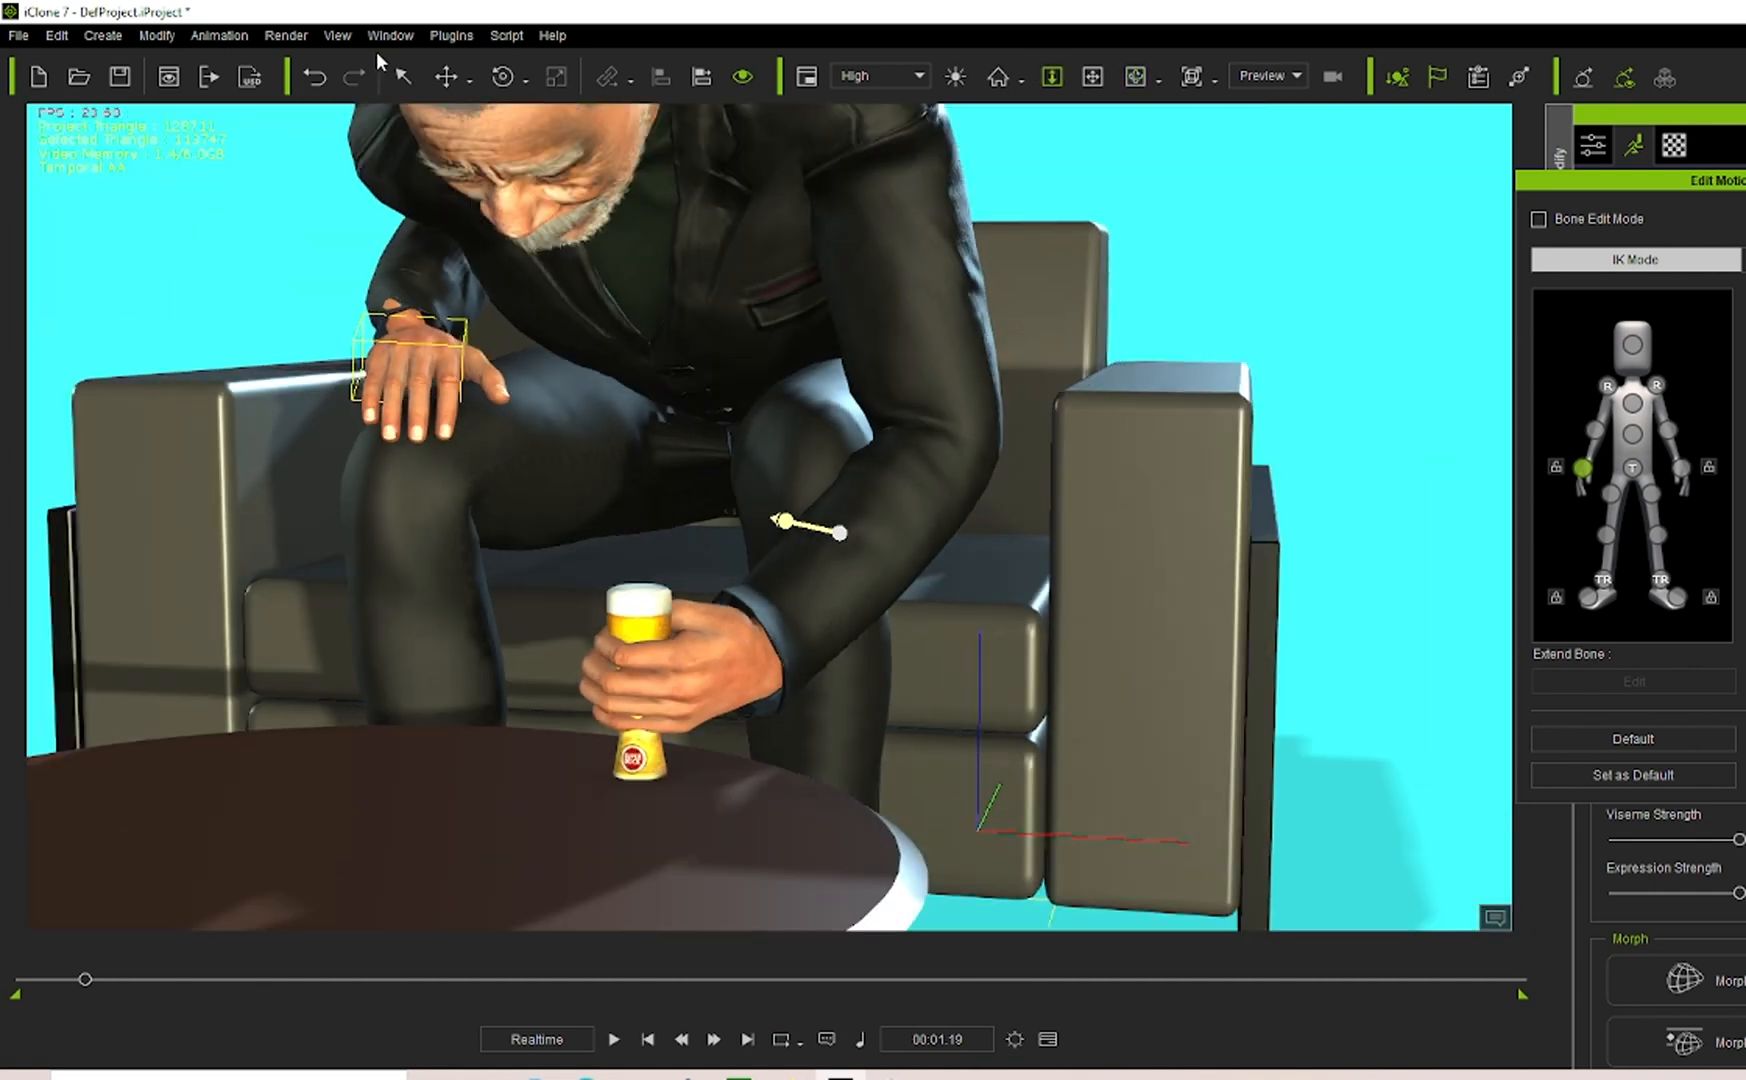
pyautogui.click(404, 76)
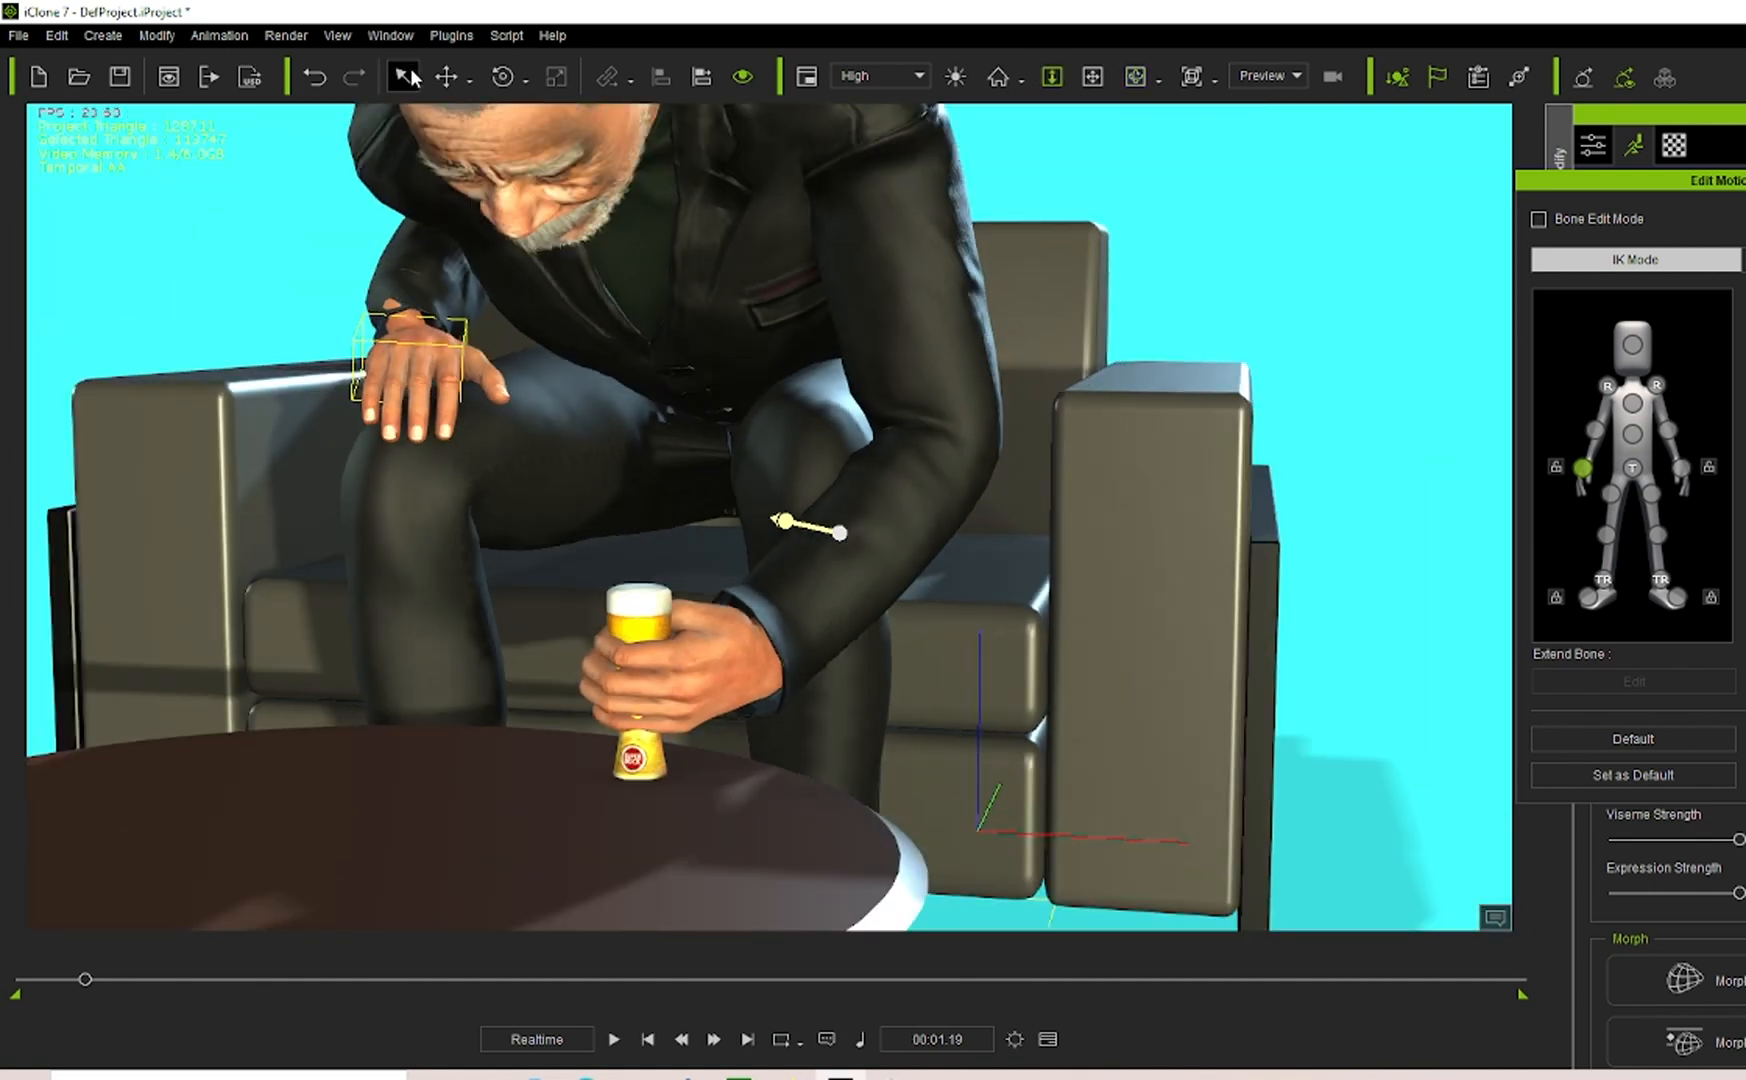
pyautogui.click(632, 628)
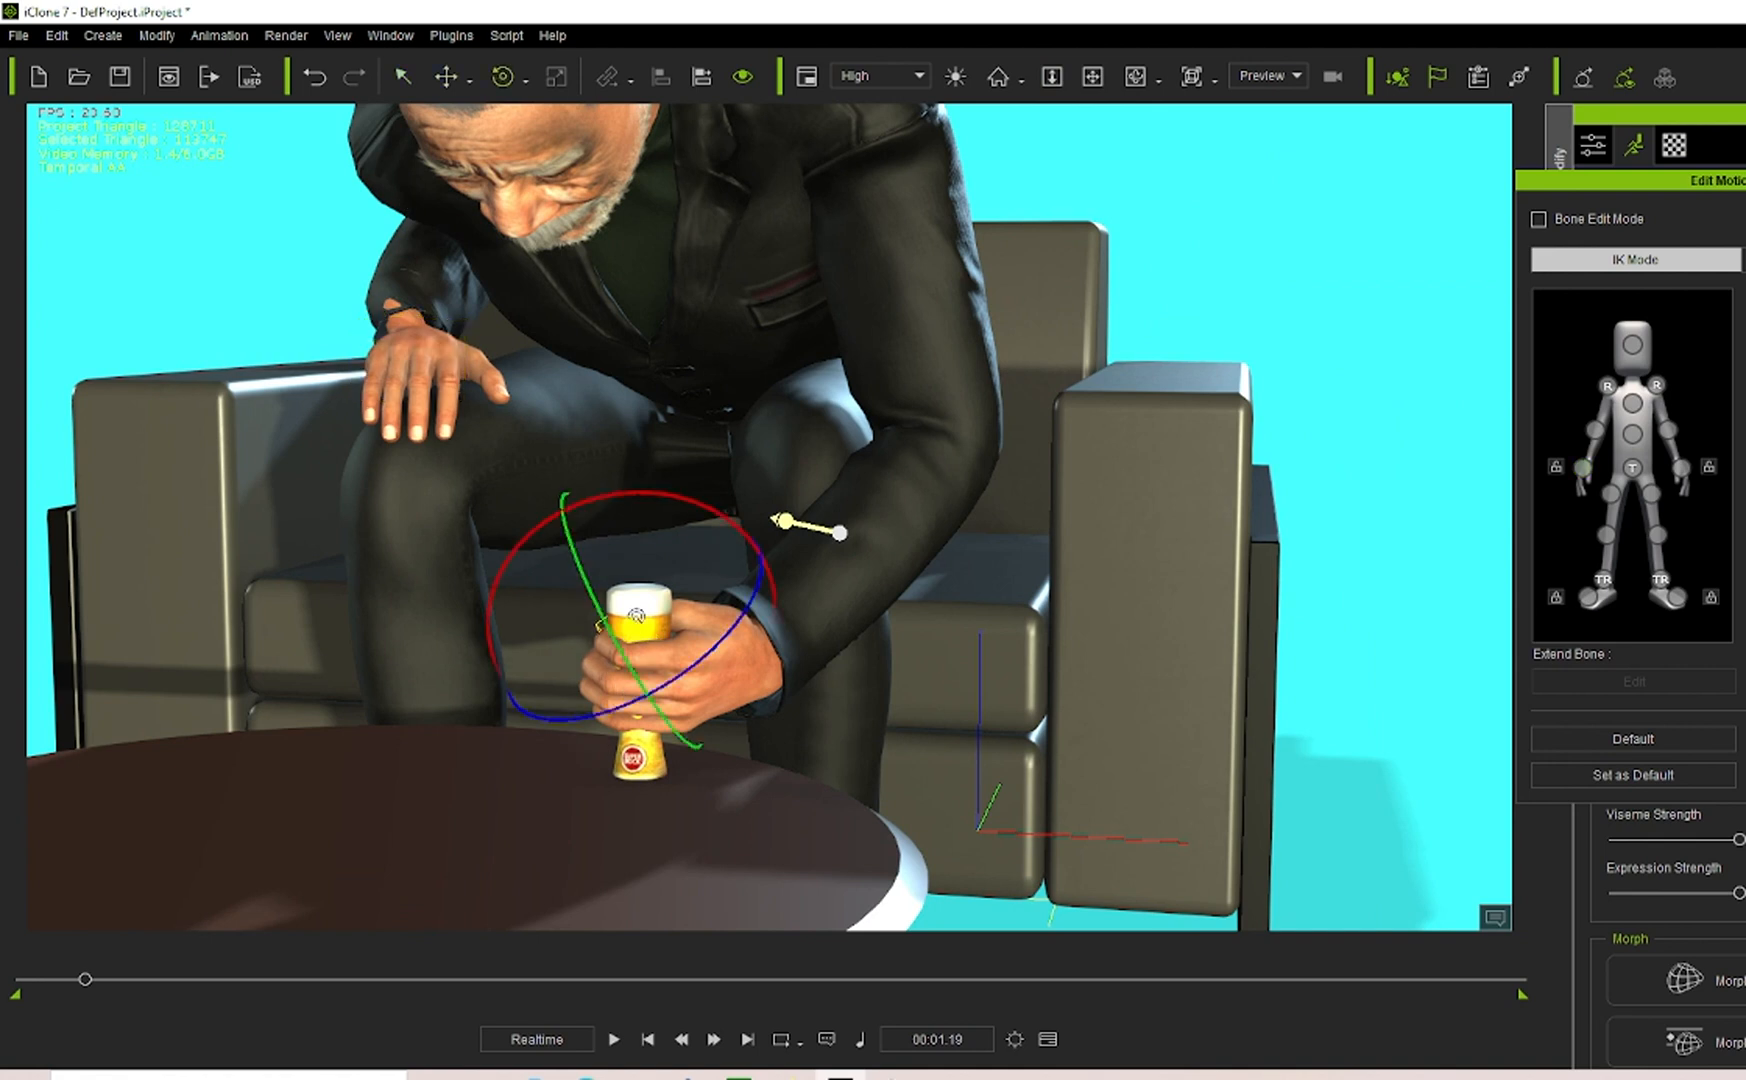
pyautogui.click(402, 75)
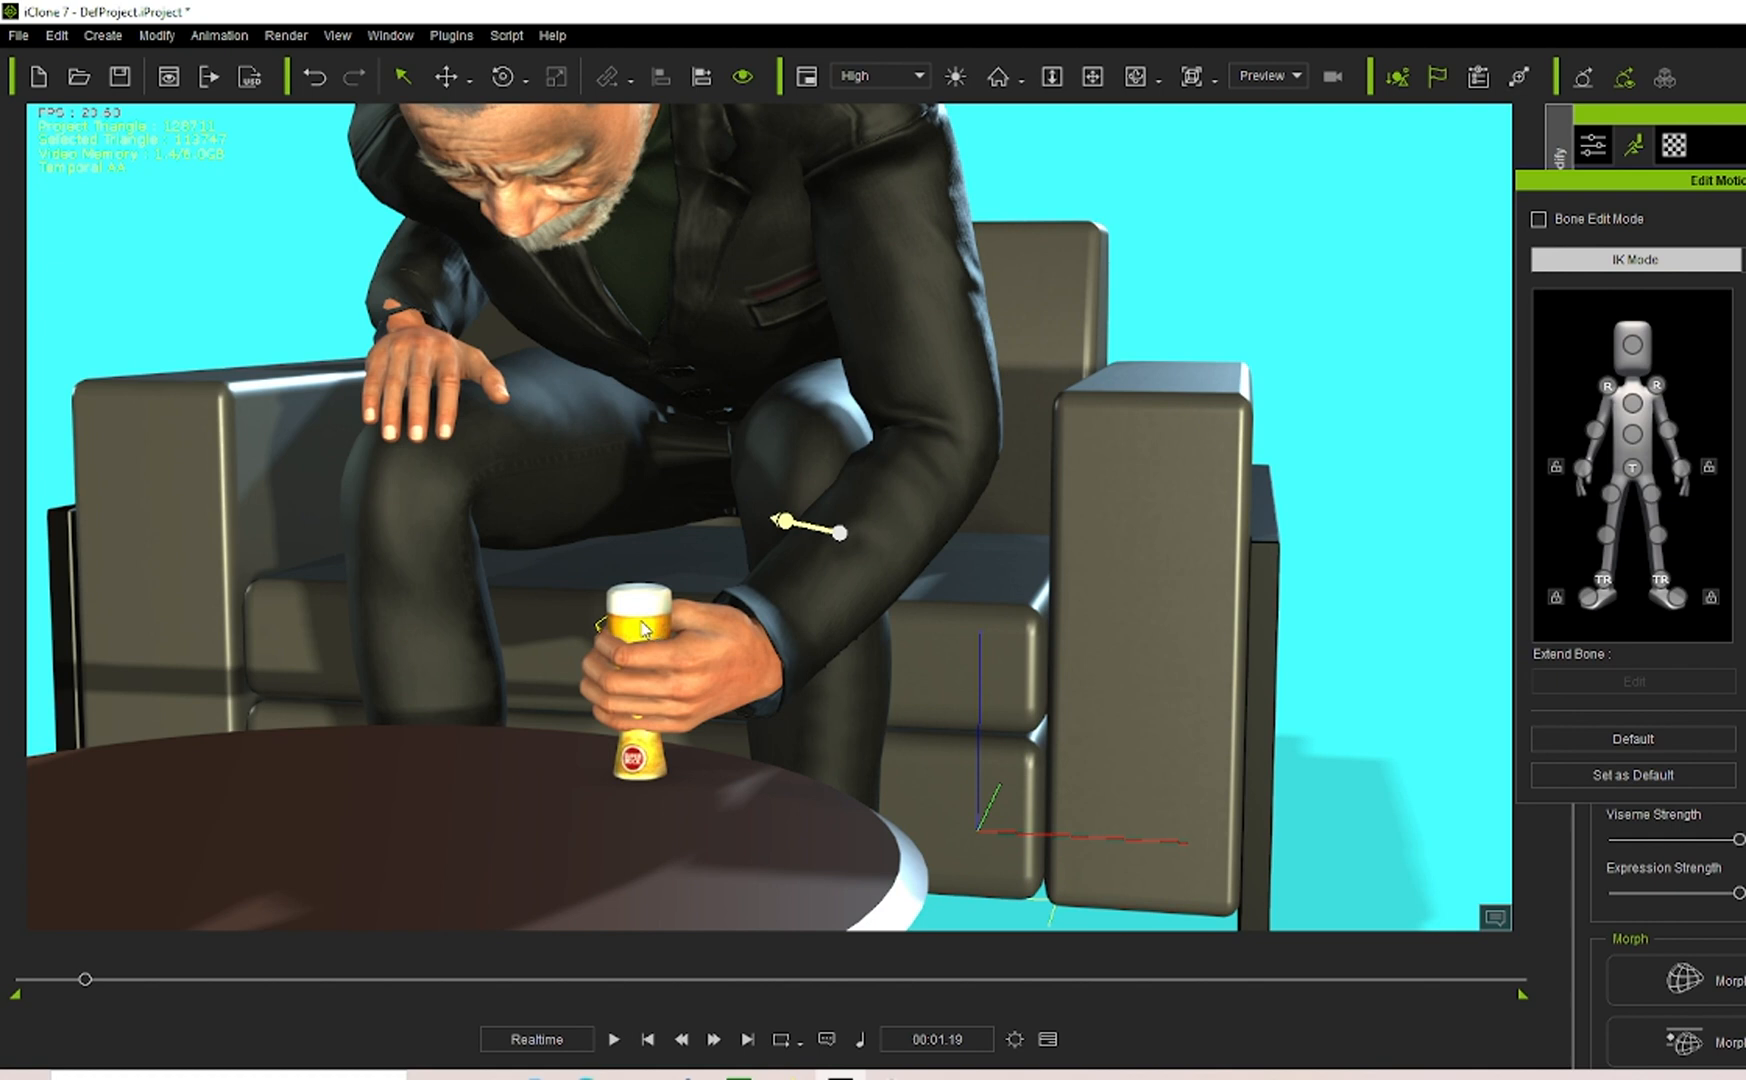
pyautogui.press('e')
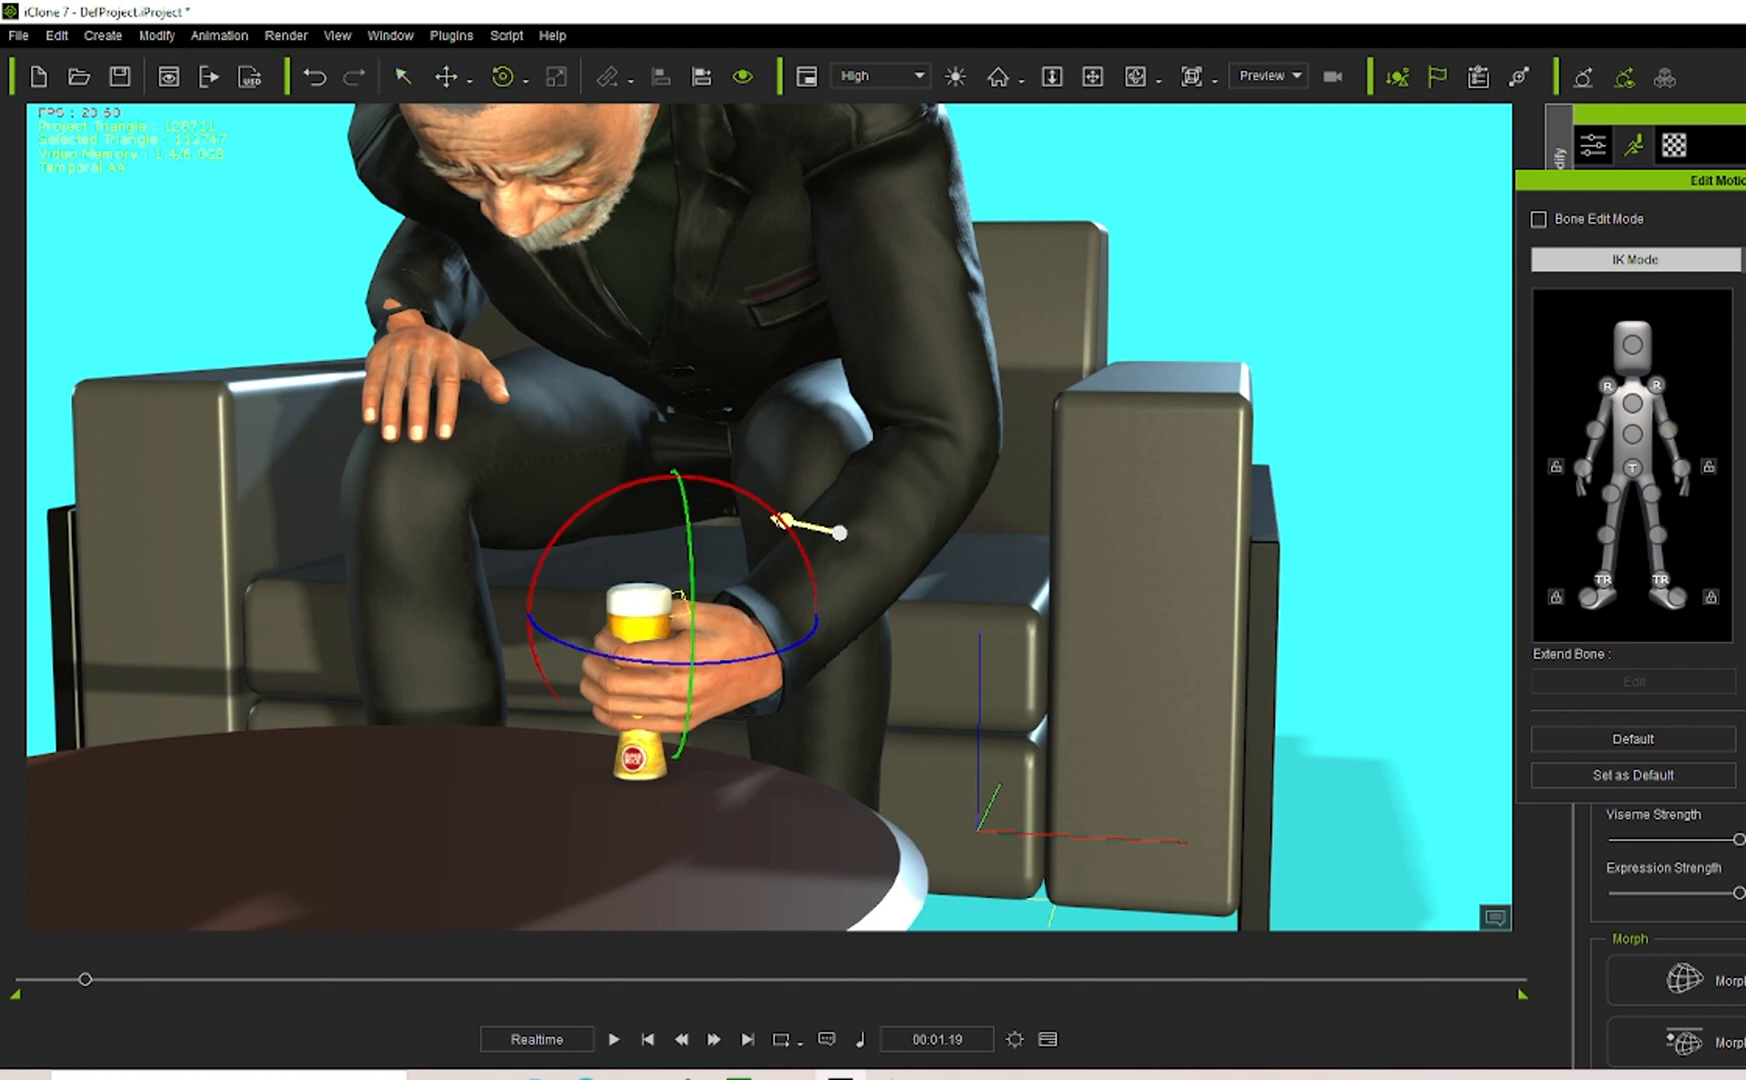
# Close the motion layer editor, select the beer glass, and show the Super+Bocks prop in the scene list.
pyautogui.click(1745, 180)
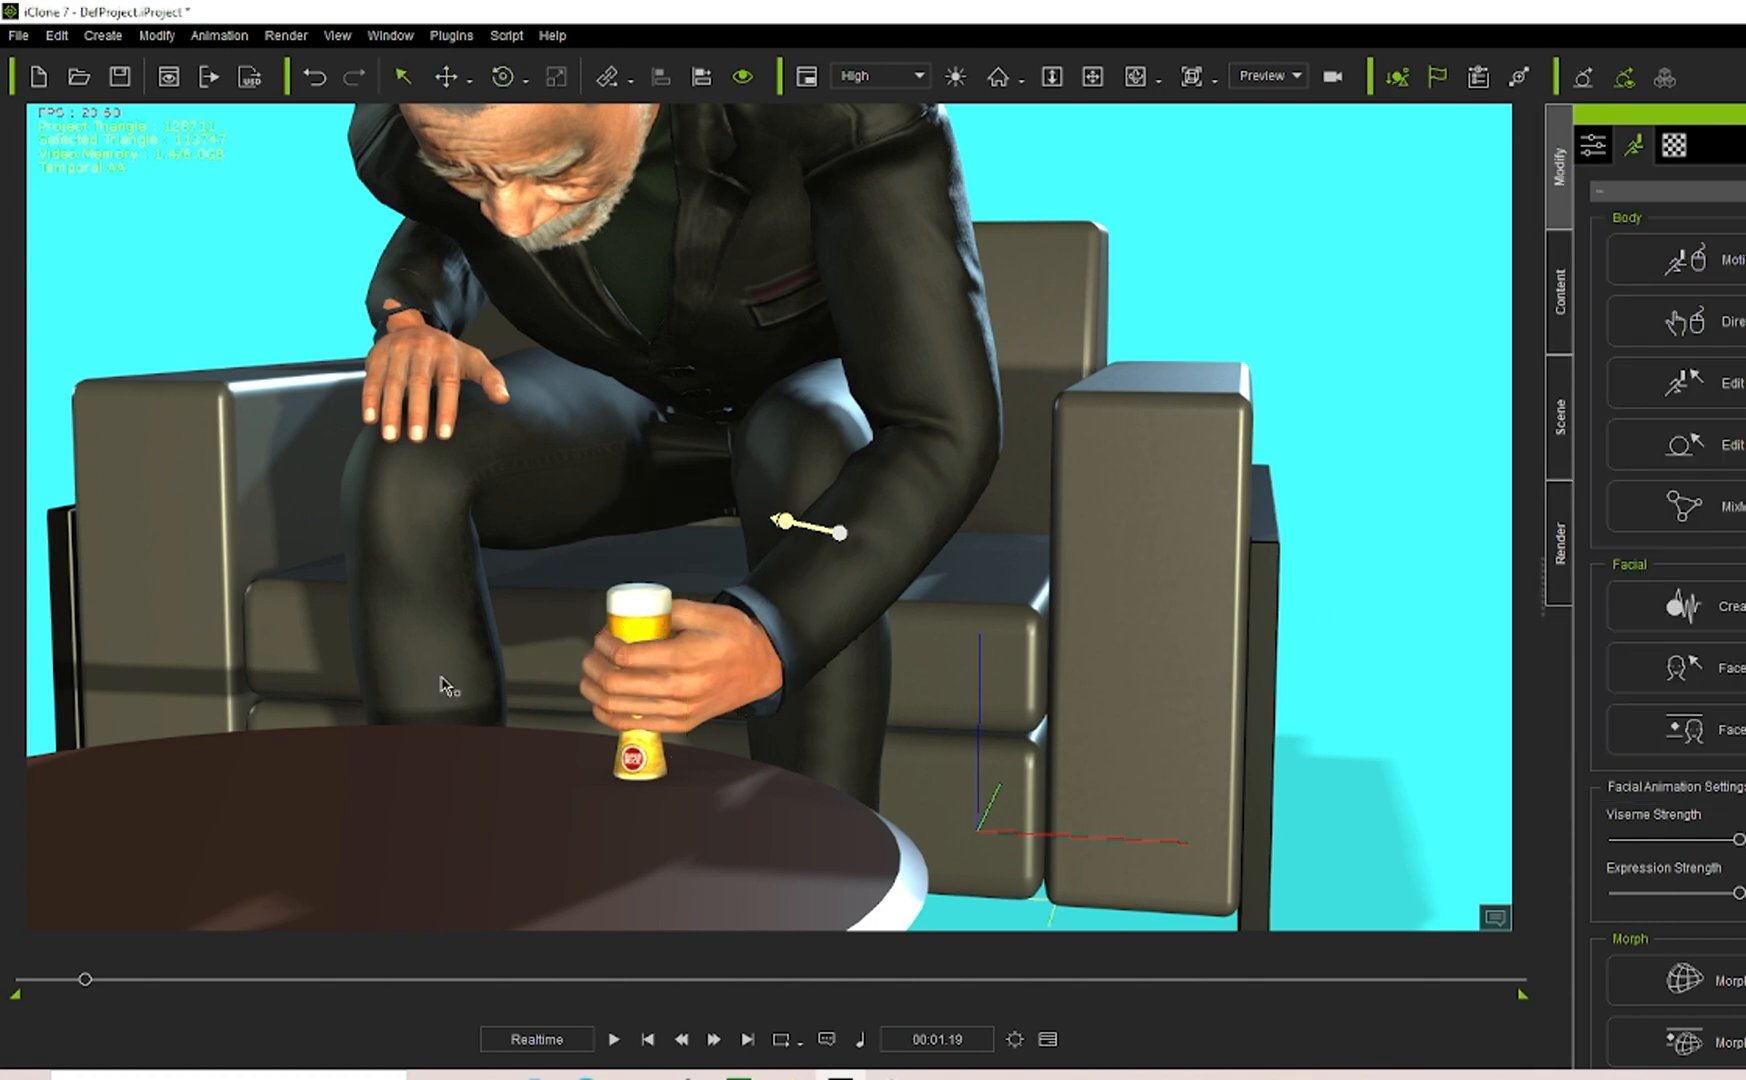
pyautogui.click(632, 625)
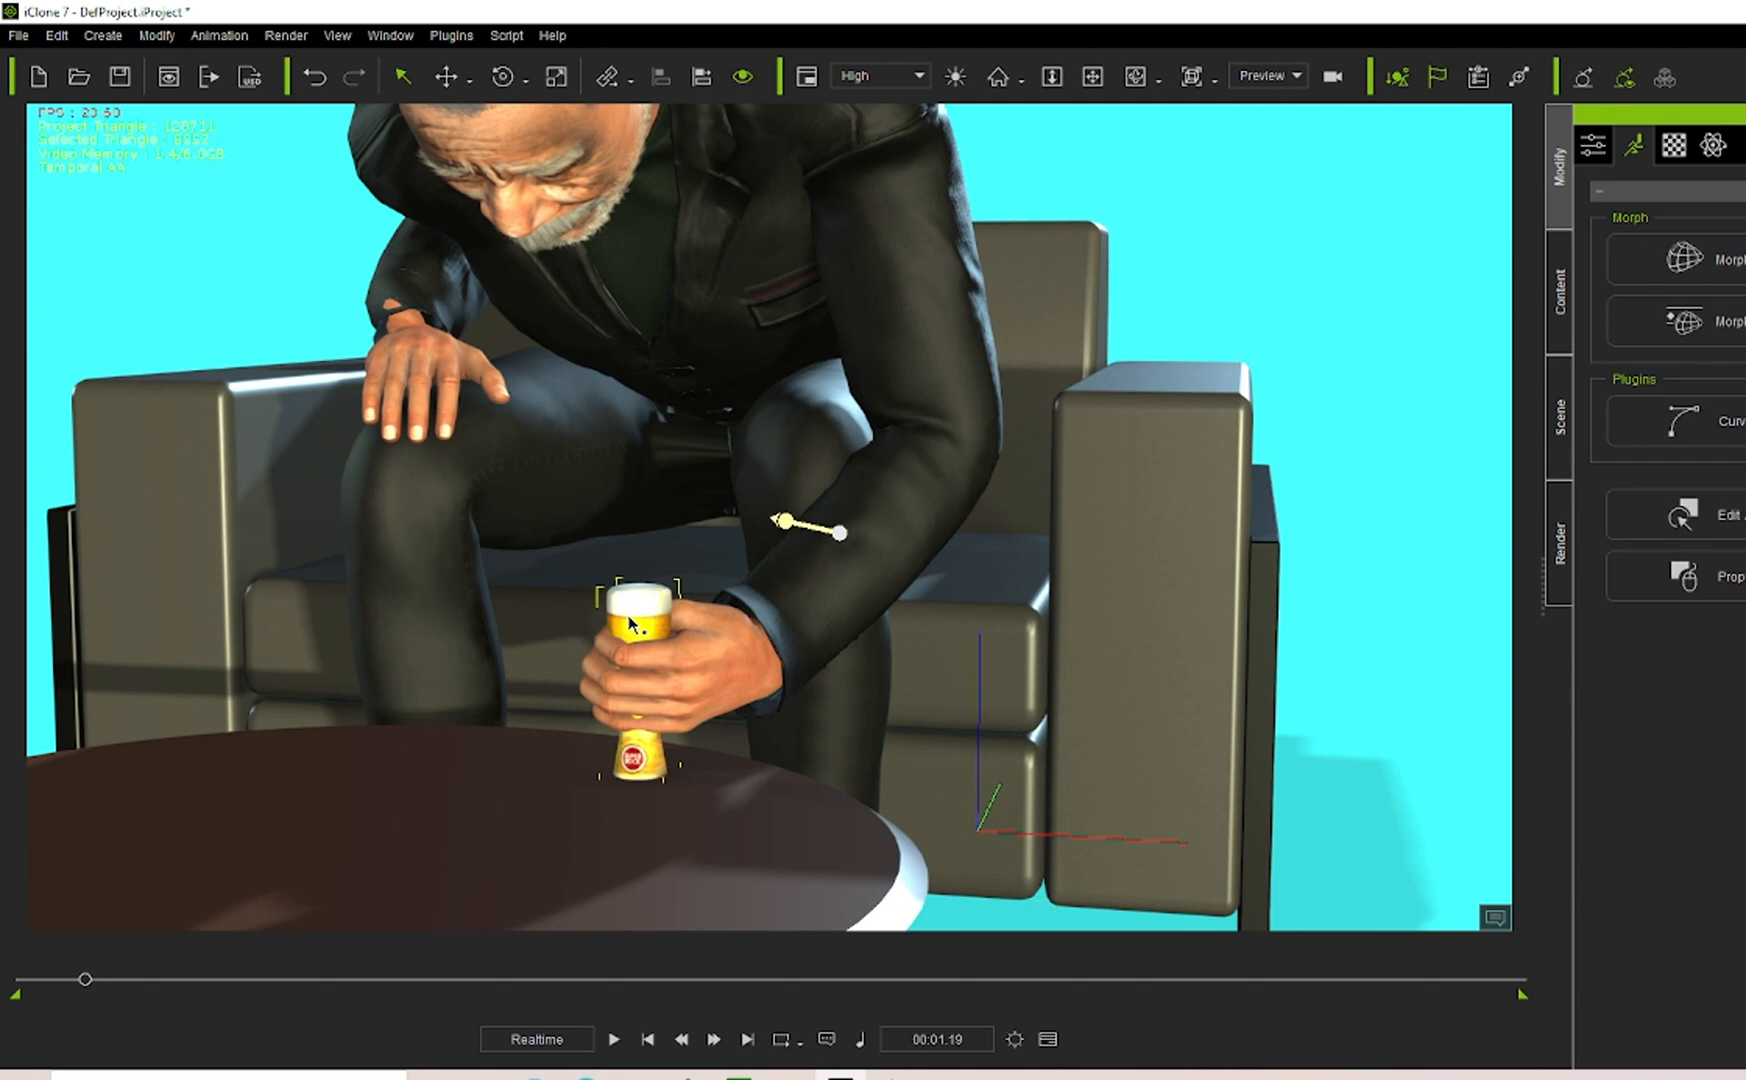
pyautogui.click(1561, 437)
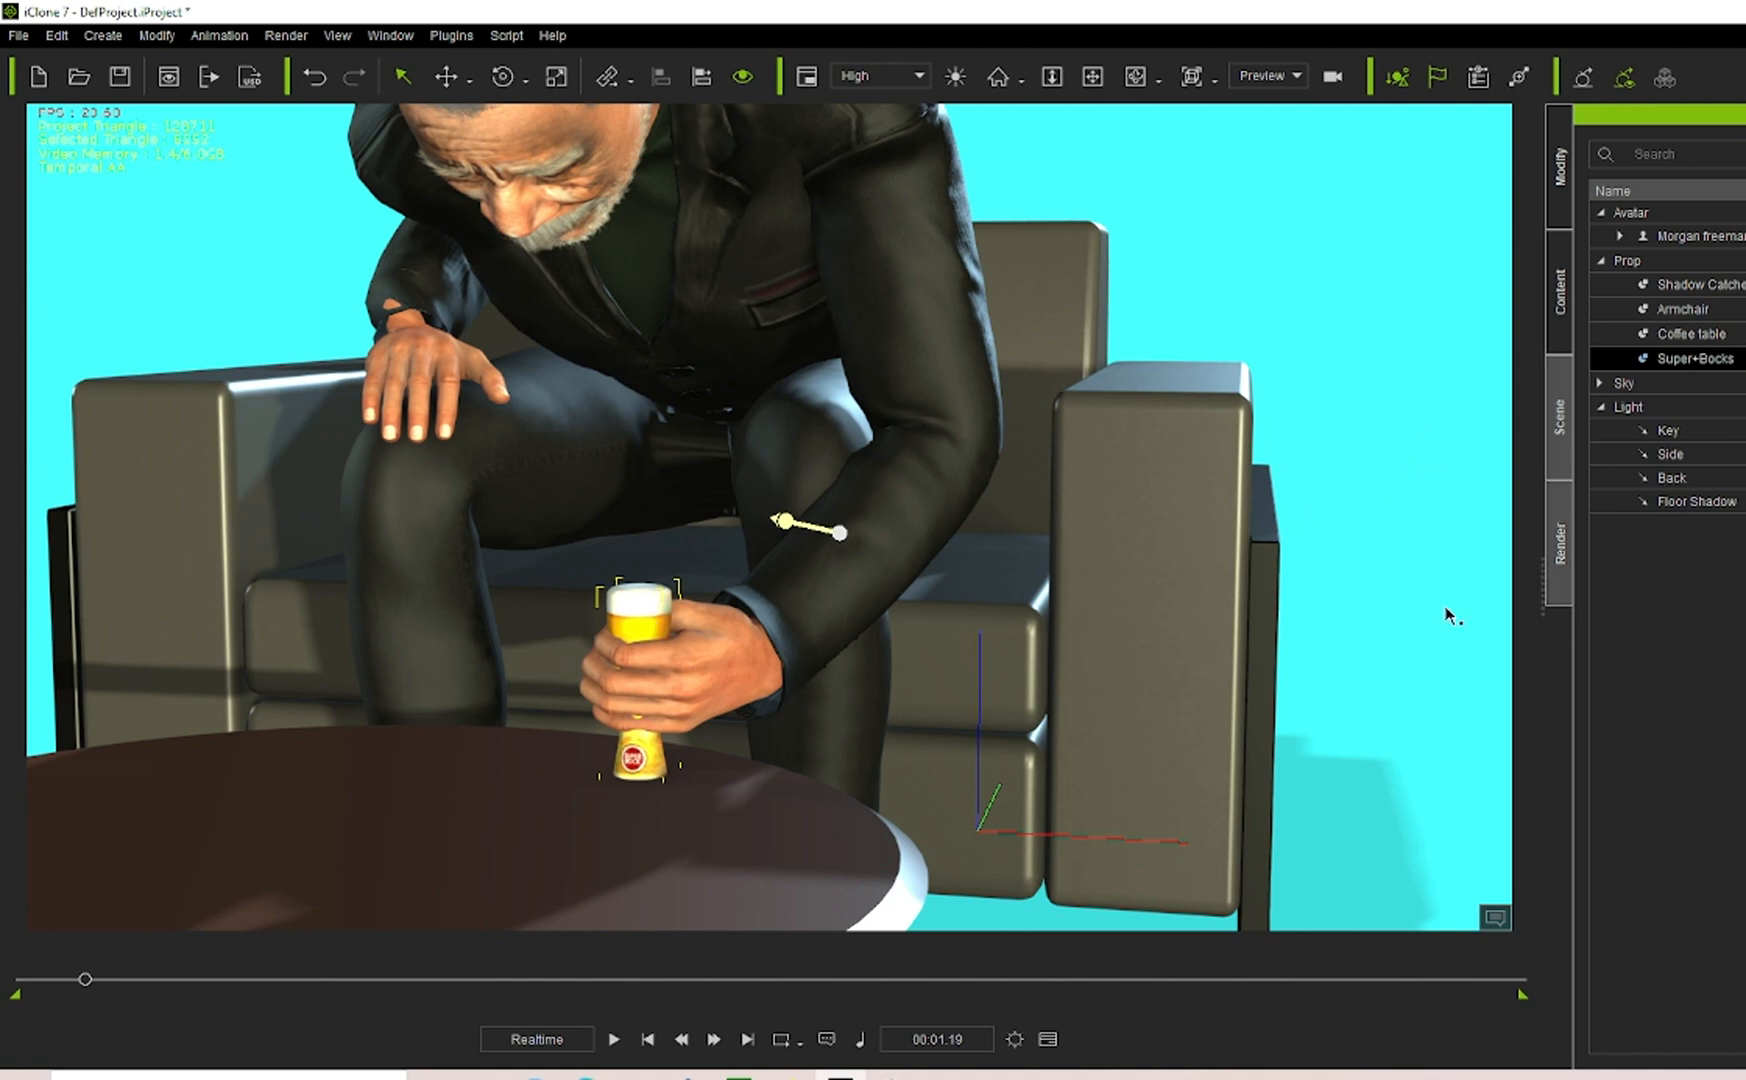
# Link the Super+Bocks beer glass to the man's left hand.
pyautogui.rightClick(641, 618)
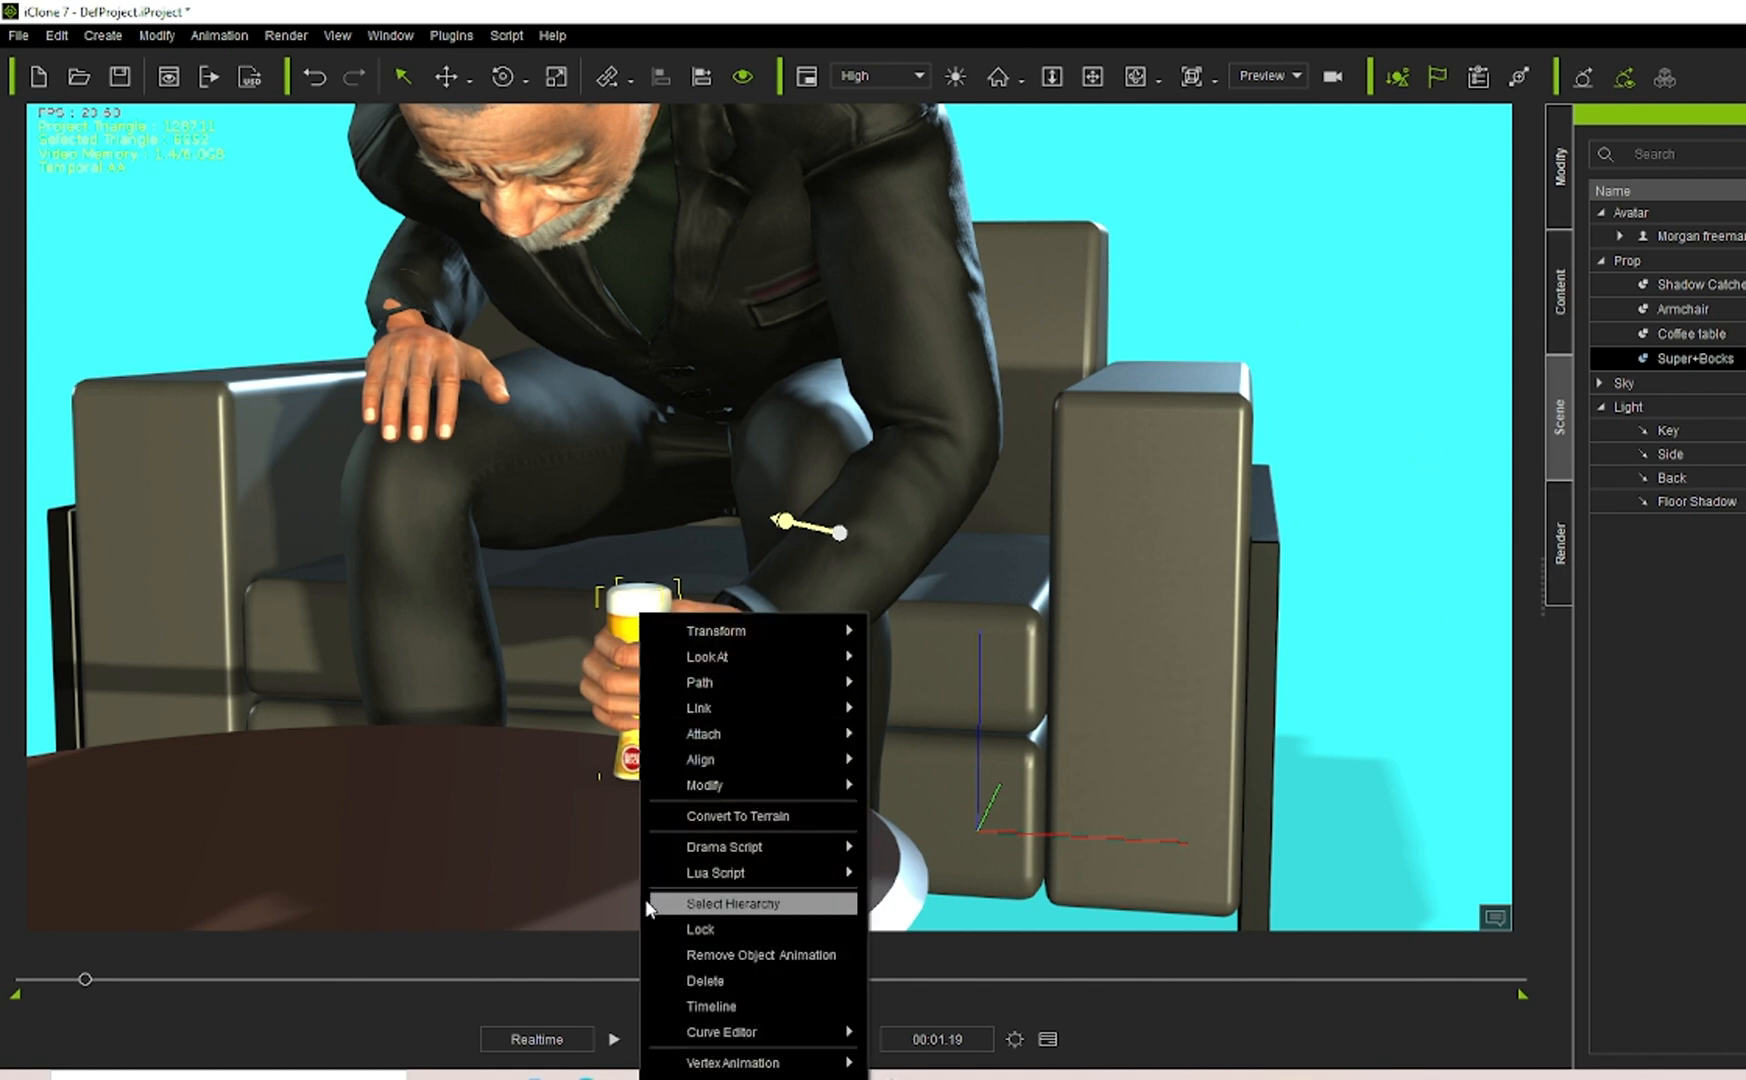
pyautogui.moveTo(680, 680)
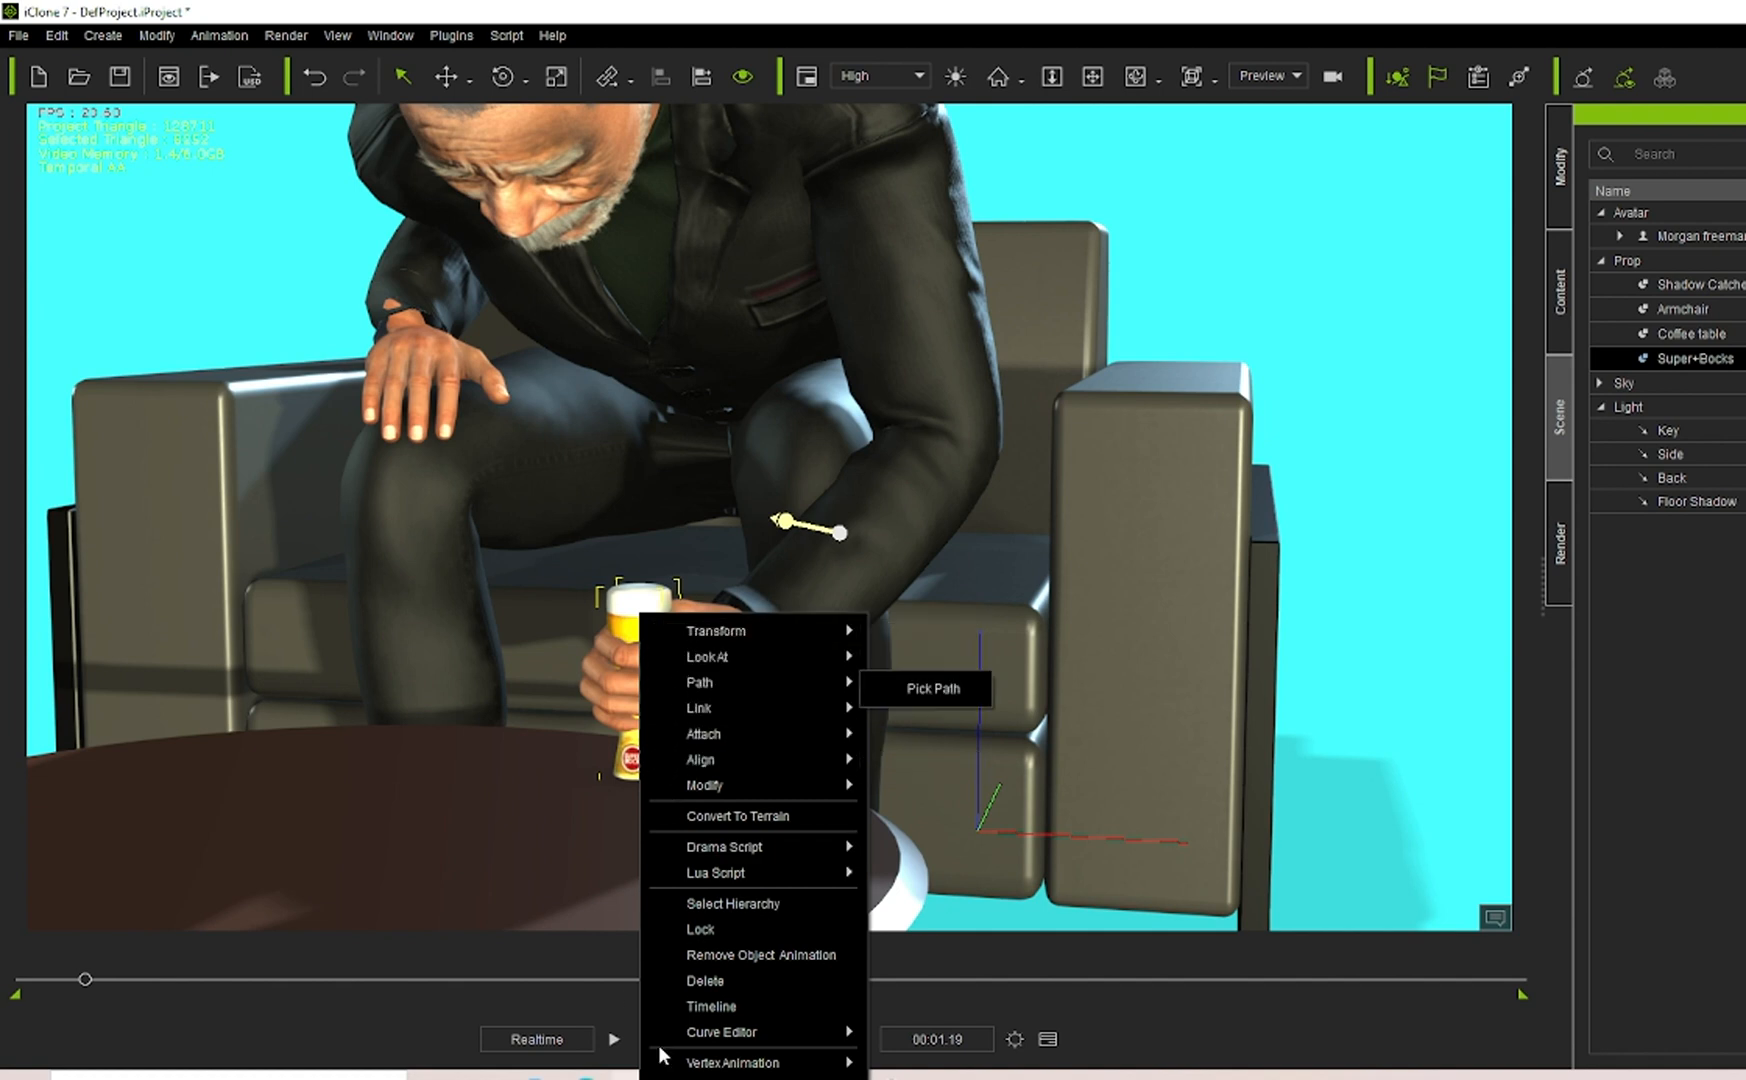
pyautogui.moveTo(713, 731)
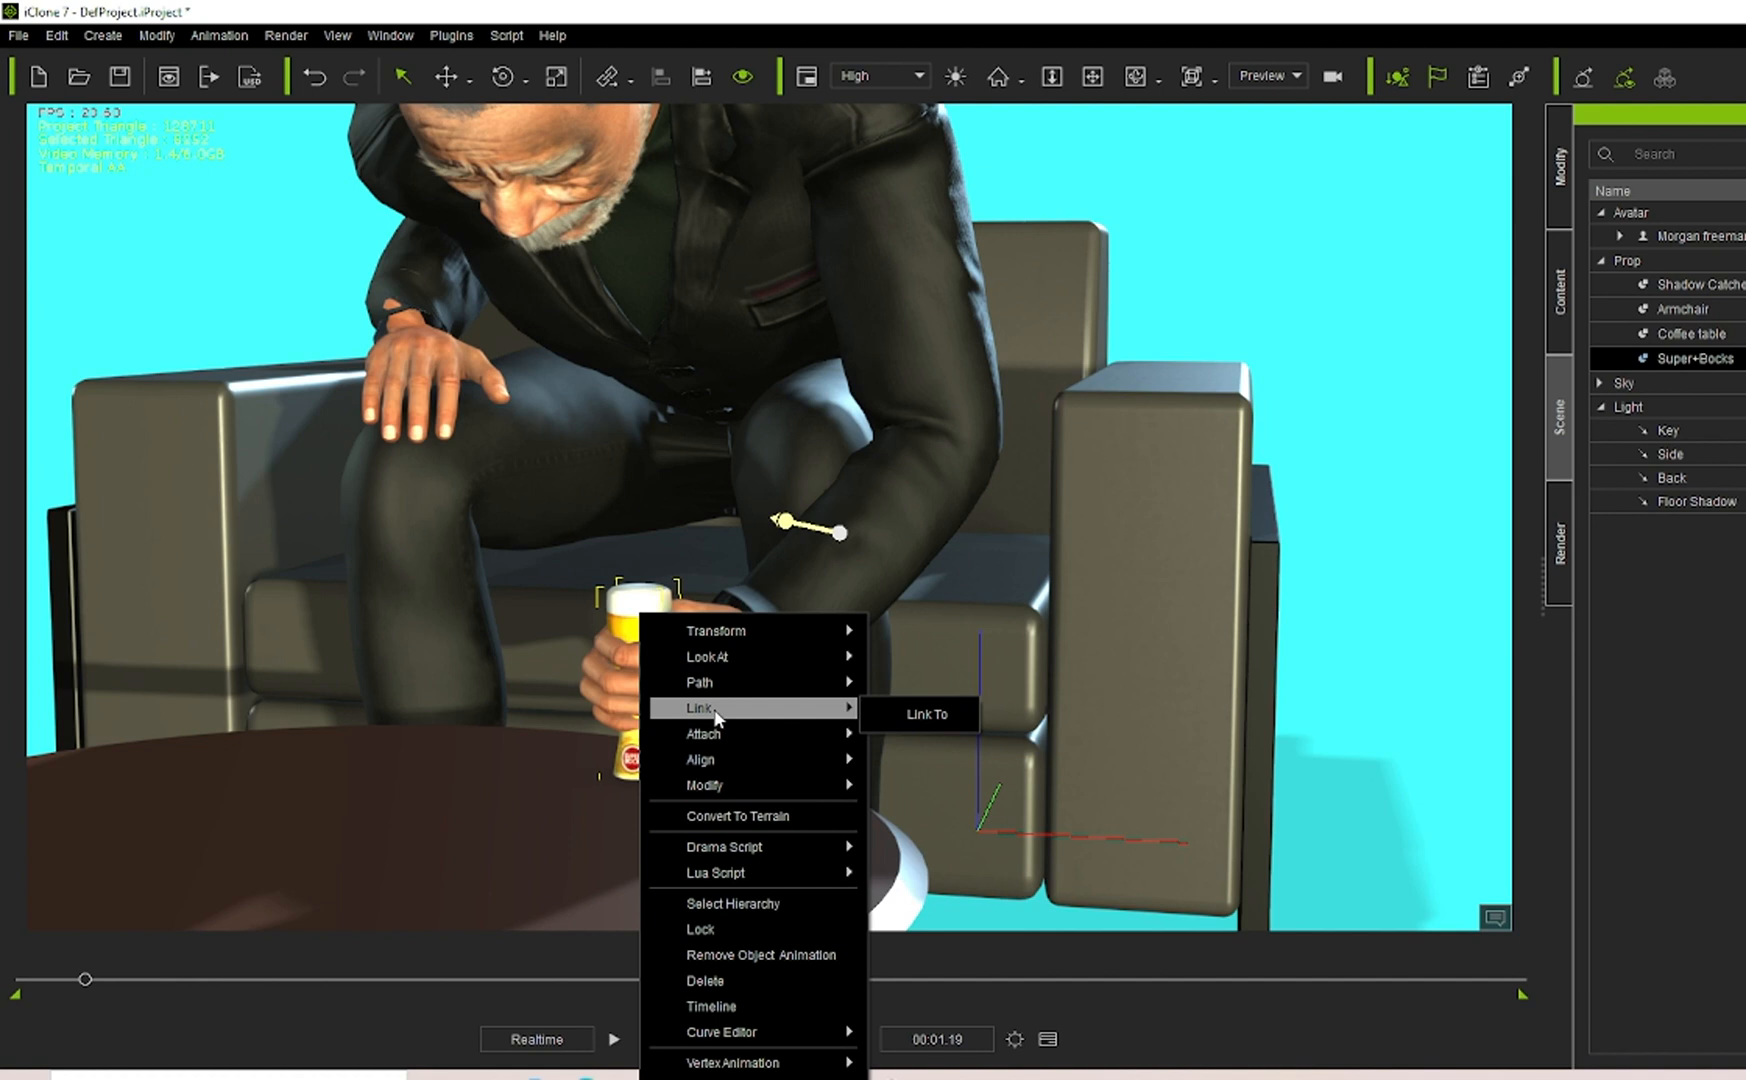
pyautogui.click(926, 714)
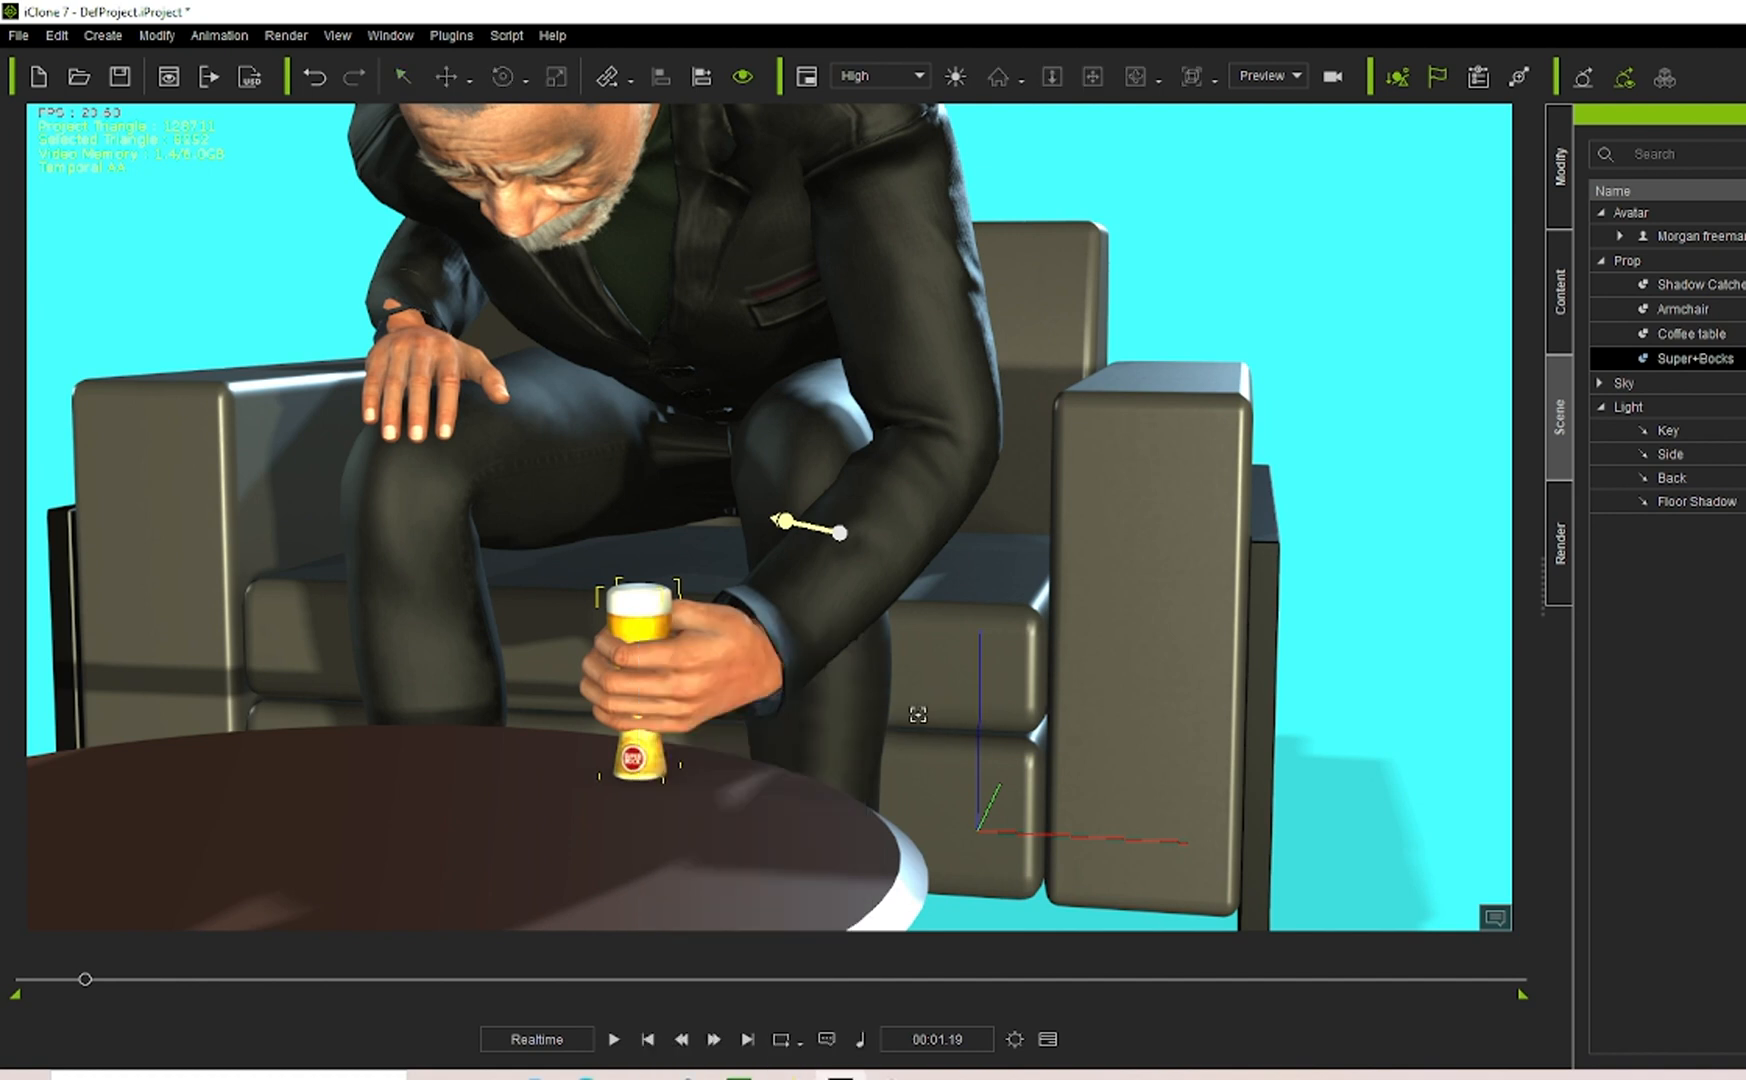
pyautogui.click(718, 681)
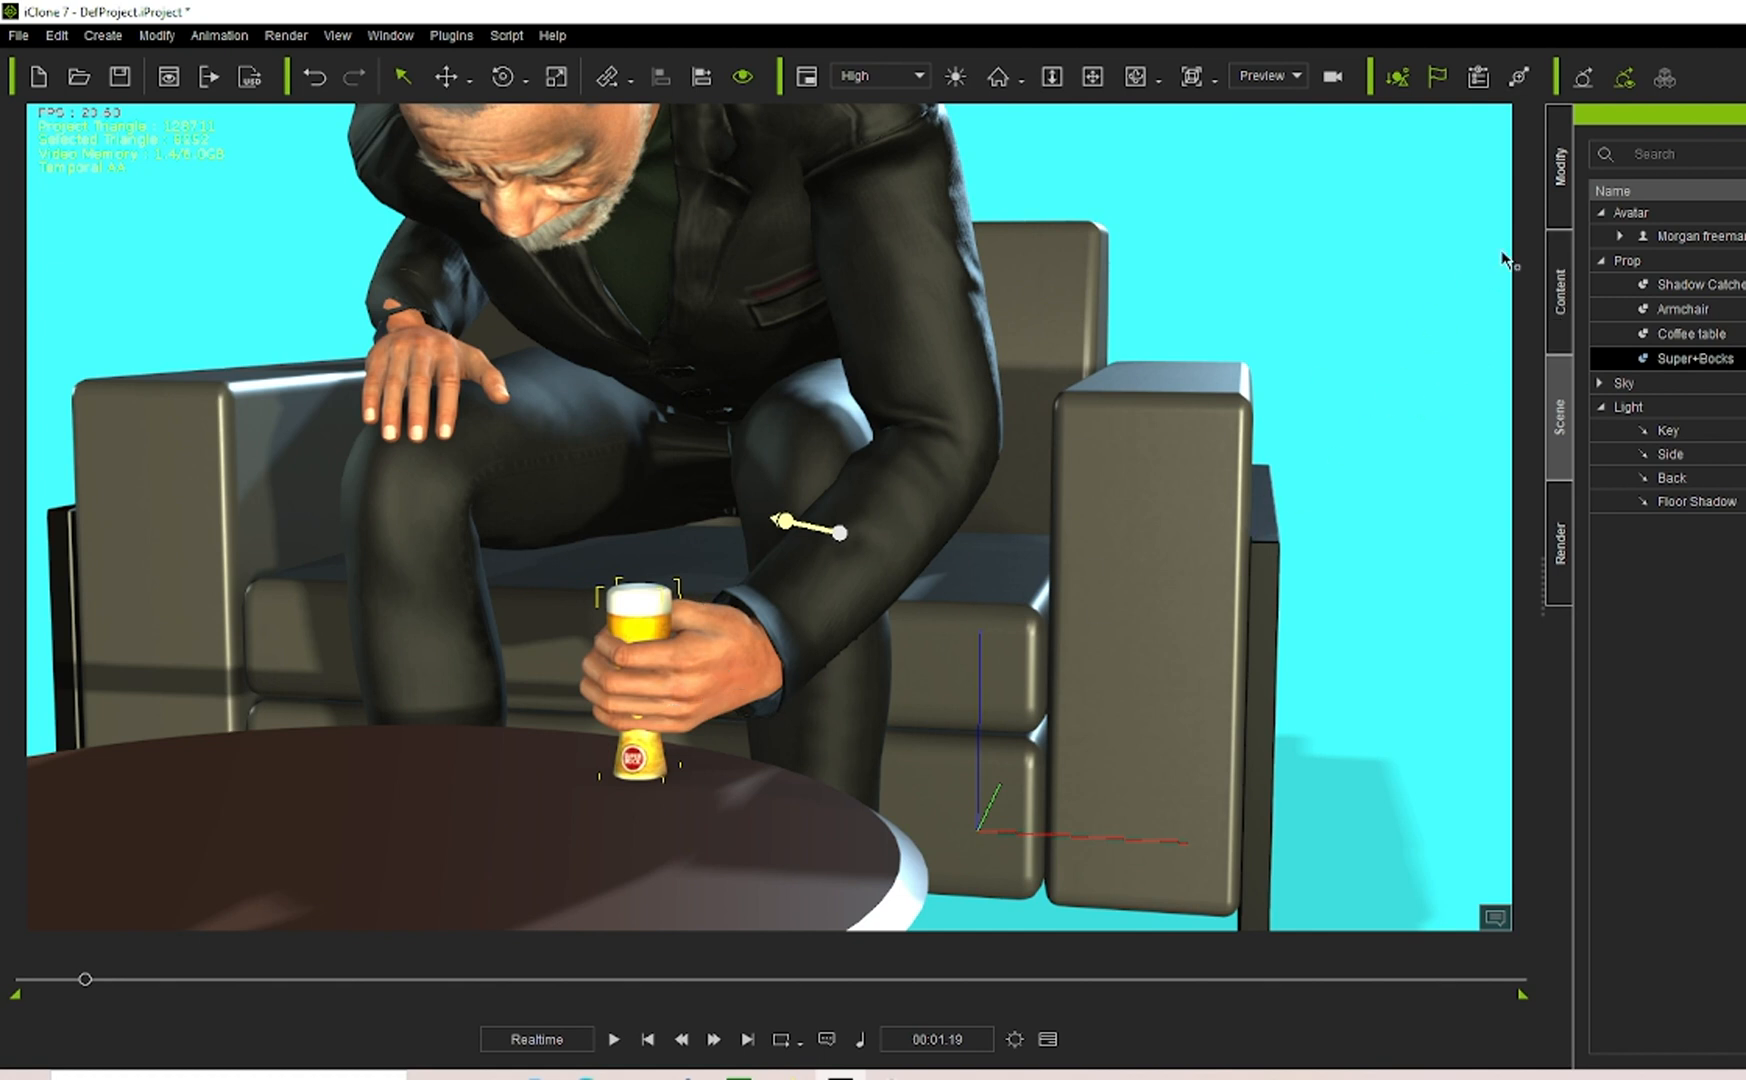
# Check the beer glass's link parent in its attributes, and deselect the glass.
pyautogui.click(1559, 192)
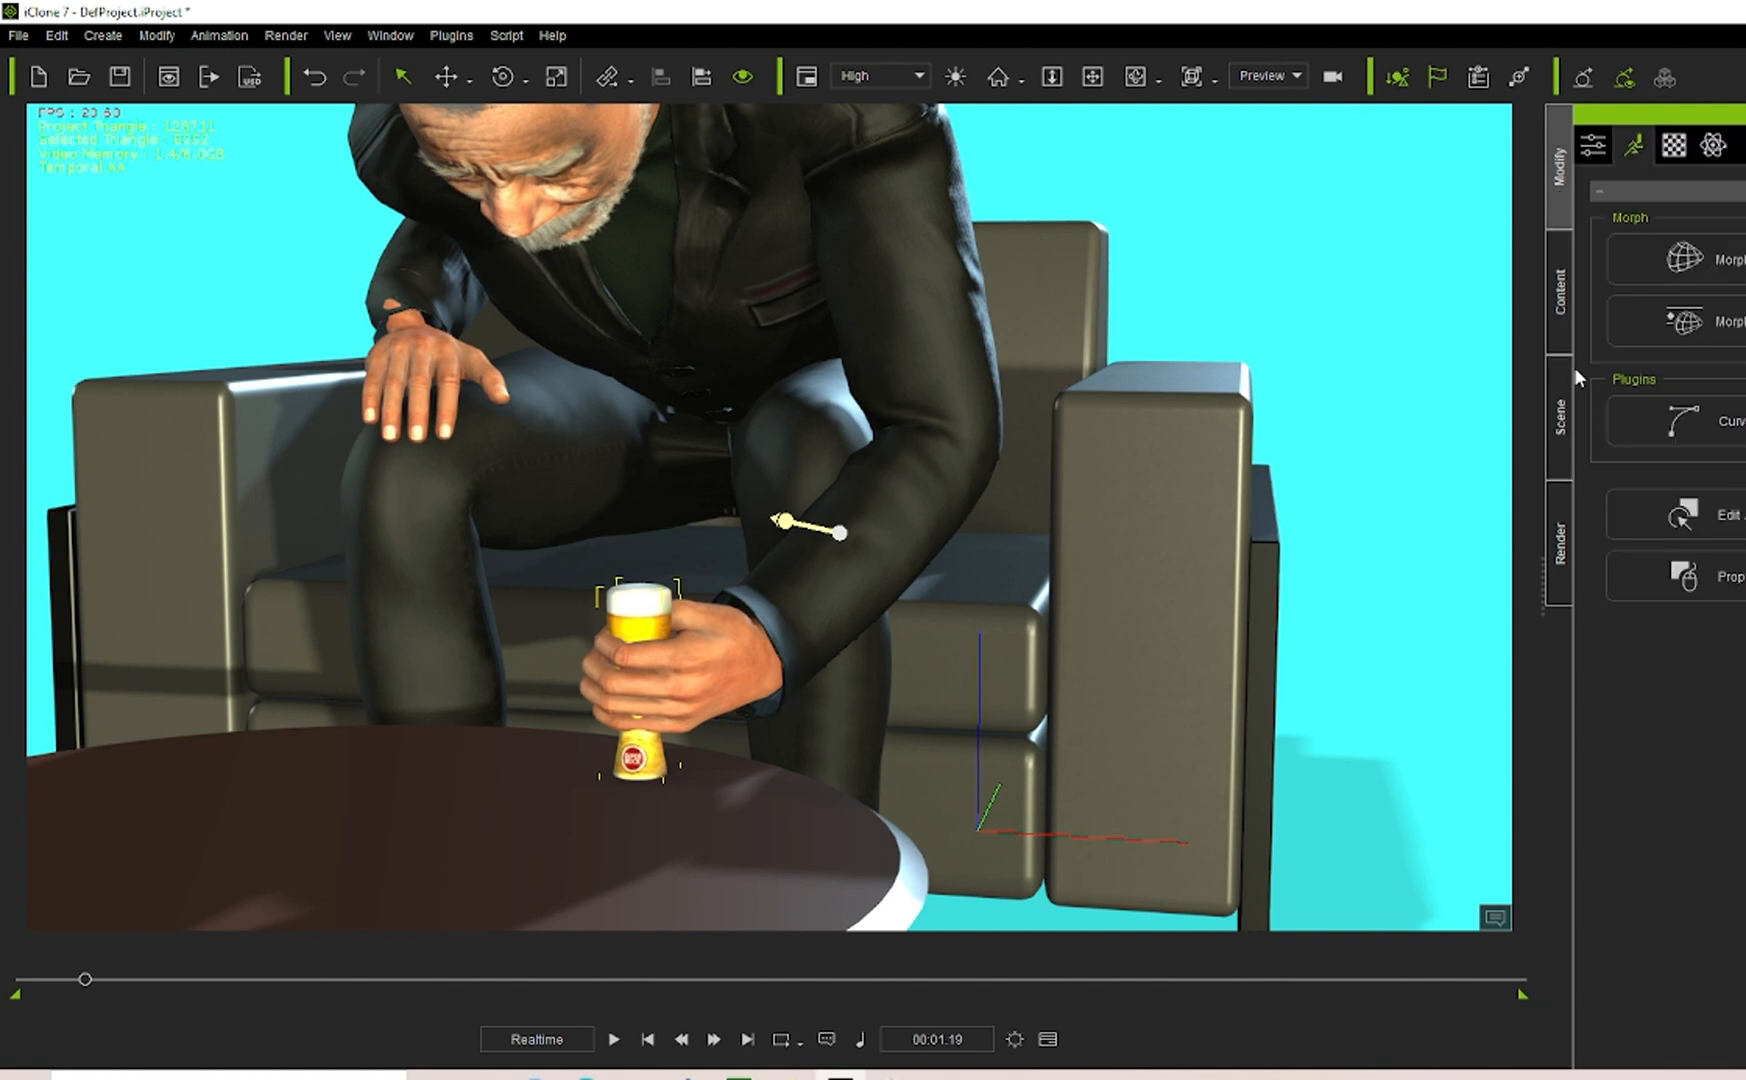
pyautogui.click(1594, 147)
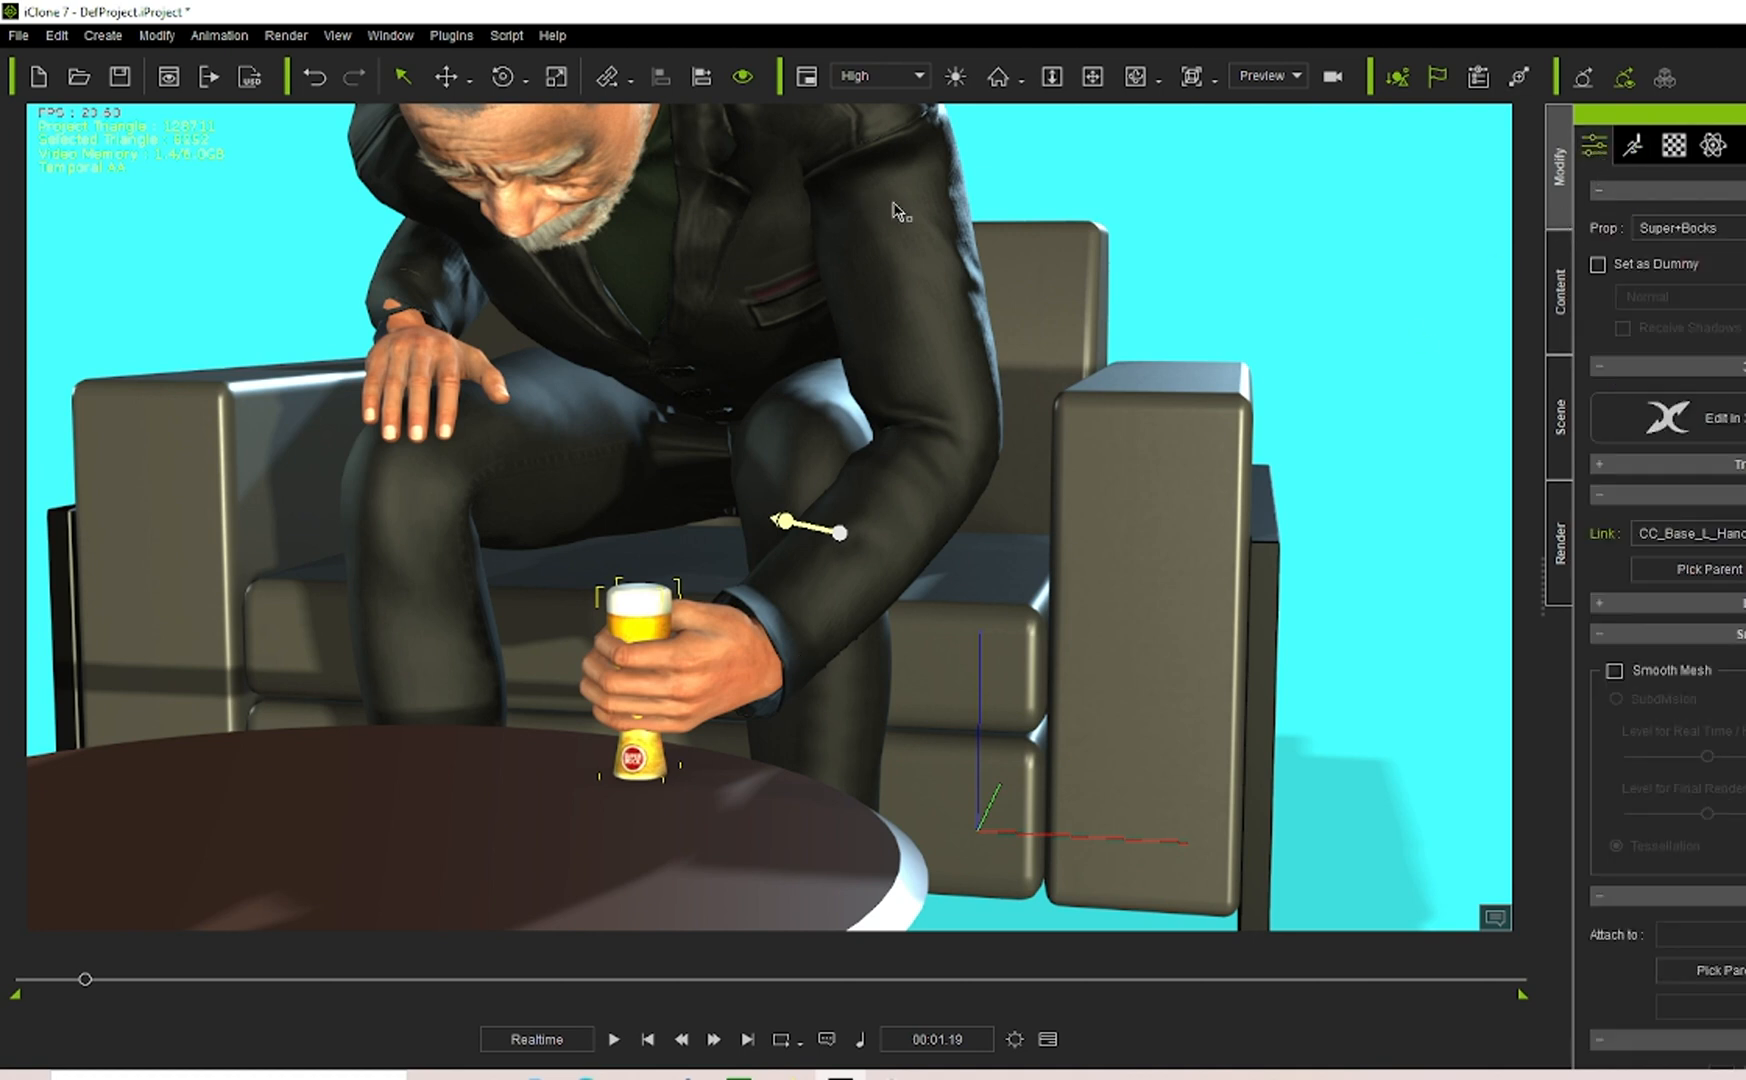
pyautogui.click(1385, 448)
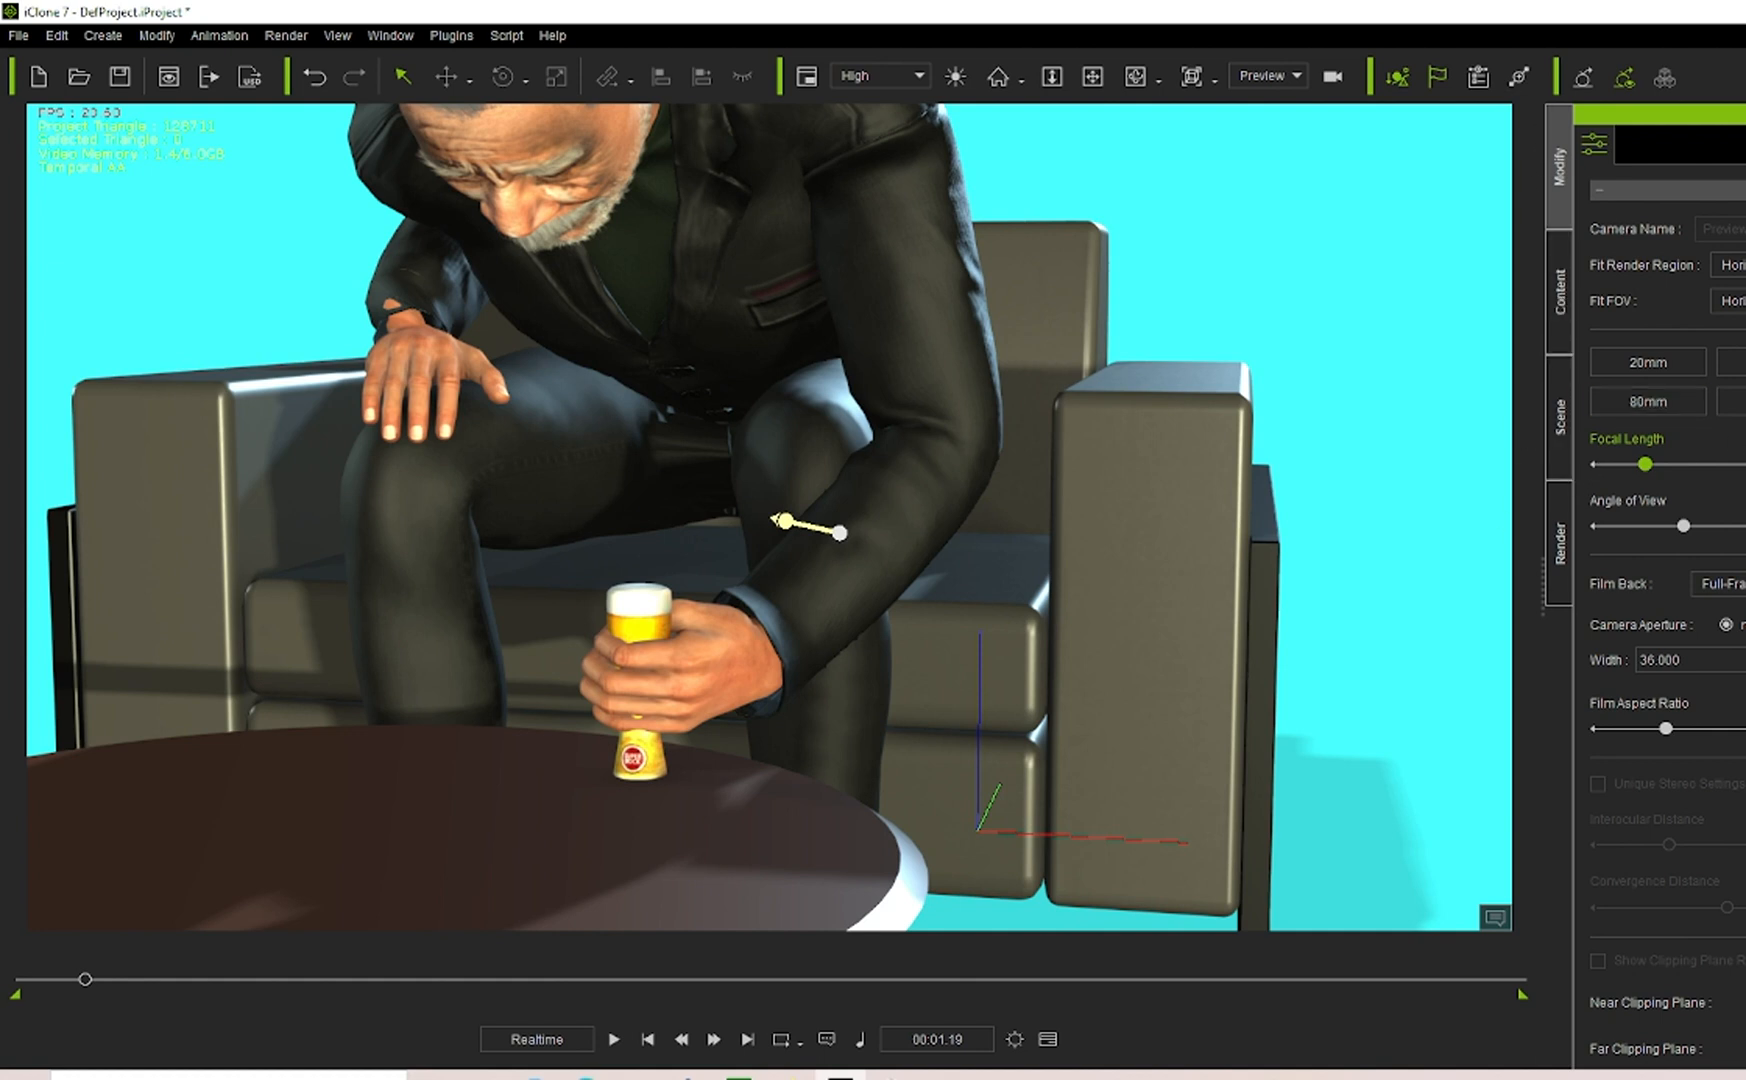
pyautogui.scroll(-7, 1665, 600)
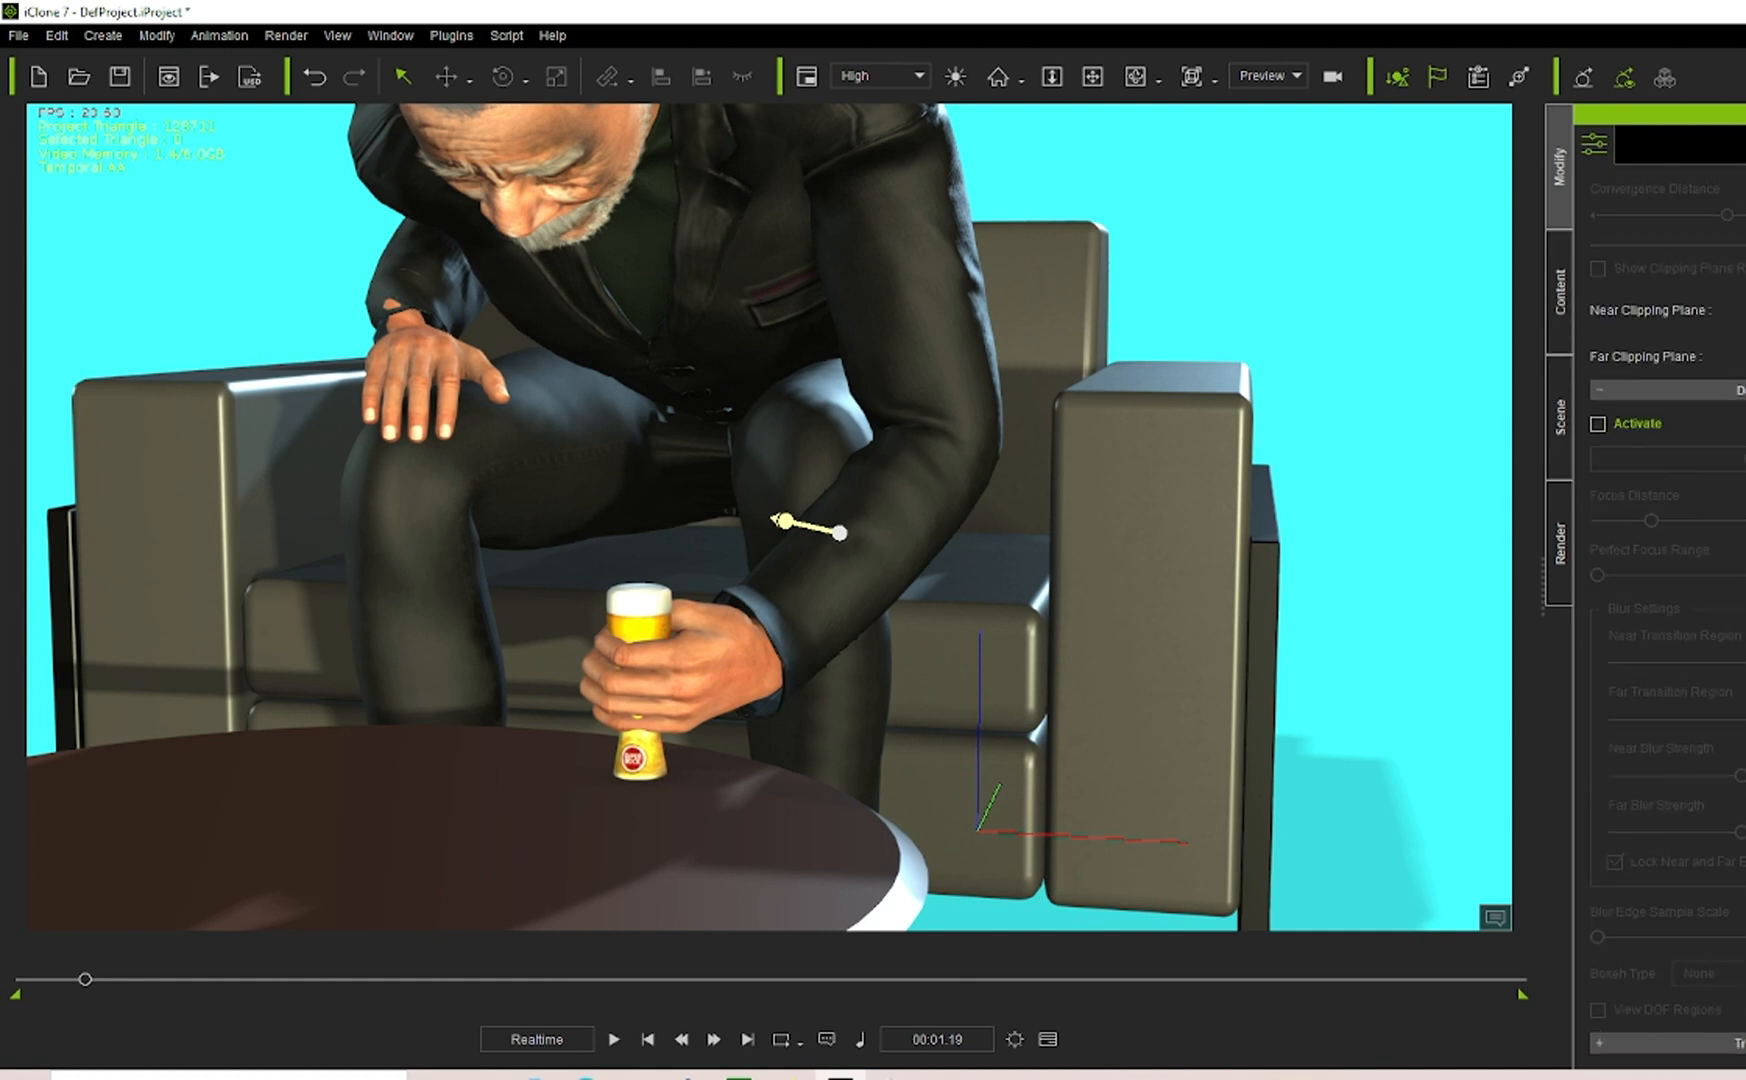
pyautogui.scroll(7, 1706, 775)
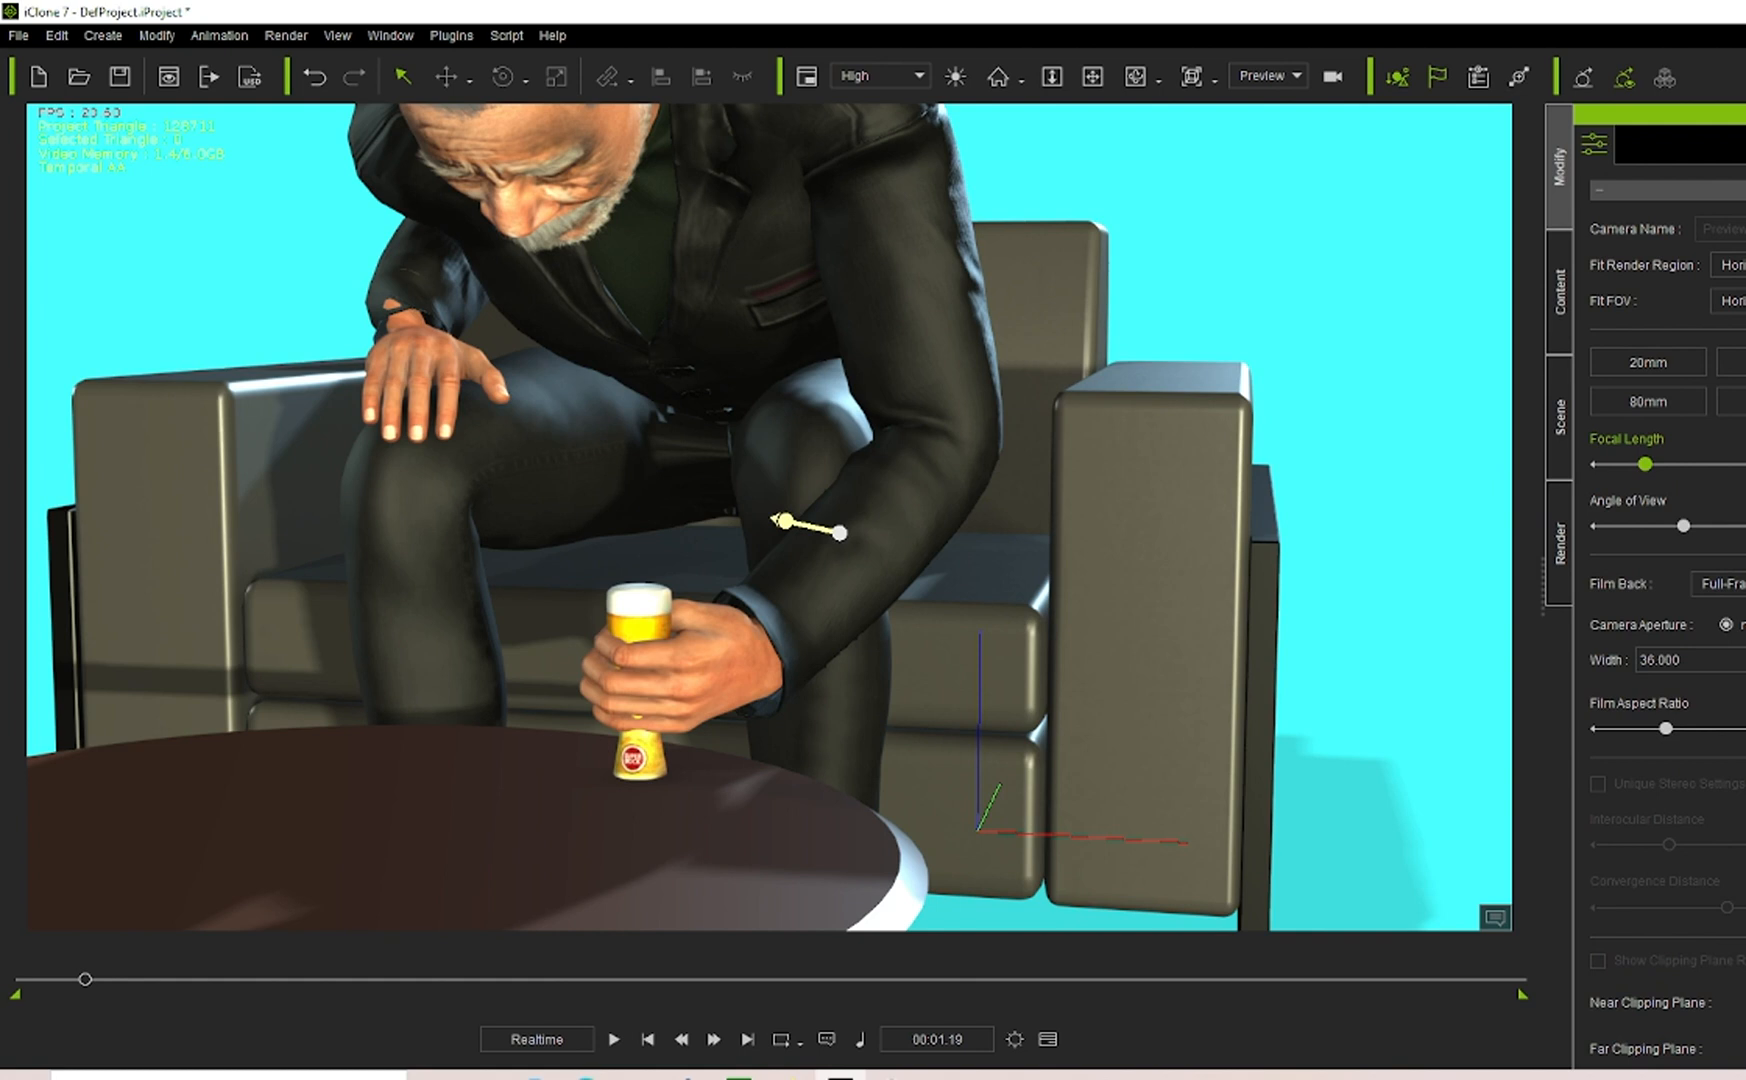
# Reselect the beer glass and link it to the CC_Base_L_Hand sub node with Align set to None.
pyautogui.click(648, 626)
pyautogui.click(656, 625)
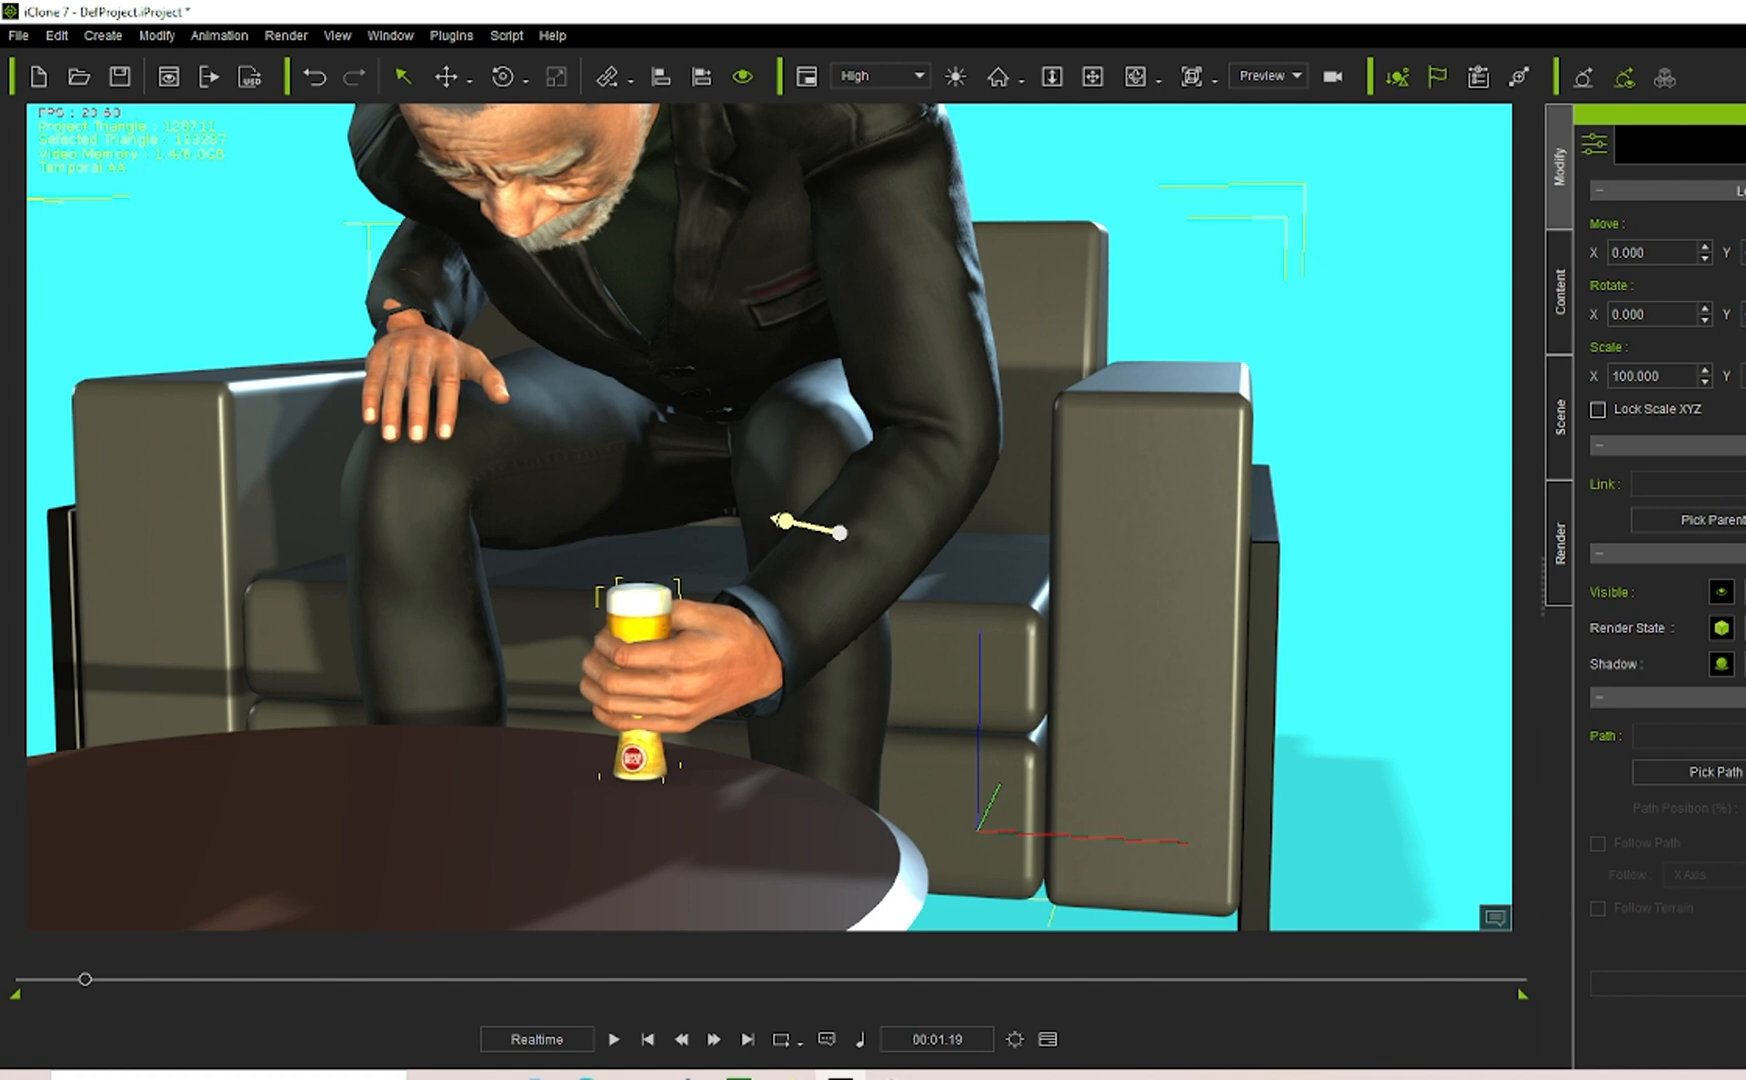
pyautogui.click(636, 636)
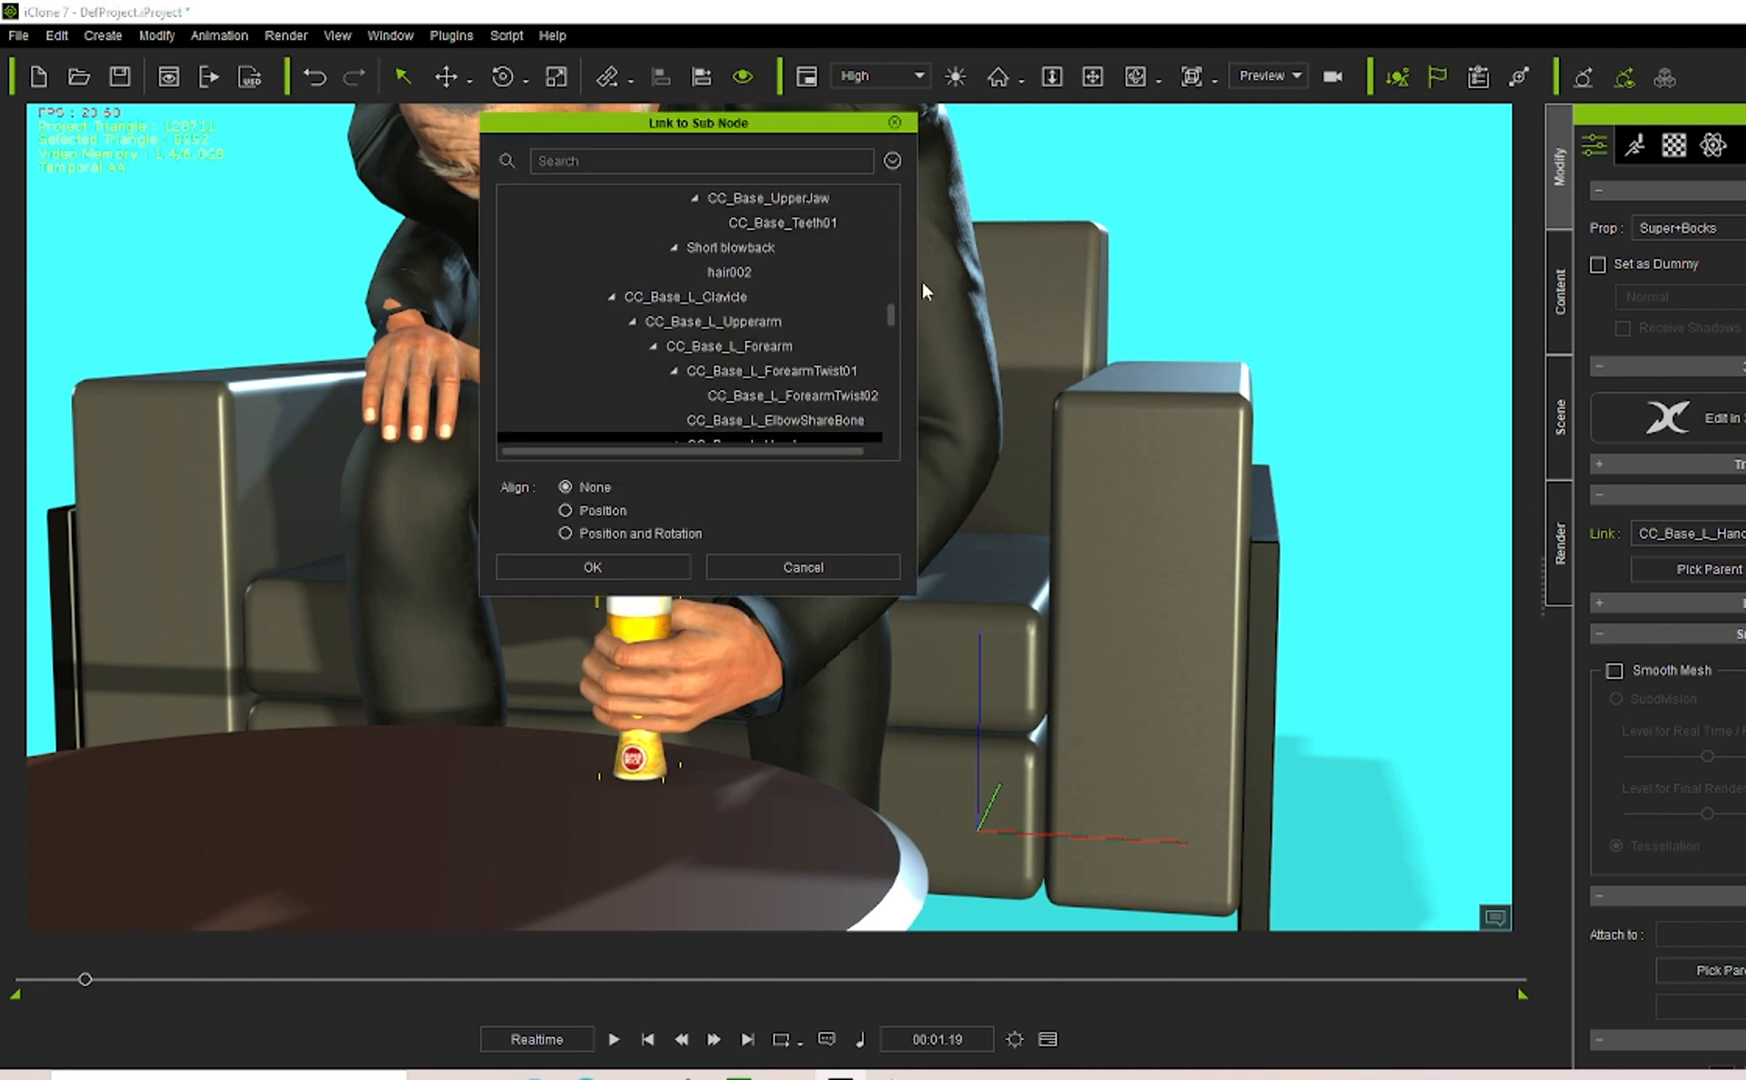
pyautogui.moveTo(892, 316)
pyautogui.mouseDown()
pyautogui.moveTo(902, 351)
pyautogui.moveTo(913, 332)
pyautogui.mouseUp()
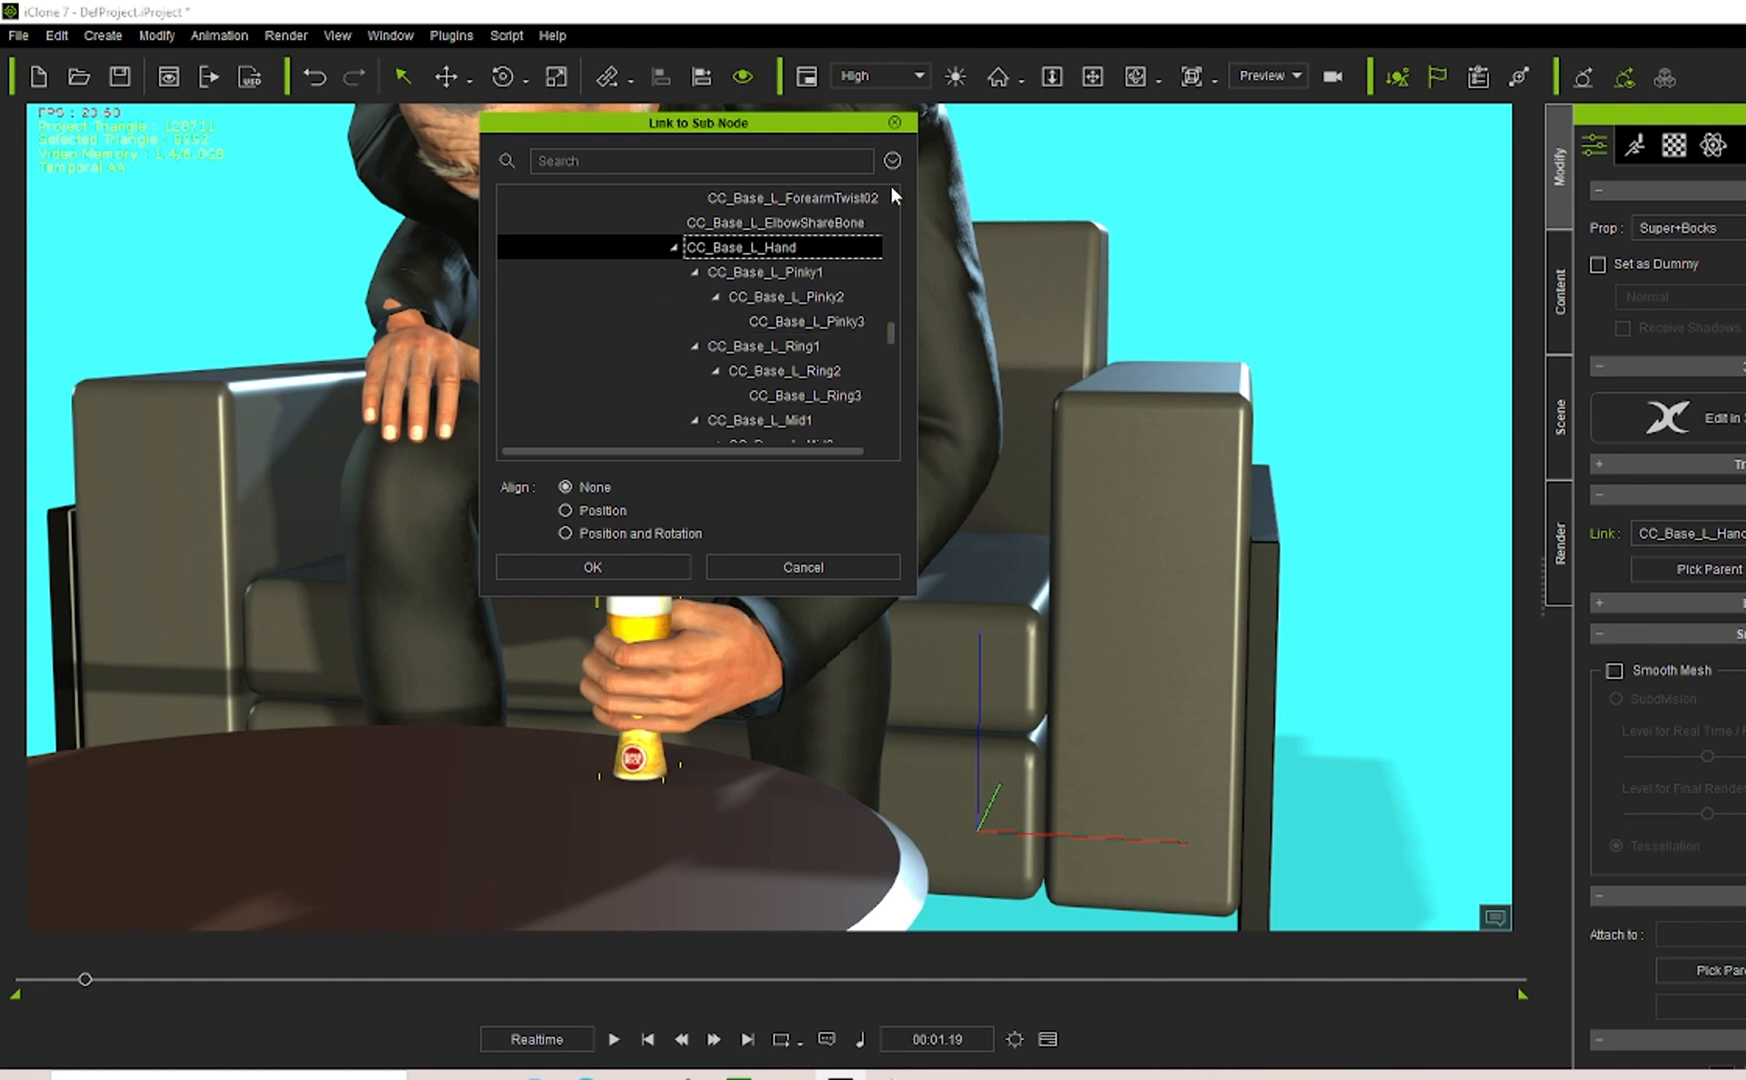
pyautogui.click(570, 564)
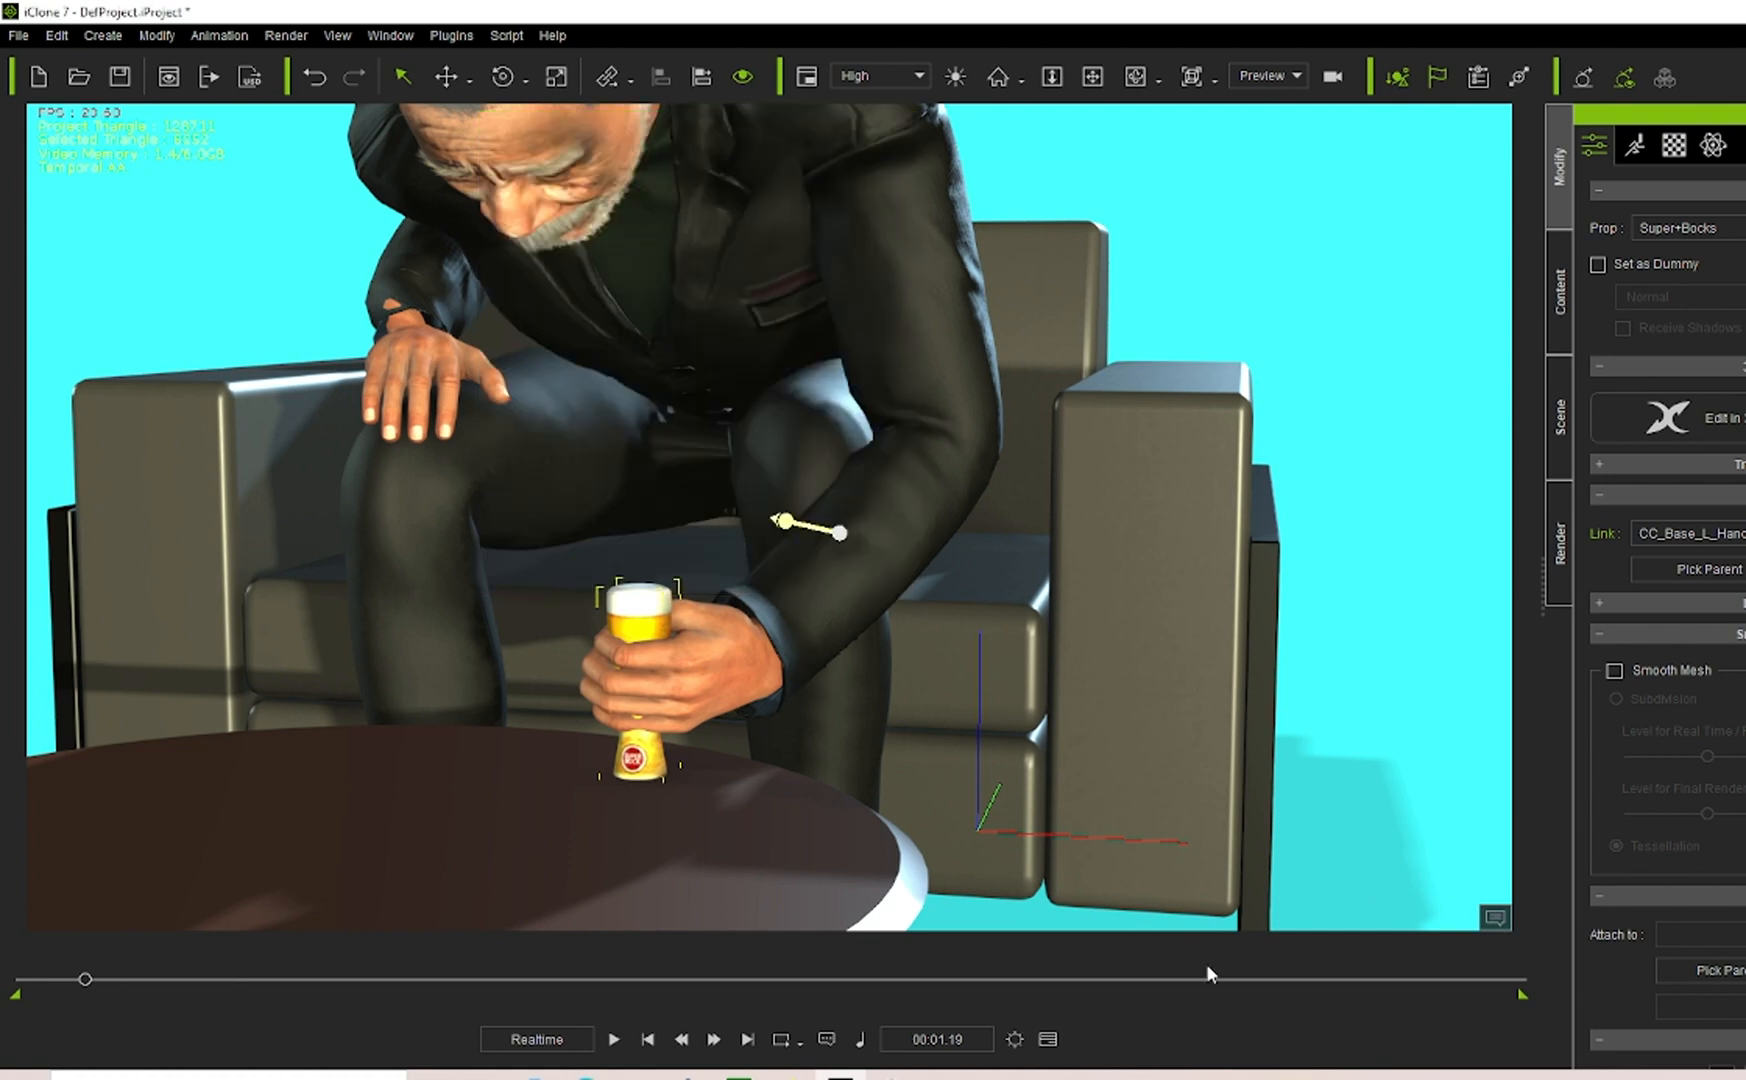
# Show the beer glass's tracks in the timeline, and select the seated man to show his motion layer tracks.
pyautogui.click(1047, 1039)
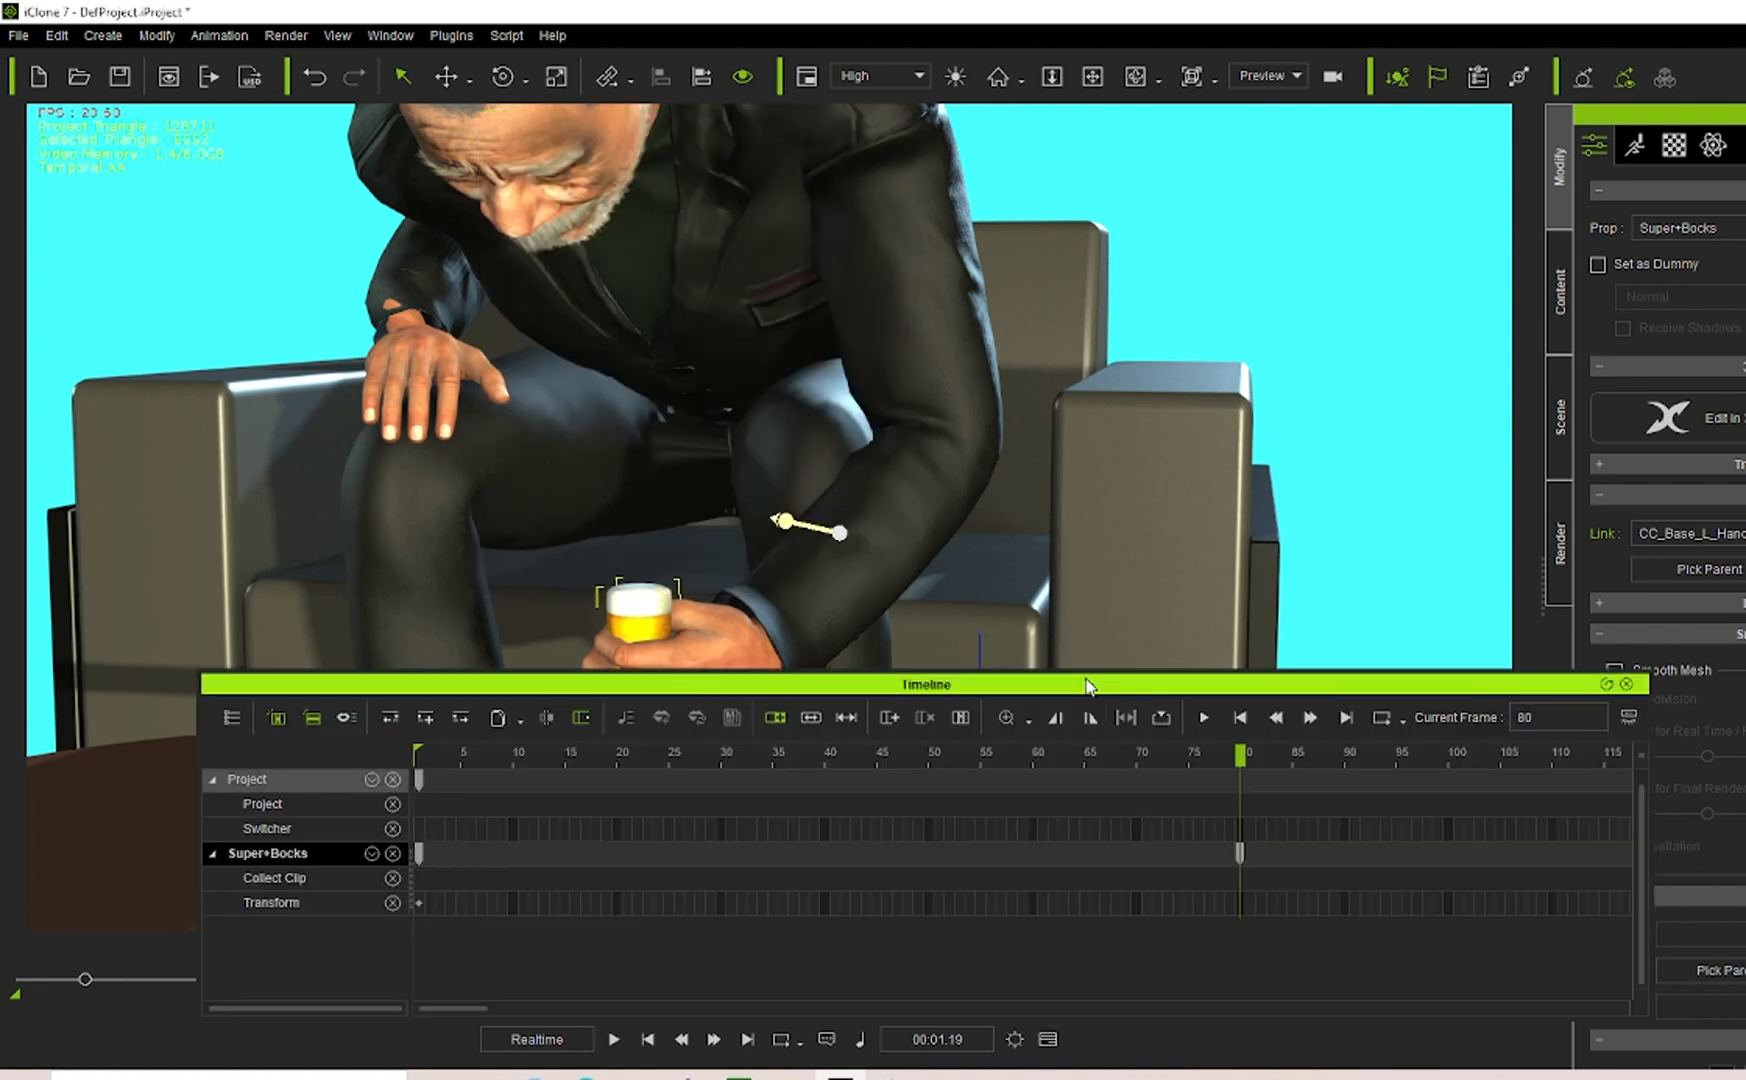
pyautogui.moveTo(1083, 684); pyautogui.dragTo(1060, 213)
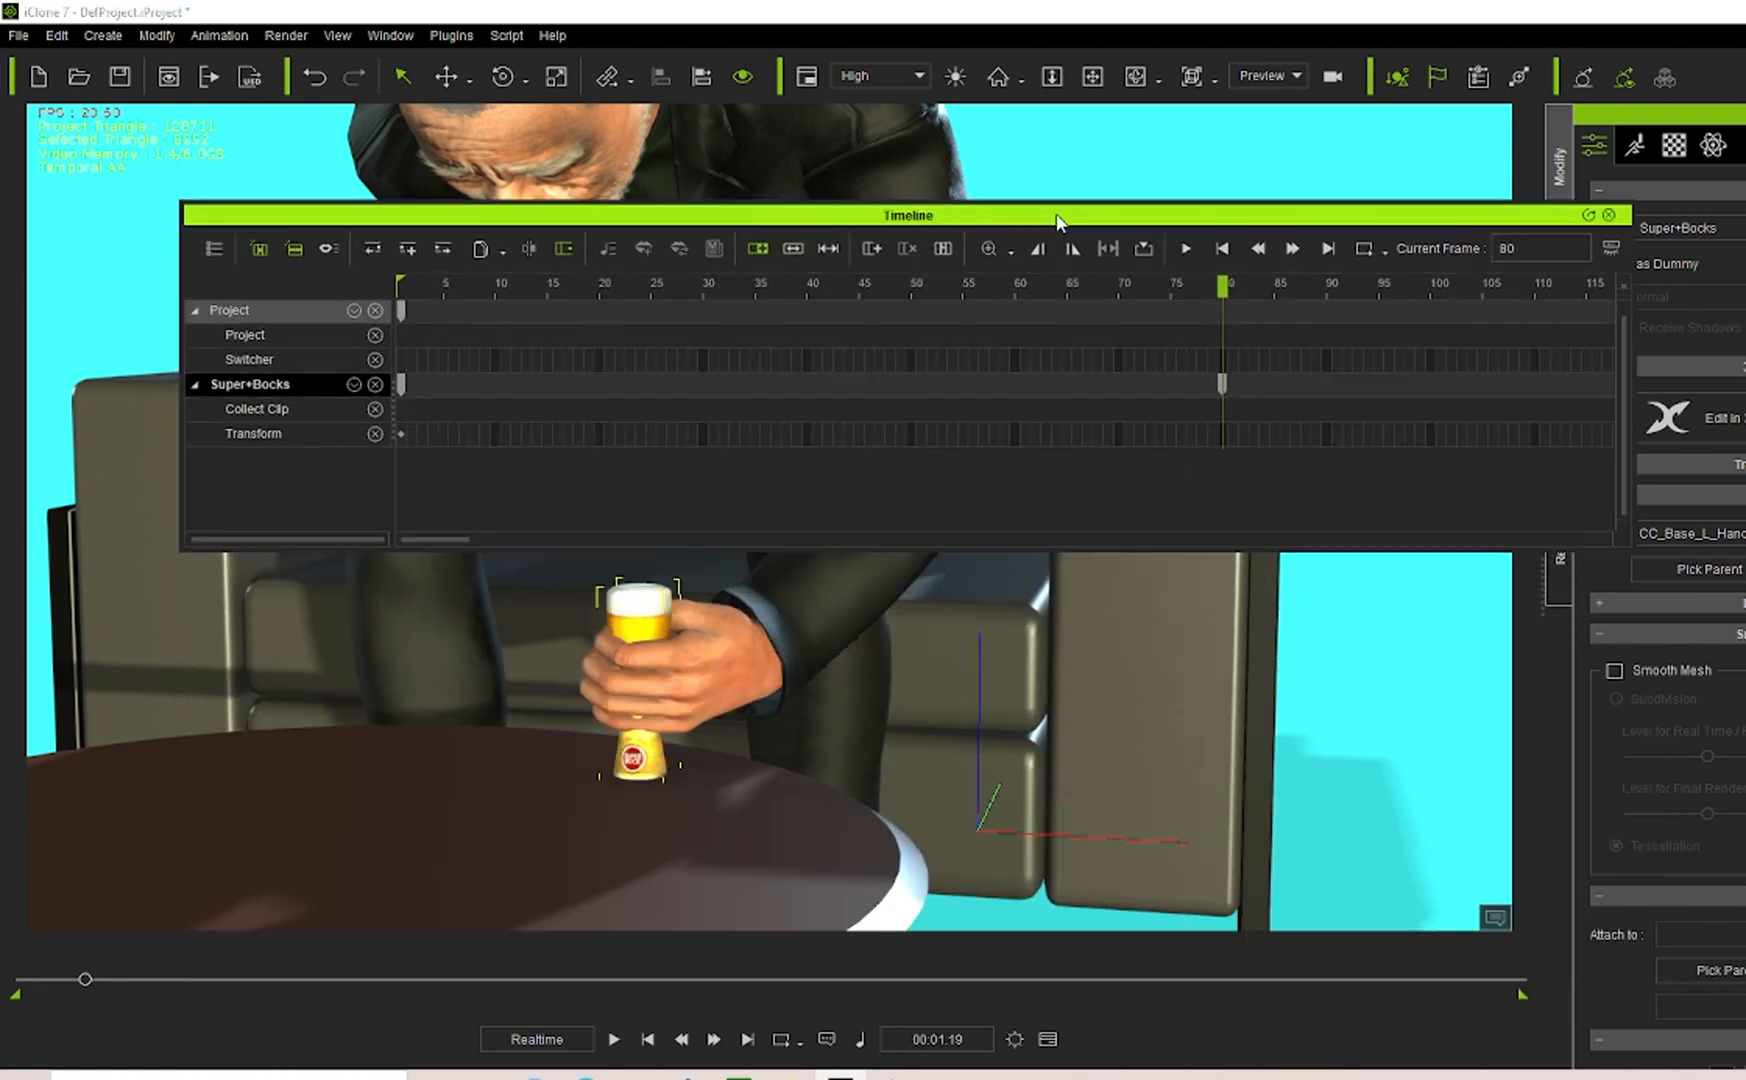
pyautogui.click(618, 147)
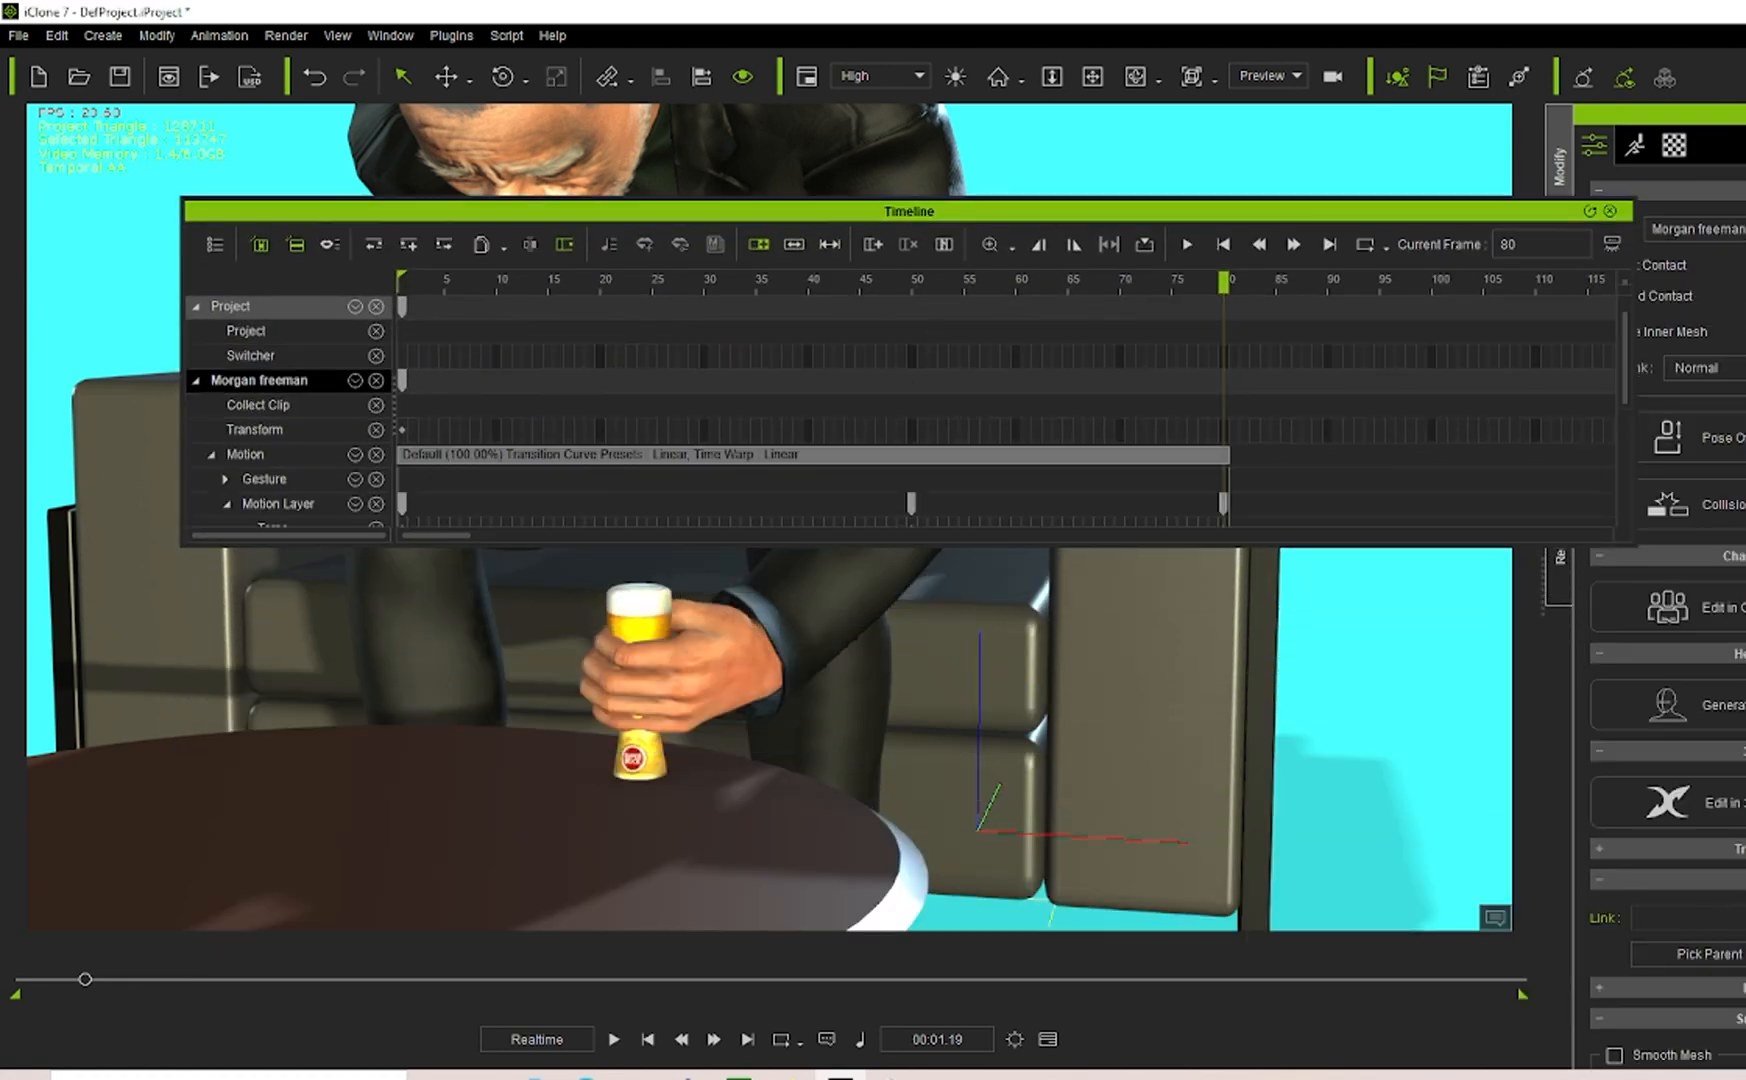
pyautogui.click(1610, 211)
pyautogui.scroll(-5, 713, 578)
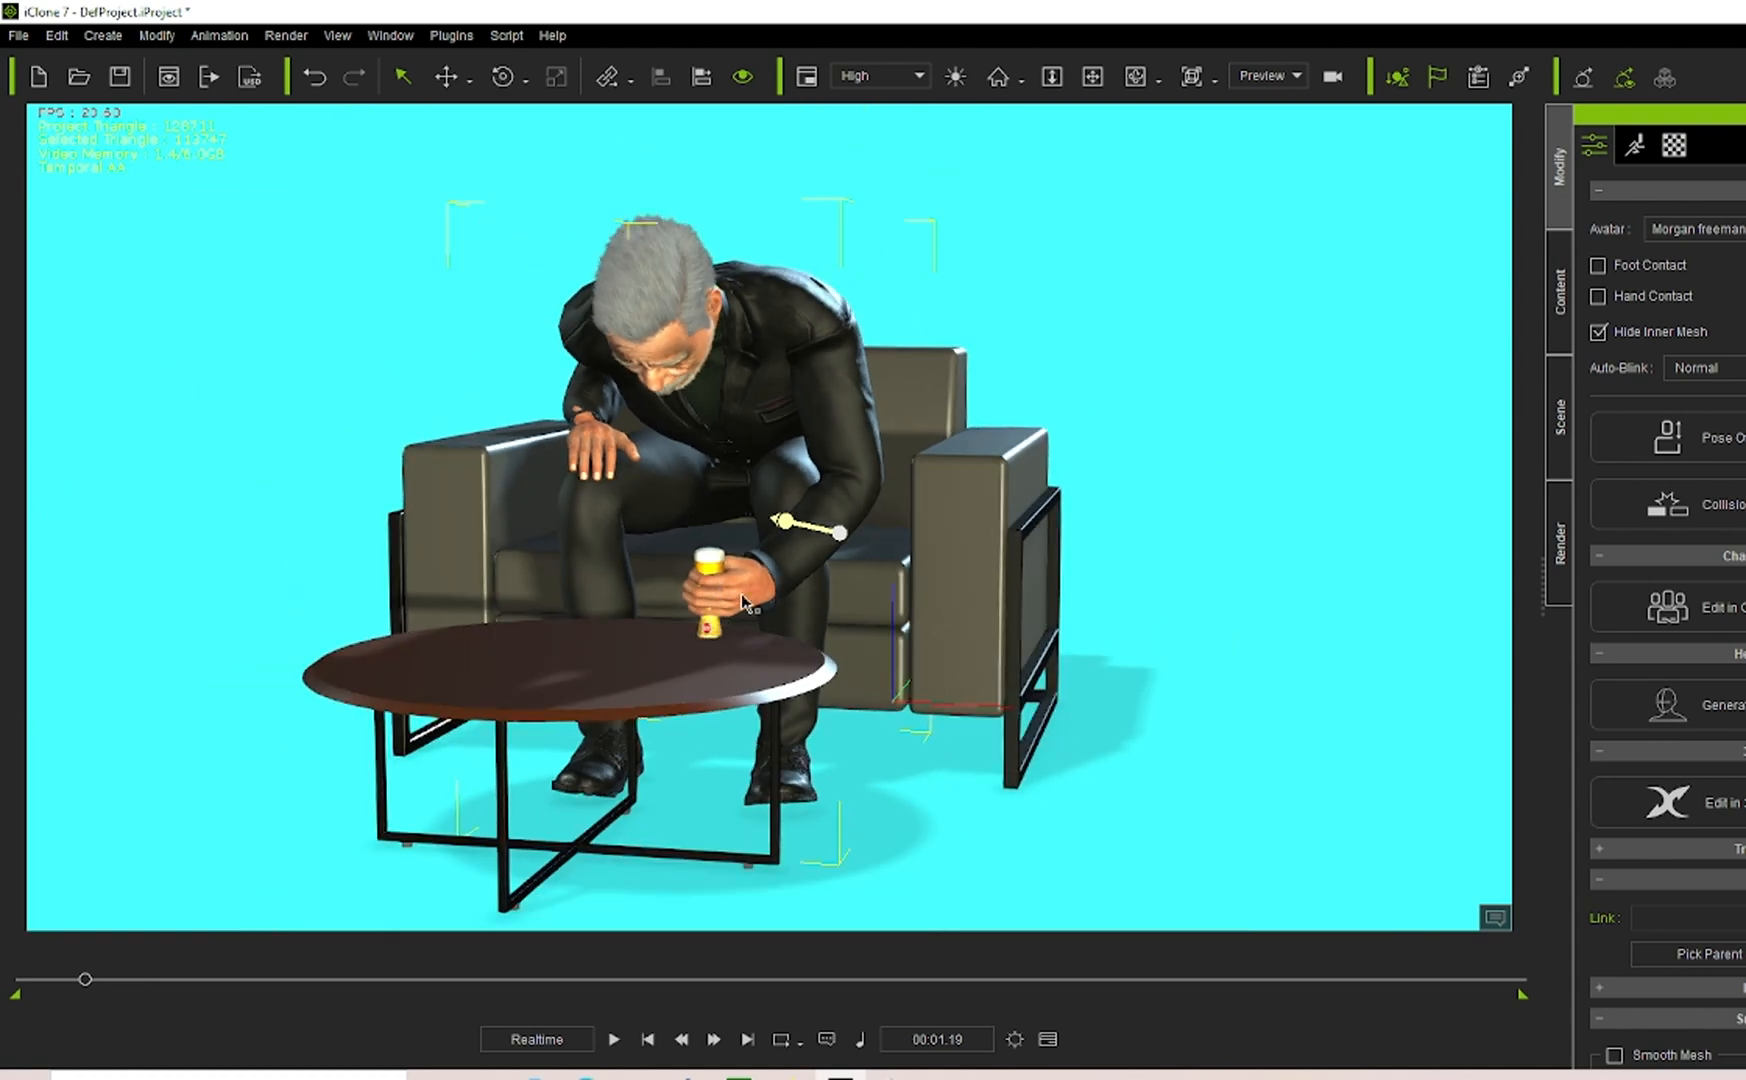
# Add a key at frame 110 on the seated man's Motion Layer track, and set the current frame to 109.
pyautogui.click(1046, 1040)
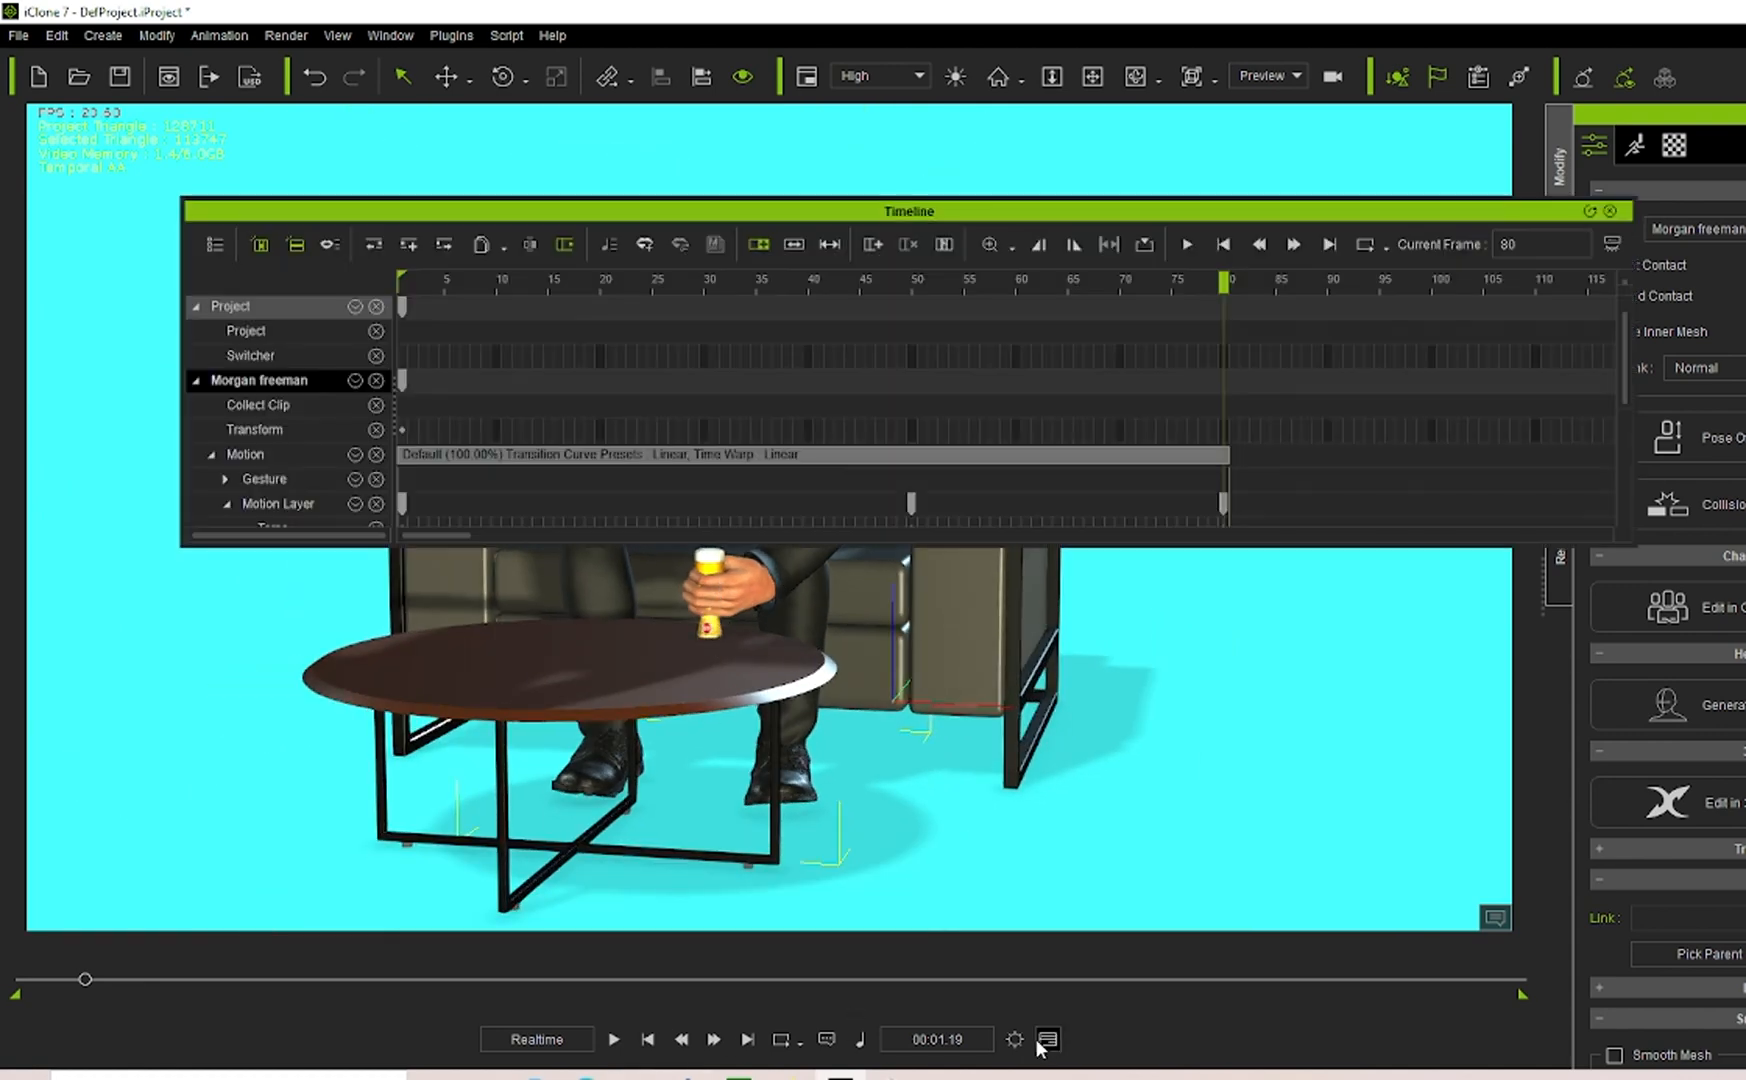
pyautogui.doubleClick(1534, 510)
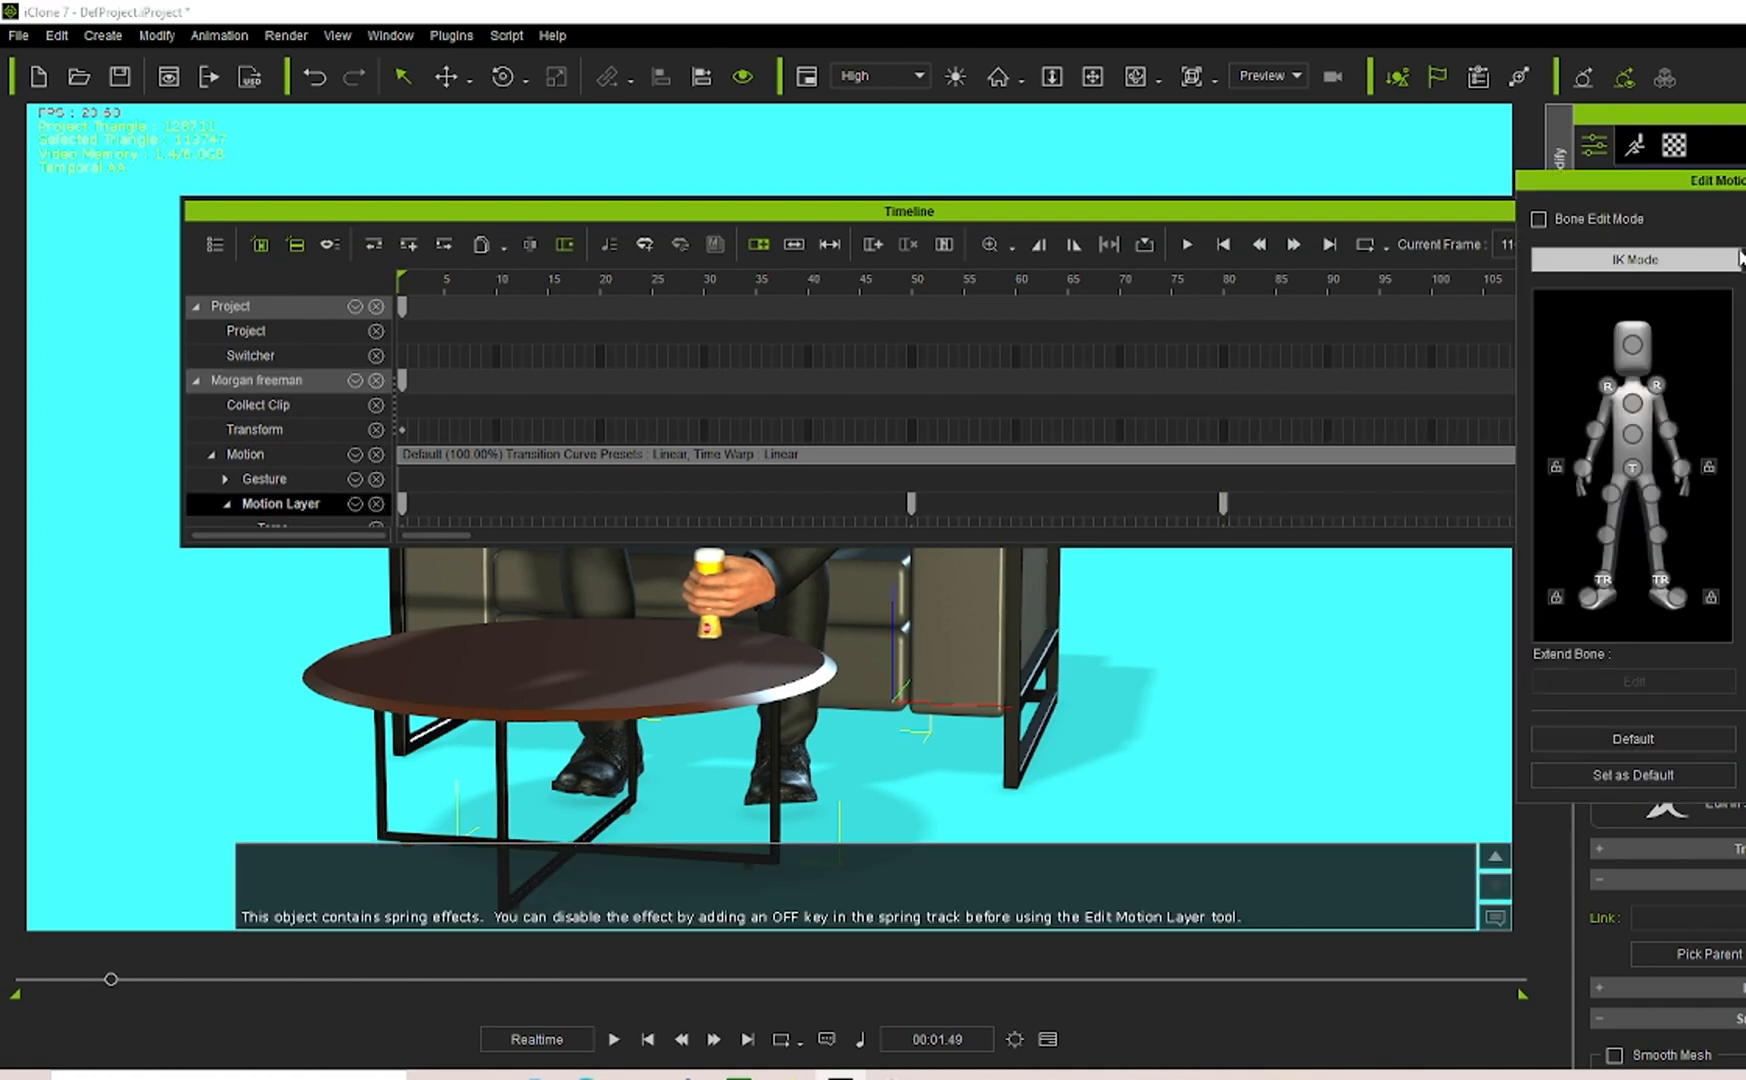
pyautogui.click(1745, 181)
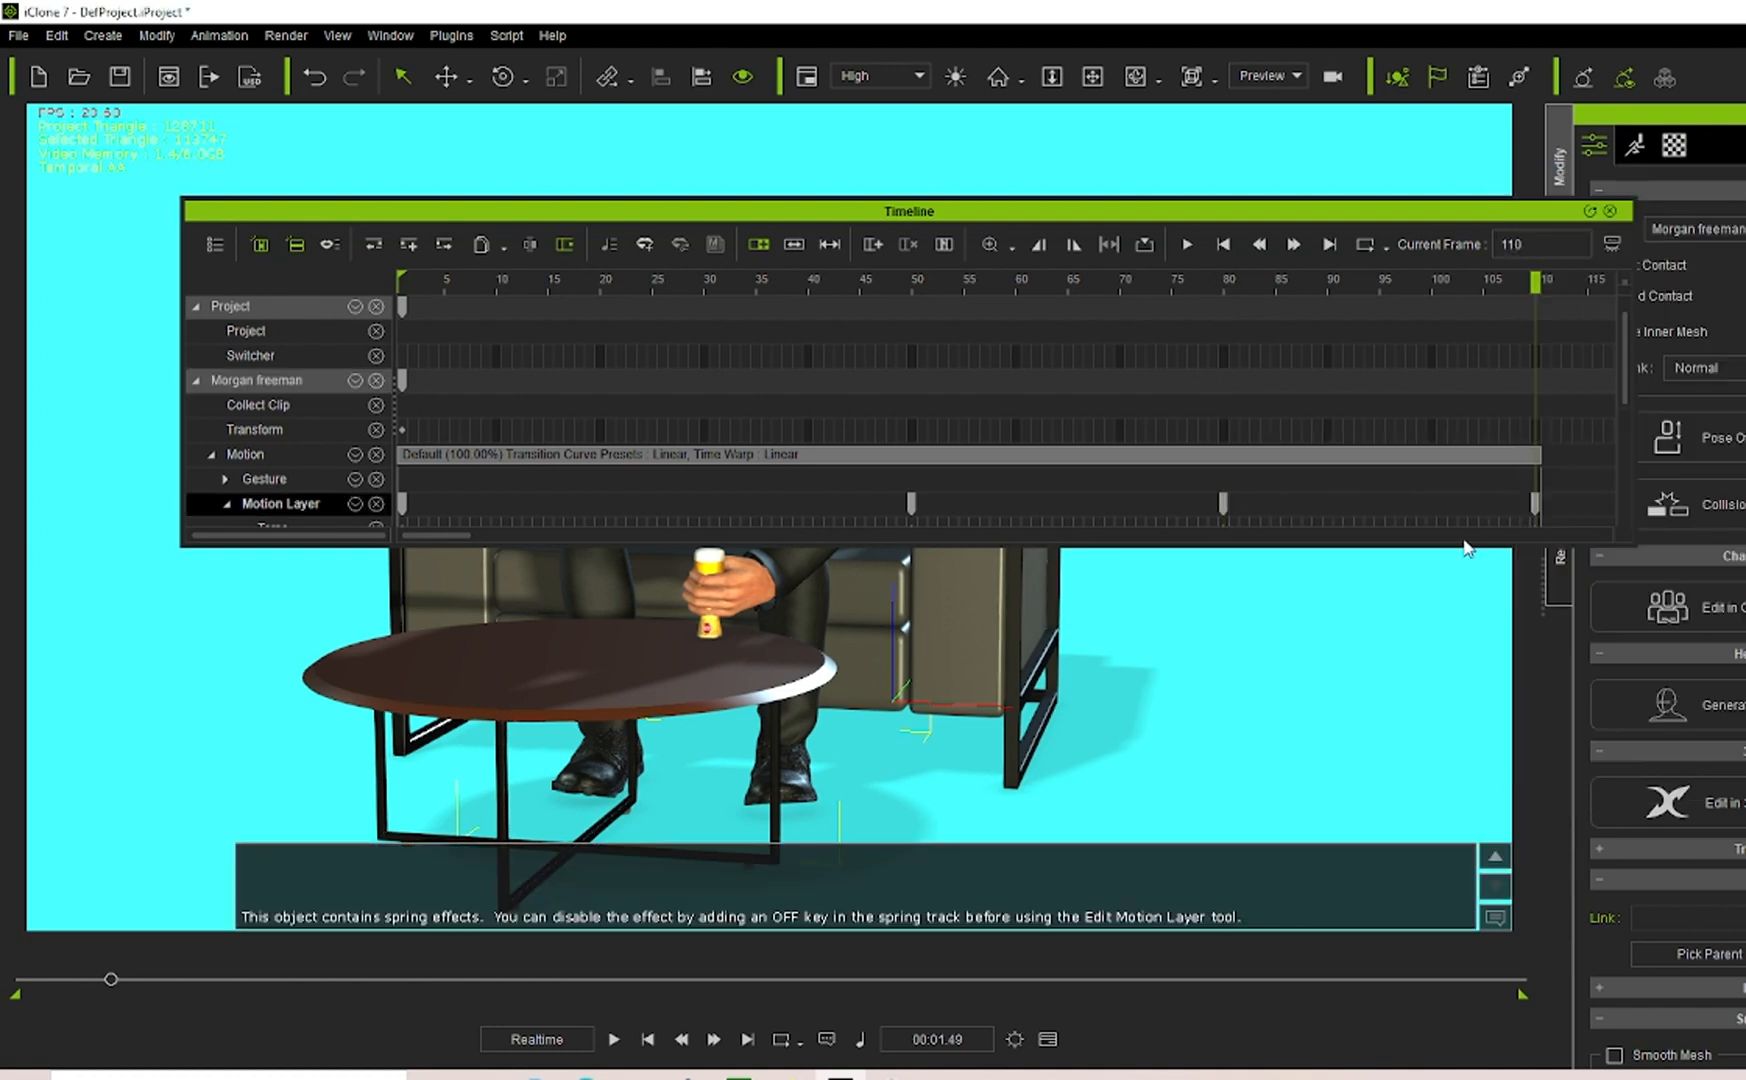
pyautogui.click(1535, 502)
pyautogui.doubleClick(1519, 500)
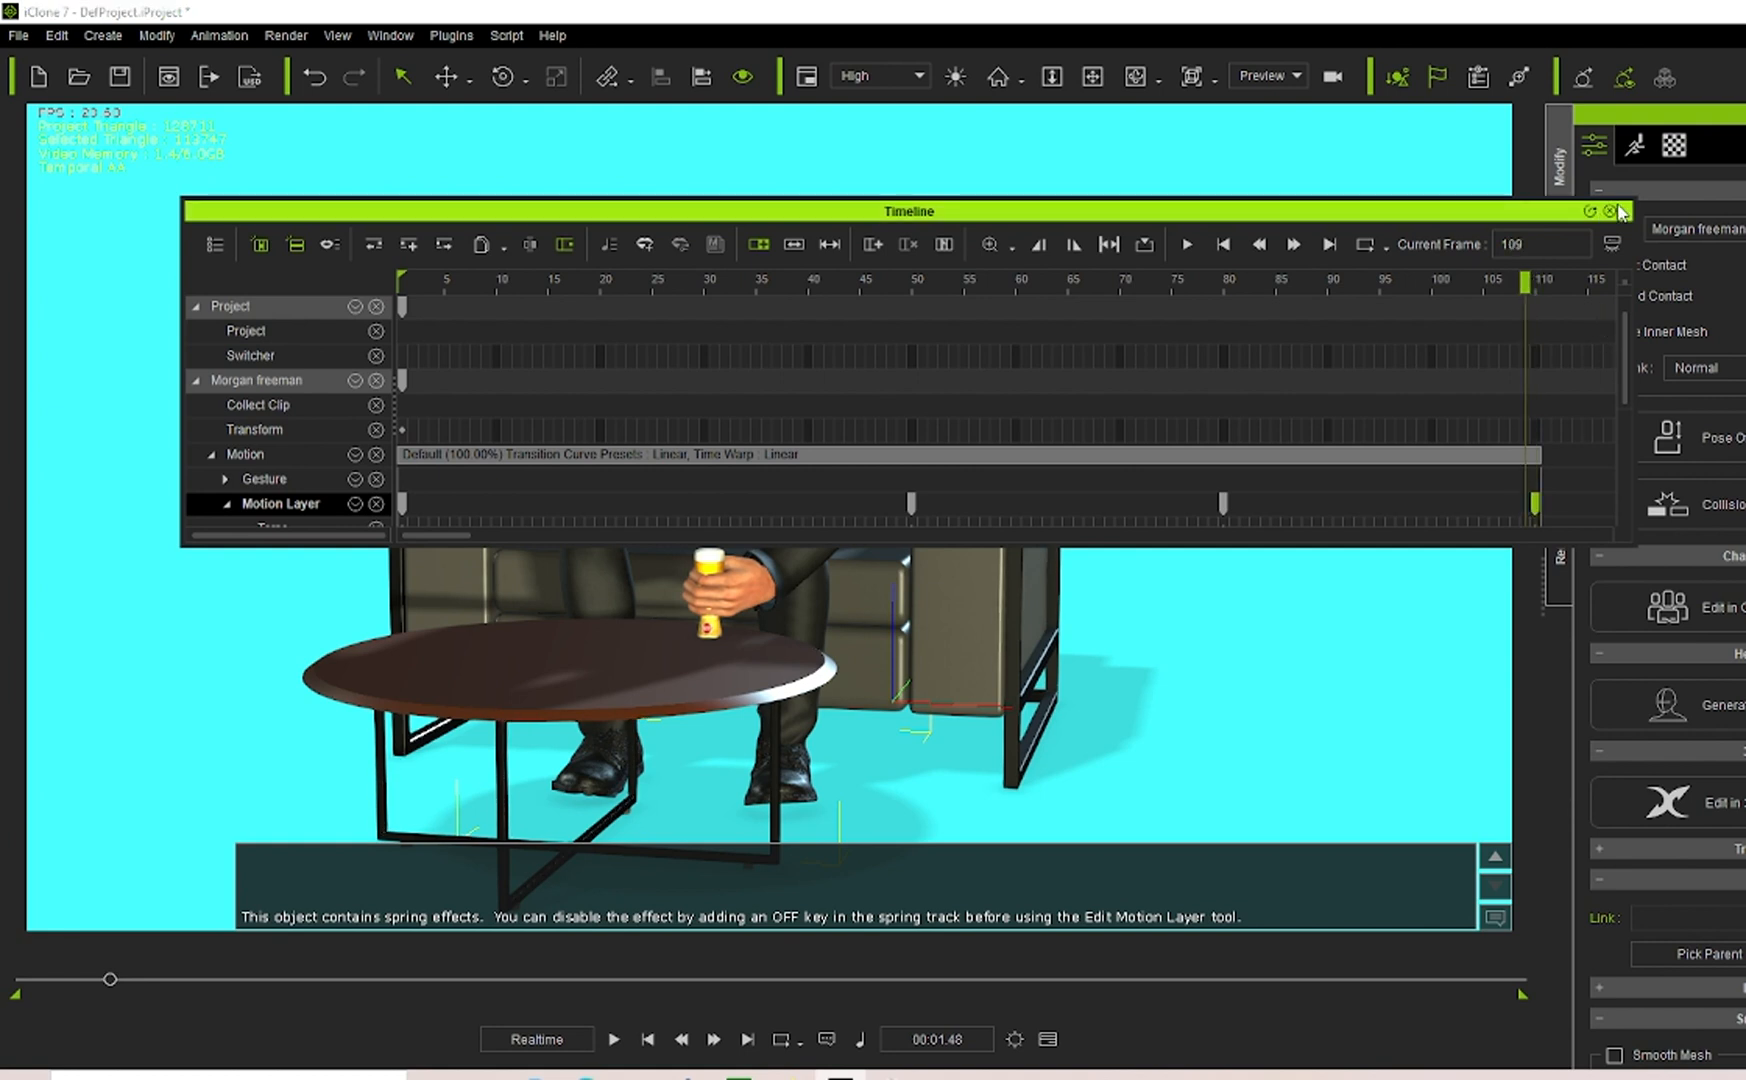
pyautogui.click(1610, 211)
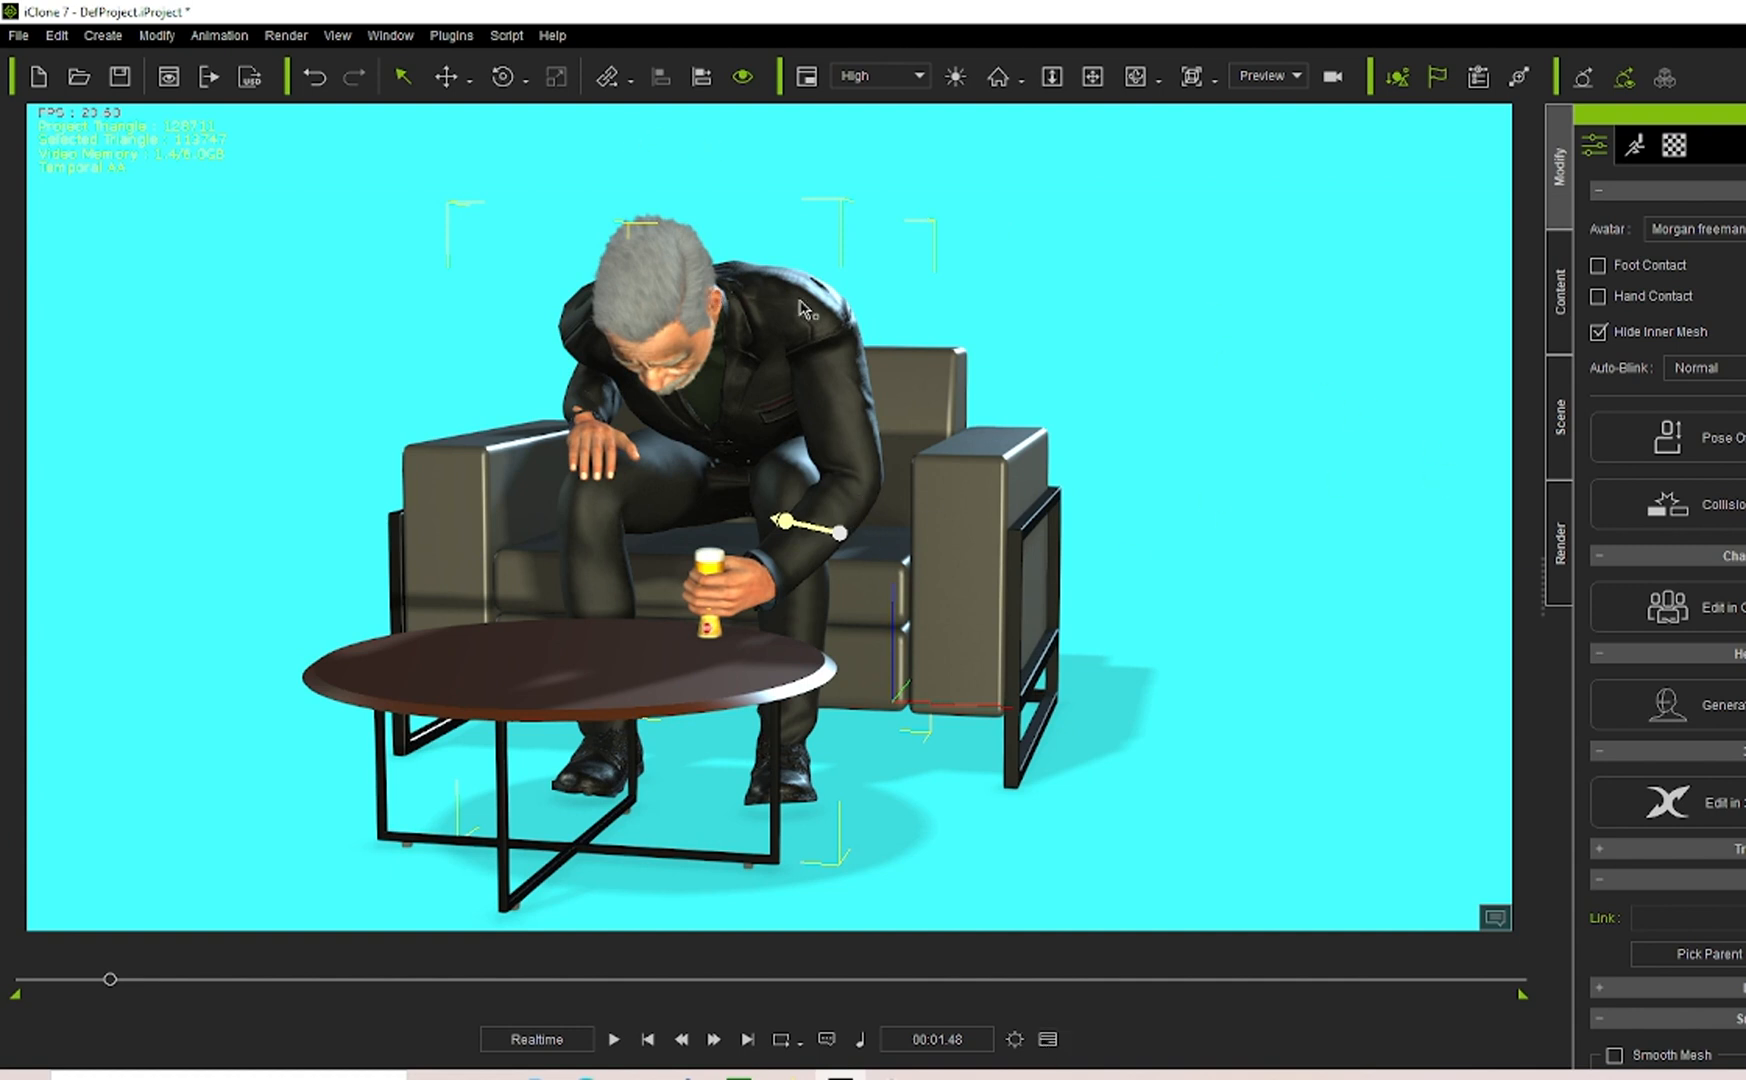
# Try to raise the man's left forearm with the glass off the table by rotating it in the motion layer editor.
pyautogui.click(1636, 145)
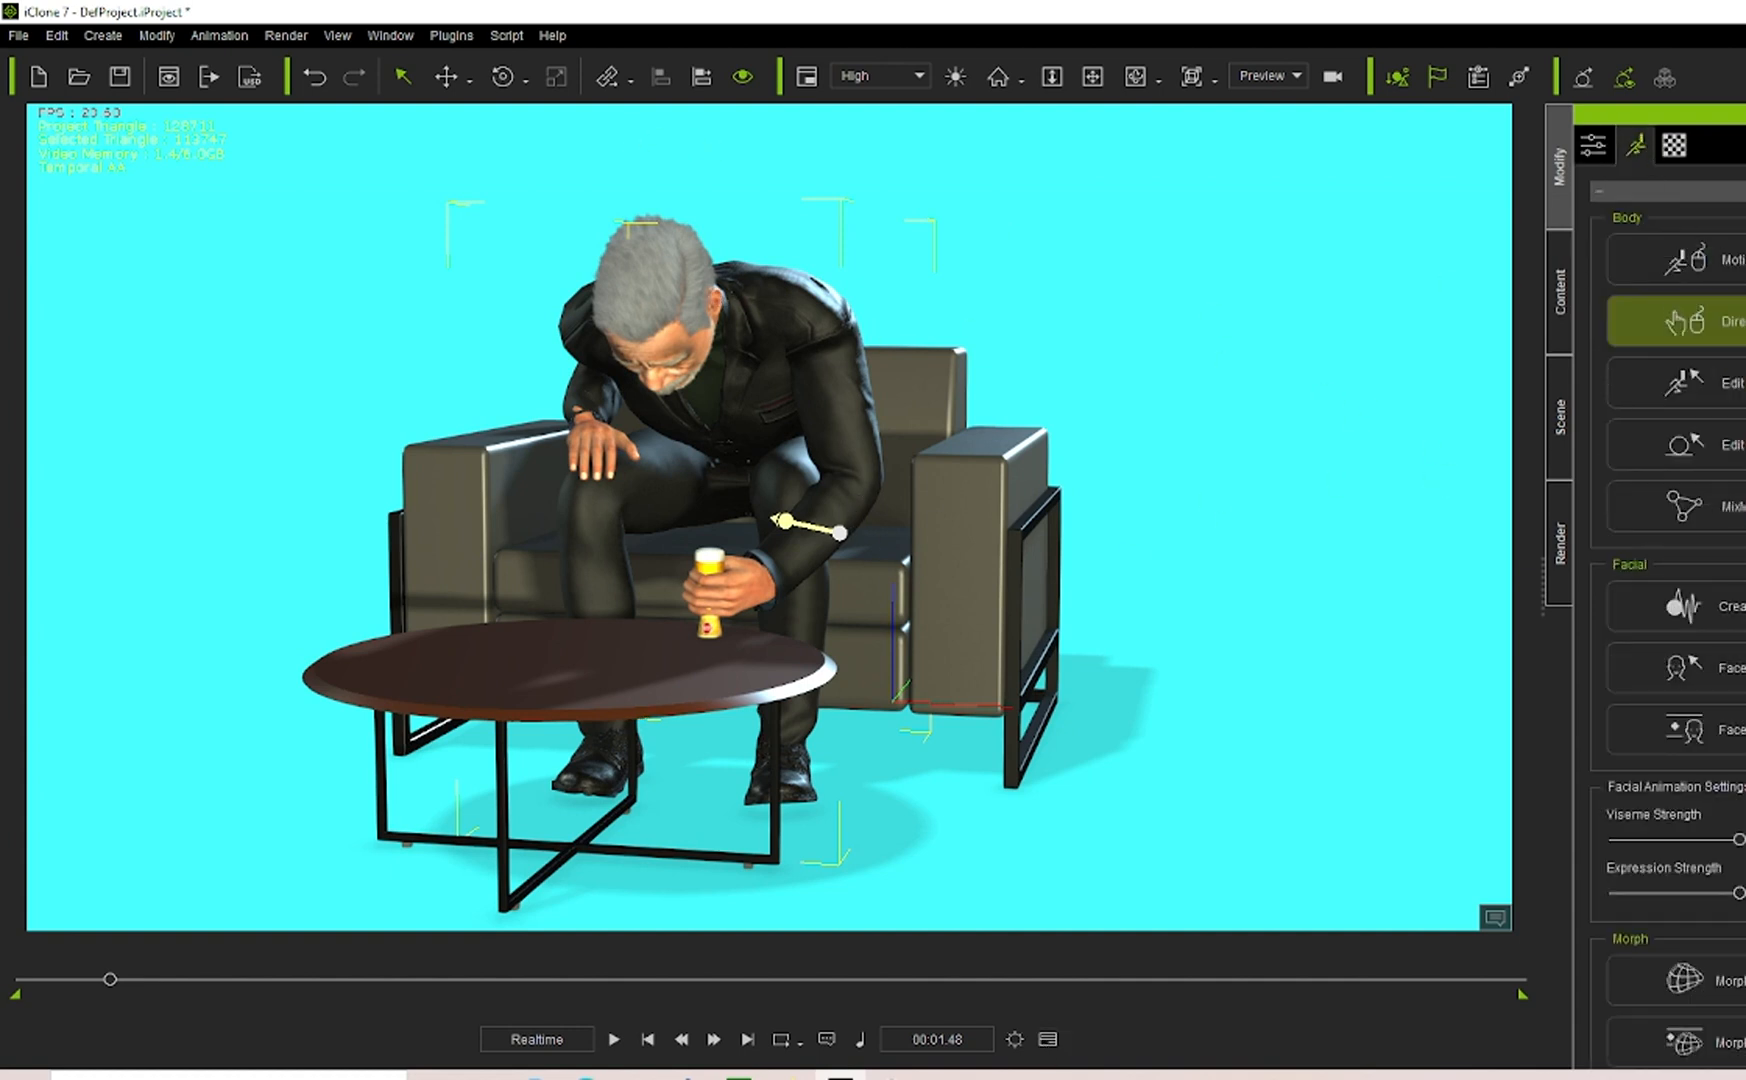
pyautogui.click(1736, 388)
pyautogui.click(1667, 431)
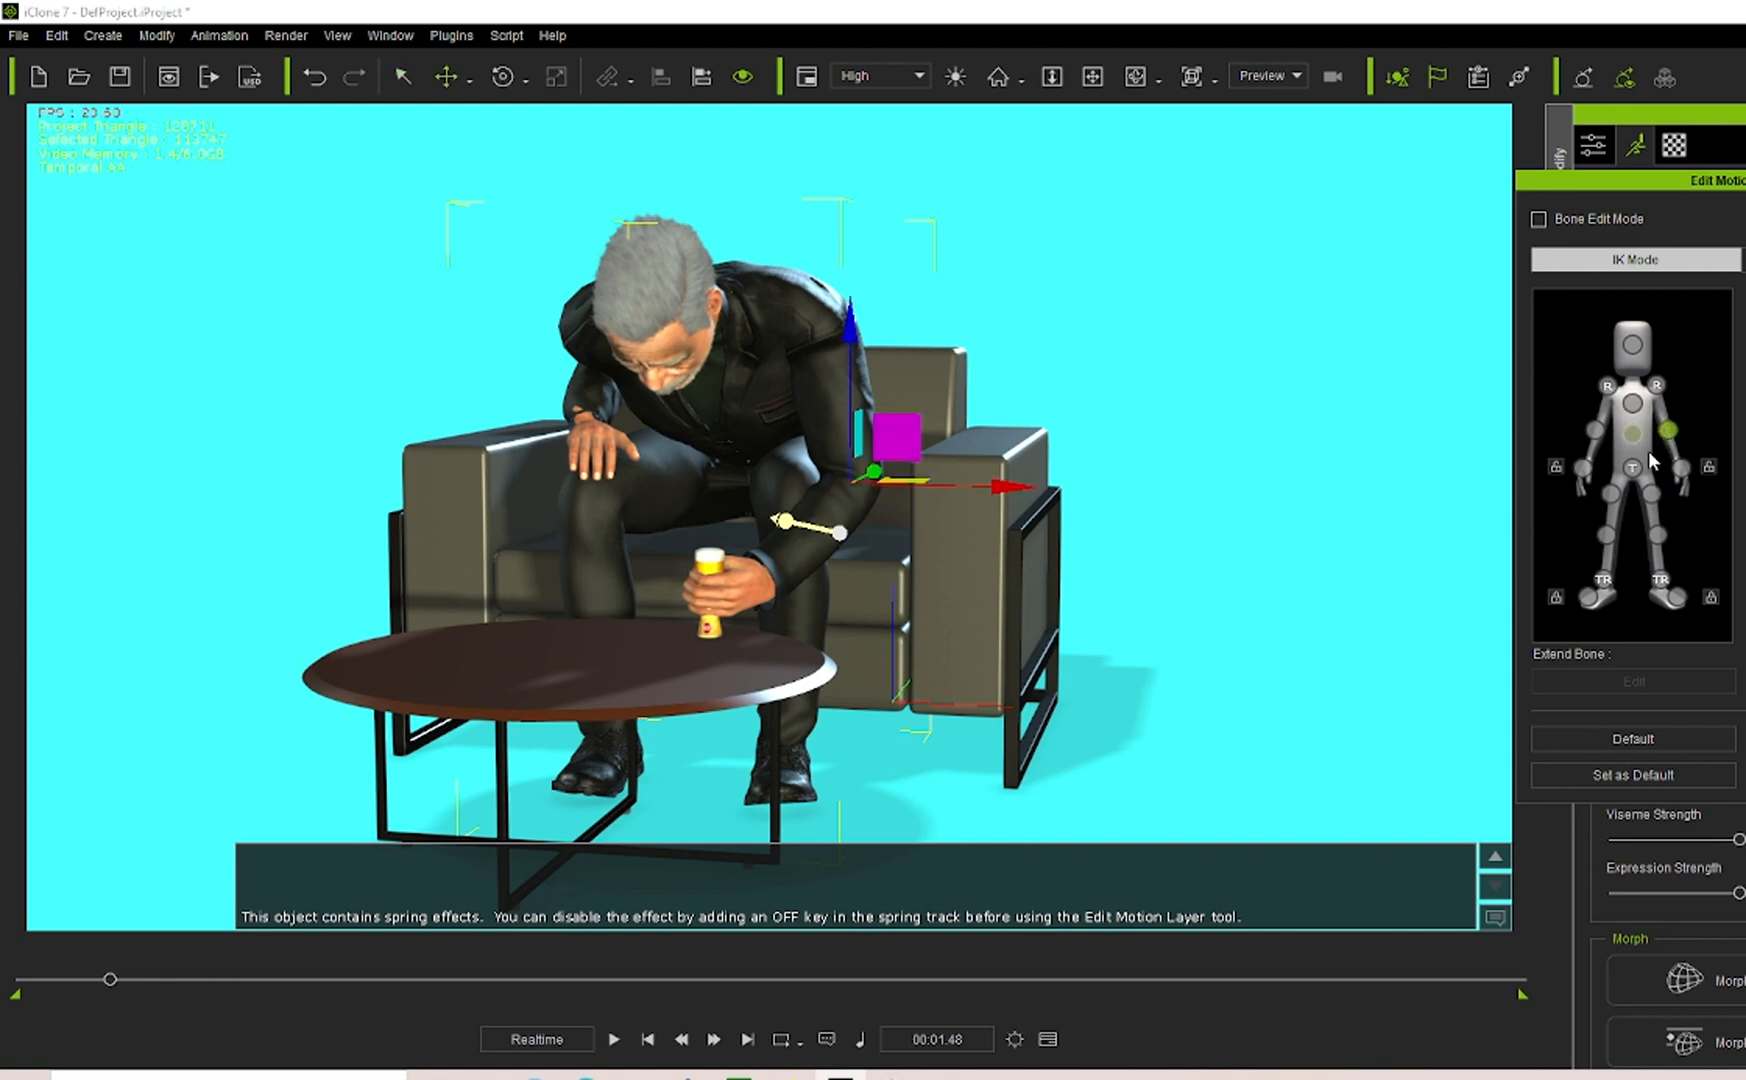
pyautogui.click(503, 76)
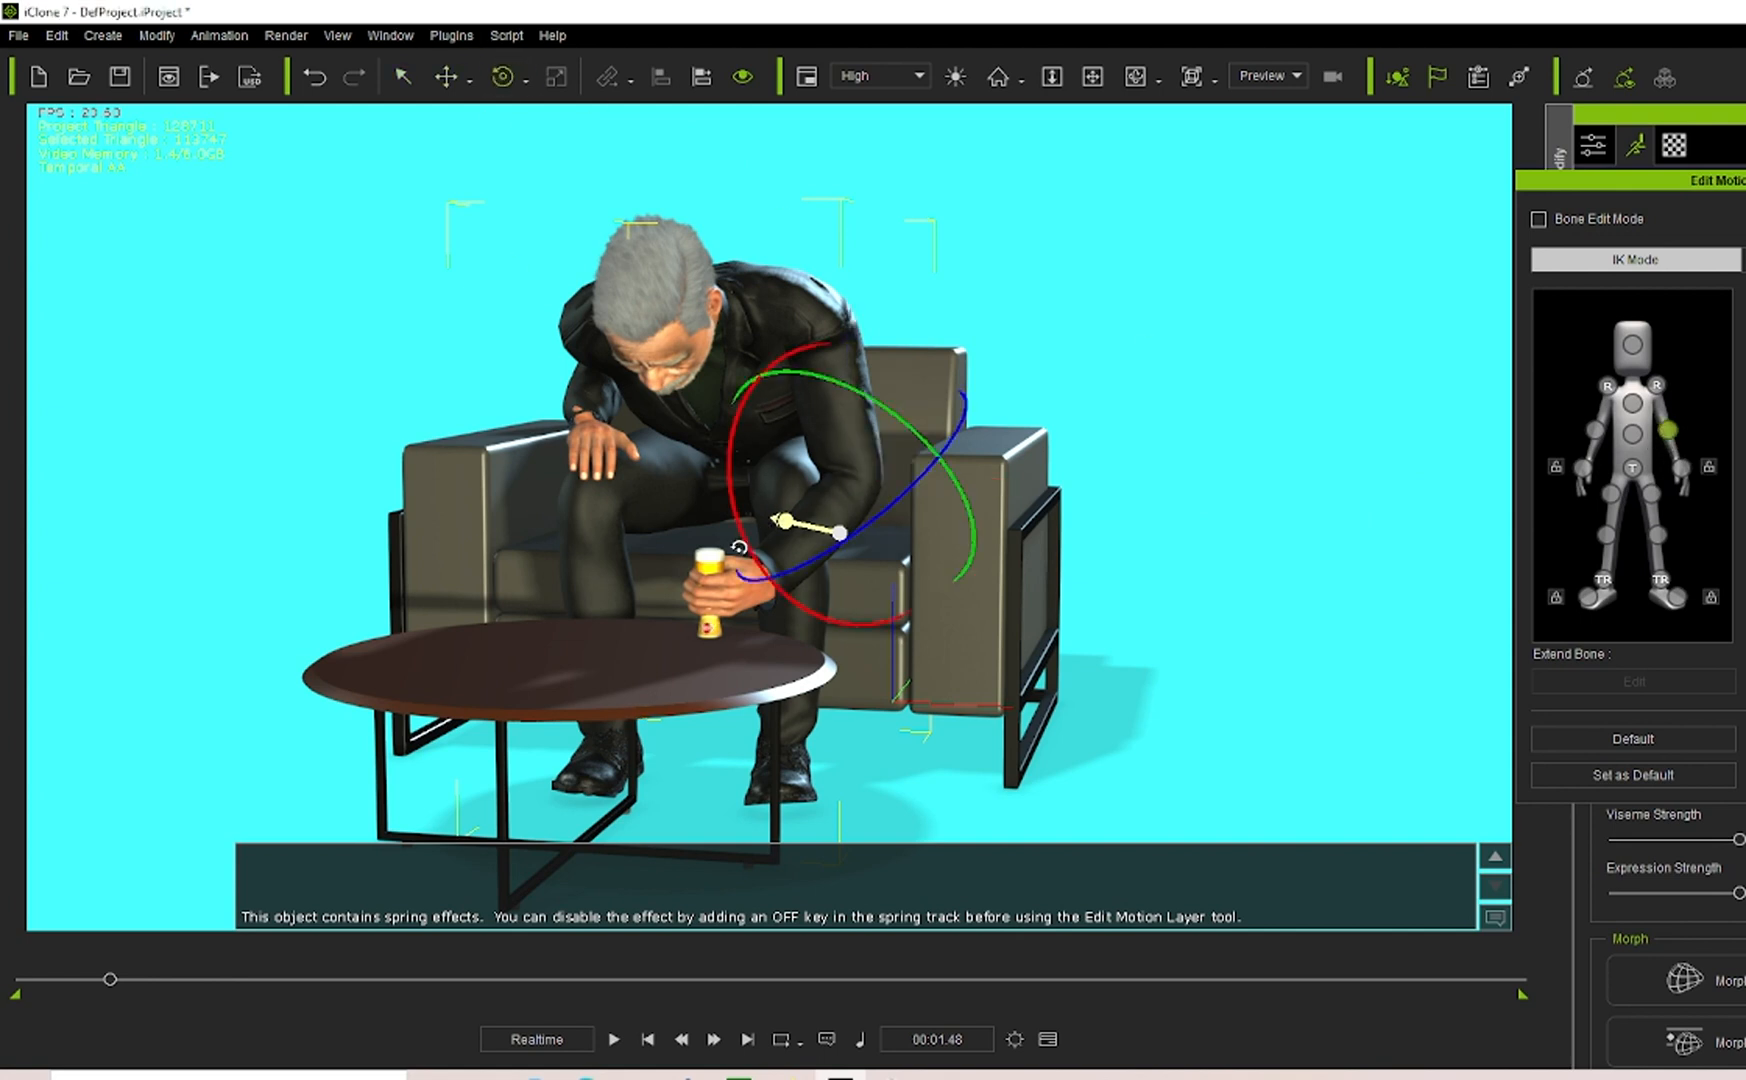
pyautogui.moveTo(746, 531); pyautogui.dragTo(758, 572)
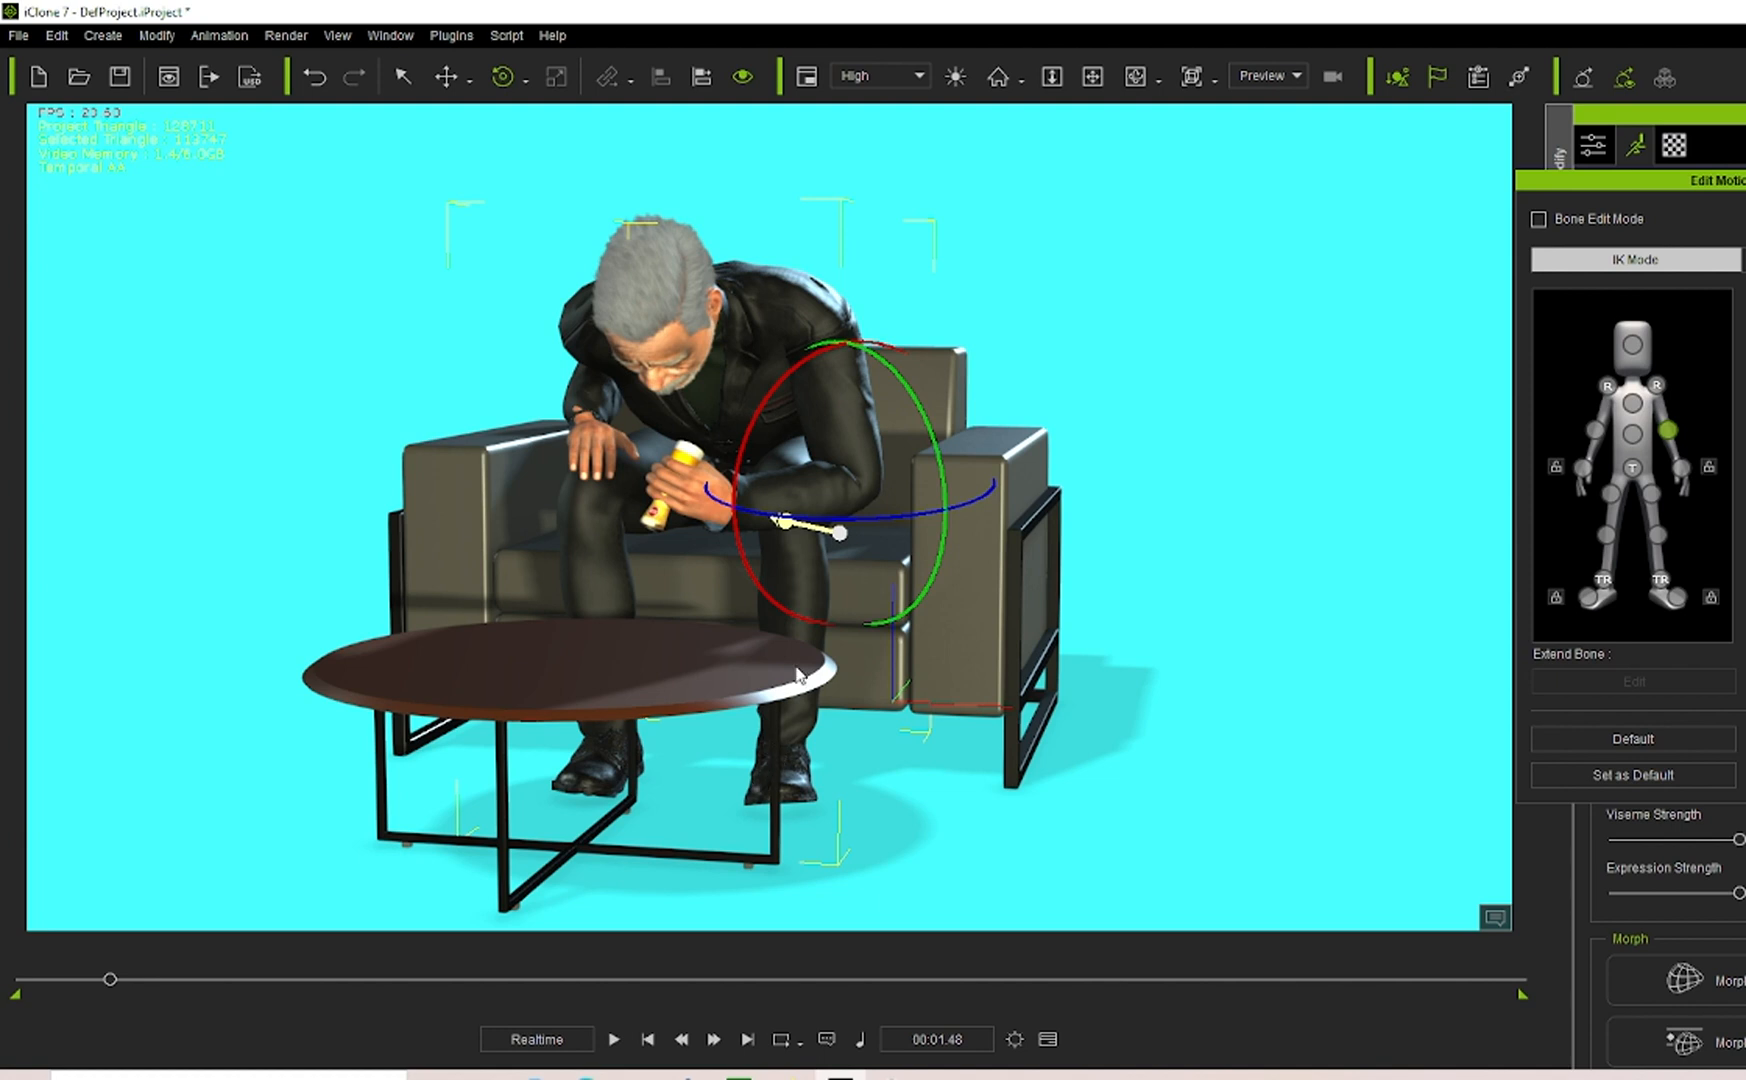
# Delete the man's Motion Layer keys at frames 109 and 110, and close the motion layer editor.
pyautogui.click(1047, 1039)
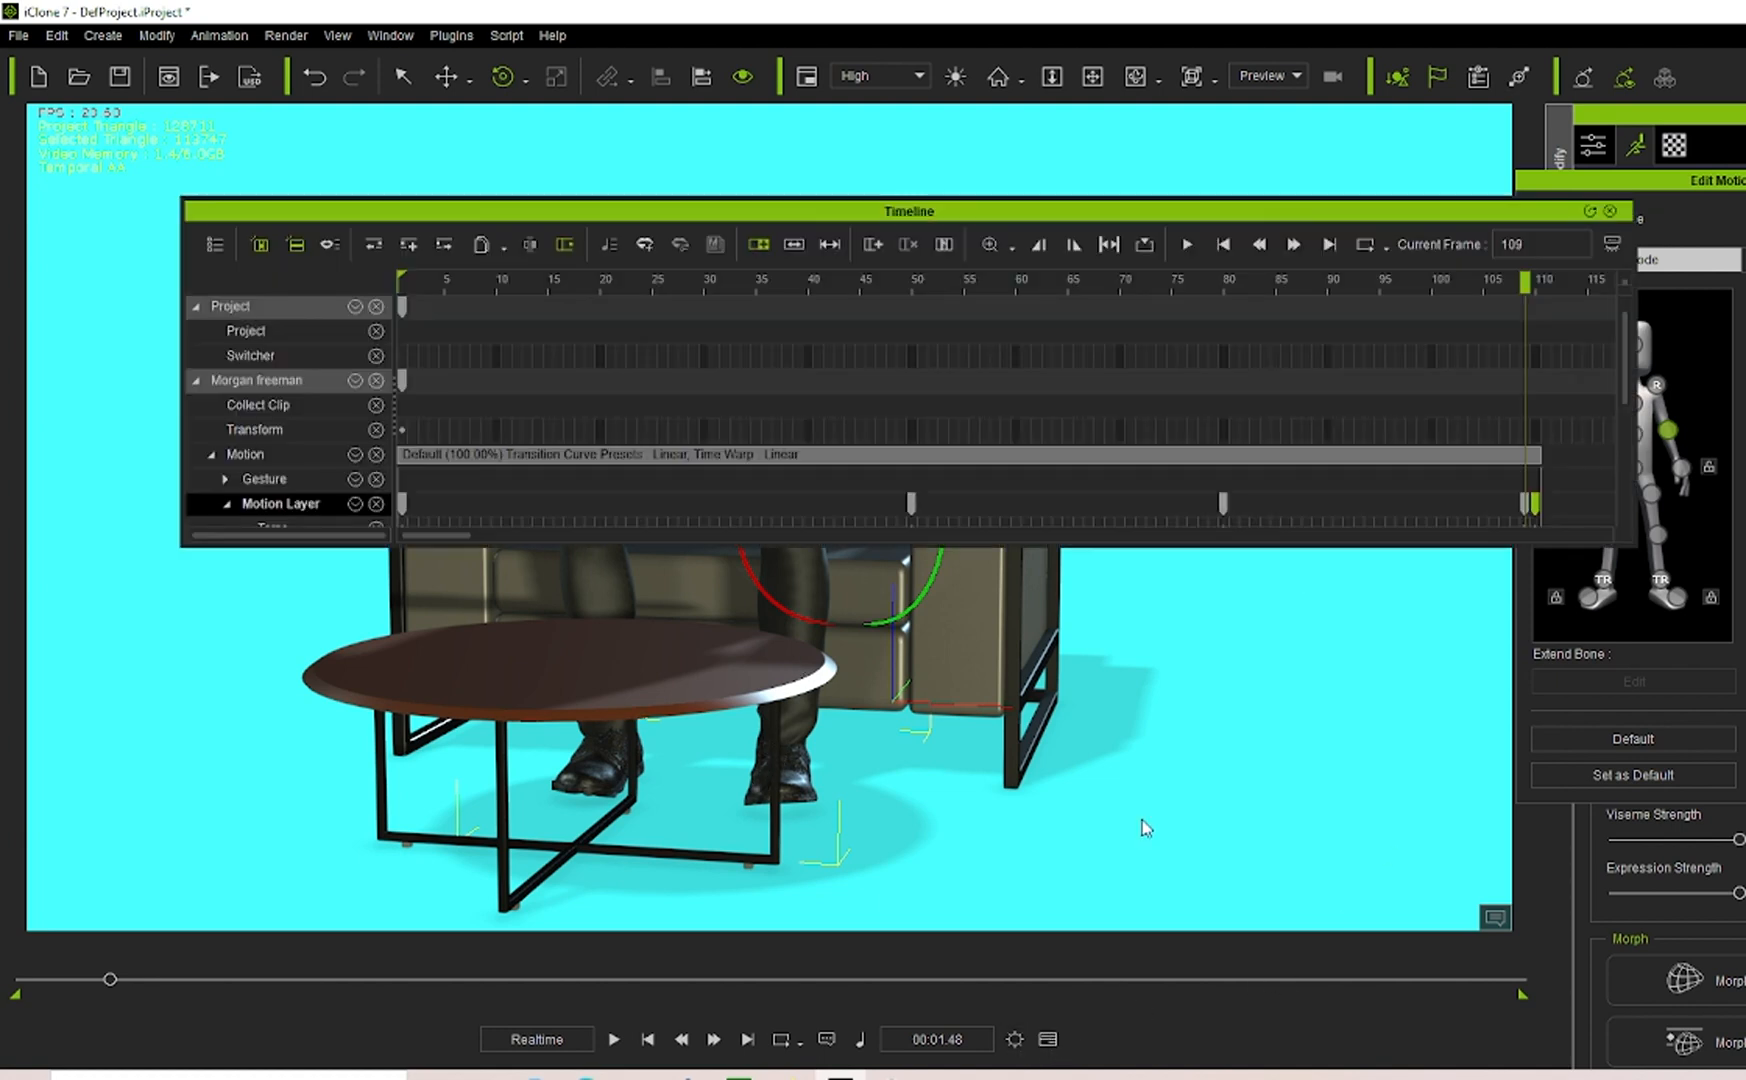
pyautogui.click(1533, 501)
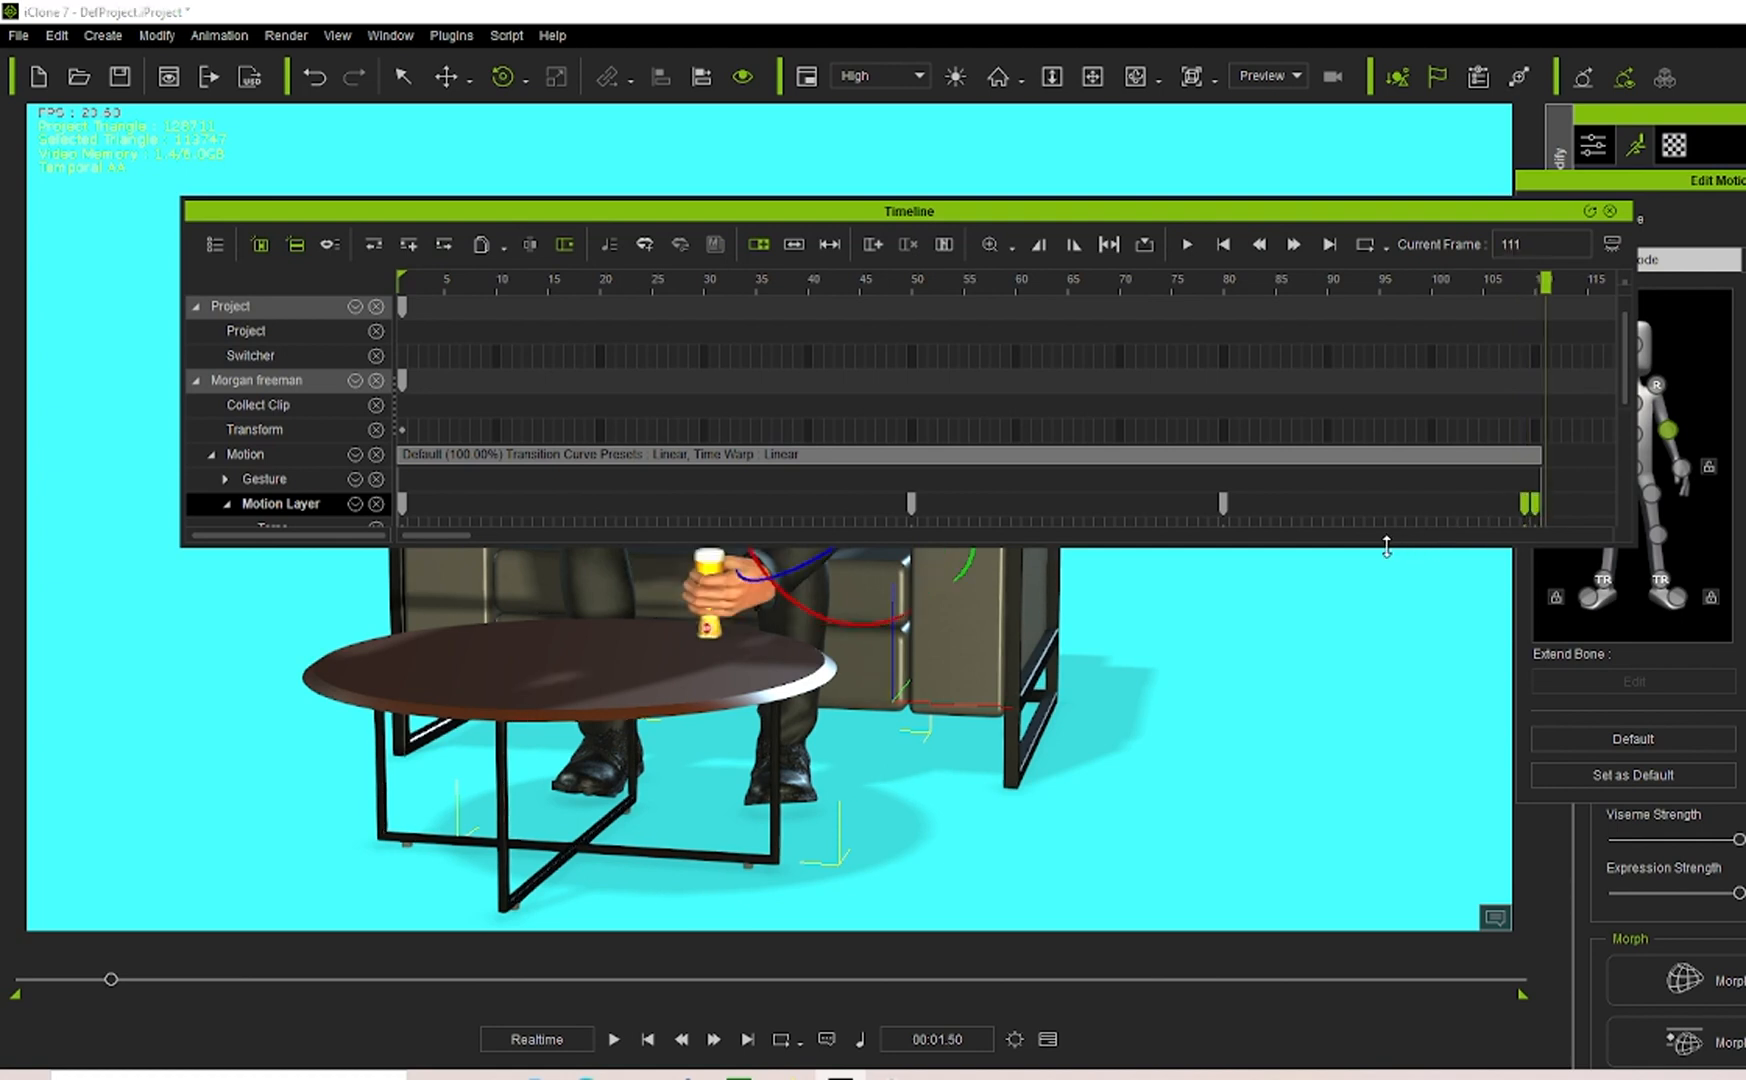
pyautogui.press('Delete')
pyautogui.click(1609, 211)
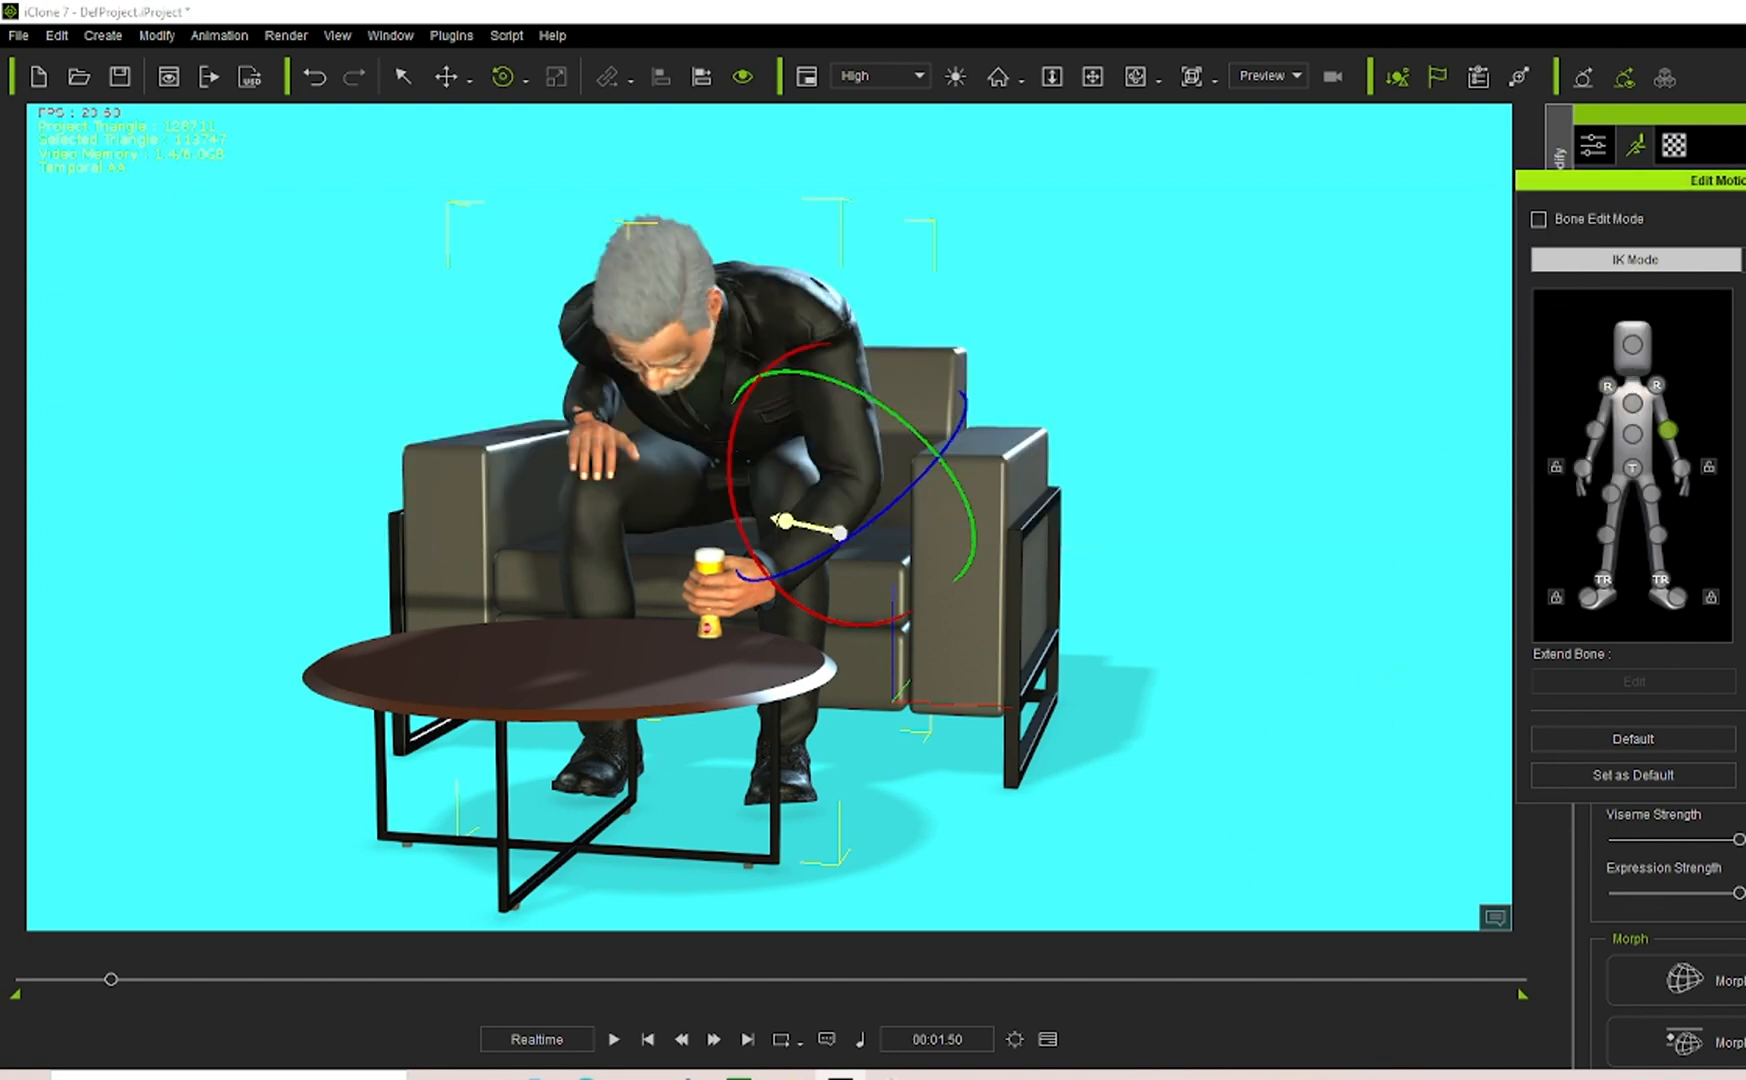
pyautogui.click(1745, 181)
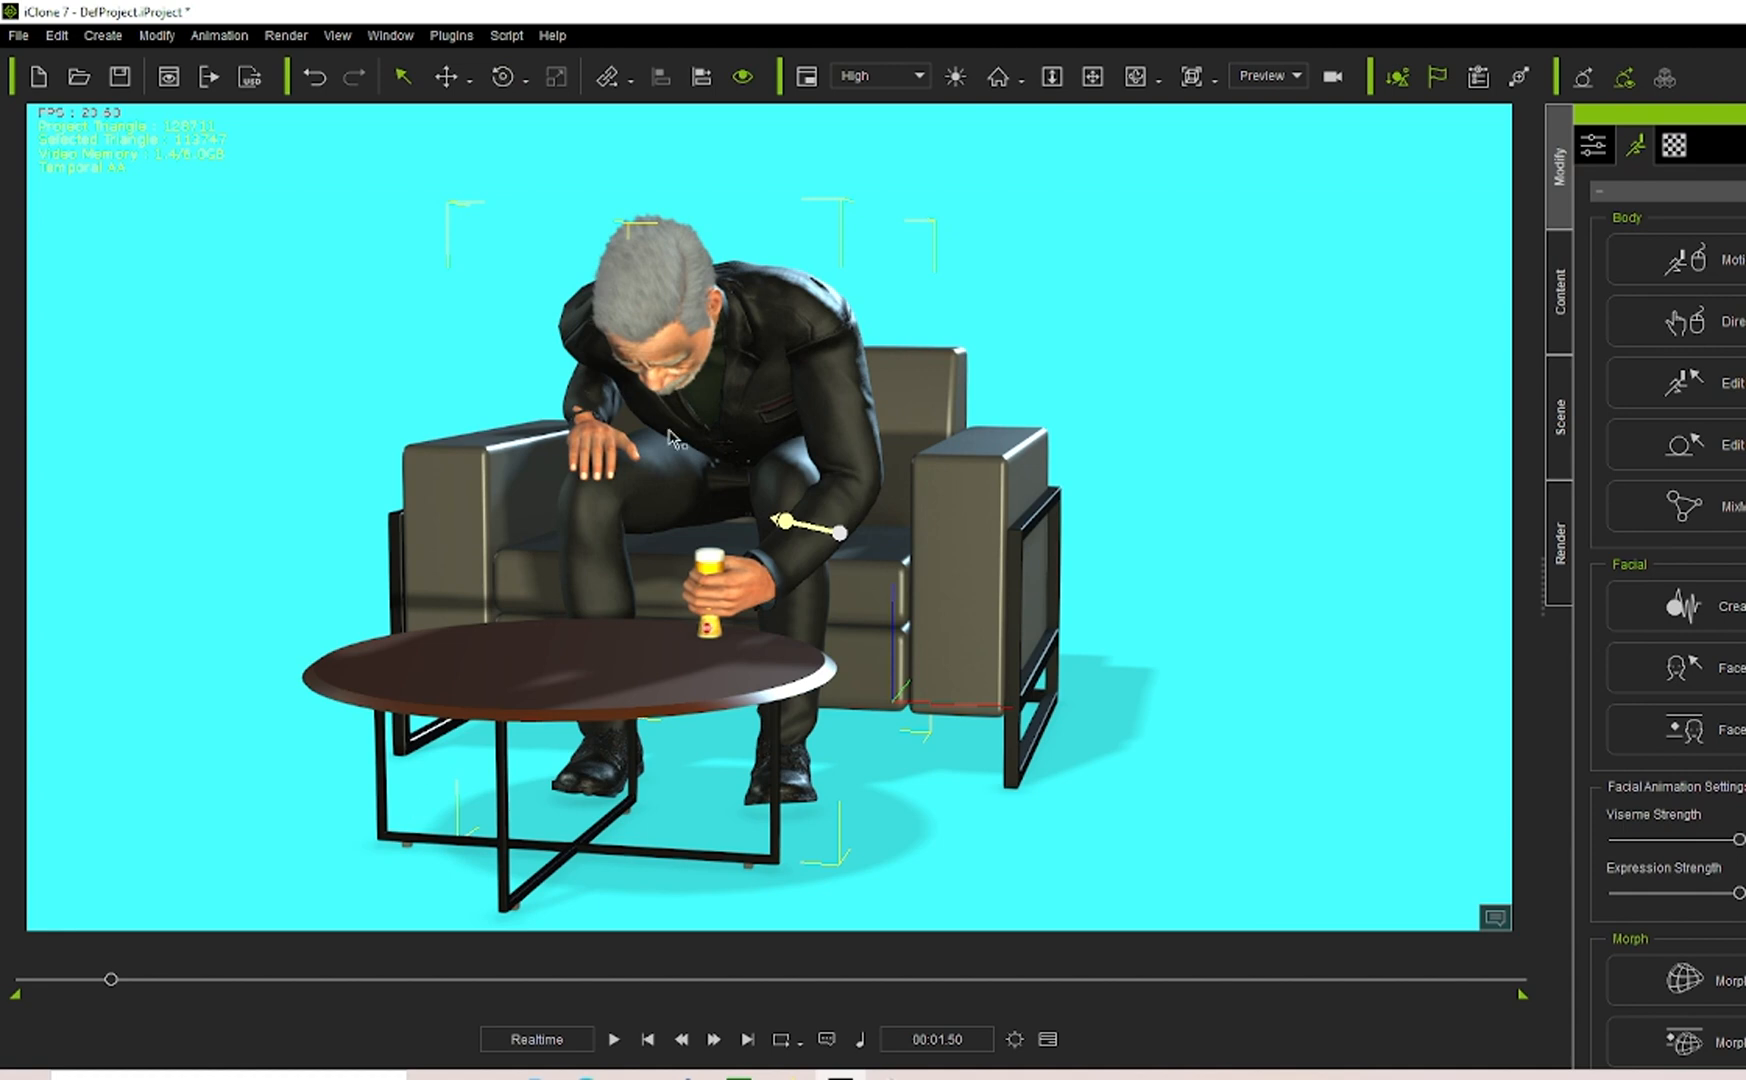
# Add a Motion Layer key for the seated man at frame 110, with the motion layer editor open and the timeline closed.
pyautogui.click(1135, 76)
pyautogui.moveTo(1046, 556); pyautogui.dragTo(561, 697)
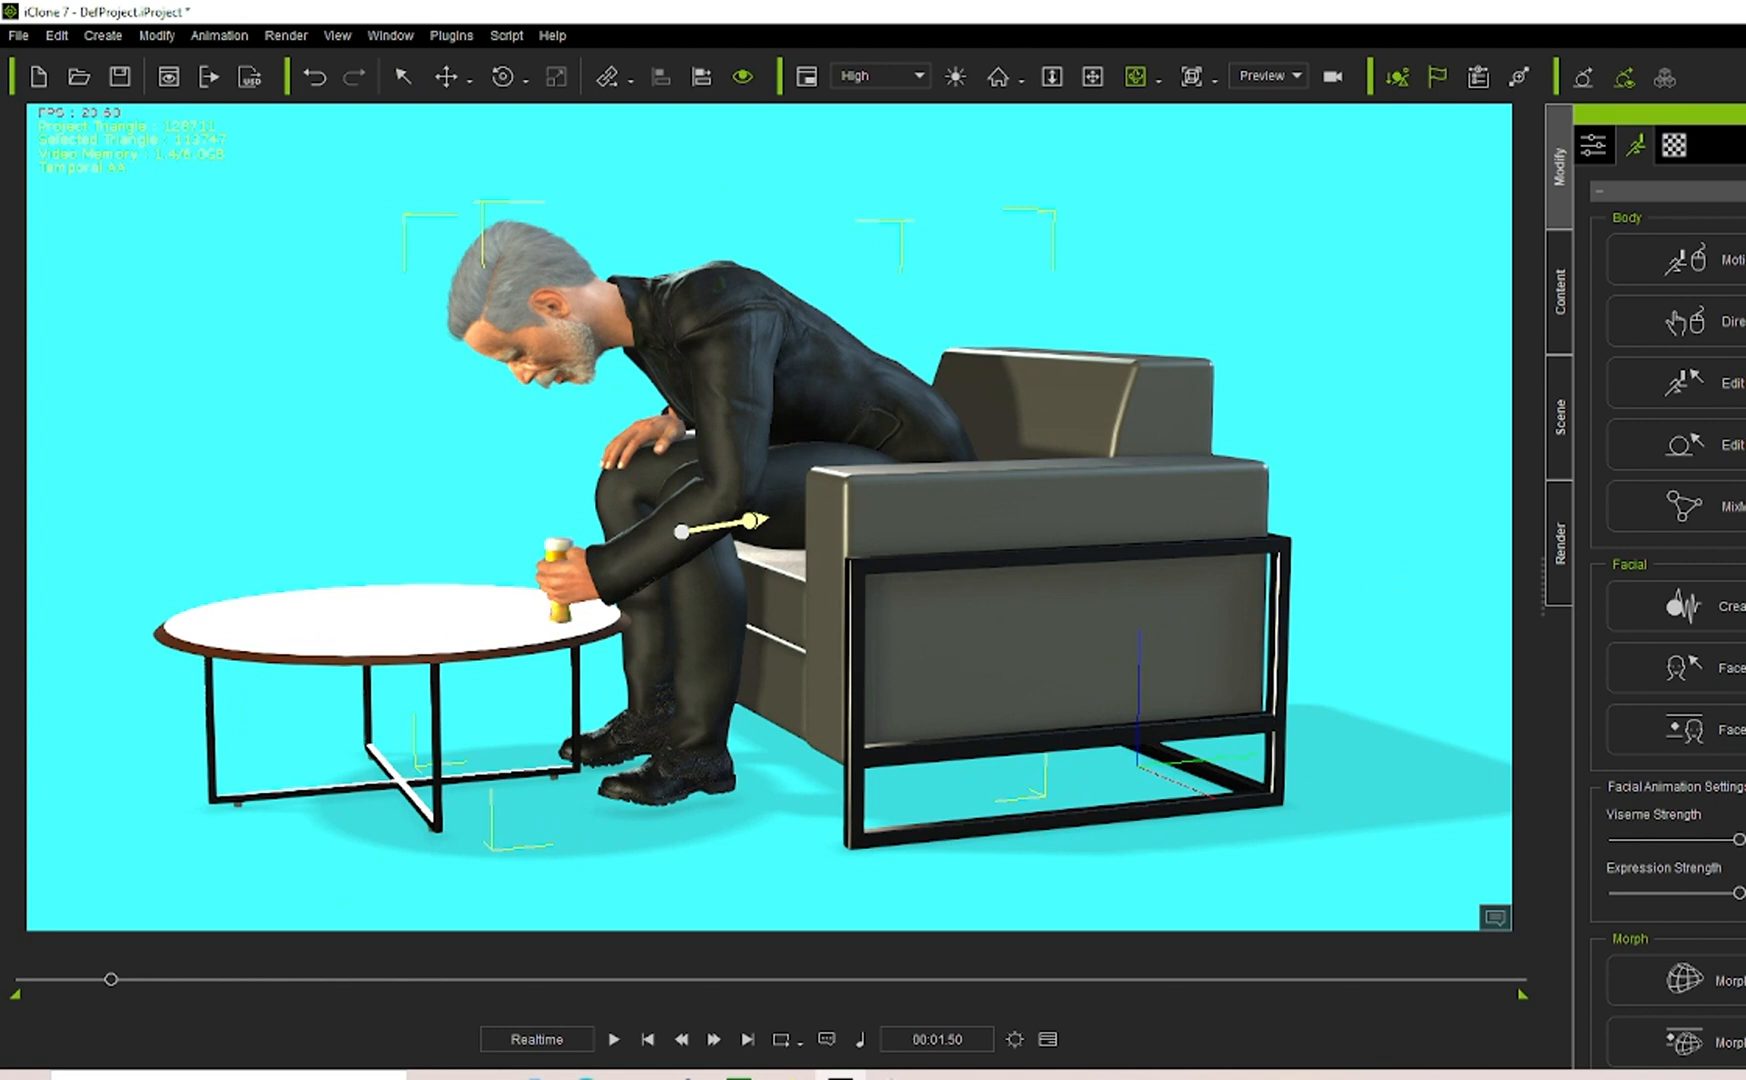
pyautogui.click(1048, 1039)
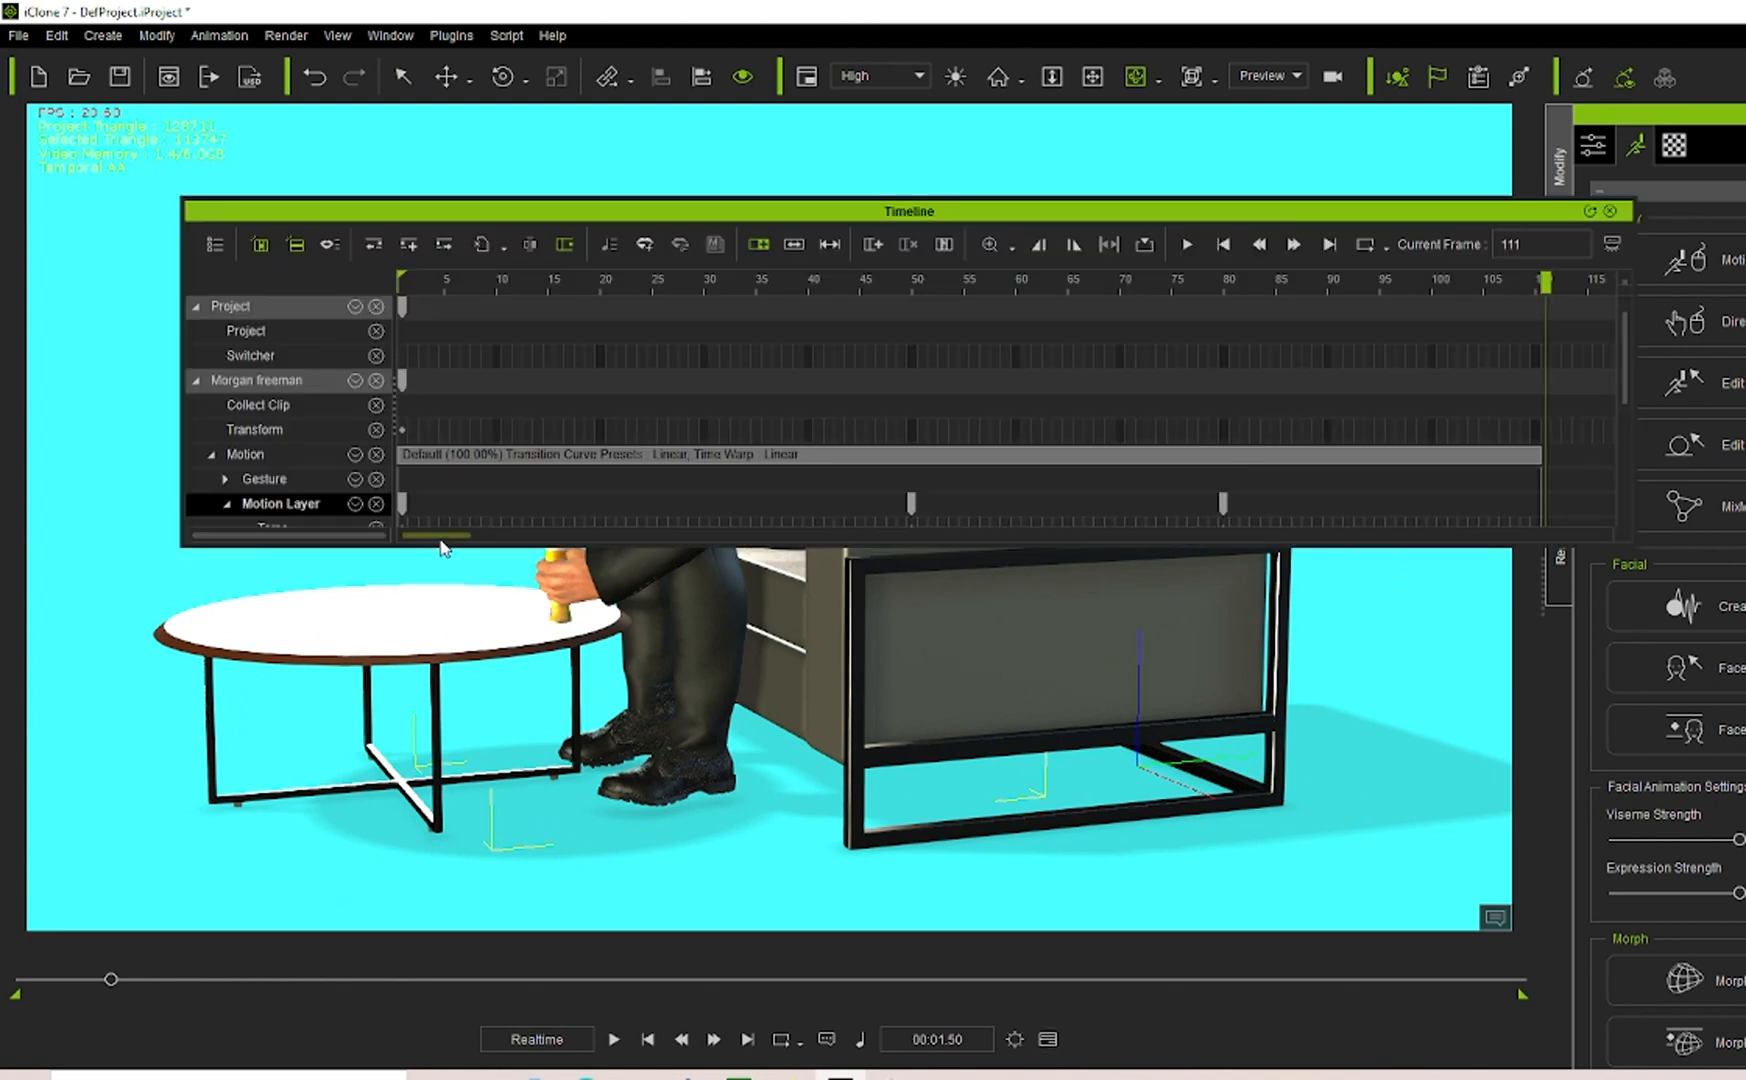
pyautogui.moveTo(445, 537); pyautogui.dragTo(480, 540)
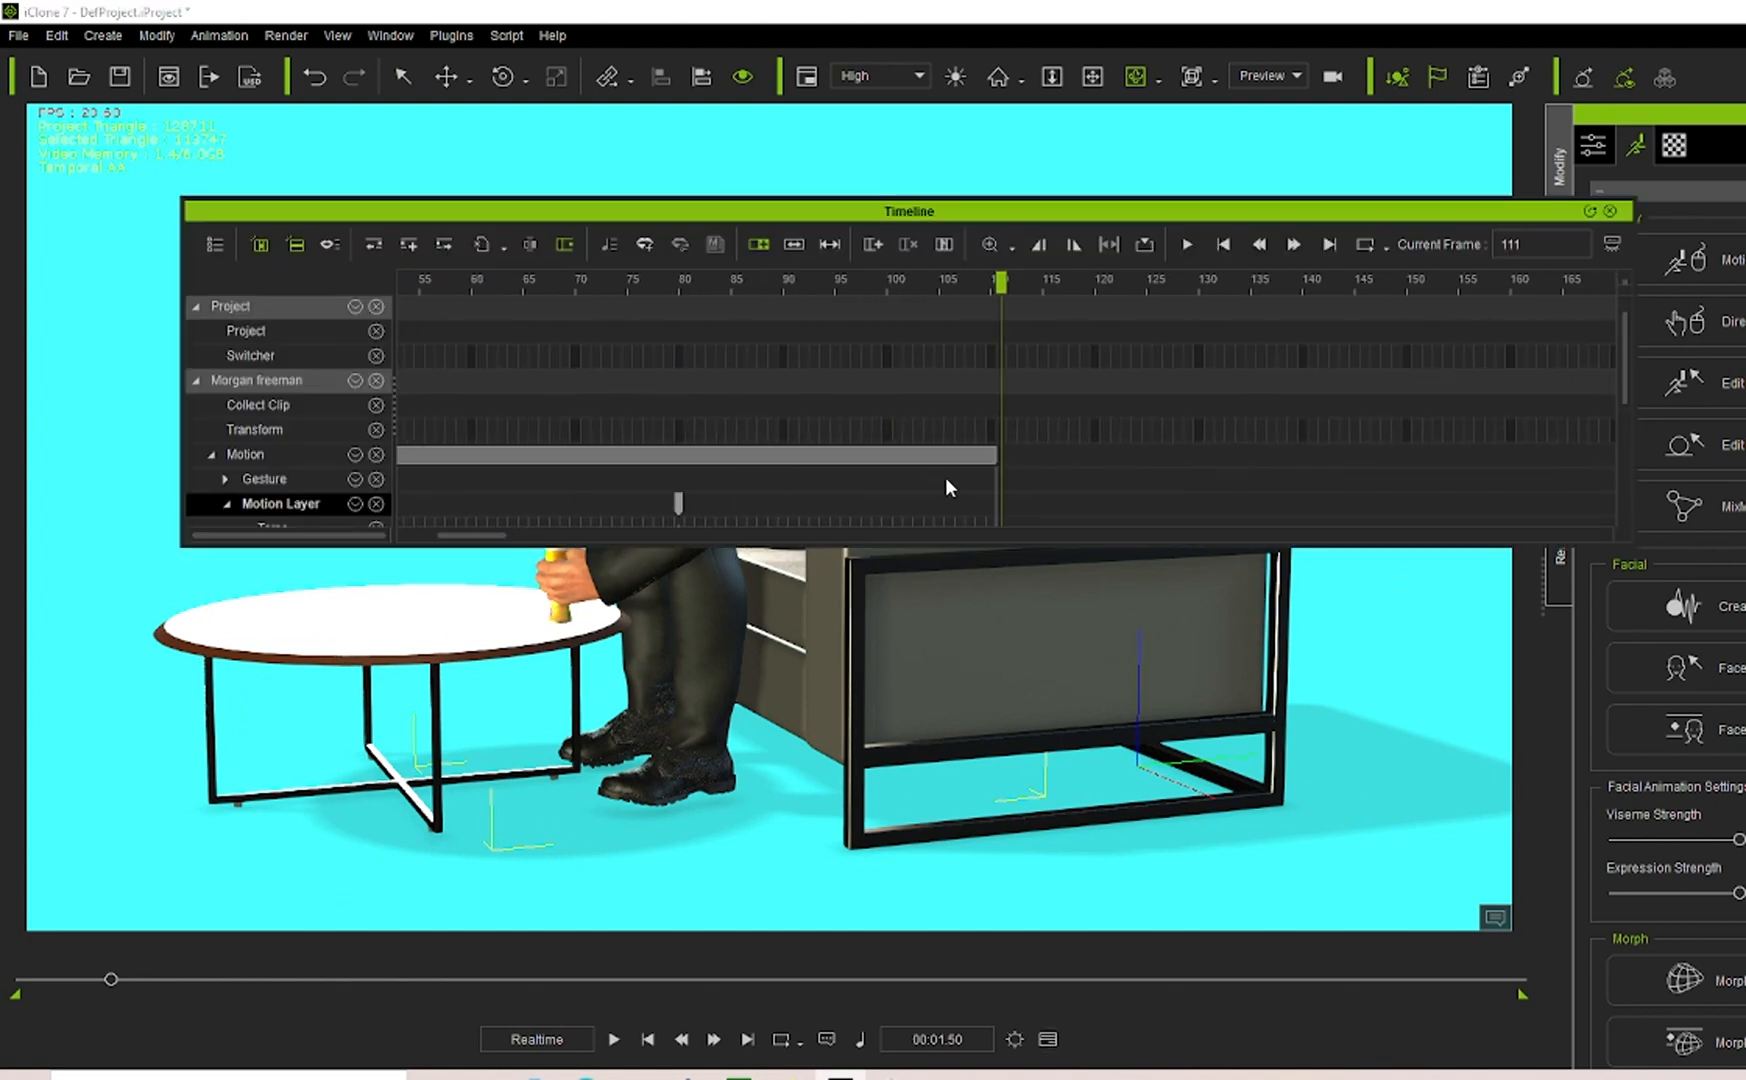
pyautogui.click(986, 516)
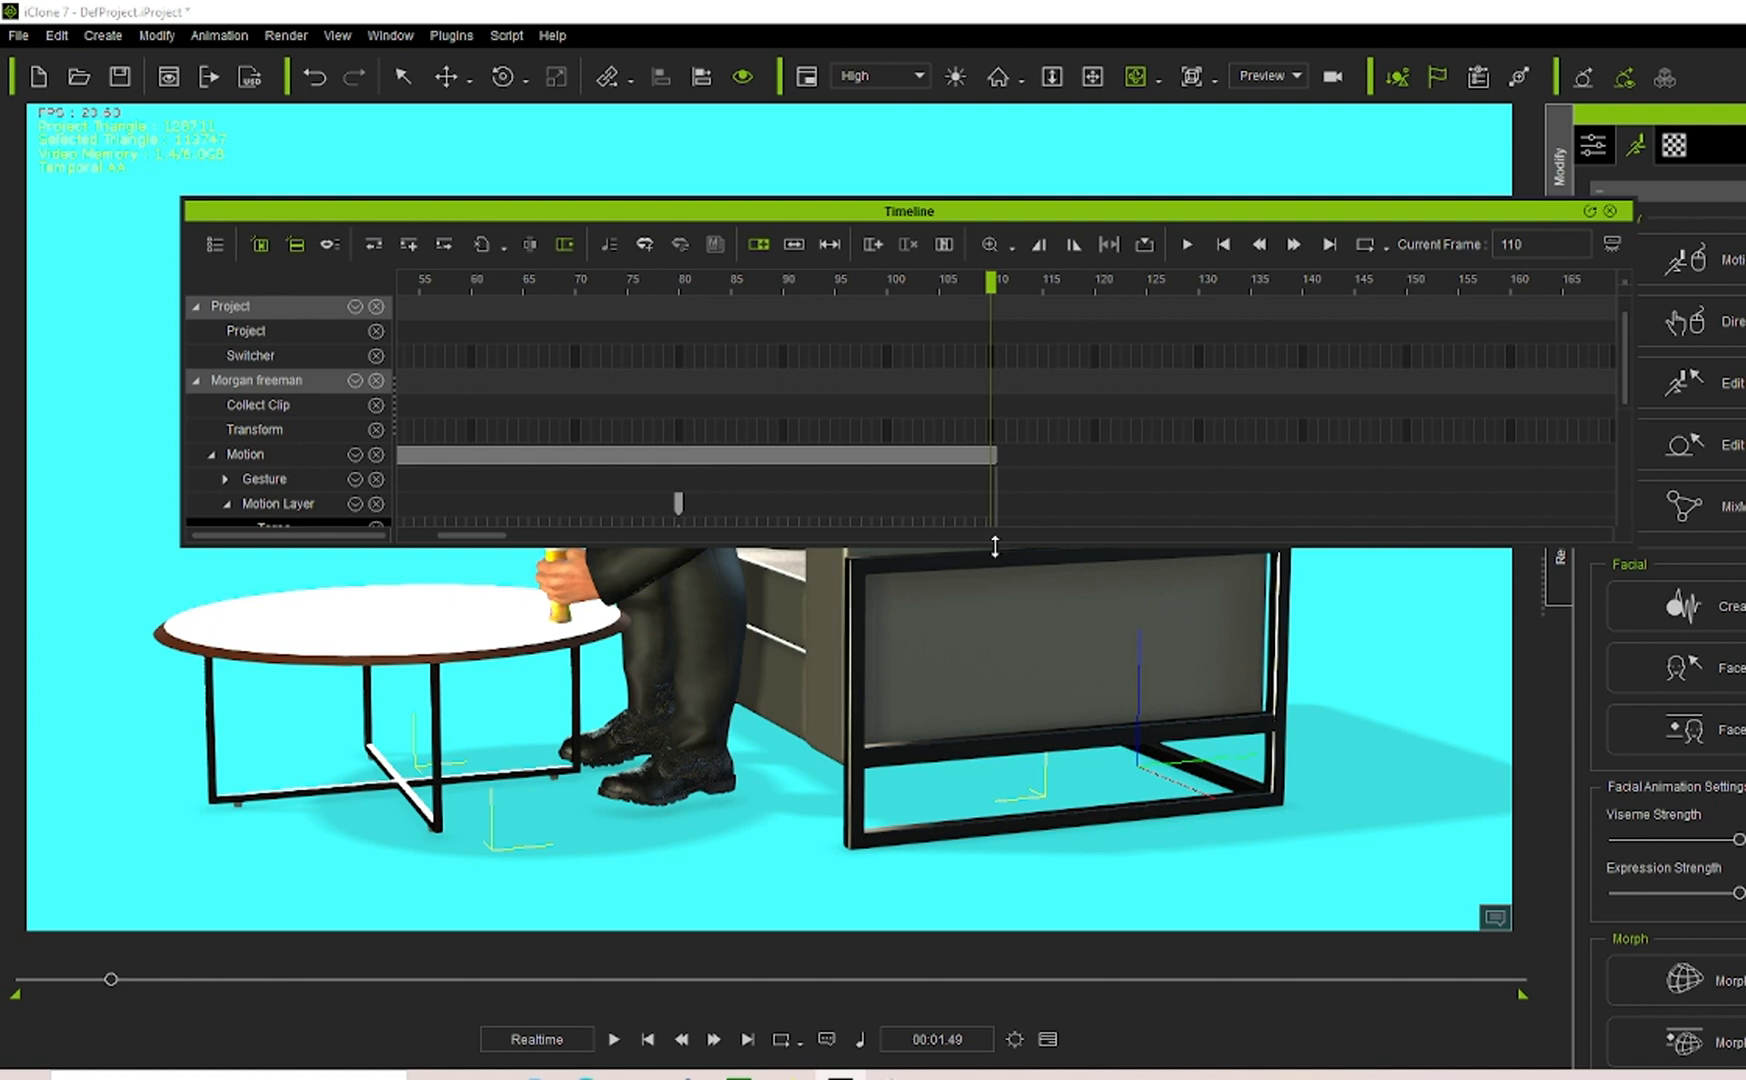
pyautogui.moveTo(994, 545); pyautogui.dragTo(960, 822)
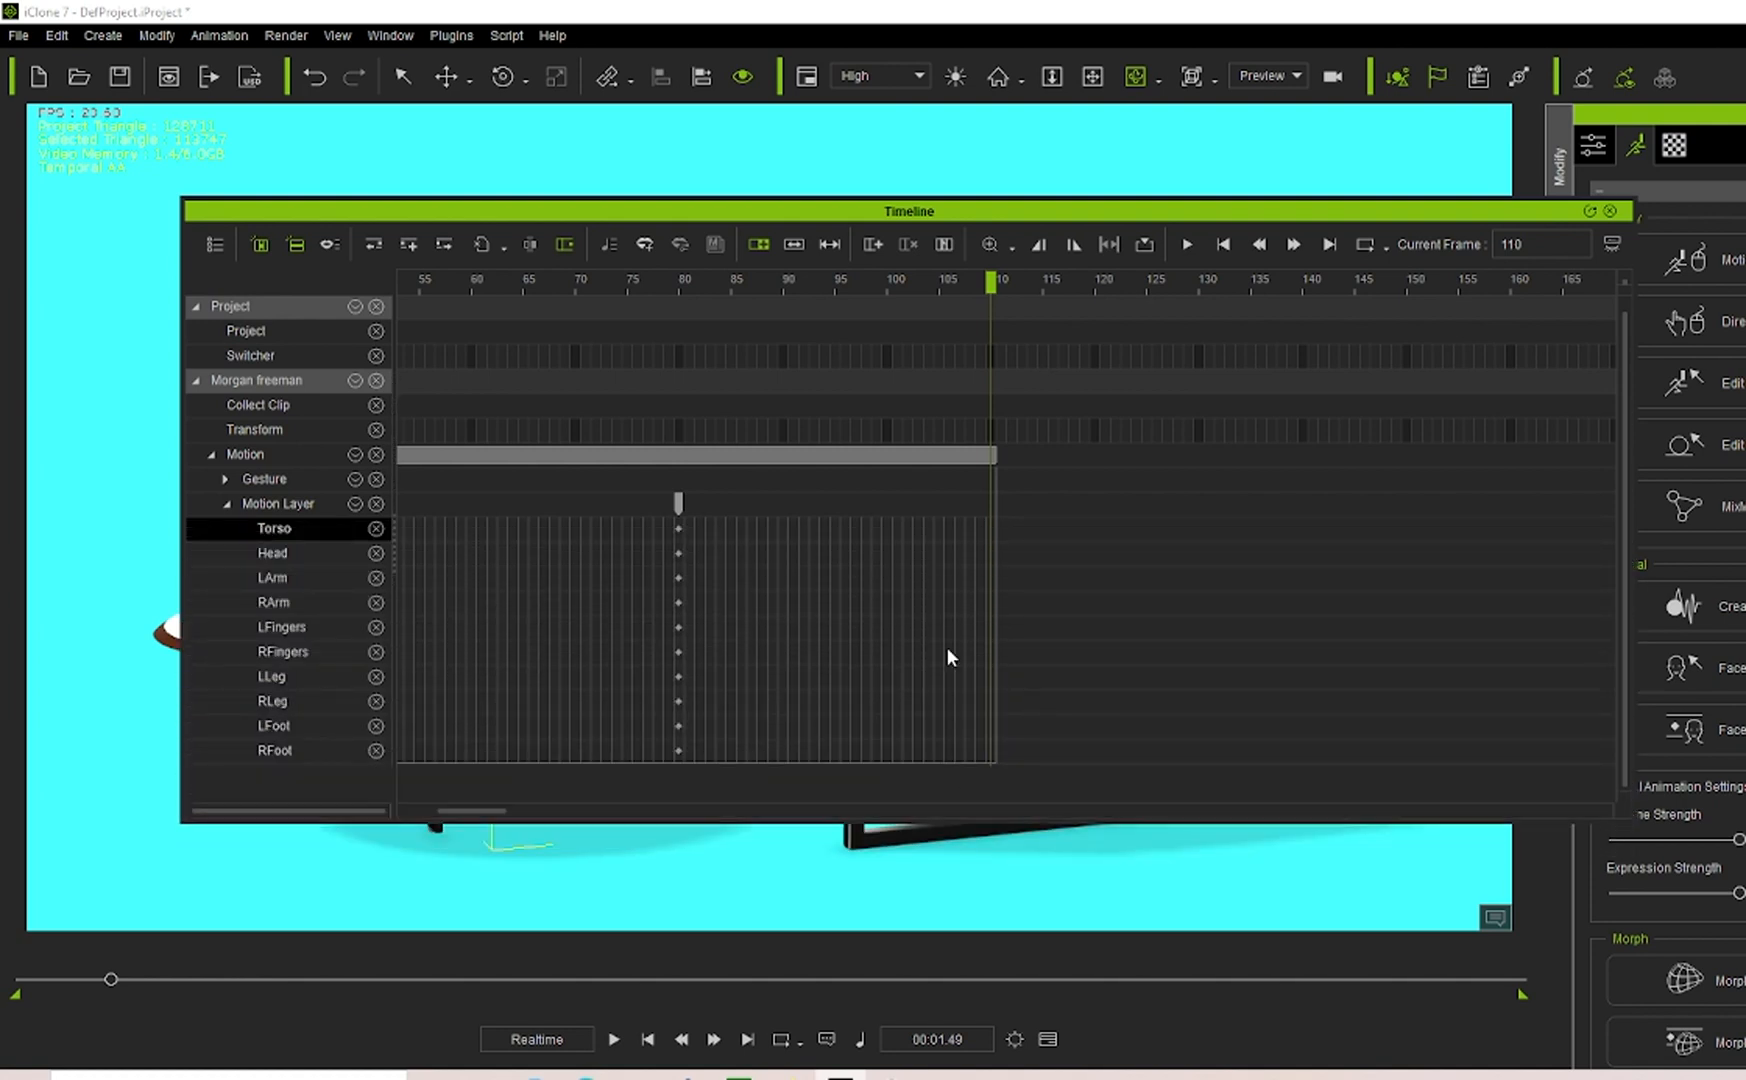
pyautogui.doubleClick(992, 528)
pyautogui.click(991, 504)
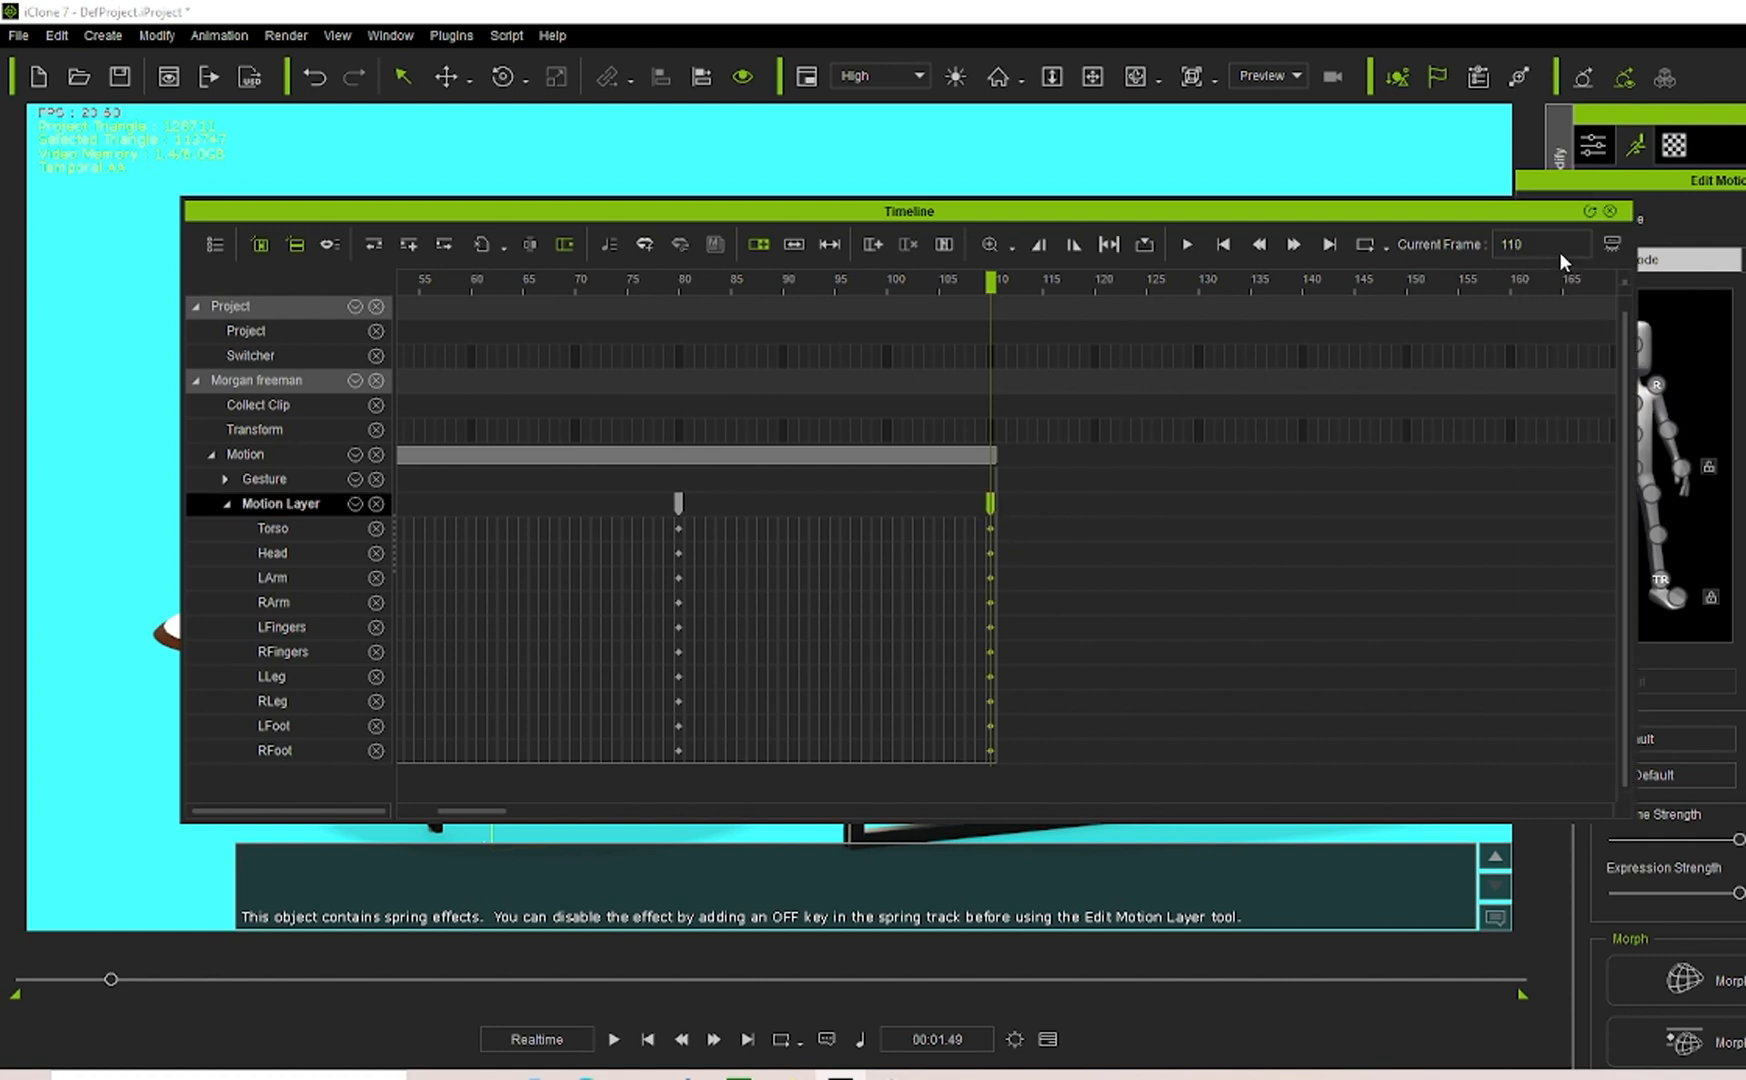
pyautogui.click(1610, 211)
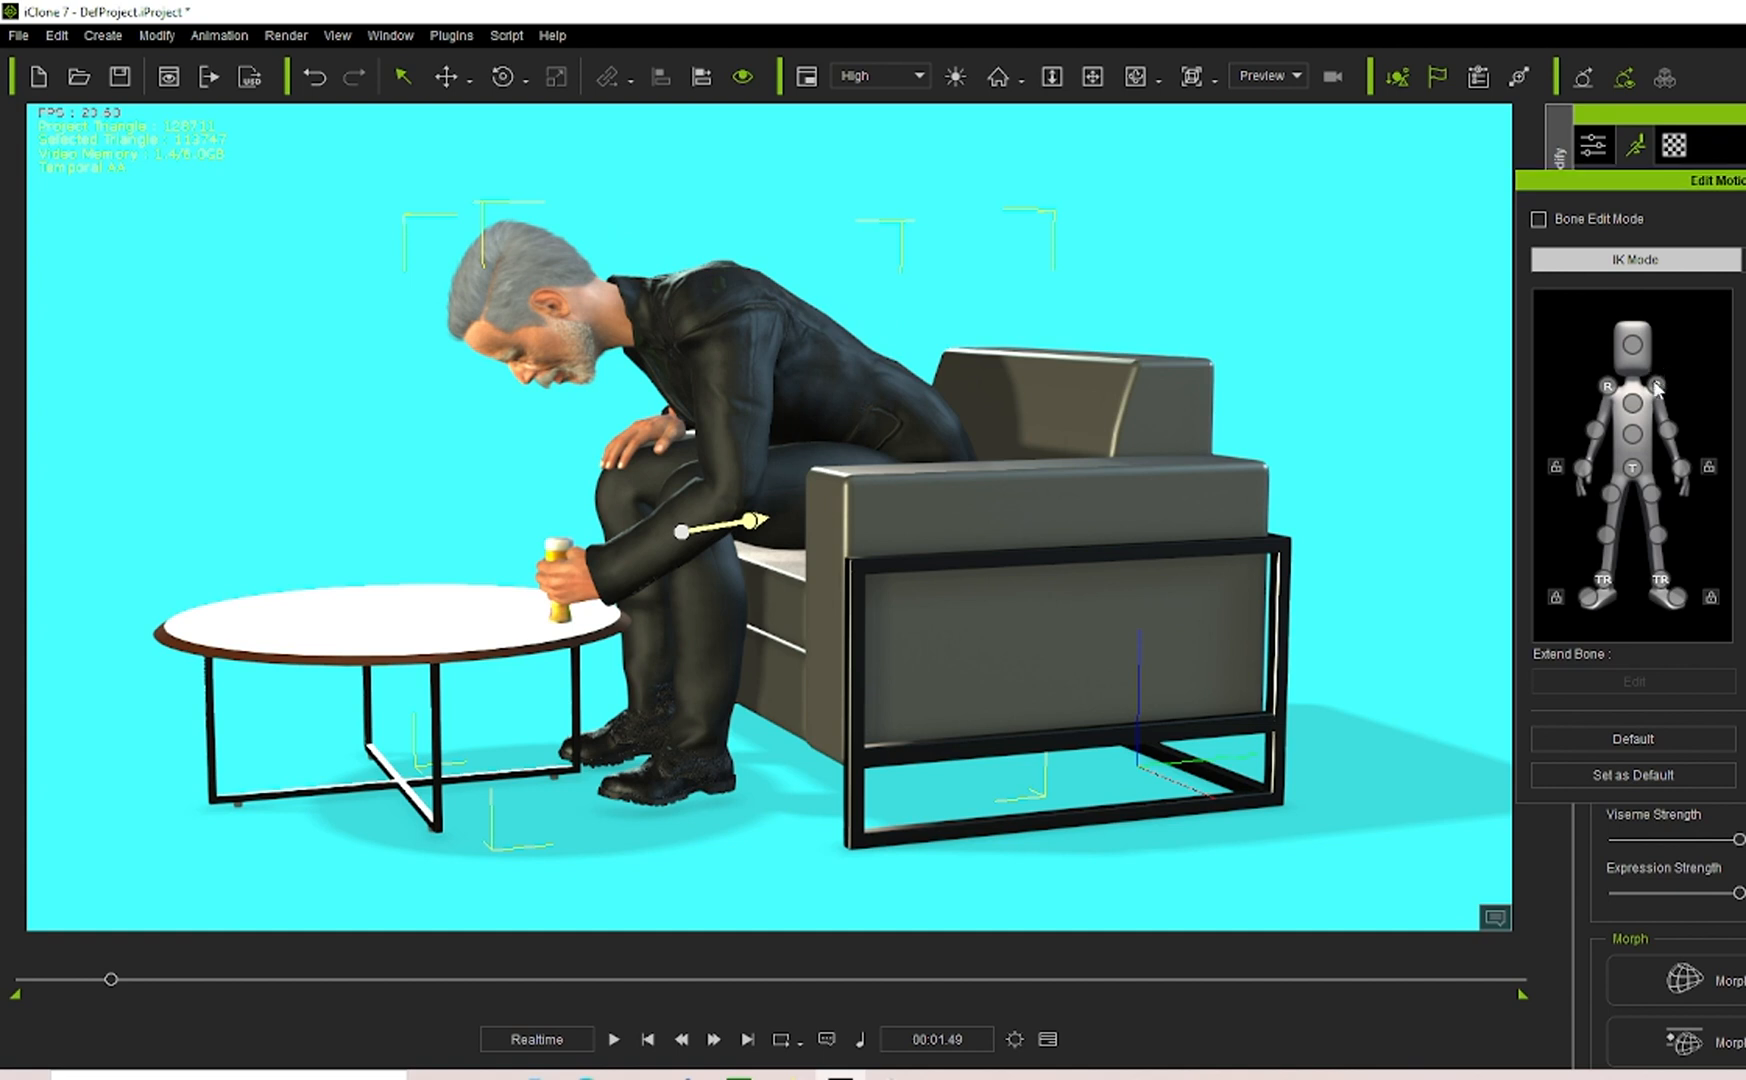
# Rotate the man's lower spine backward so that he sits upright, lifting the glass off the table.
pyautogui.click(1635, 438)
pyautogui.click(503, 76)
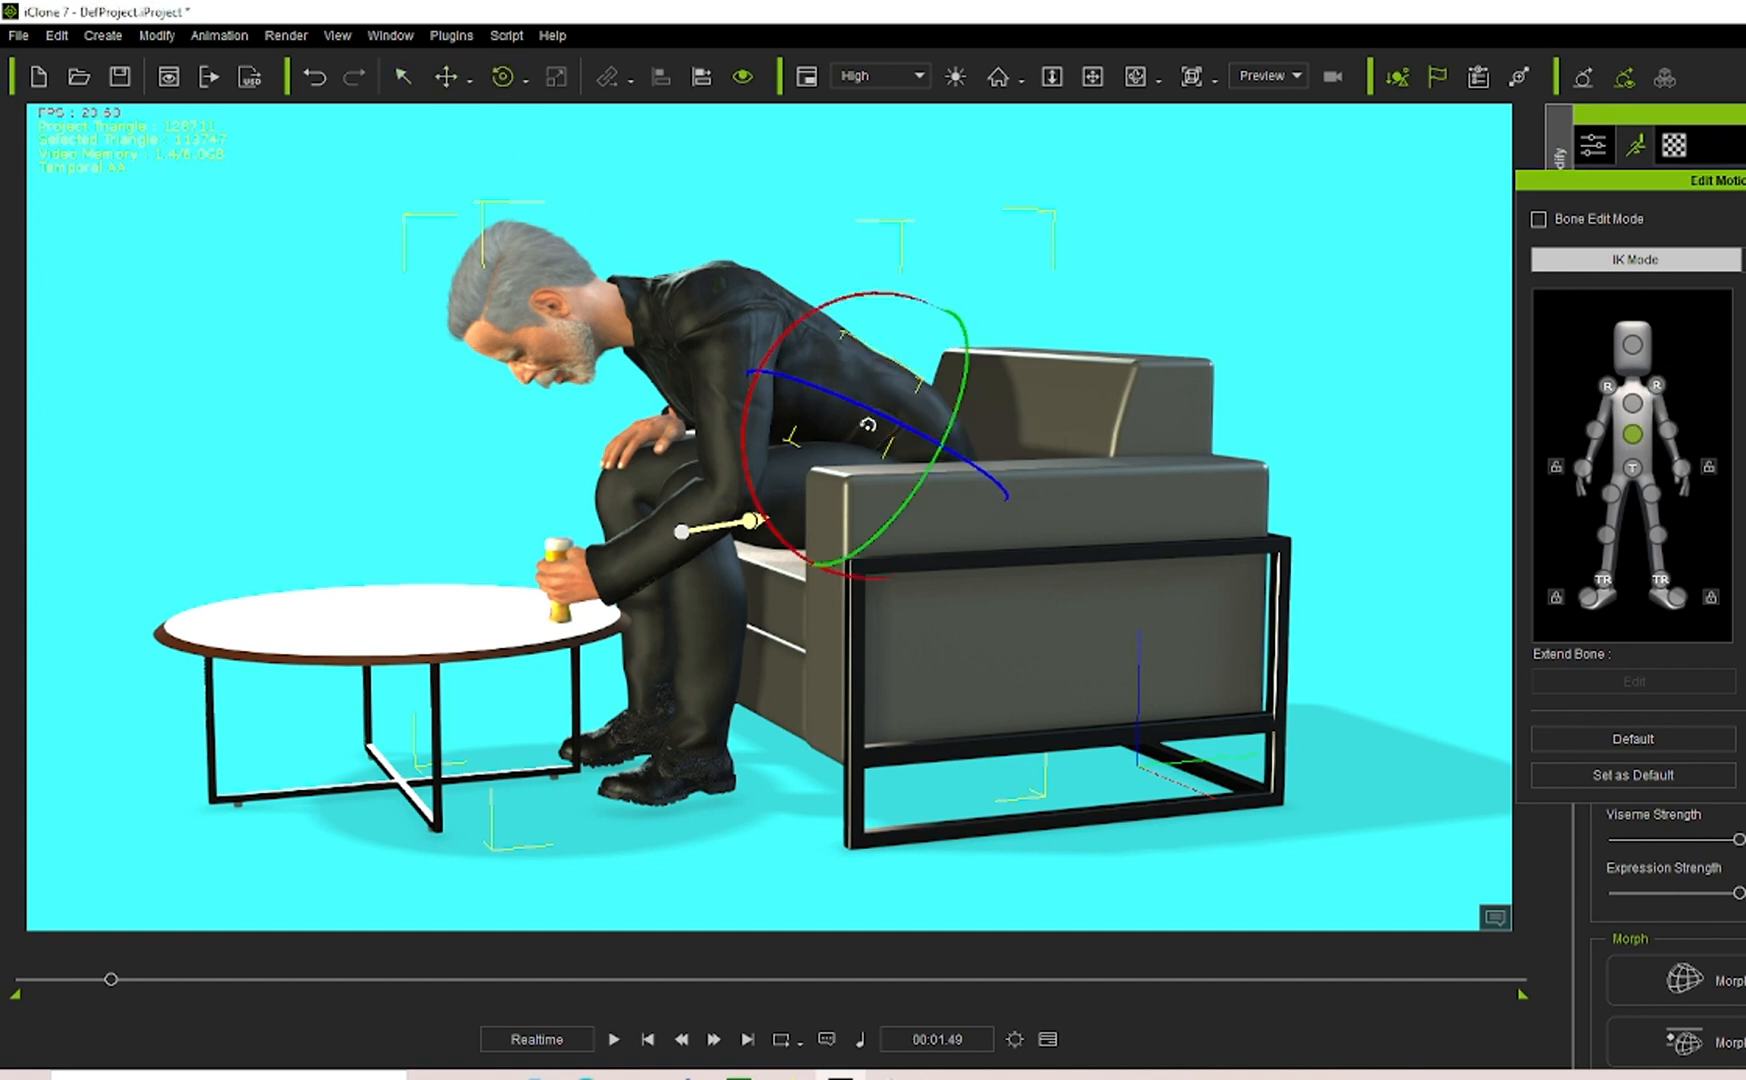
pyautogui.moveTo(744, 453); pyautogui.dragTo(851, 386)
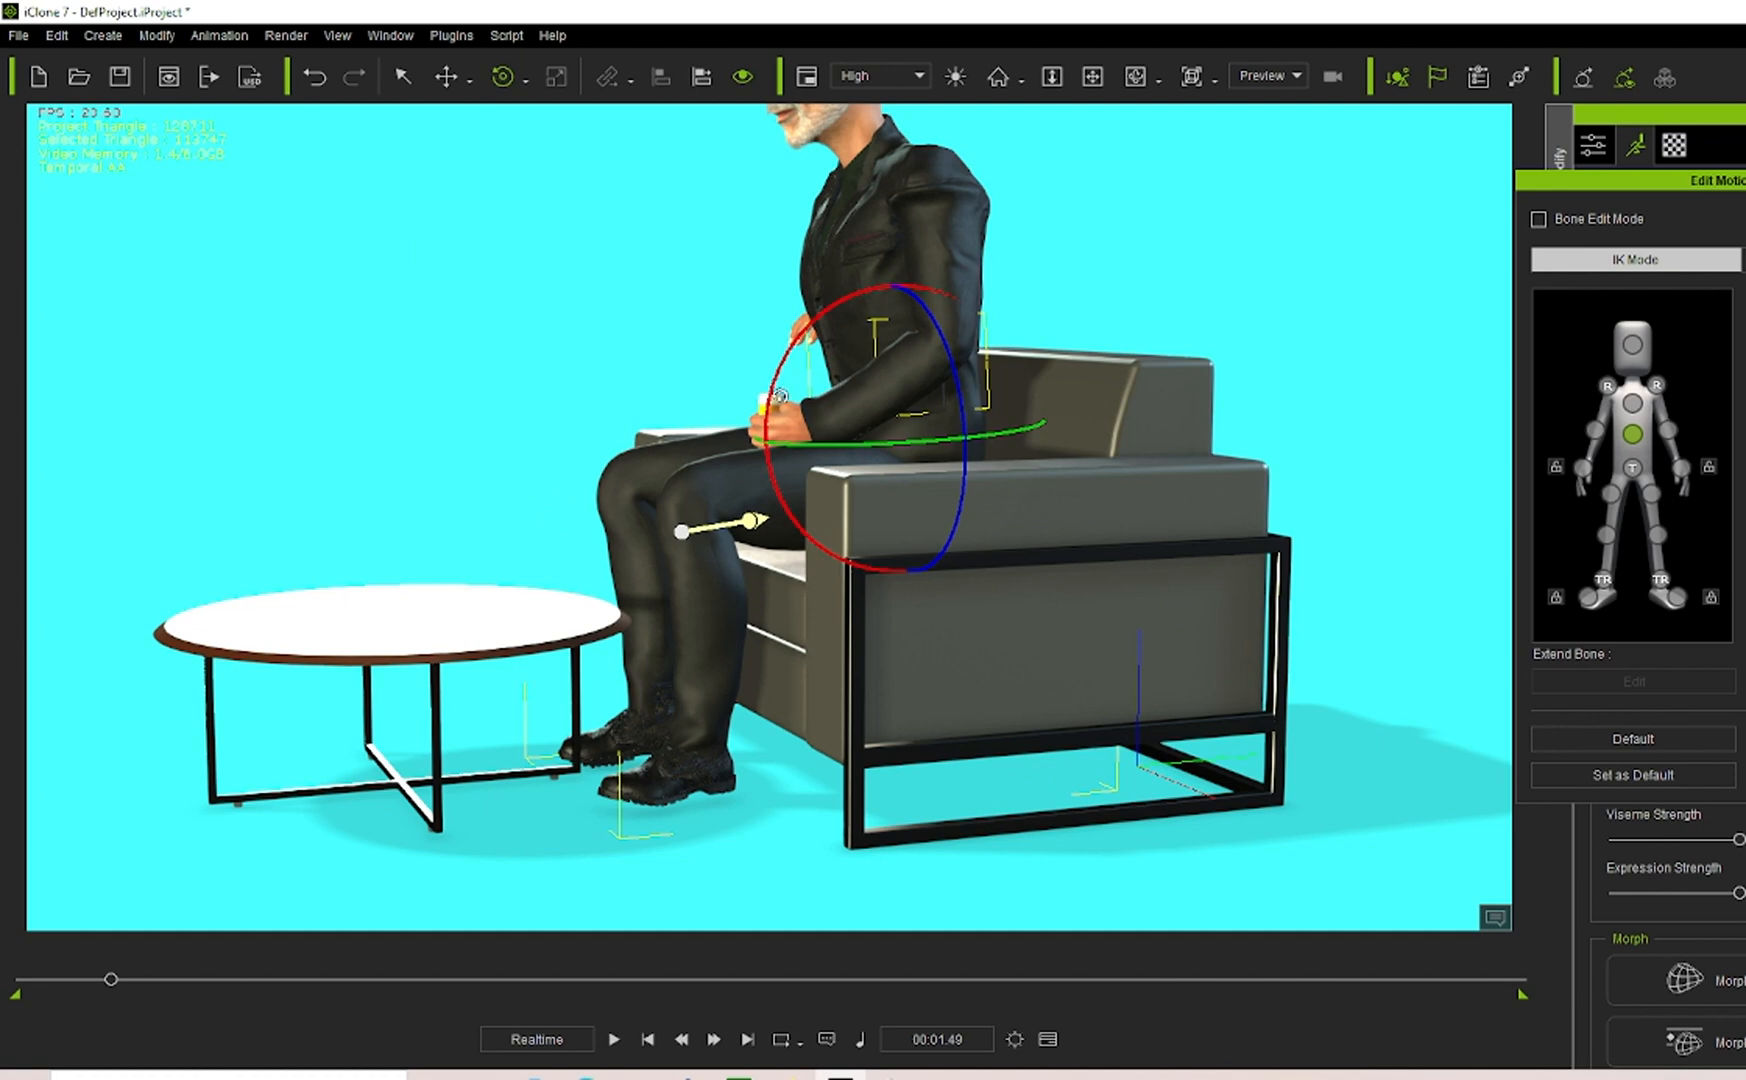
pyautogui.moveTo(780, 394); pyautogui.dragTo(777, 370)
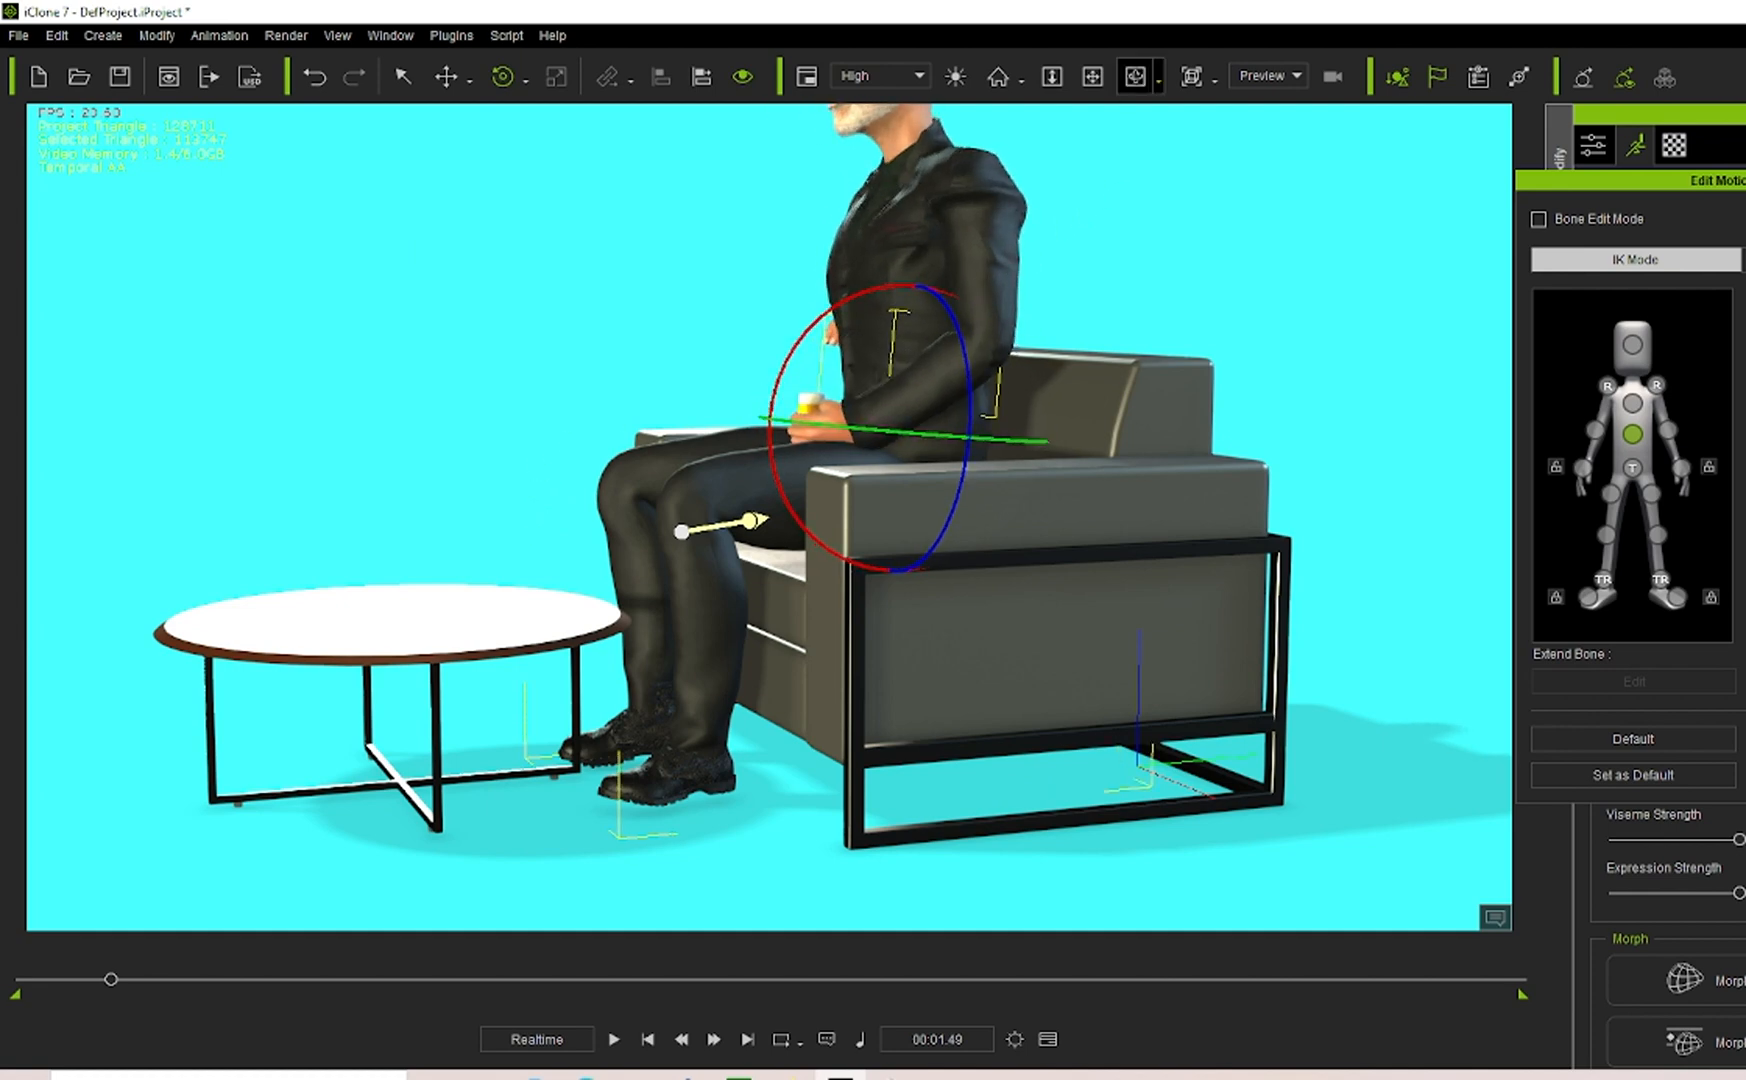
# Rotate the man's head backward so that his face tilts upward.
pyautogui.click(1135, 76)
pyautogui.moveTo(704, 541); pyautogui.dragTo(1086, 569, button='right')
pyautogui.scroll(-10, 1228, 552)
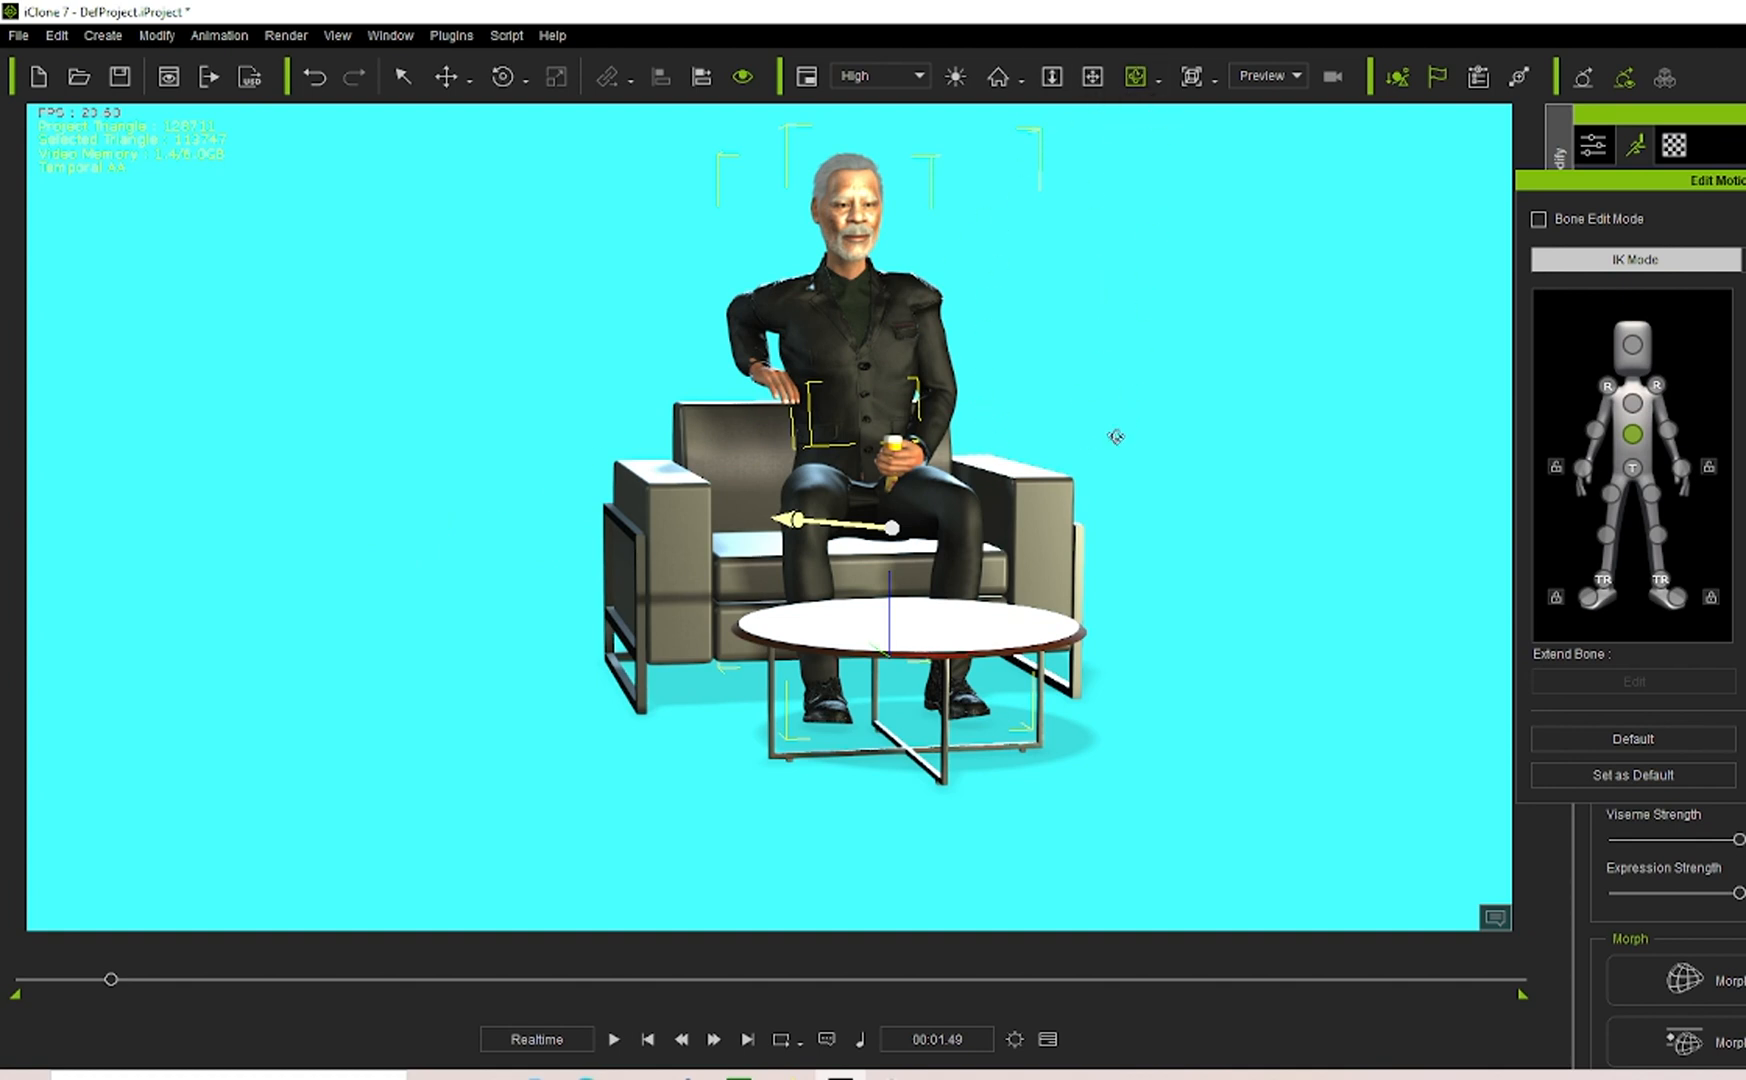
pyautogui.click(1632, 349)
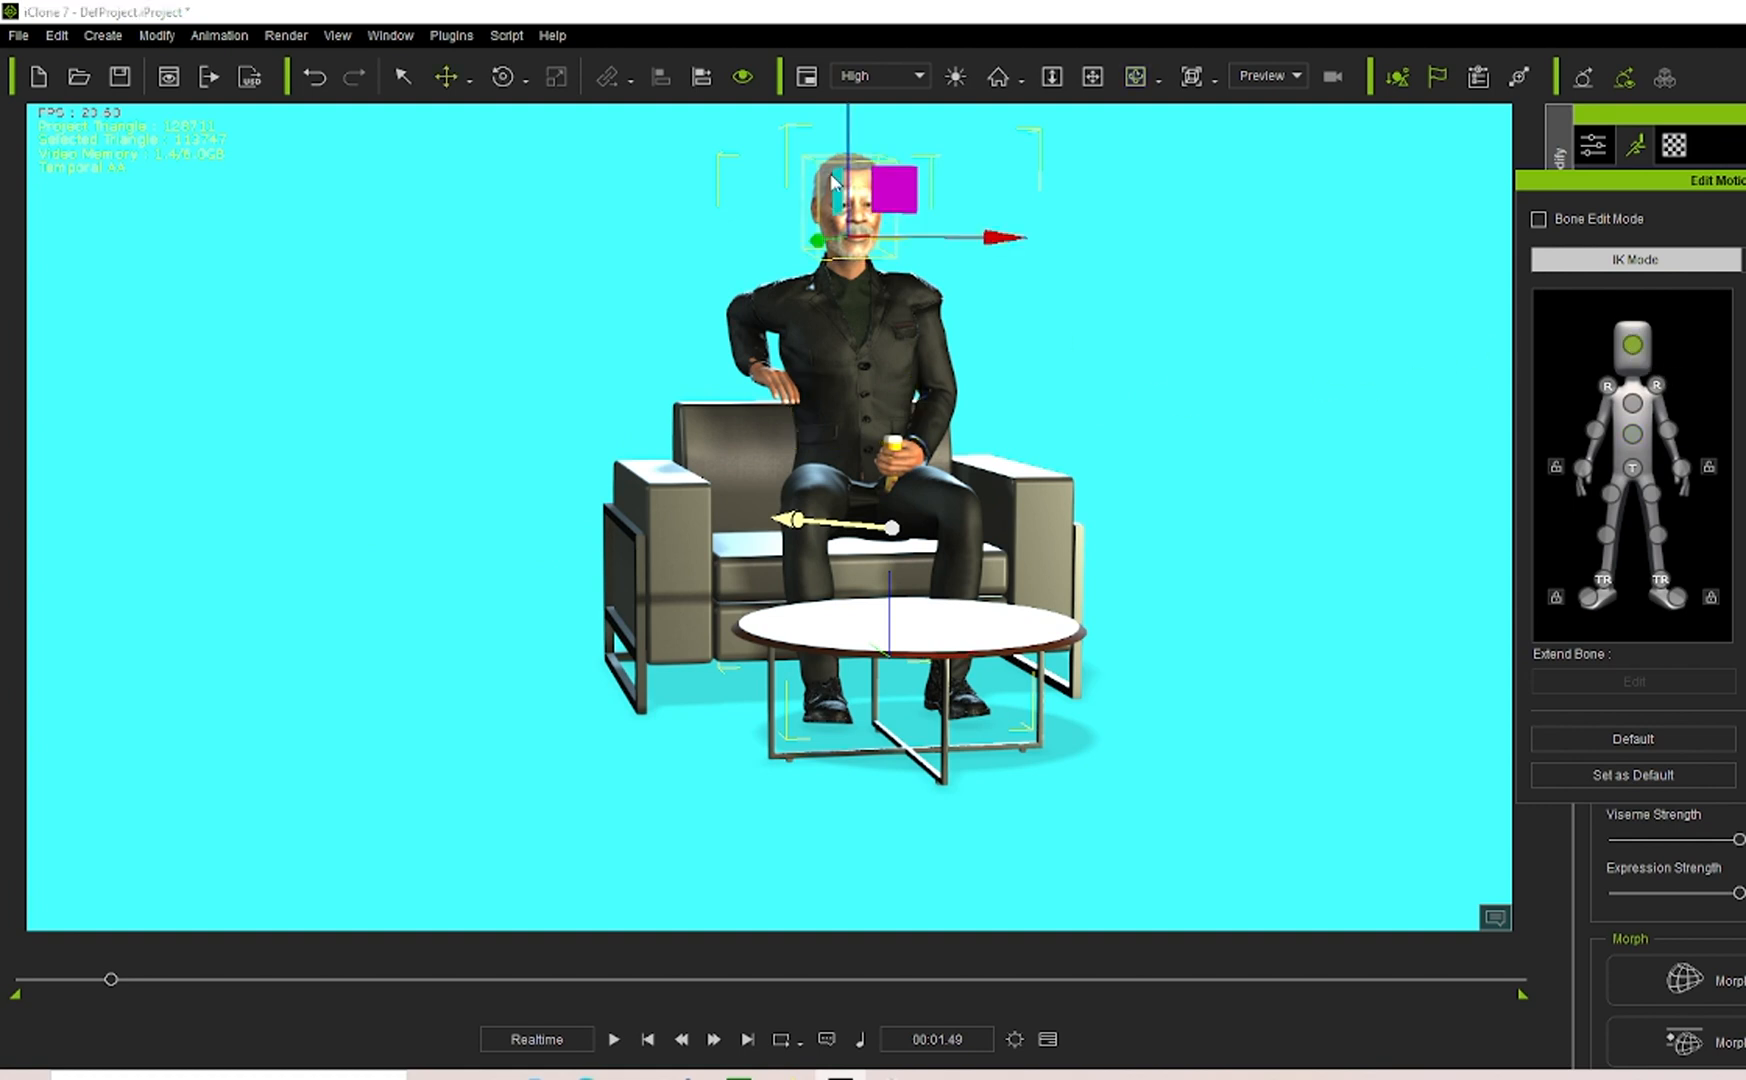
pyautogui.click(503, 76)
pyautogui.moveTo(874, 227); pyautogui.dragTo(885, 187)
# Move the man's right hand down and forward from behind his hip so that it rests on his thigh.
pyautogui.click(1136, 76)
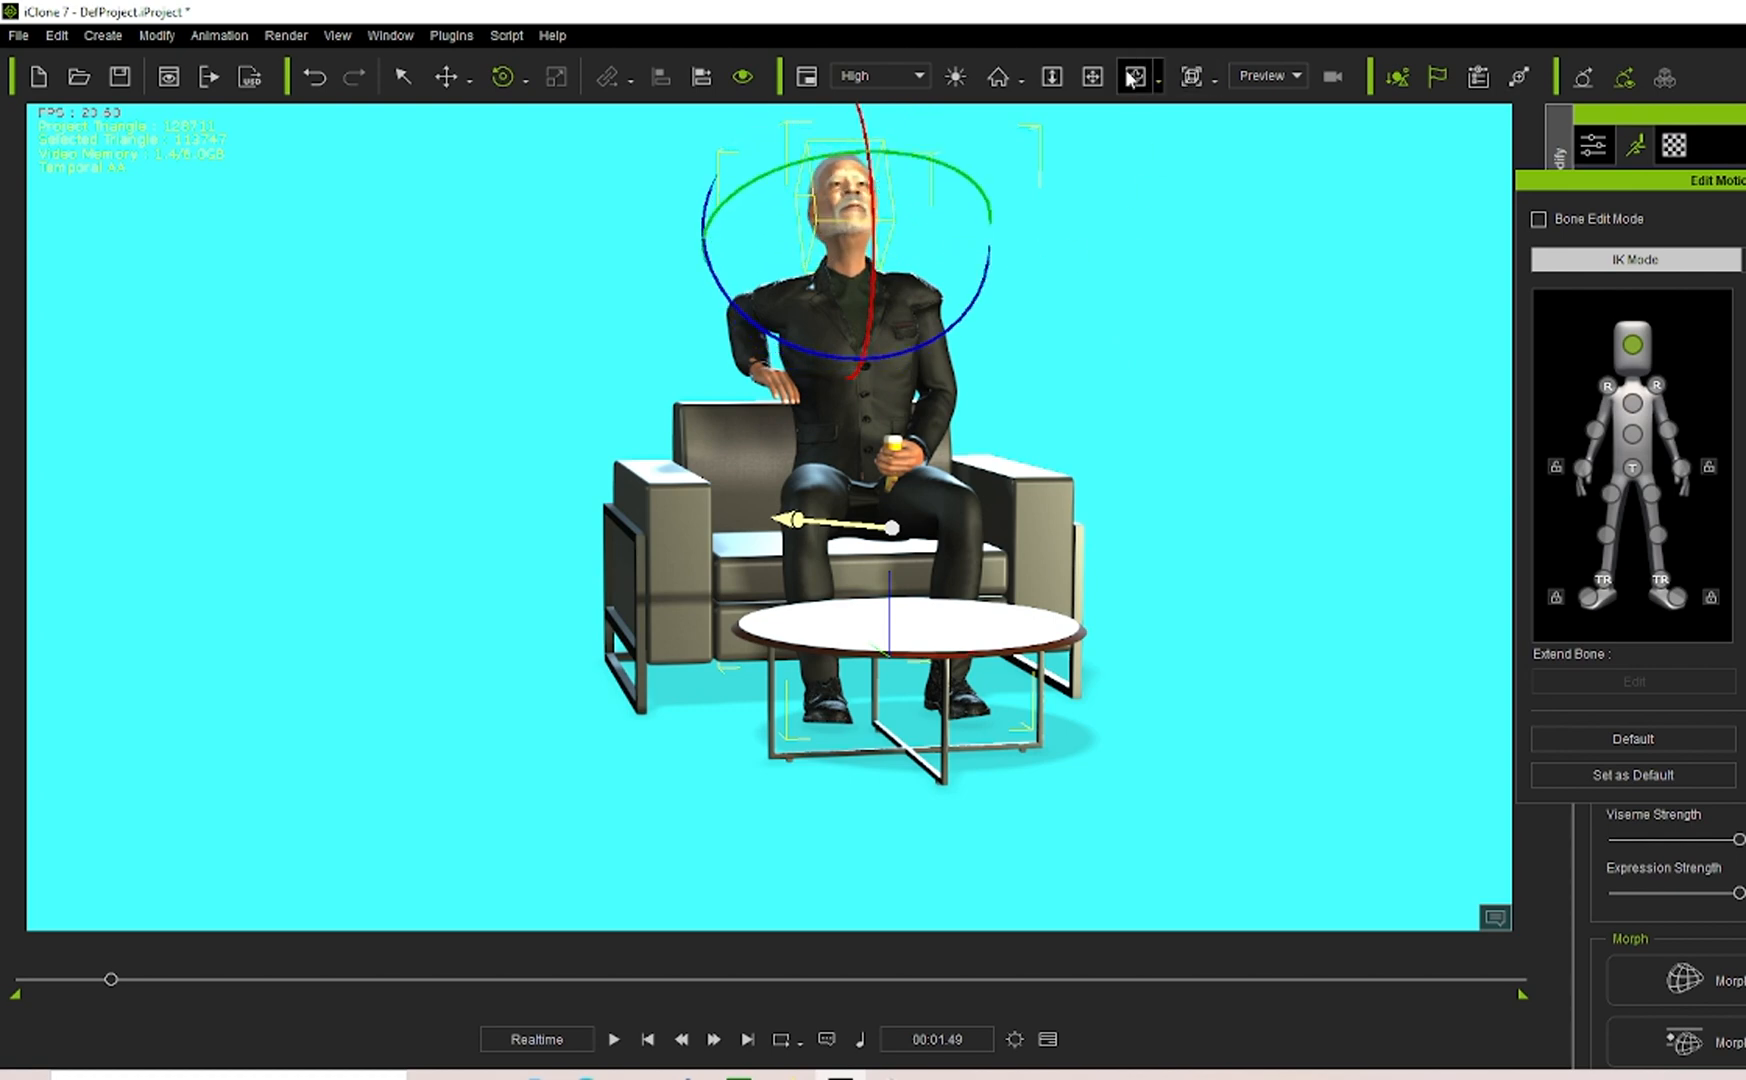
pyautogui.moveTo(1360, 433); pyautogui.dragTo(1474, 576)
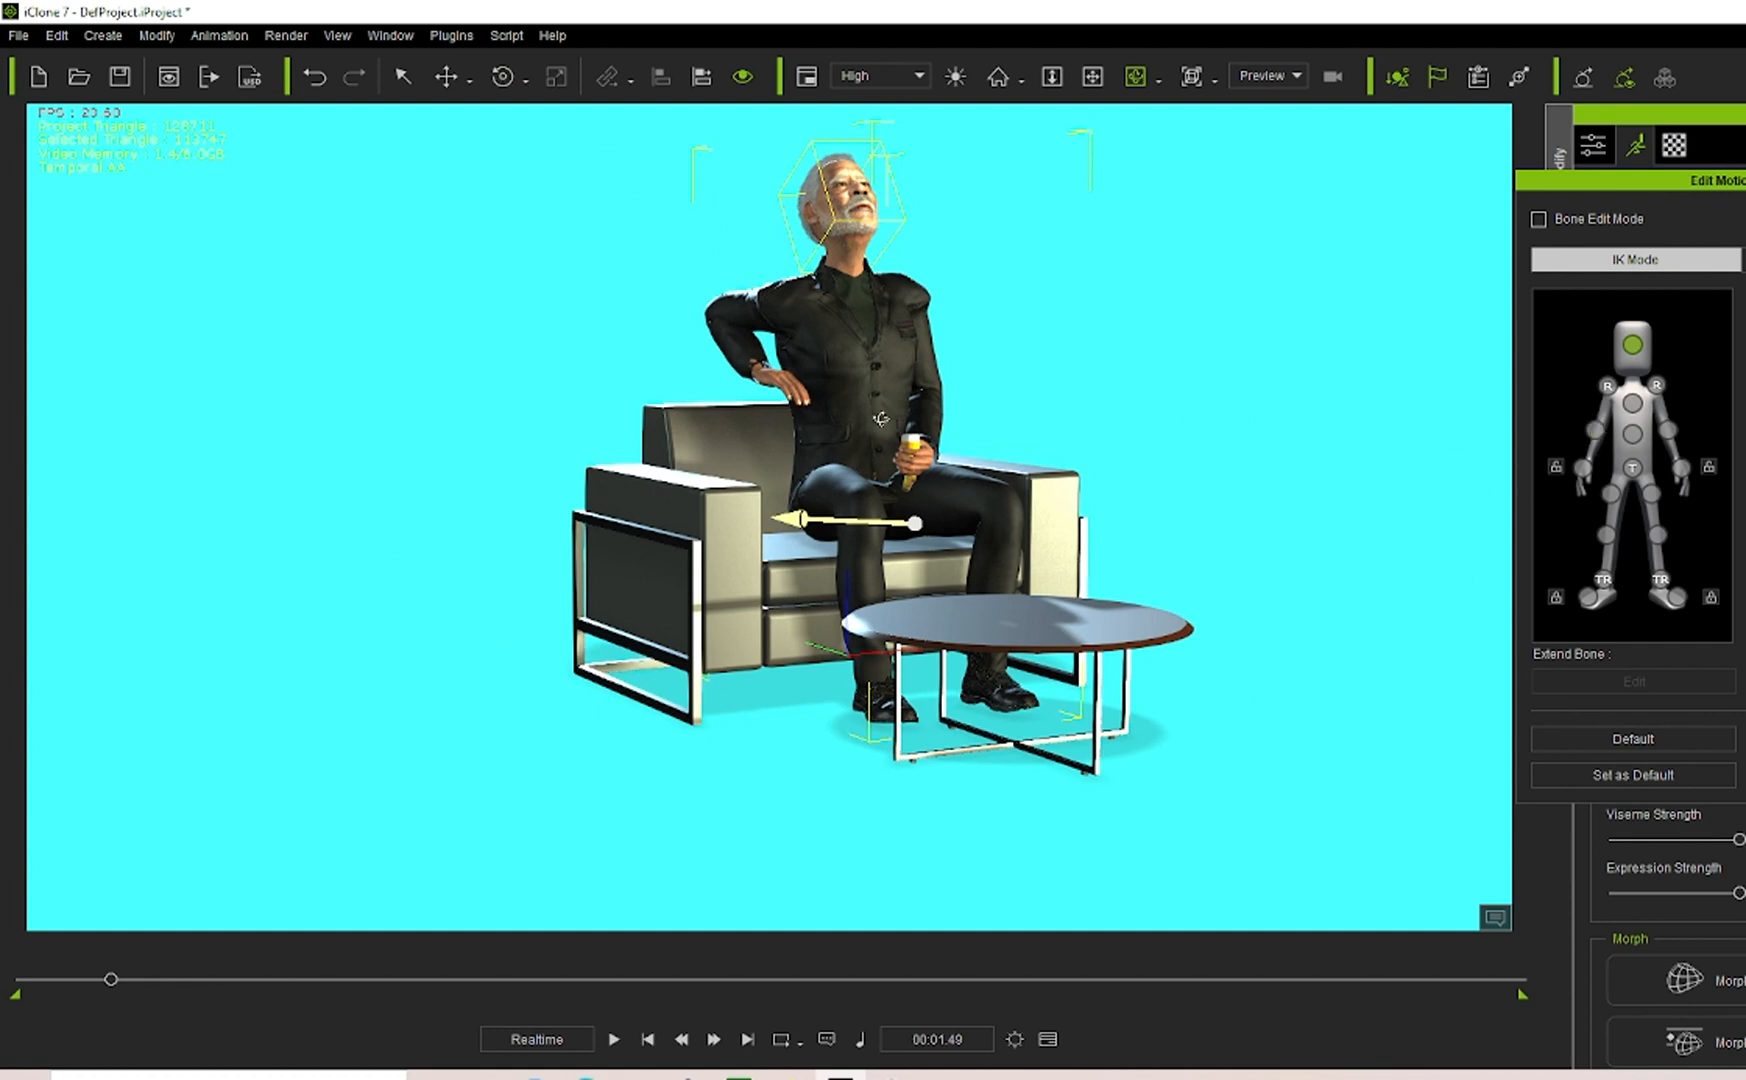
pyautogui.click(1587, 470)
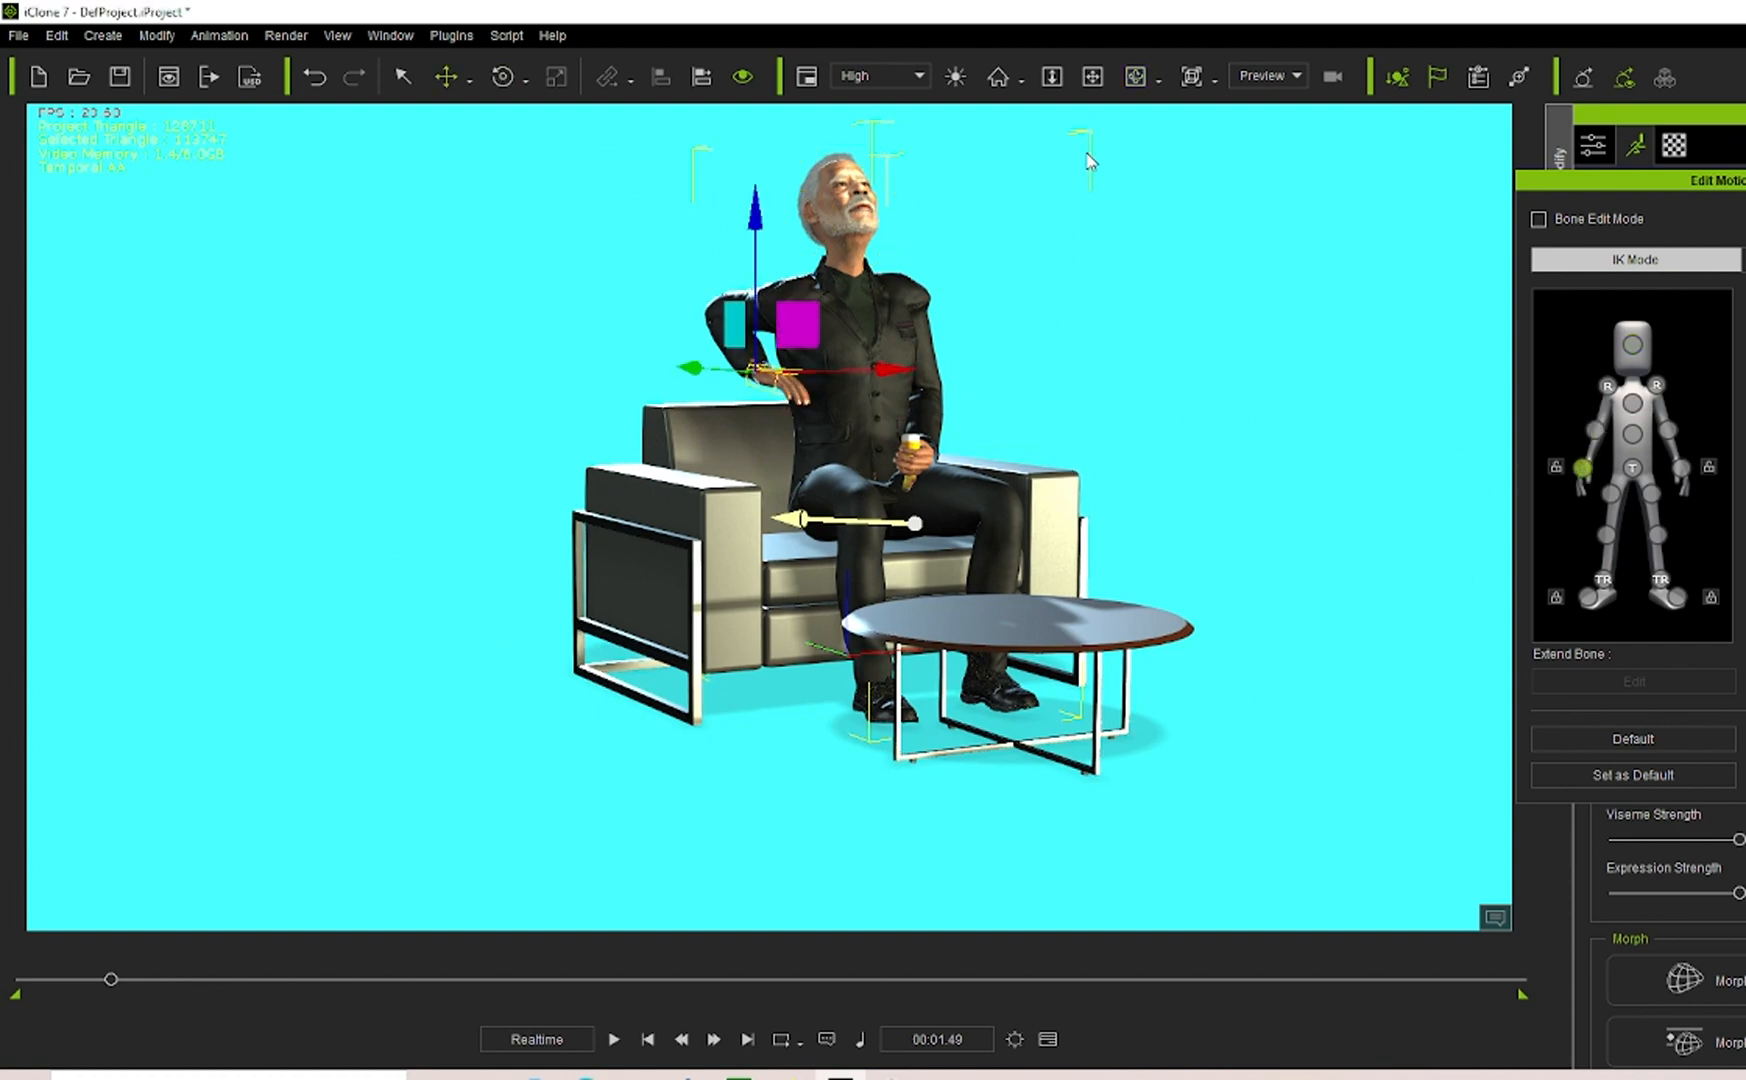
pyautogui.click(1135, 76)
pyautogui.moveTo(1060, 700); pyautogui.dragTo(737, 336)
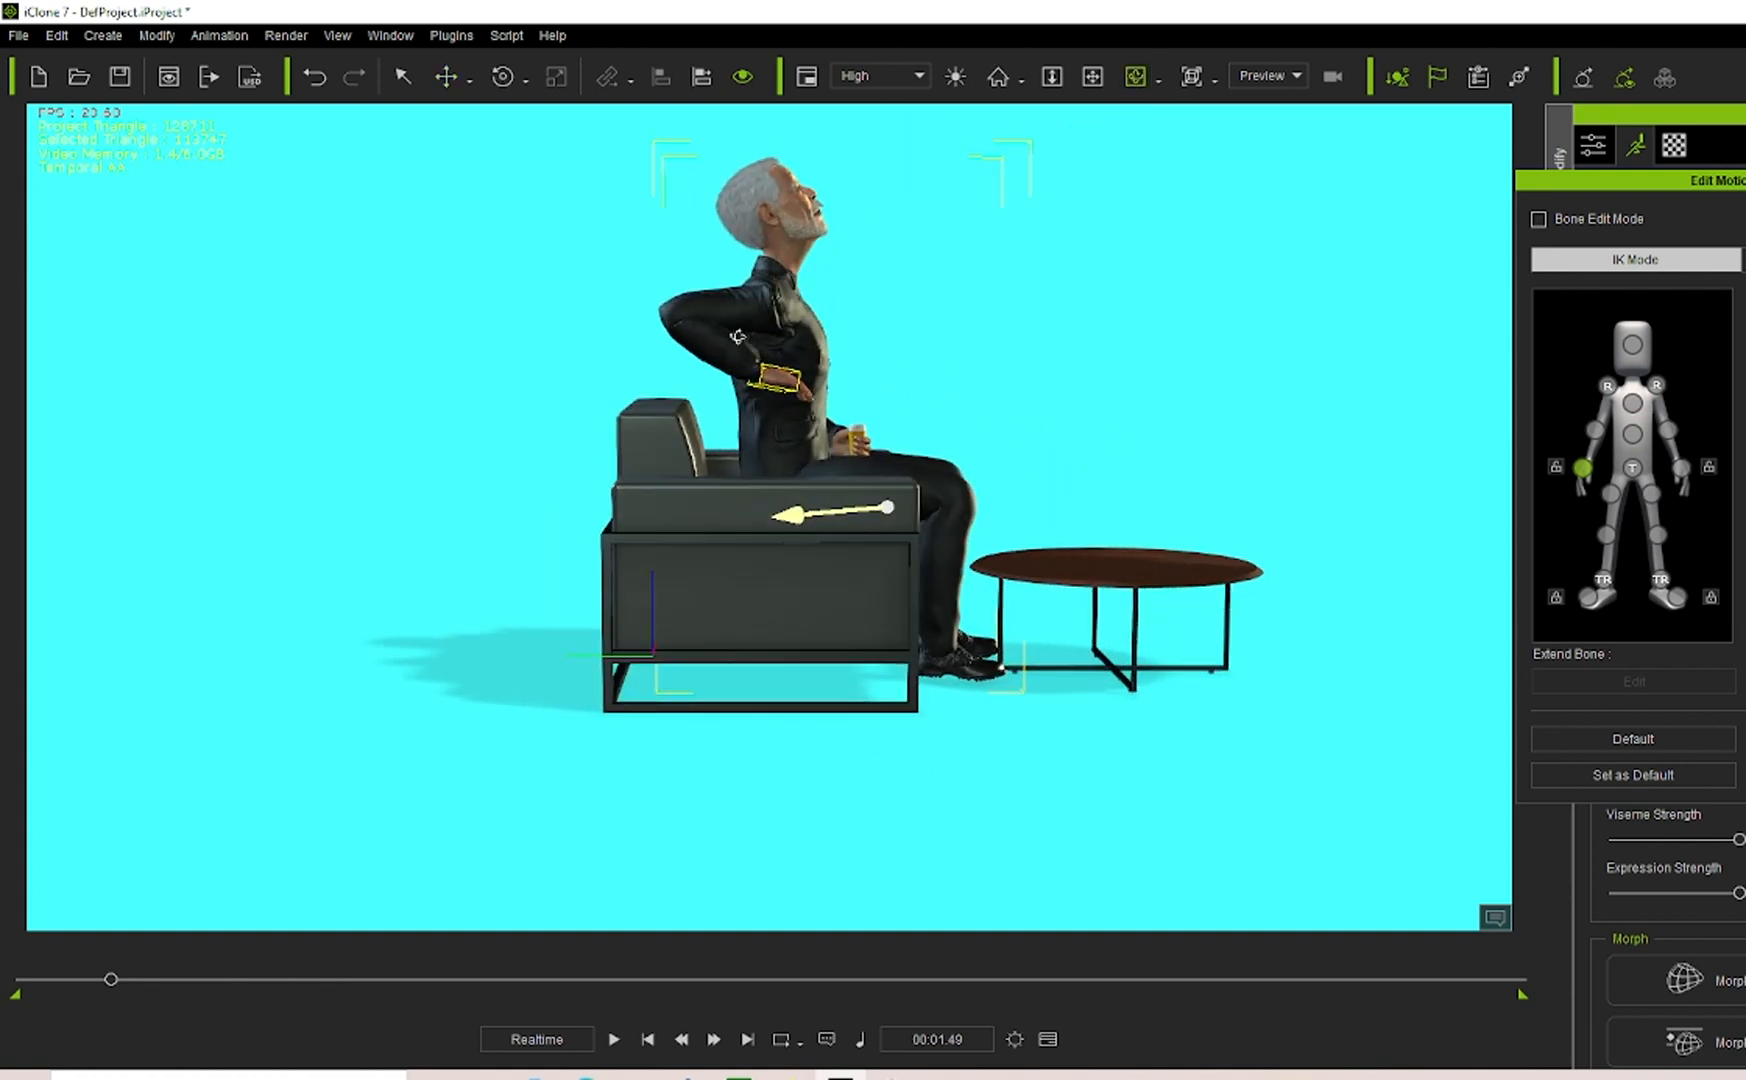
pyautogui.click(446, 76)
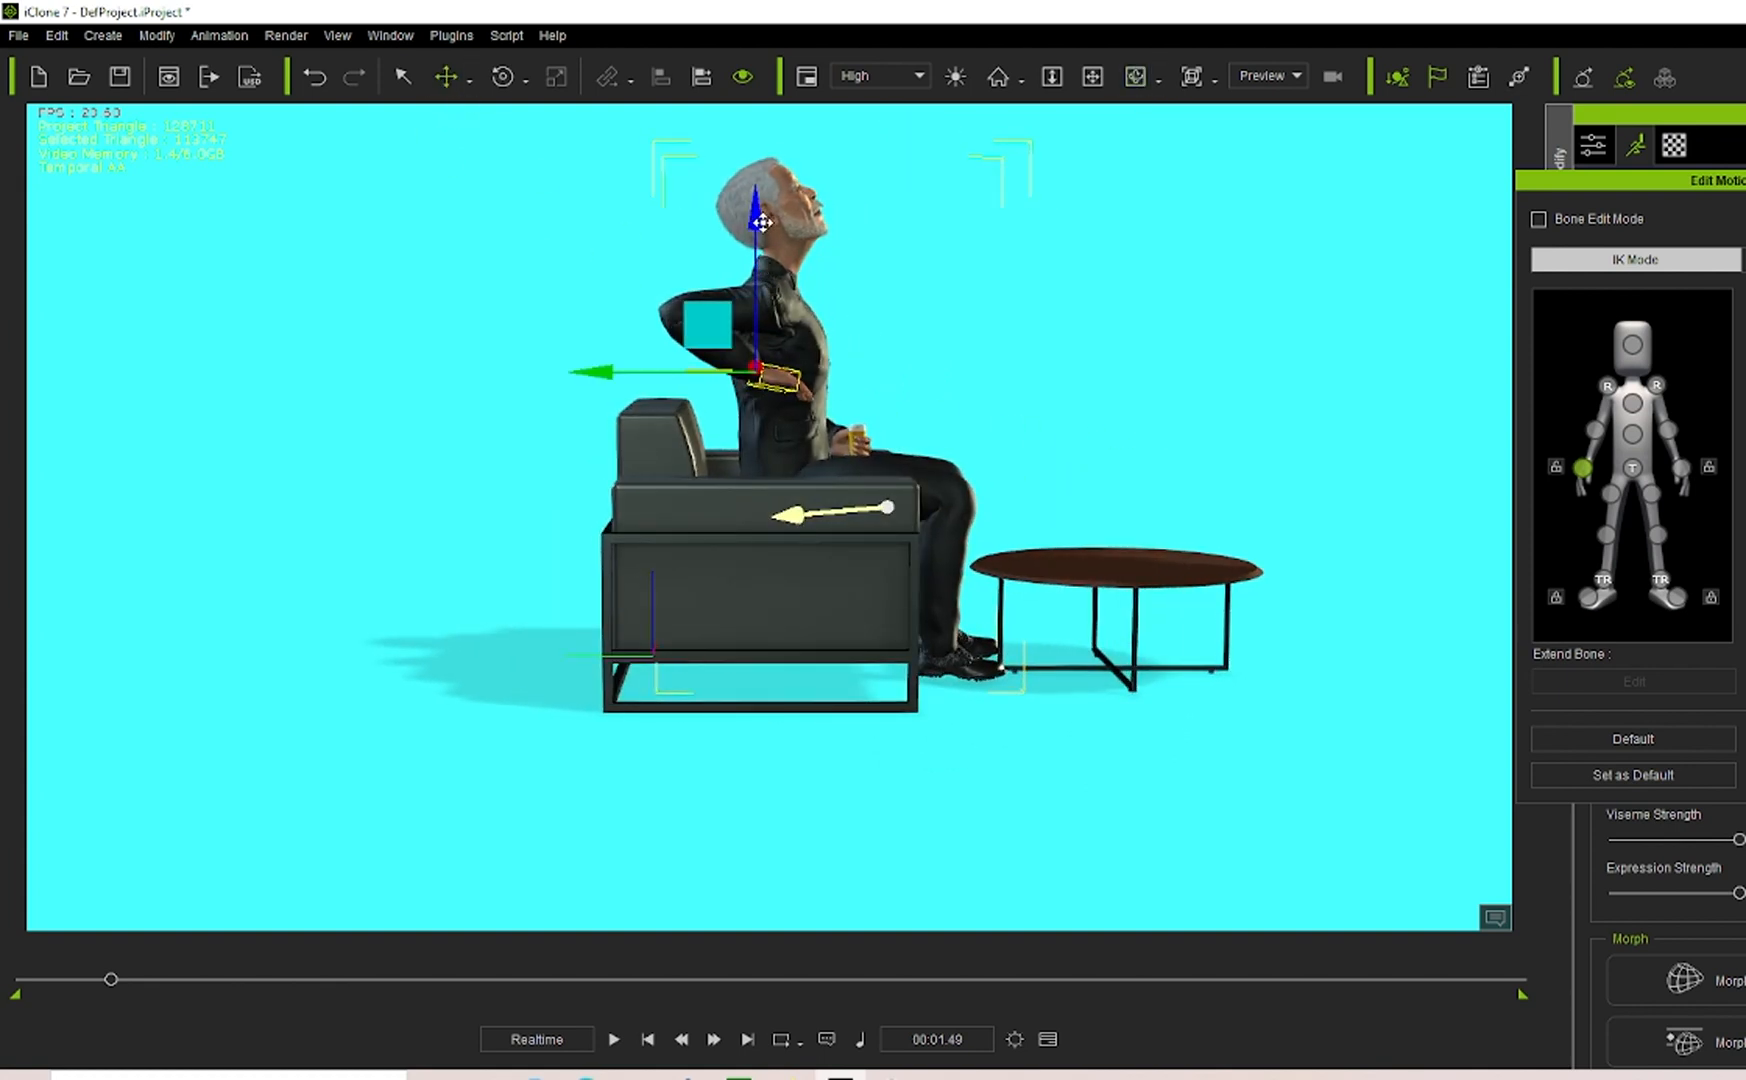
pyautogui.moveTo(758, 218); pyautogui.dragTo(755, 290)
pyautogui.moveTo(579, 447); pyautogui.dragTo(716, 446)
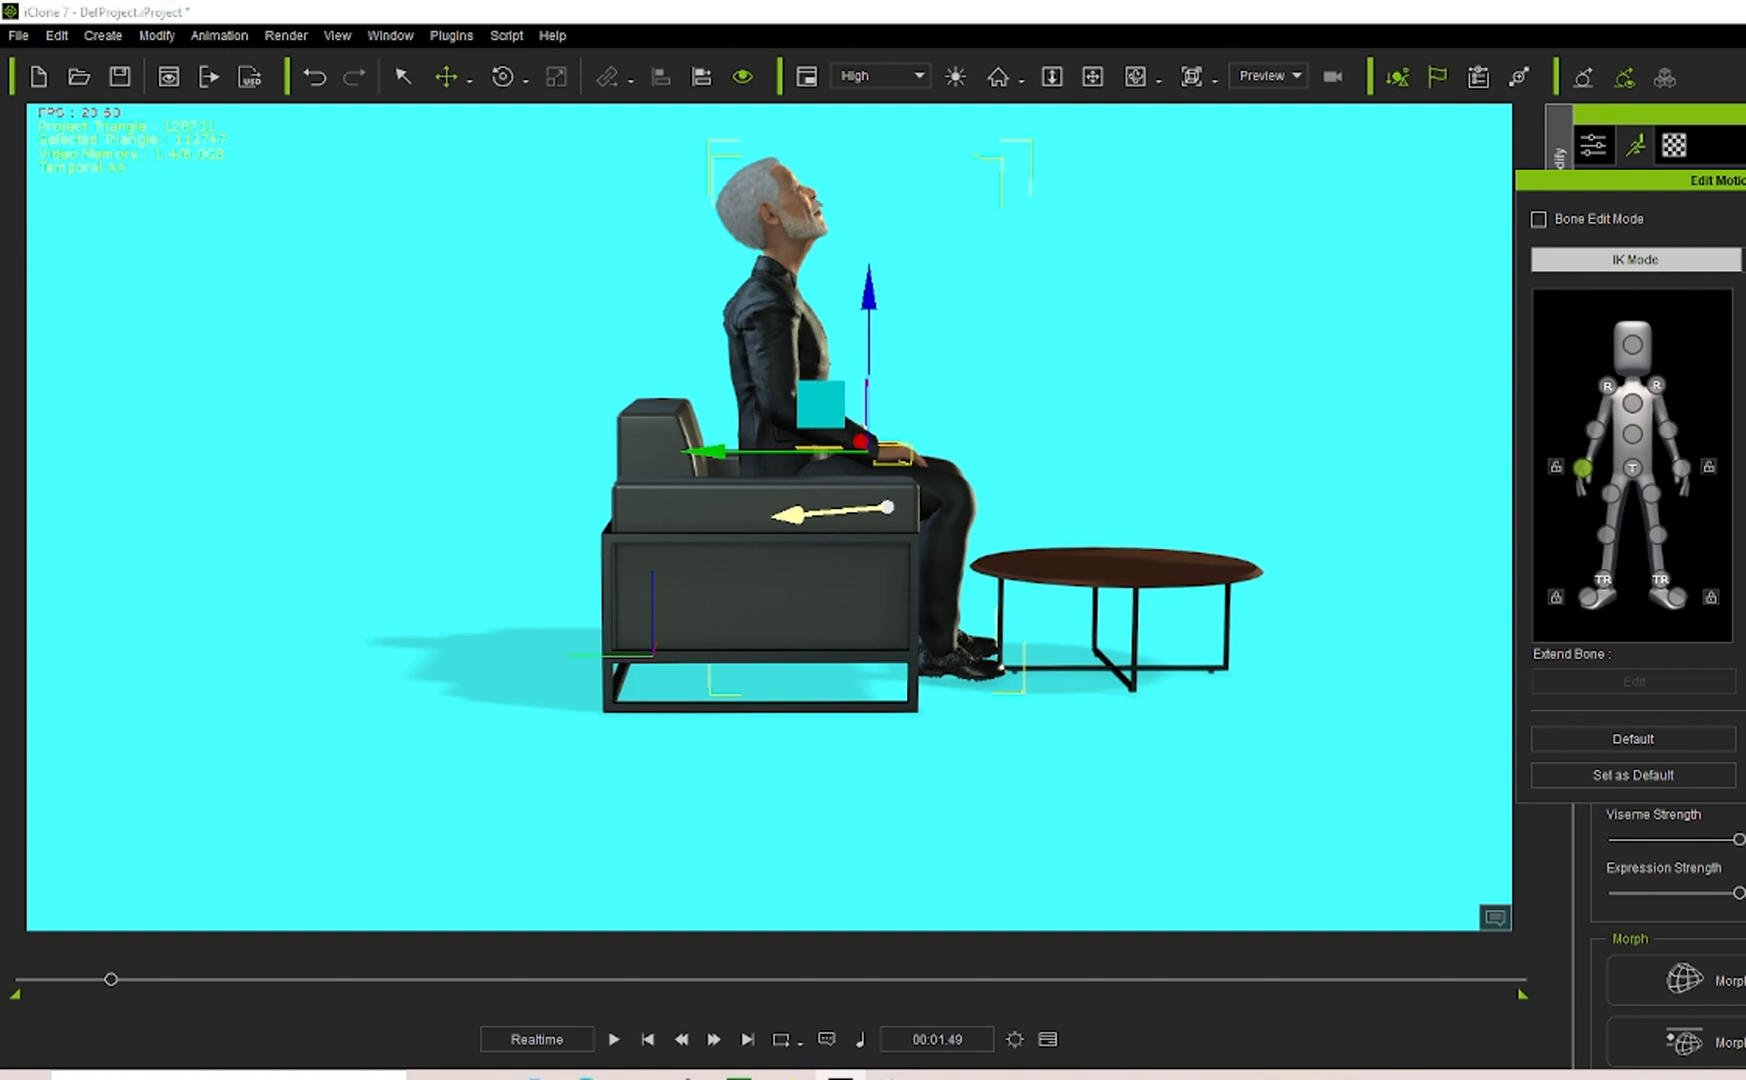
# Rotate the man's left forearm upward so that the hand holding the glass comes up to his face.
pyautogui.press('e')
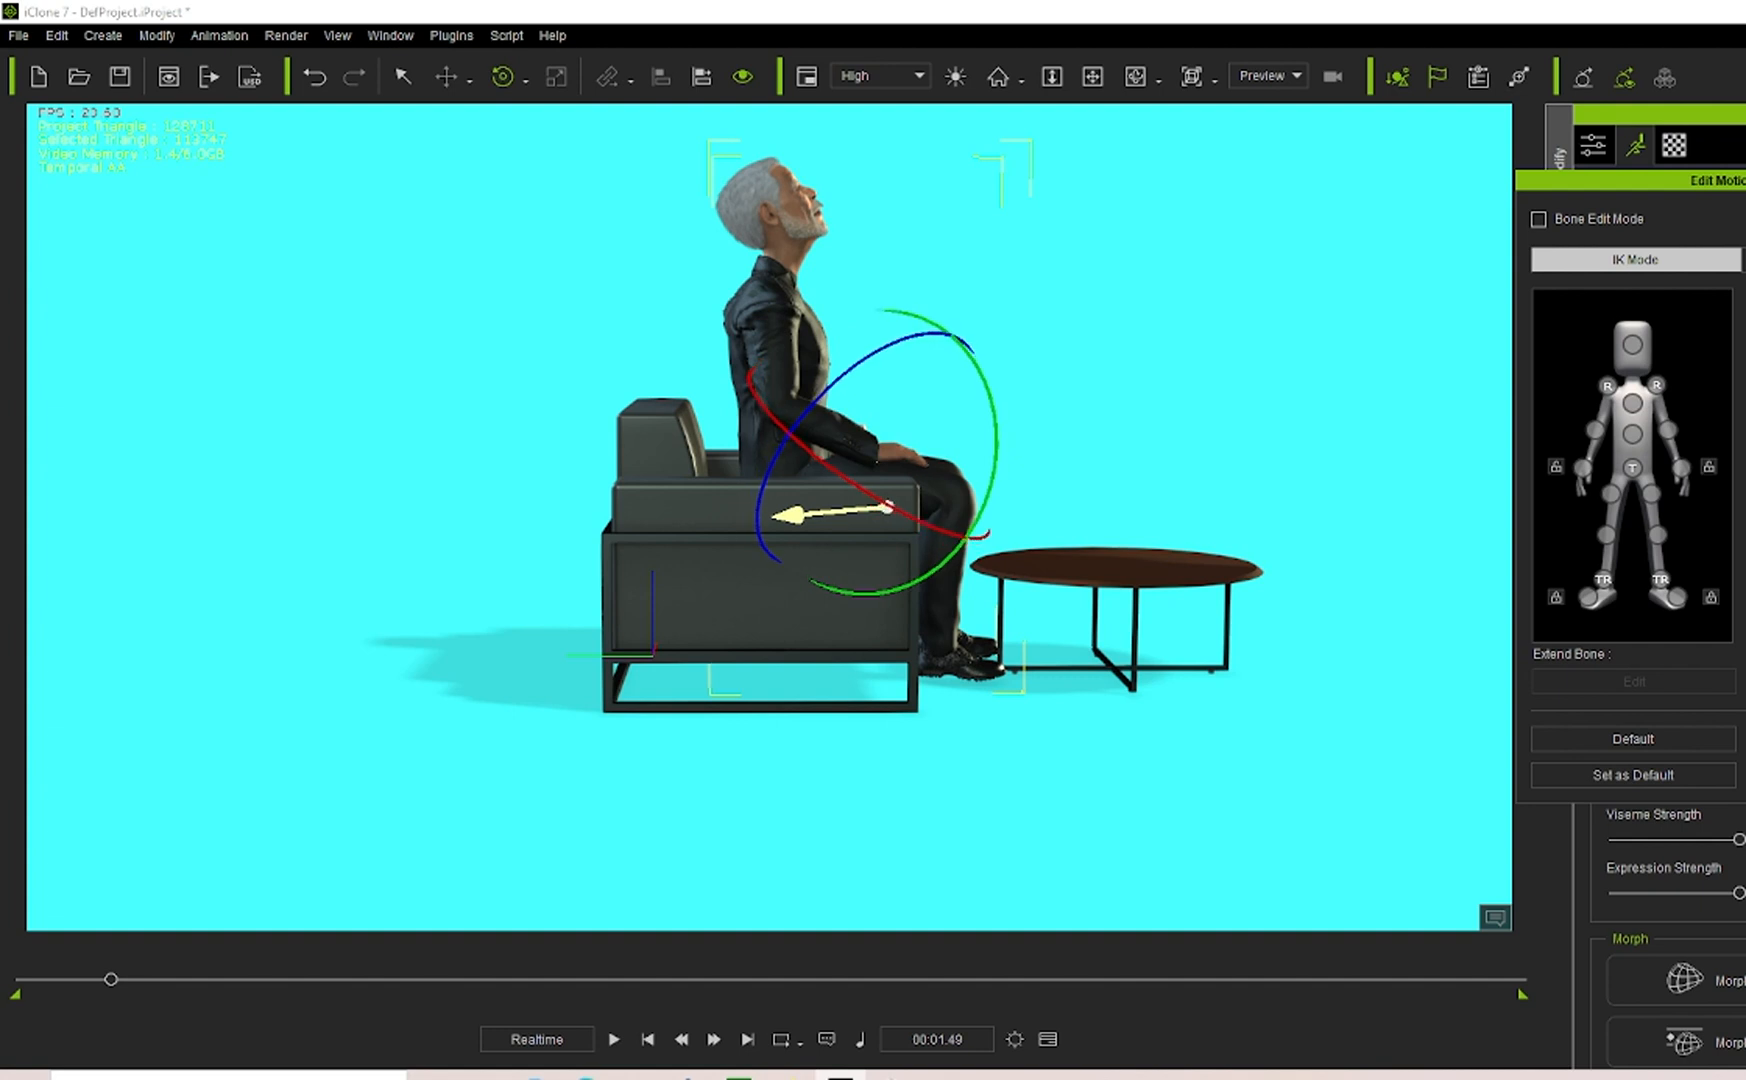
pyautogui.click(1135, 76)
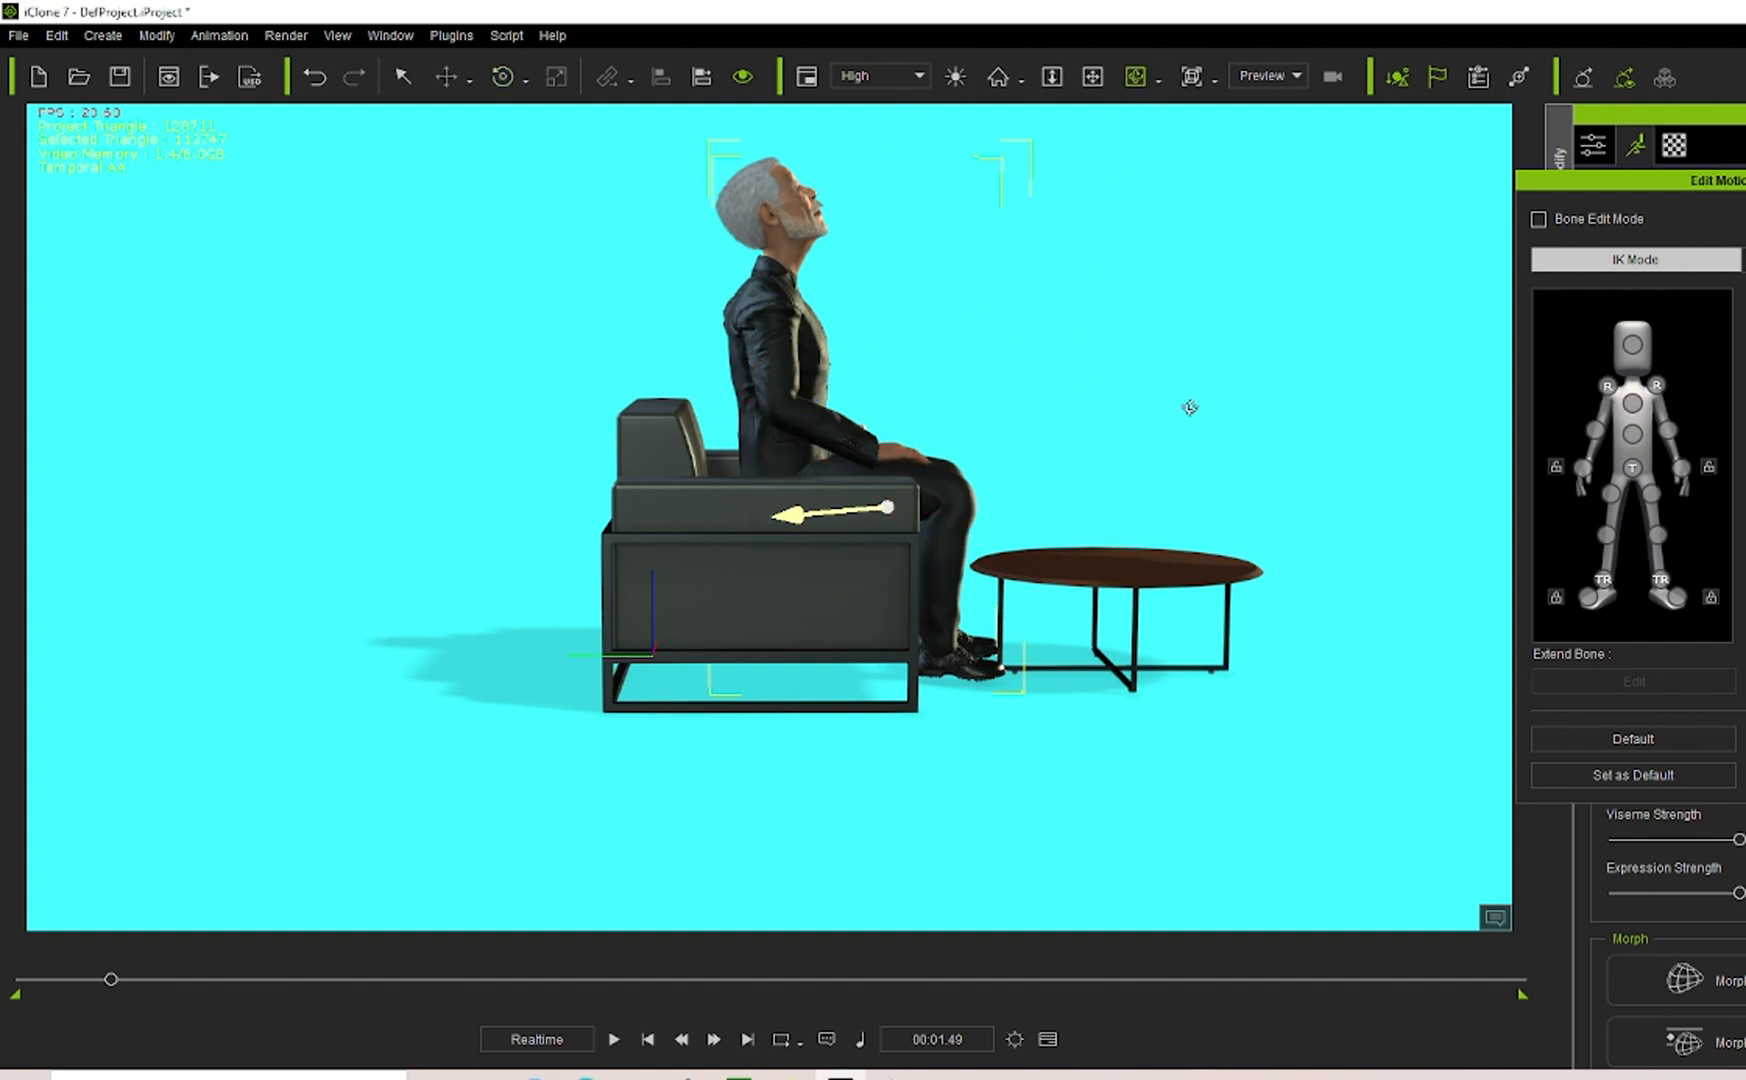
pyautogui.moveTo(1189, 405); pyautogui.dragTo(188, 489)
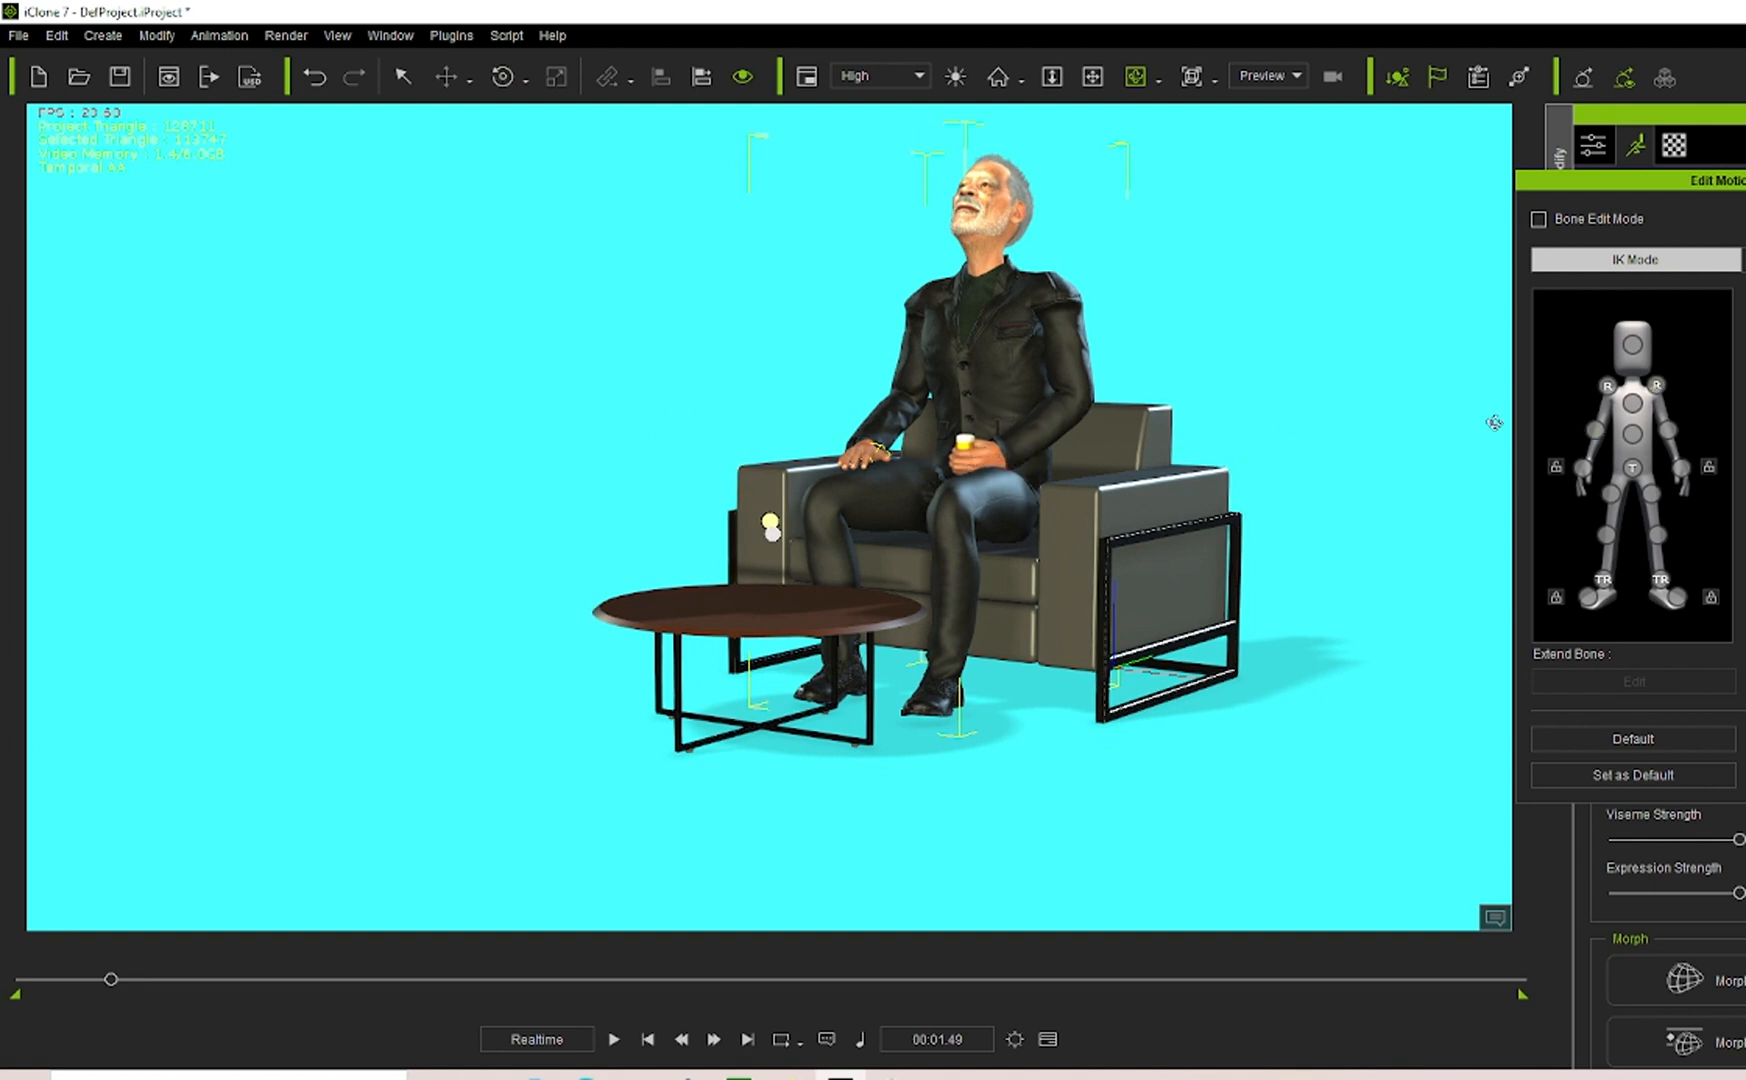
pyautogui.click(1667, 430)
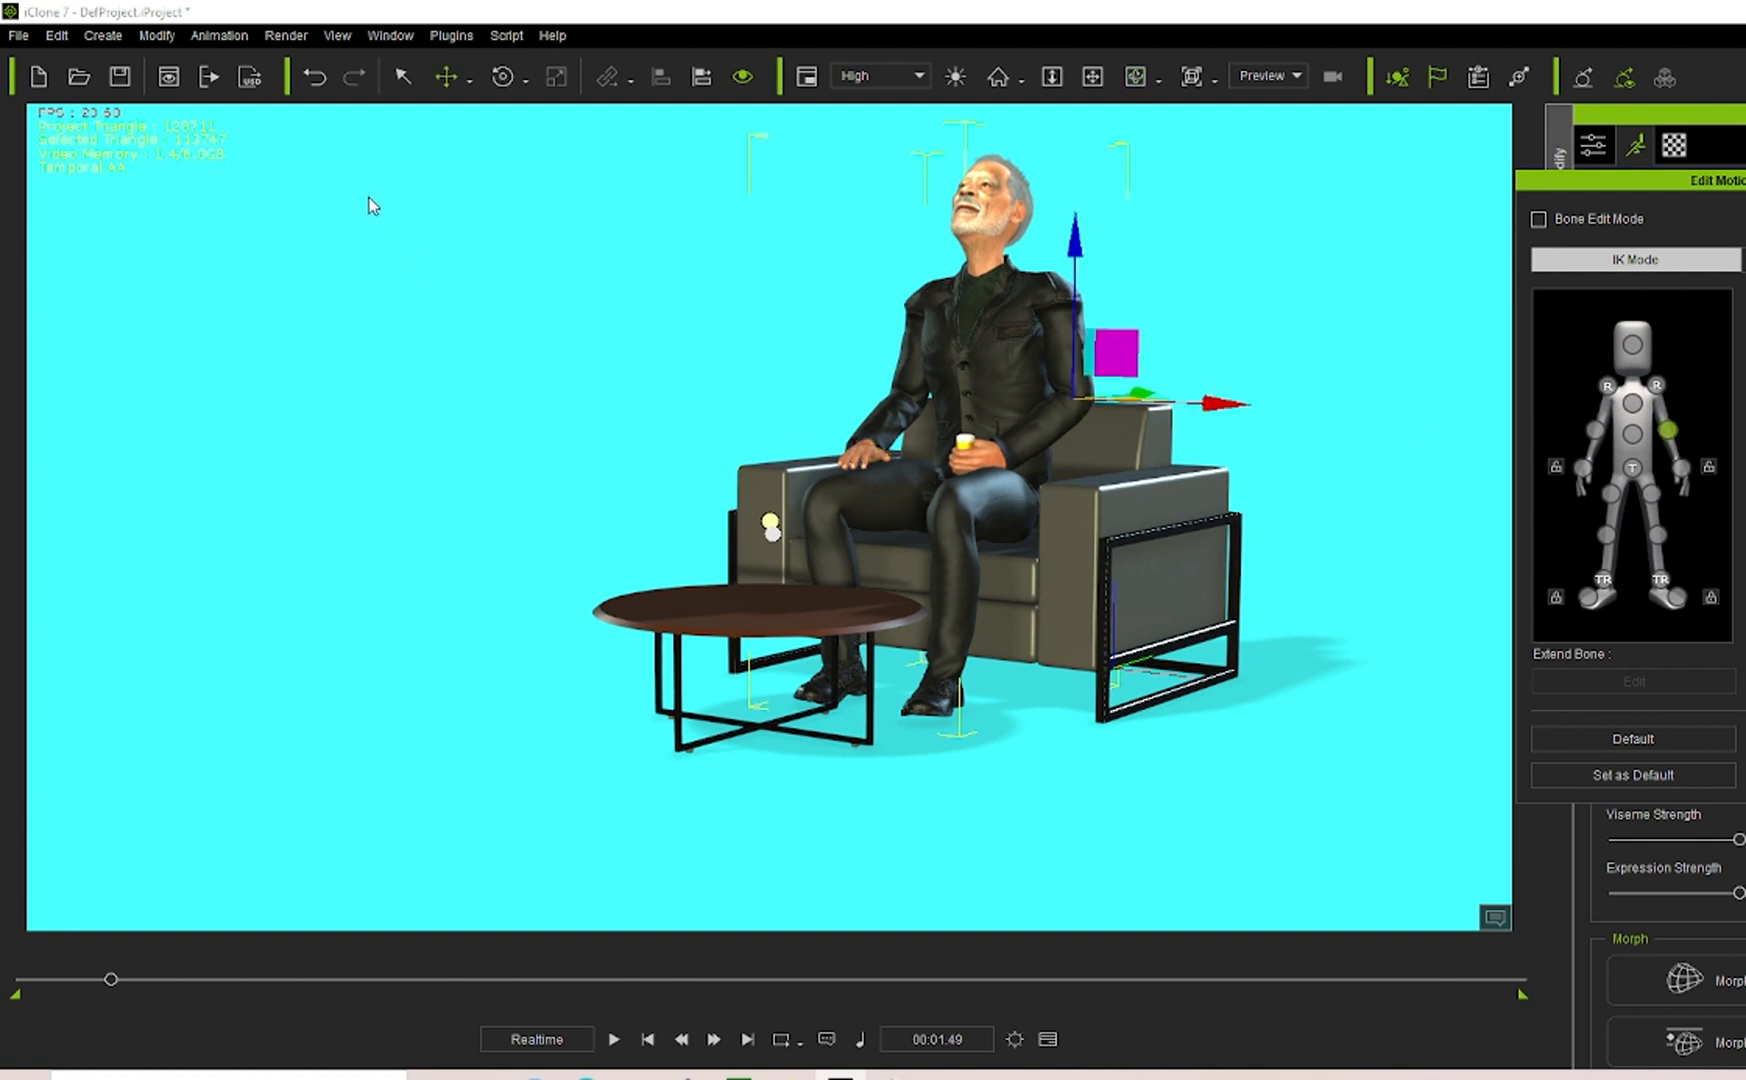
pyautogui.click(506, 84)
pyautogui.moveTo(942, 436); pyautogui.dragTo(1078, 101)
# Rotate the man's left shoulder slightly so that the raised arm drops and the hand sits at chin level.
pyautogui.click(1656, 384)
pyautogui.click(1135, 76)
pyautogui.moveTo(1322, 304); pyautogui.dragTo(709, 459)
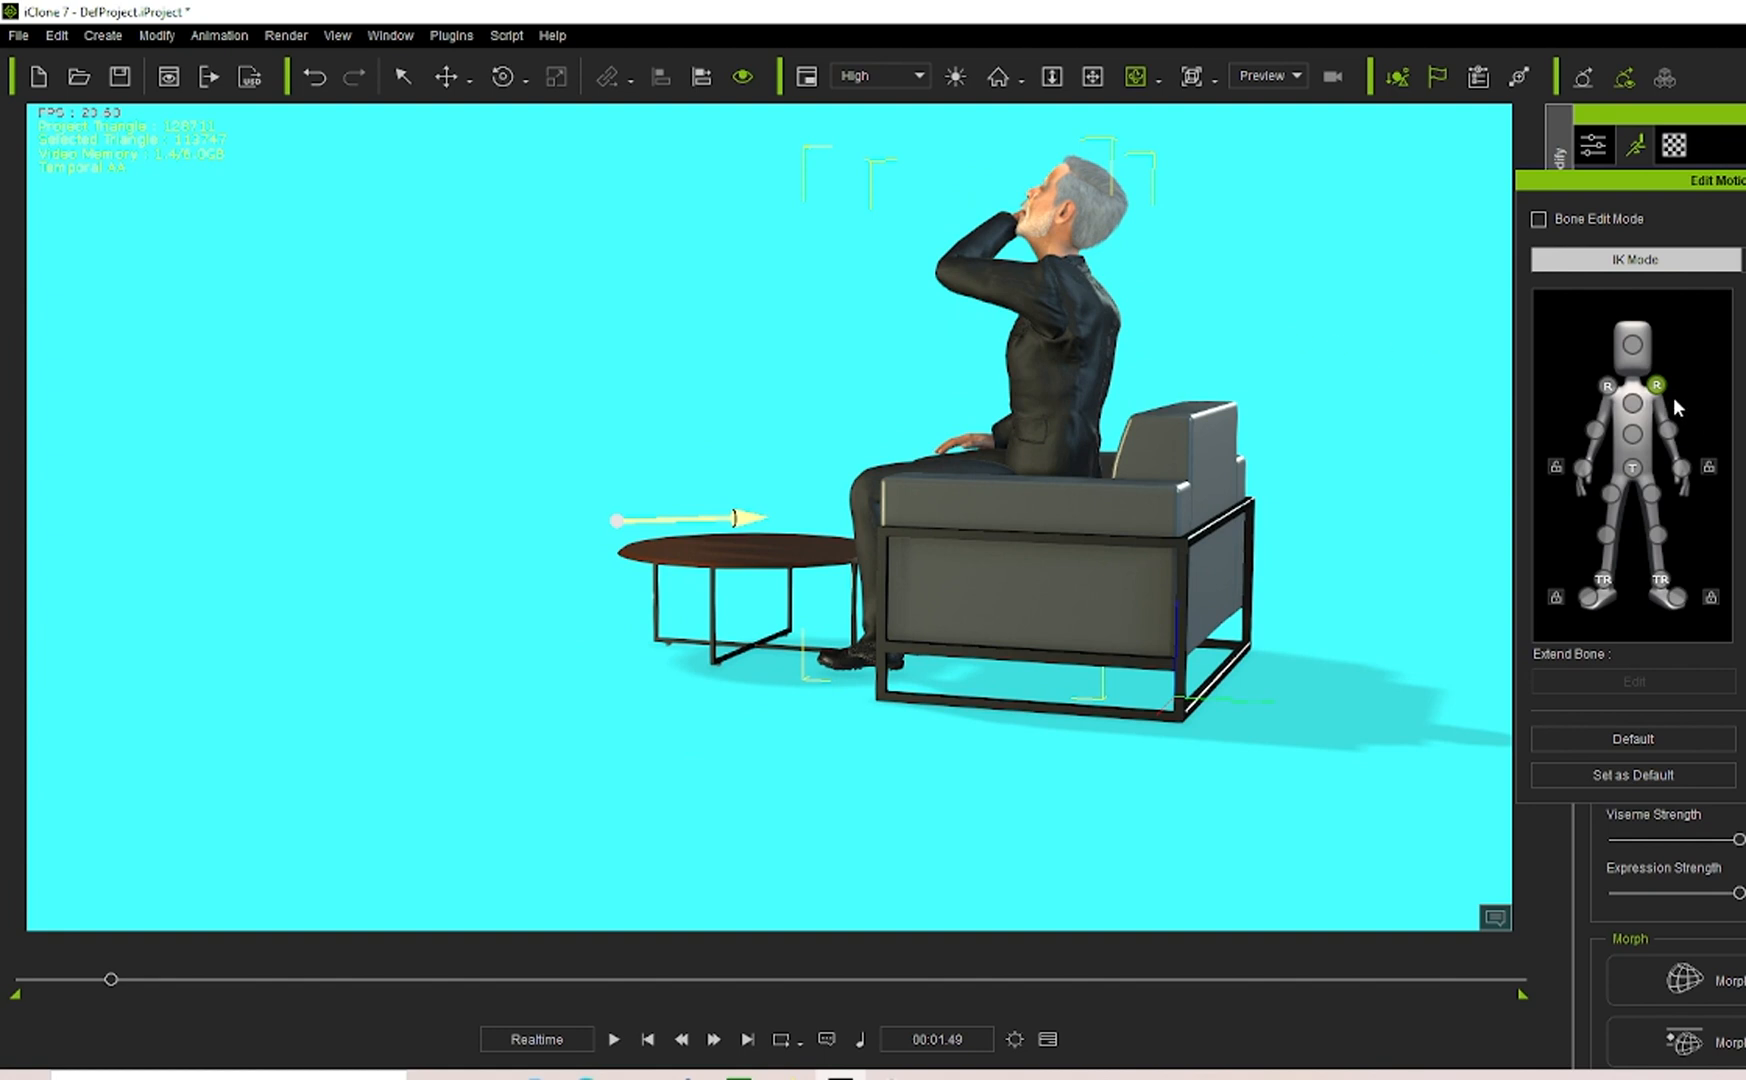
pyautogui.press('w')
pyautogui.press('e')
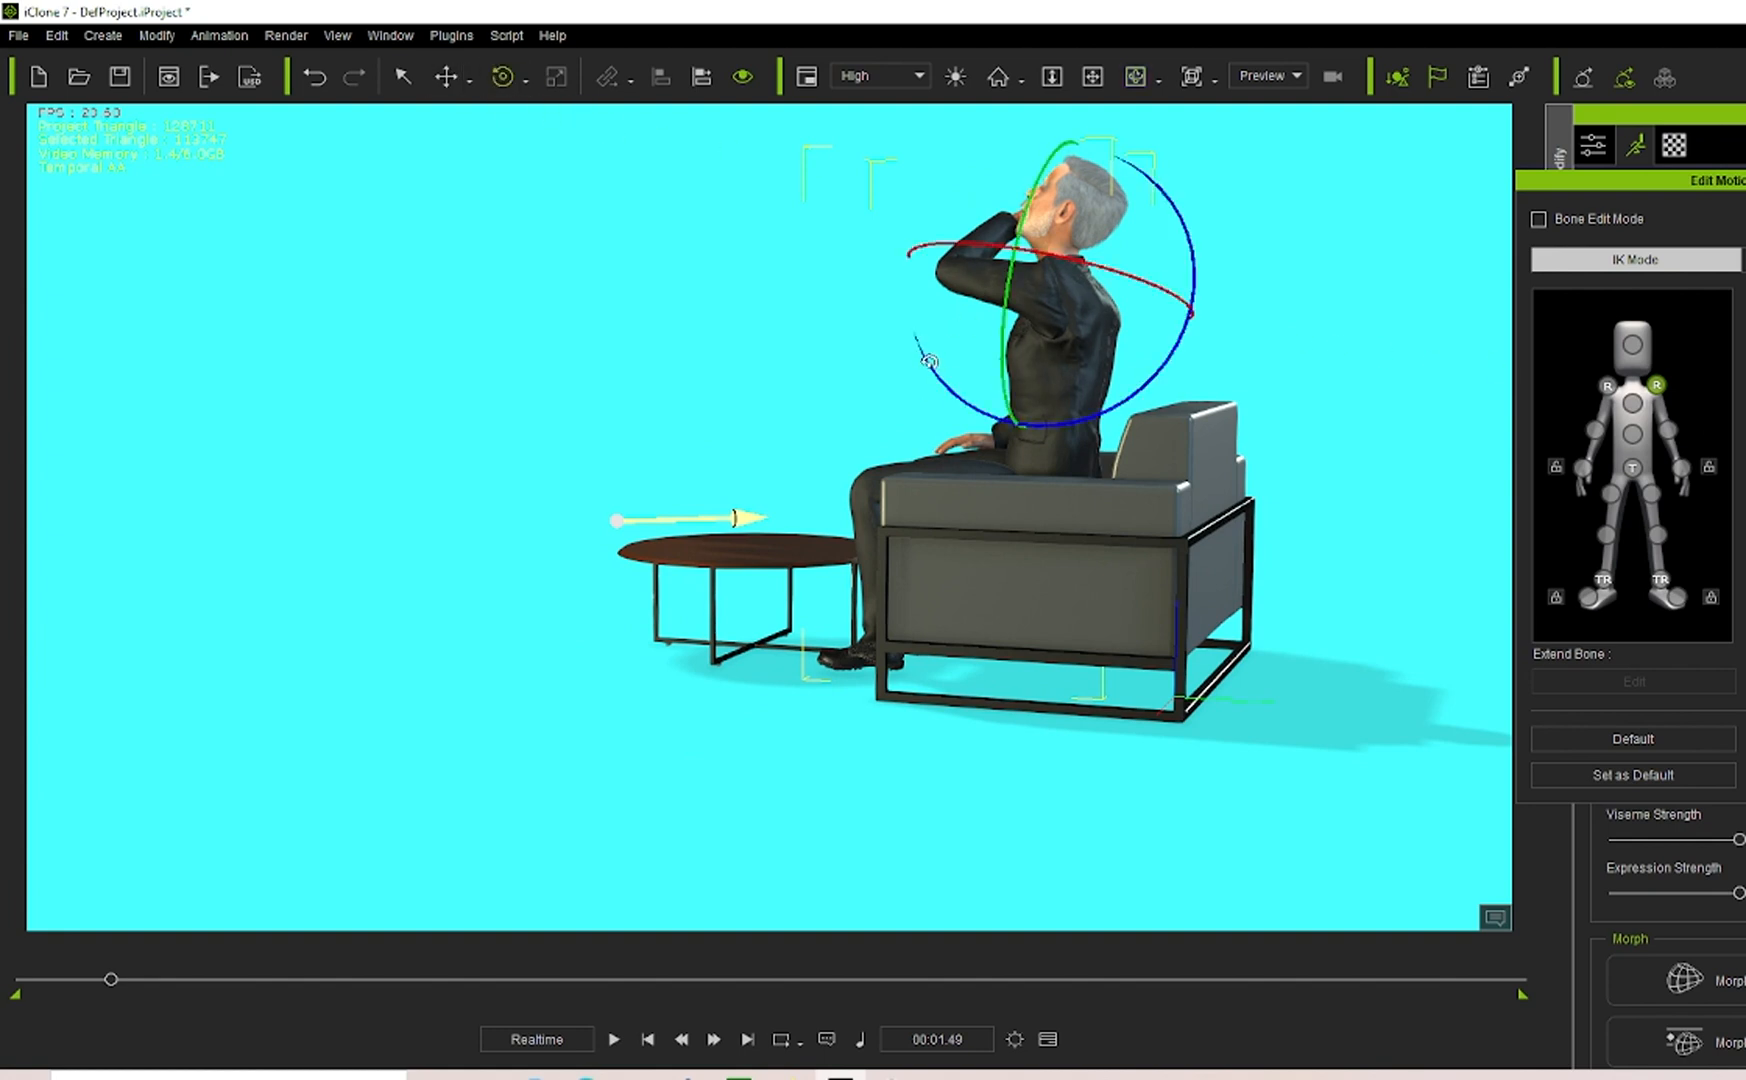
pyautogui.moveTo(929, 361); pyautogui.dragTo(990, 415)
# Rotate the man's left hand at the wrist so that the glass tilts away from his neck.
pyautogui.click(1136, 77)
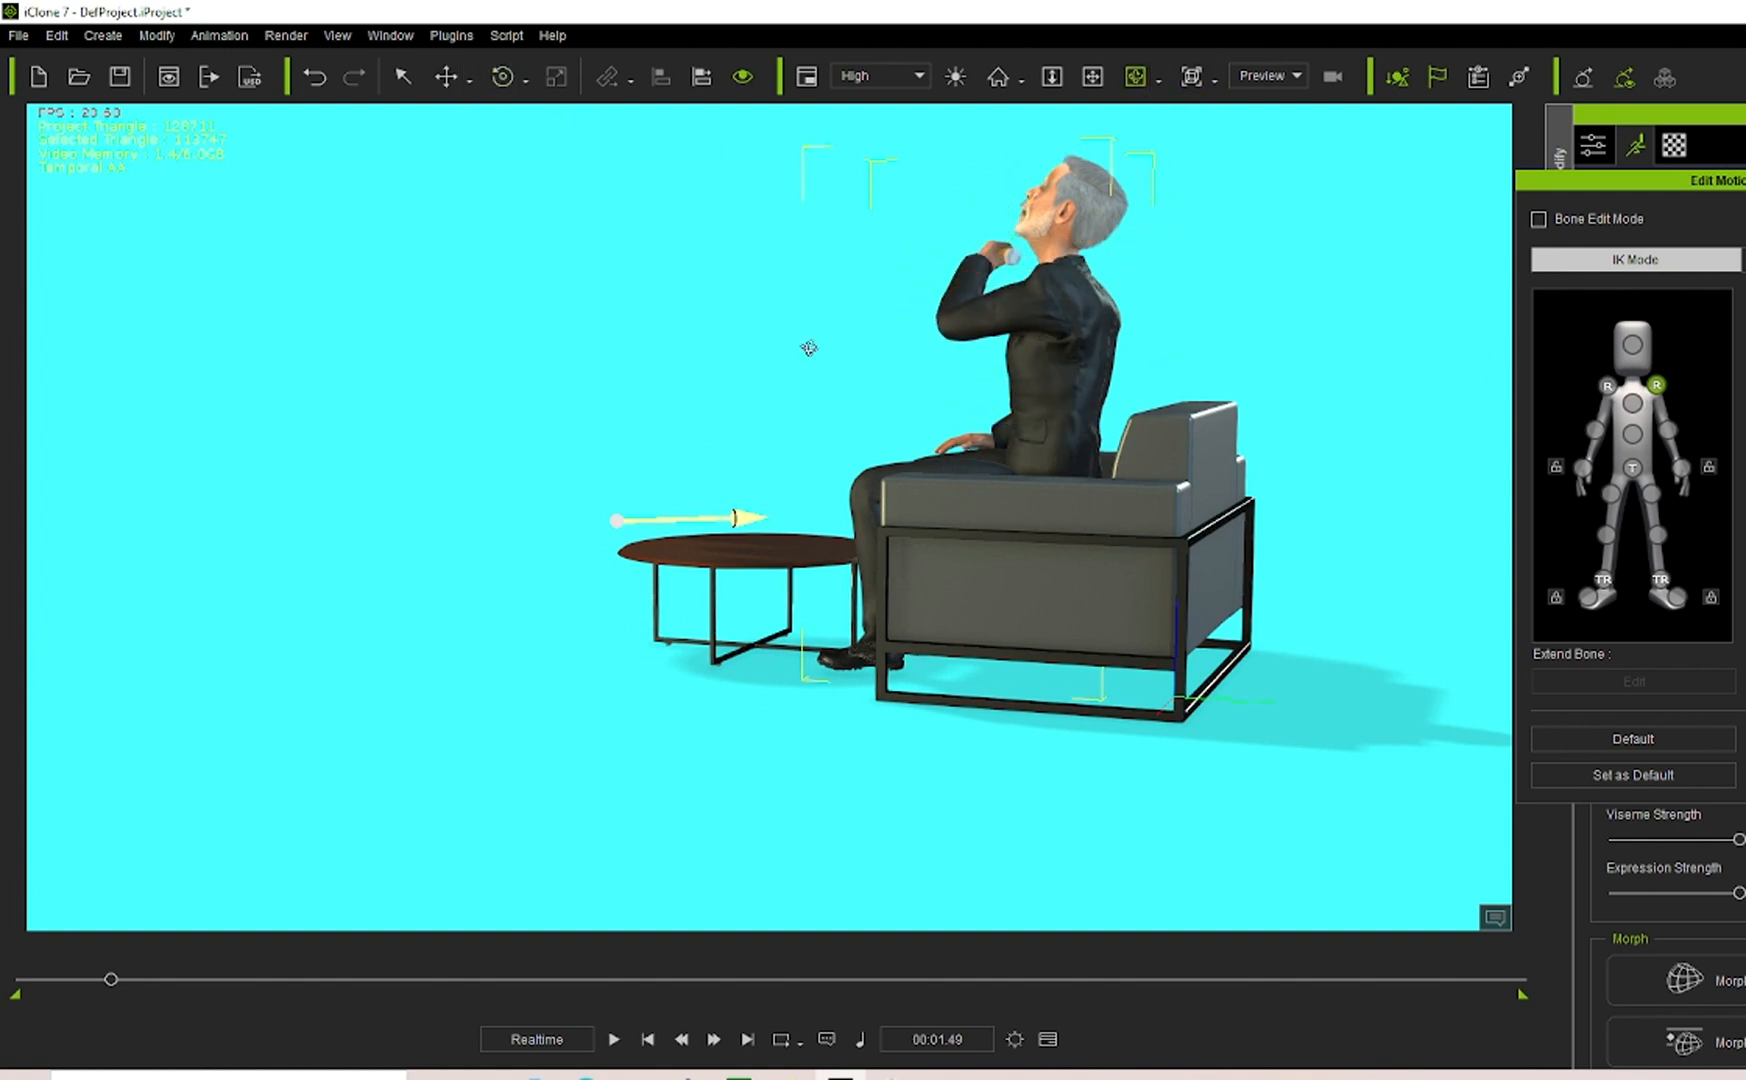
pyautogui.moveTo(1255, 372); pyautogui.dragTo(1530, 384)
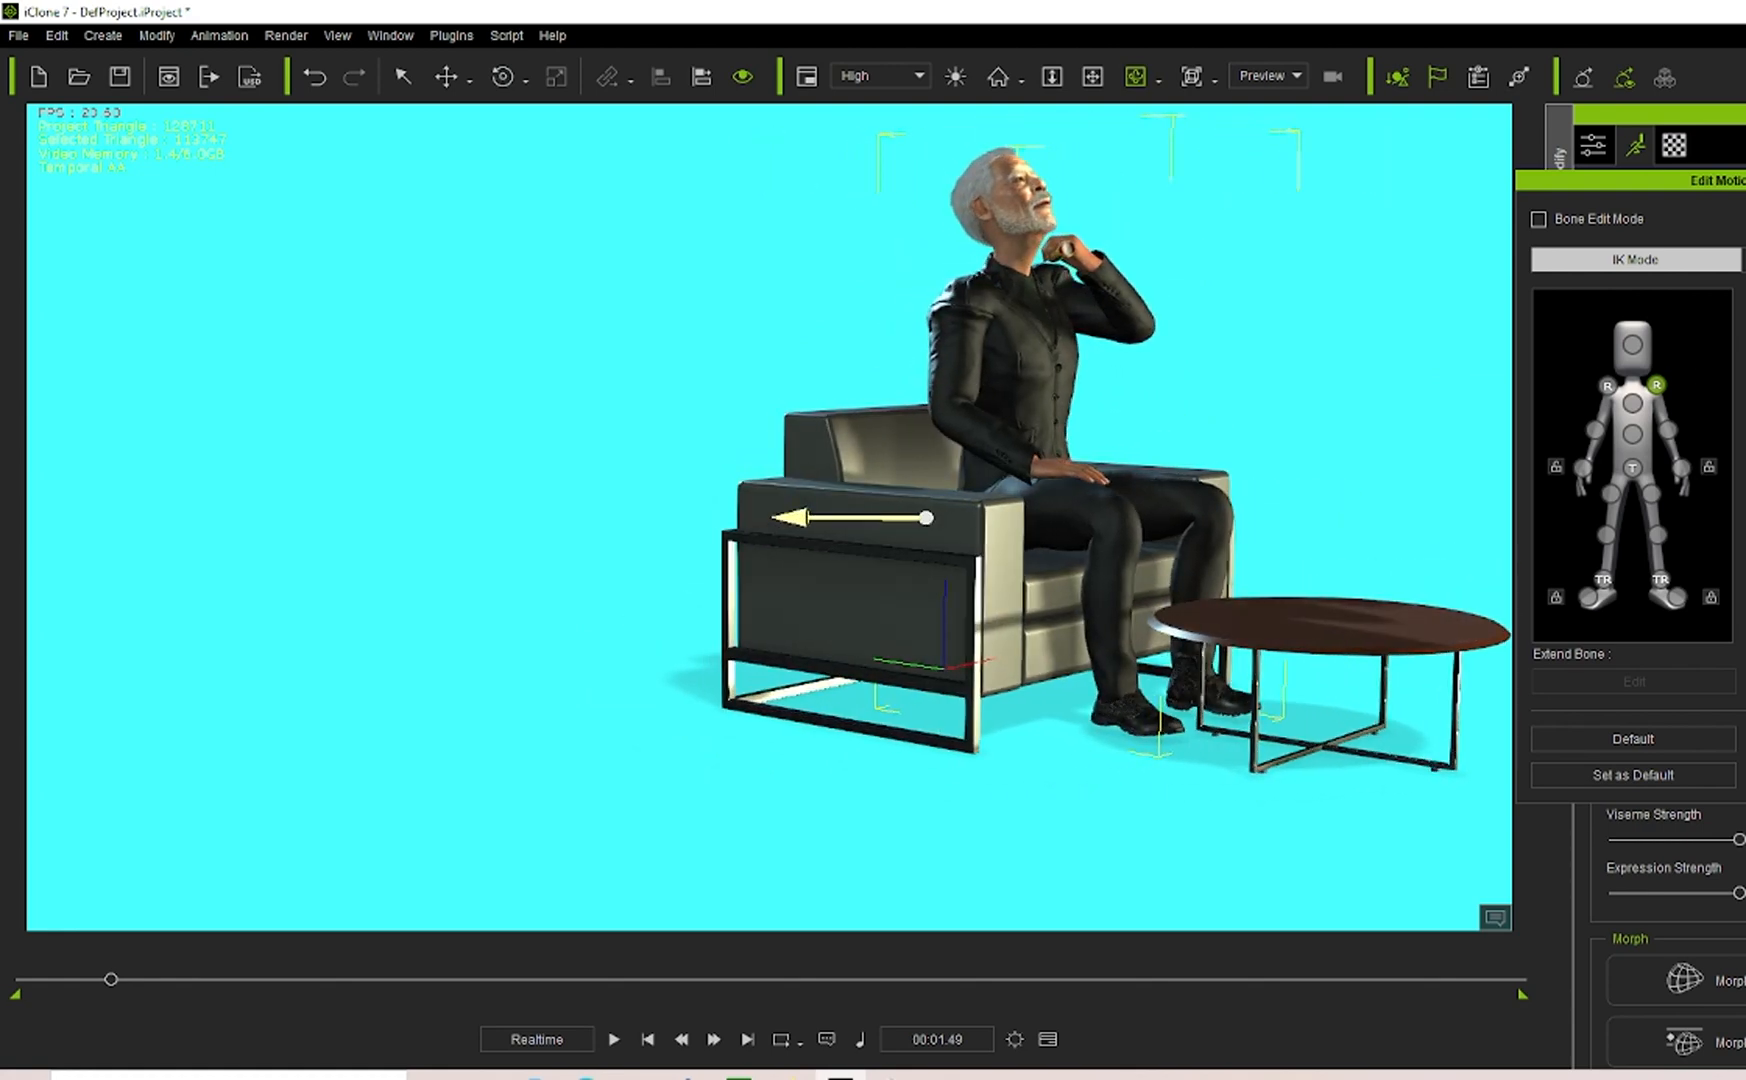
pyautogui.click(1681, 467)
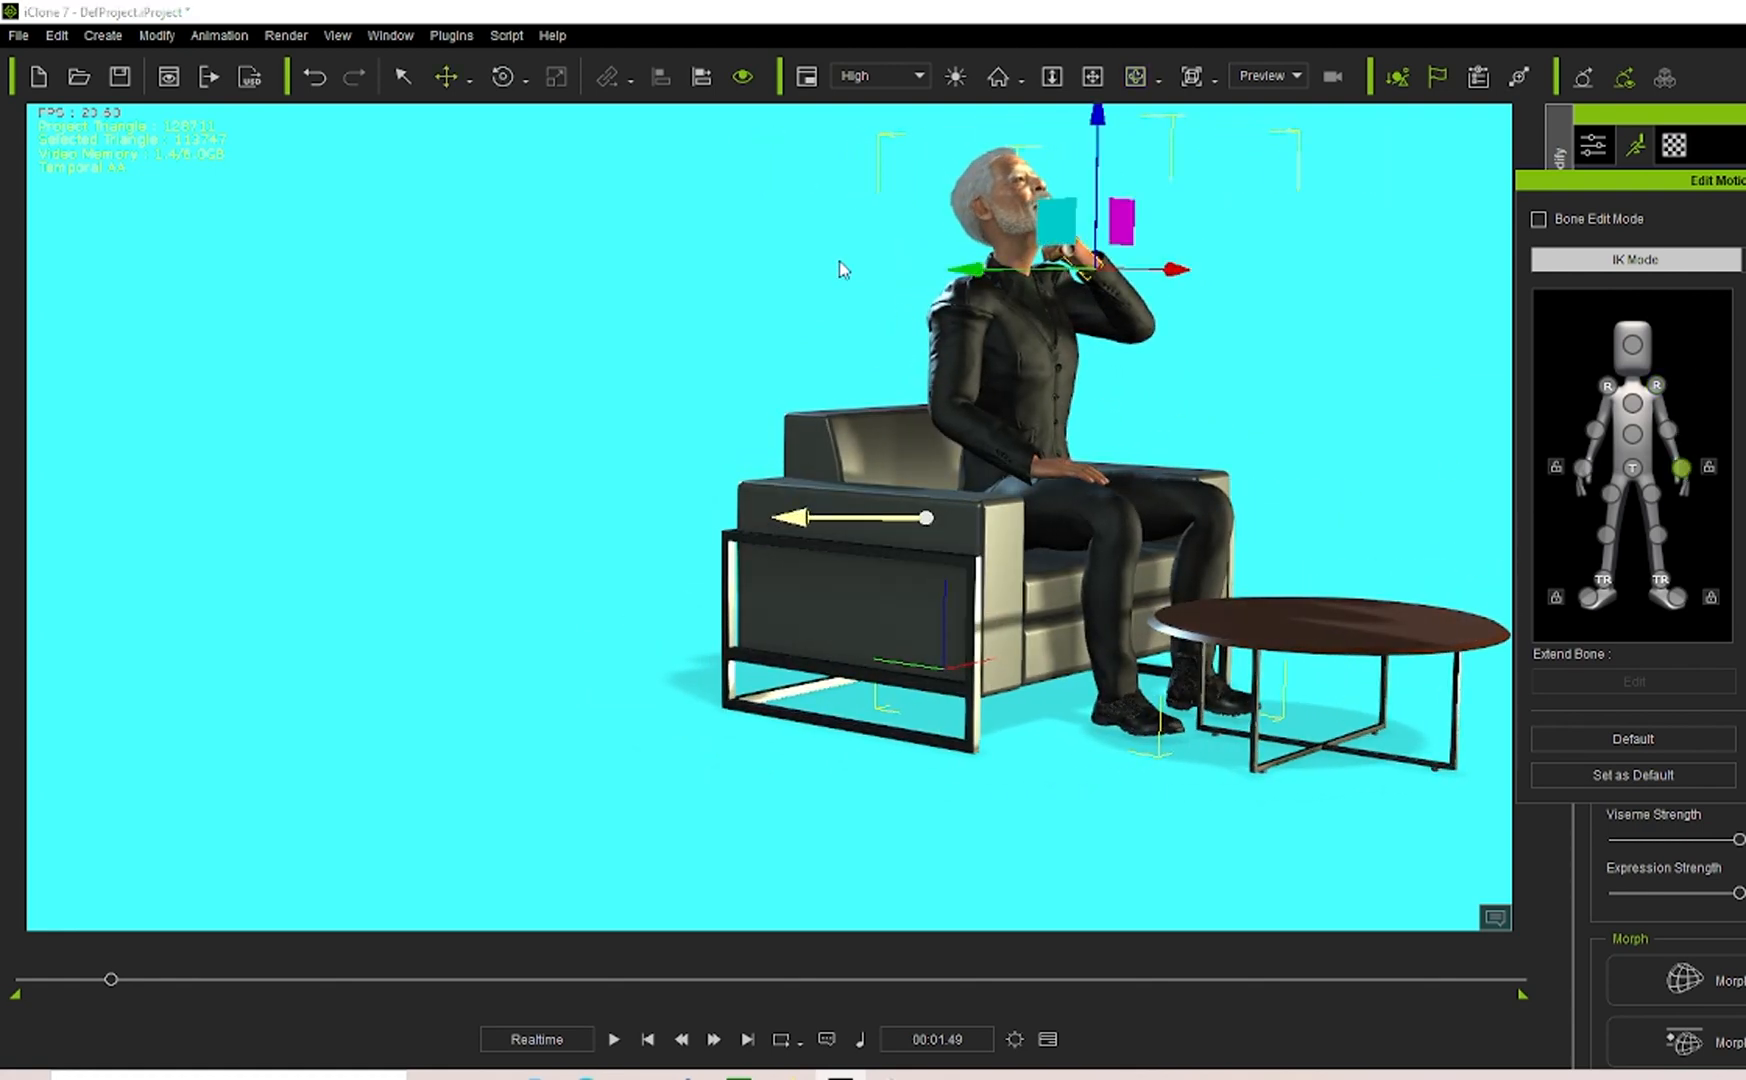
pyautogui.click(503, 77)
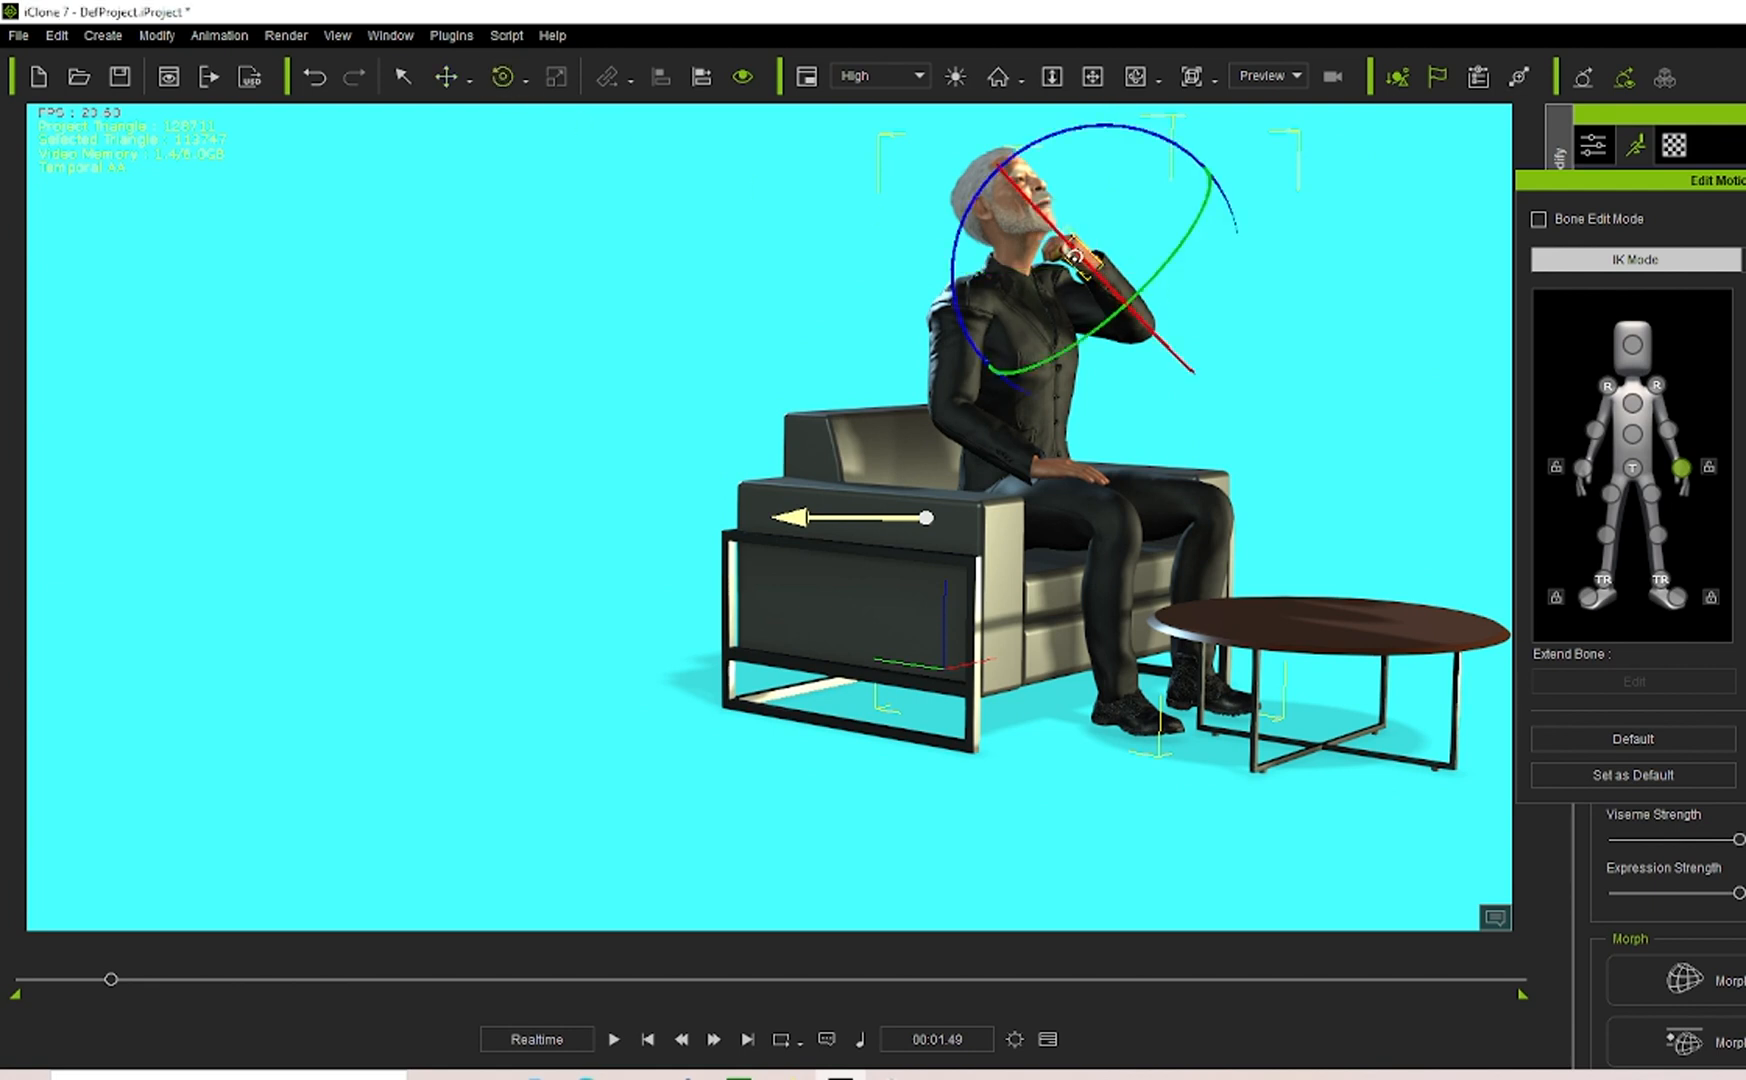
pyautogui.moveTo(1075, 256); pyautogui.dragTo(1190, 307)
pyautogui.moveTo(1051, 162); pyautogui.dragTo(1076, 136)
# Fine-tune the left hand's rotation in a close-up of the man's upper body so that the glass points toward his mouth.
pyautogui.click(1135, 77)
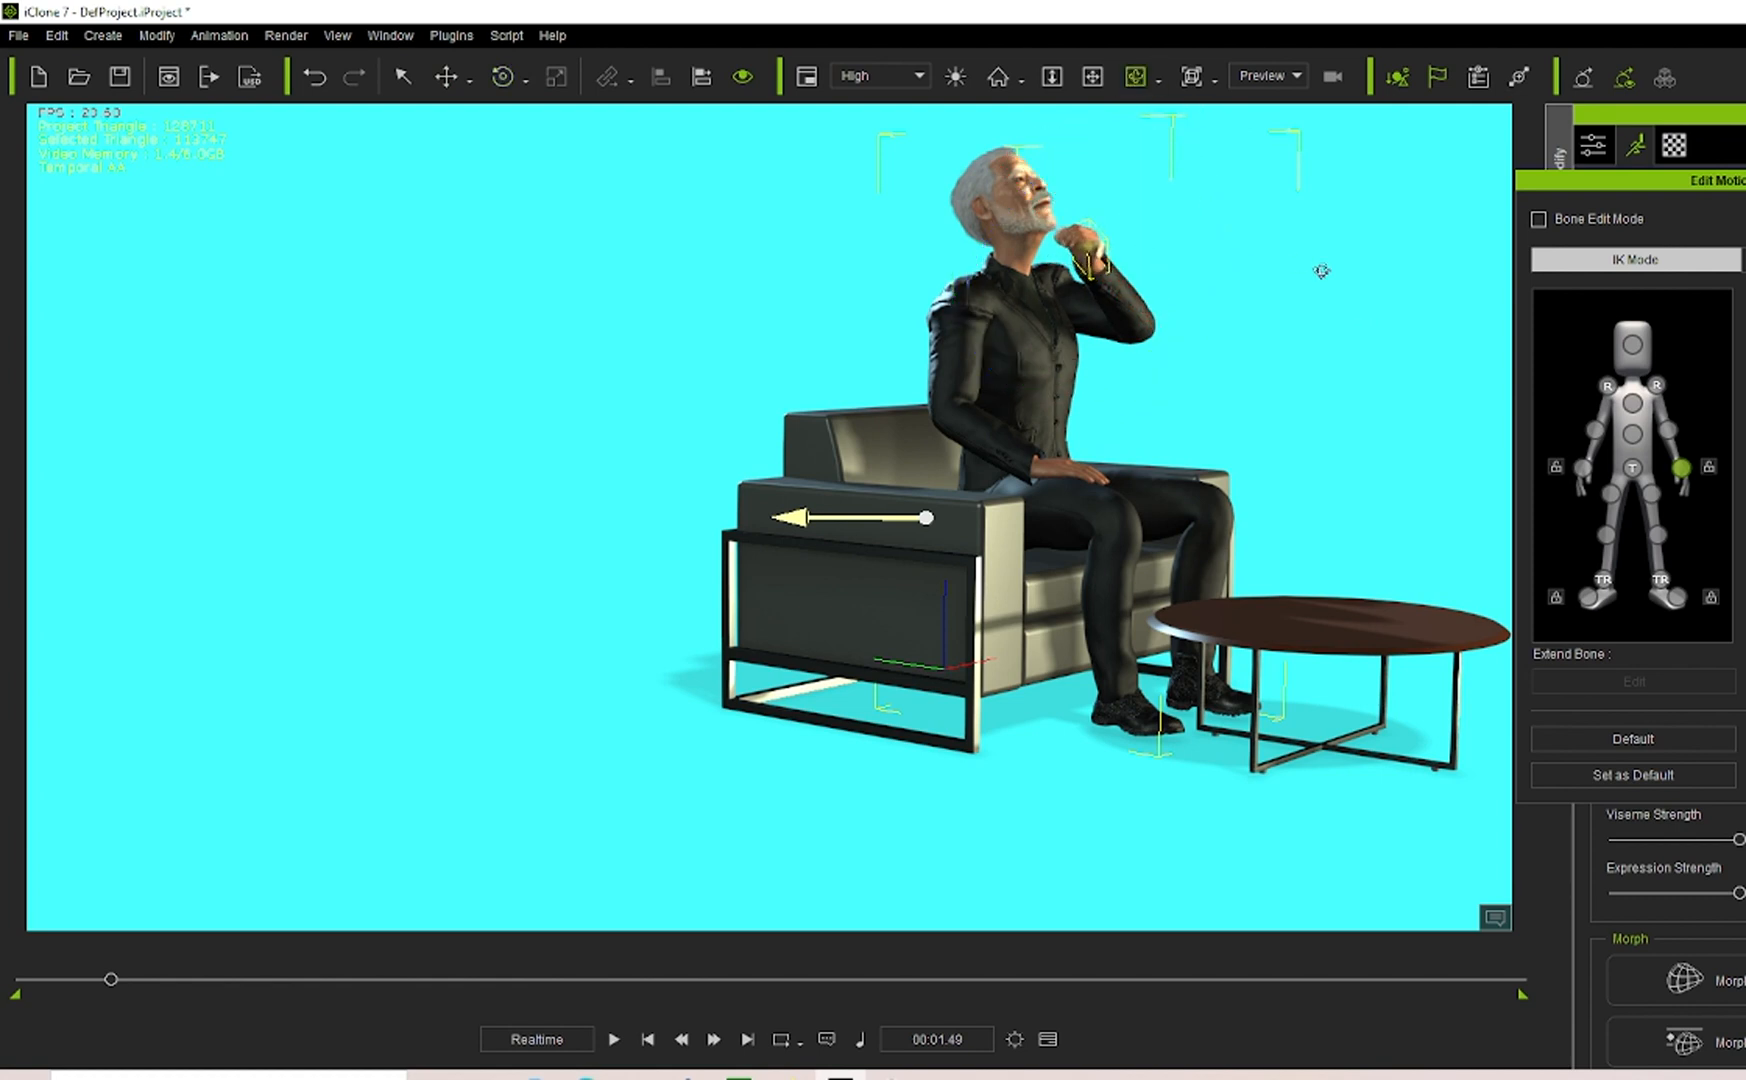
pyautogui.moveTo(1319, 275); pyautogui.dragTo(590, 505)
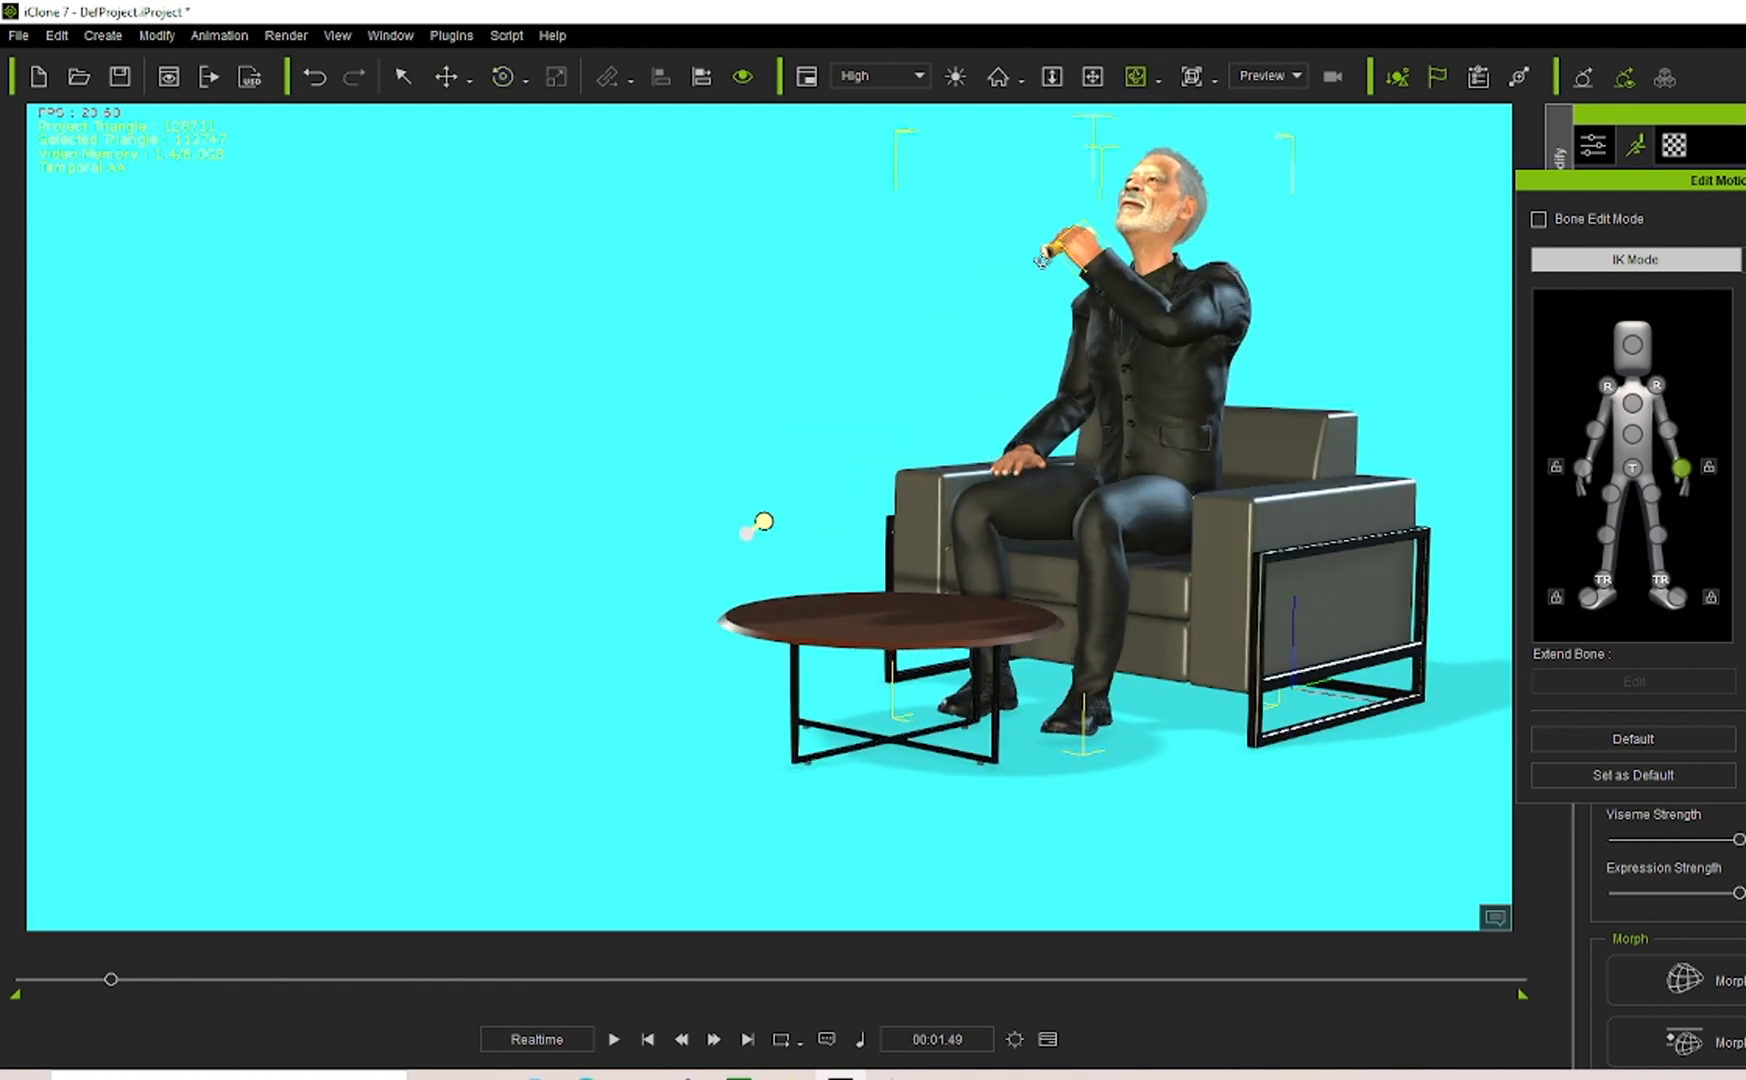
pyautogui.click(503, 77)
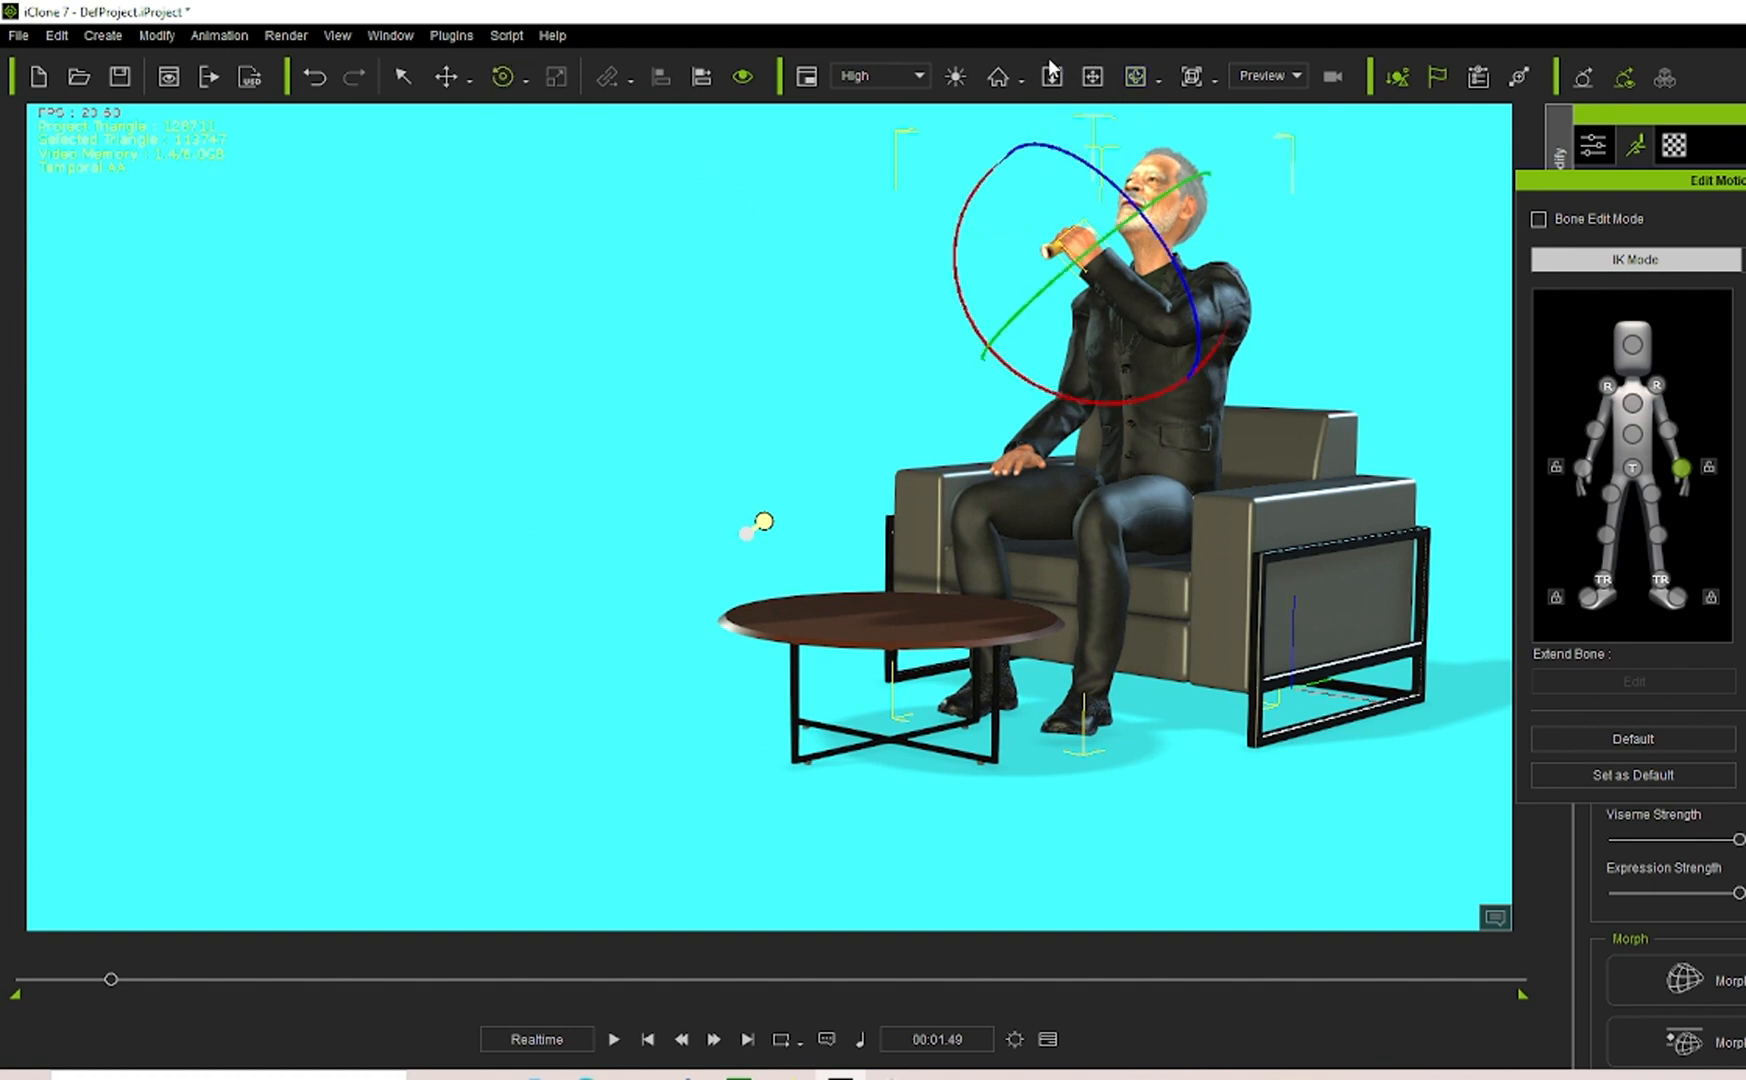
pyautogui.click(1051, 75)
pyautogui.moveTo(1077, 158); pyautogui.dragTo(1064, 269)
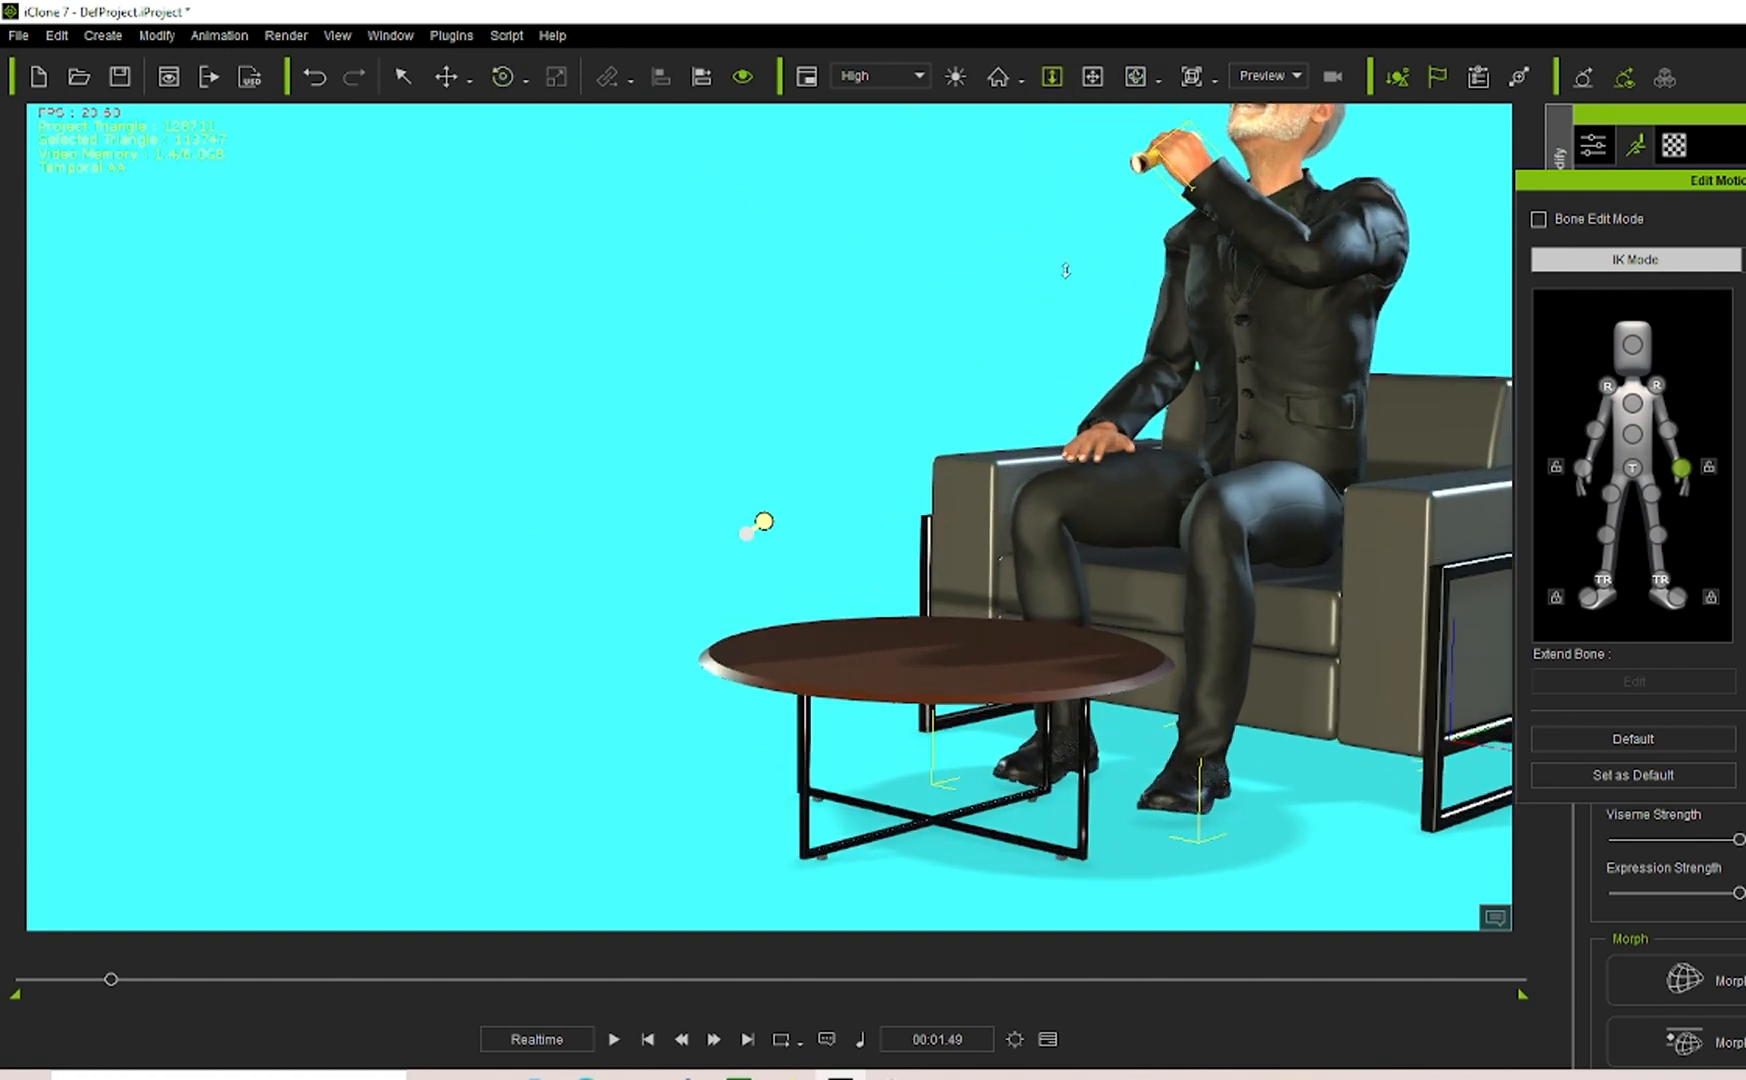
pyautogui.click(1092, 77)
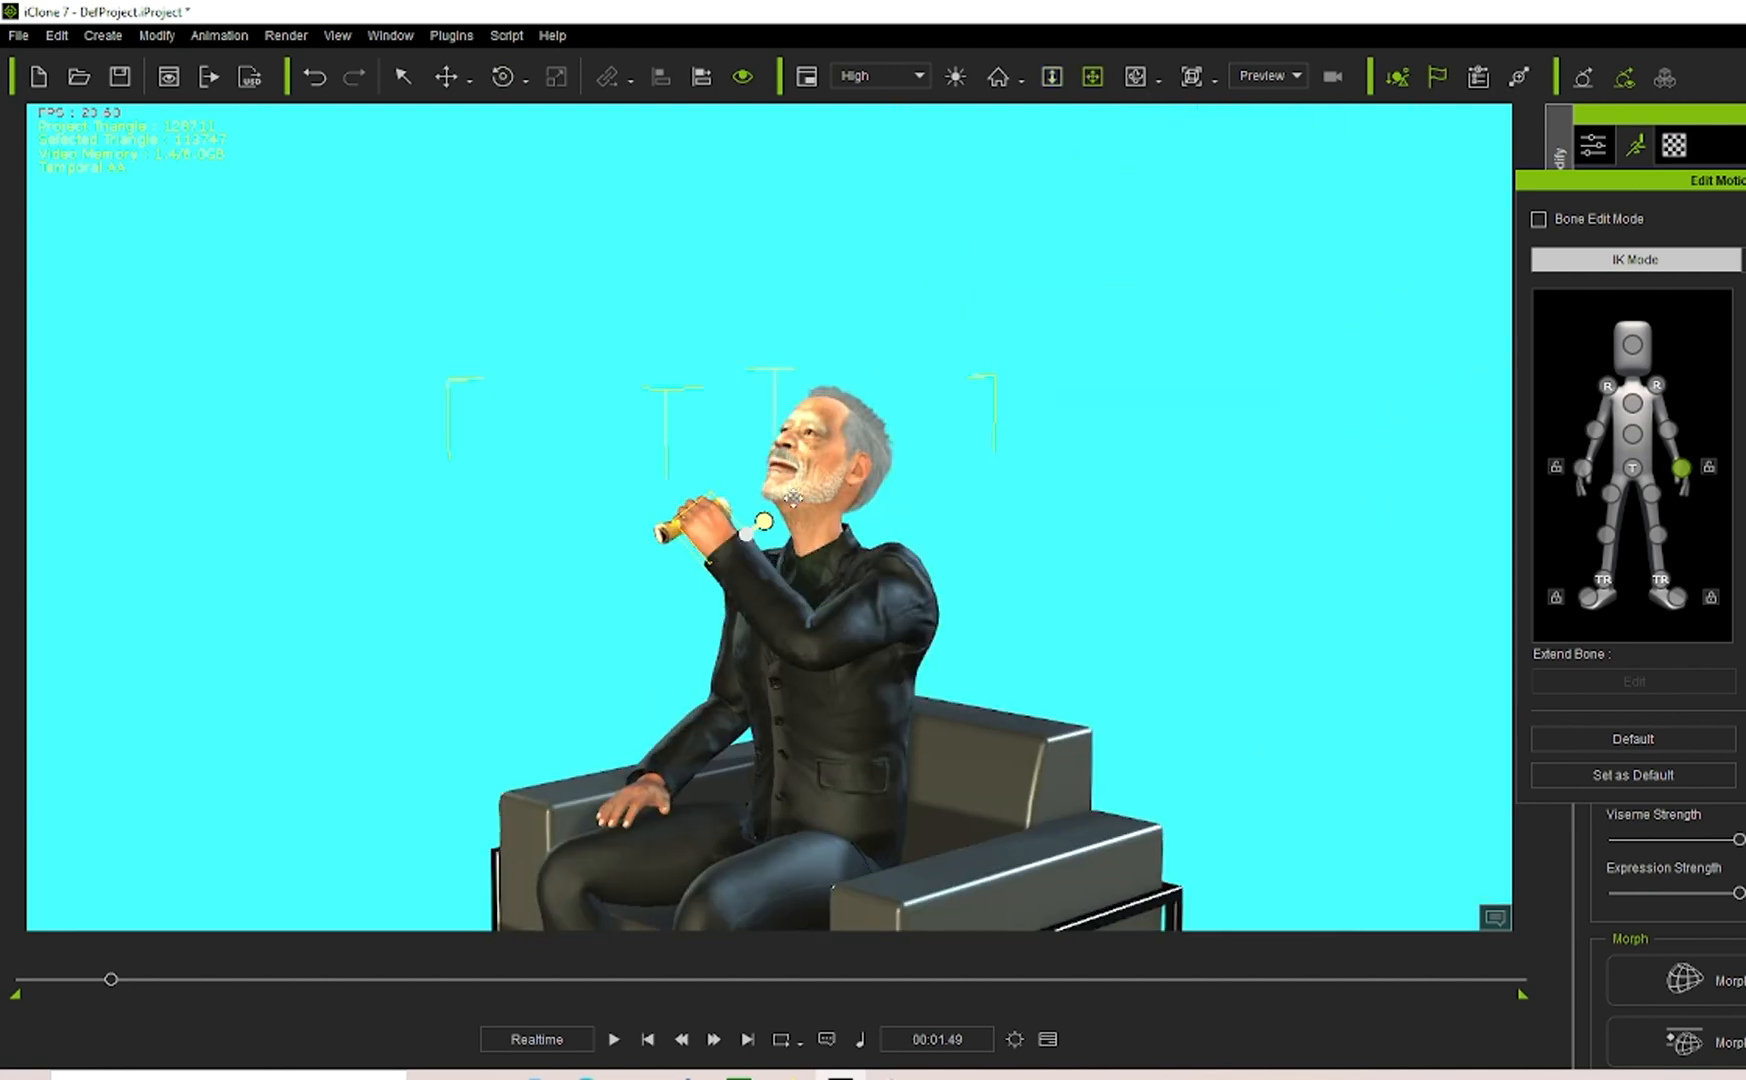
pyautogui.click(1056, 79)
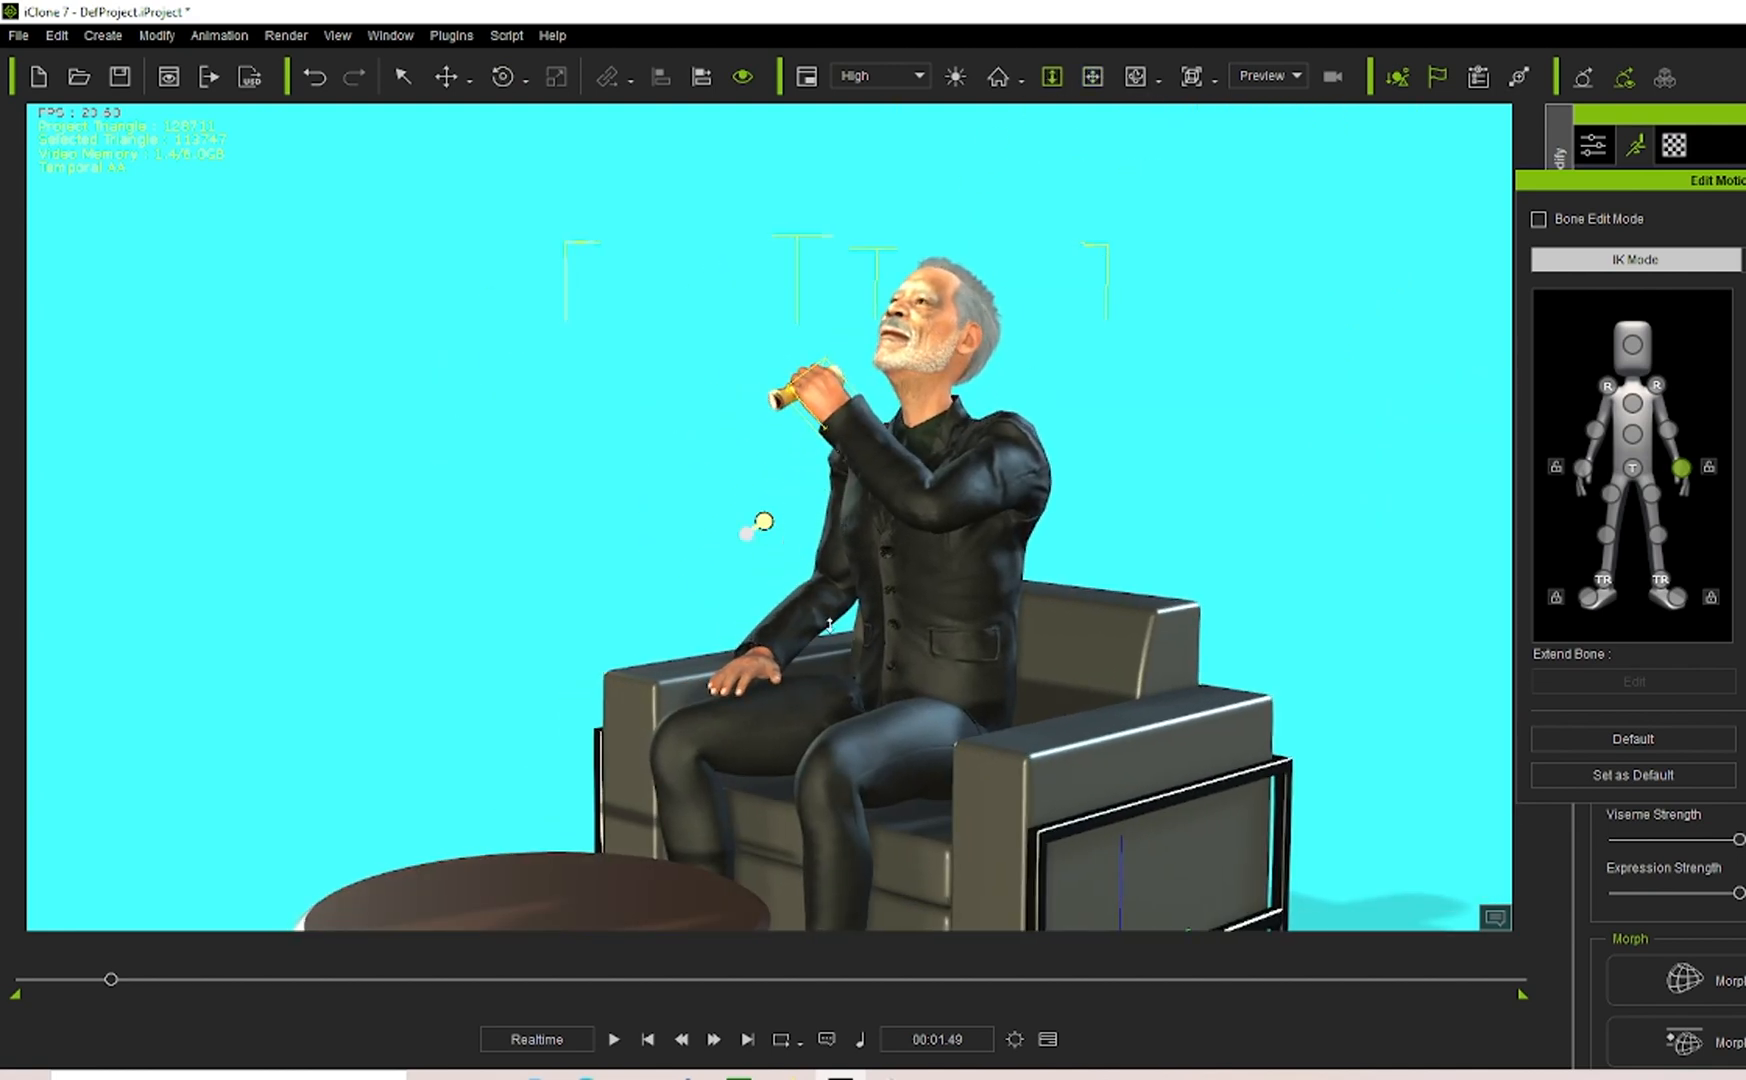
pyautogui.moveTo(831, 628); pyautogui.dragTo(1077, 248)
pyautogui.click(1092, 77)
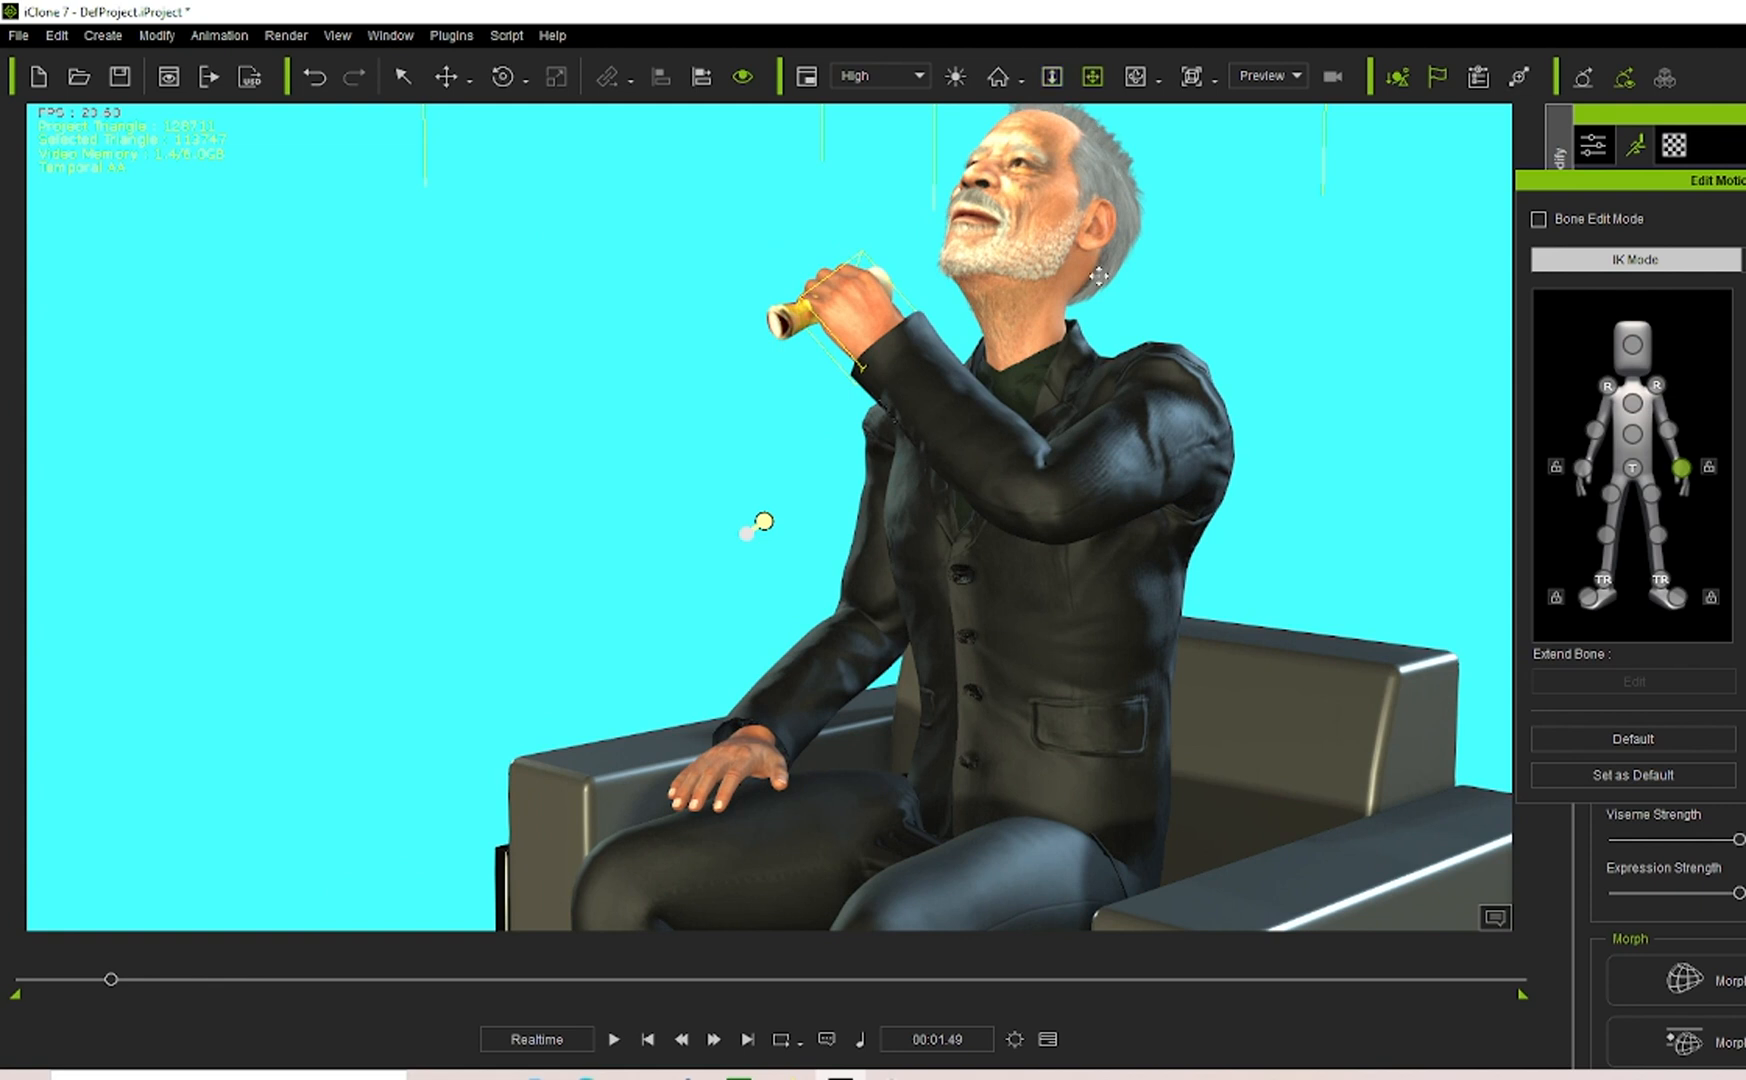
pyautogui.moveTo(1021, 409); pyautogui.dragTo(1012, 593)
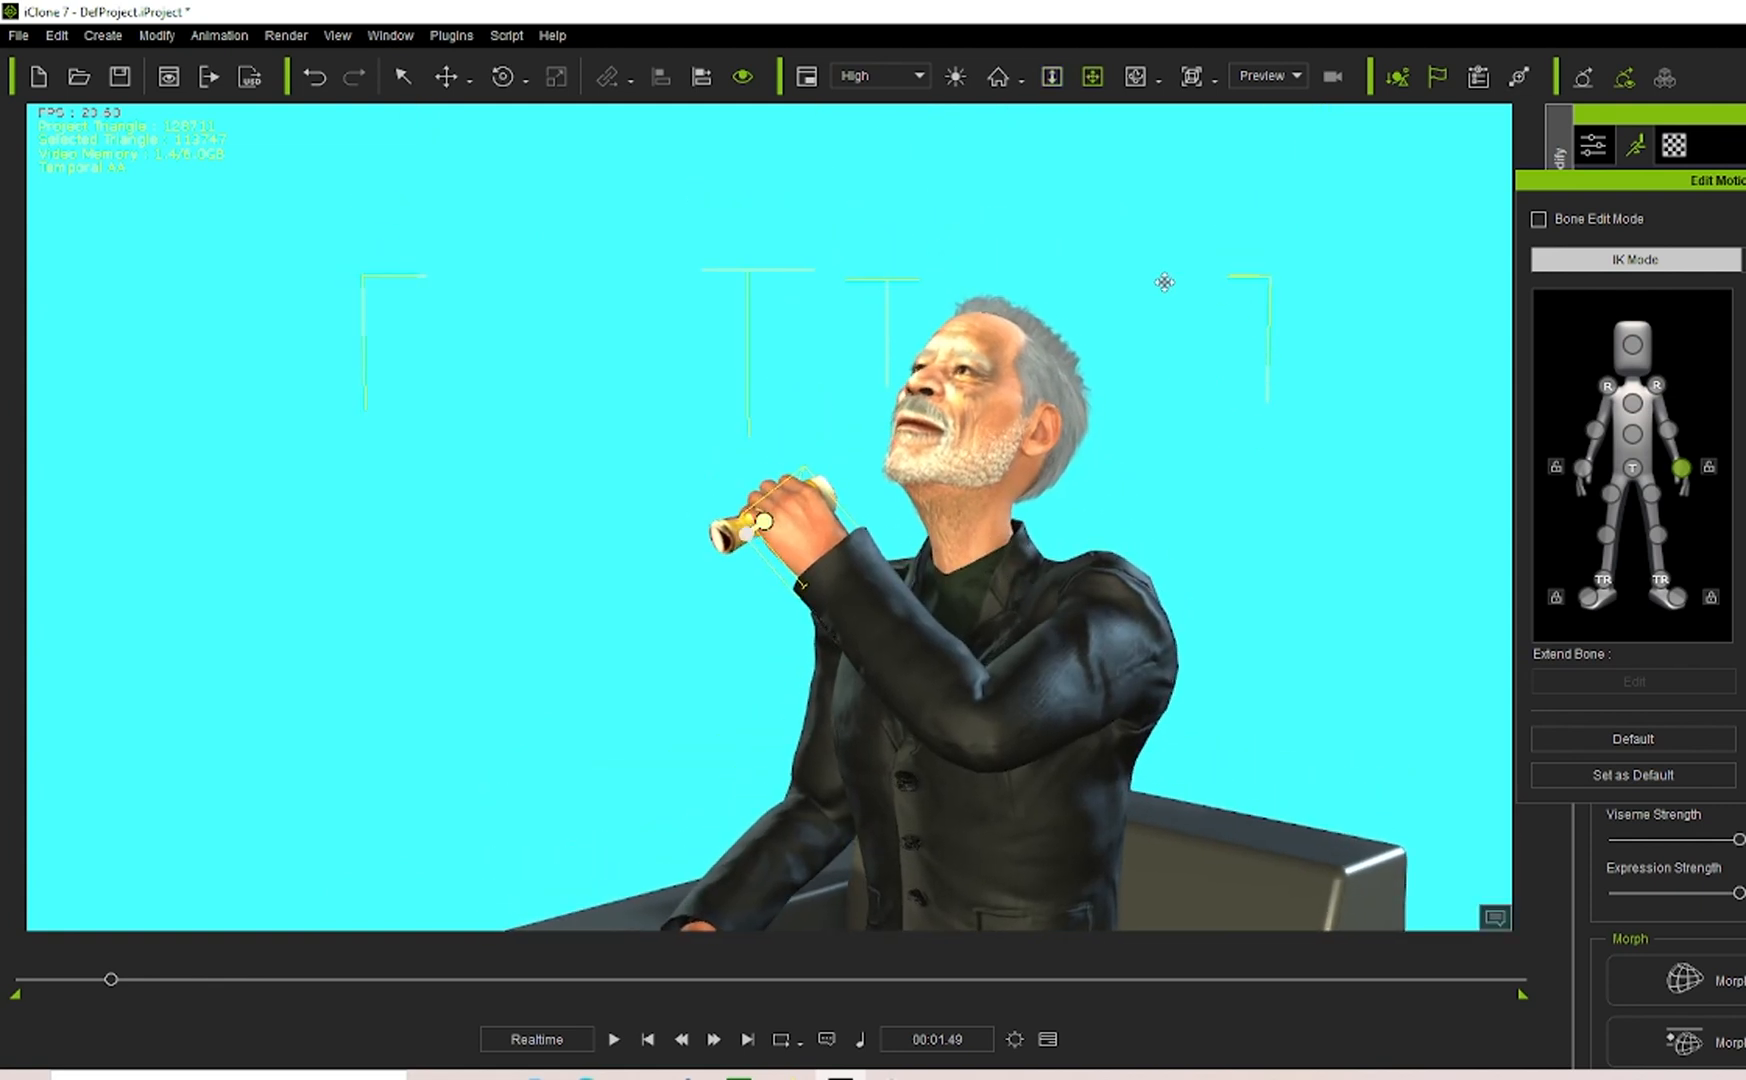
pyautogui.click(517, 78)
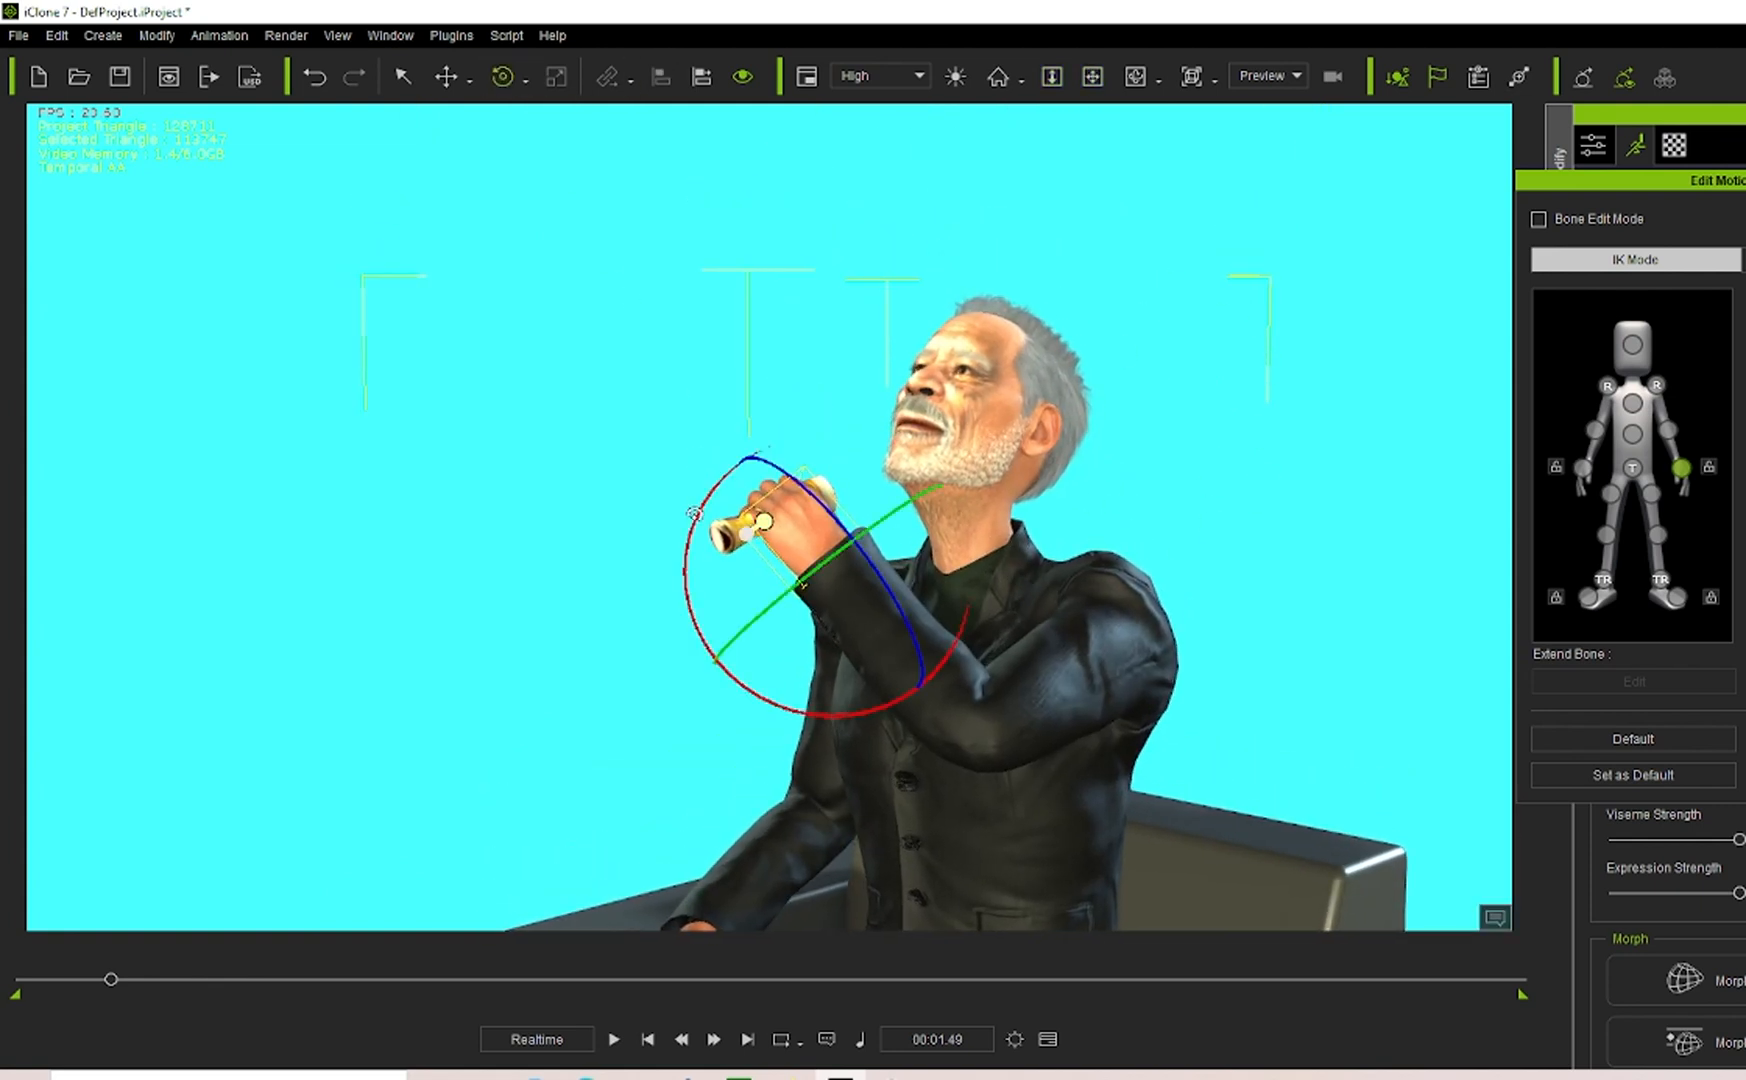
pyautogui.moveTo(790, 600); pyautogui.dragTo(825, 568)
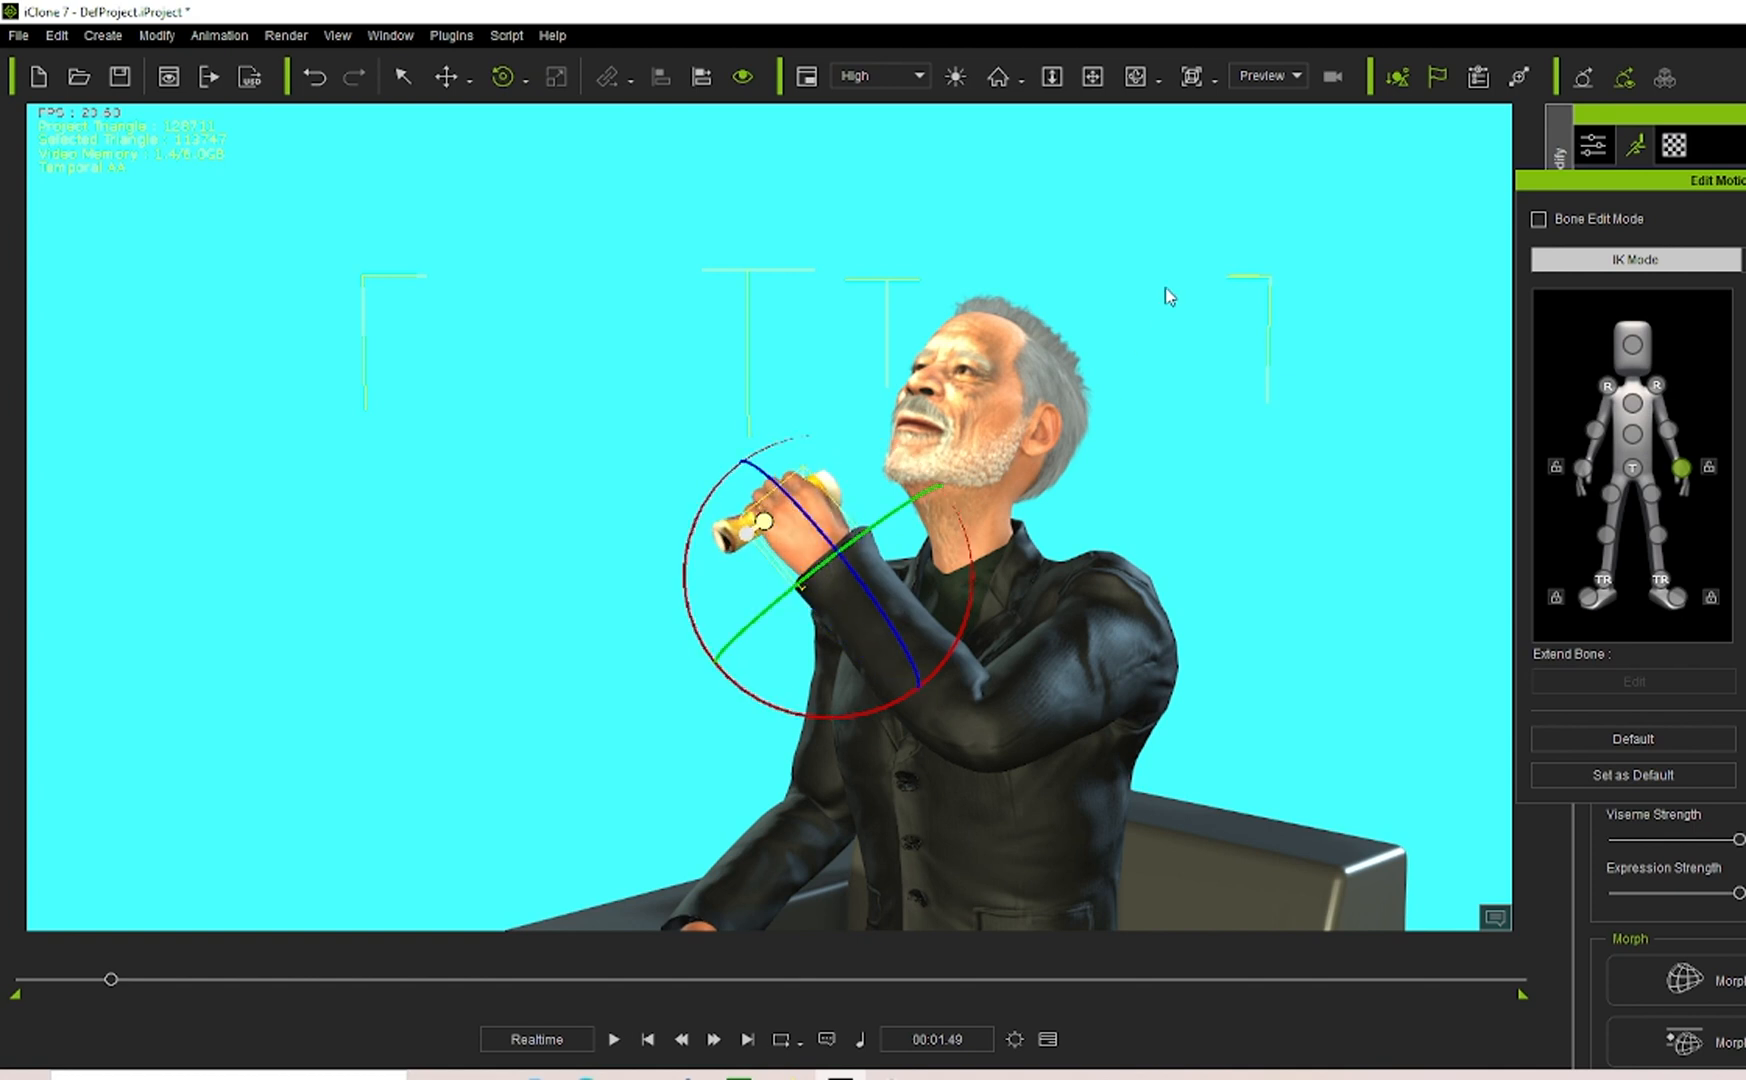
# Rotate the left forearm inward to bring the glass to the man's chin, and turn the left hand to adjust the glass's tilt.
pyautogui.click(1667, 431)
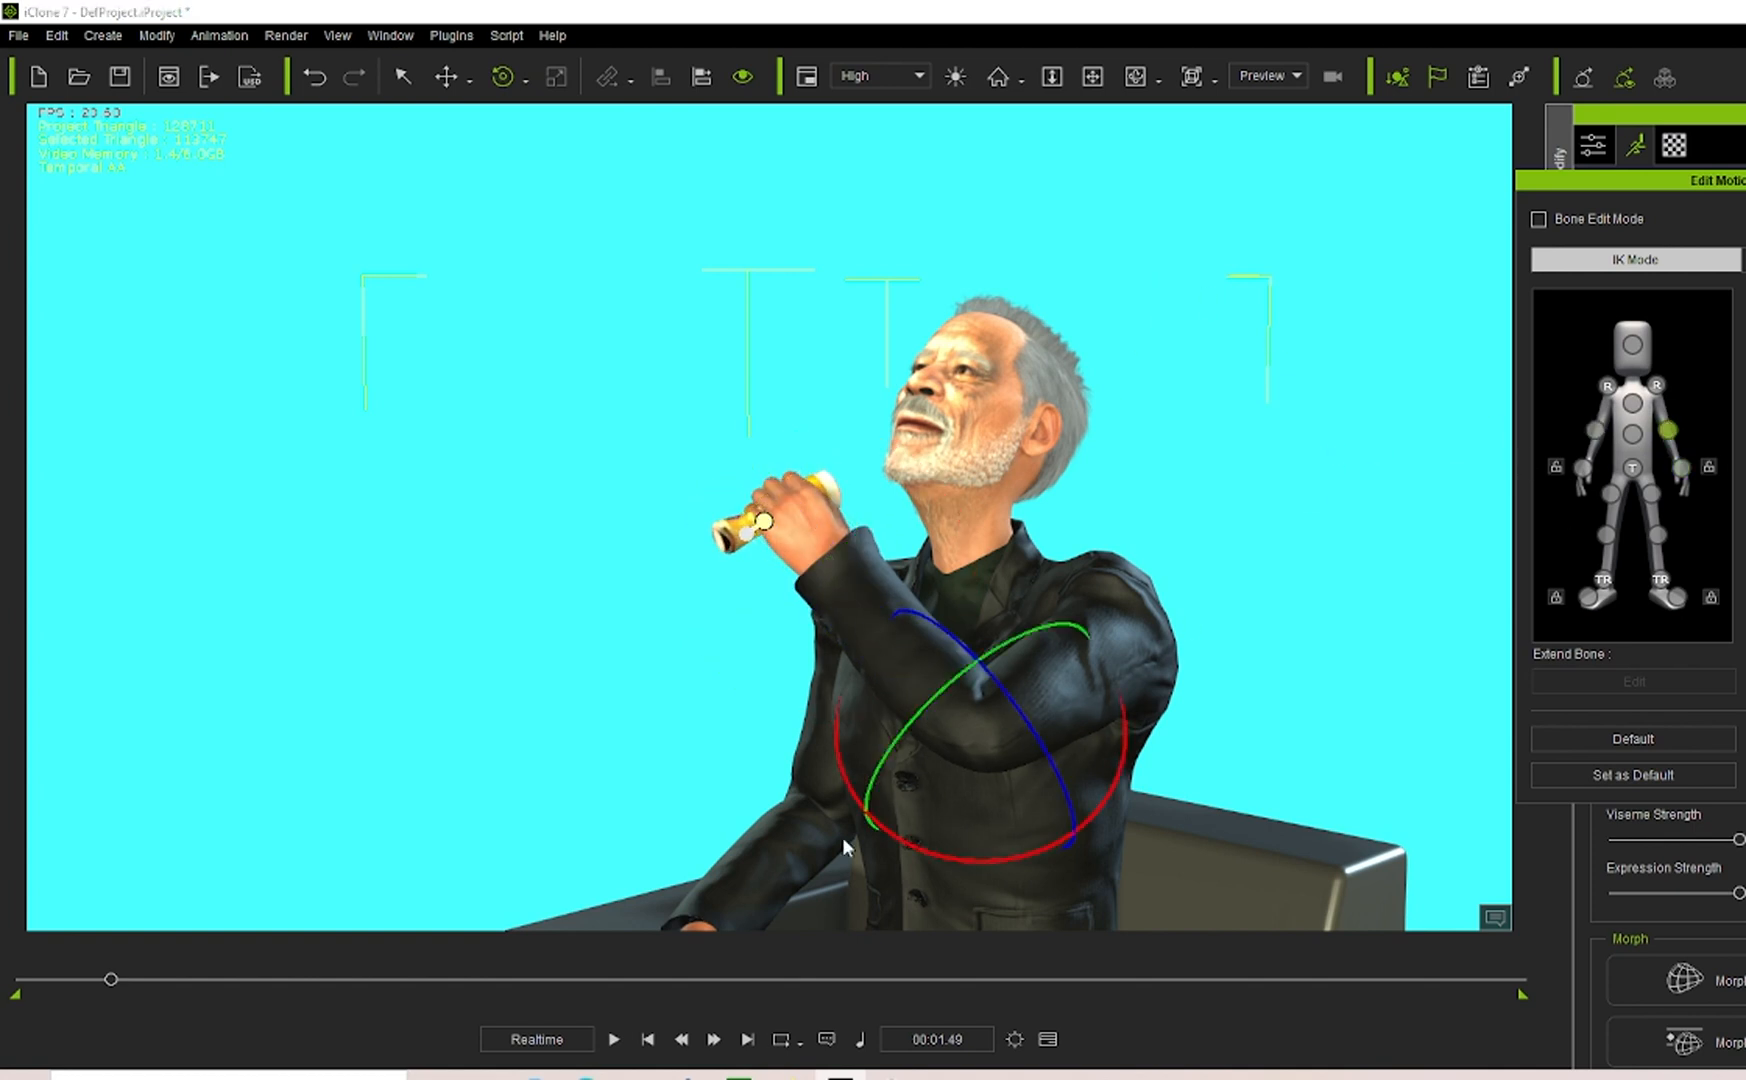
pyautogui.moveTo(842, 778); pyautogui.dragTo(1170, 185)
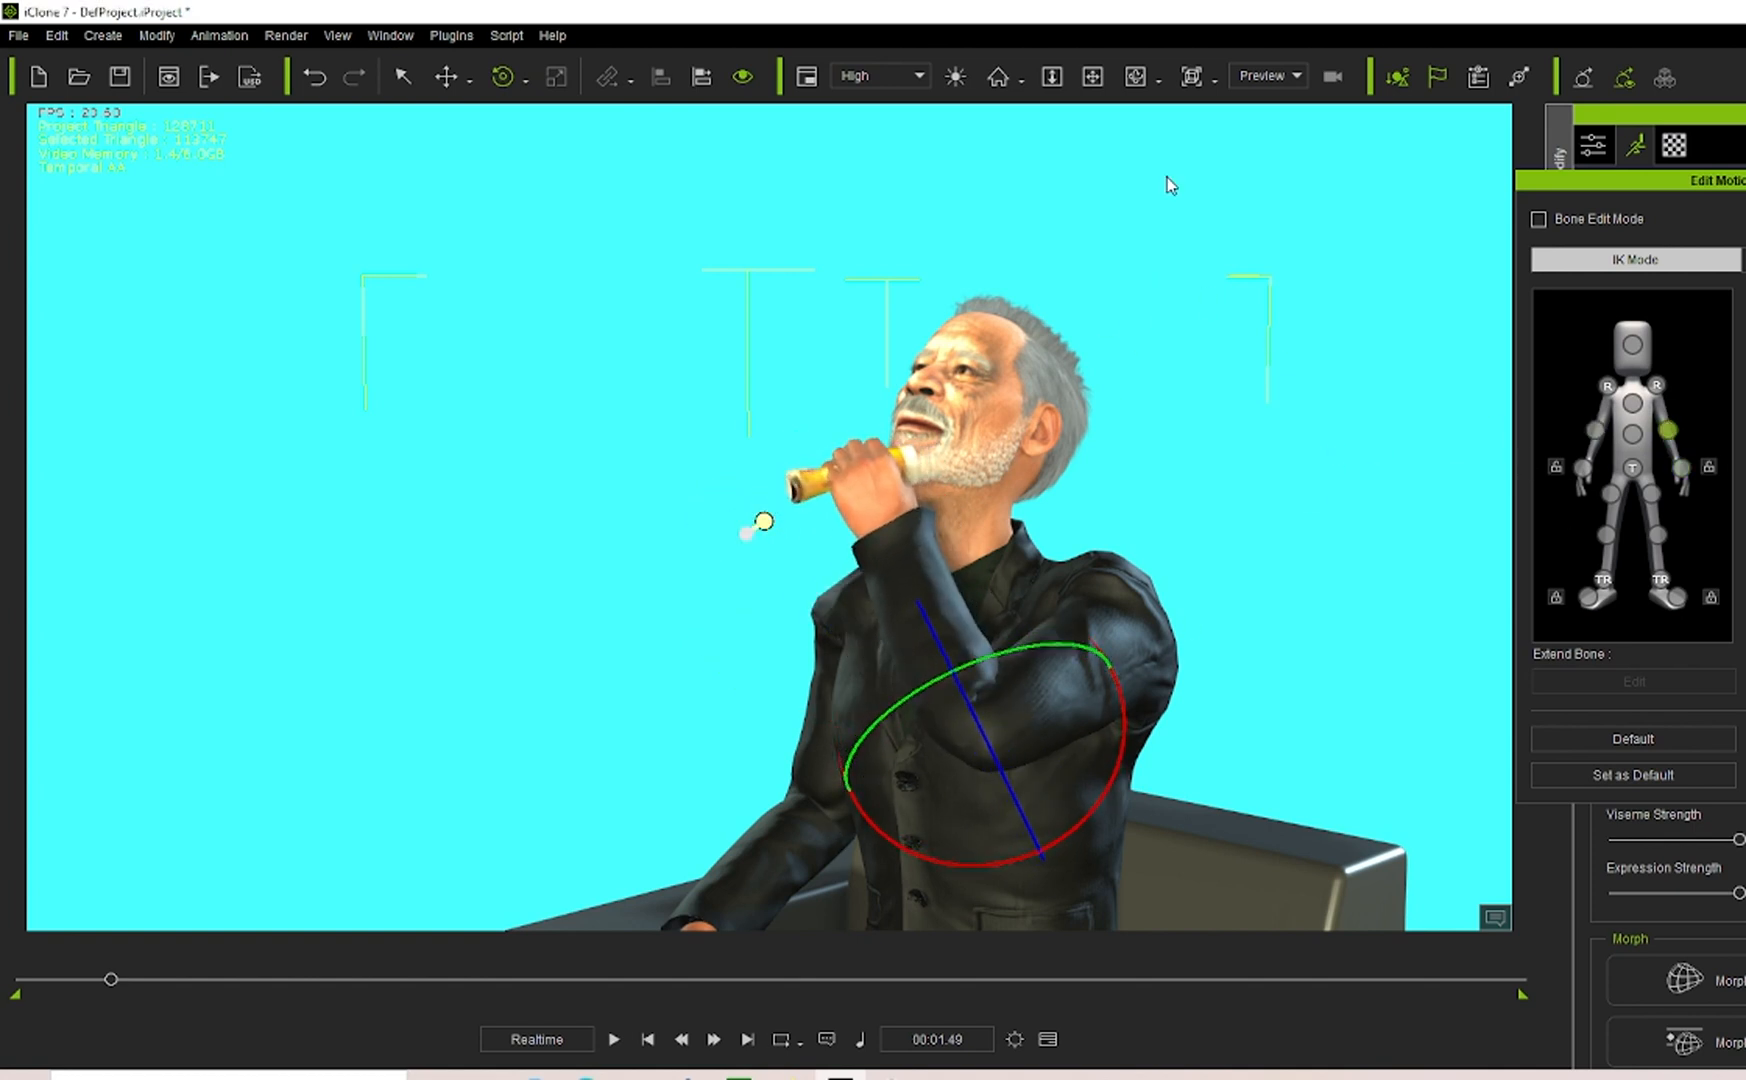
pyautogui.click(1135, 75)
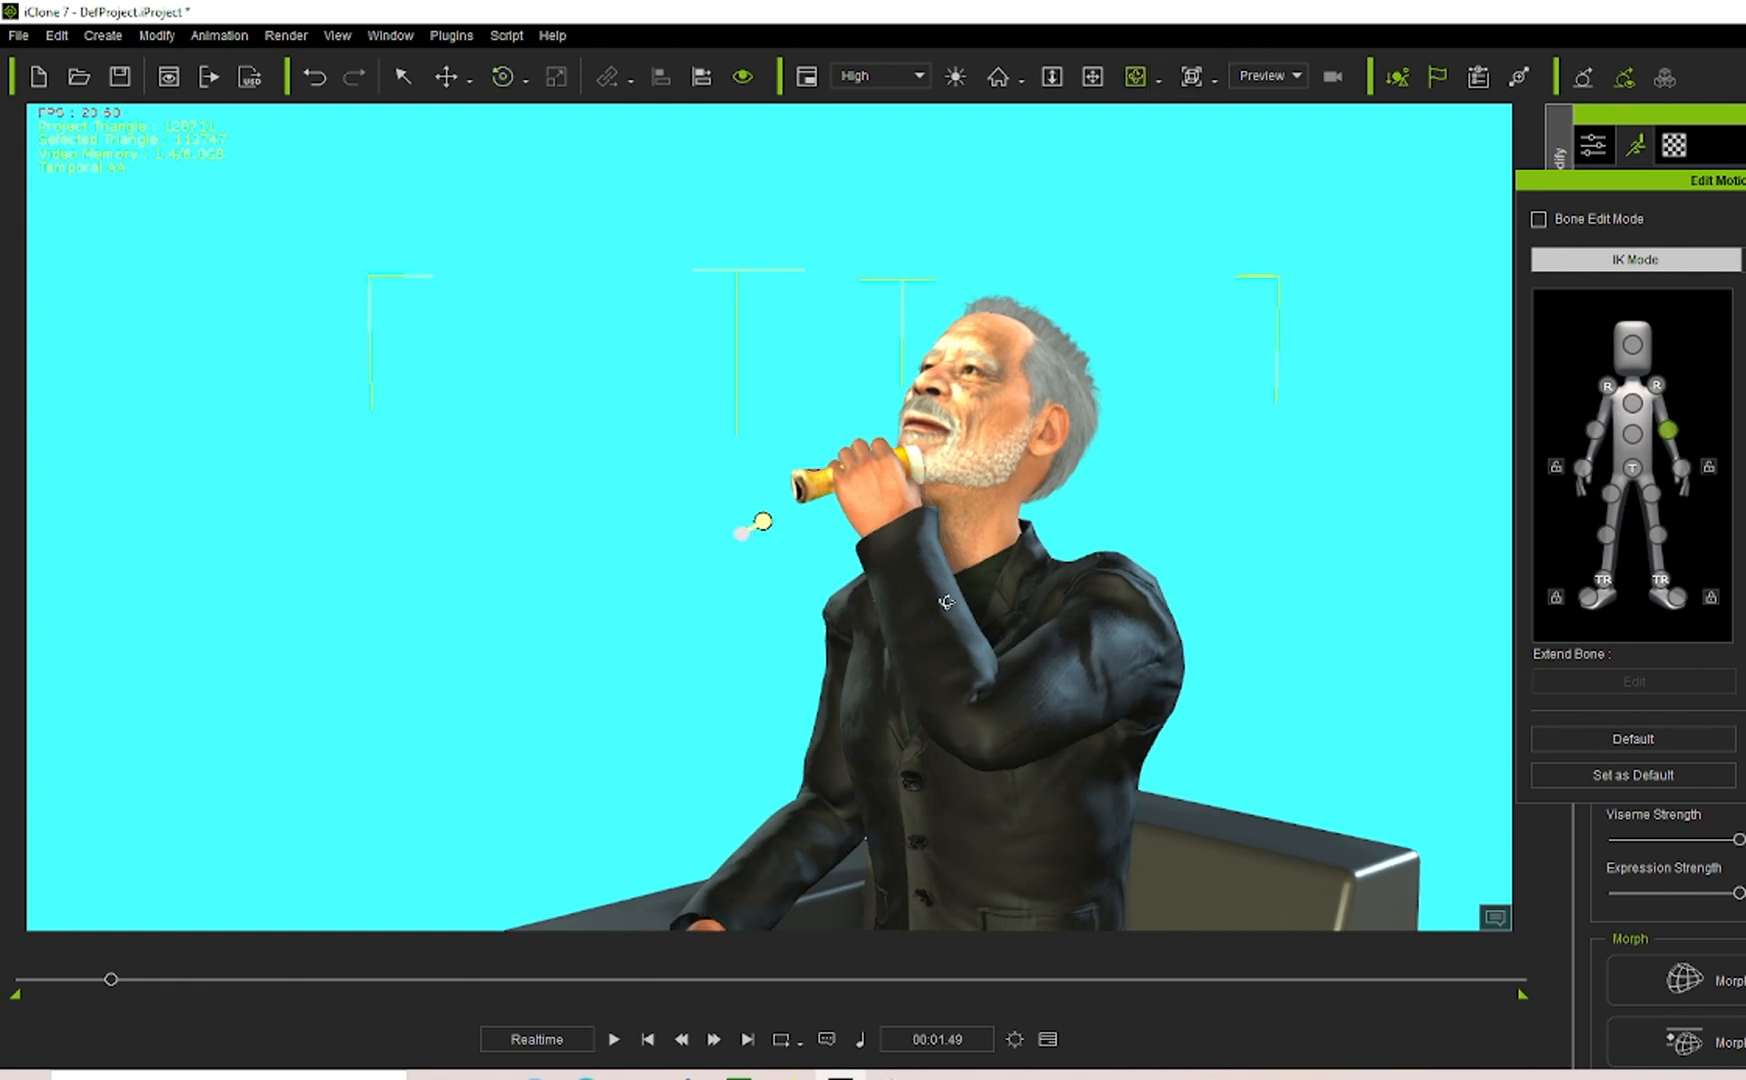
pyautogui.moveTo(1300, 460); pyautogui.dragTo(1107, 607)
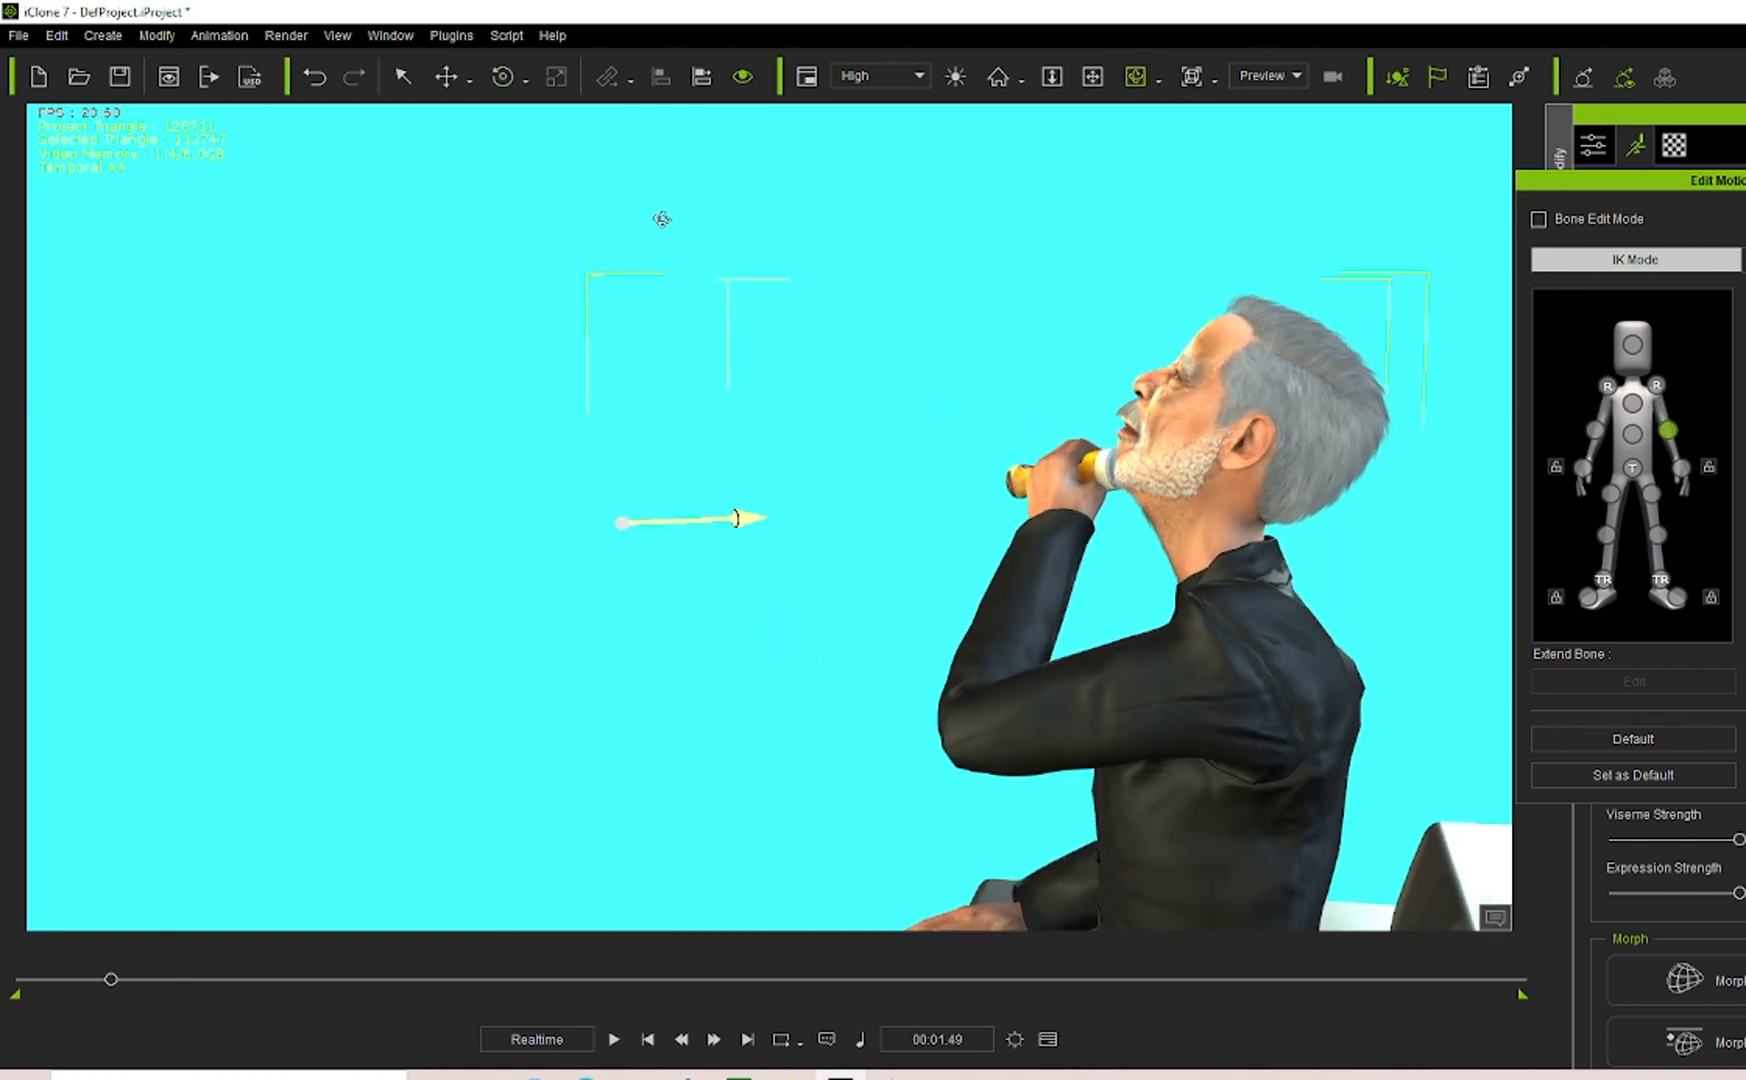
pyautogui.click(503, 76)
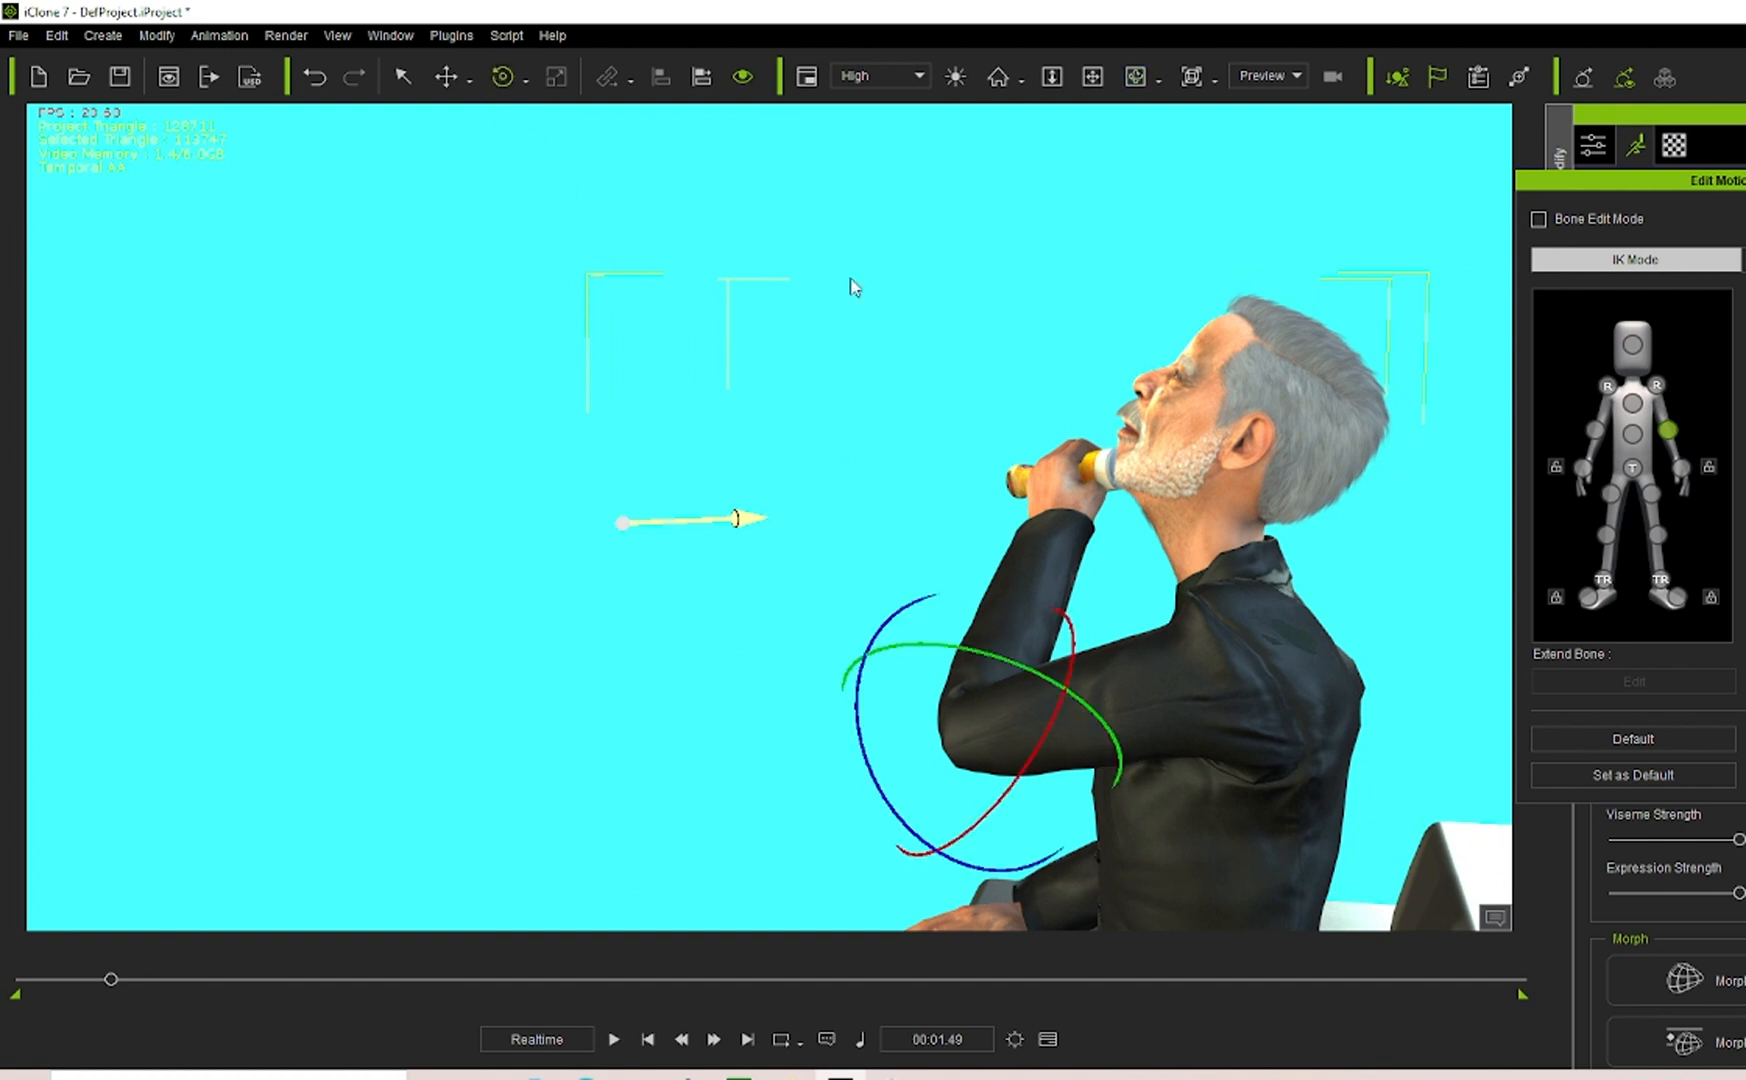
pyautogui.click(1684, 464)
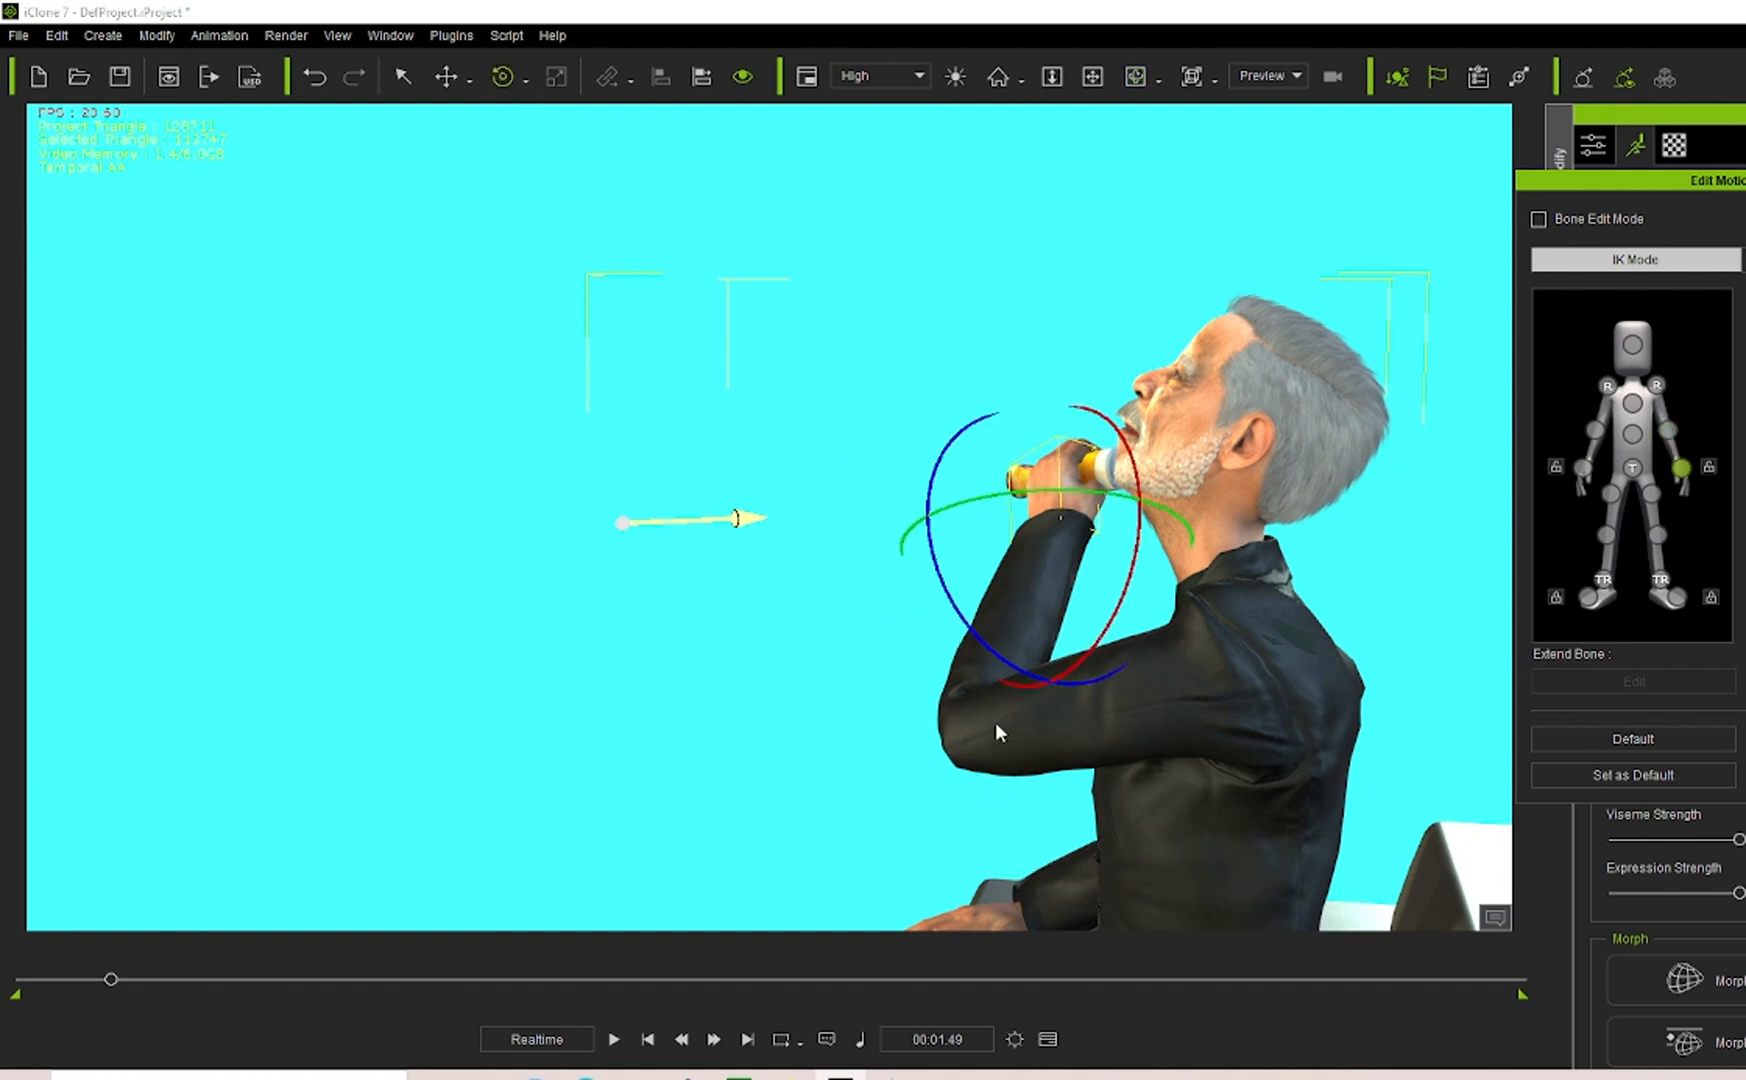
pyautogui.moveTo(1085, 491); pyautogui.dragTo(1121, 503)
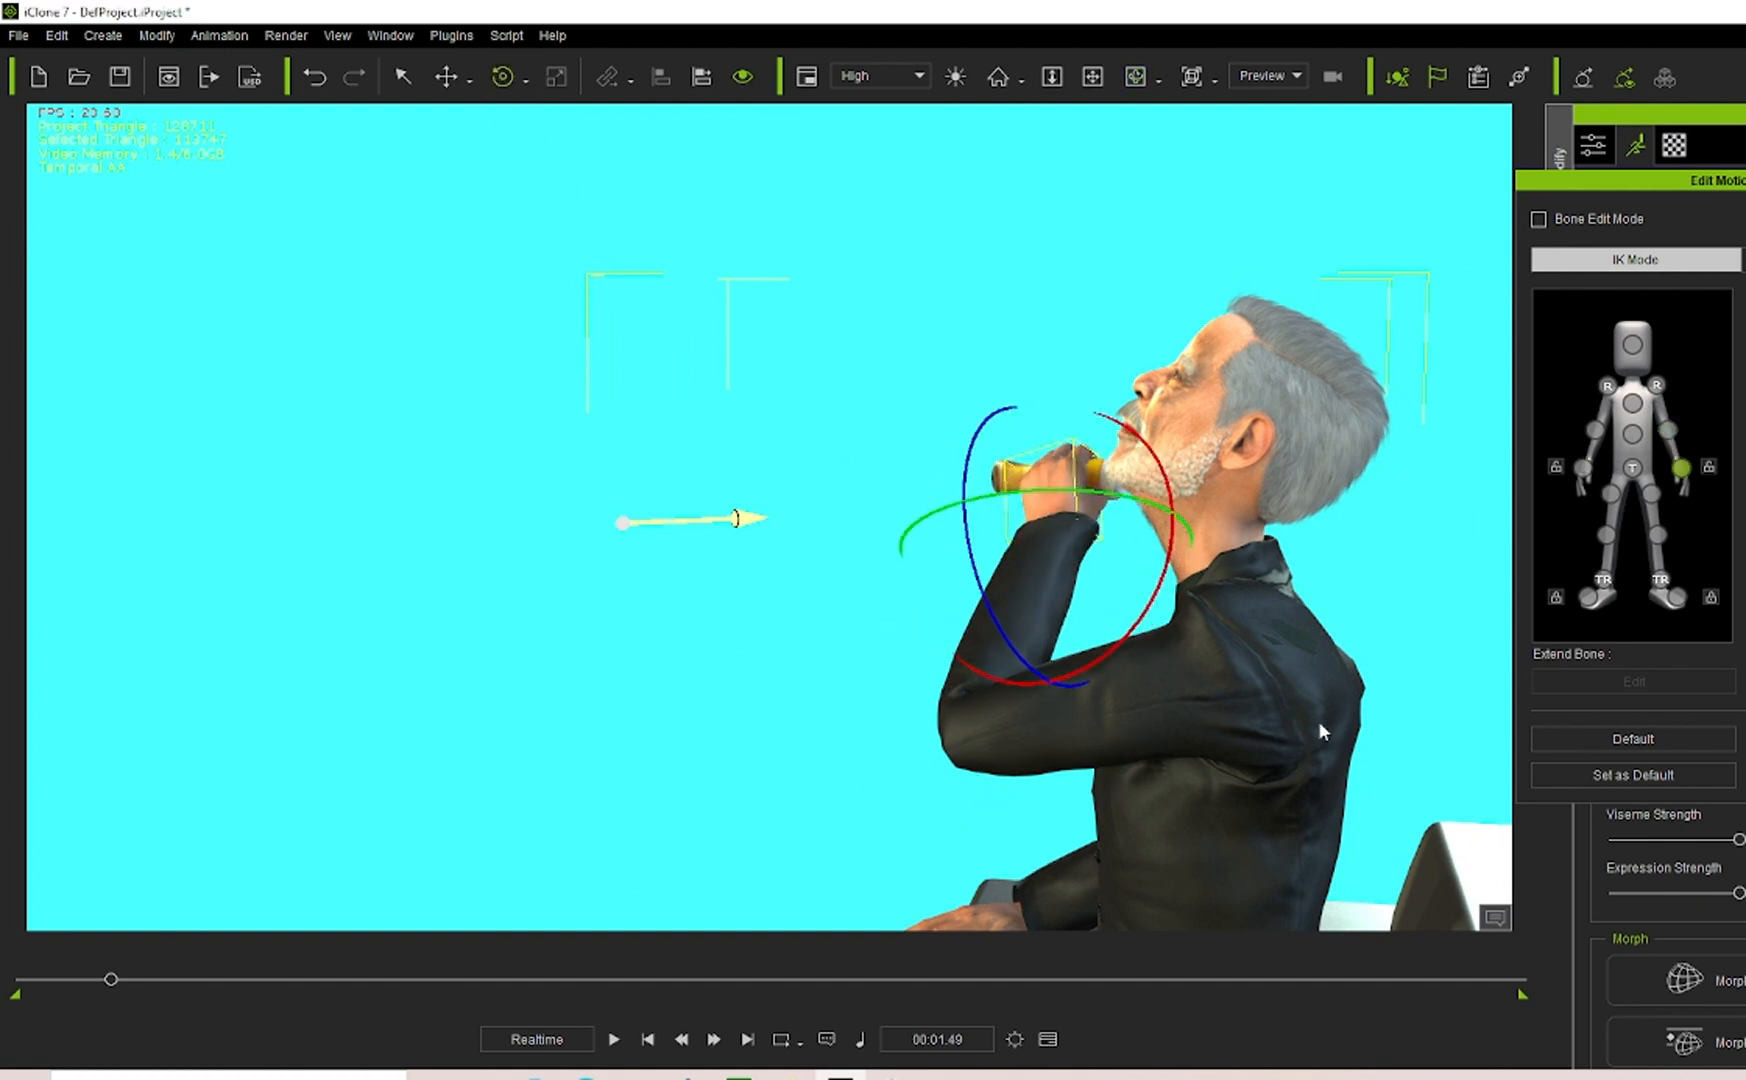
# Rotate the left forearm further in the side view so that the glass rises to the height of the man's mouth.
pyautogui.click(1665, 430)
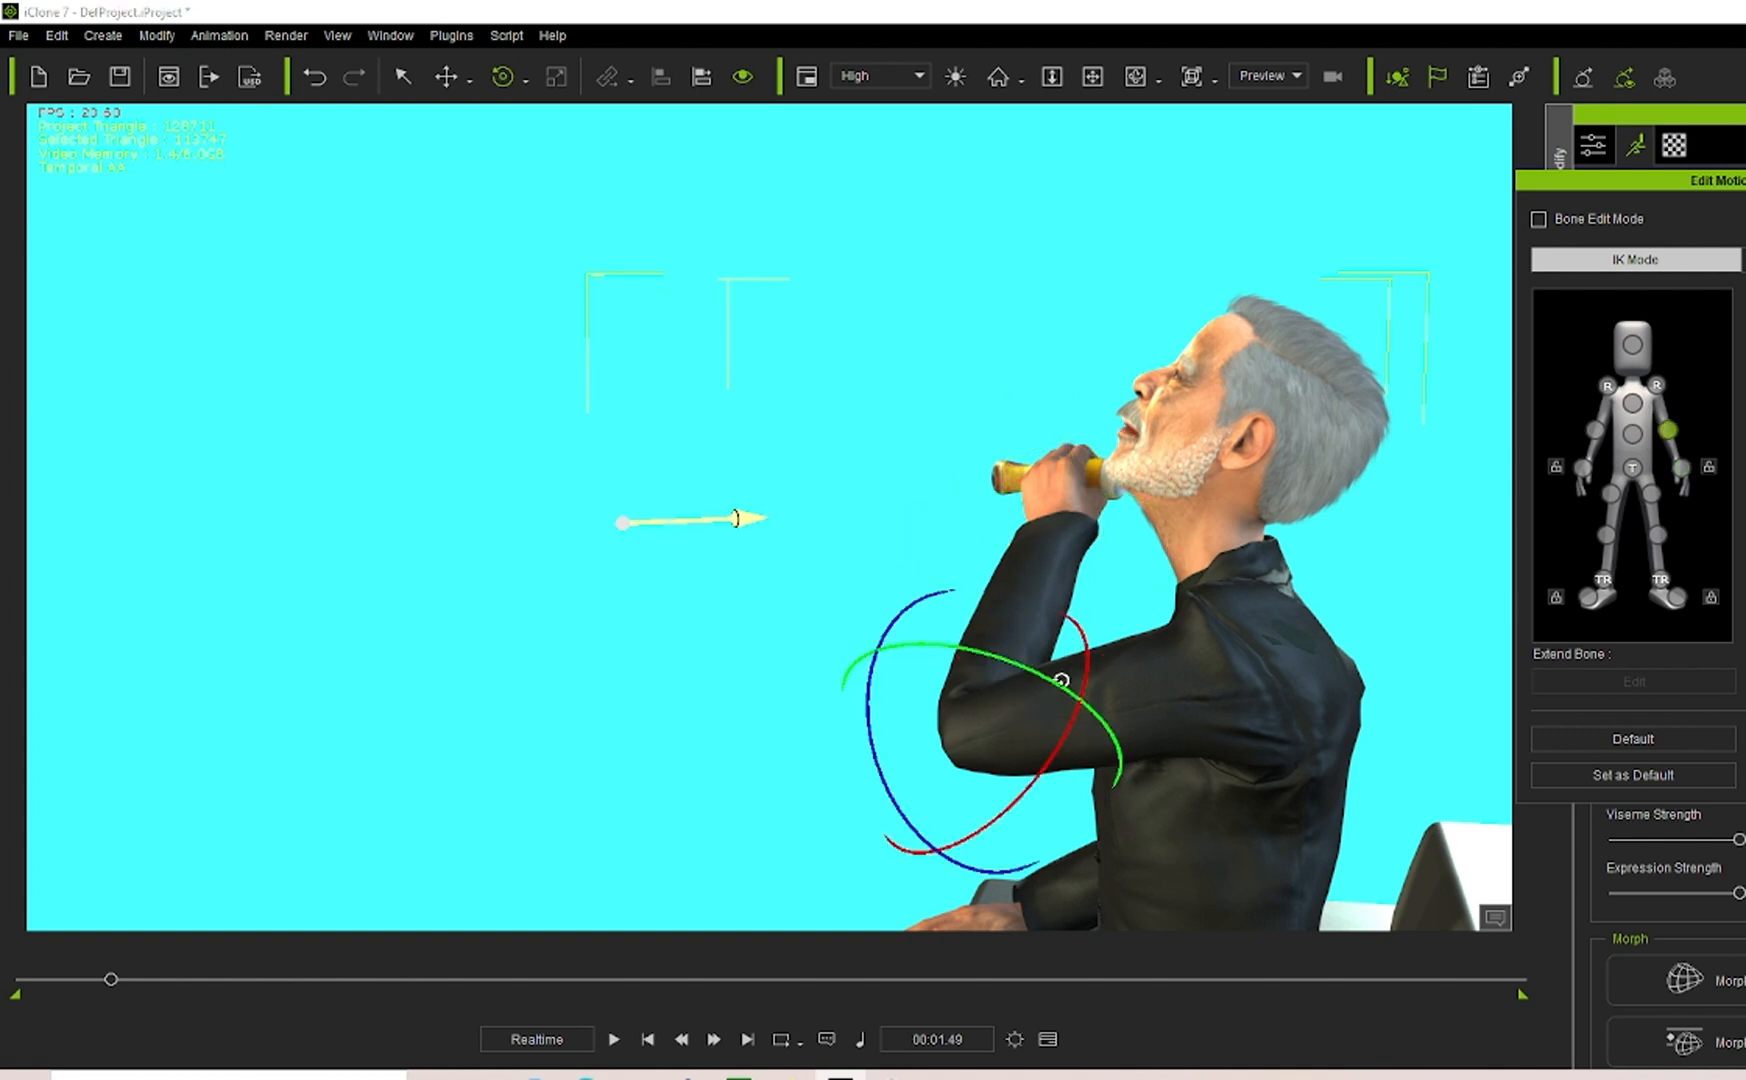
pyautogui.moveTo(1082, 662); pyautogui.dragTo(1078, 646)
pyautogui.moveTo(887, 700); pyautogui.dragTo(893, 724)
pyautogui.moveTo(1087, 632); pyautogui.dragTo(1110, 663)
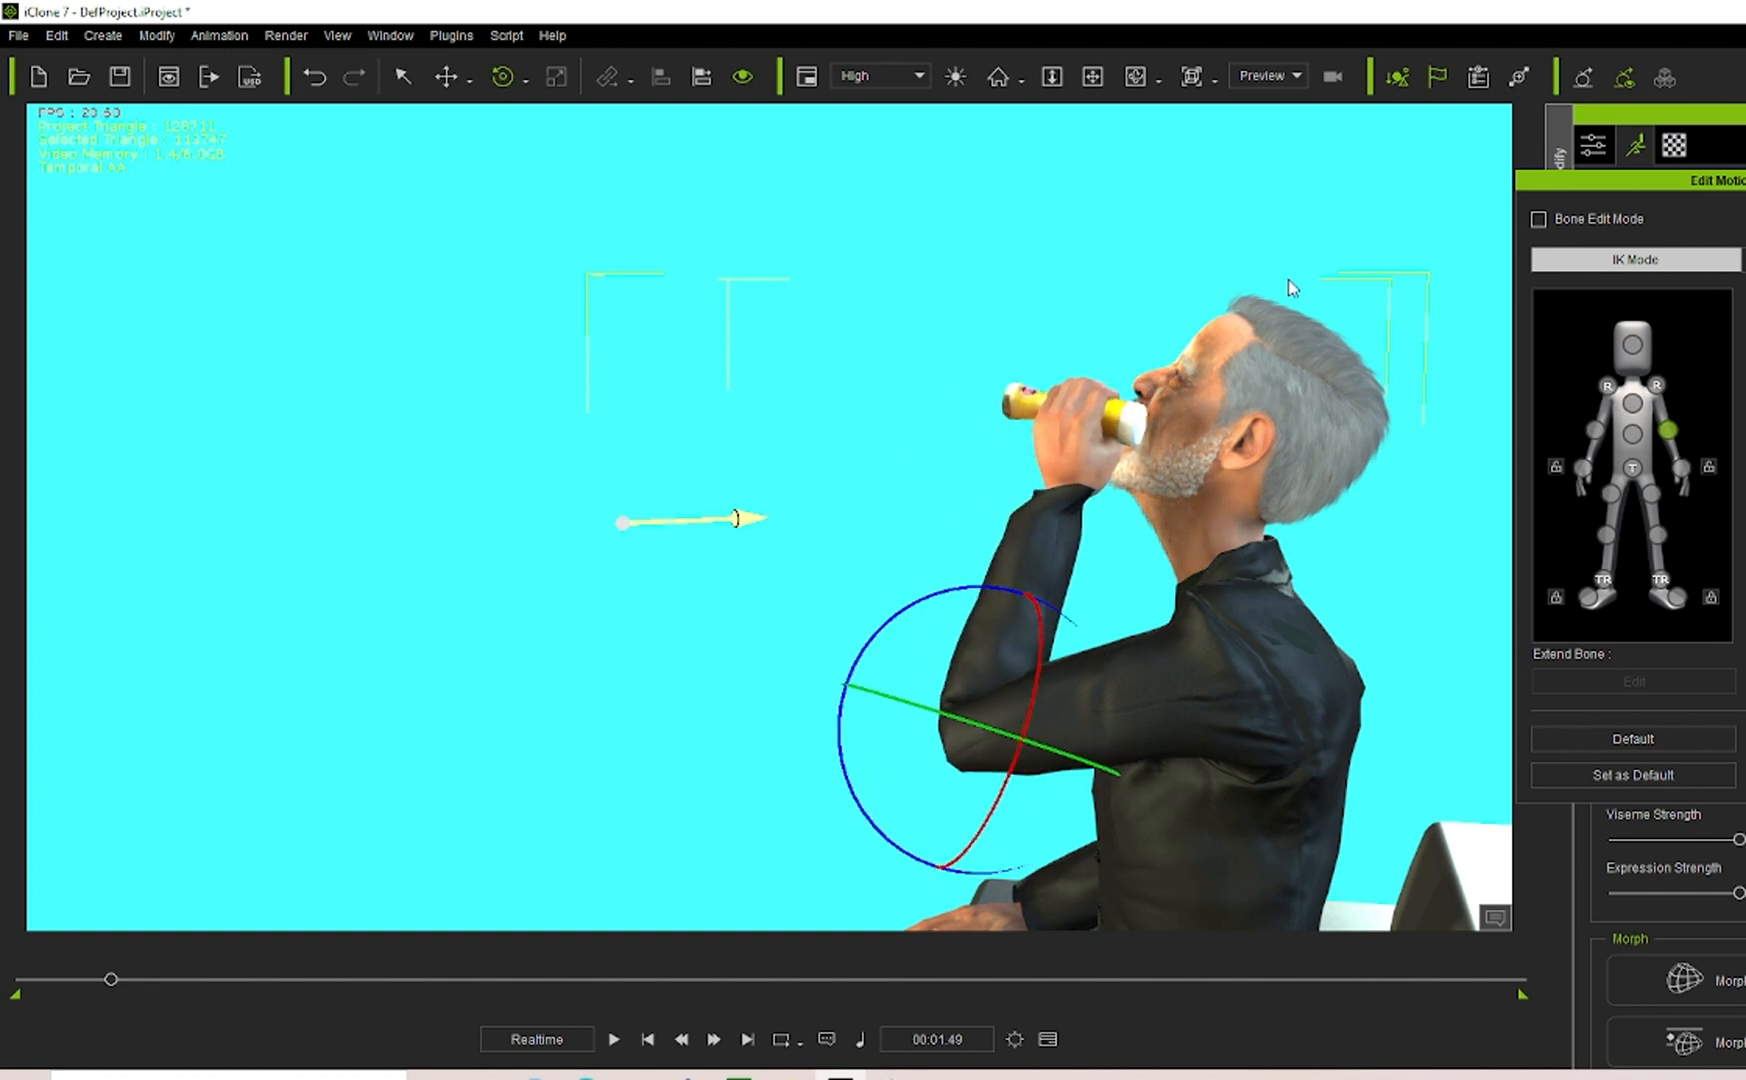
# Rotate the left forearm inward from the front so that the glass moves from beside the man's cheek to in front of his mouth.
pyautogui.click(1135, 77)
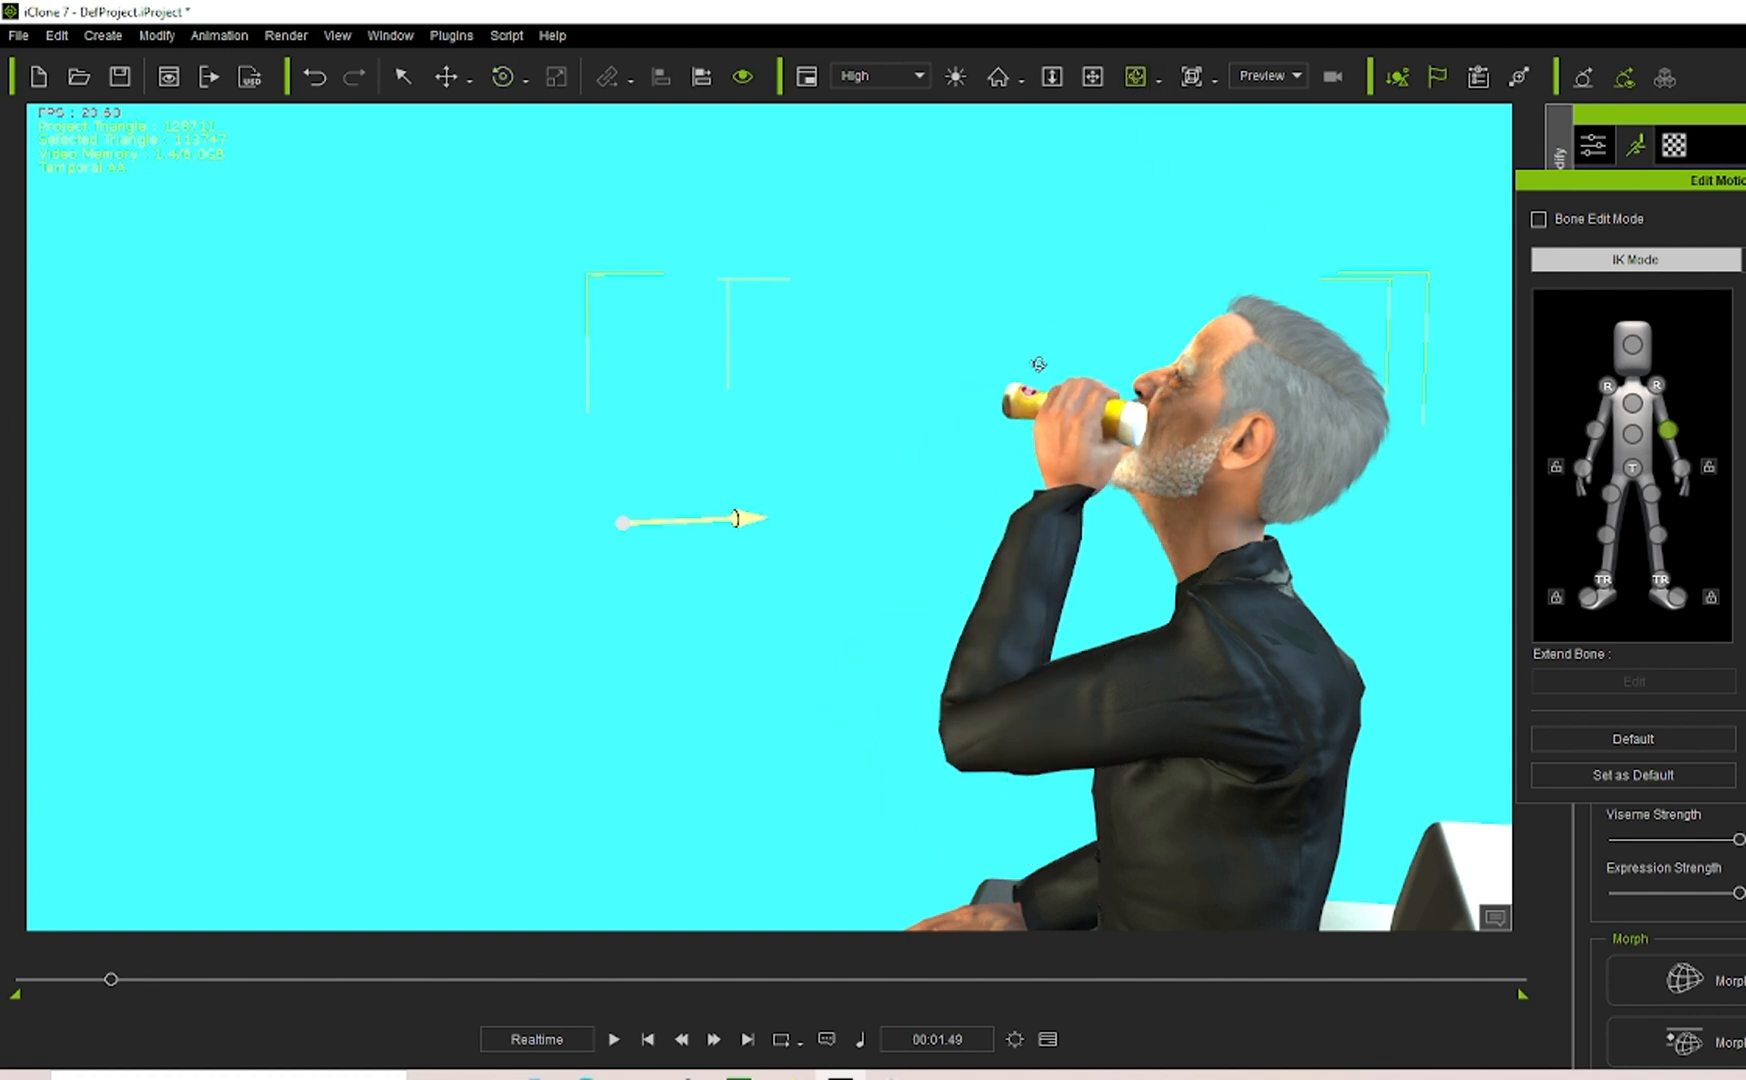
pyautogui.moveTo(898, 522); pyautogui.dragTo(1489, 571)
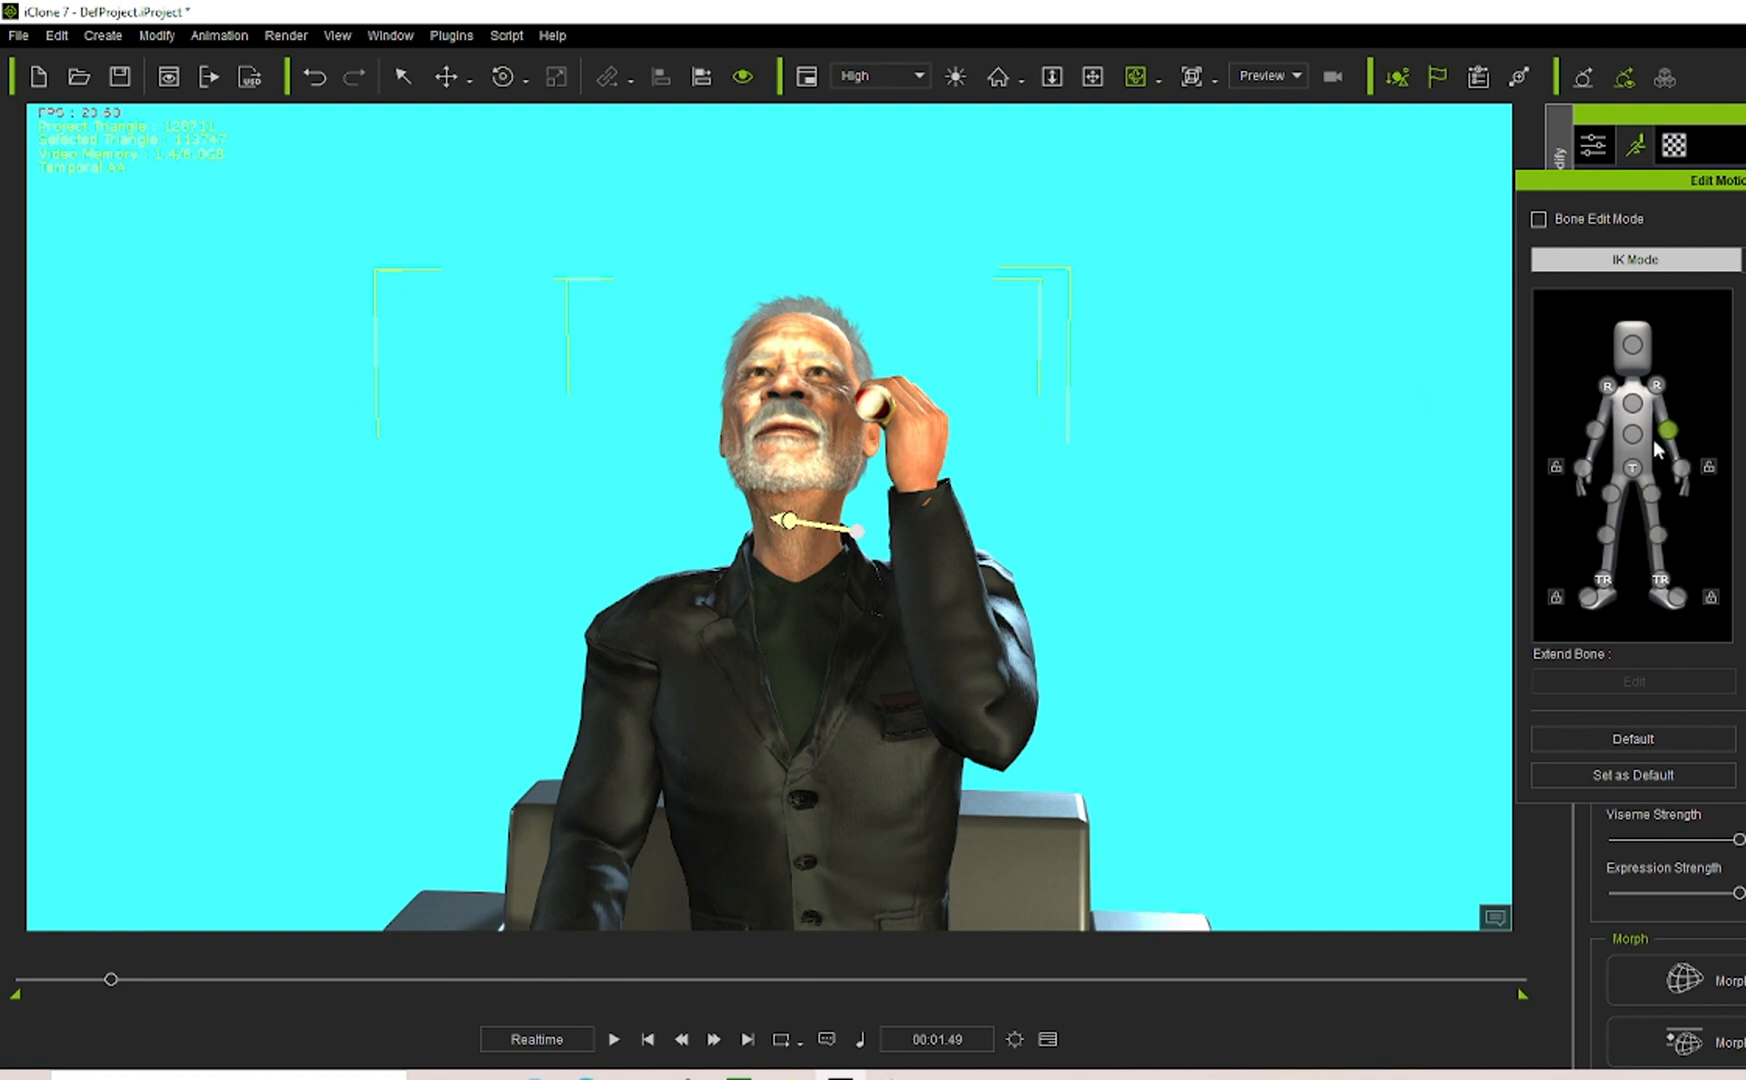
pyautogui.click(446, 76)
pyautogui.click(503, 76)
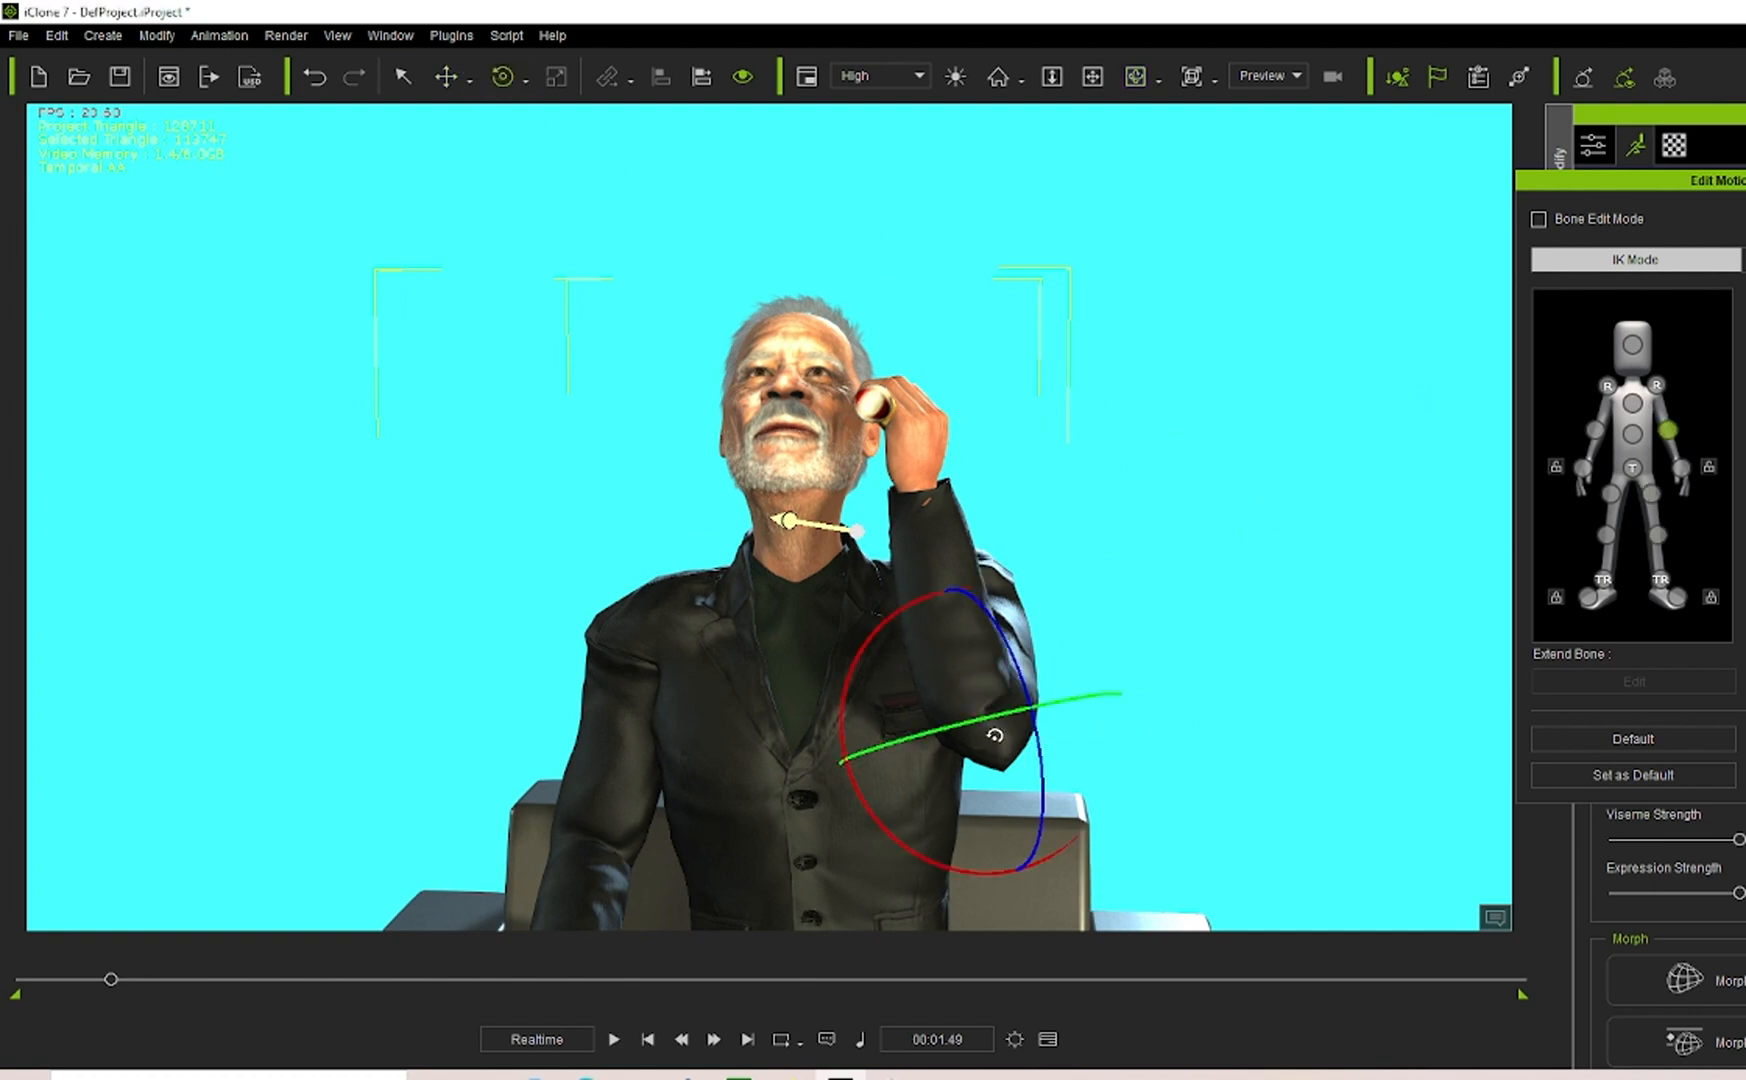
pyautogui.moveTo(848, 690)
pyautogui.mouseDown()
pyautogui.moveTo(829, 696)
pyautogui.moveTo(846, 706)
pyautogui.mouseUp()
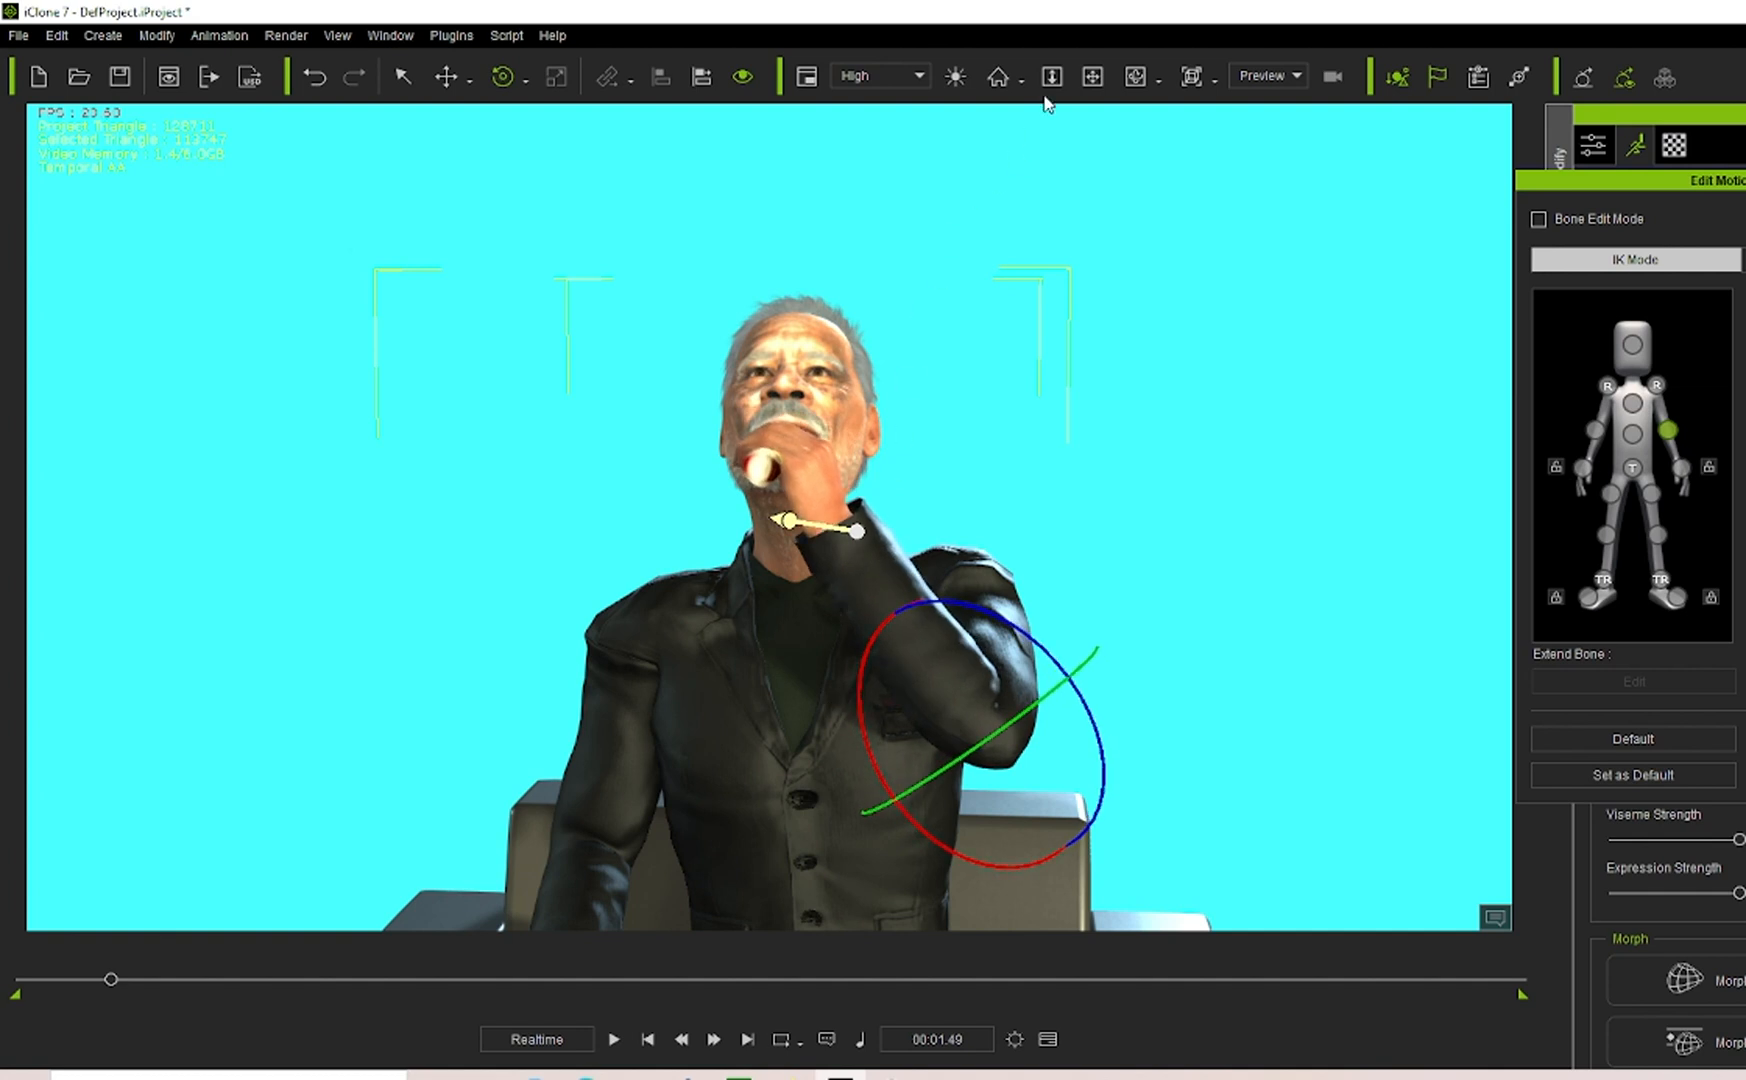
pyautogui.click(1136, 76)
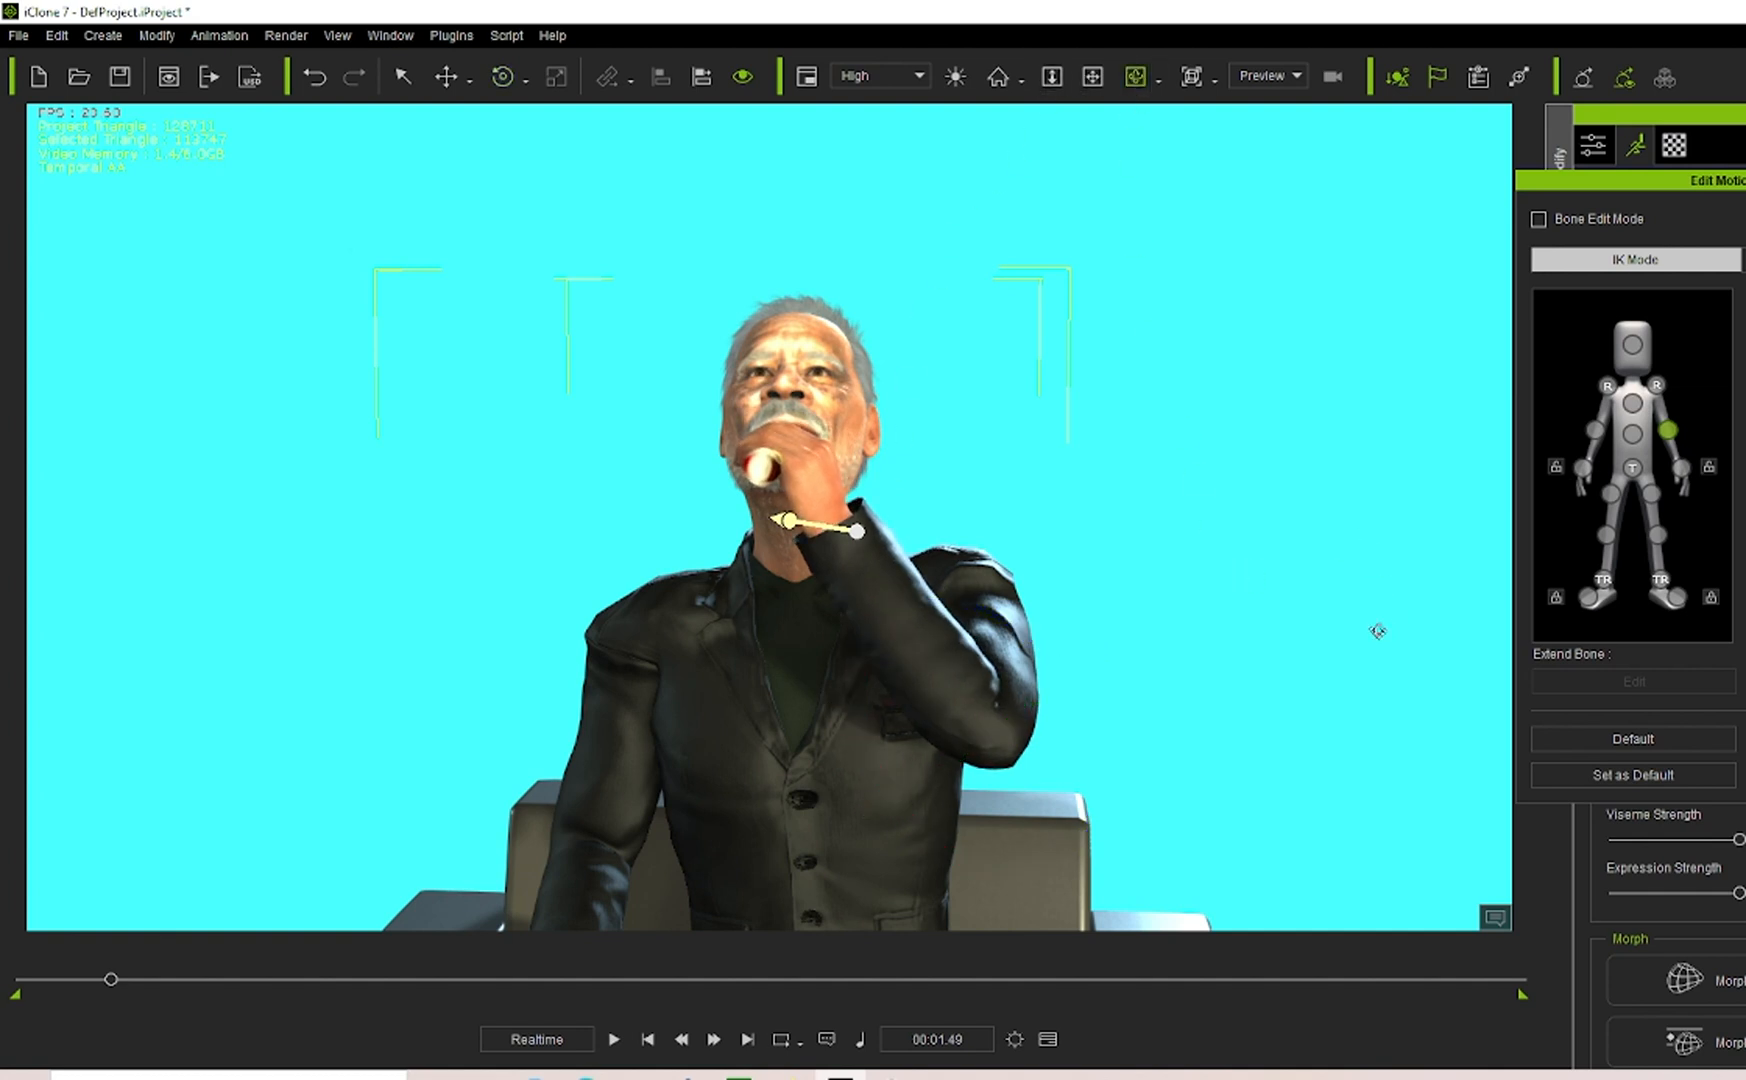
pyautogui.moveTo(1378, 631); pyautogui.dragTo(655, 842)
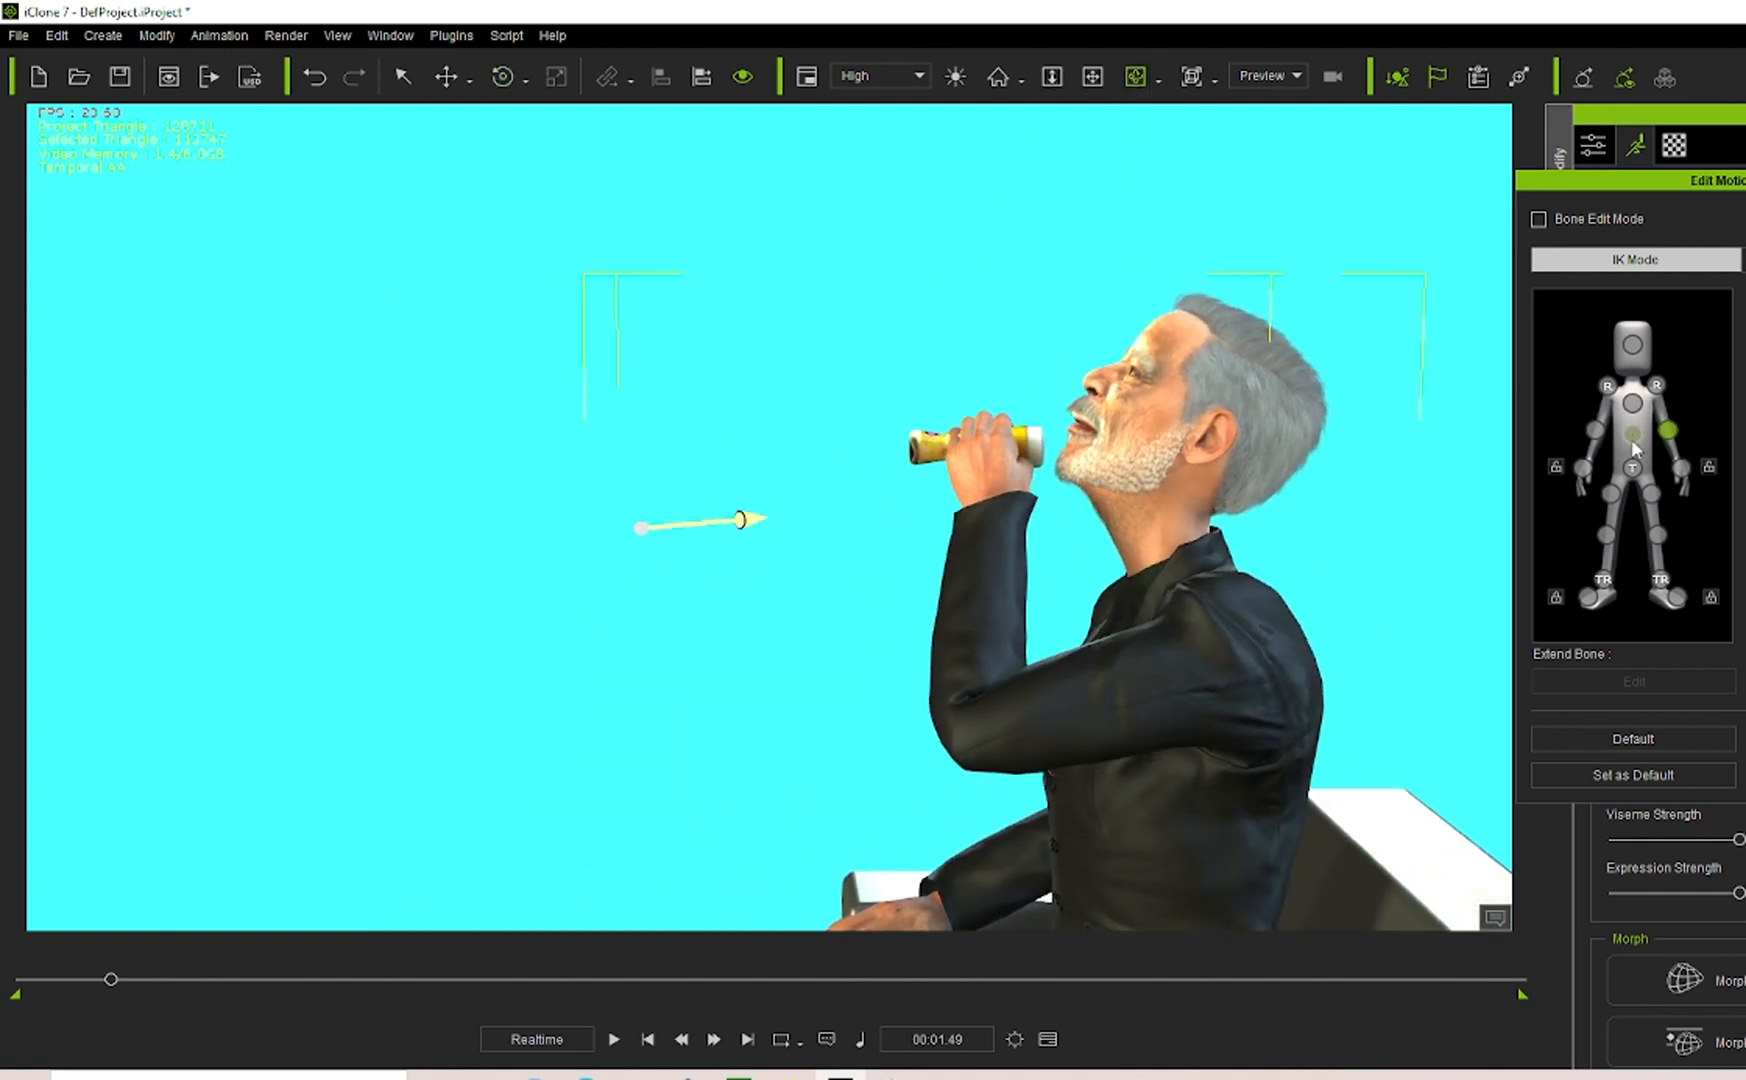
# Rotate the left upper arm at the shoulder in the side view to lift the glass against the man's lips.
pyautogui.click(1656, 385)
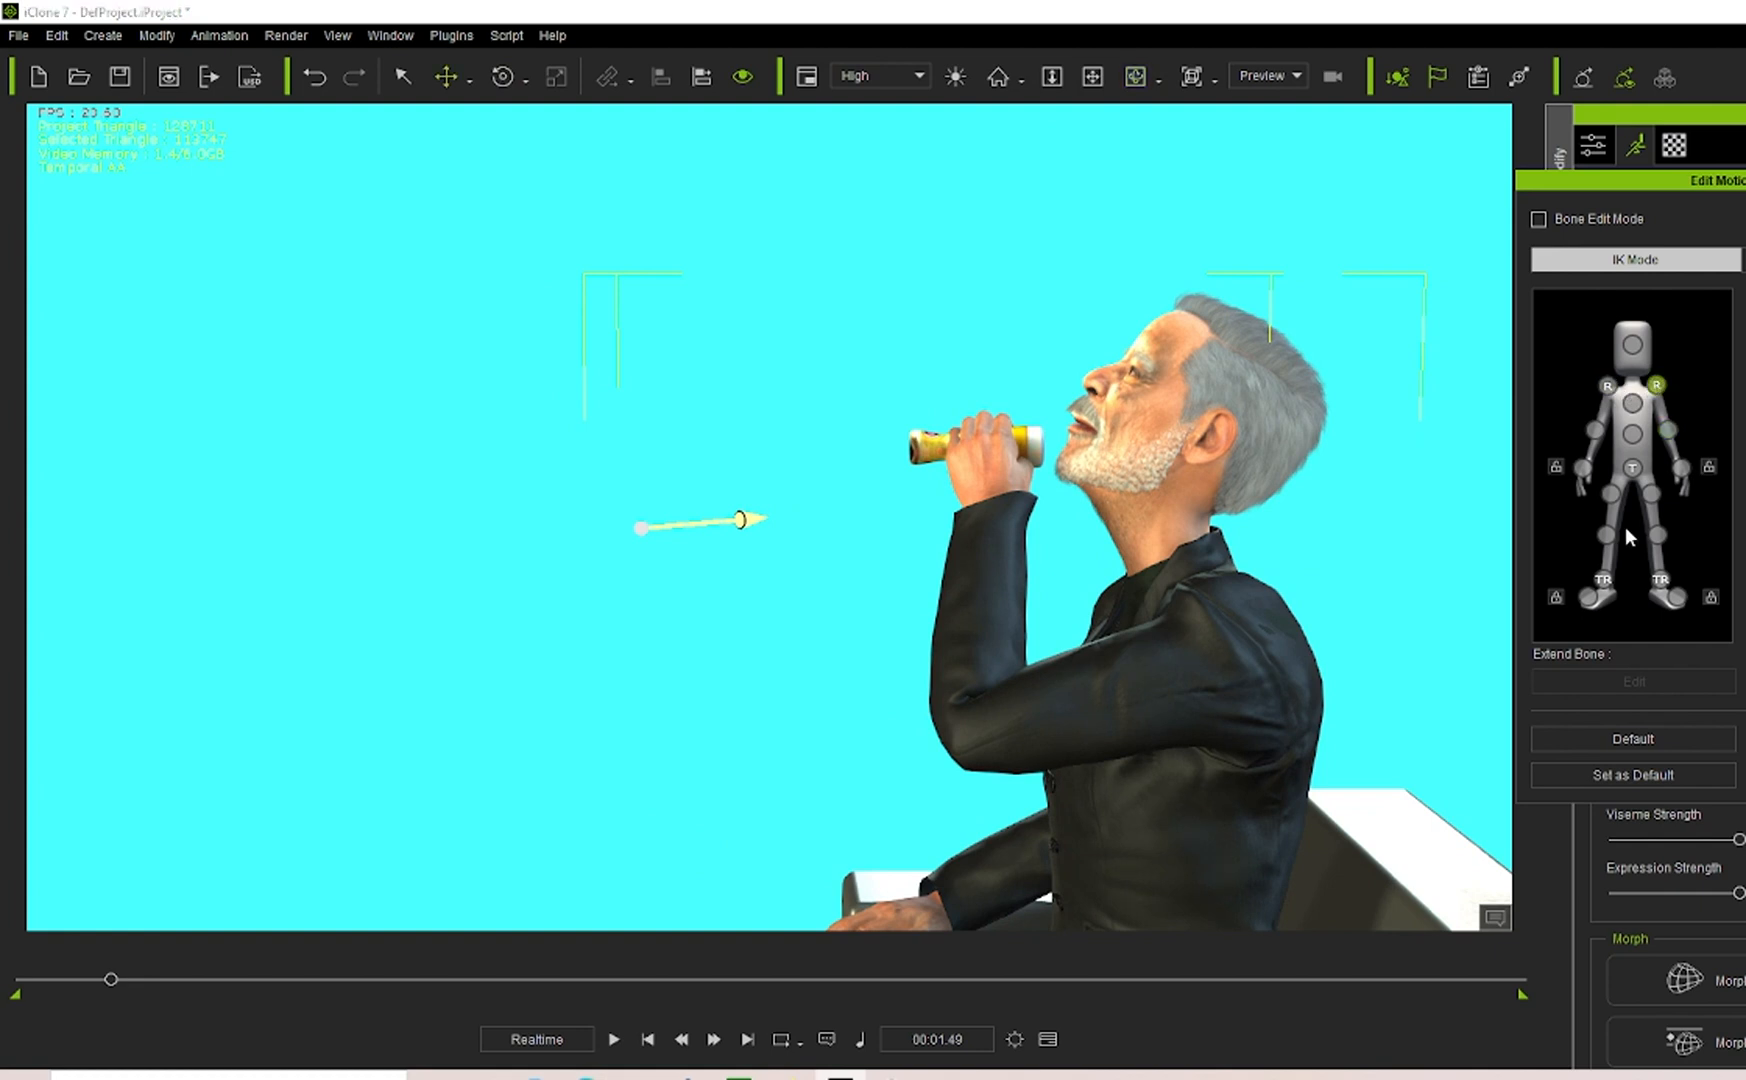
pyautogui.click(503, 77)
pyautogui.moveTo(1141, 771); pyautogui.dragTo(1138, 748)
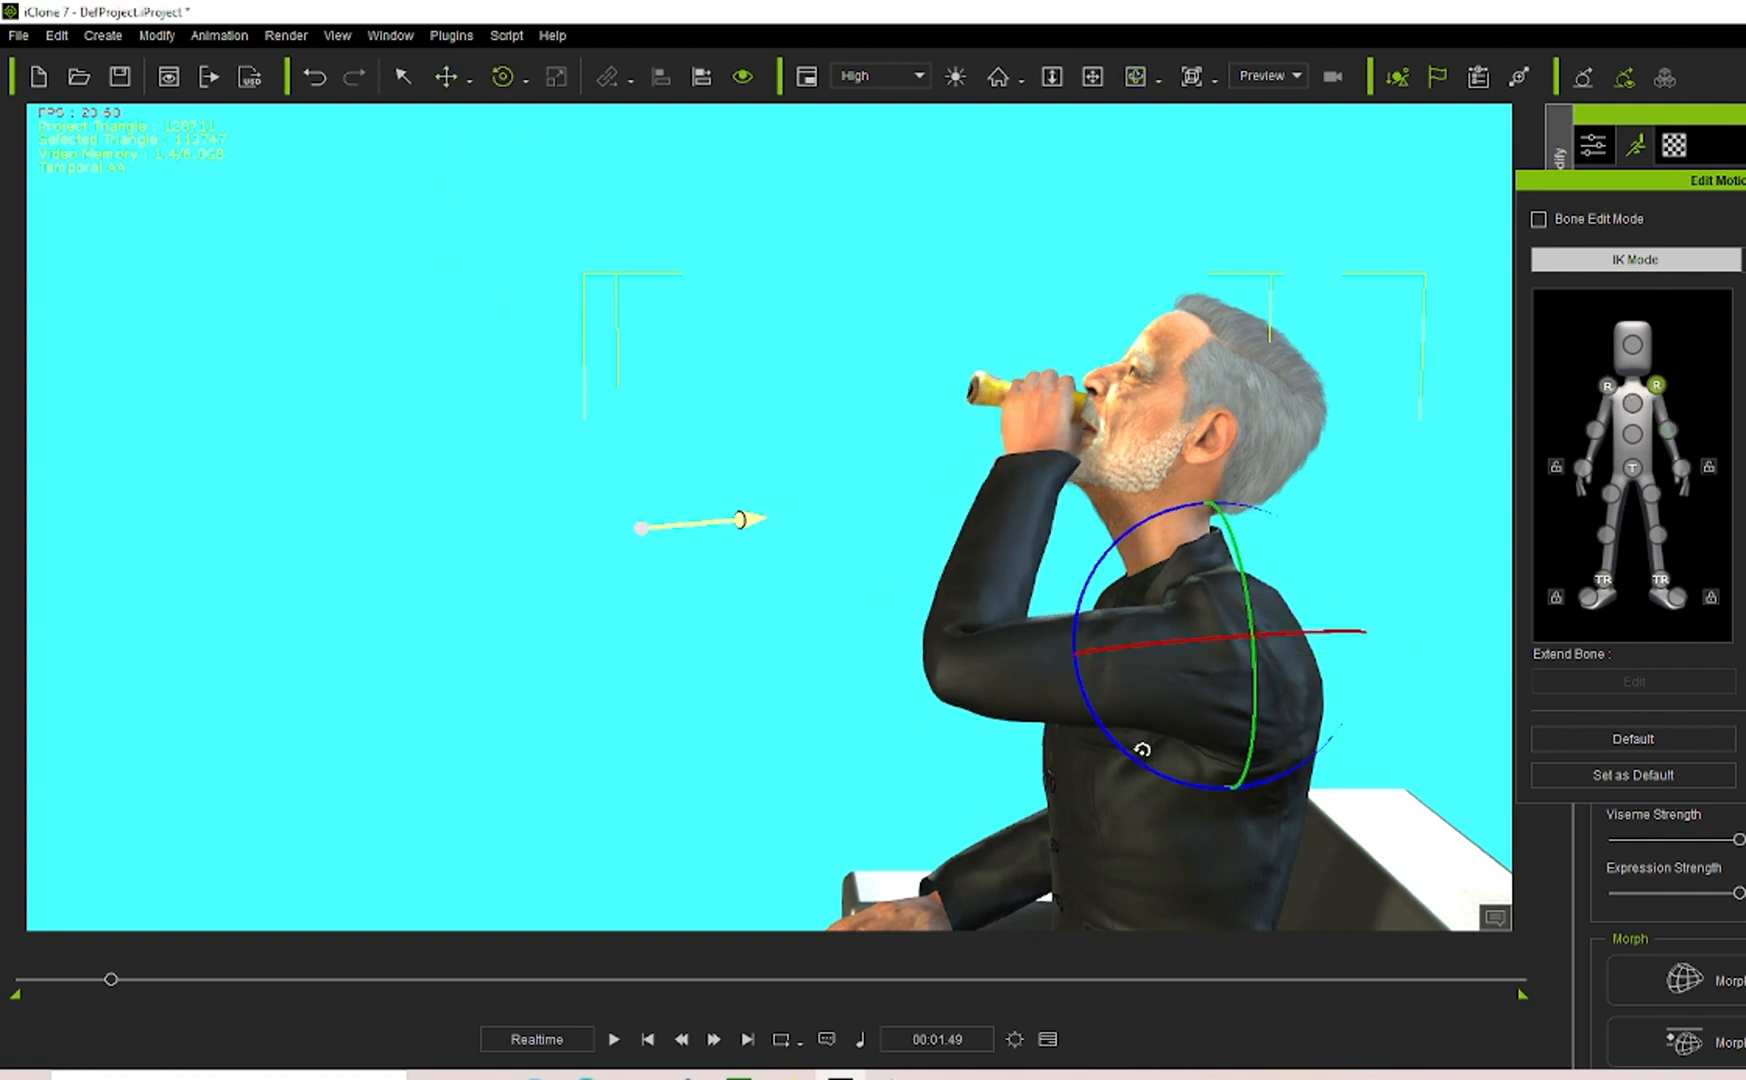
pyautogui.moveTo(1103, 569); pyautogui.dragTo(1096, 567)
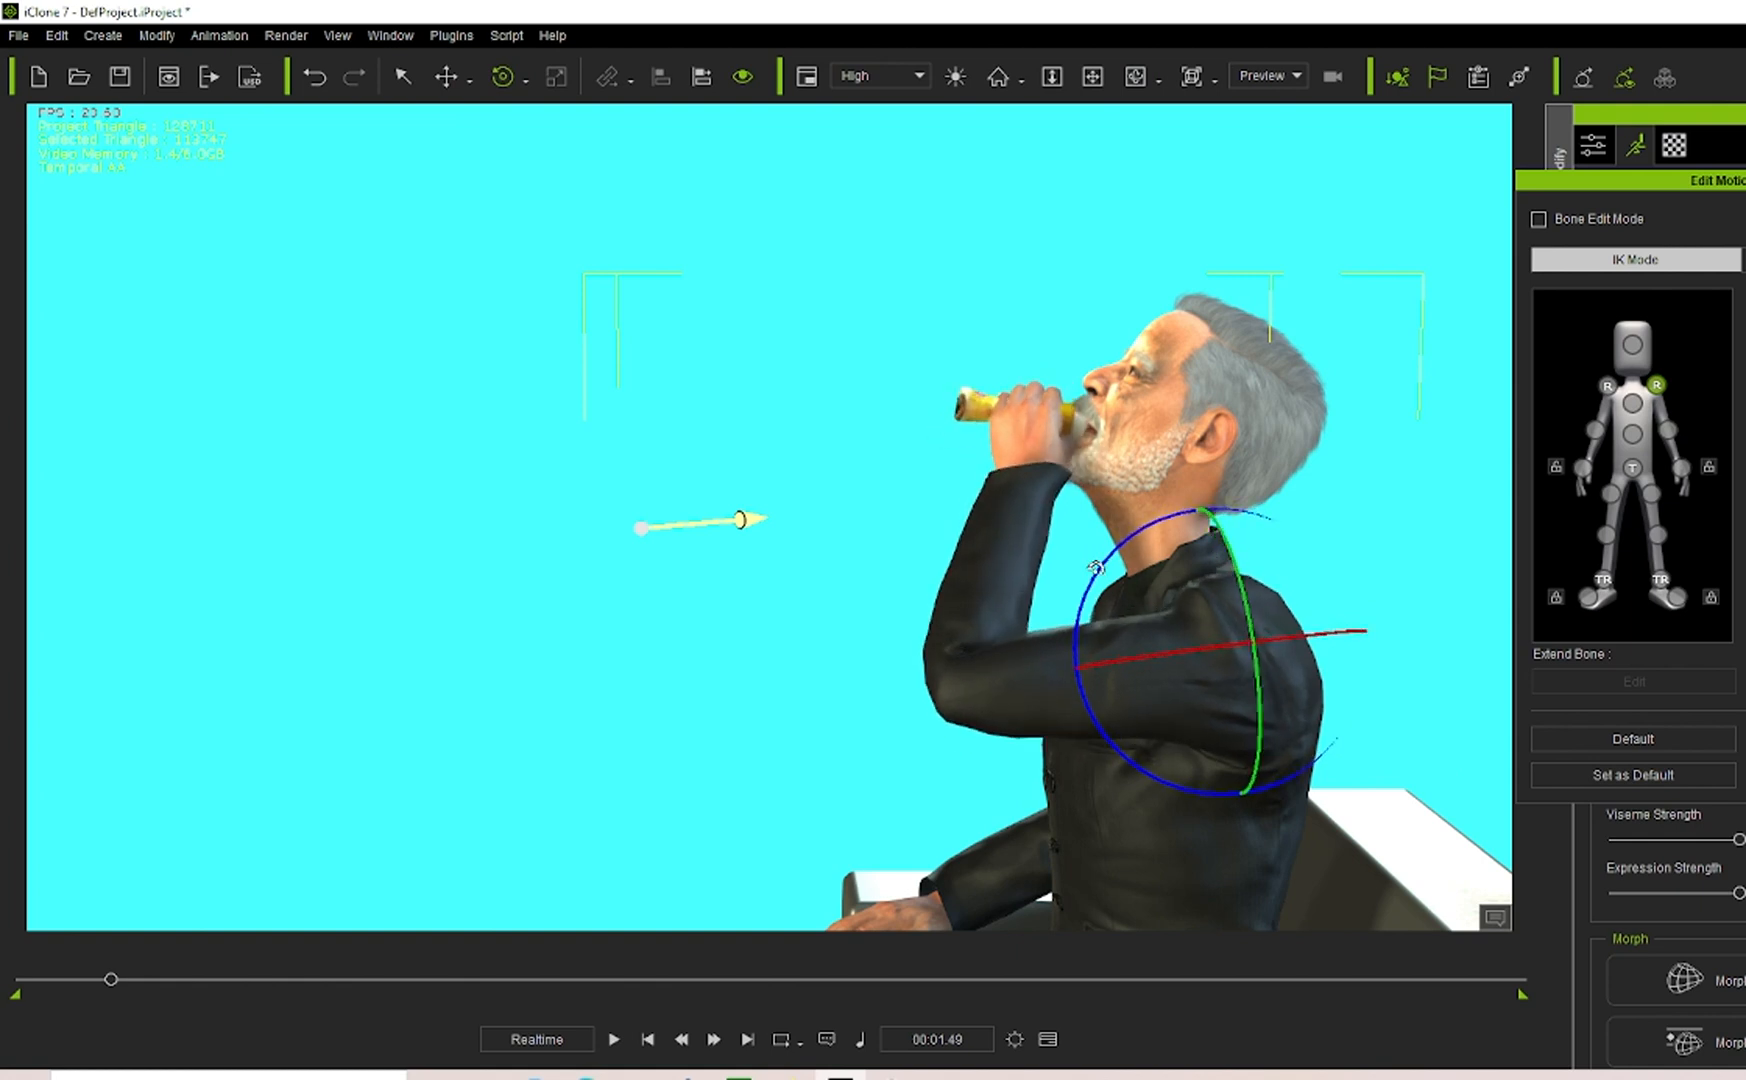
# Rotate the left forearm slightly outward so that the glass rim sits just in front of the man's mouth.
pyautogui.click(1668, 430)
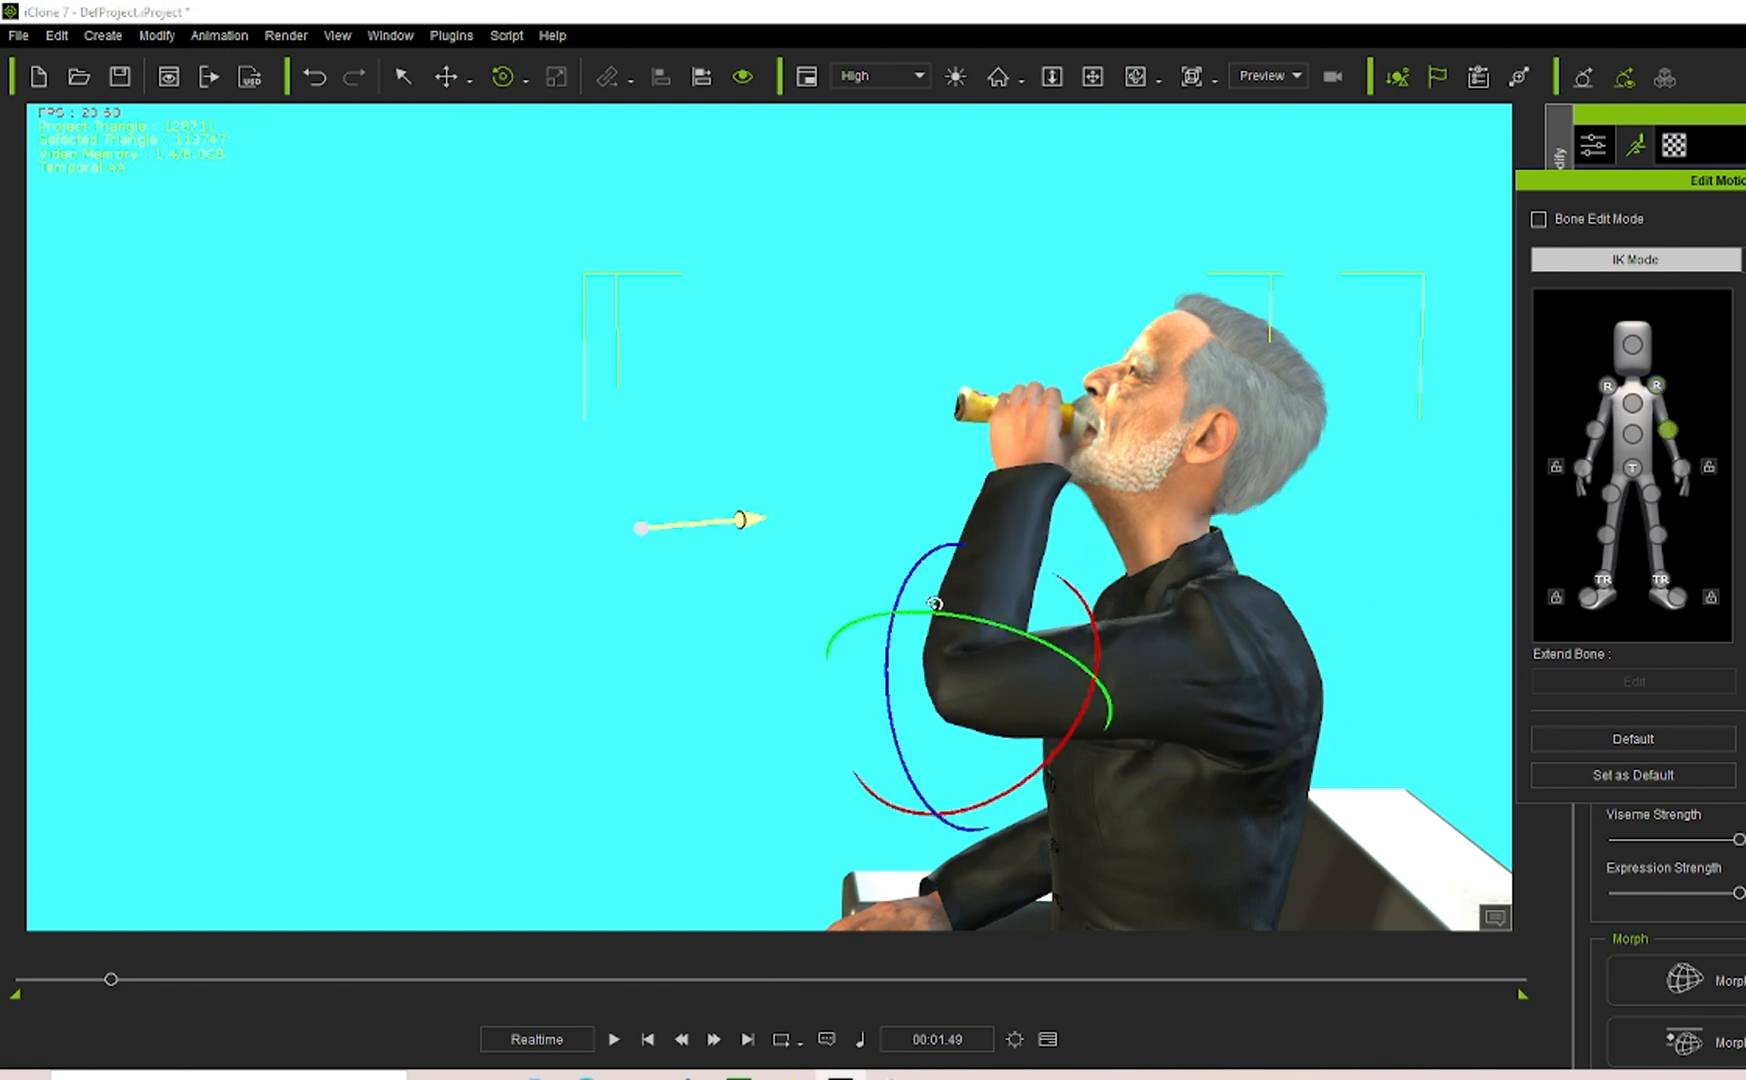
pyautogui.moveTo(934, 604); pyautogui.dragTo(922, 574)
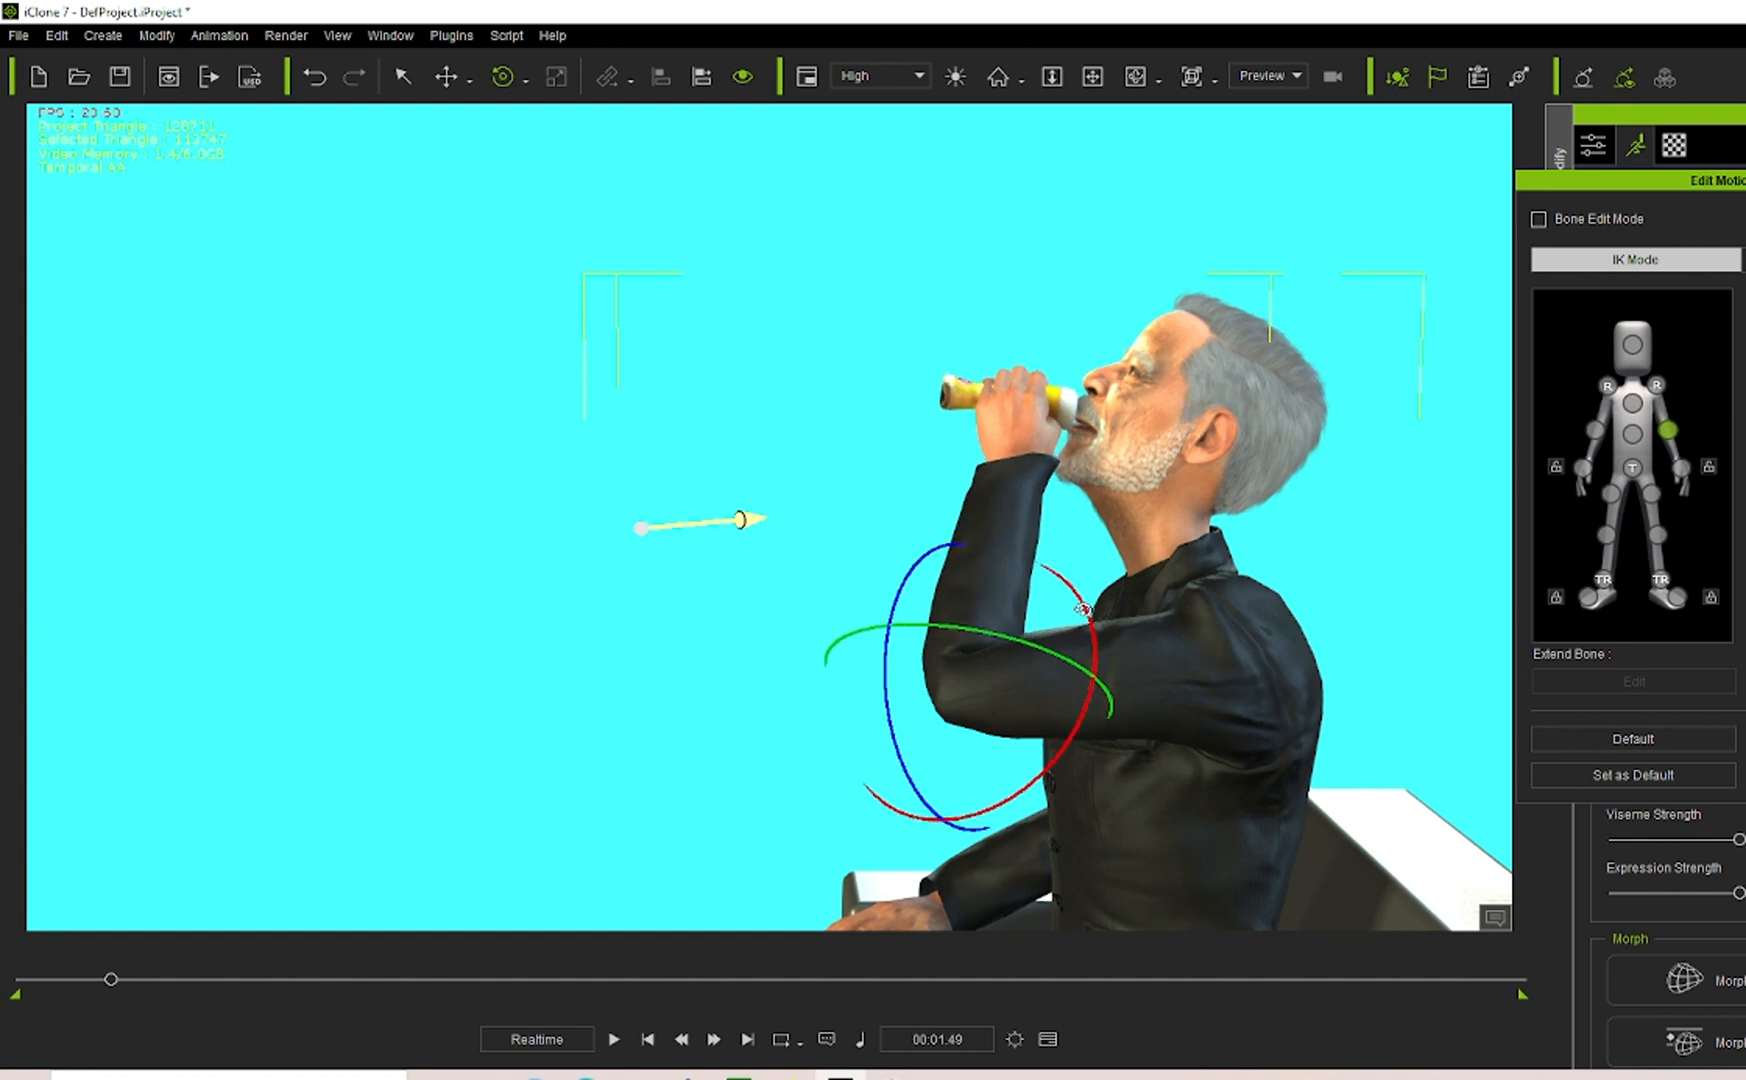
pyautogui.moveTo(1083, 607)
pyautogui.mouseDown()
pyautogui.moveTo(1081, 625)
pyautogui.moveTo(1092, 591)
pyautogui.mouseUp()
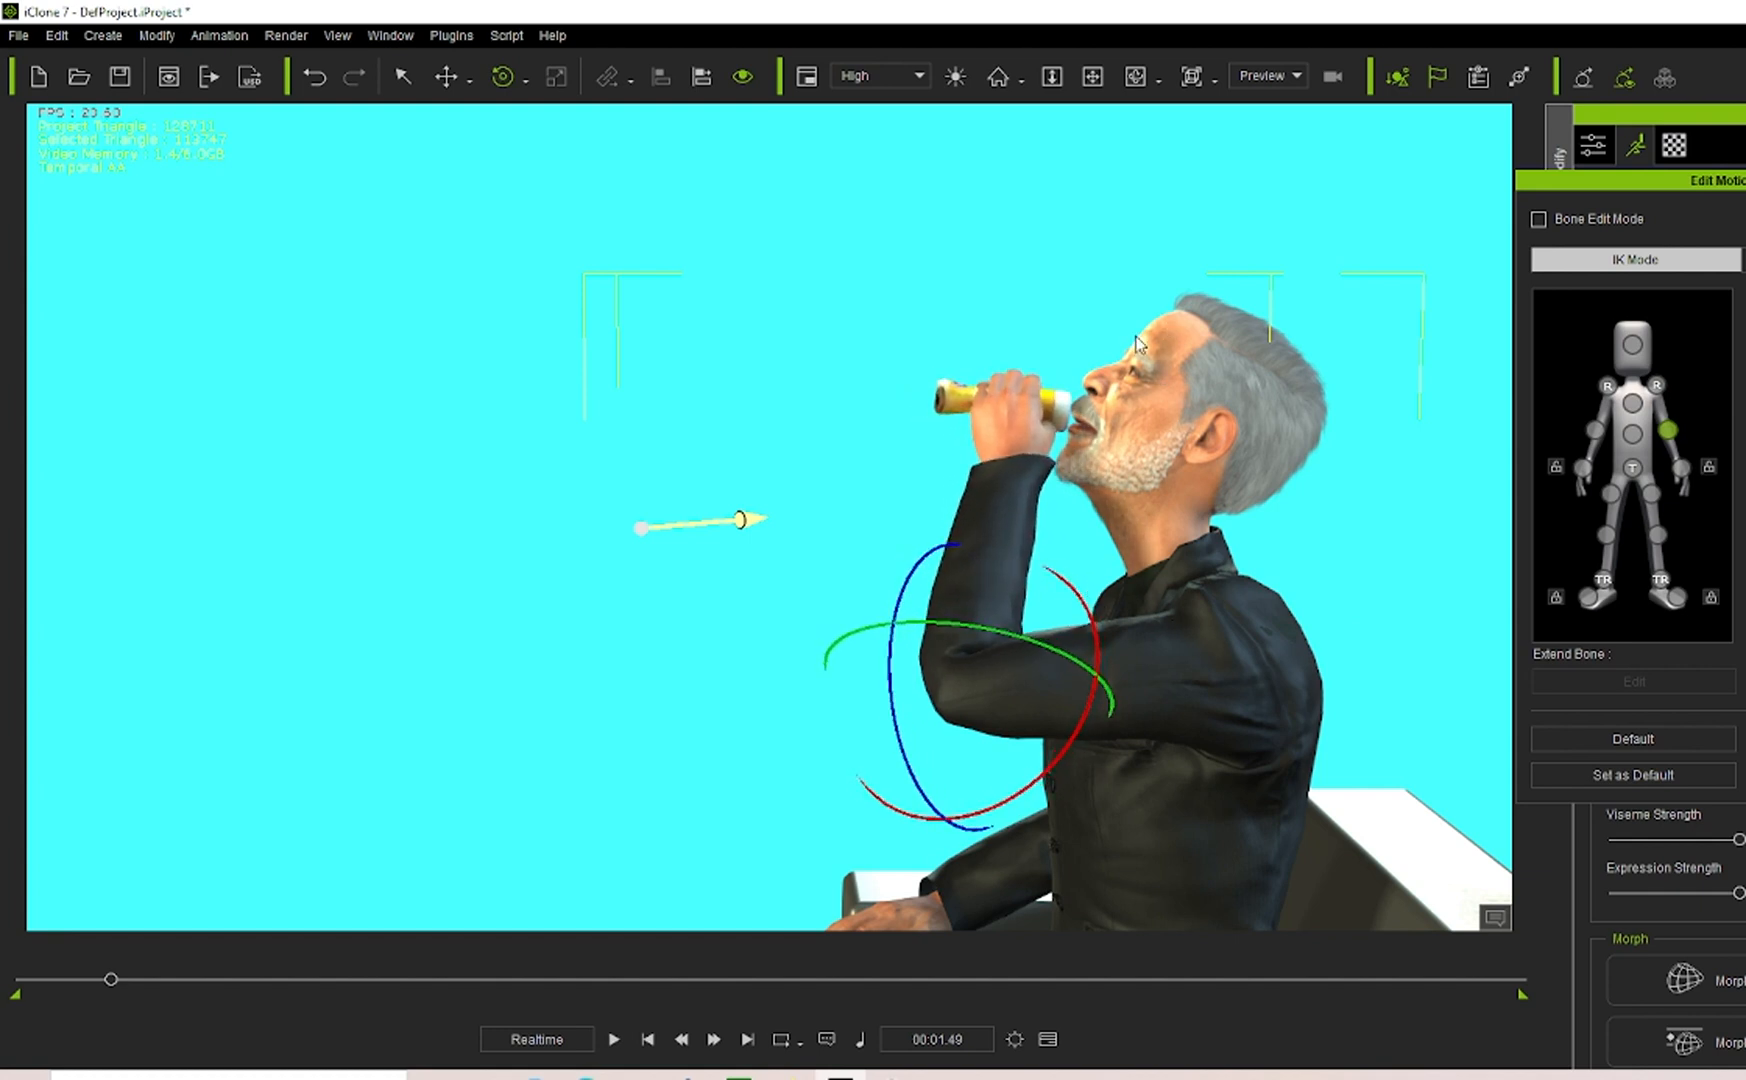
# Rotate the joints of the left hand's fingers around the glass, working from an angled front close-up.
pyautogui.click(1135, 77)
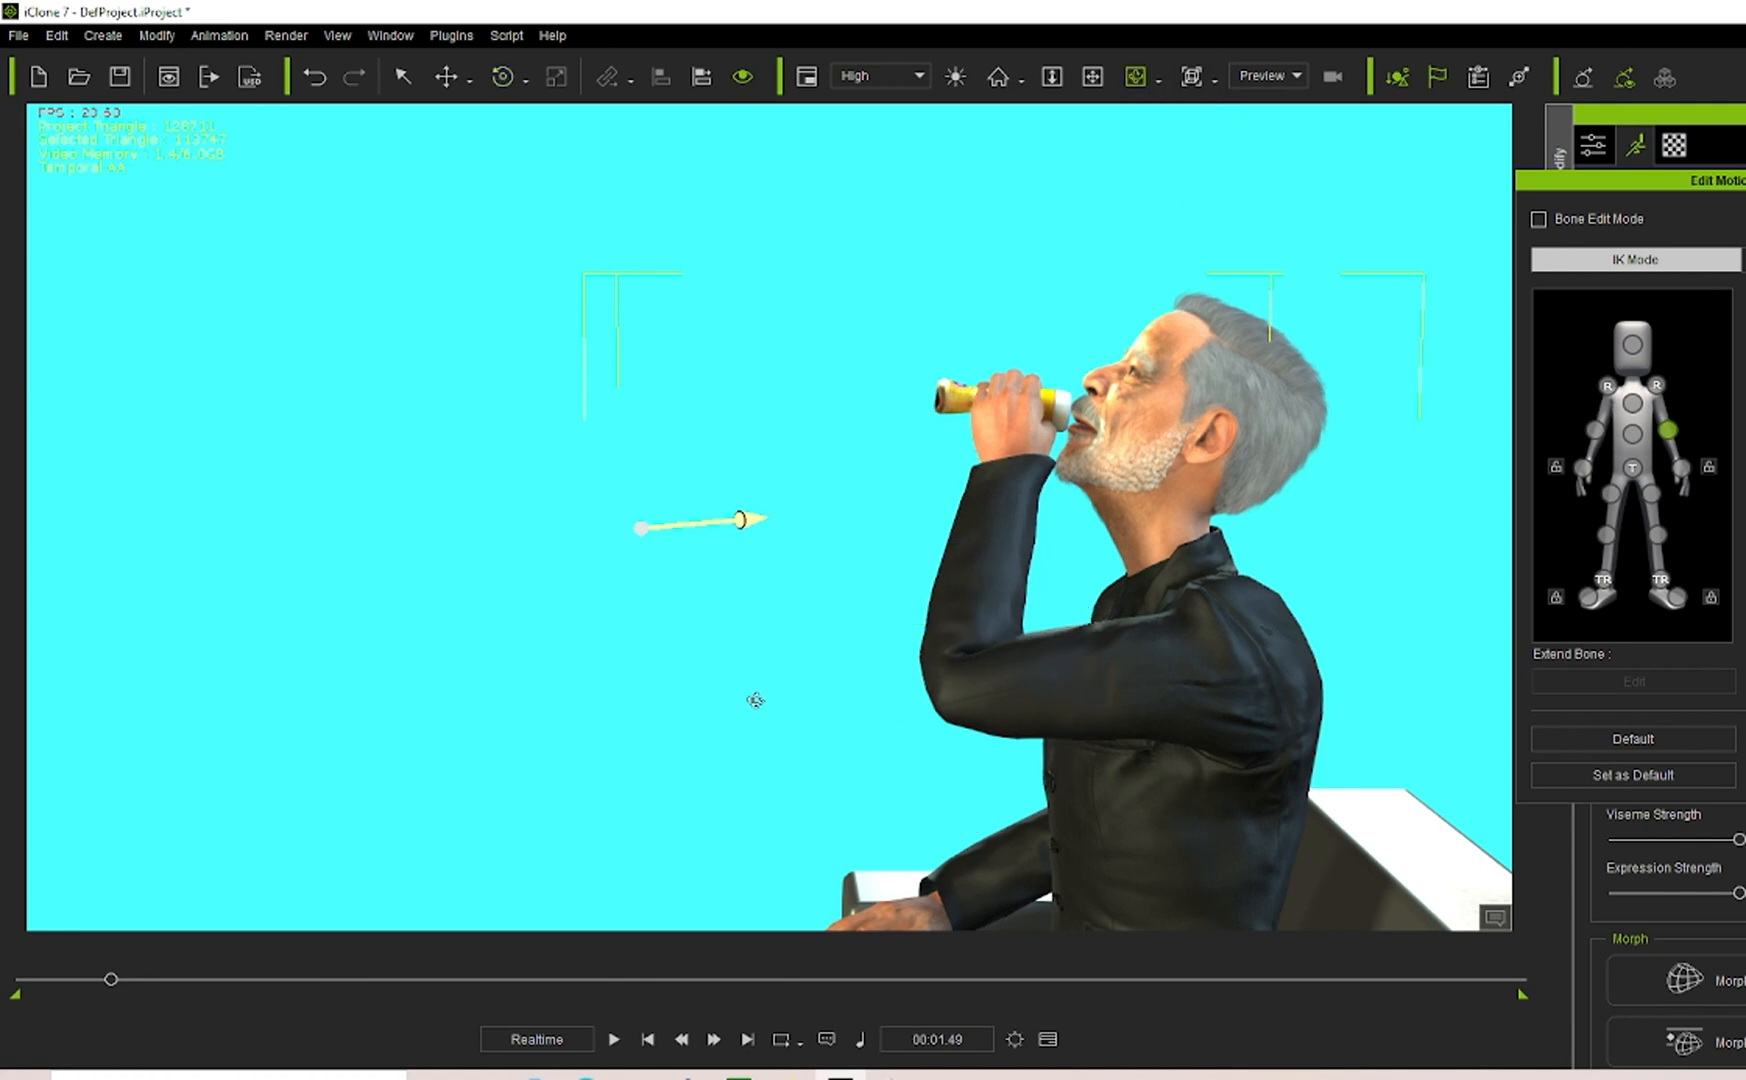
pyautogui.moveTo(1726, 630); pyautogui.dragTo(1048, 692)
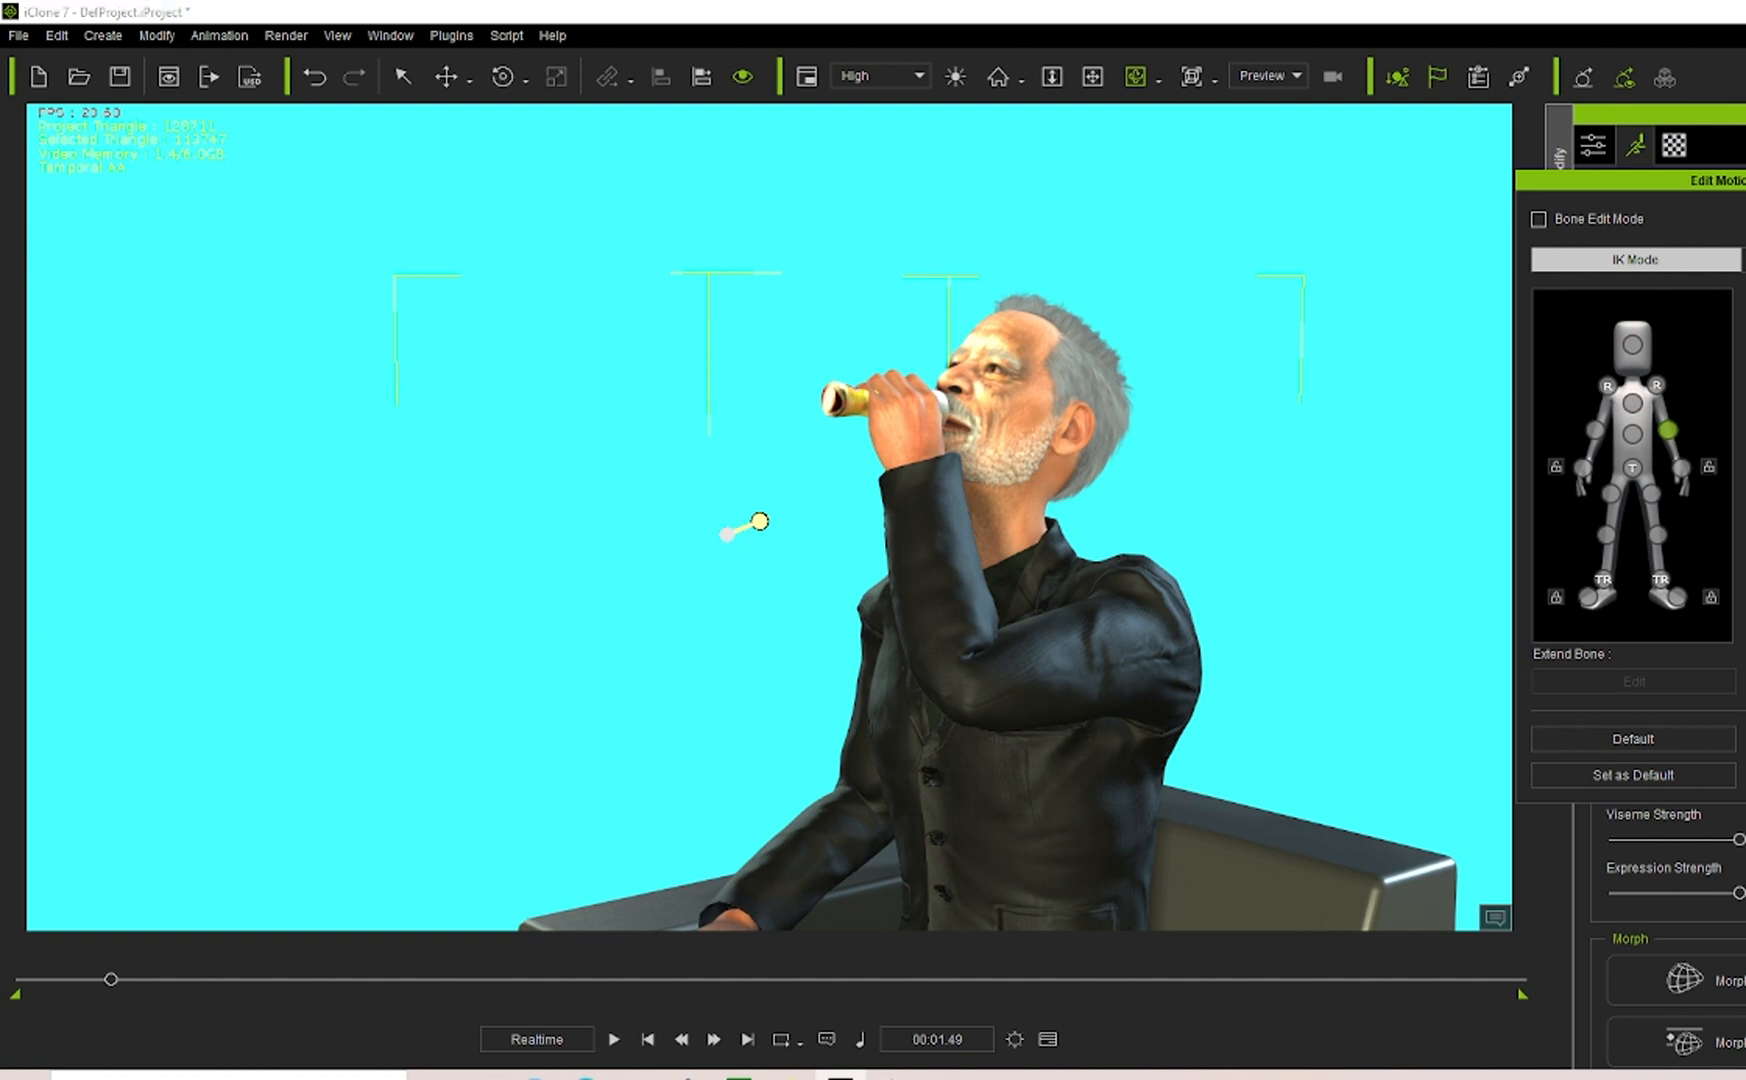
pyautogui.click(876, 392)
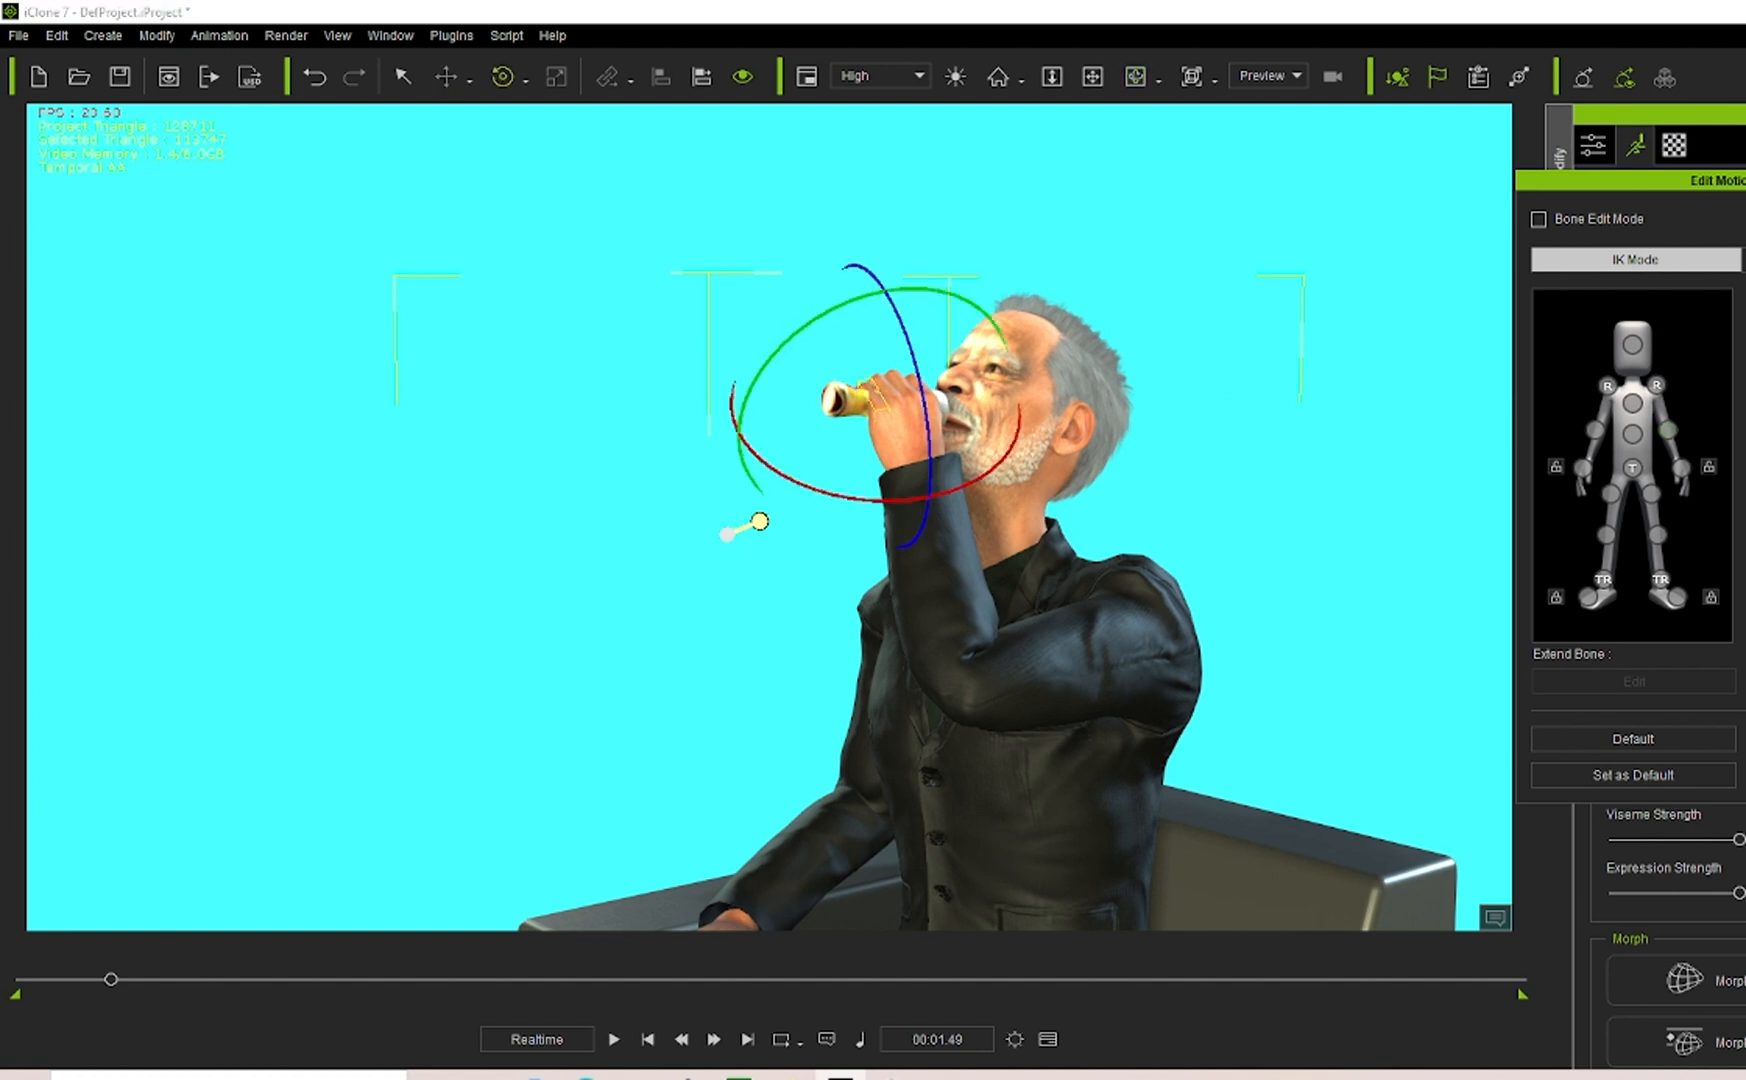
pyautogui.moveTo(903, 353); pyautogui.dragTo(927, 361)
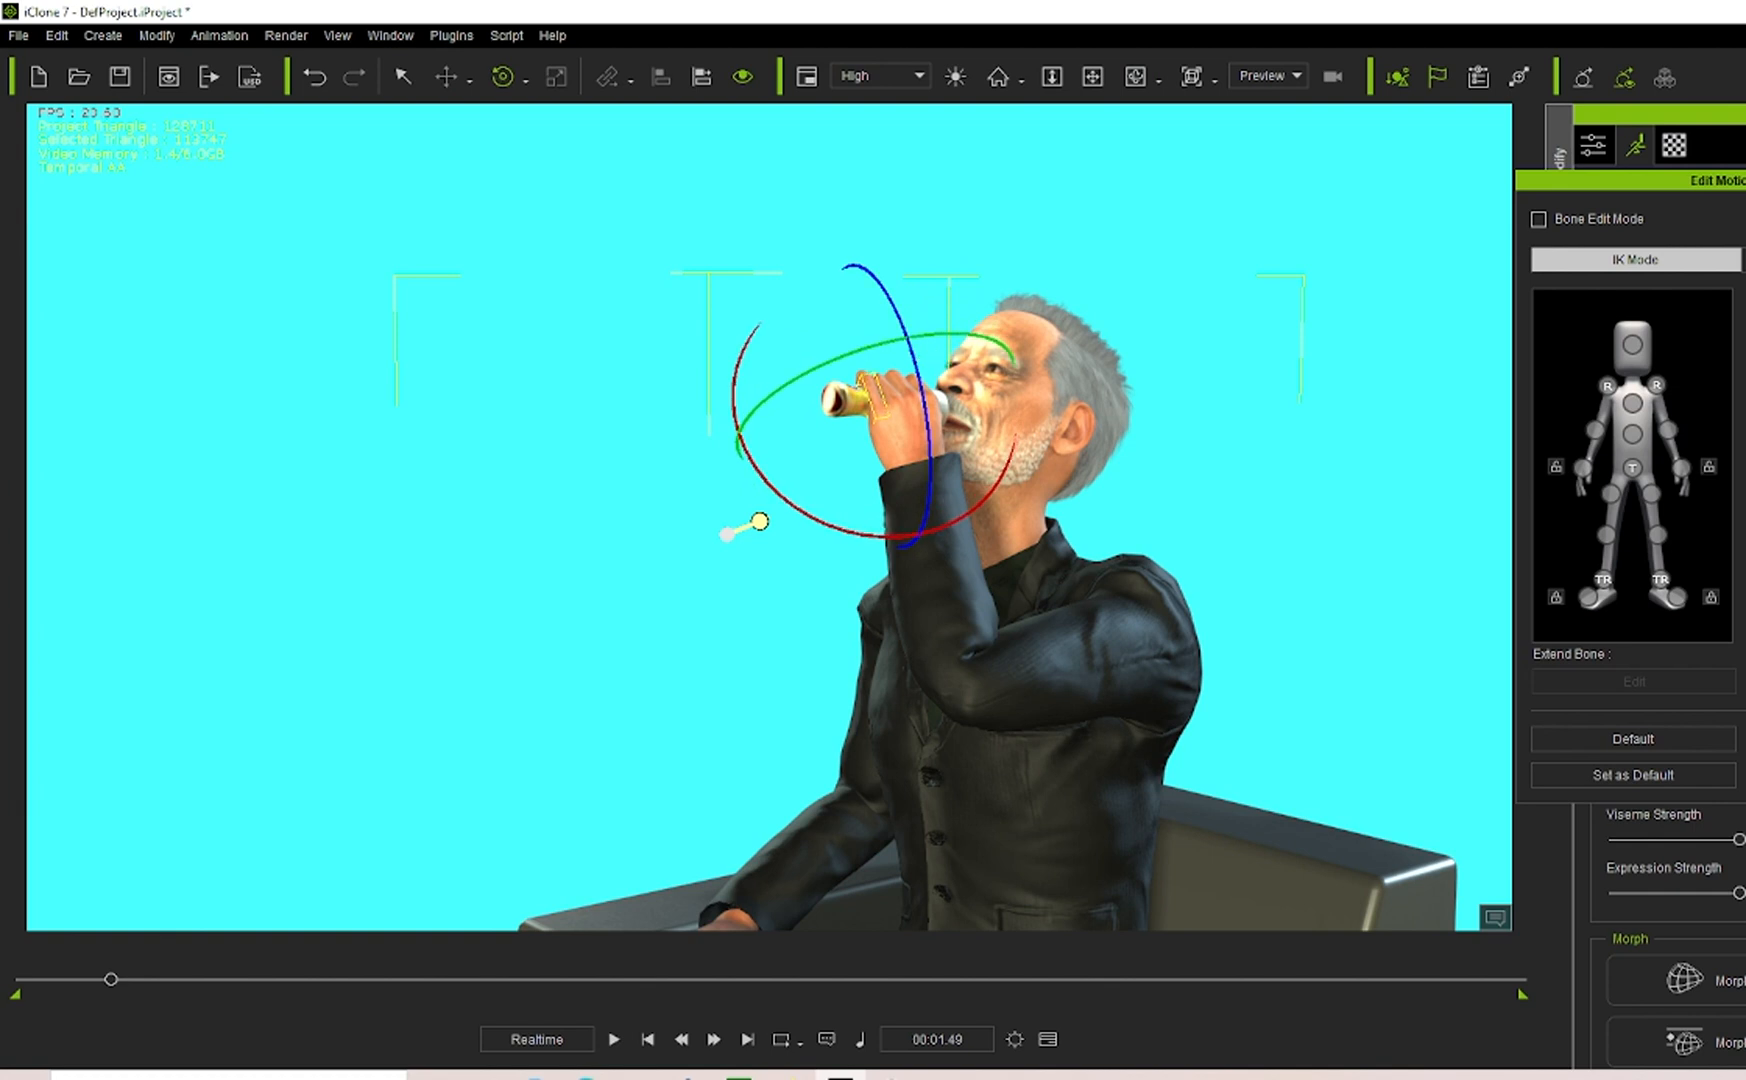
pyautogui.click(864, 379)
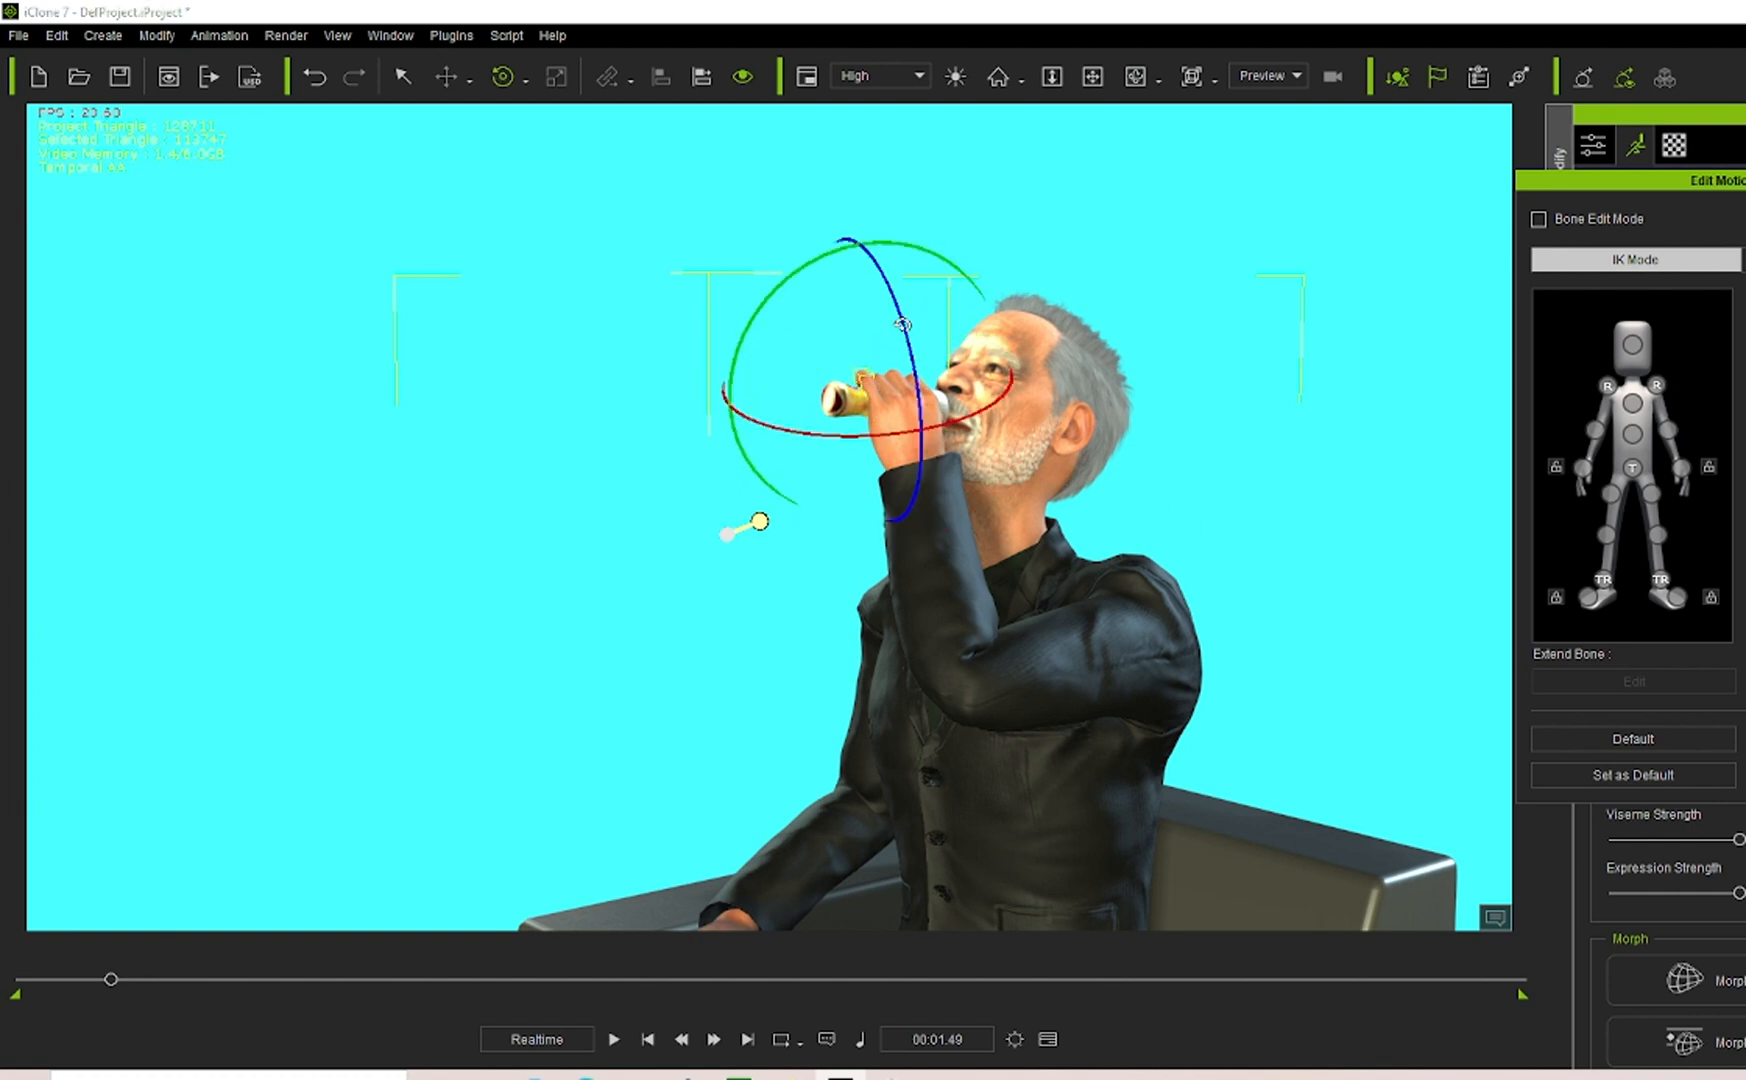
pyautogui.moveTo(903, 324); pyautogui.dragTo(912, 360)
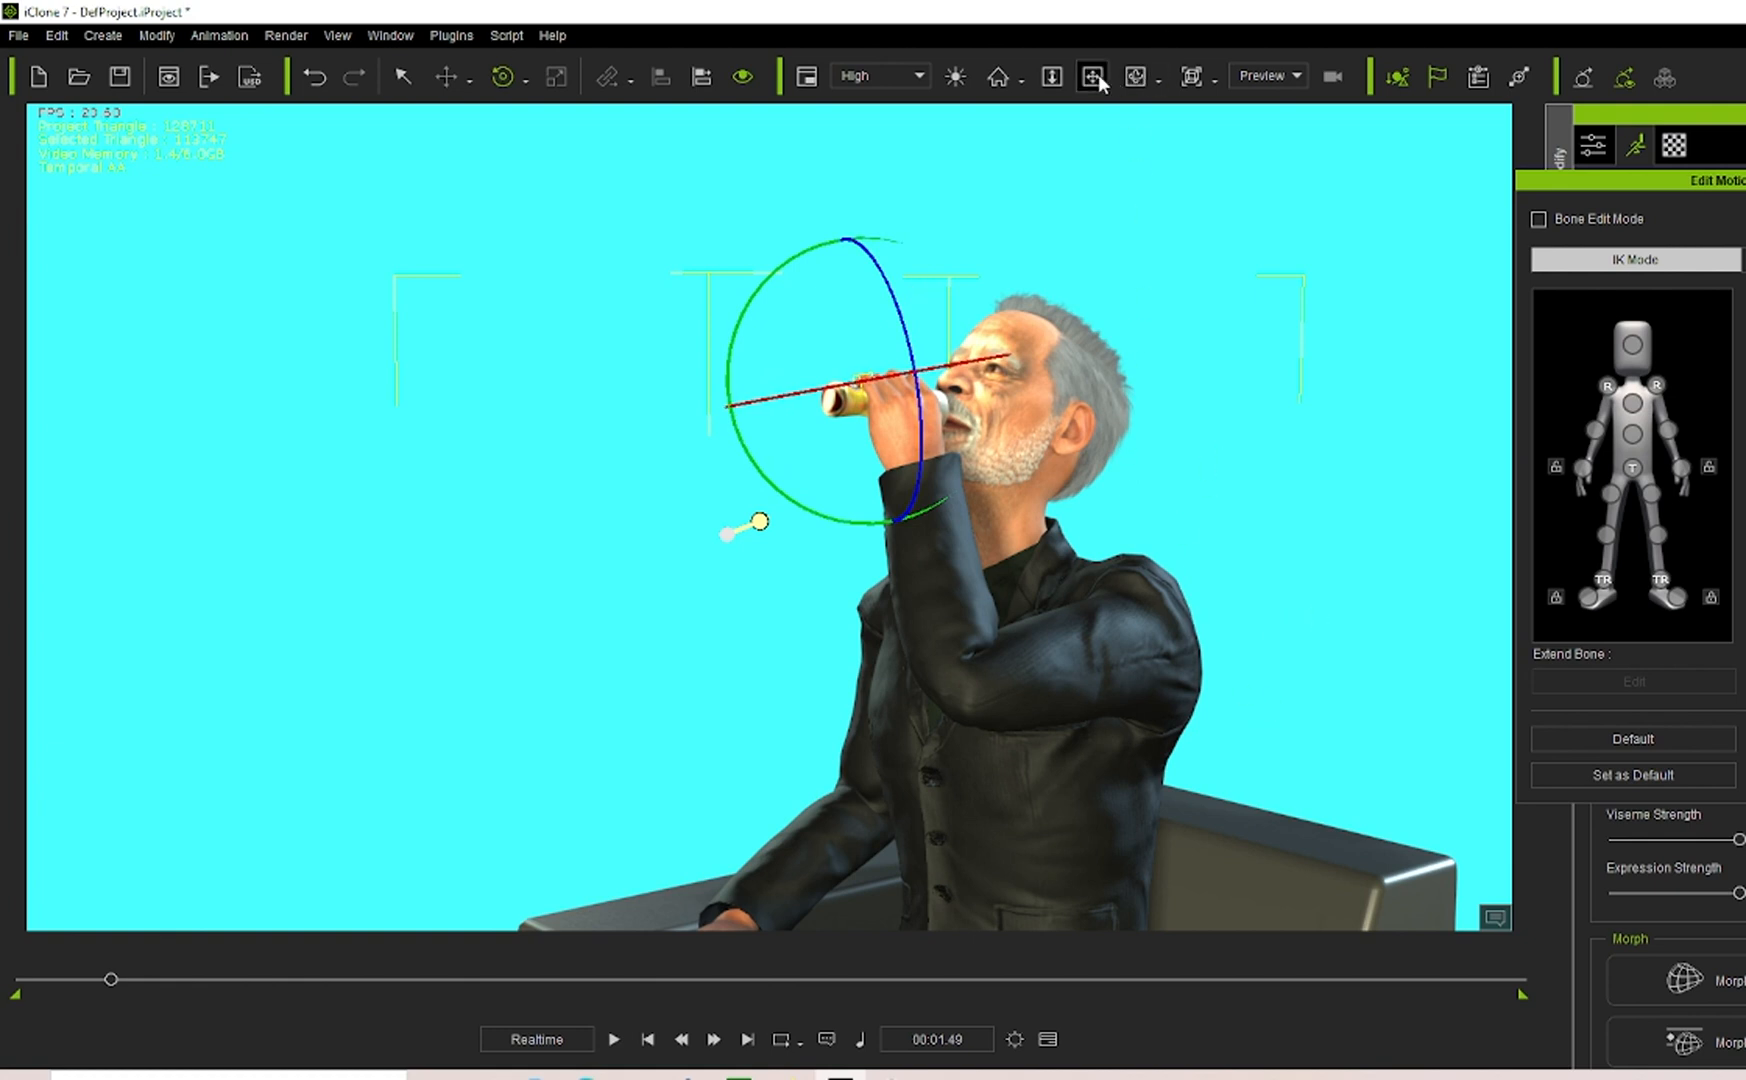
# Examine the drinking pose from the side and front, and review the motion up to frame 110 with the Timeline open.
pyautogui.click(1053, 77)
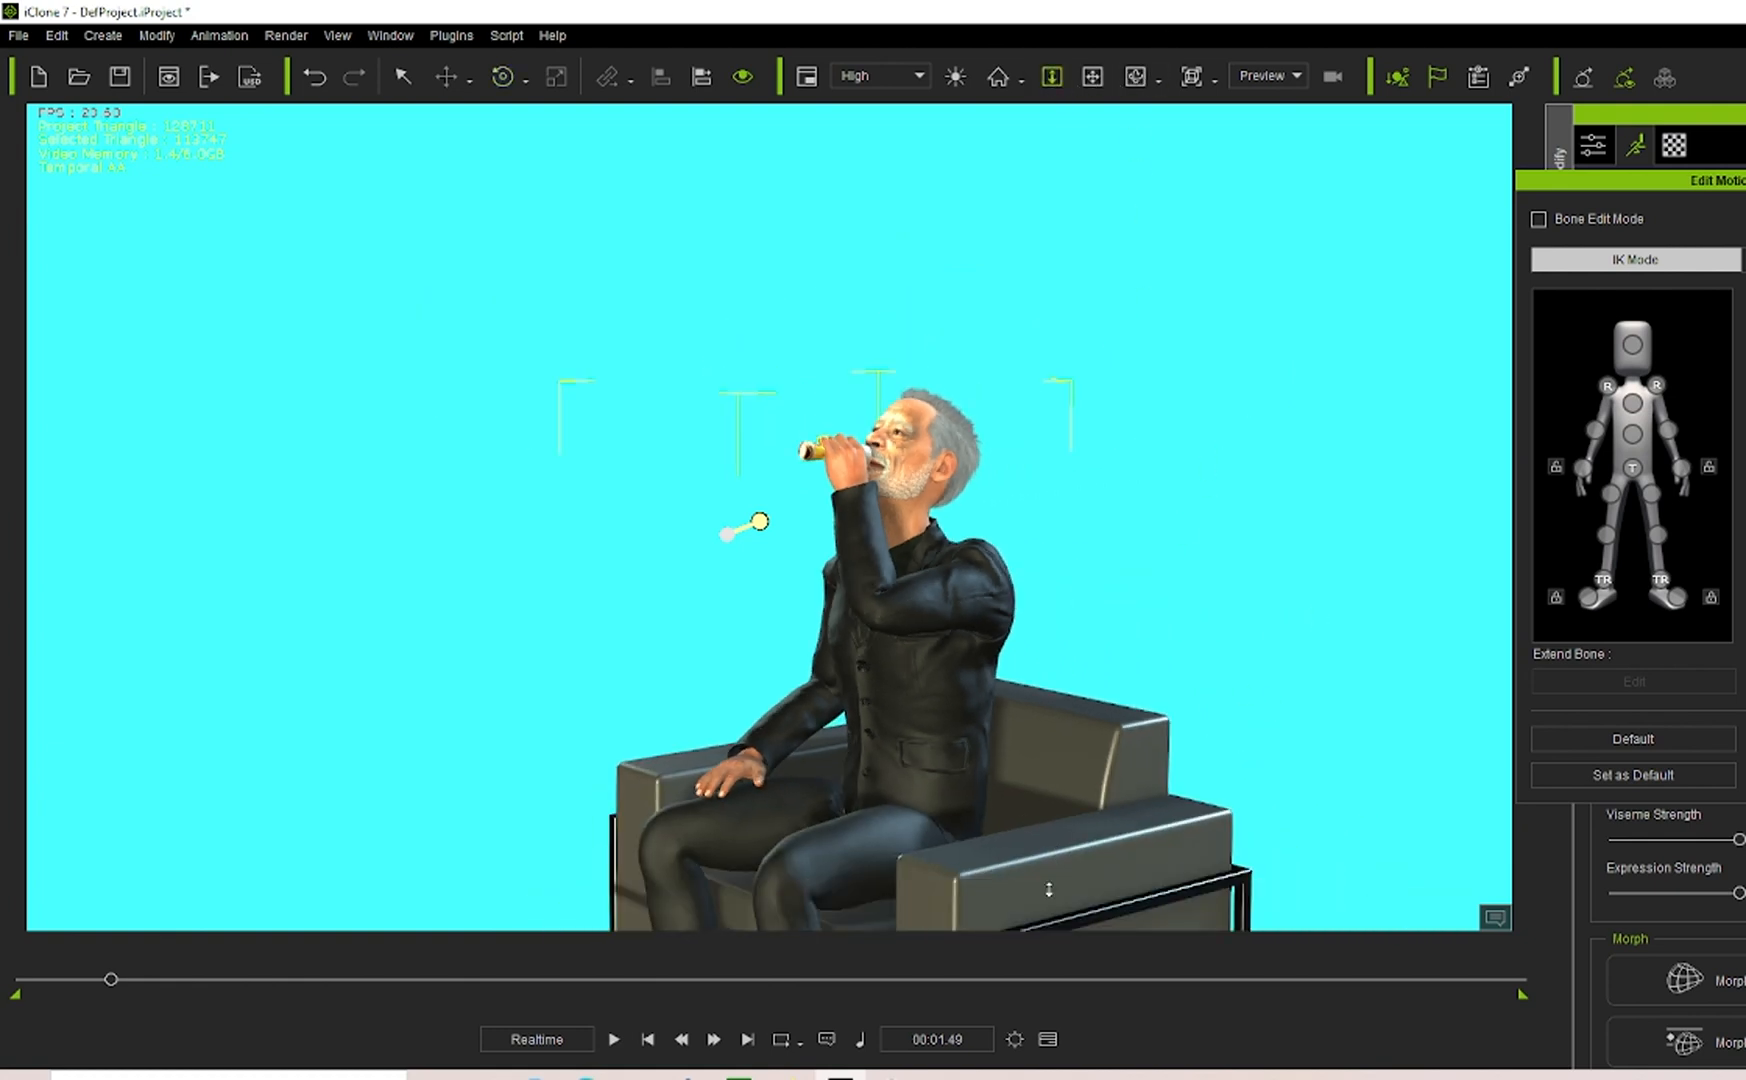
pyautogui.click(1136, 77)
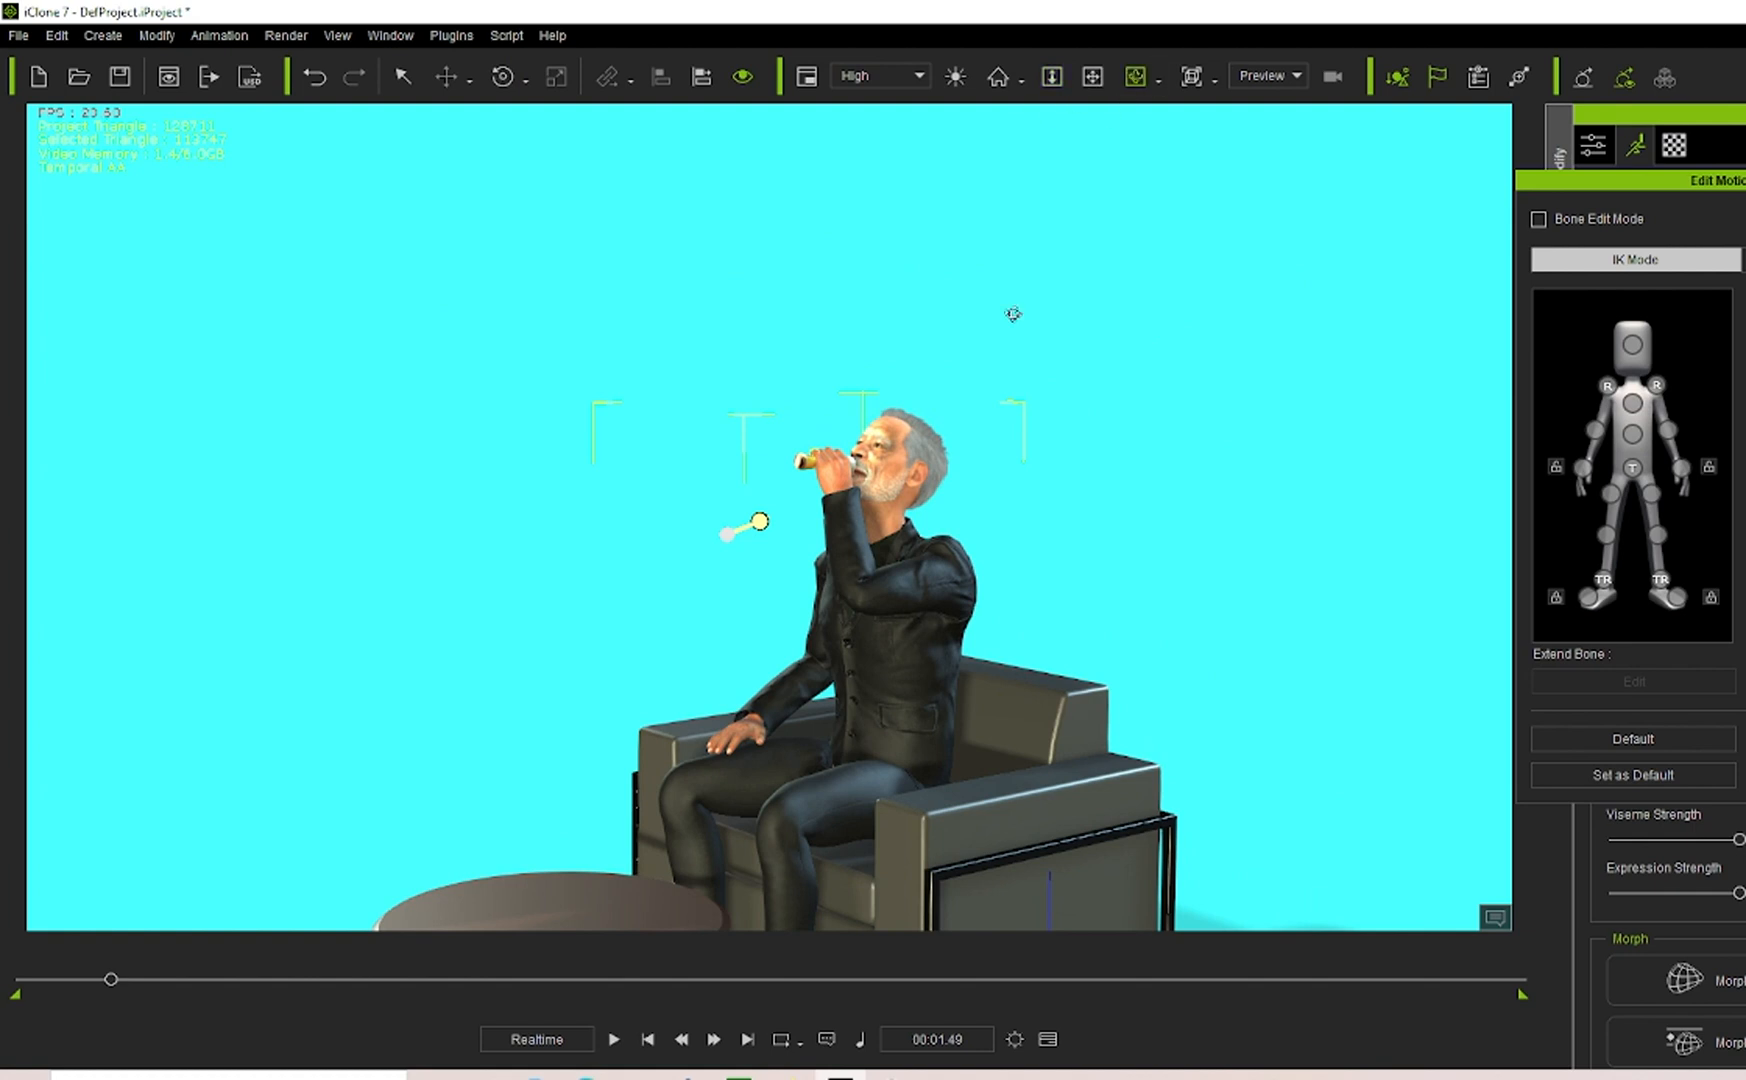
pyautogui.moveTo(1406, 741); pyautogui.dragTo(213, 663)
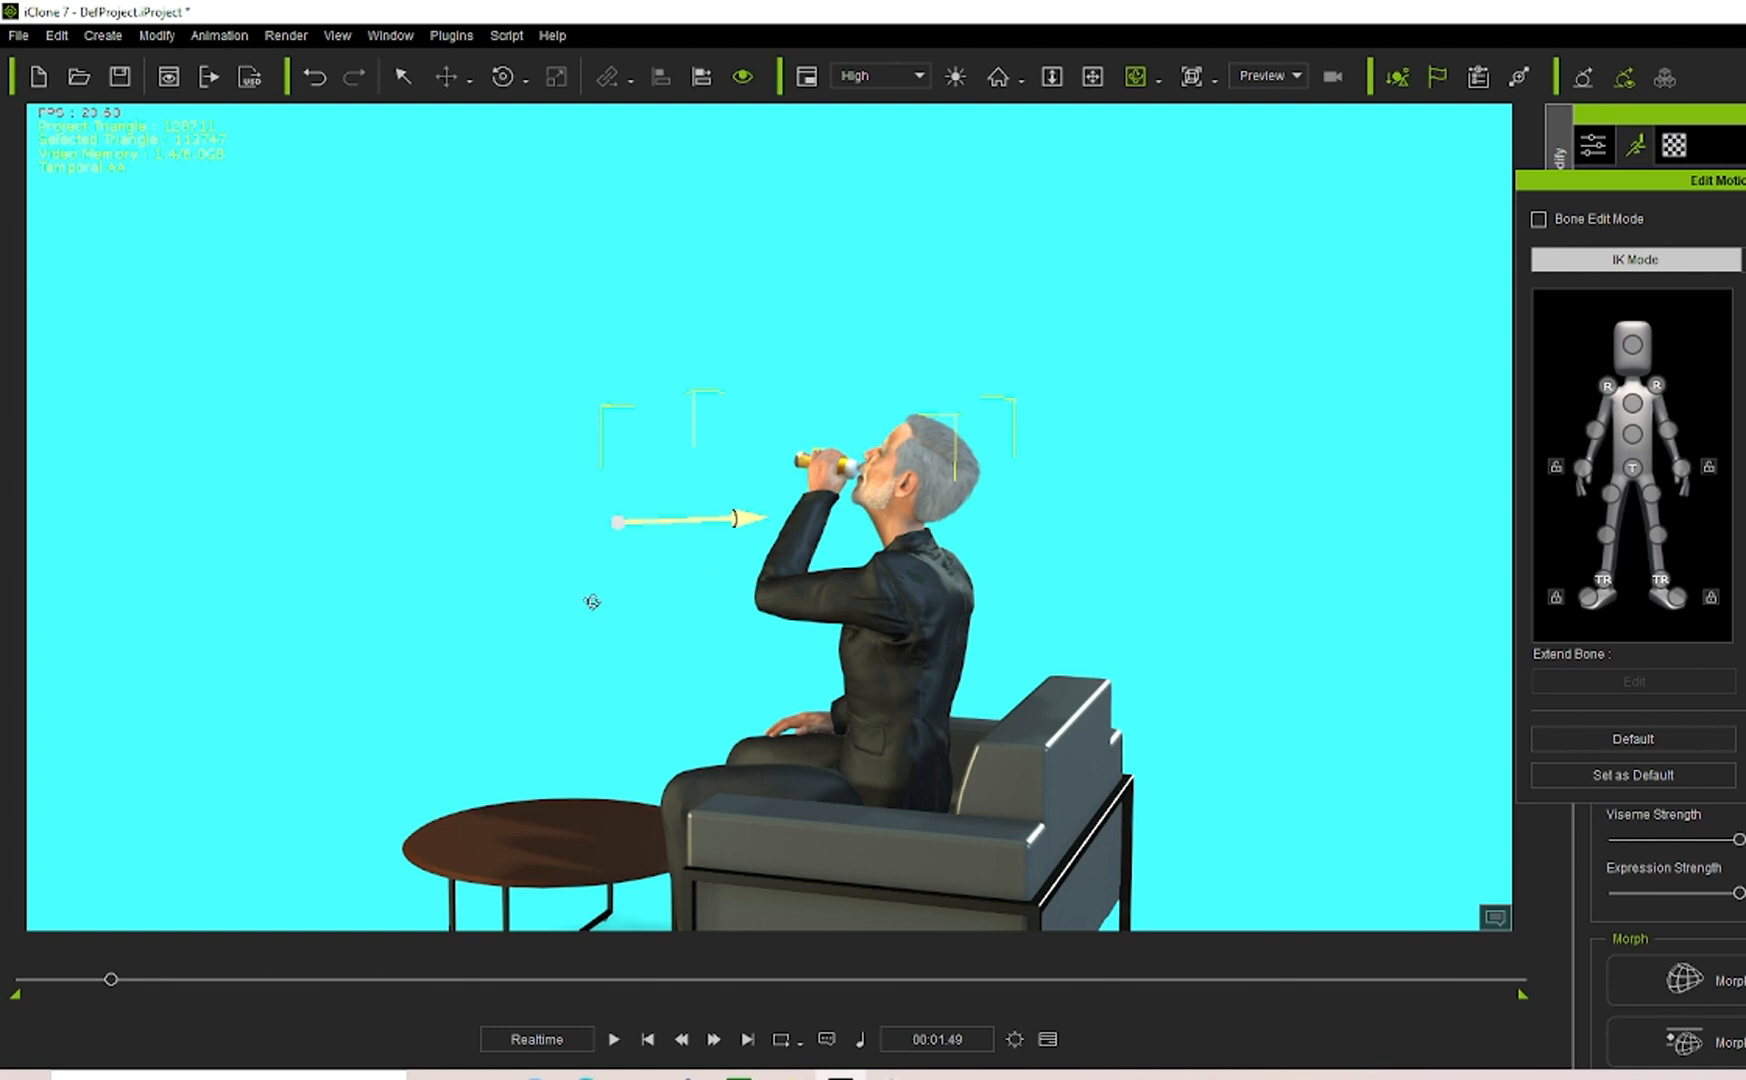
pyautogui.moveTo(592, 602); pyautogui.dragTo(1424, 647)
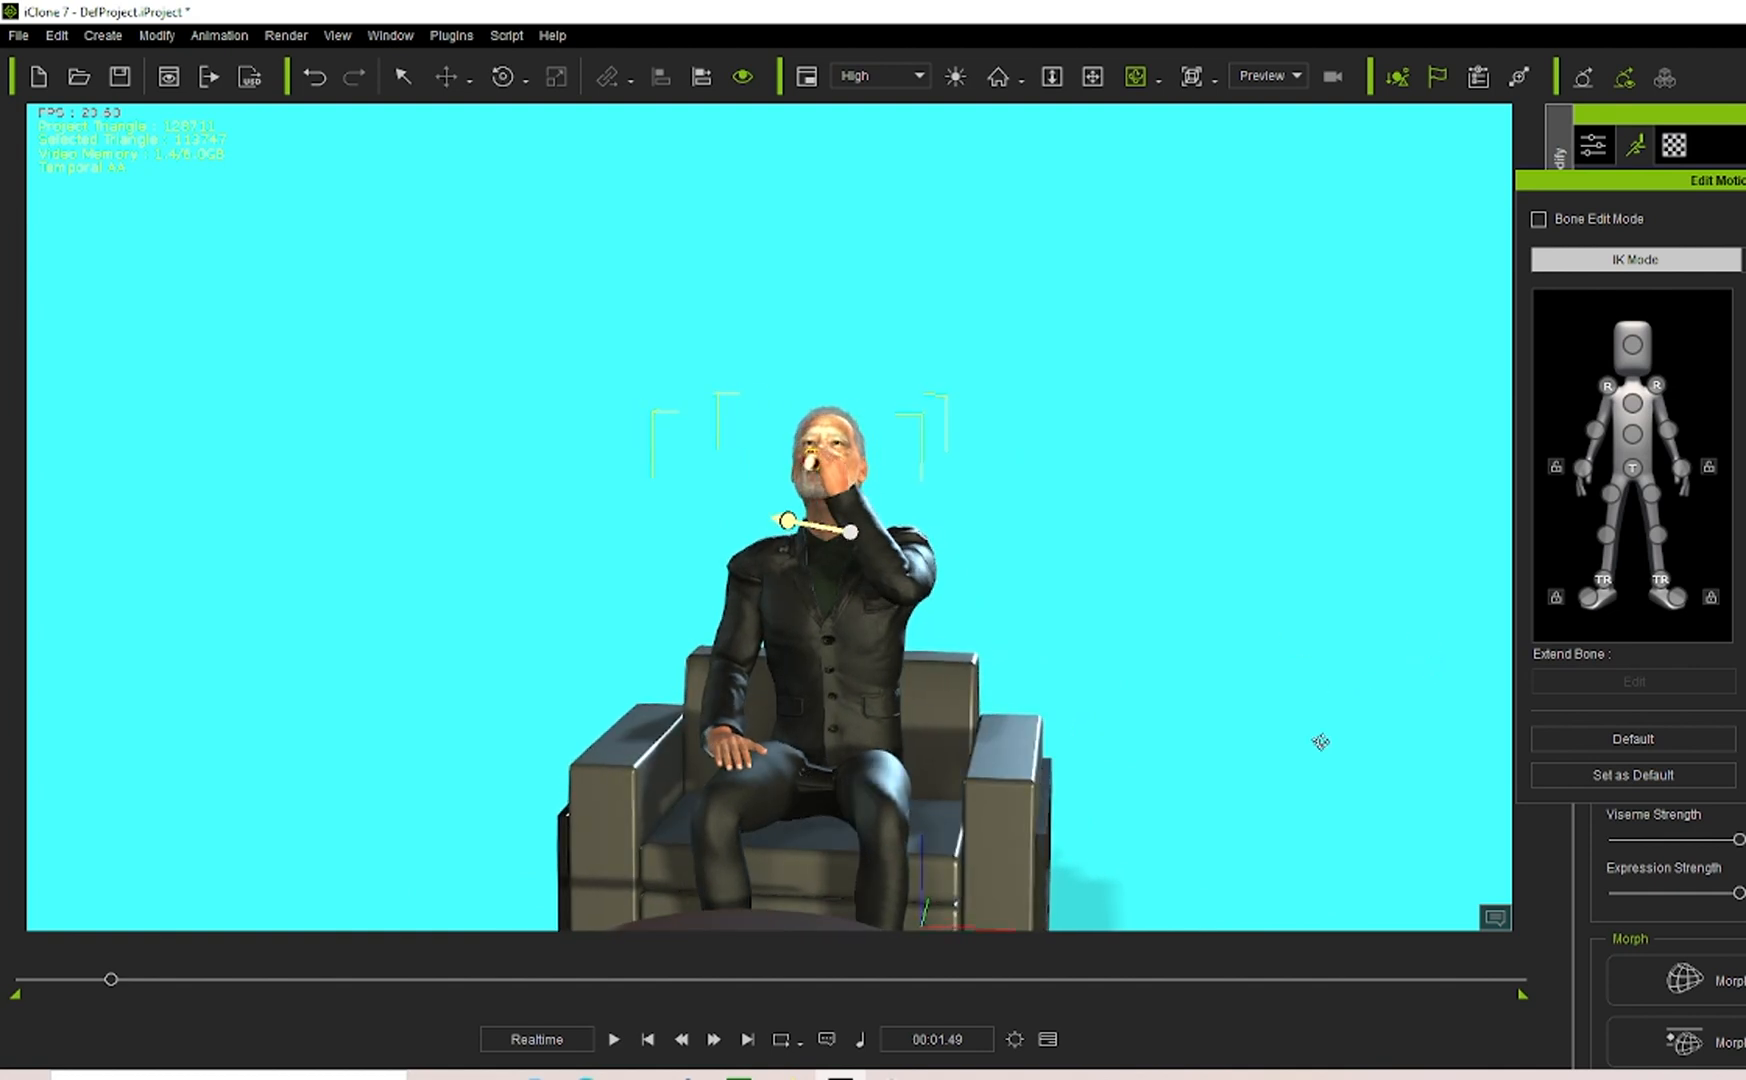
pyautogui.moveTo(1116, 678); pyautogui.dragTo(1063, 781)
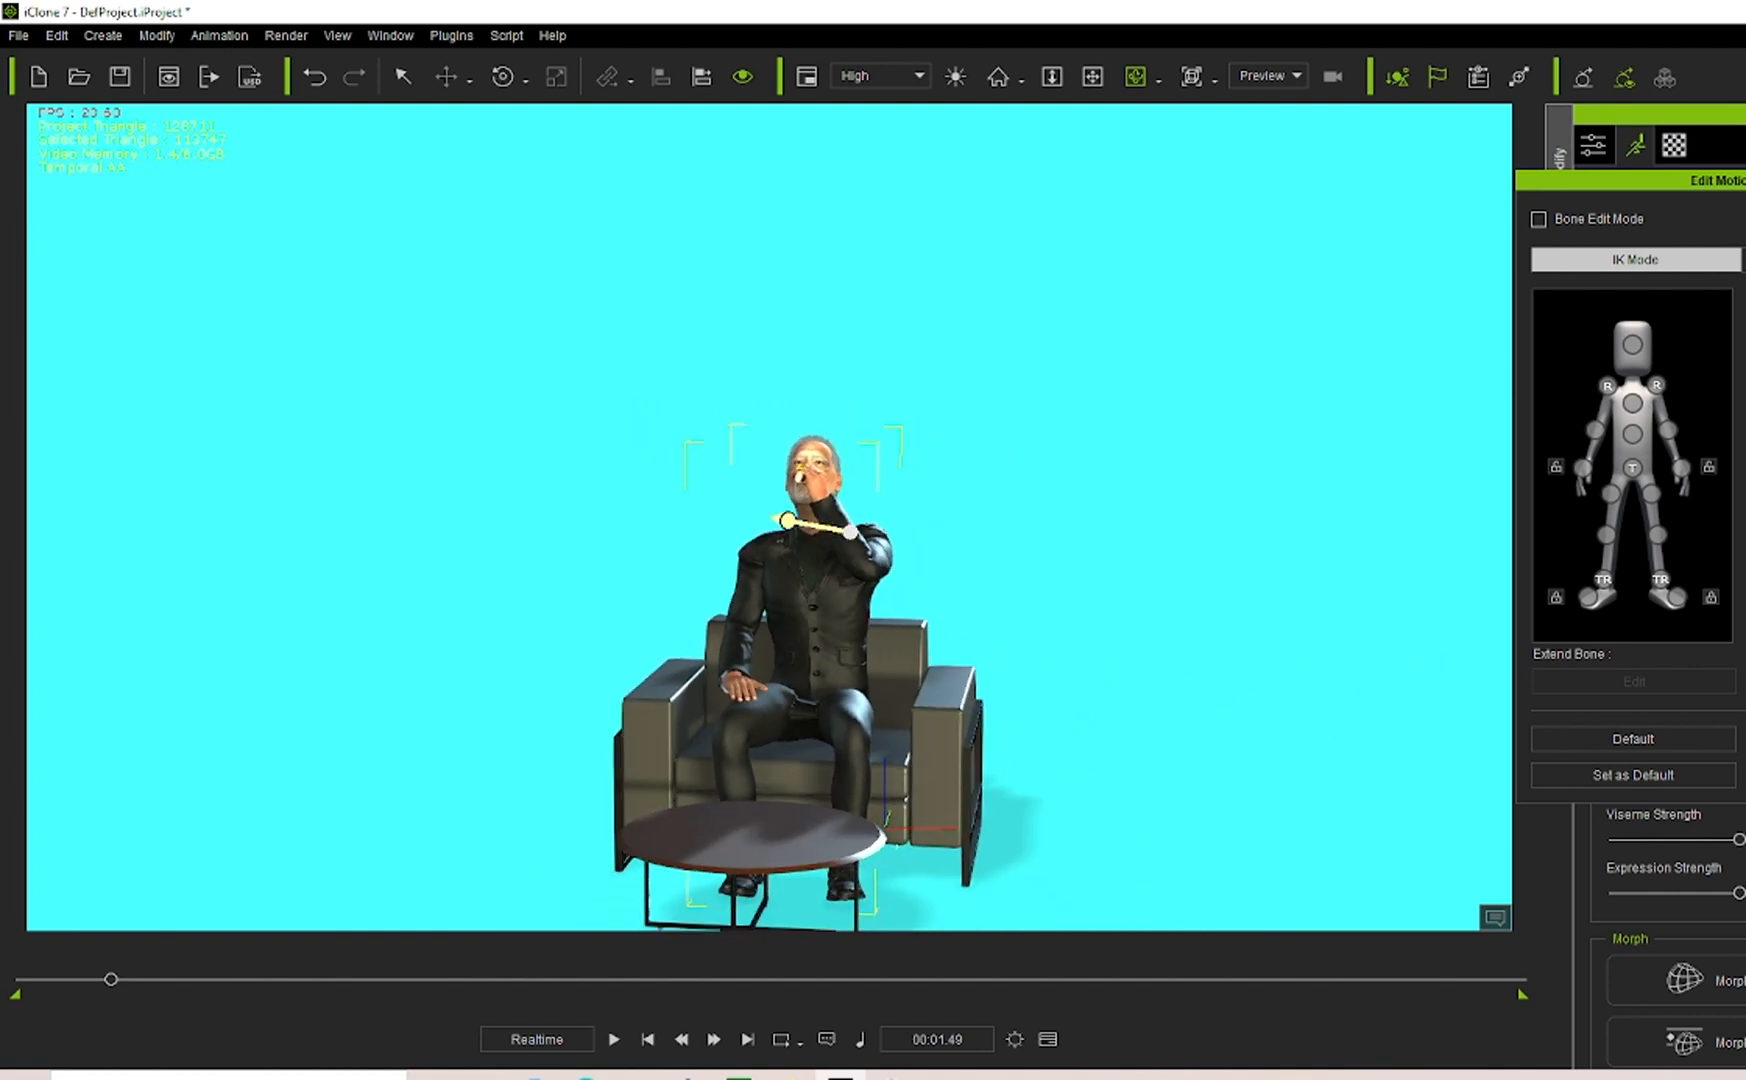
pyautogui.click(1047, 1039)
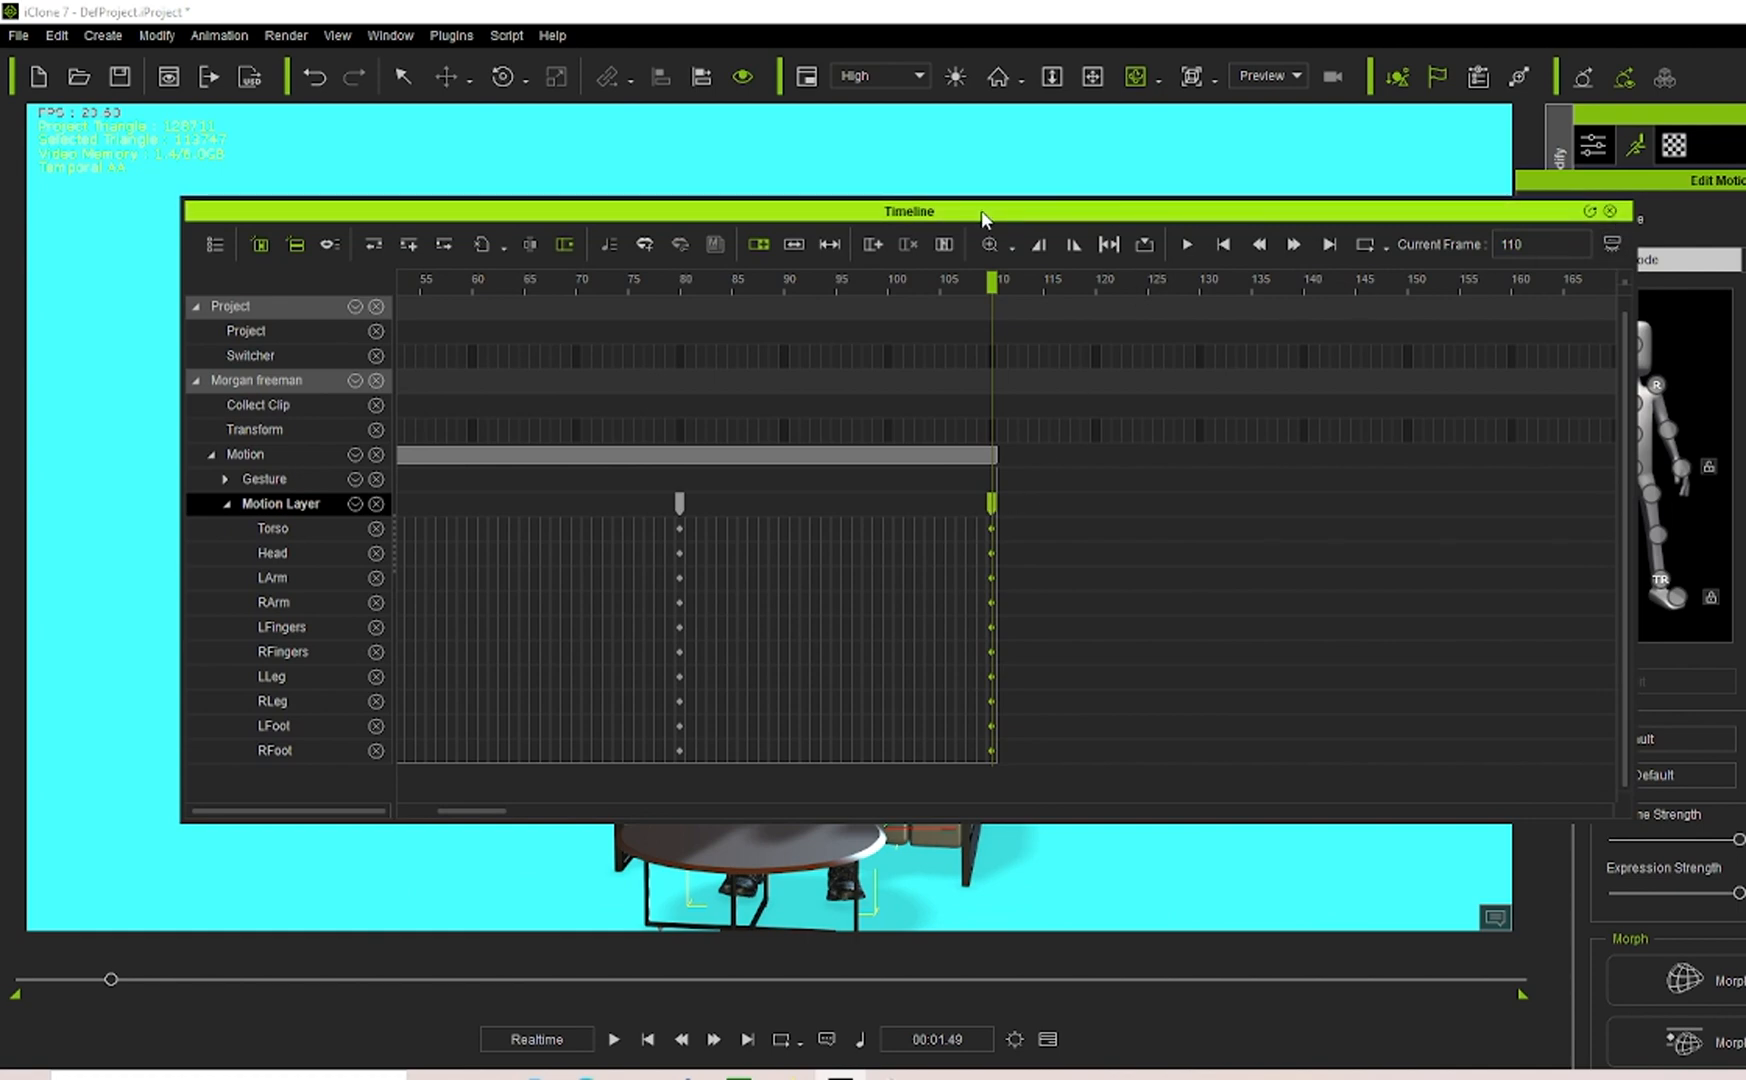
pyautogui.moveTo(1080, 210); pyautogui.dragTo(1745, 334)
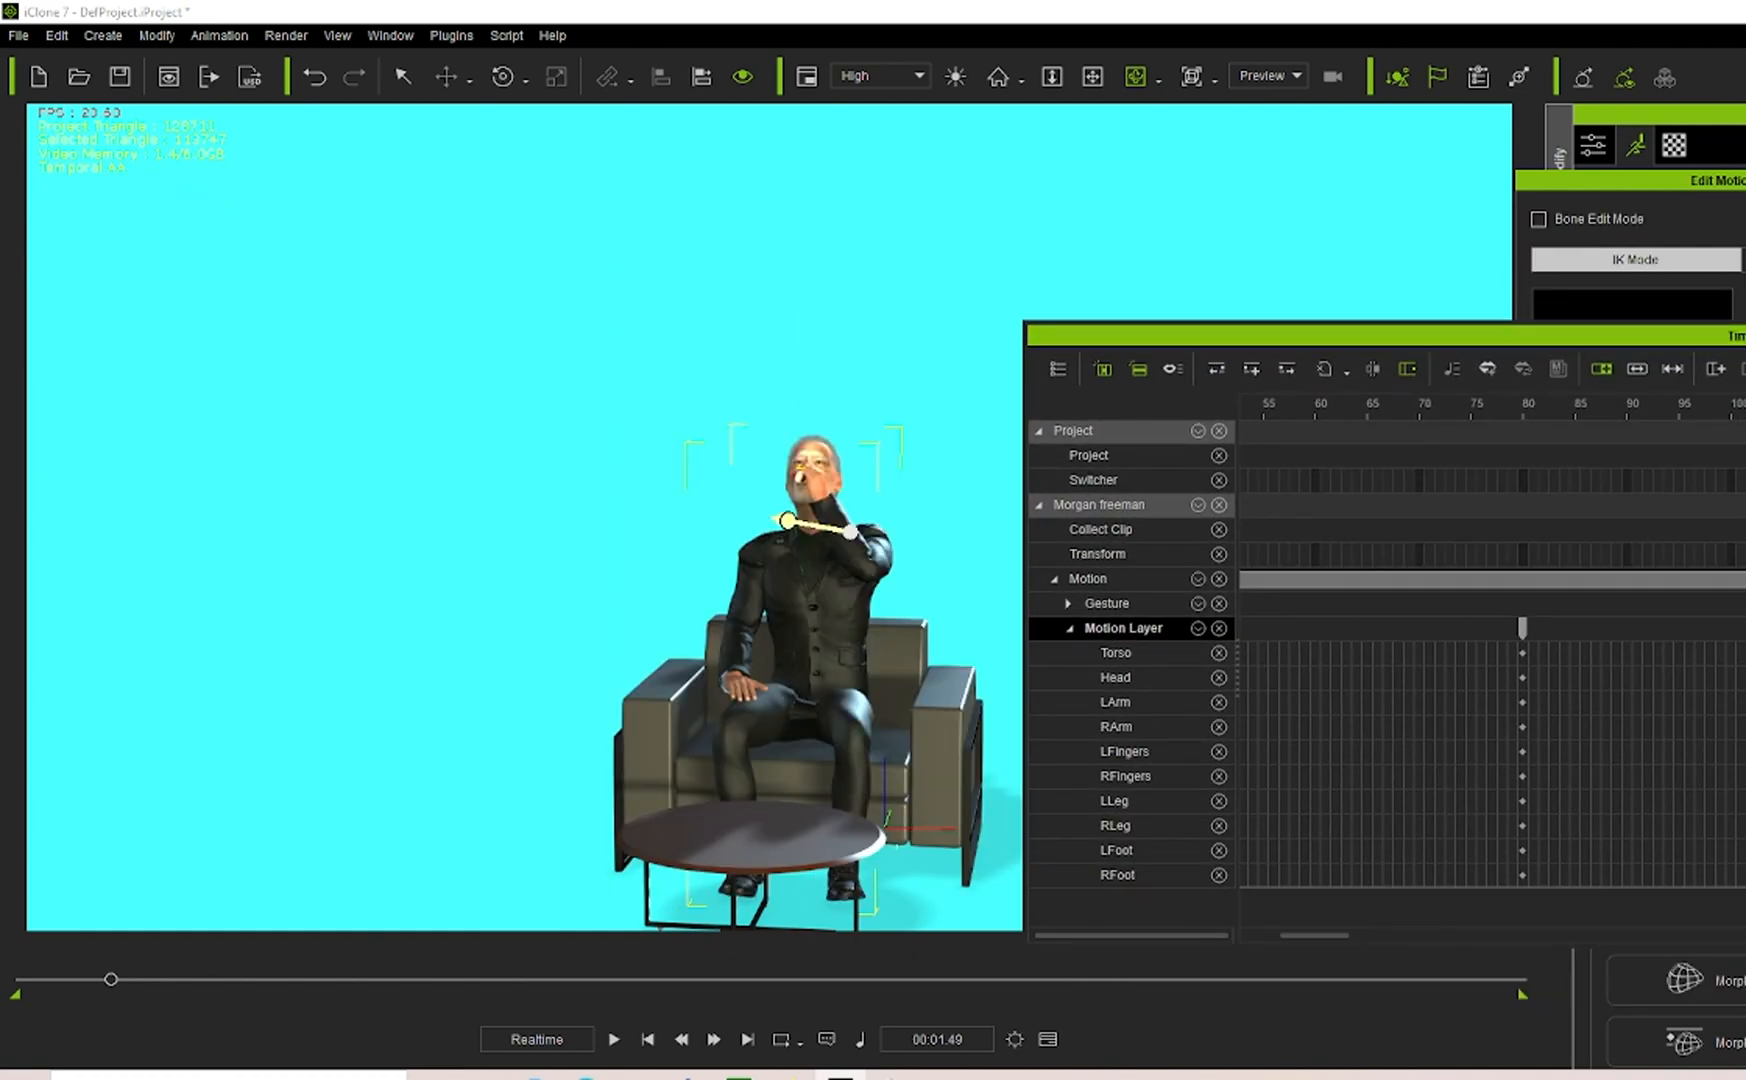
pyautogui.moveTo(1745, 418); pyautogui.dragTo(1441, 534)
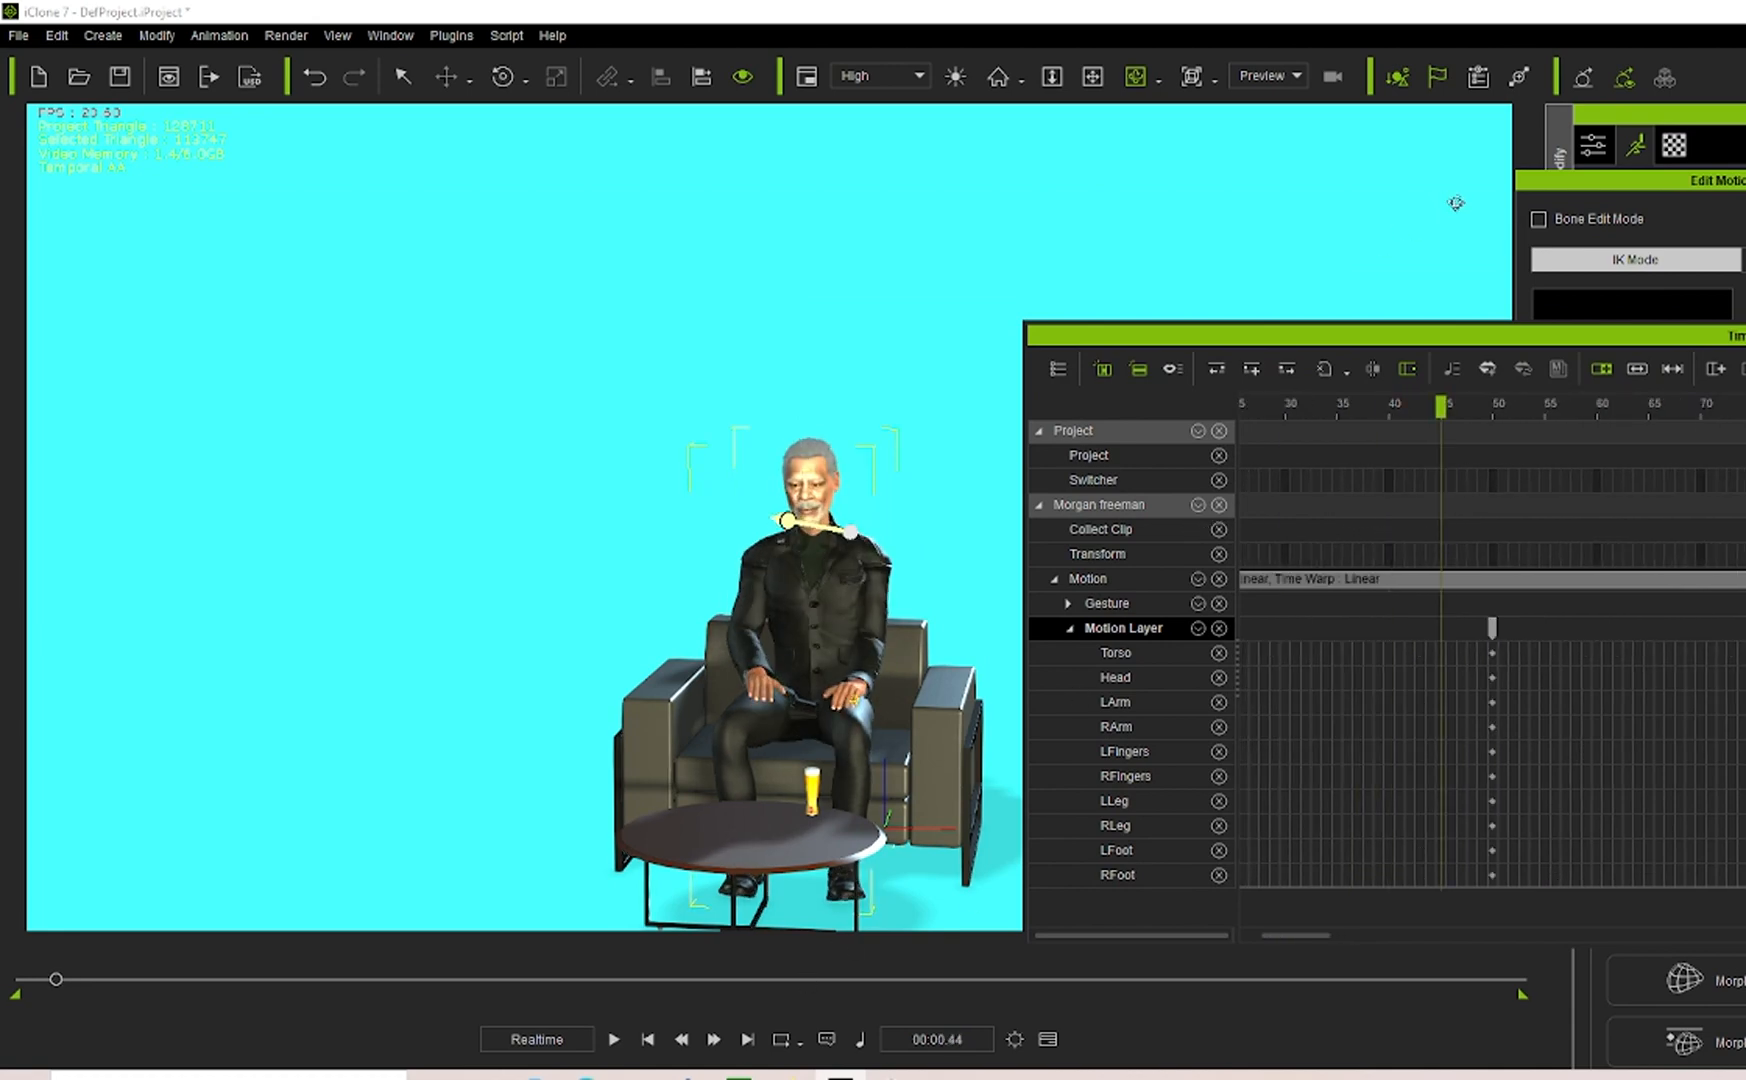
pyautogui.moveTo(1458, 338); pyautogui.dragTo(1301, 260)
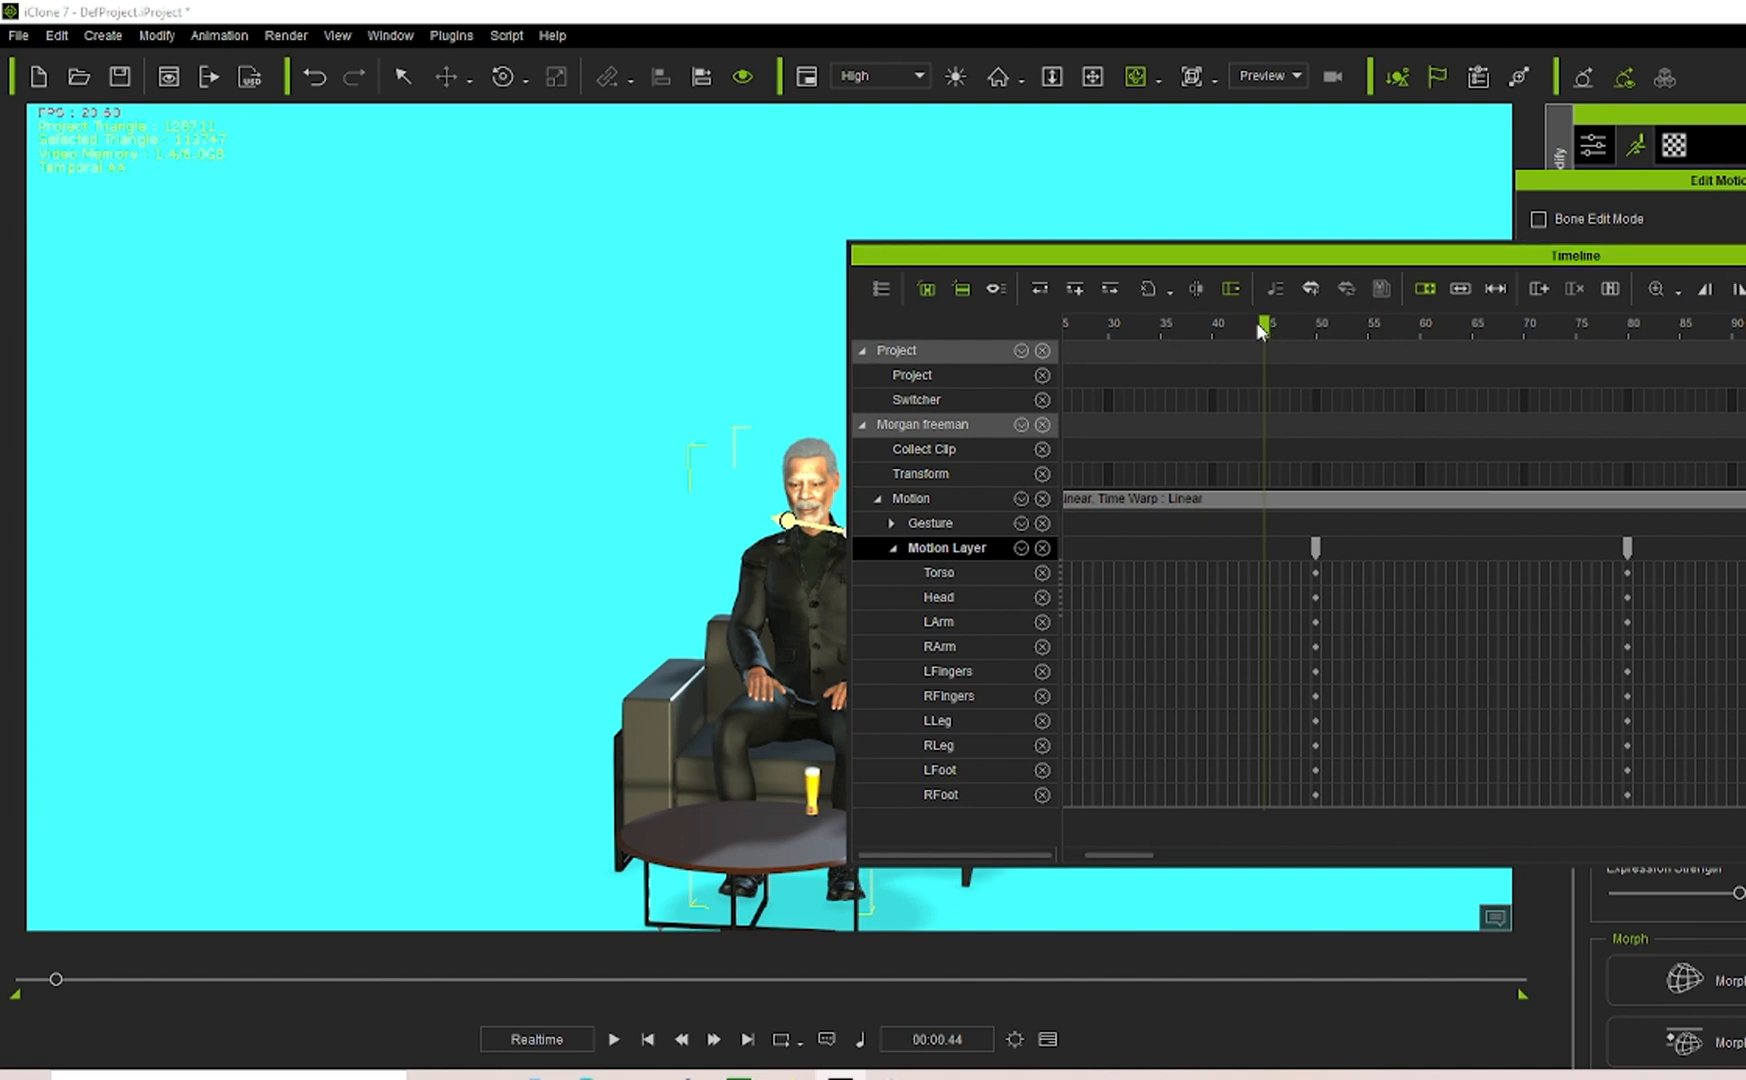
pyautogui.moveTo(1275, 257); pyautogui.dragTo(1745, 360)
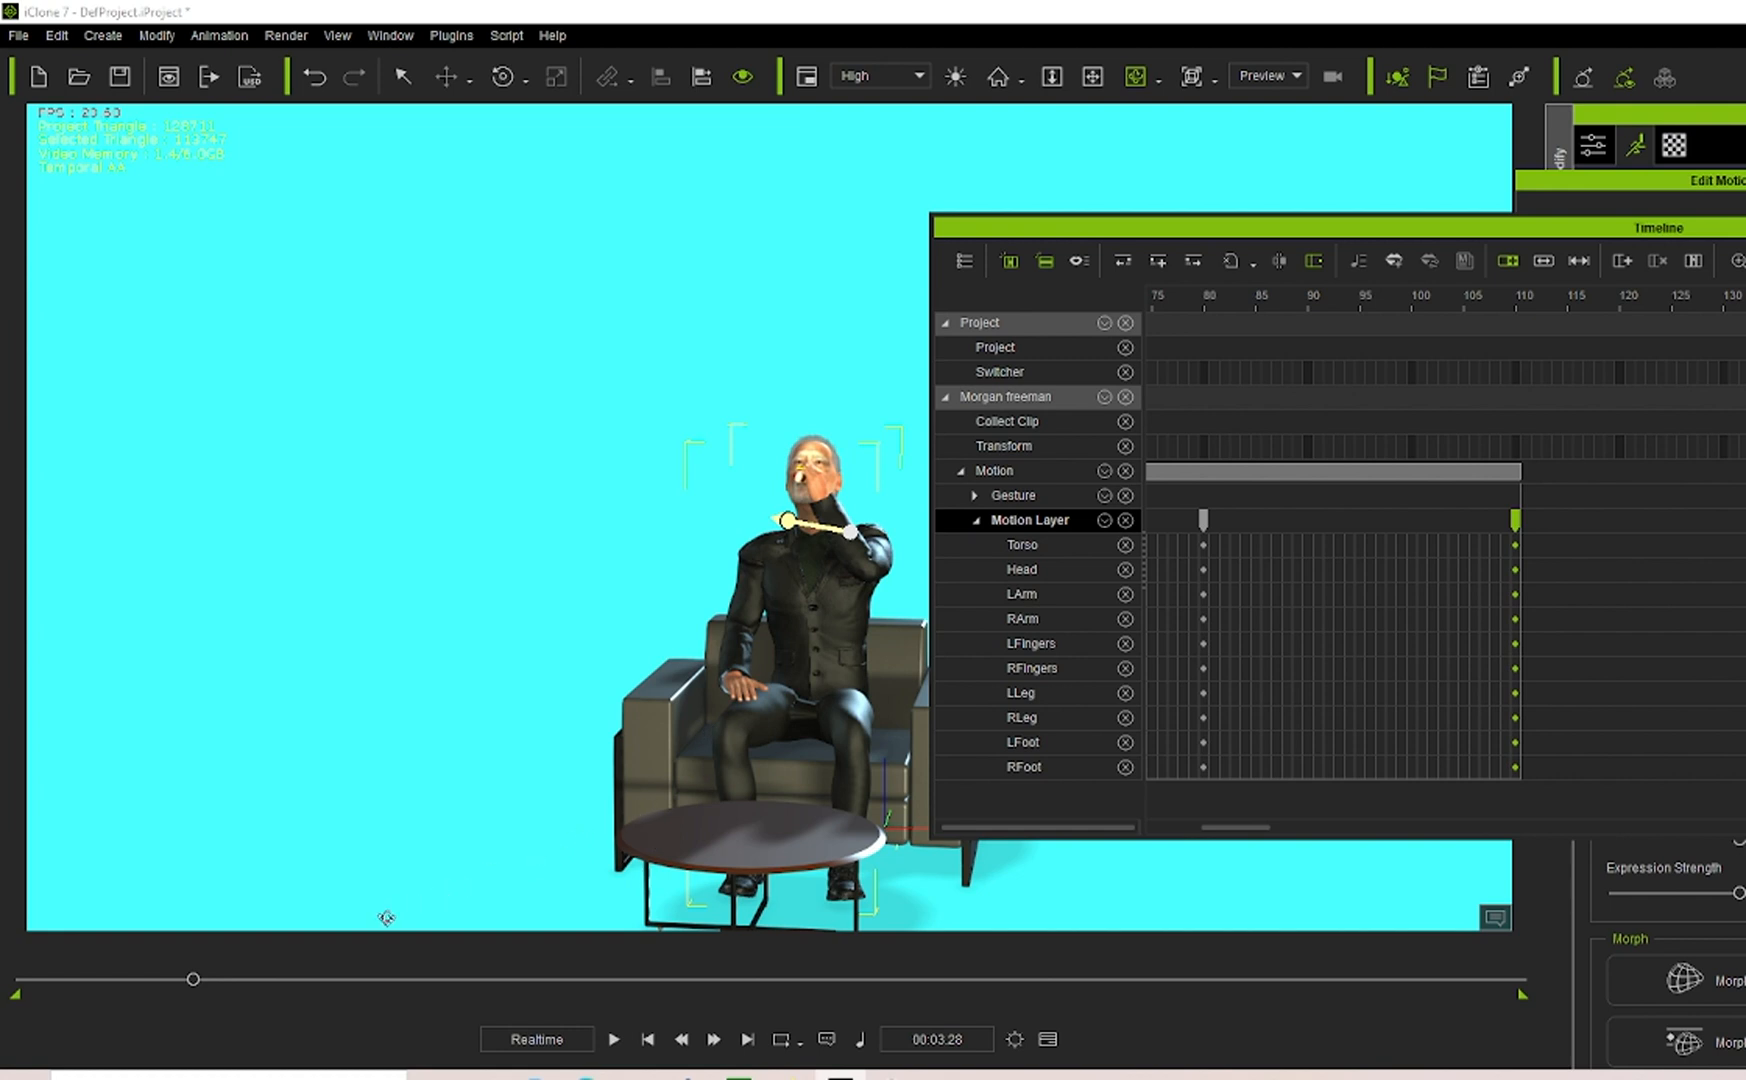
# Copy the drinking pose's Motion Layer key from frame 110 to frame 170.
pyautogui.moveTo(1511, 228); pyautogui.dragTo(1034, 197)
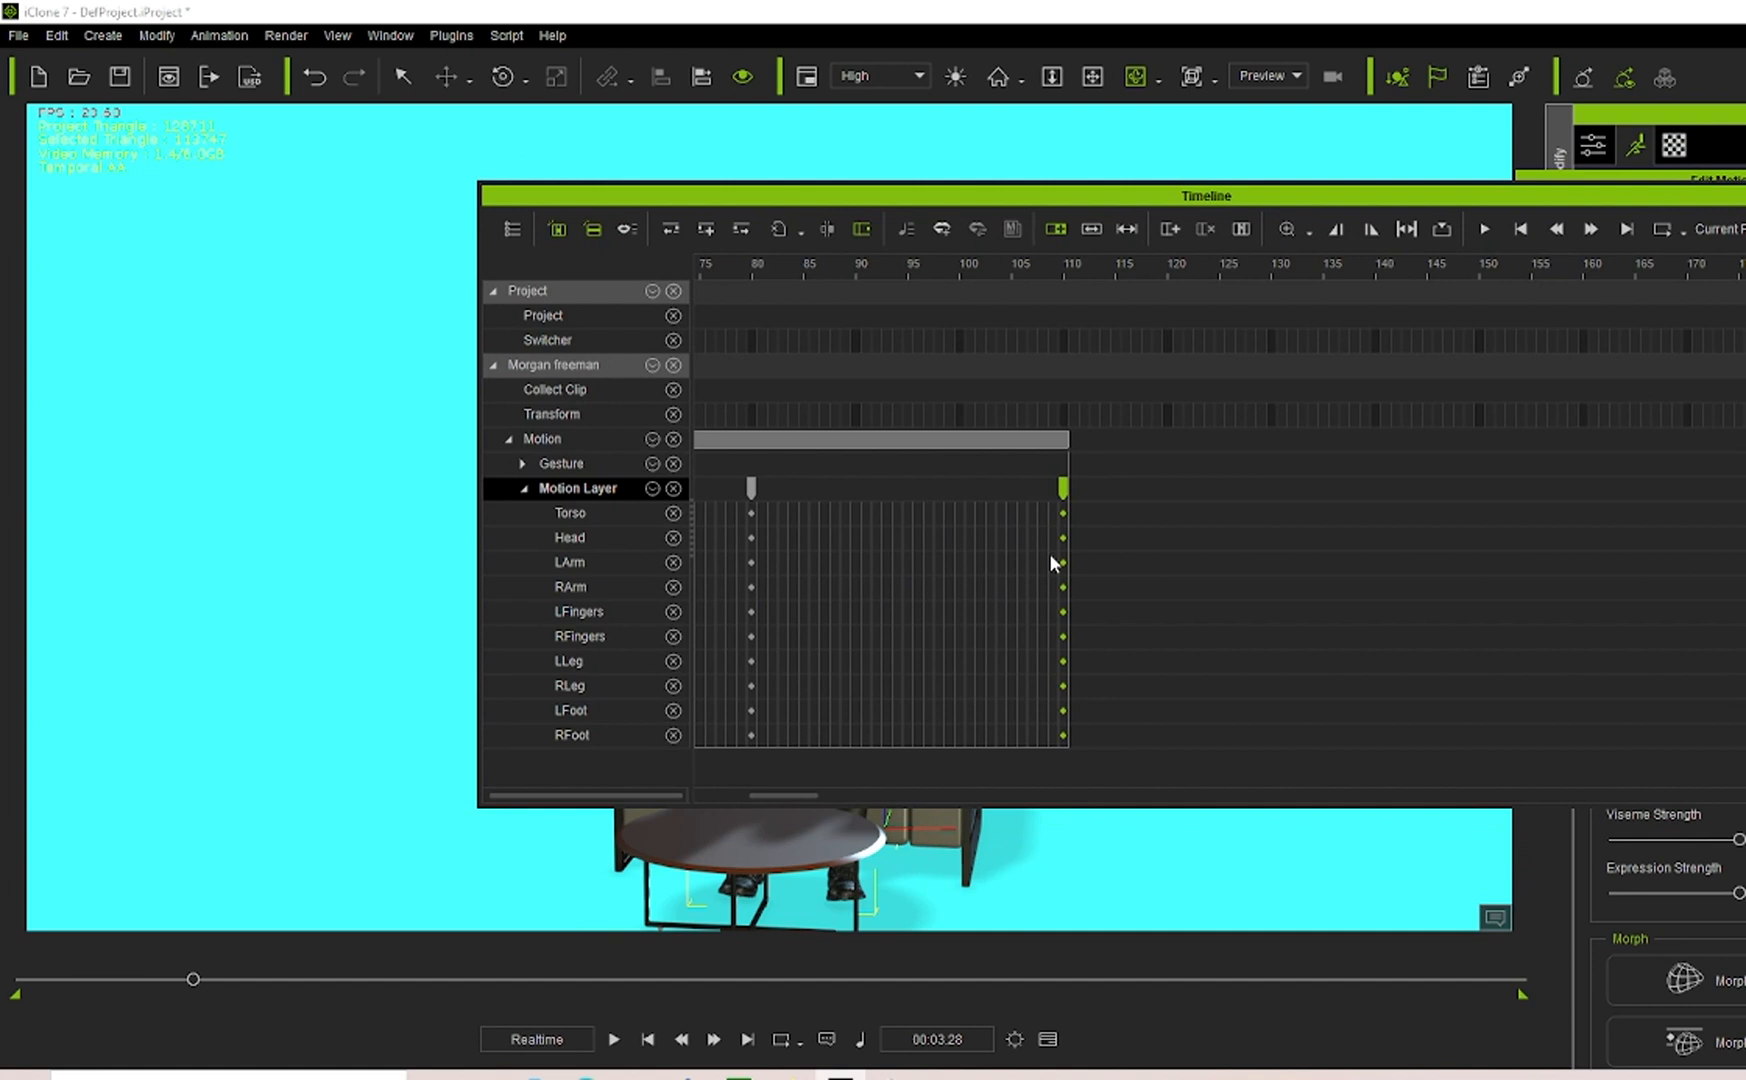
pyautogui.click(1063, 489)
pyautogui.click(1687, 497)
pyautogui.click(1687, 516)
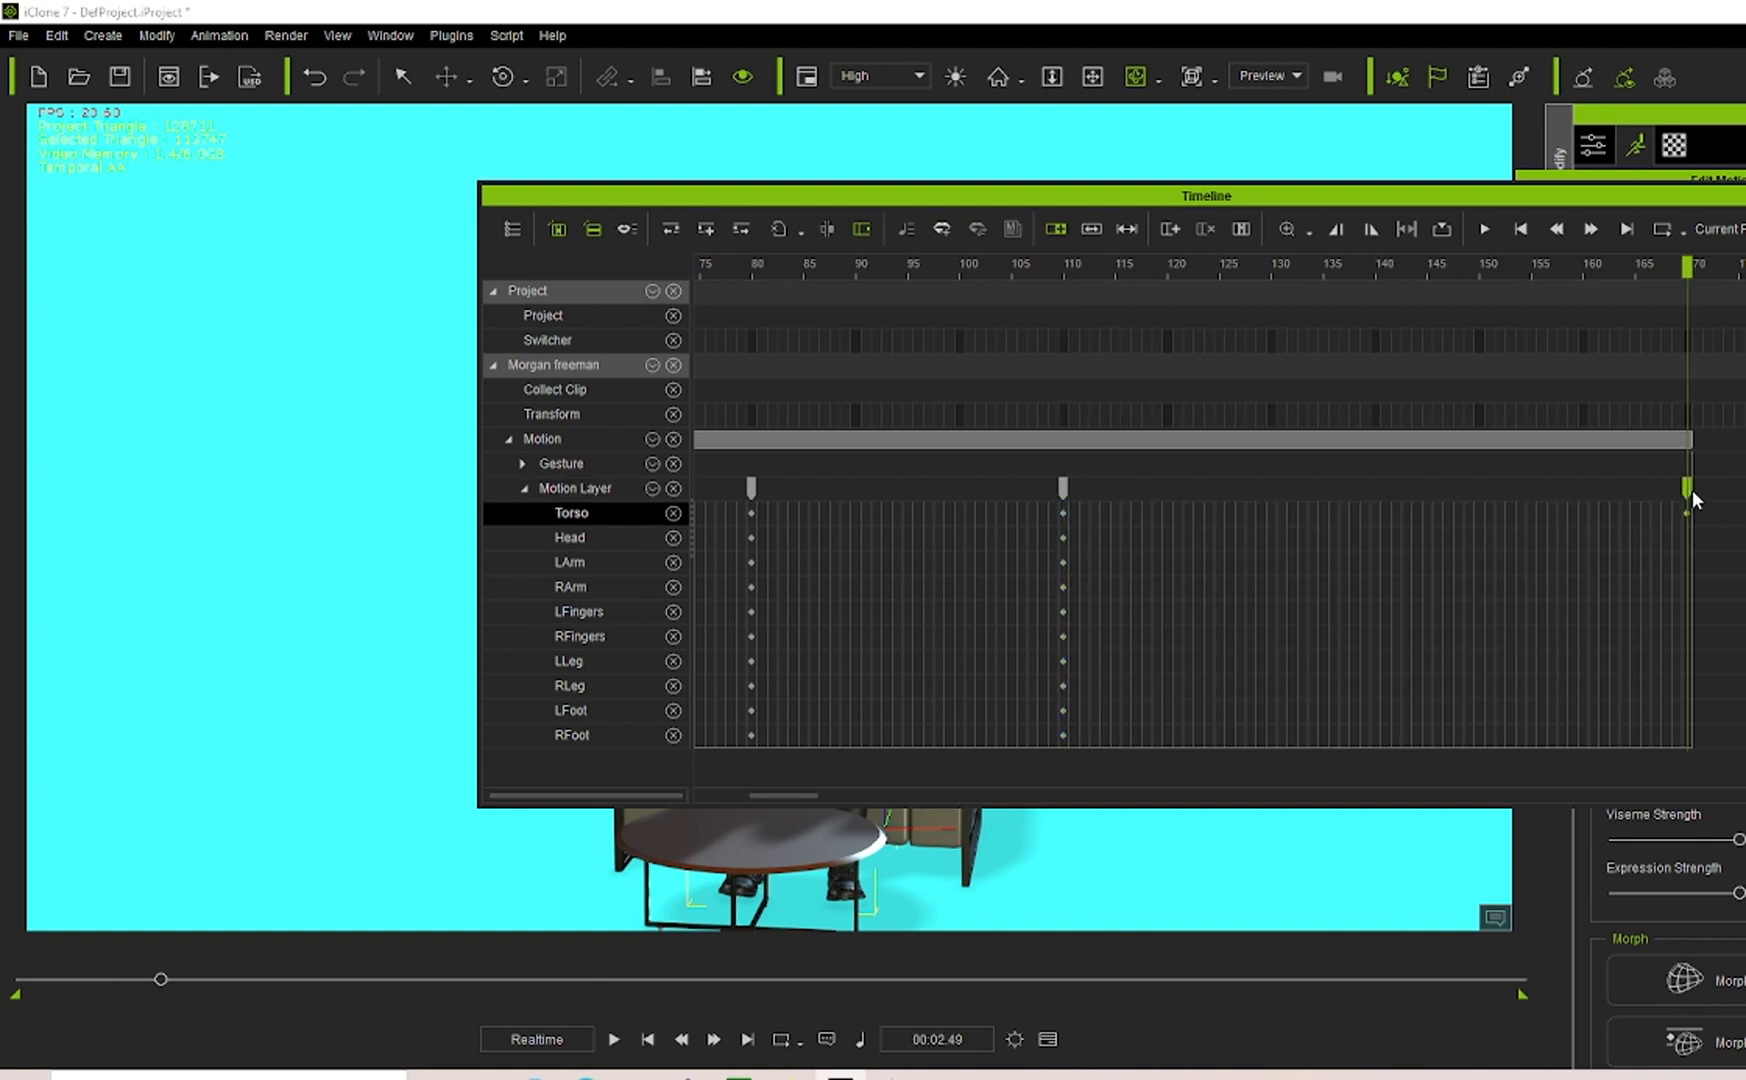
pyautogui.click(1686, 487)
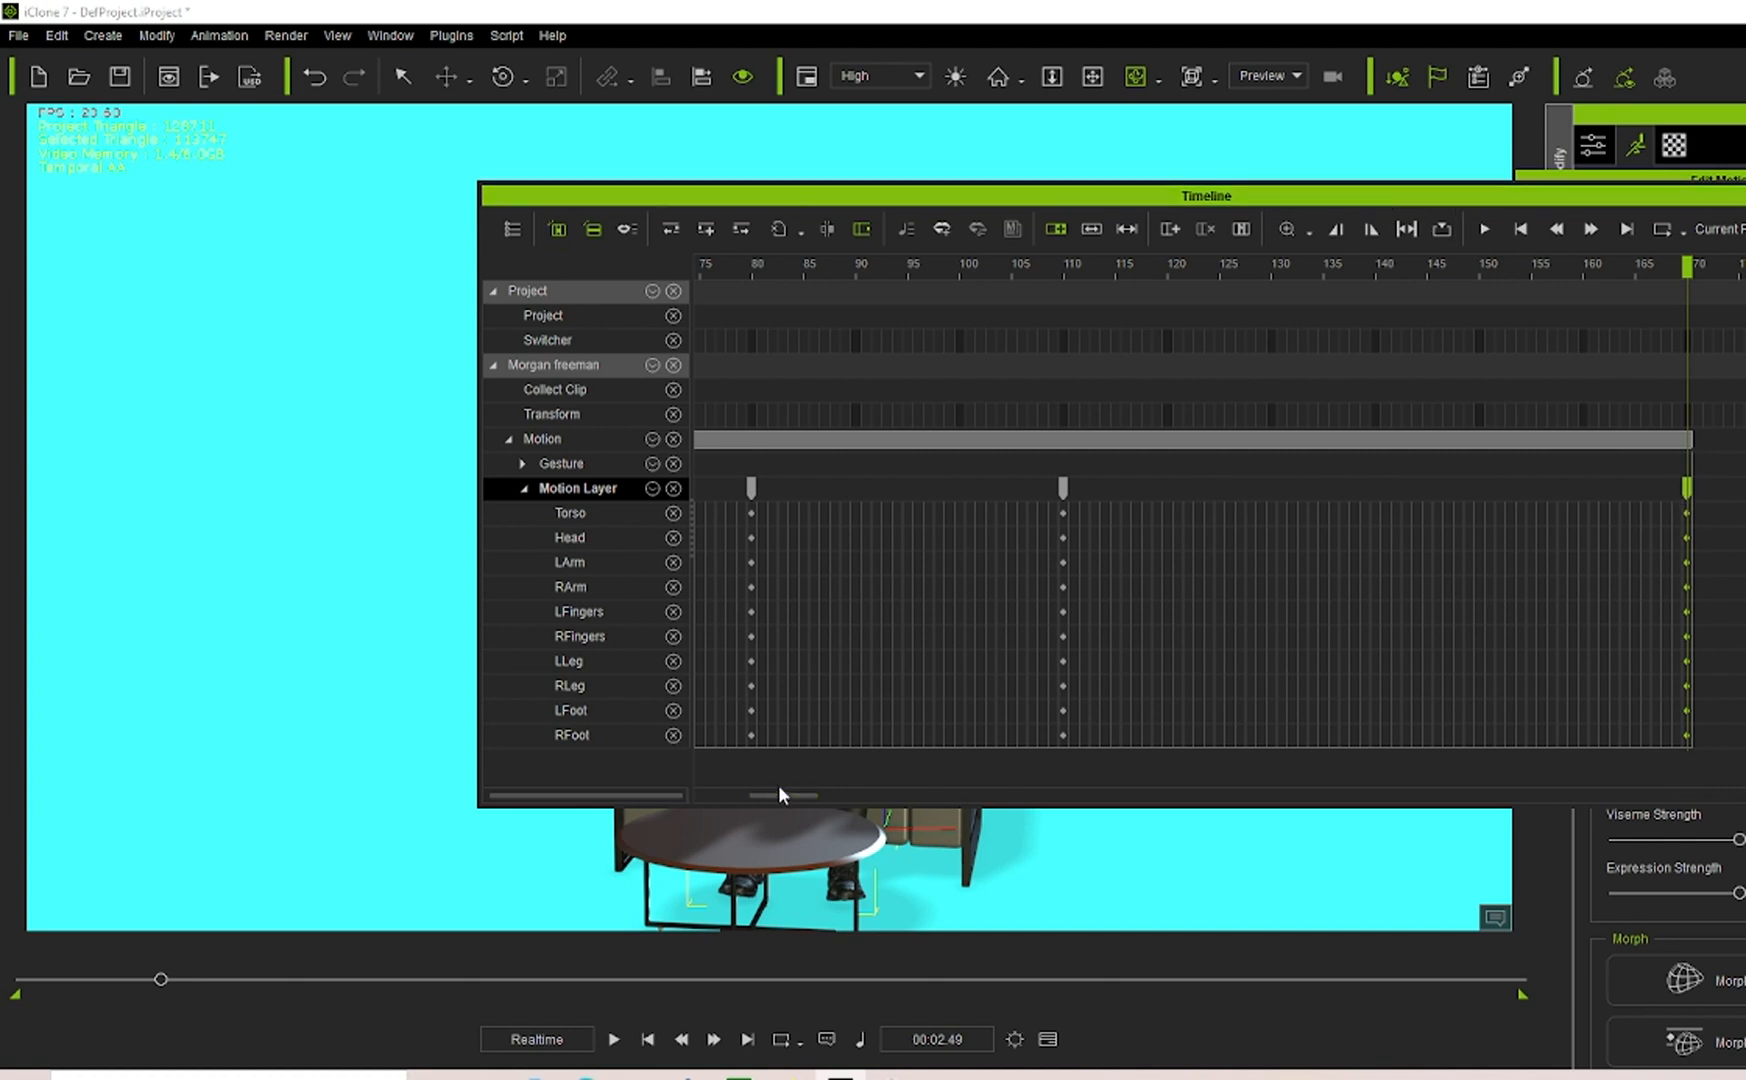
# Paste the same drinking pose key at frame 200 of the Motion Layer.
pyautogui.moveTo(773, 791); pyautogui.dragTo(829, 797)
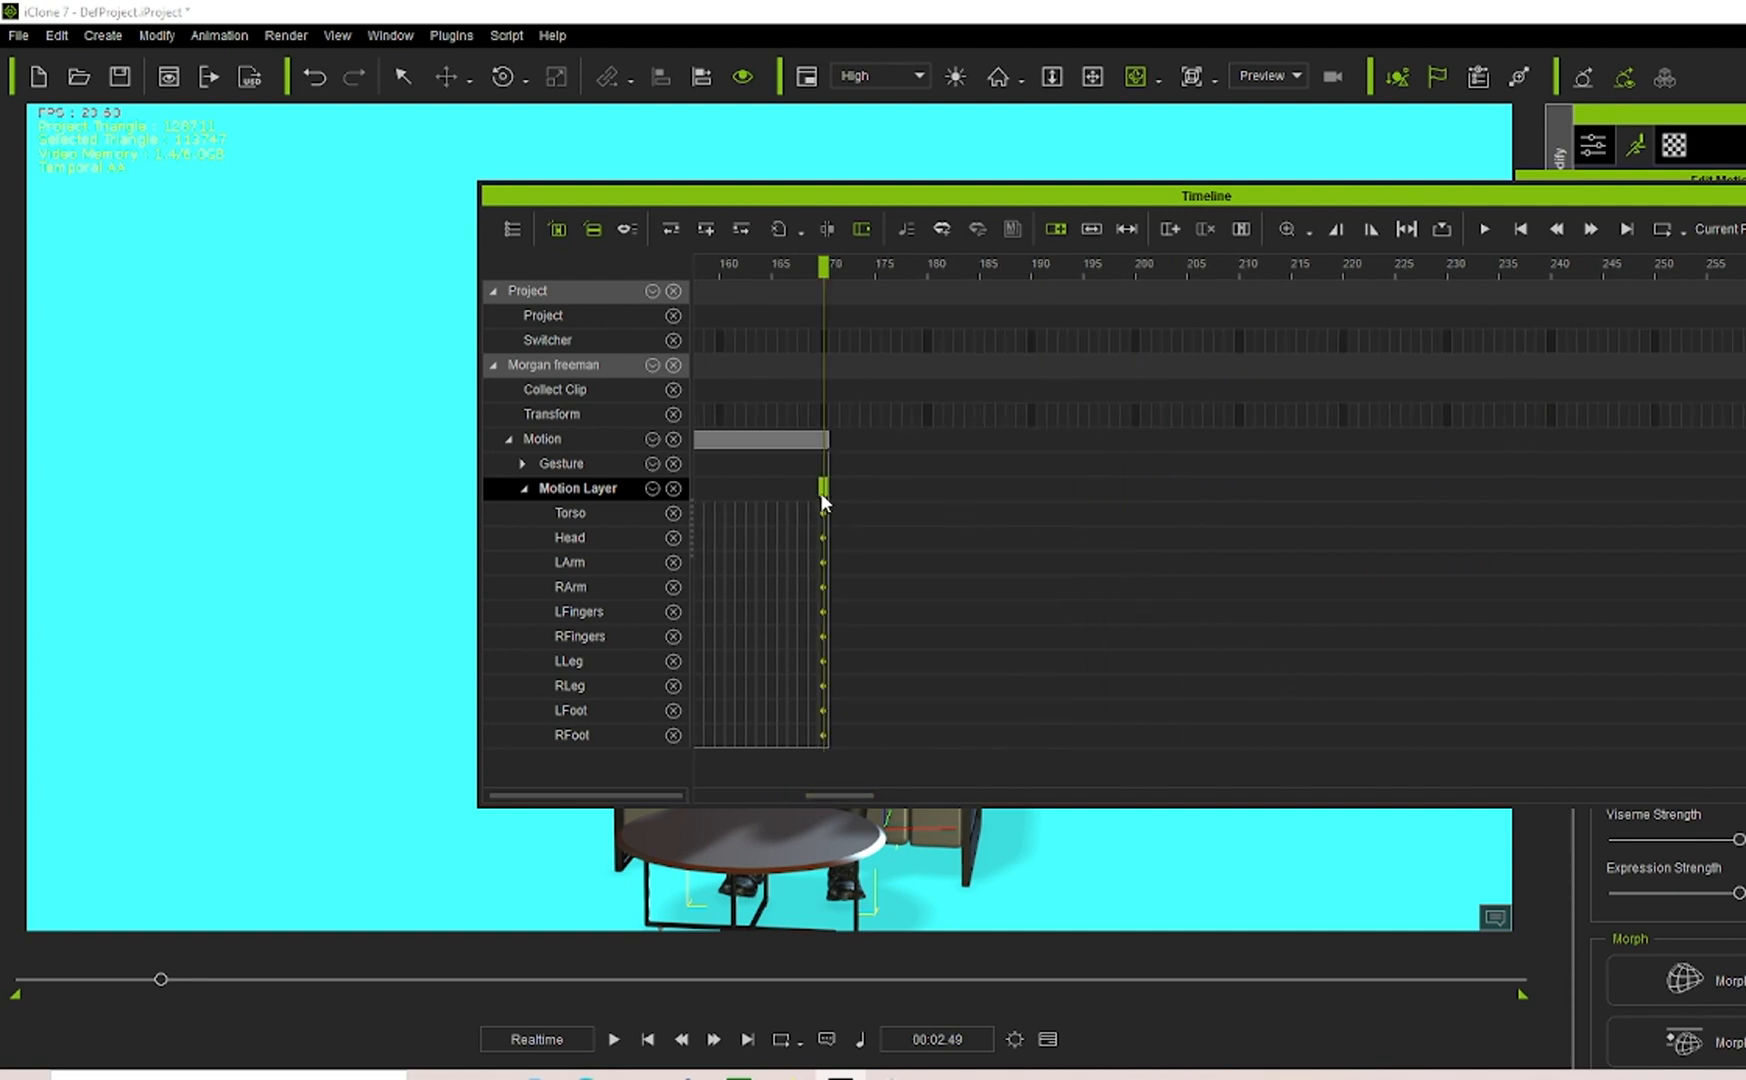
pyautogui.click(1135, 491)
pyautogui.hotkey('ctrl', 'v')
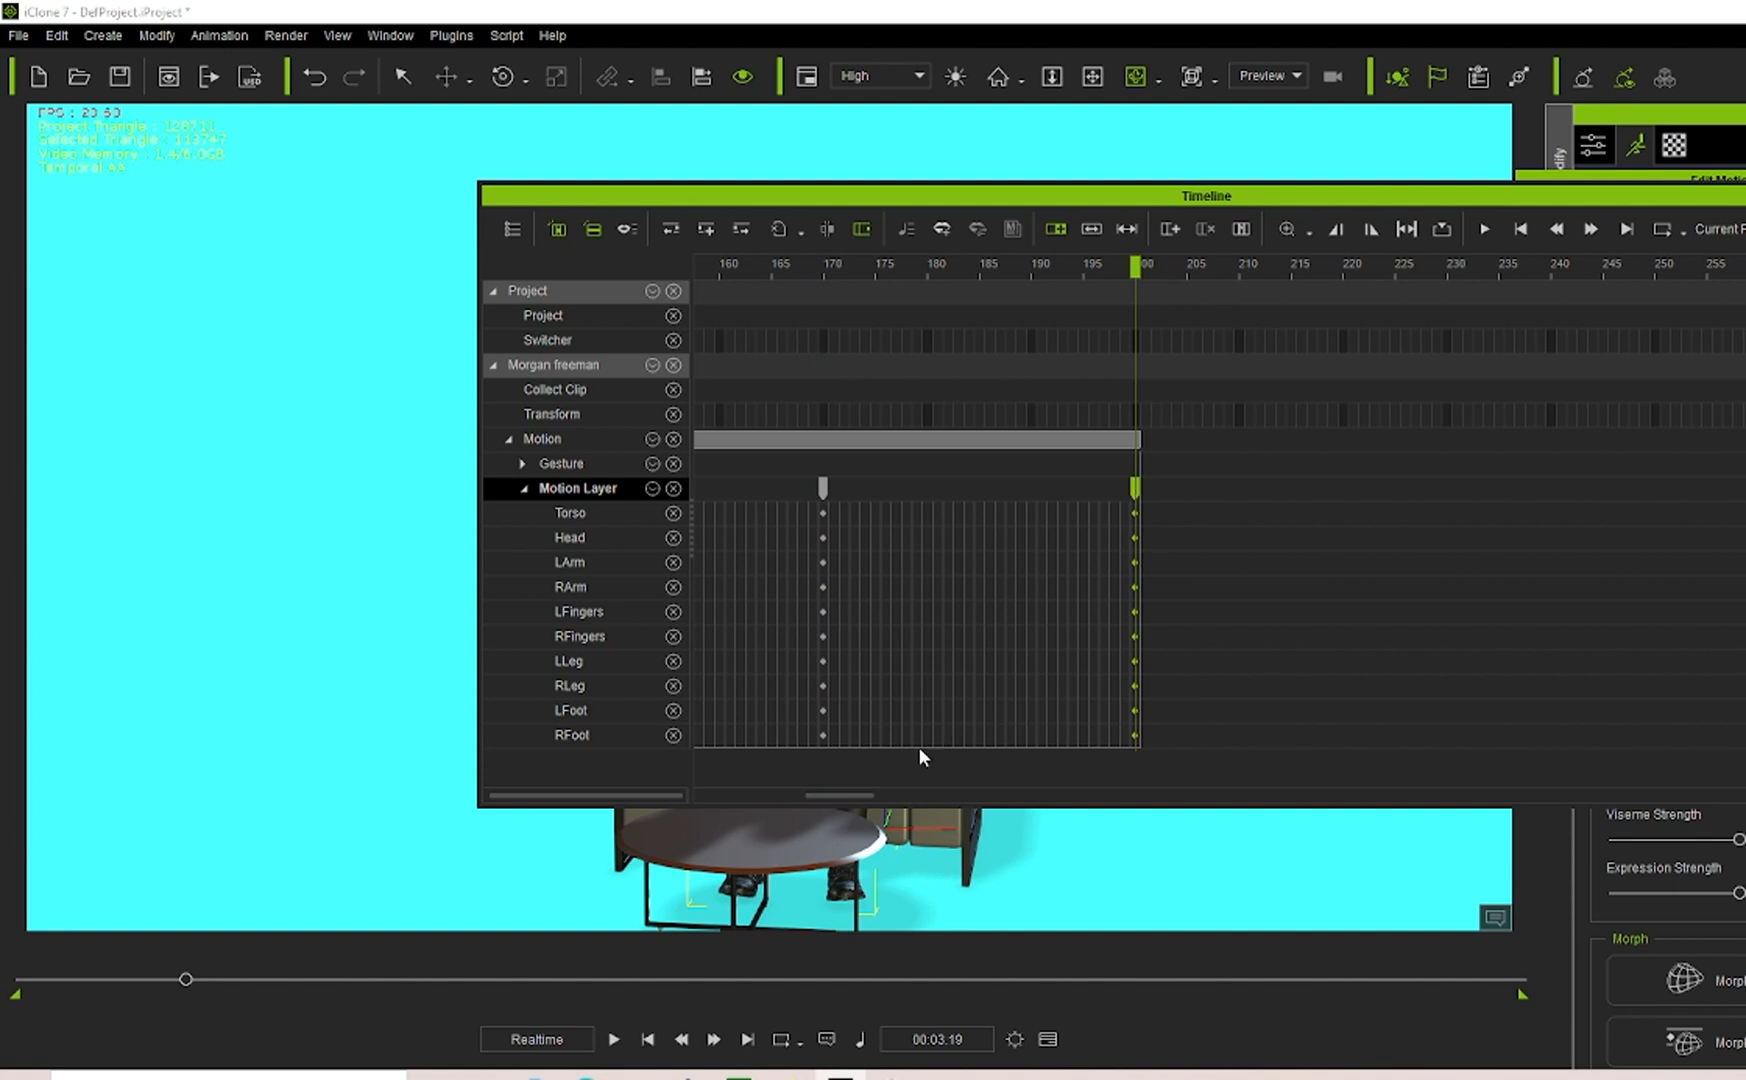
# Copy the Motion Layer key at frame 80, where the man leans forward and grips the glass on the table.
pyautogui.moveTo(842, 797); pyautogui.dragTo(779, 790)
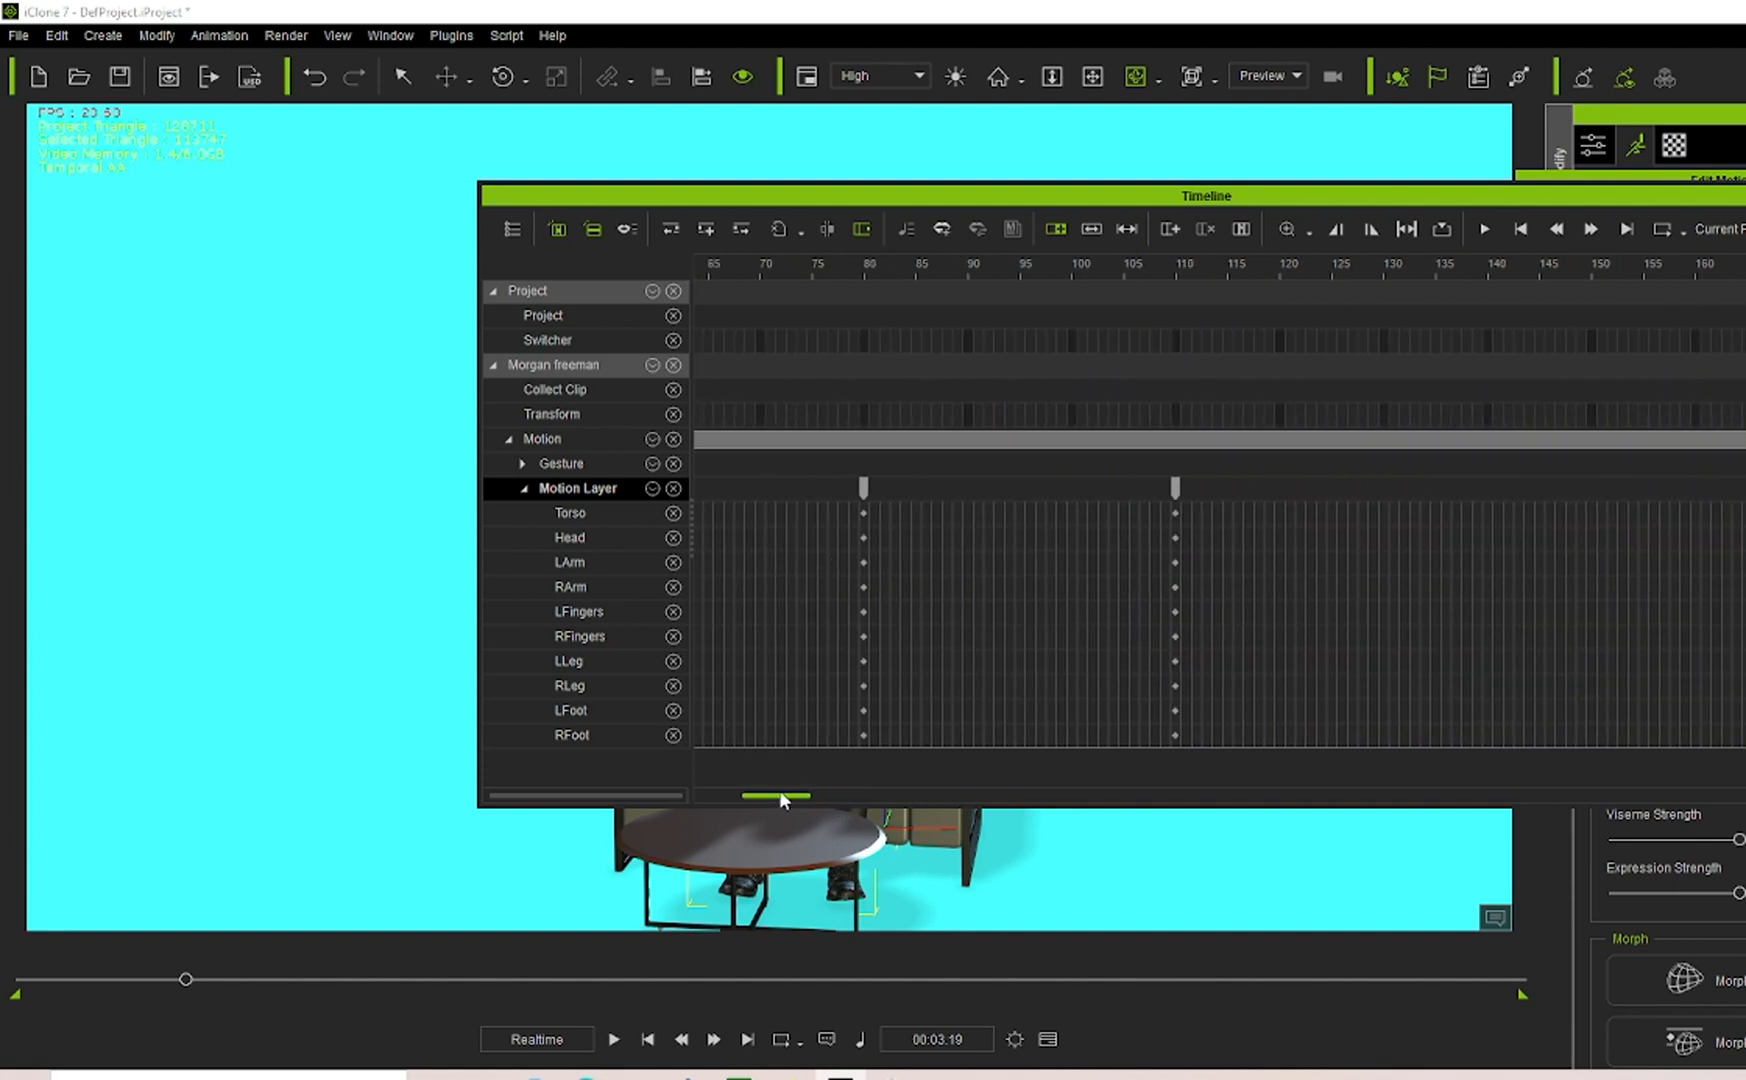
pyautogui.click(1165, 490)
pyautogui.click(864, 489)
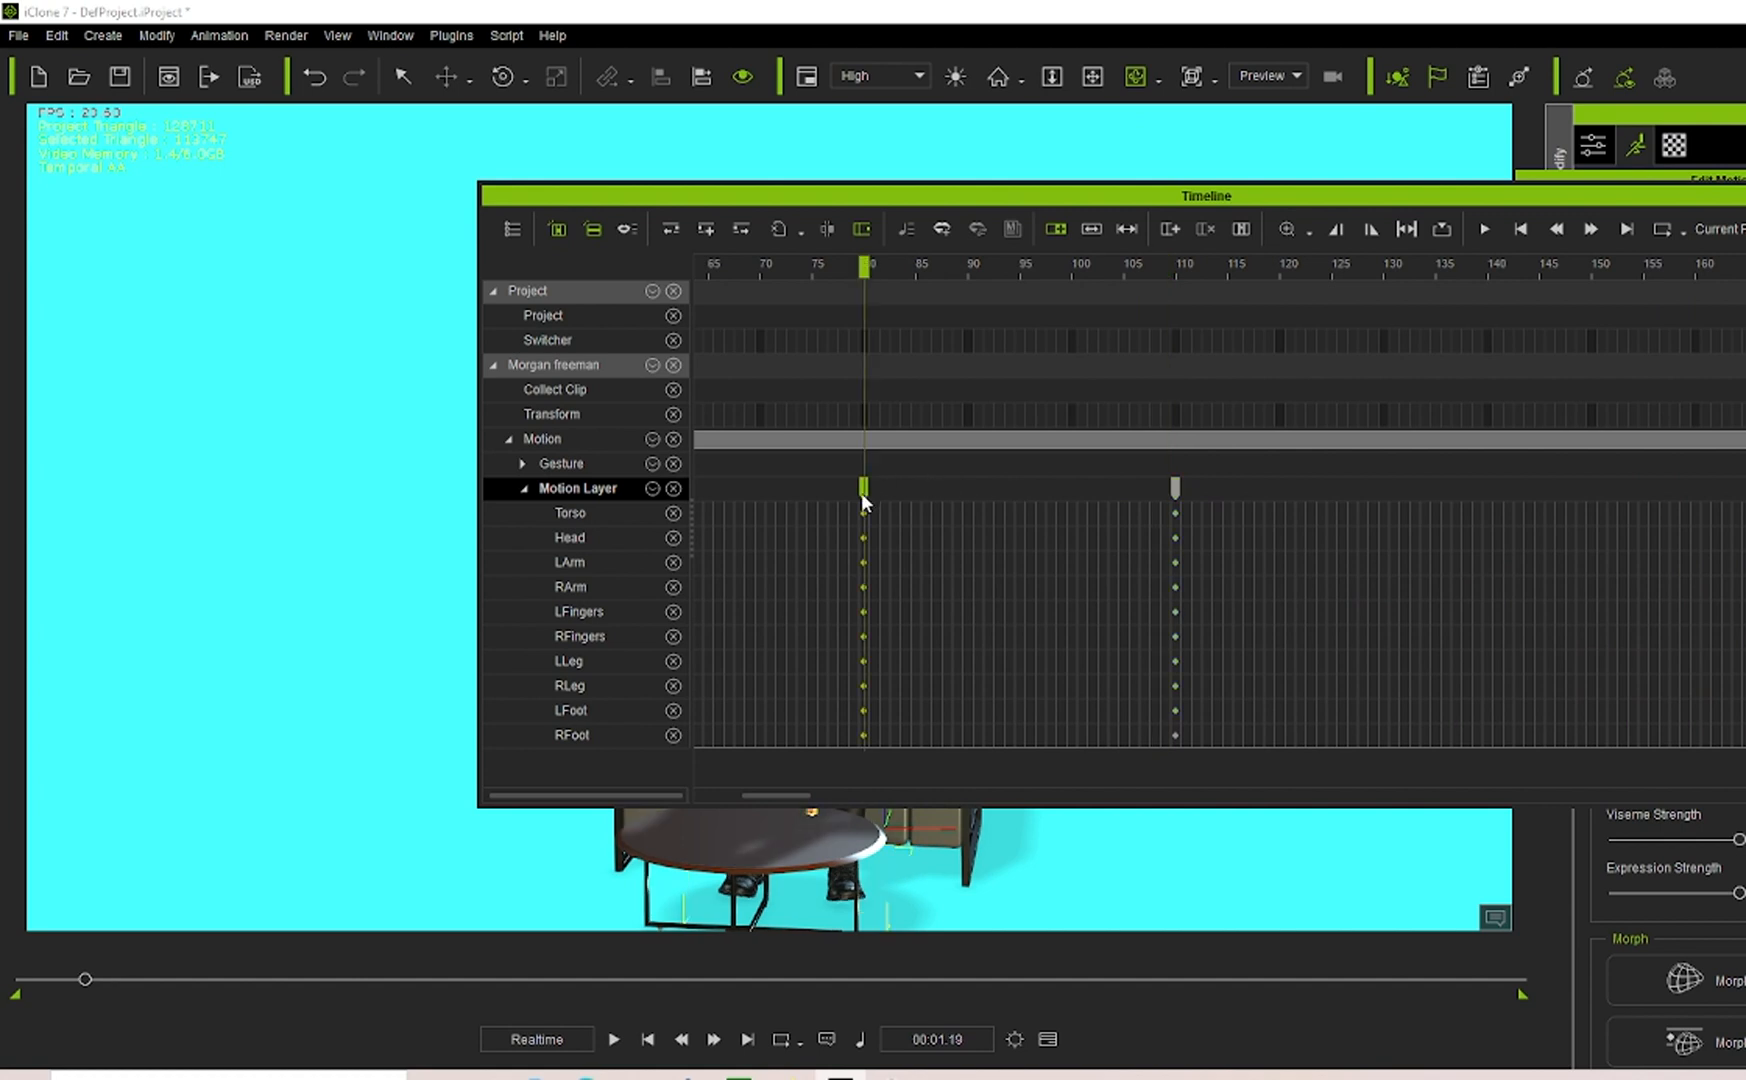
pyautogui.moveTo(922, 198); pyautogui.dragTo(1326, 193)
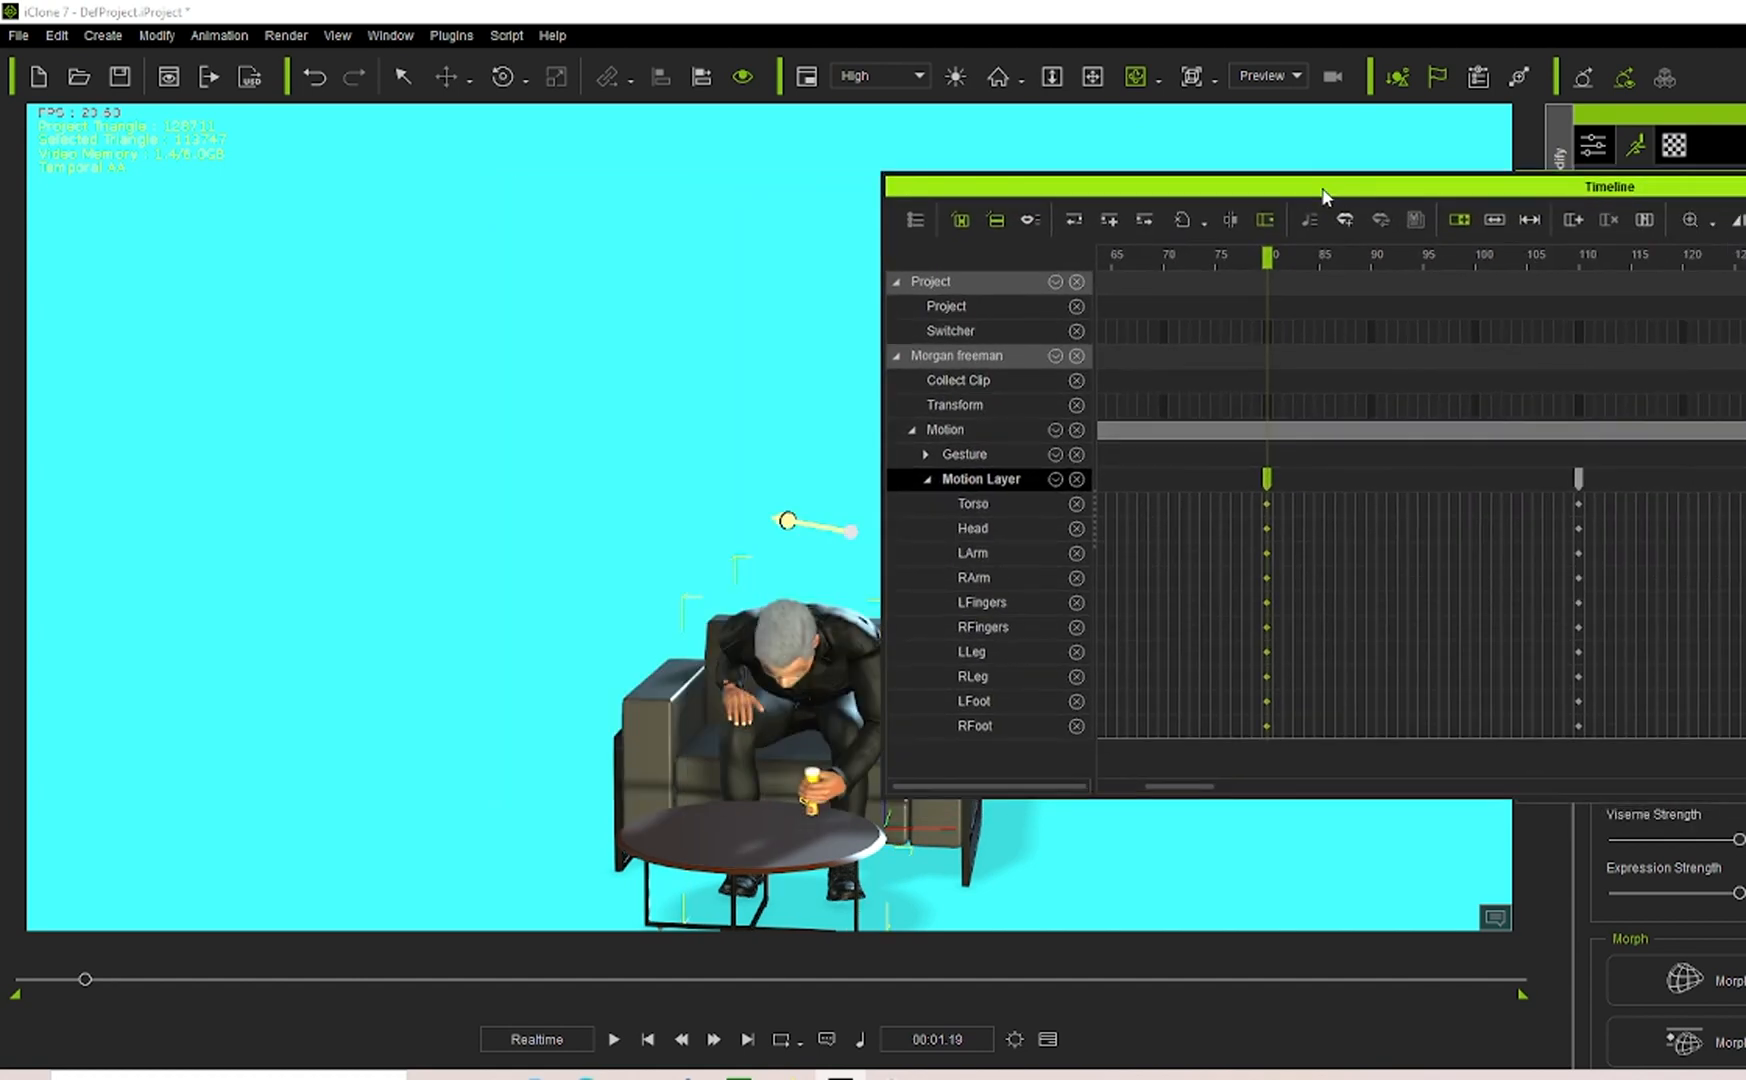
pyautogui.rightClick(1267, 478)
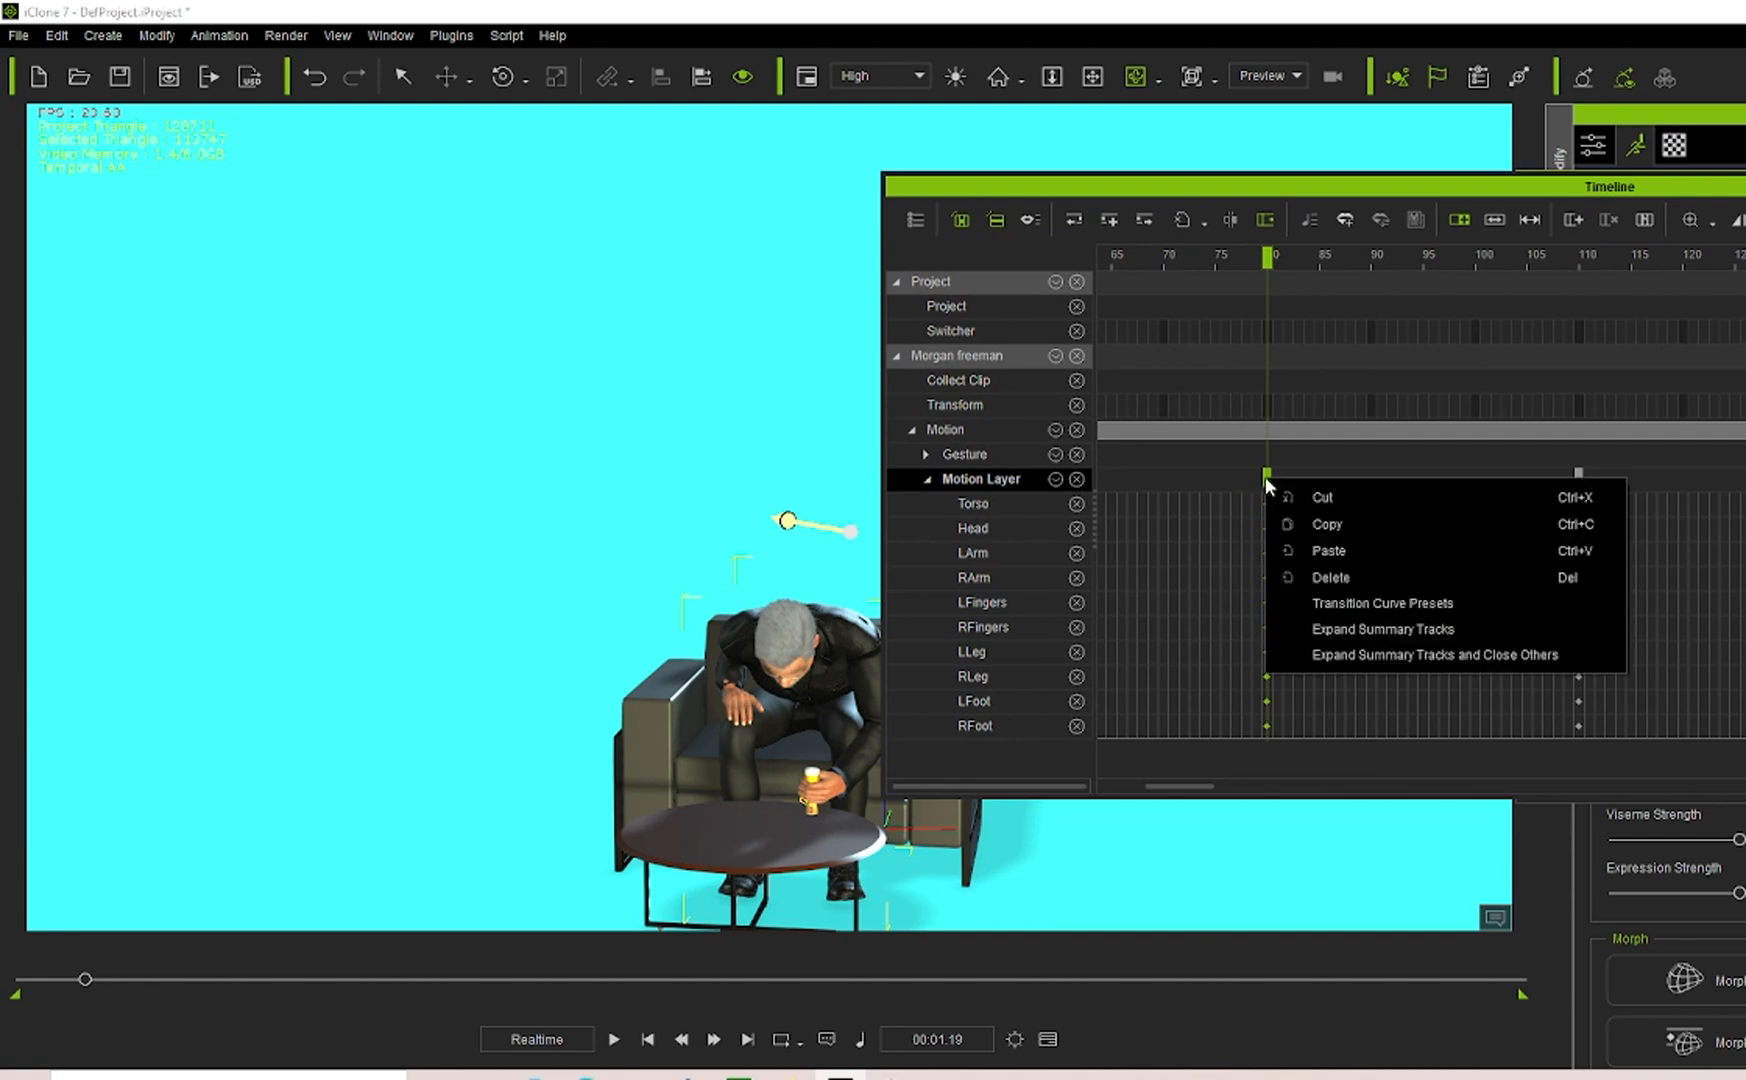
pyautogui.click(1330, 524)
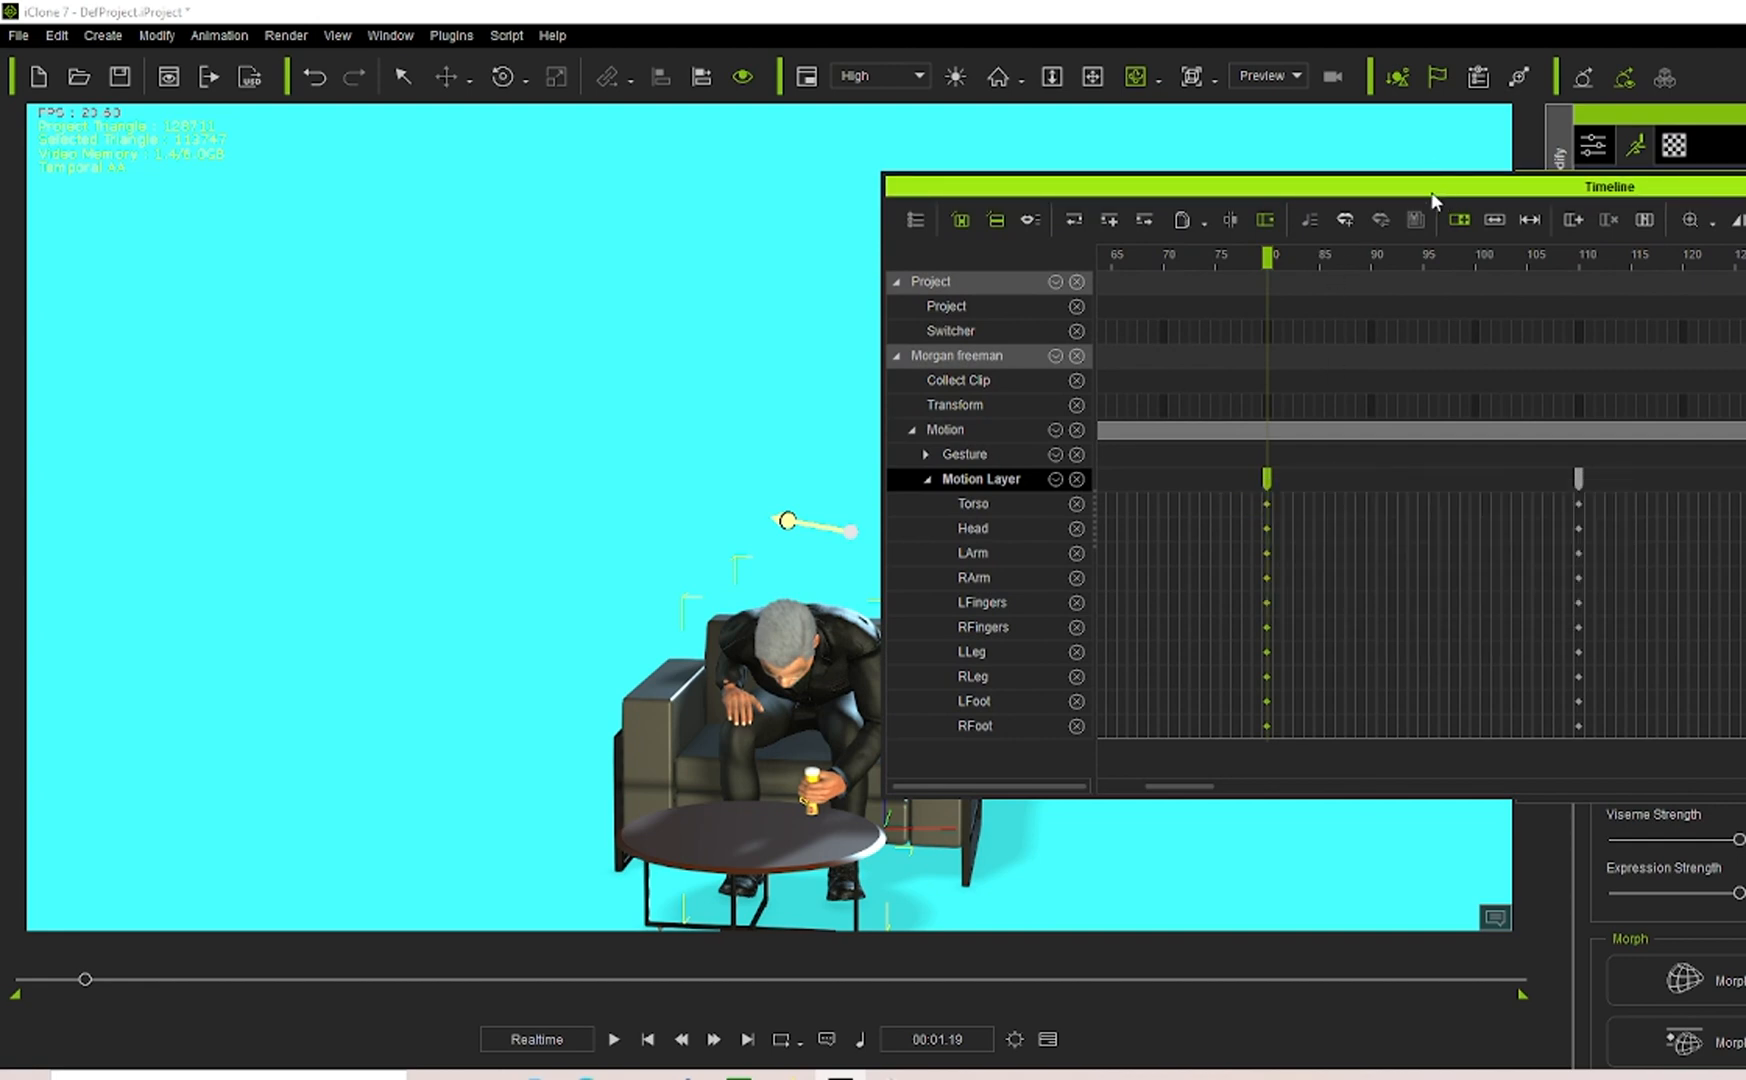
# Paste the copied glass-gripping pose over the man's Motion Layer key at frame 200.
pyautogui.moveTo(1438, 199); pyautogui.dragTo(622, 220)
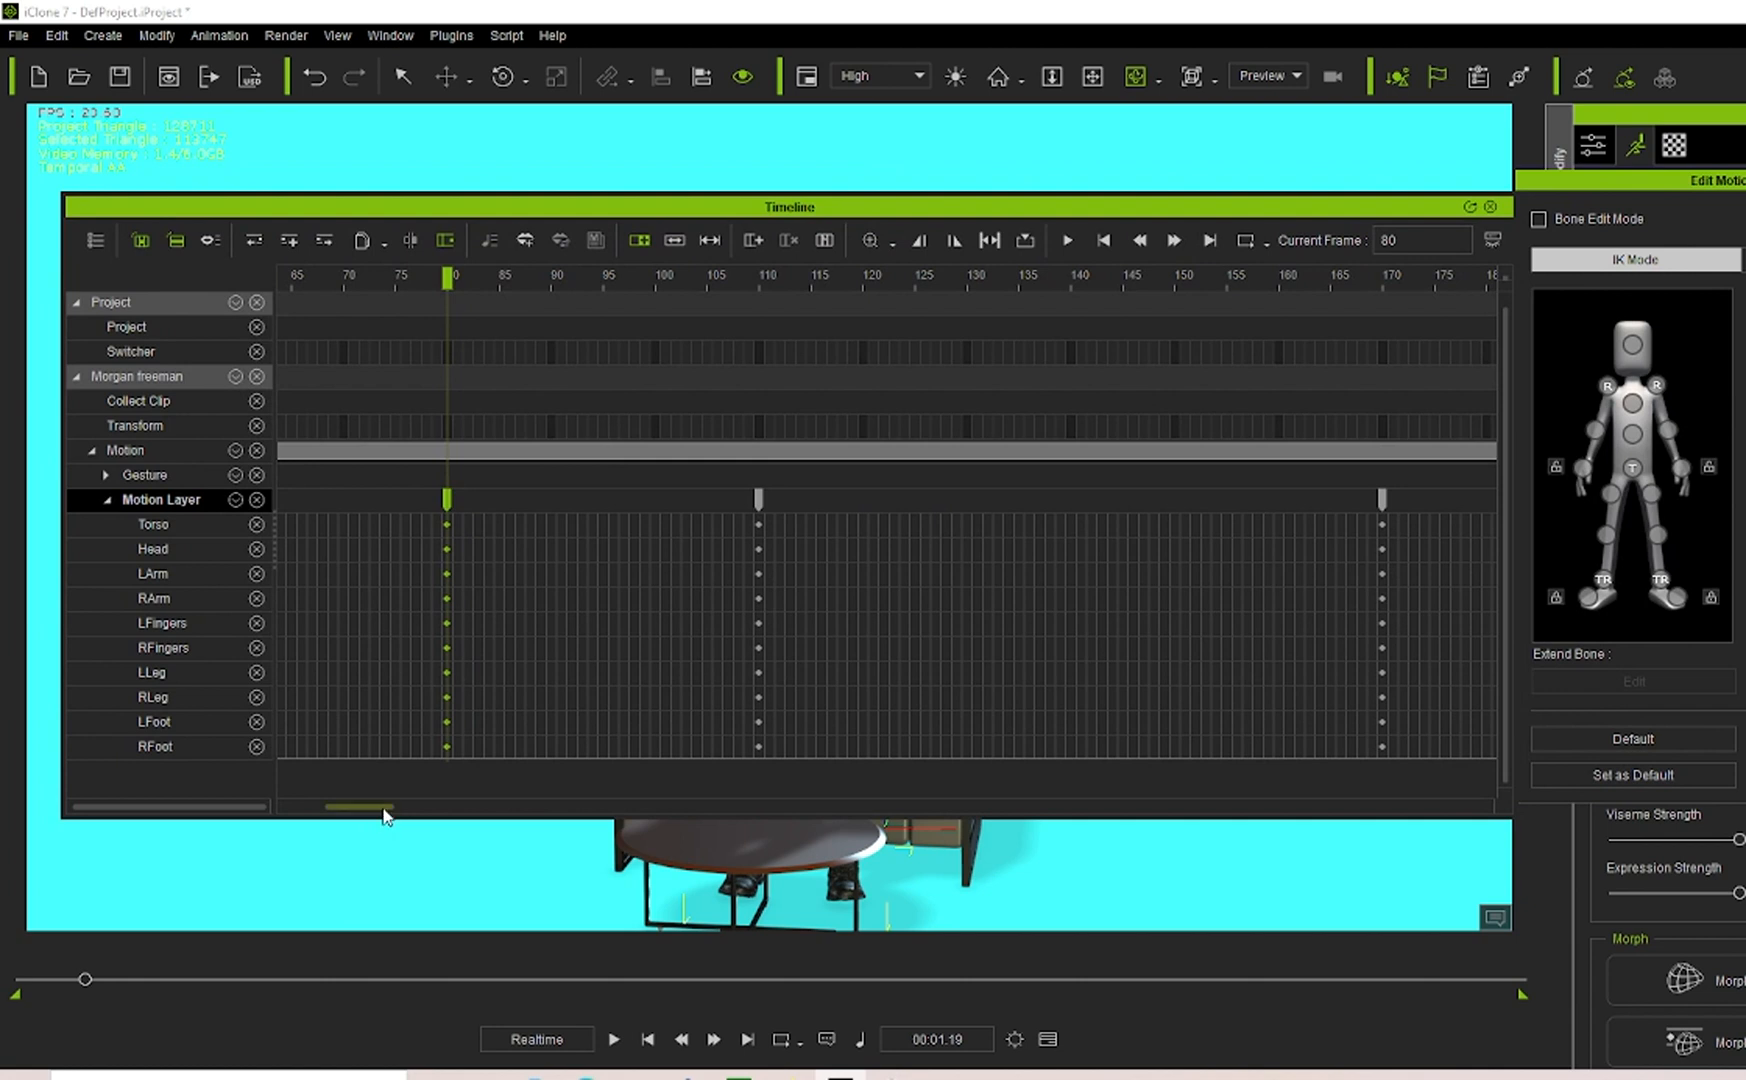
pyautogui.moveTo(384, 808); pyautogui.dragTo(447, 810)
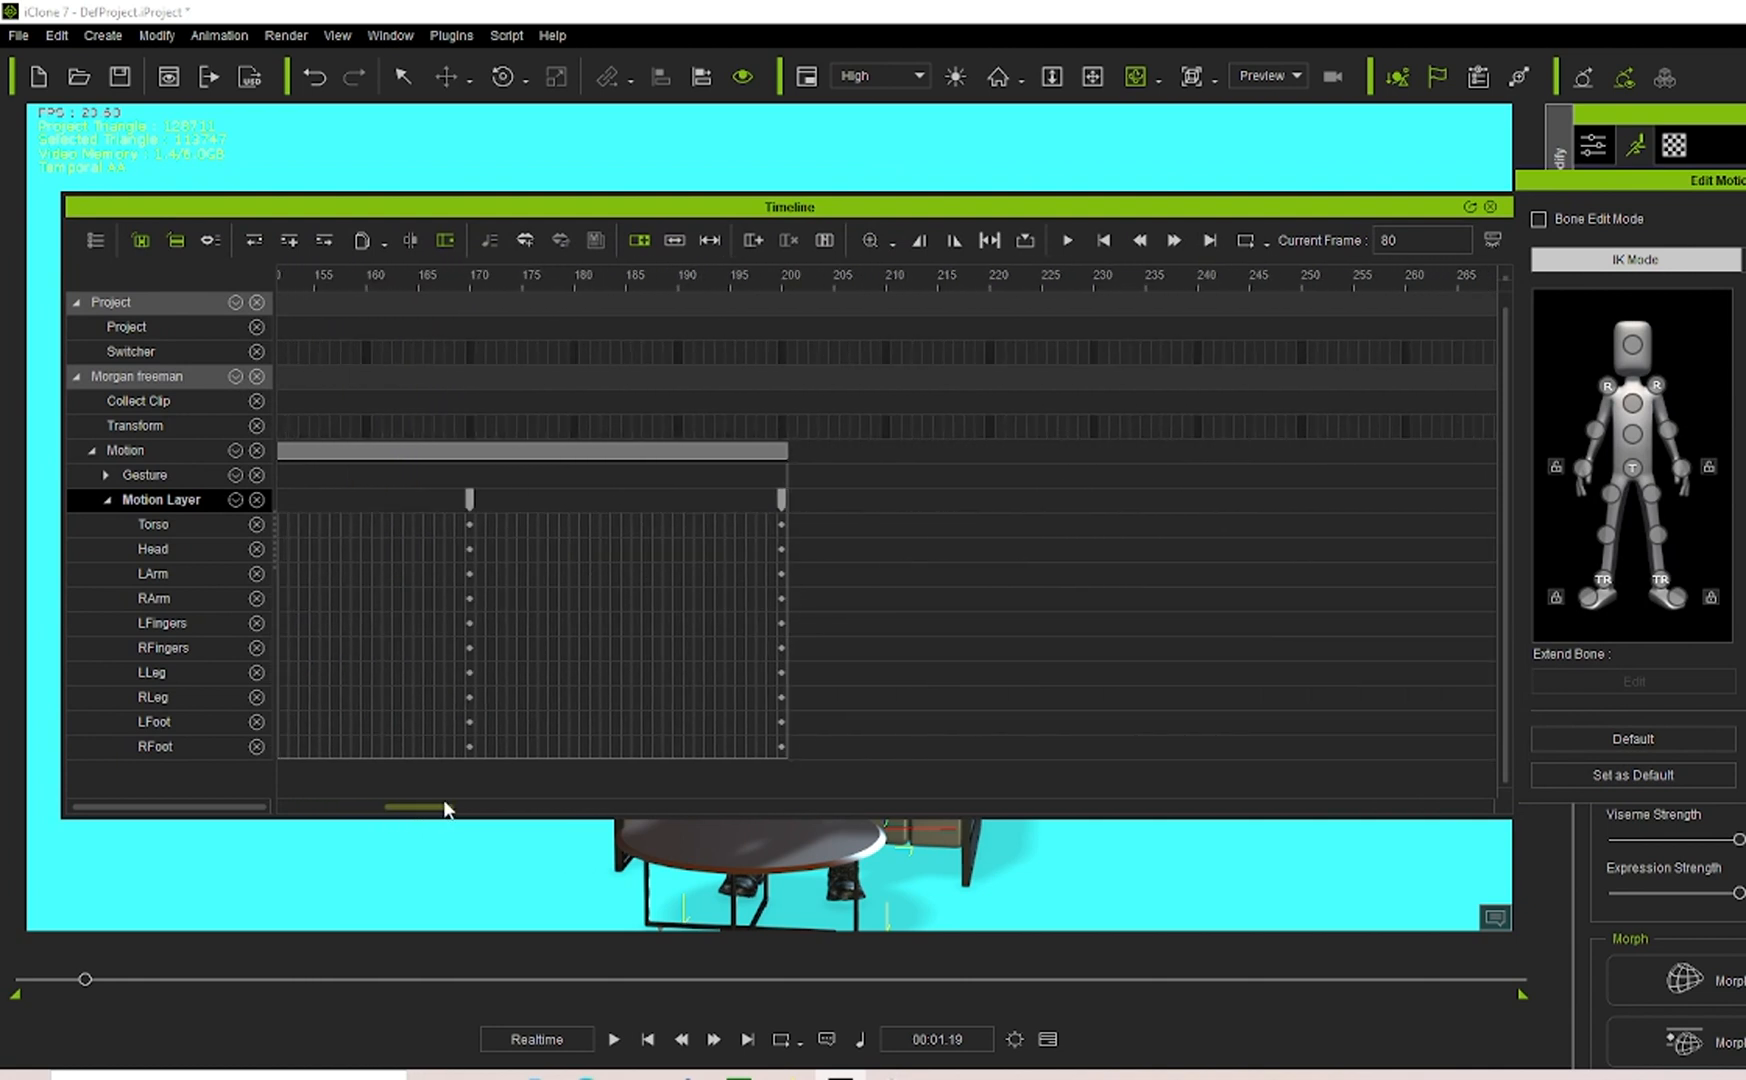
pyautogui.click(781, 500)
pyautogui.rightClick(779, 499)
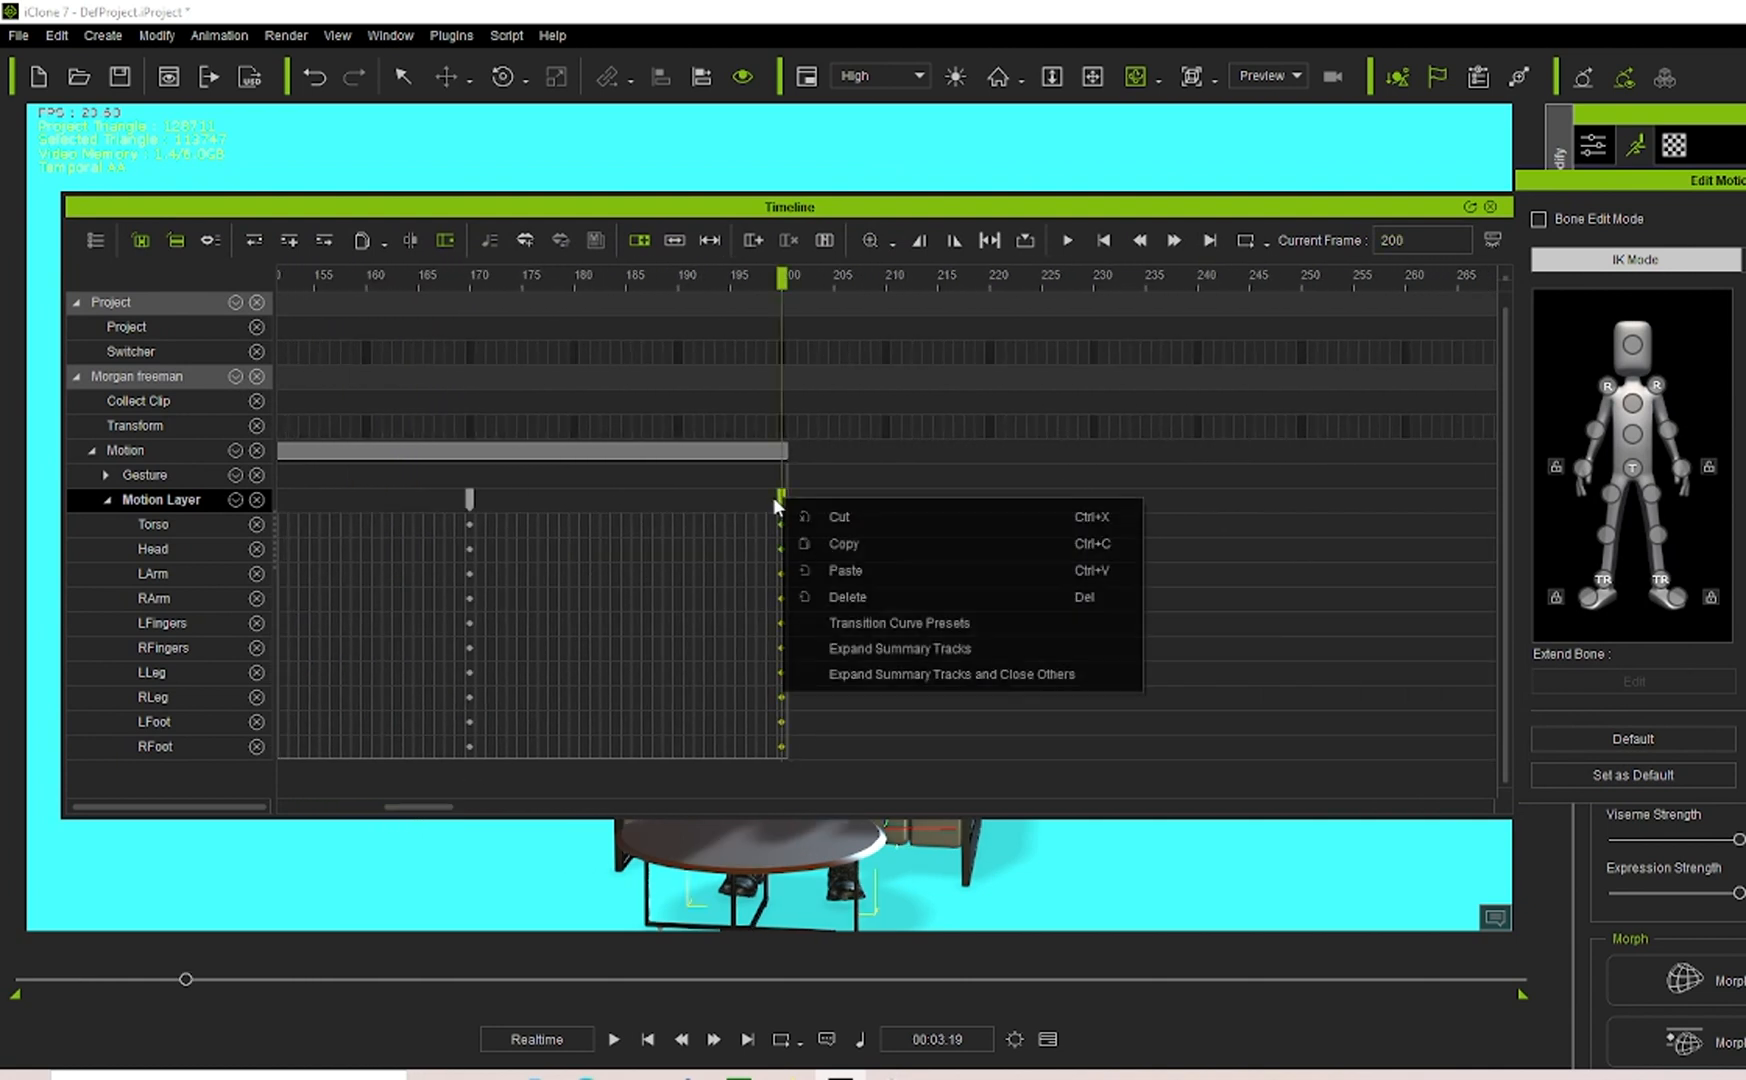
pyautogui.click(847, 569)
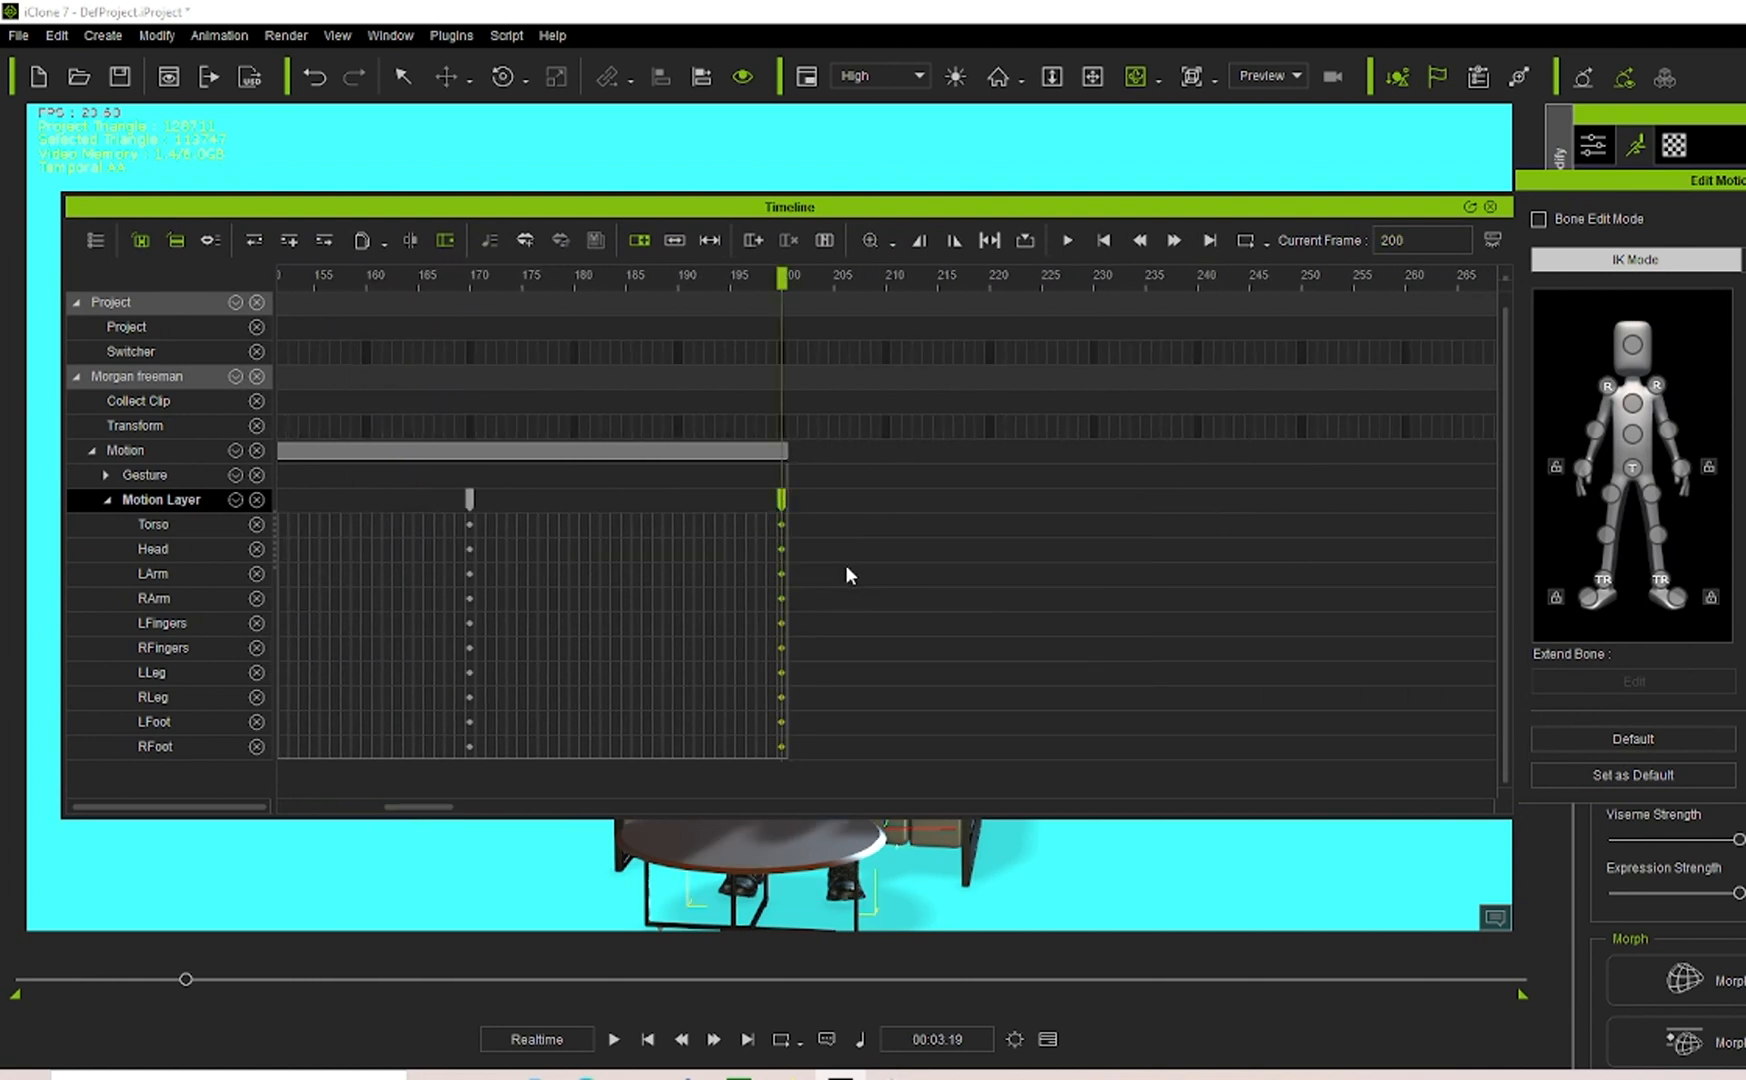
pyautogui.click(1491, 207)
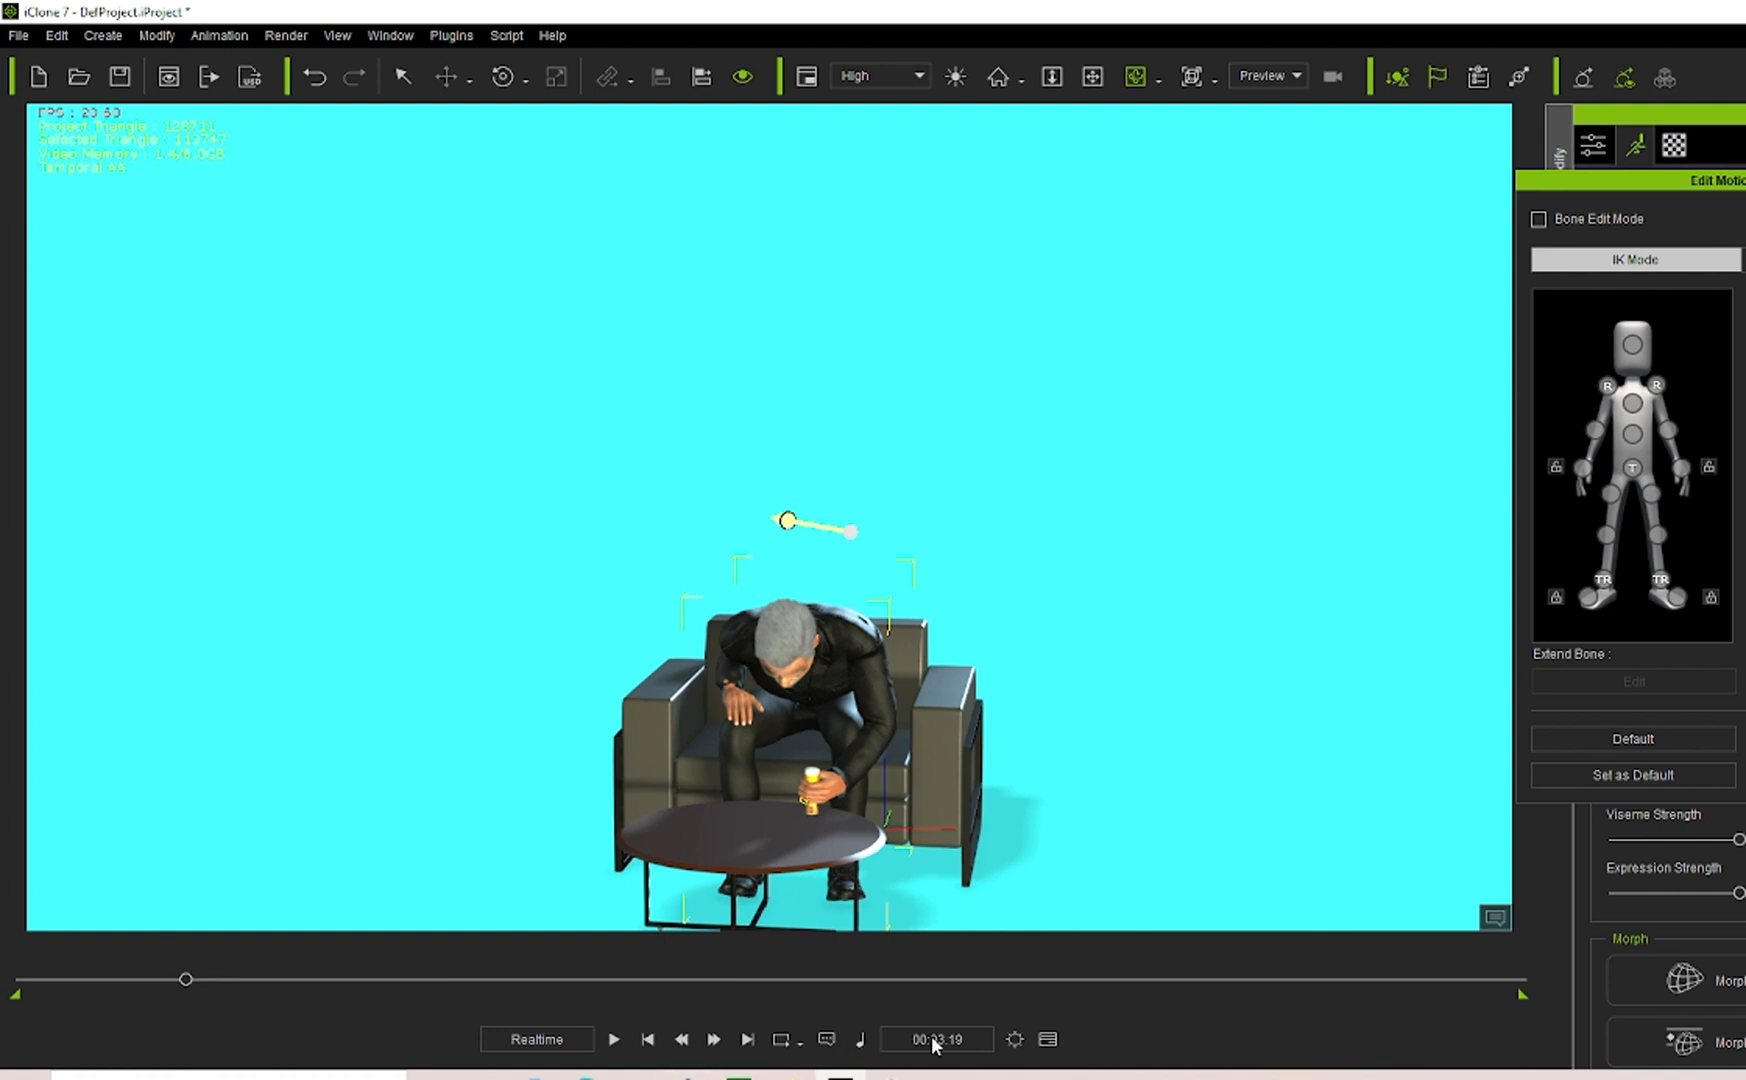
# Add a Motion Layer key holding the same glass-gripping pose at frame 210.
pyautogui.click(1047, 1039)
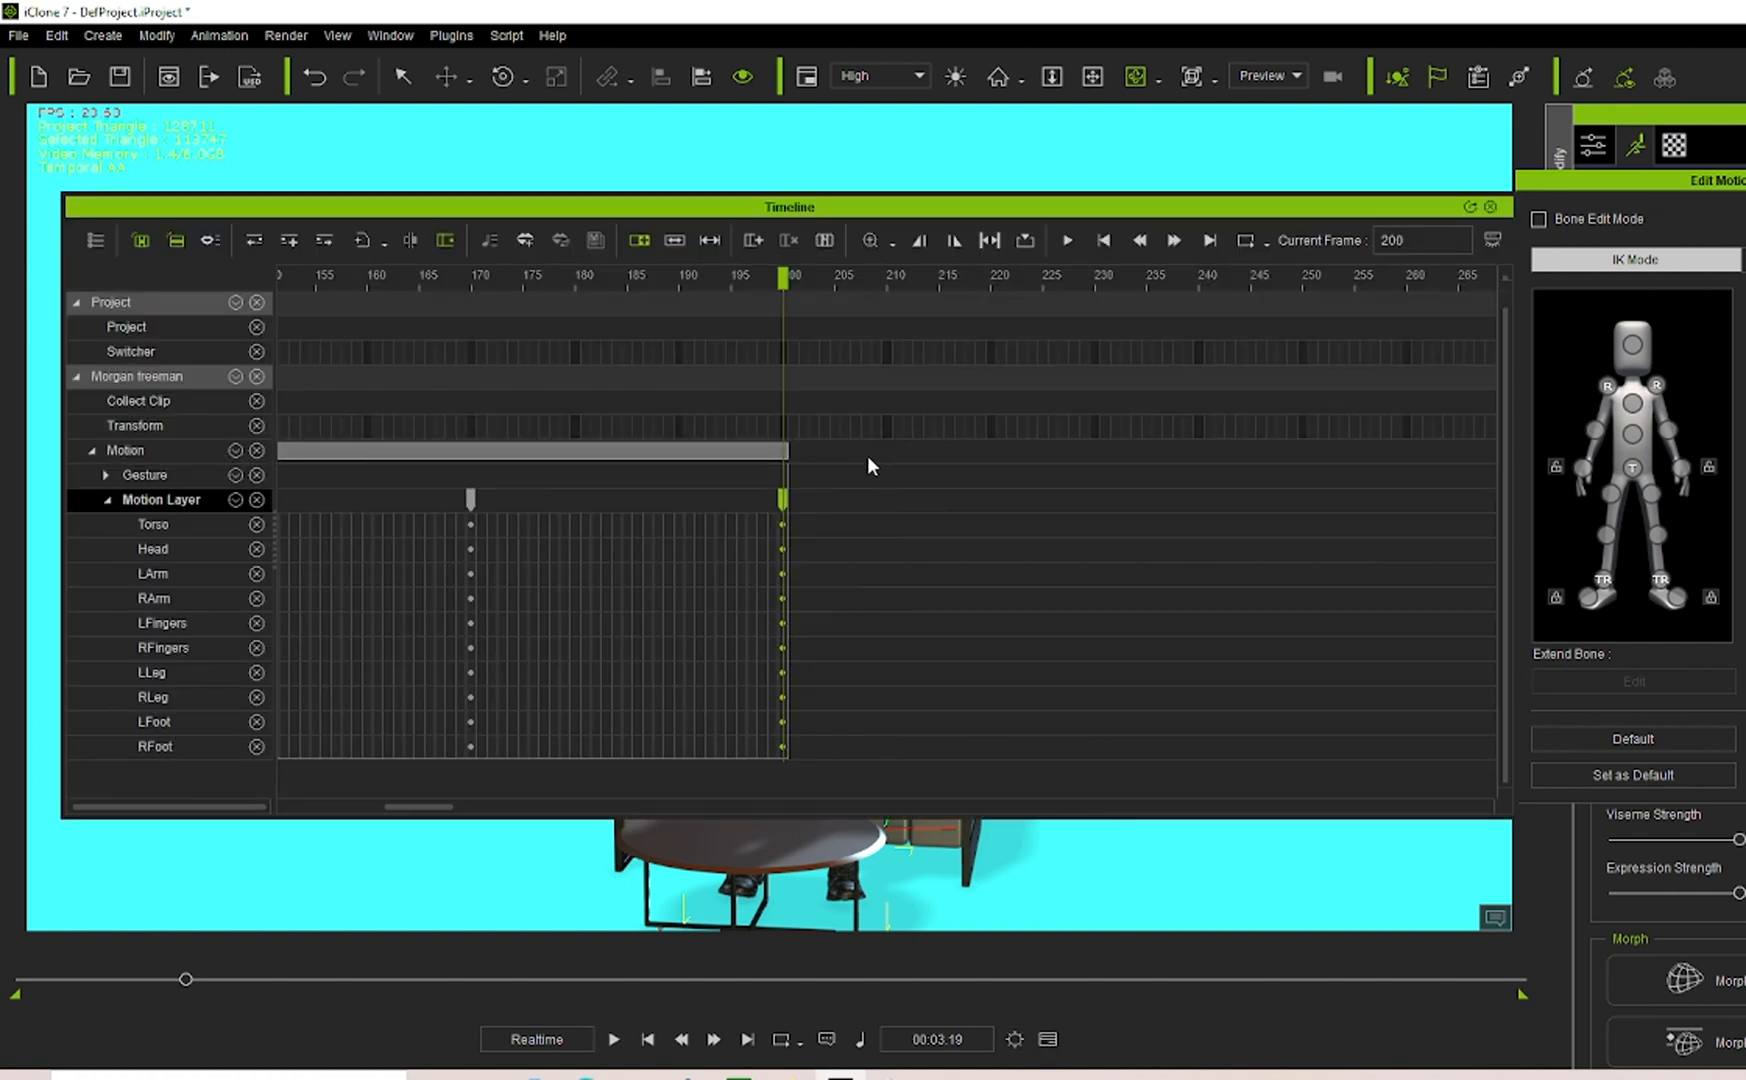
pyautogui.click(884, 507)
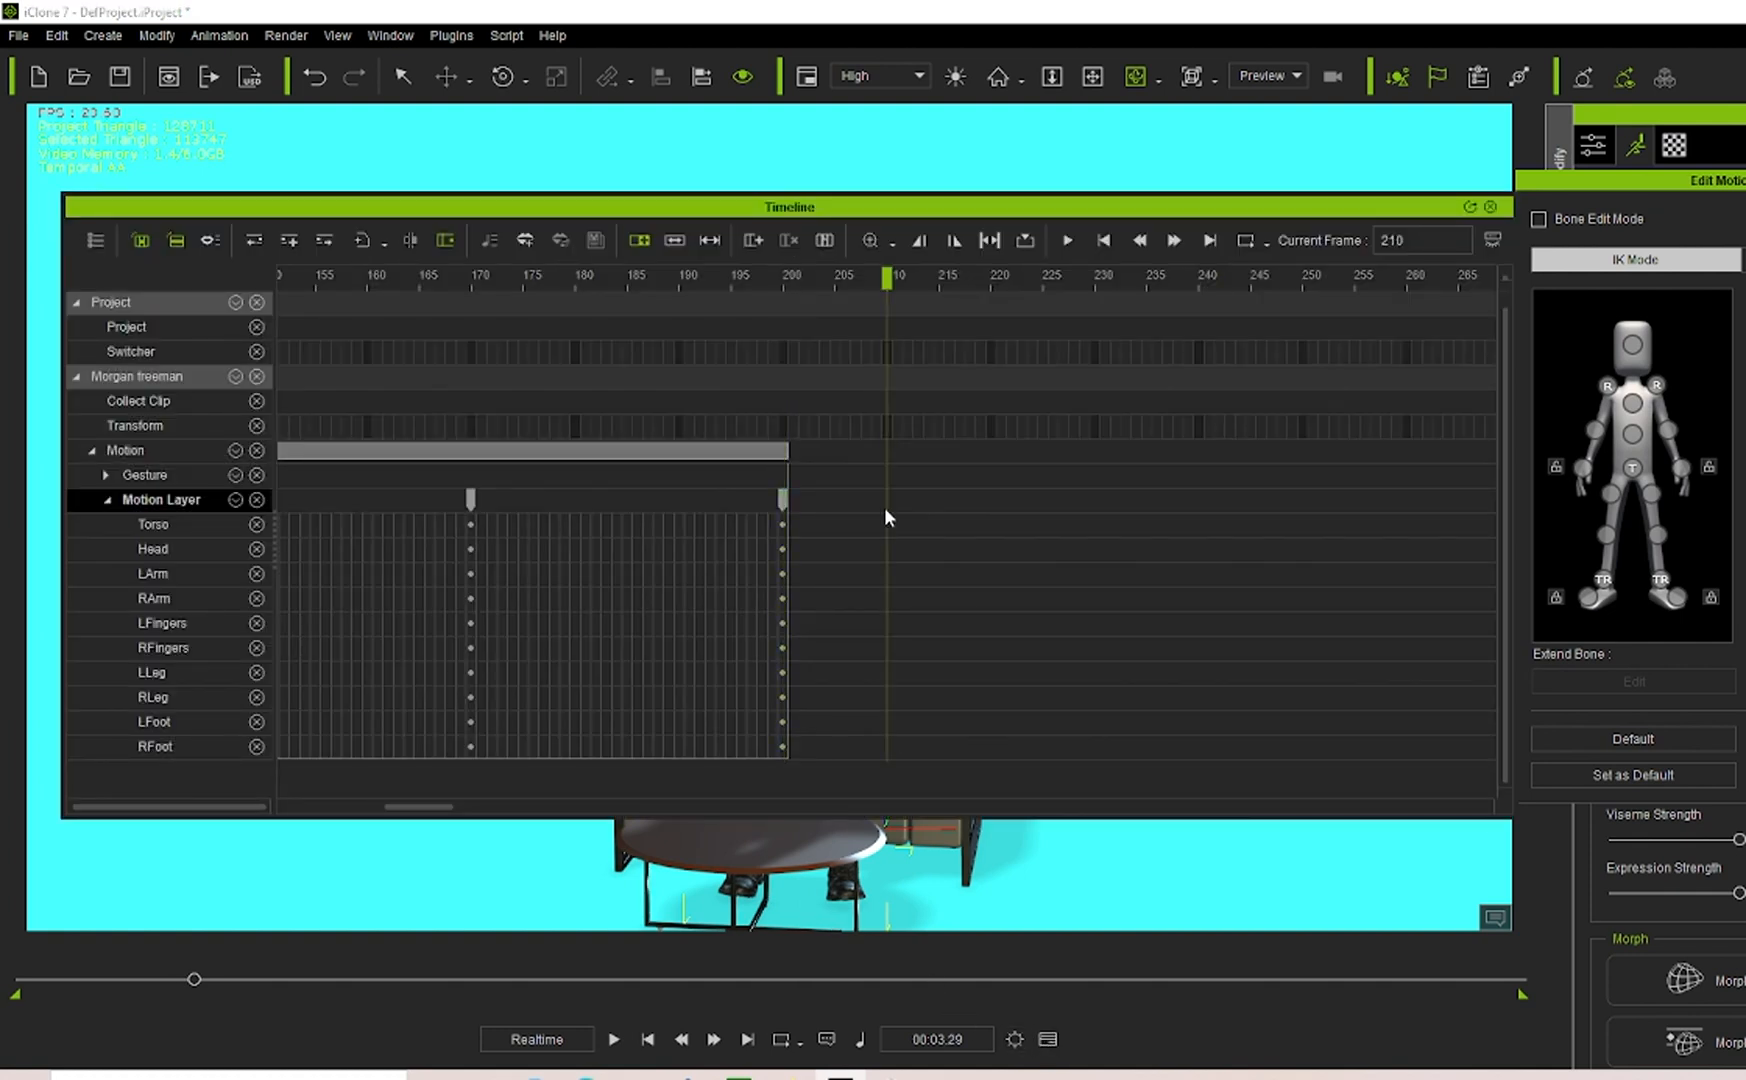
pyautogui.click(884, 507)
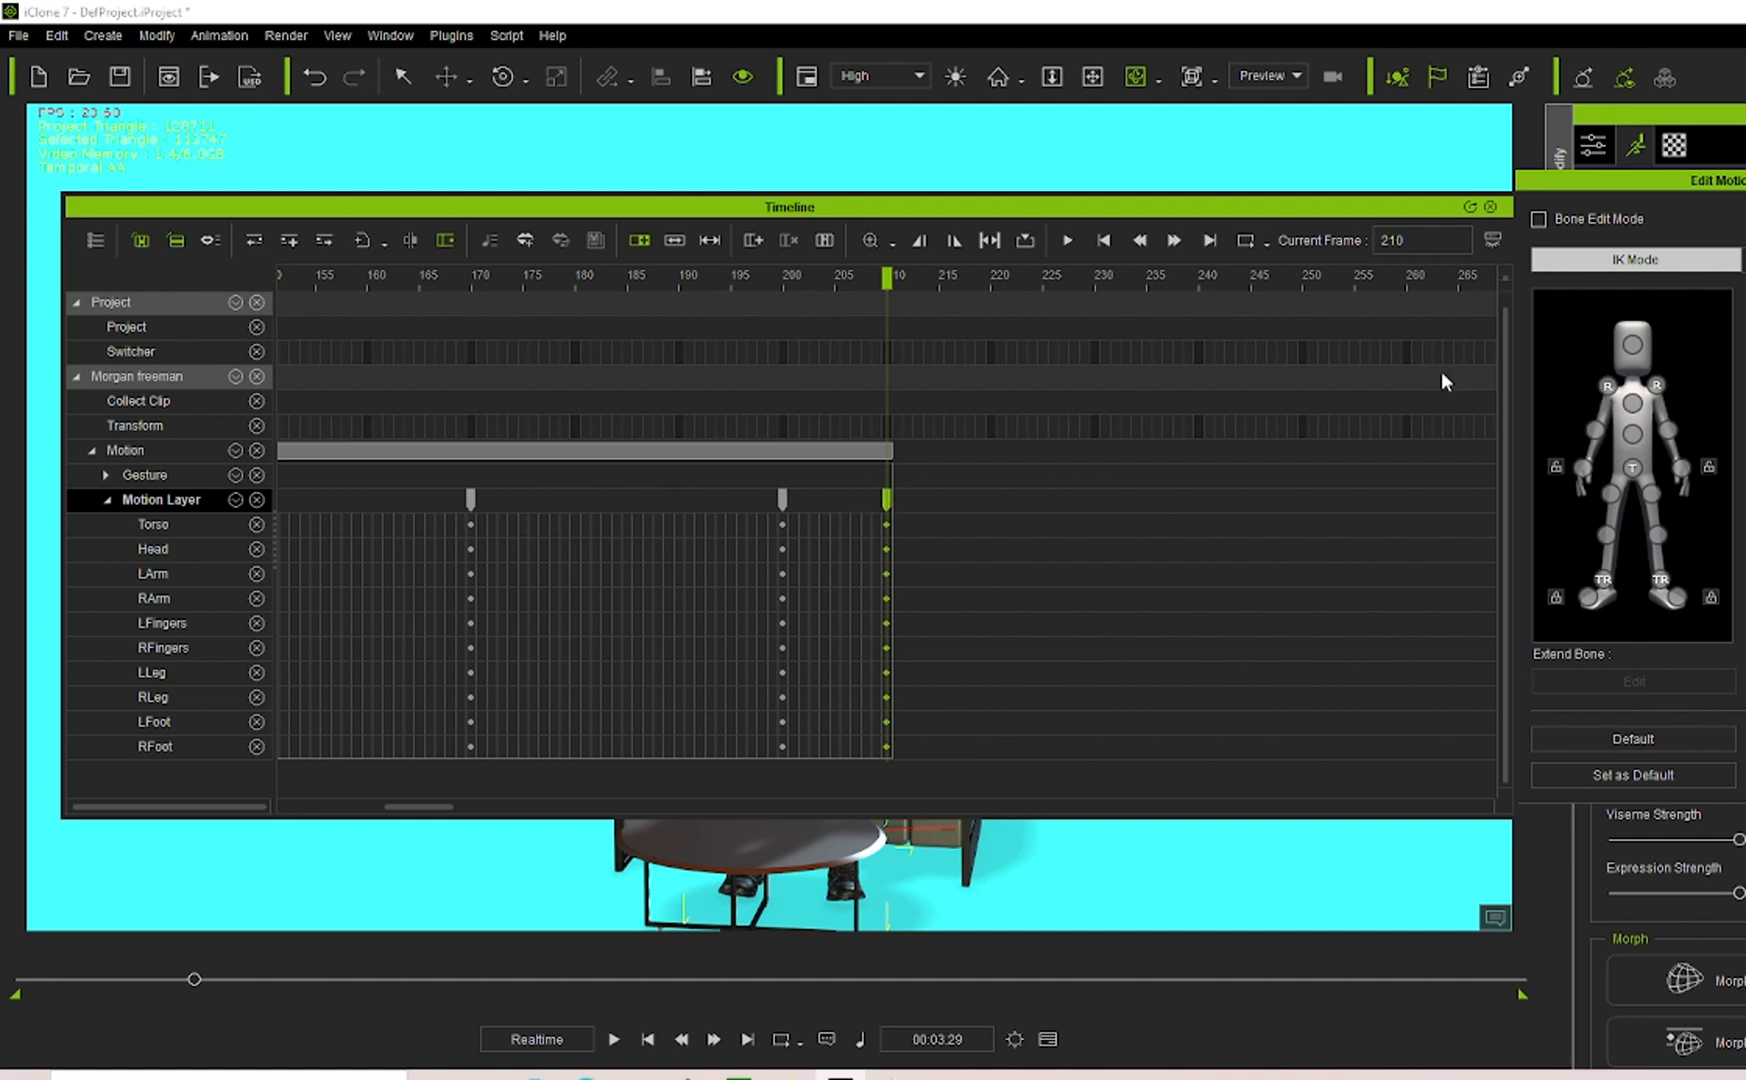
pyautogui.click(1491, 207)
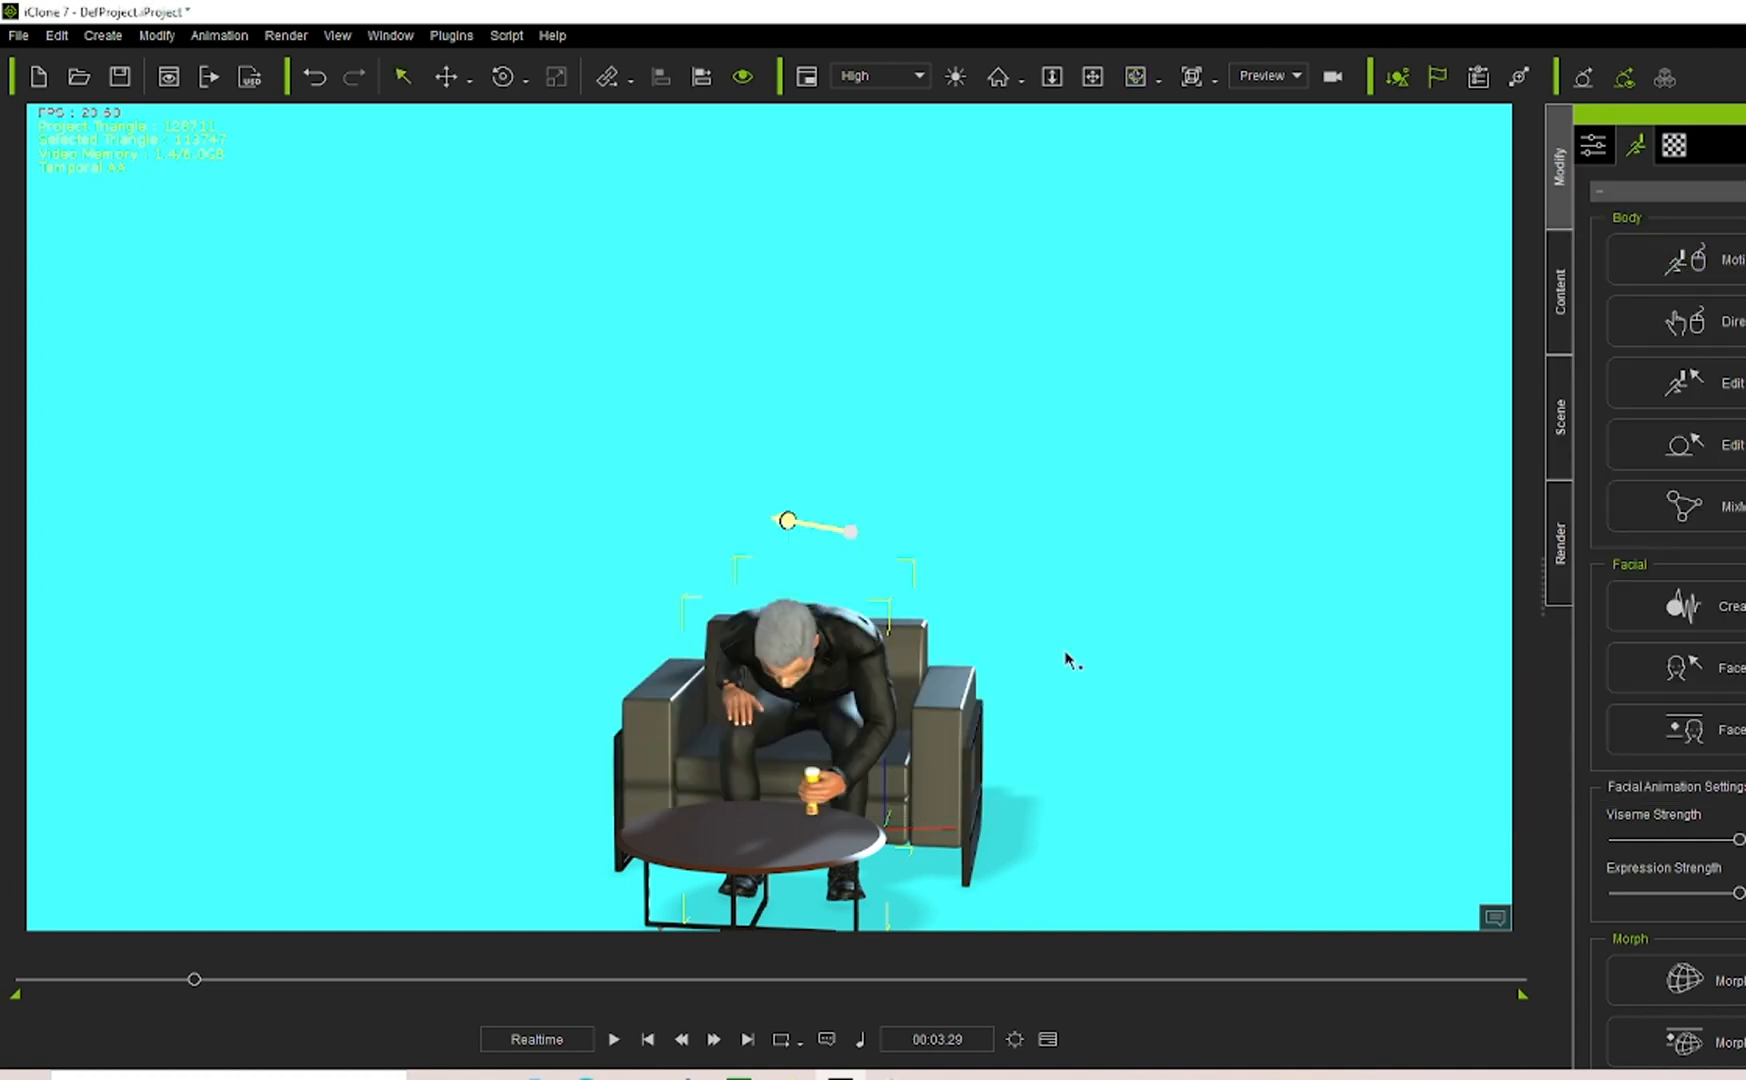
# Unlink the beer glass from the man's hand at frame 210 and check its Timeline track.
pyautogui.click(810, 780)
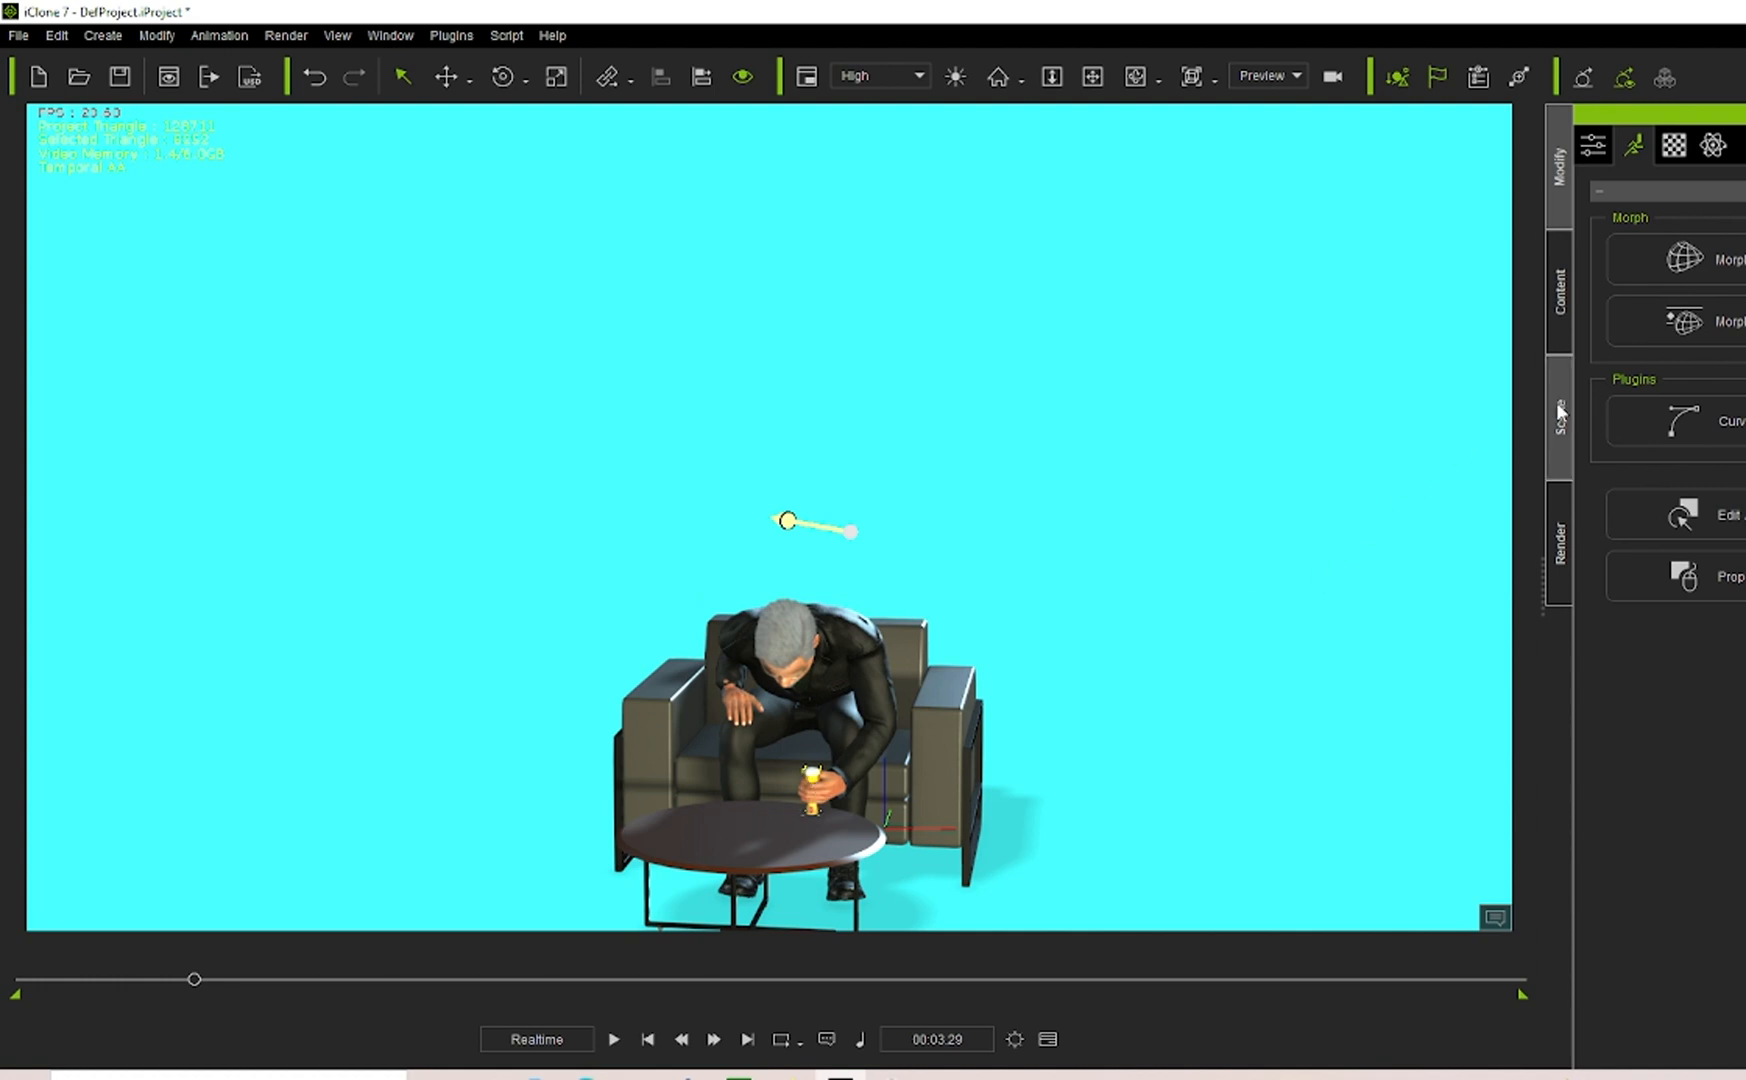
pyautogui.rightClick(812, 774)
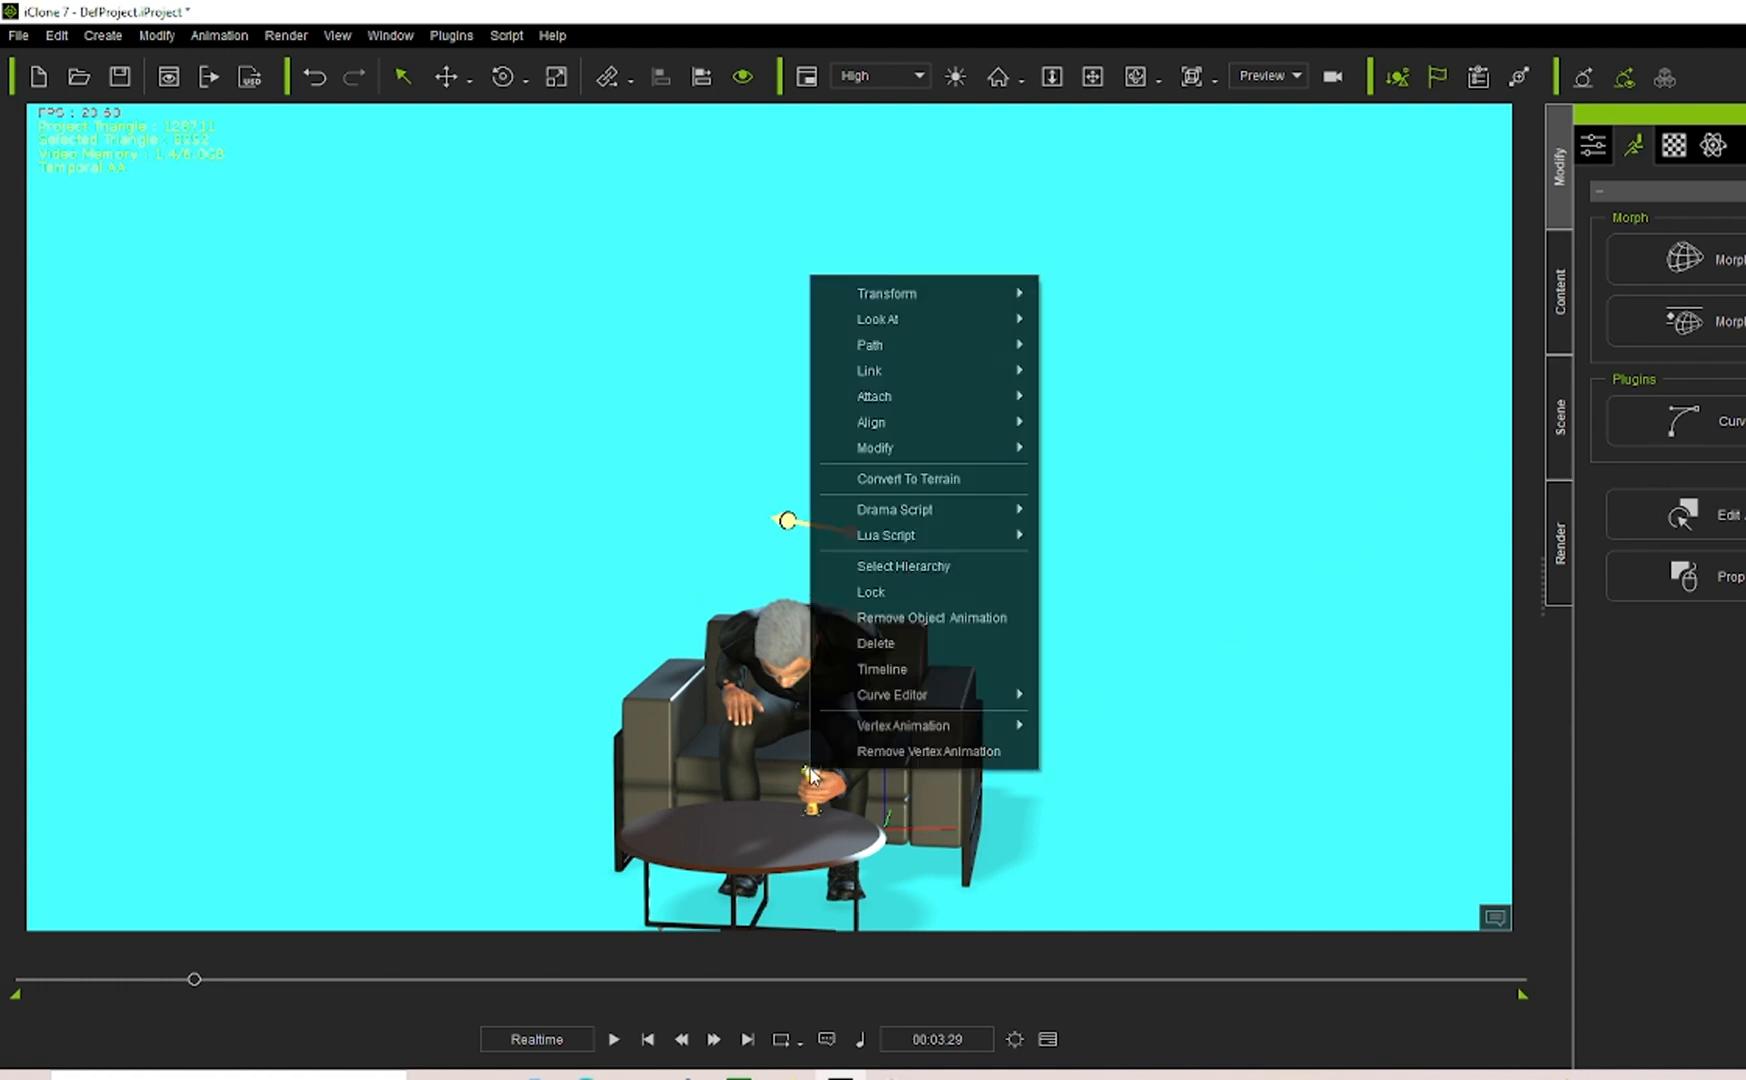
pyautogui.moveTo(957, 370)
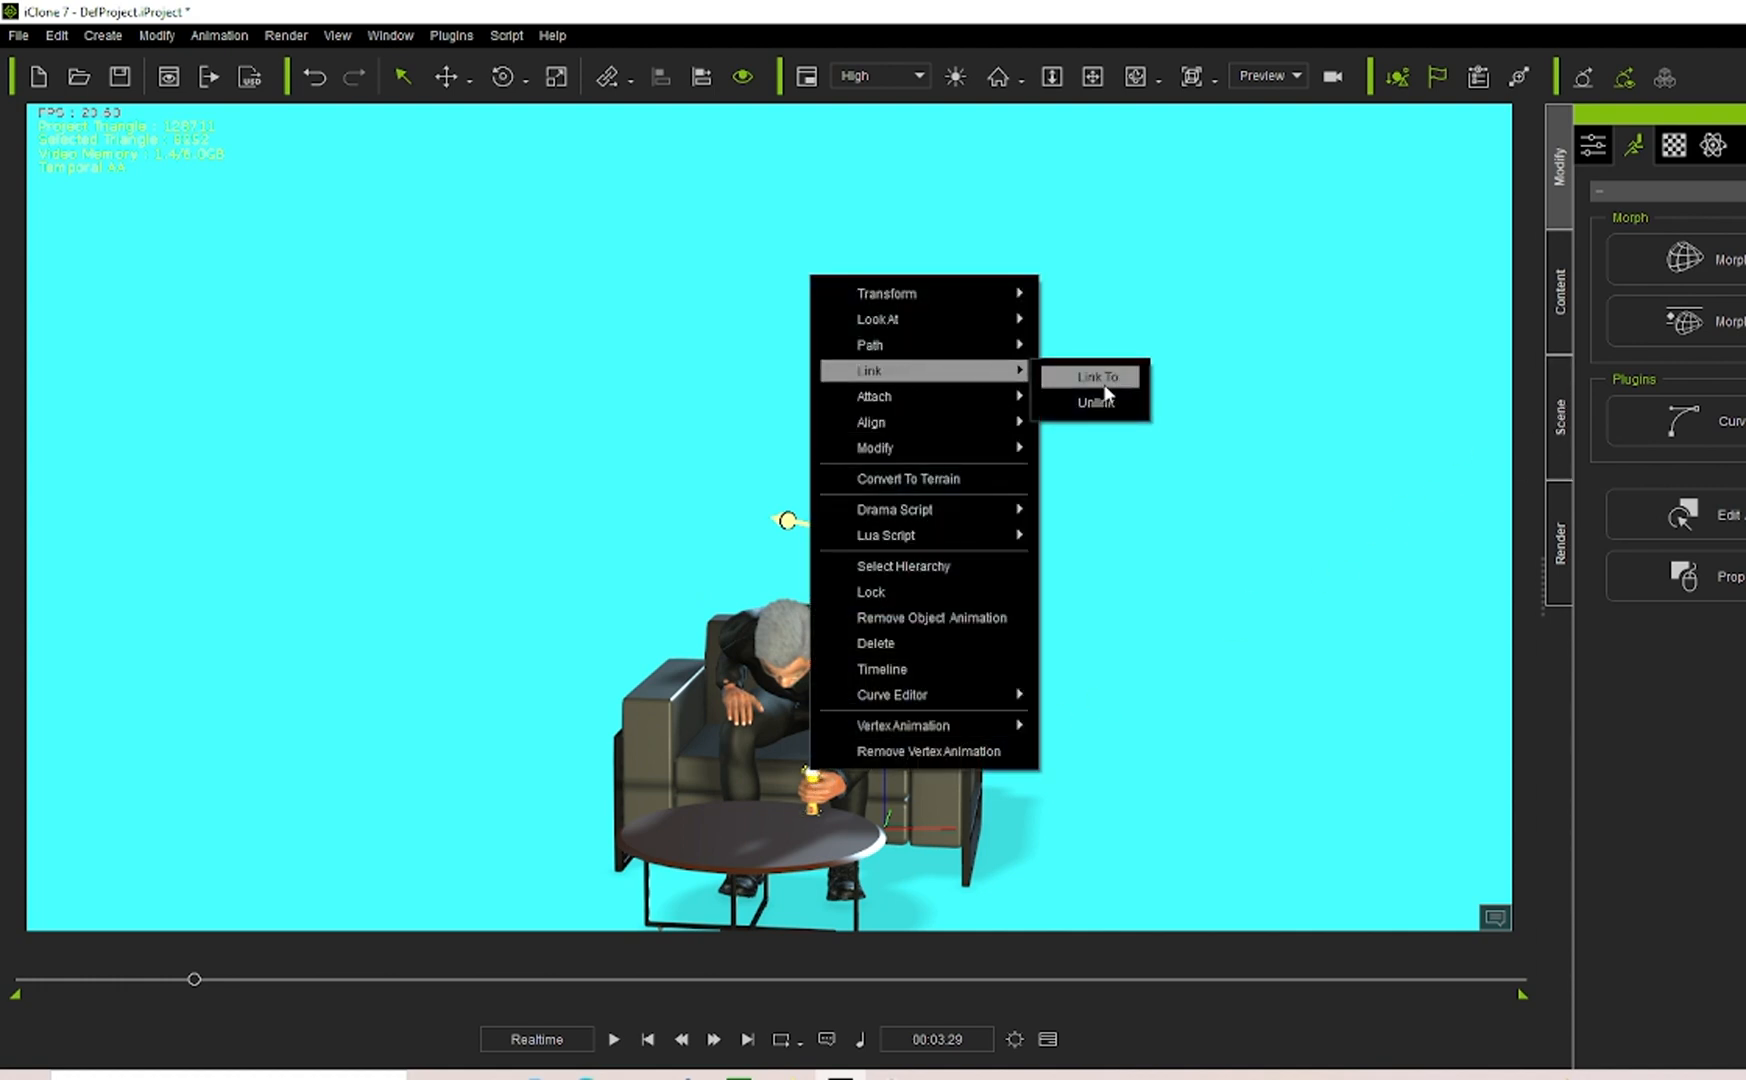
pyautogui.click(1083, 403)
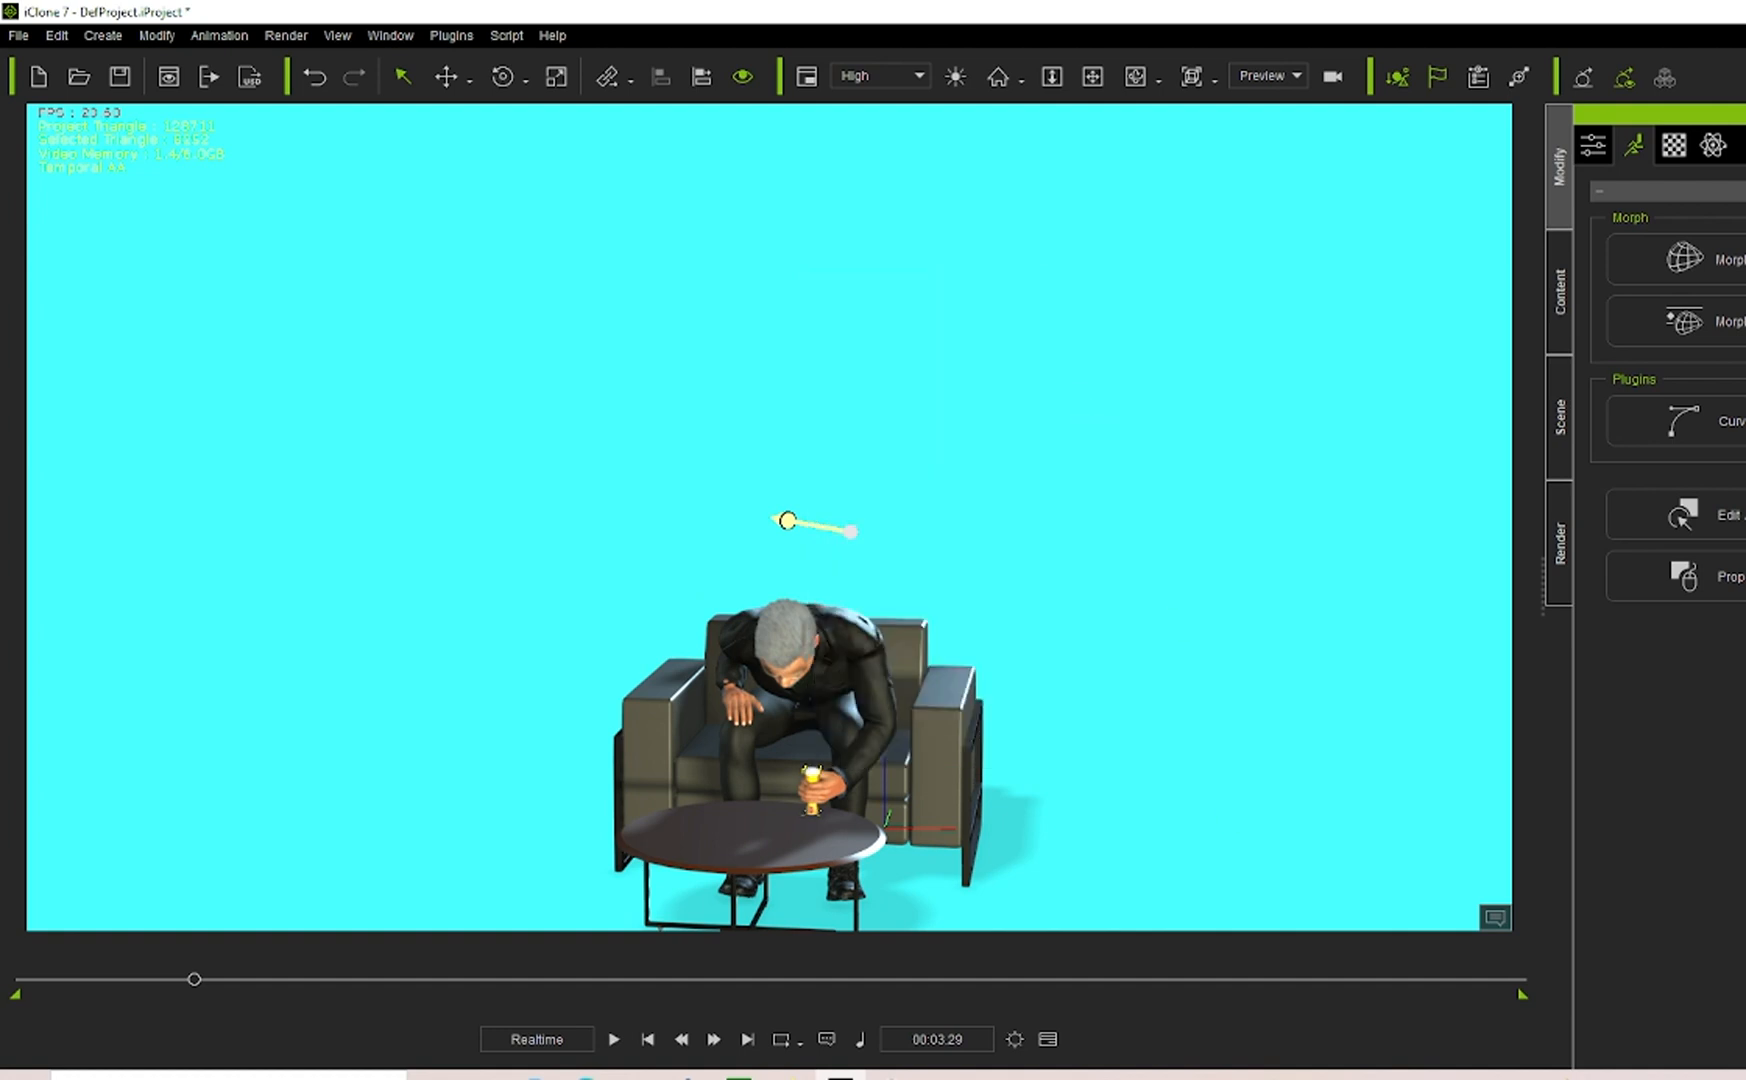
pyautogui.click(1047, 1040)
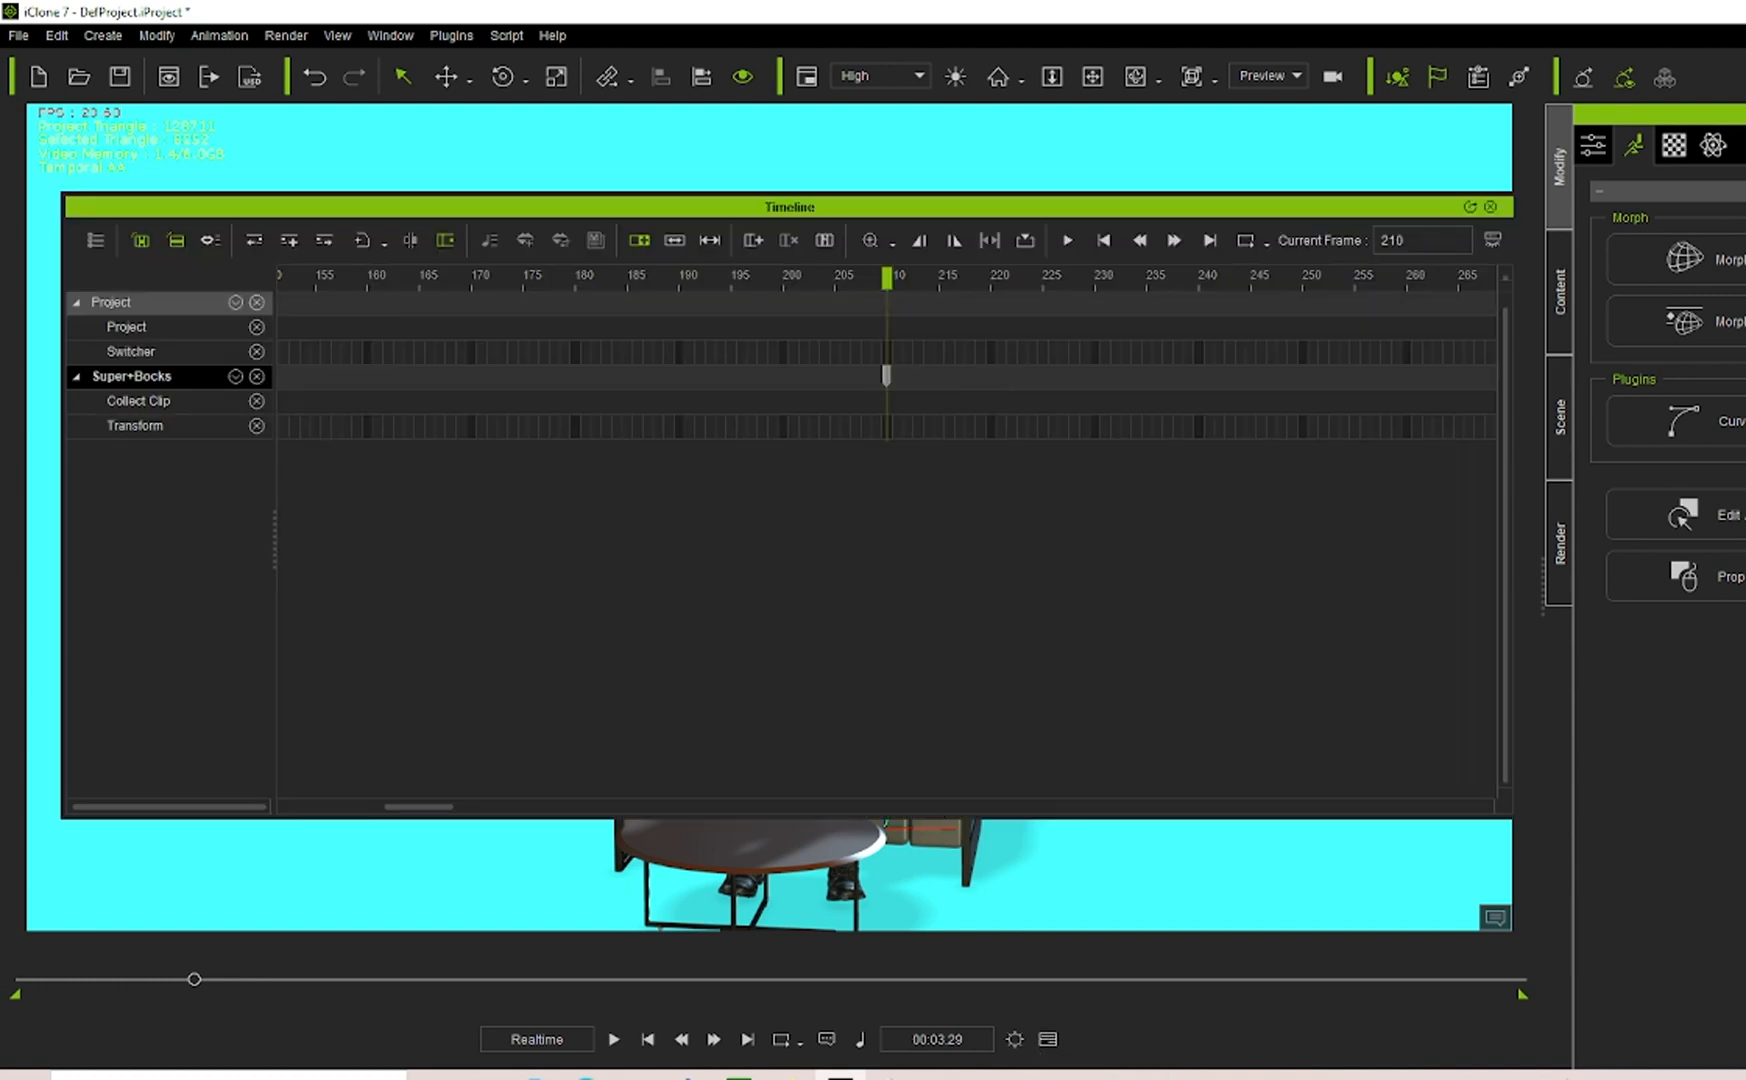
pyautogui.click(1045, 1040)
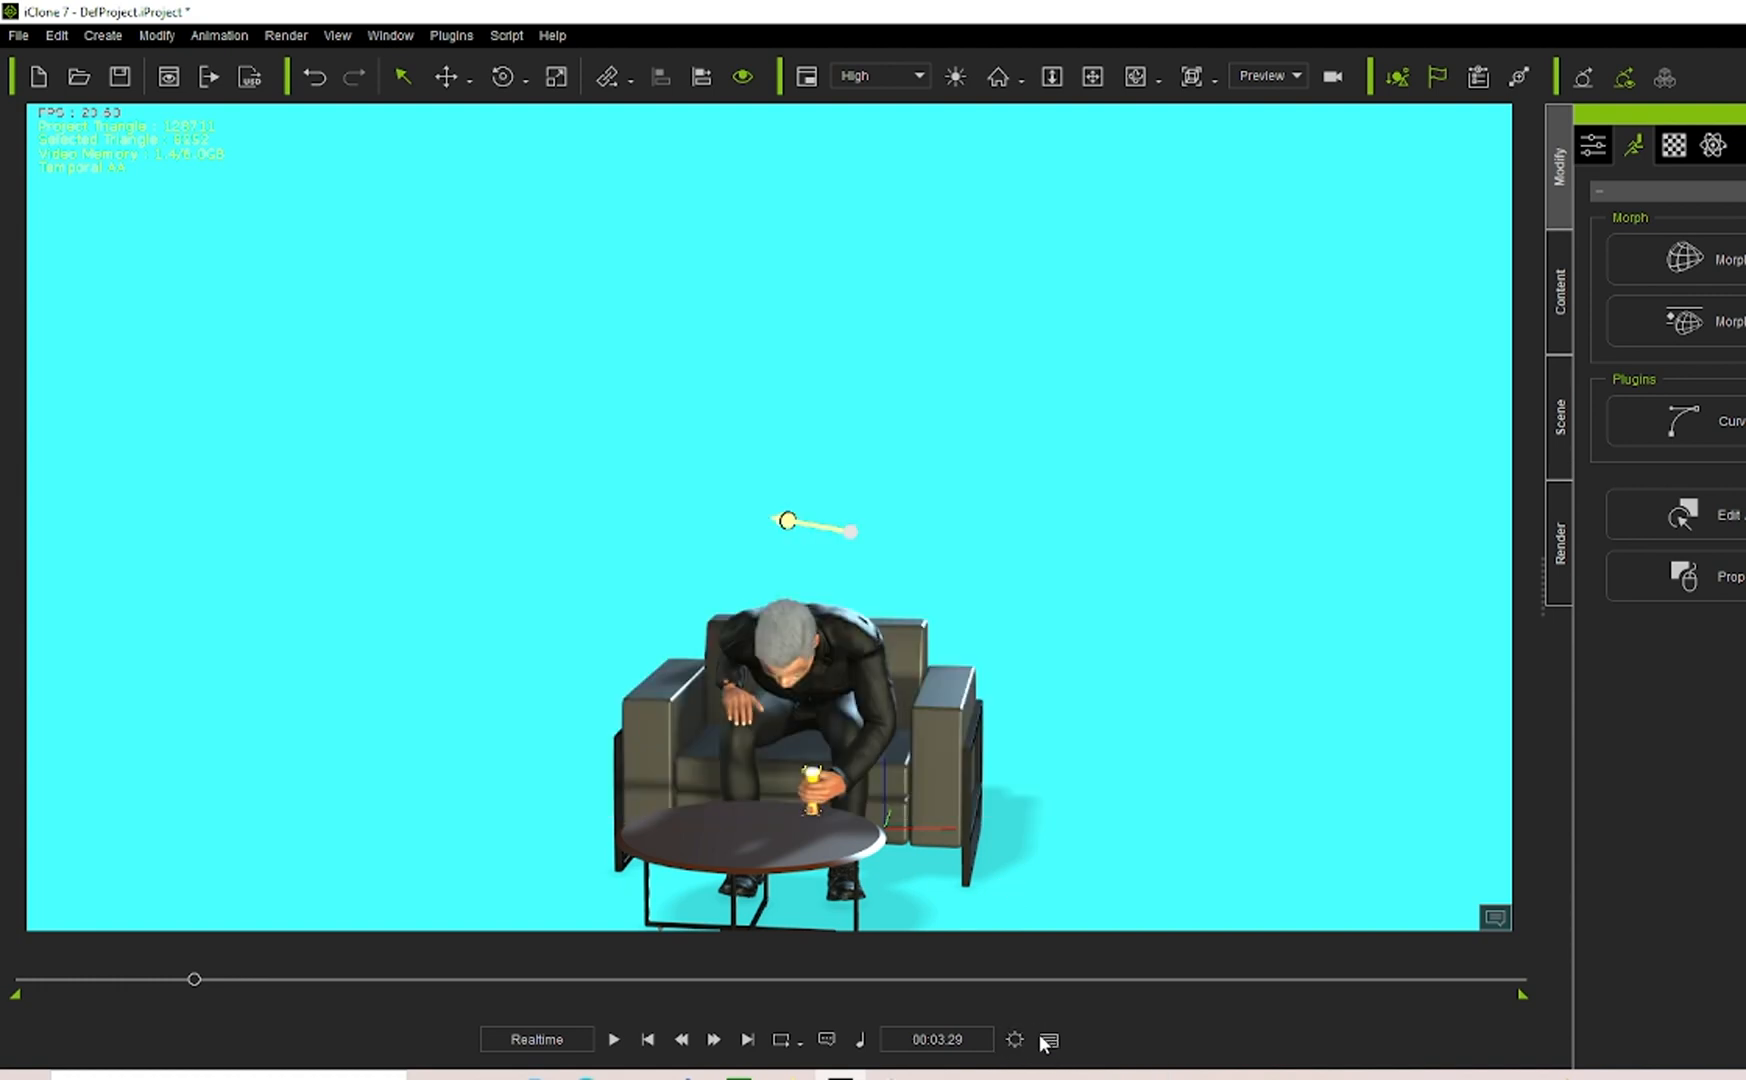
# Copy the man's upright seated pose from the Motion Layer key at frame 1.
pyautogui.click(1045, 1040)
pyautogui.click(846, 906)
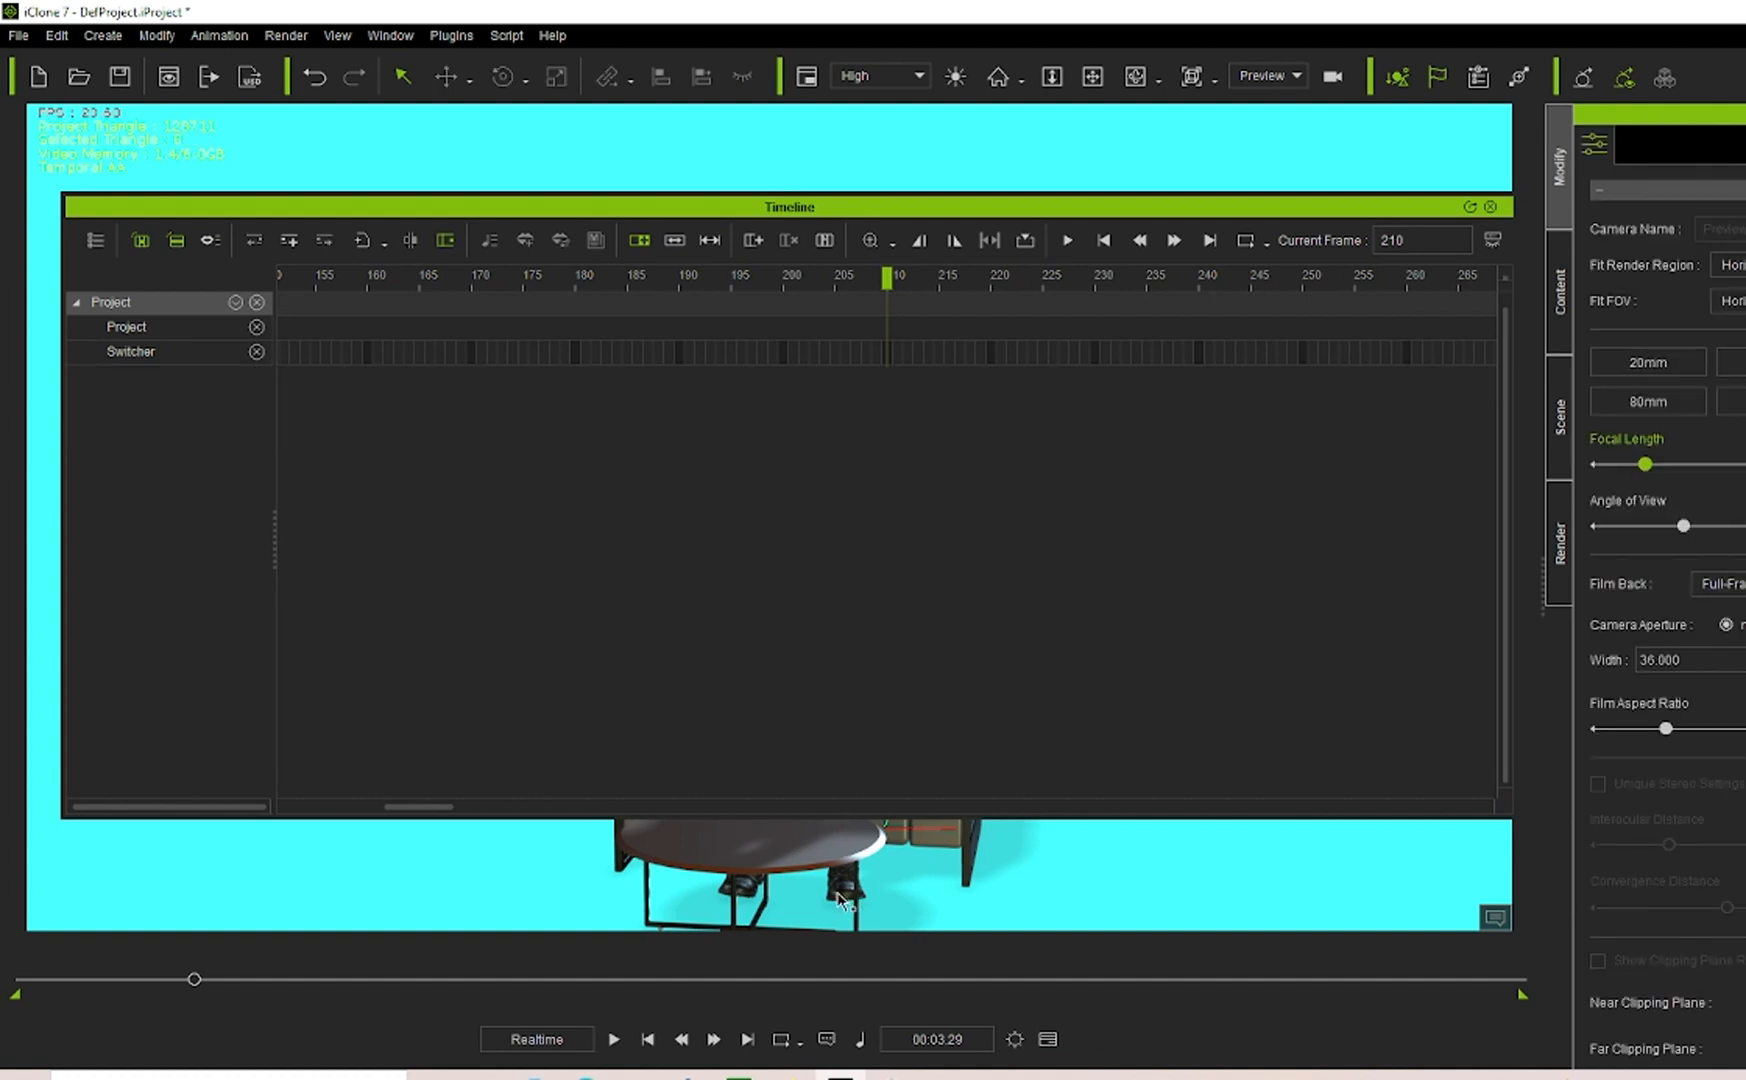
pyautogui.moveTo(1015, 207); pyautogui.dragTo(1114, 654)
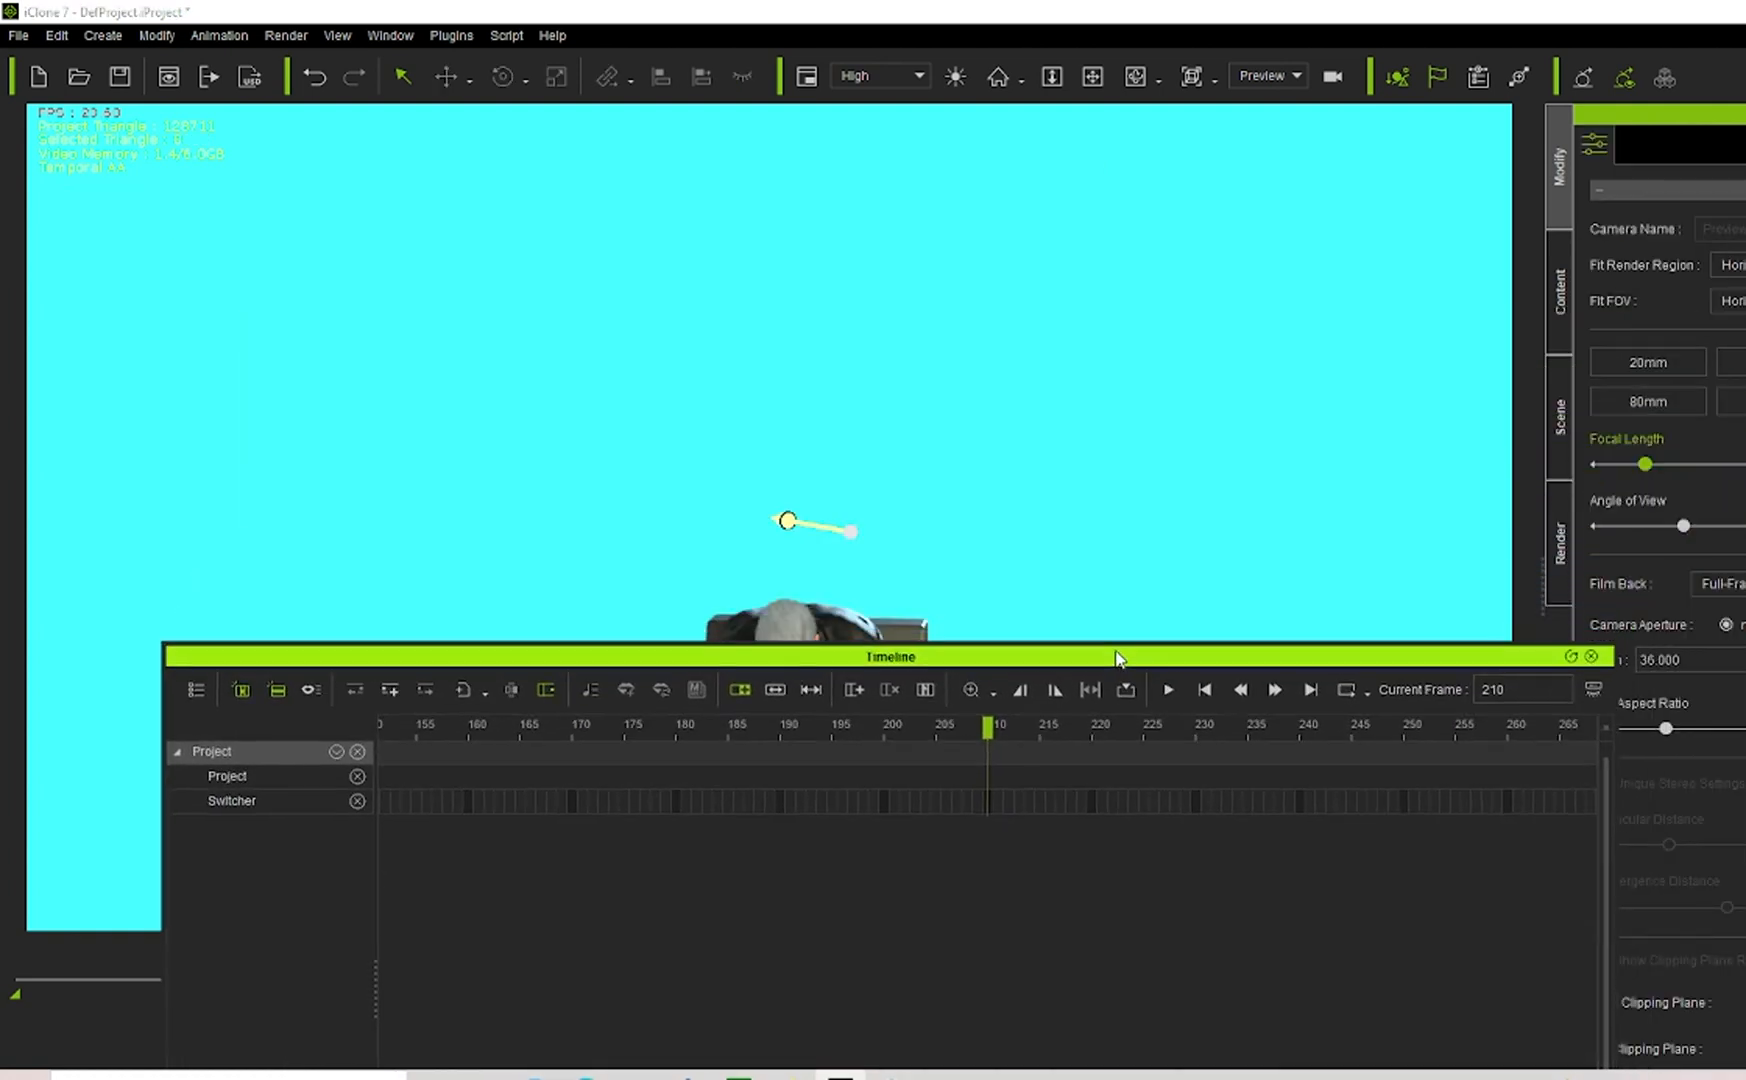
pyautogui.click(783, 622)
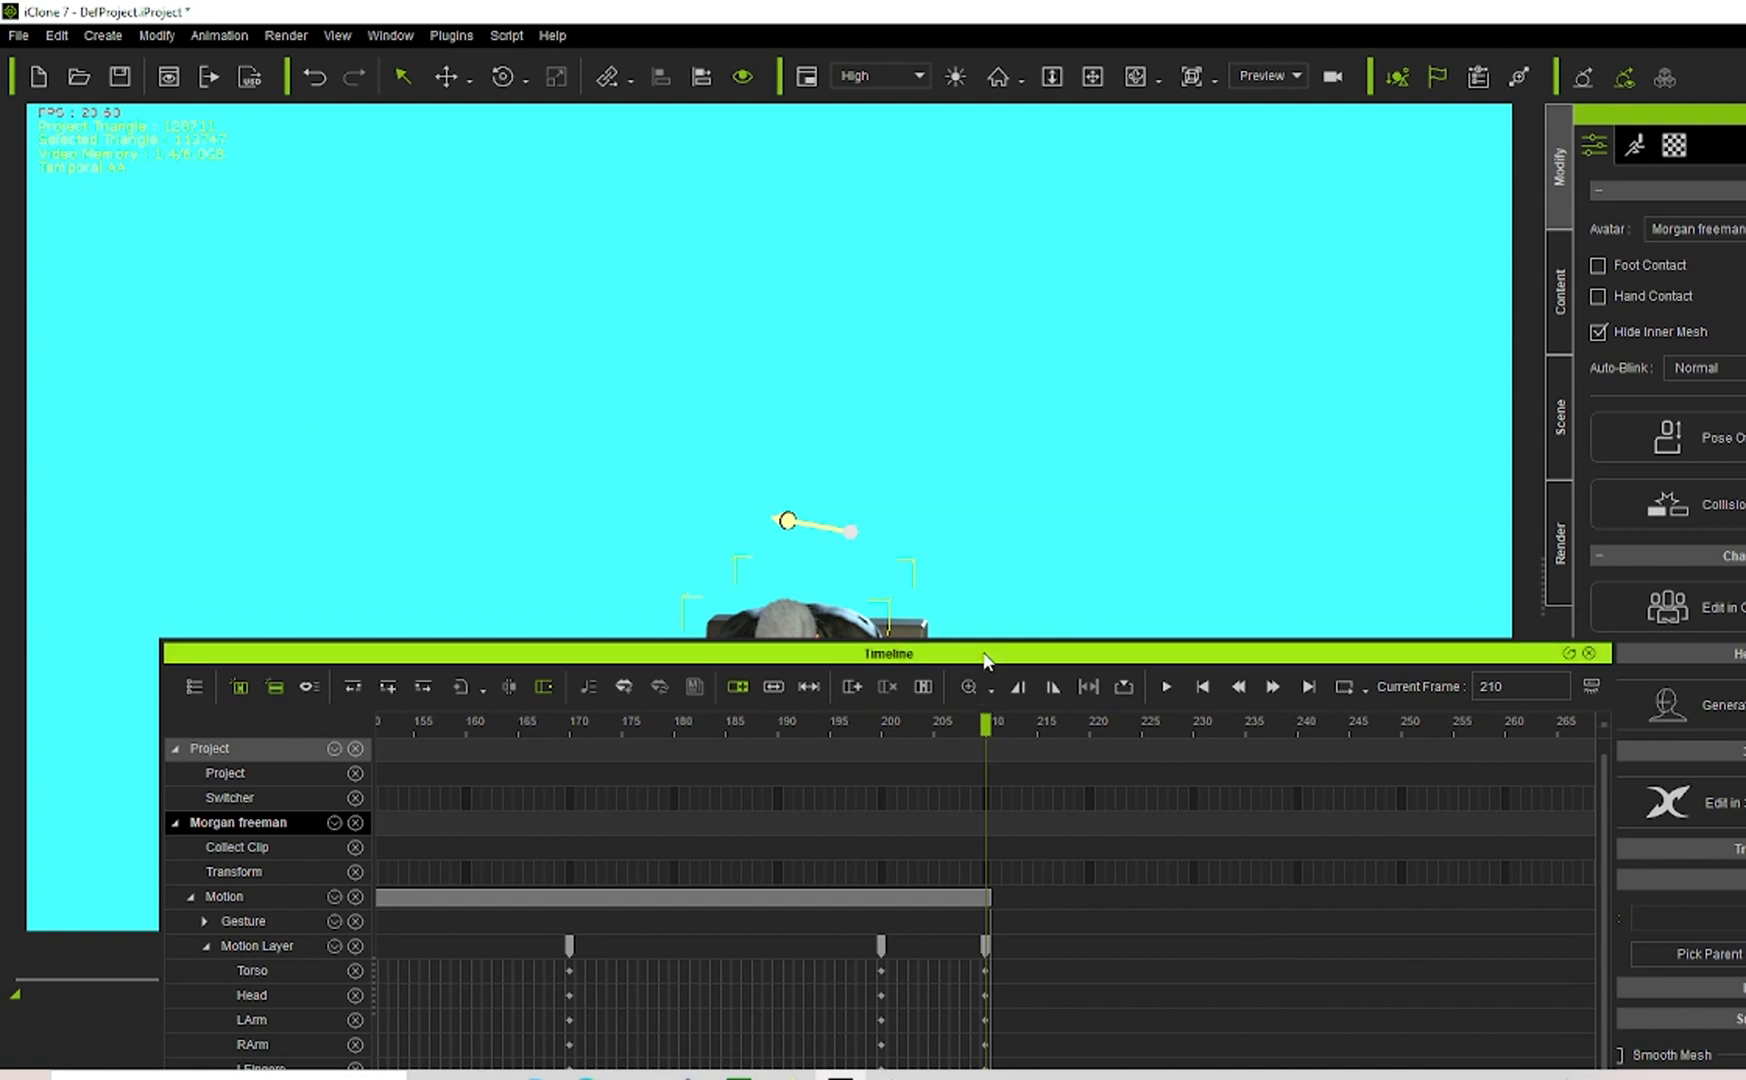
pyautogui.moveTo(1150, 655); pyautogui.dragTo(1737, 278)
pyautogui.moveTo(1284, 880); pyautogui.dragTo(1146, 908)
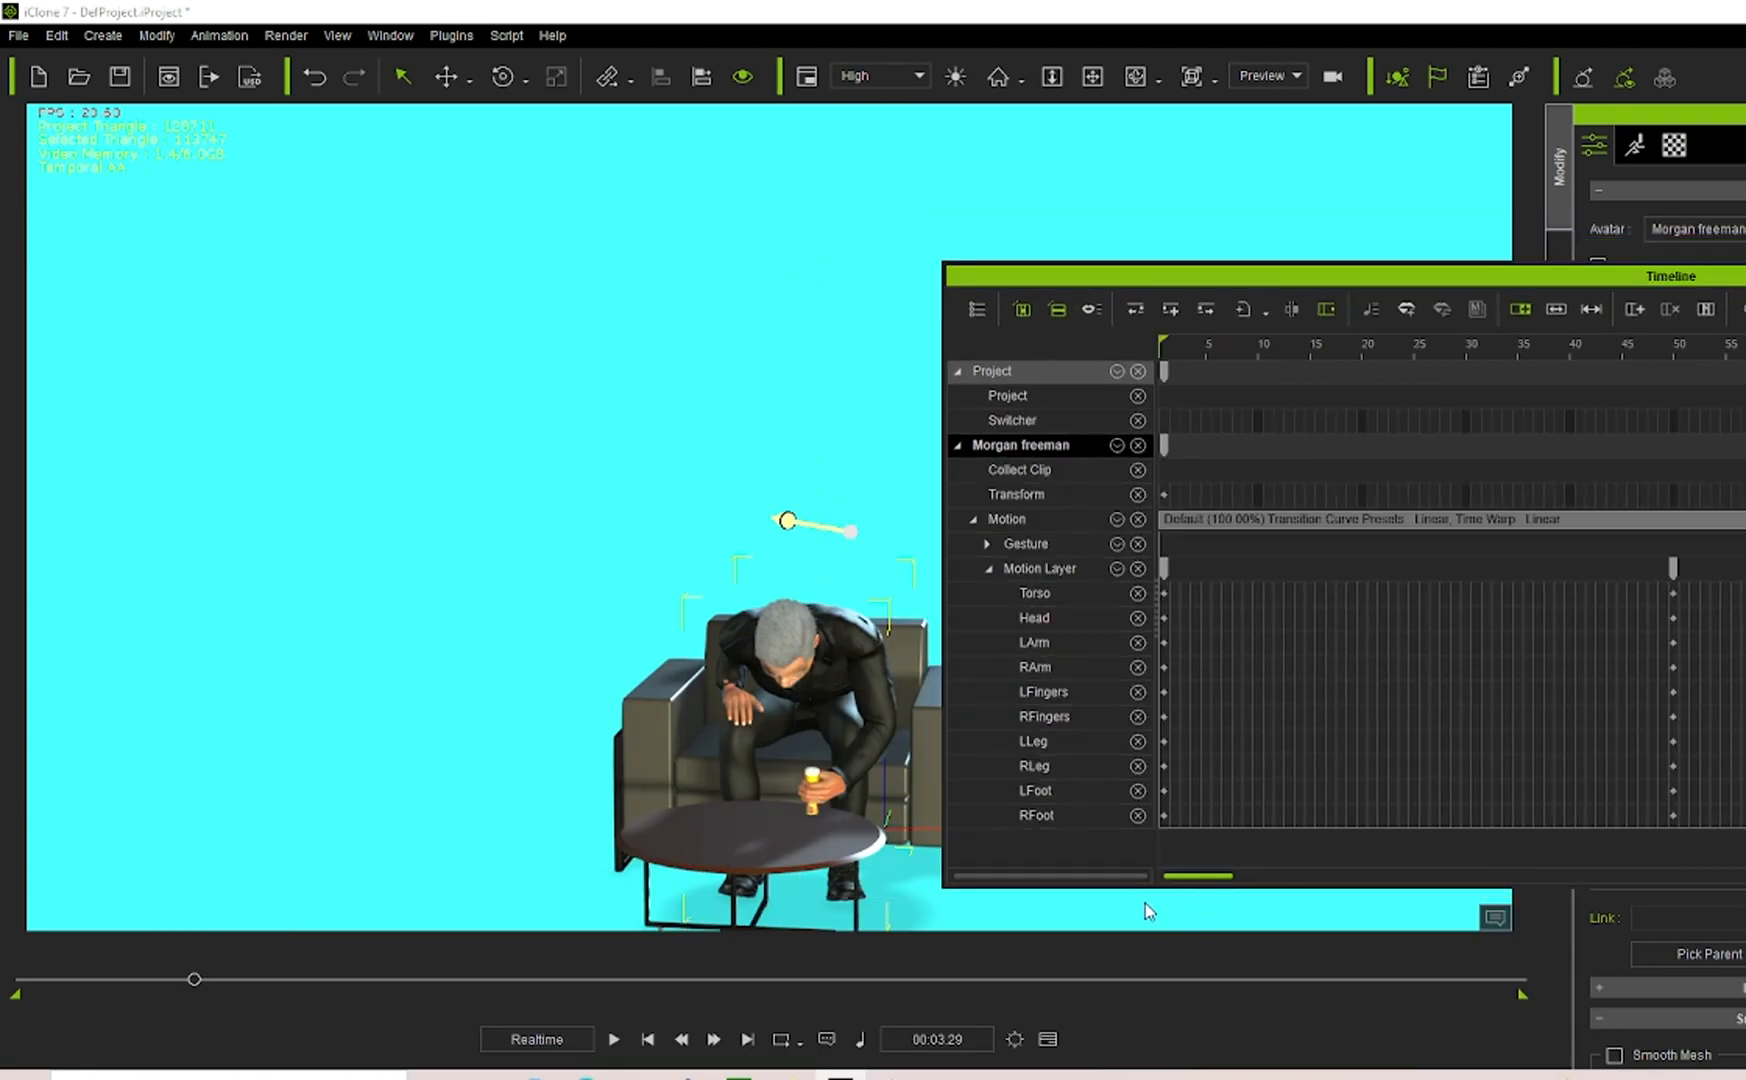
pyautogui.click(1164, 570)
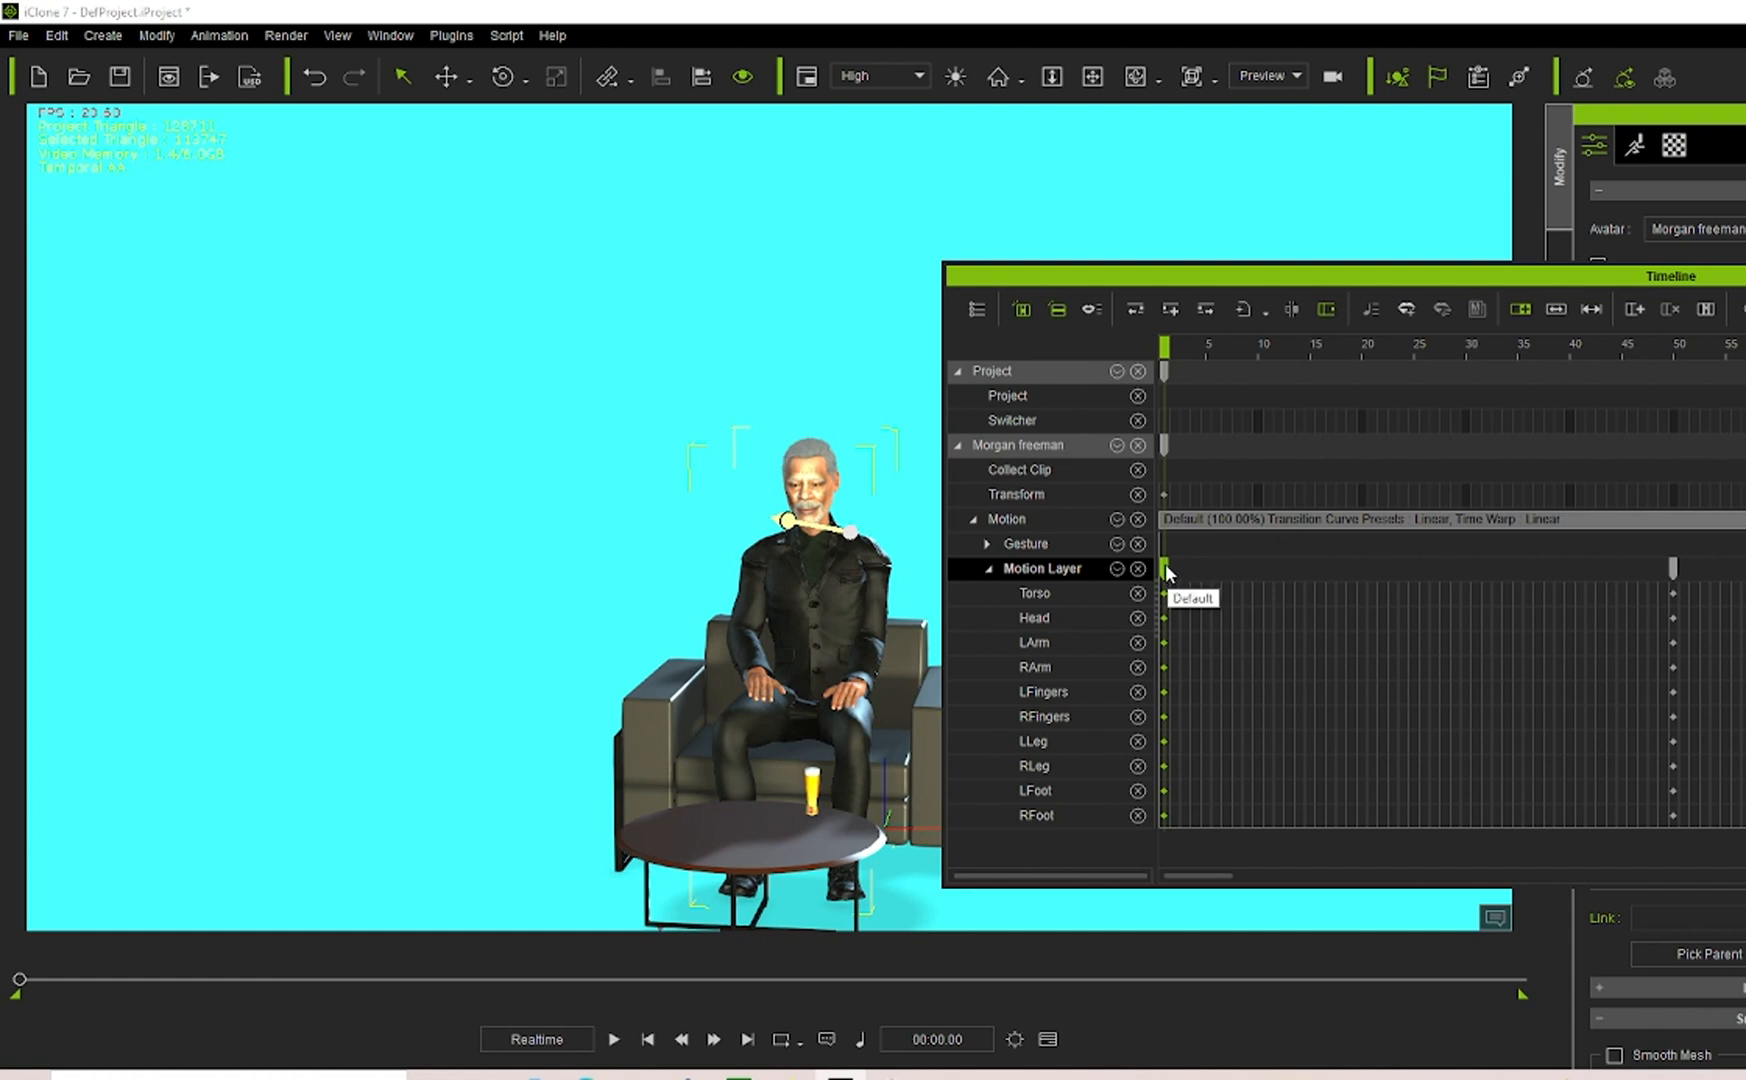
pyautogui.rightClick(1166, 572)
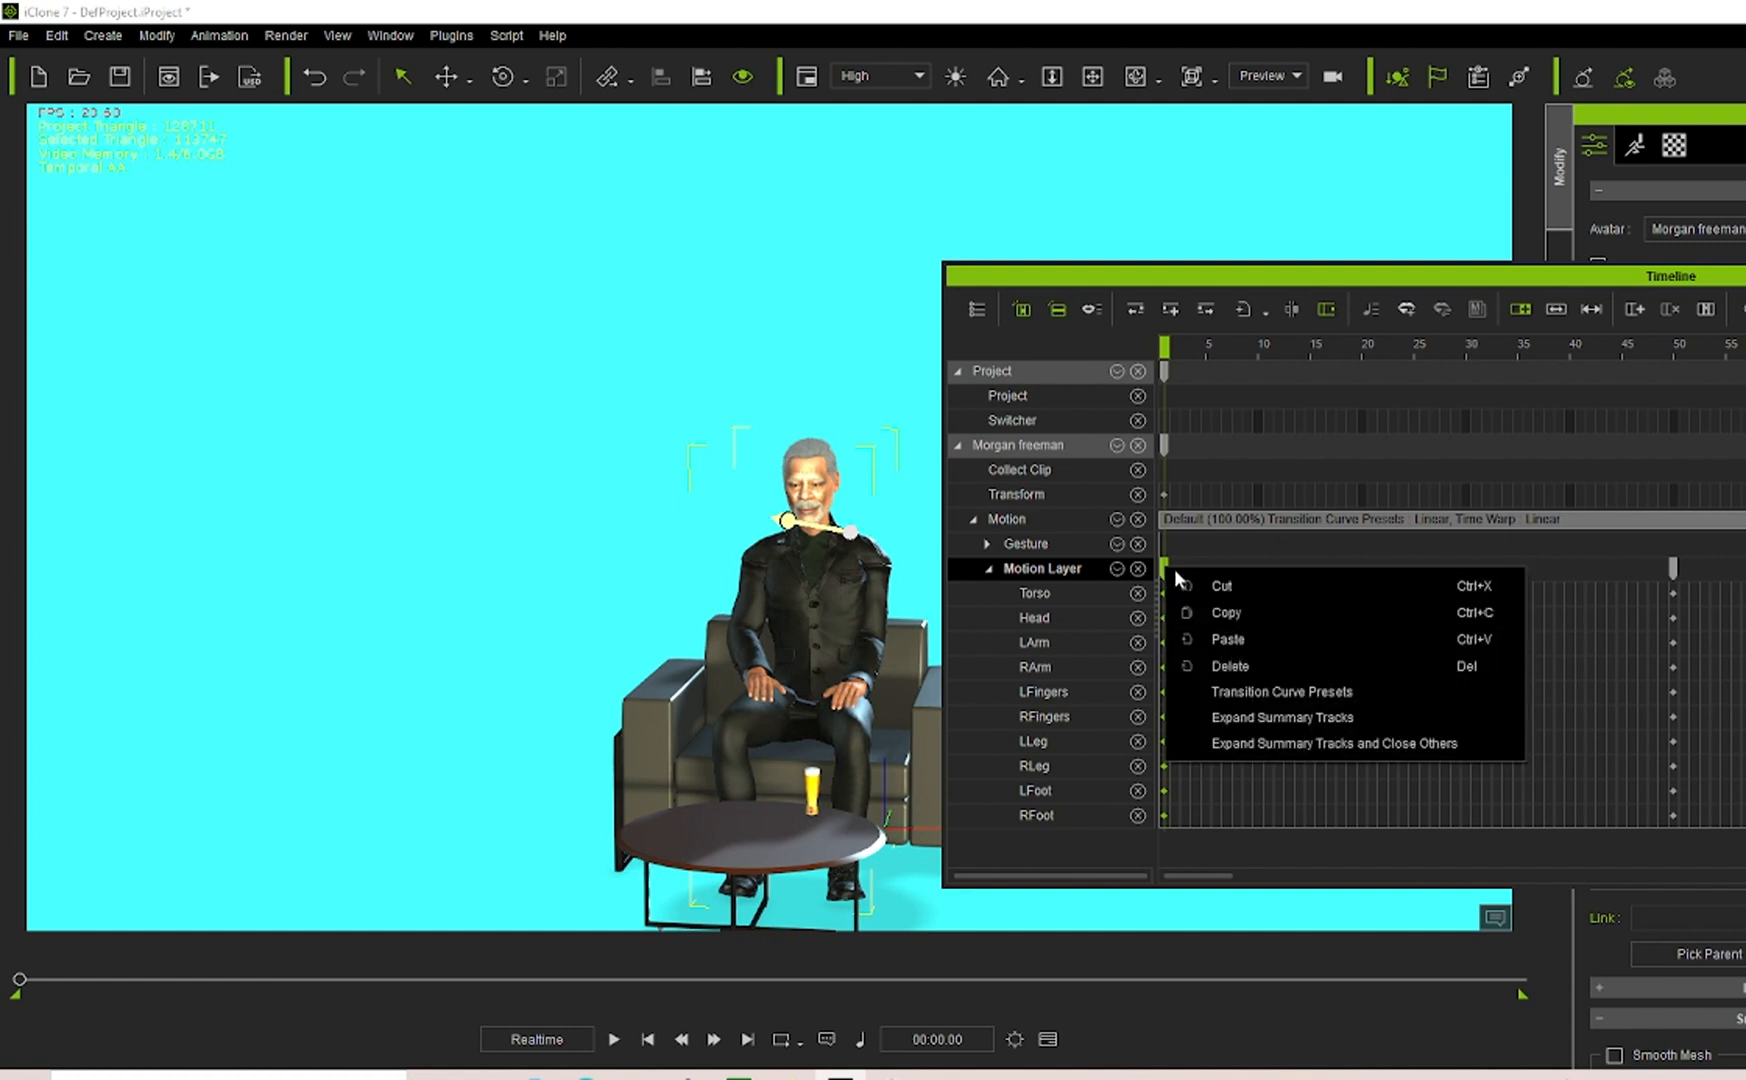
pyautogui.click(1230, 612)
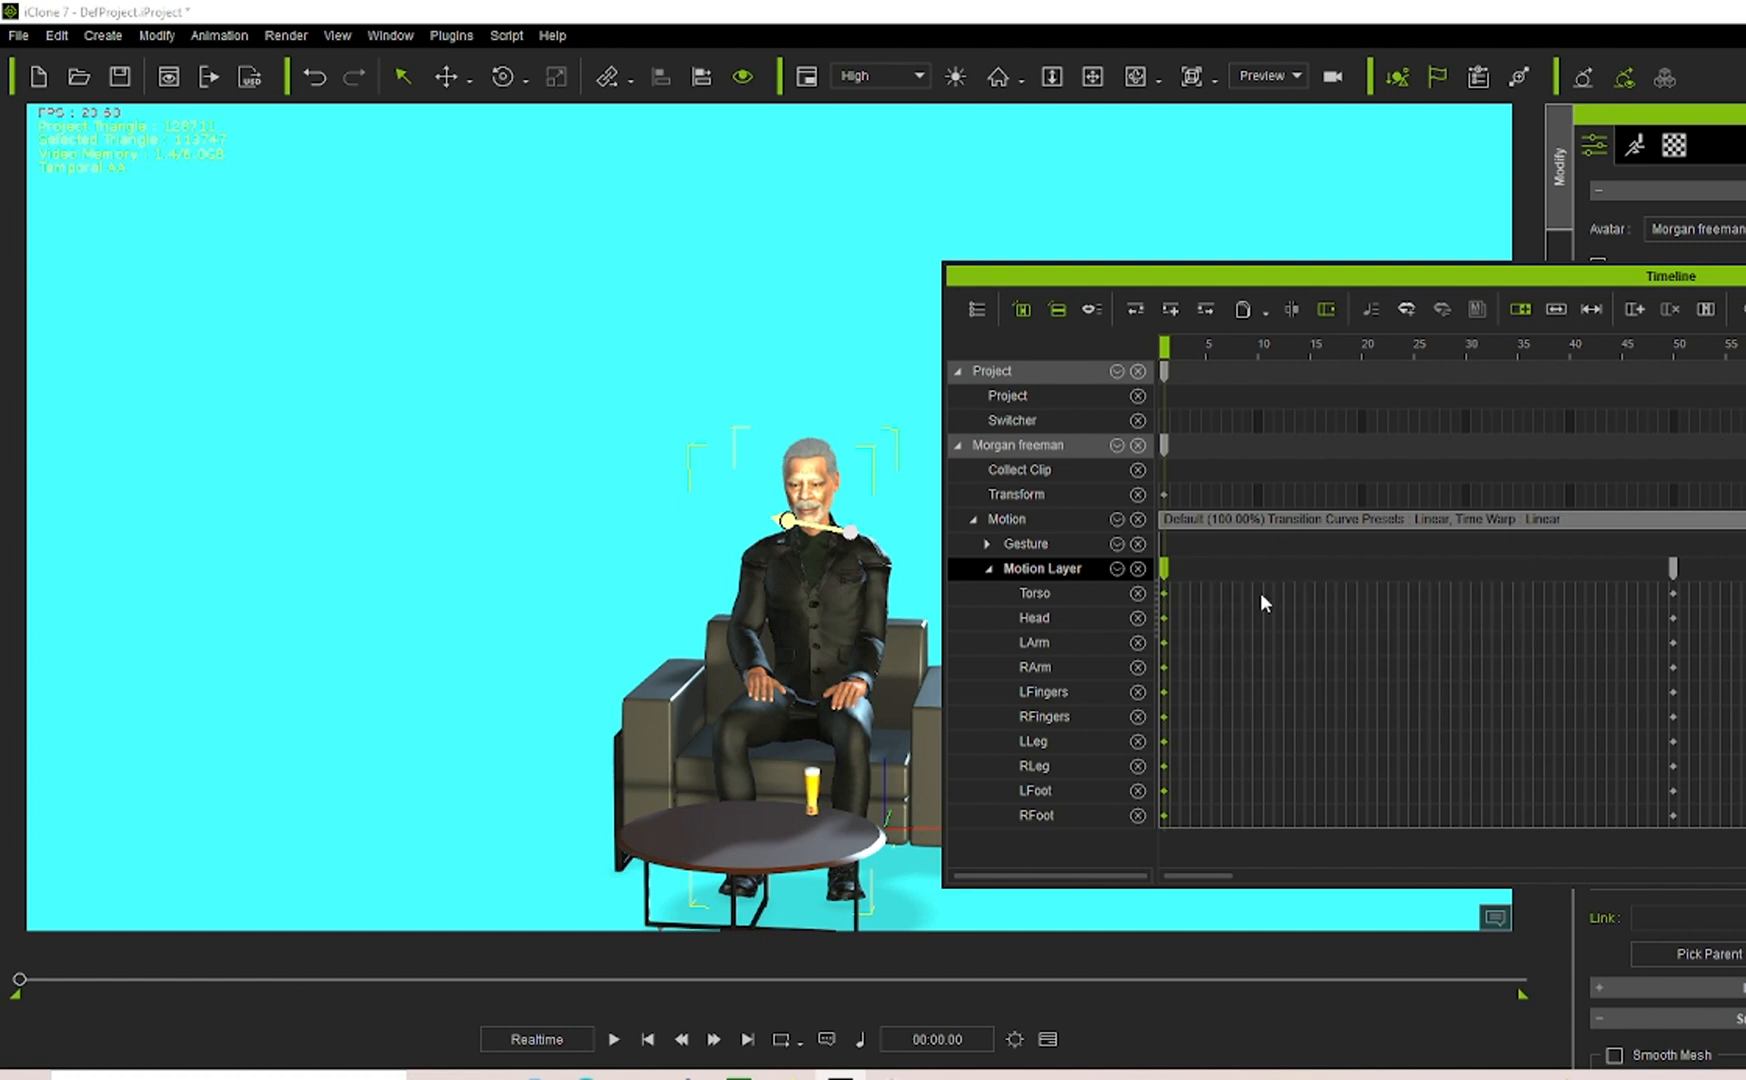
# Add a Motion Layer key at frame 240 and paste the upright seated pose onto it.
pyautogui.moveTo(1427, 281); pyautogui.dragTo(538, 311)
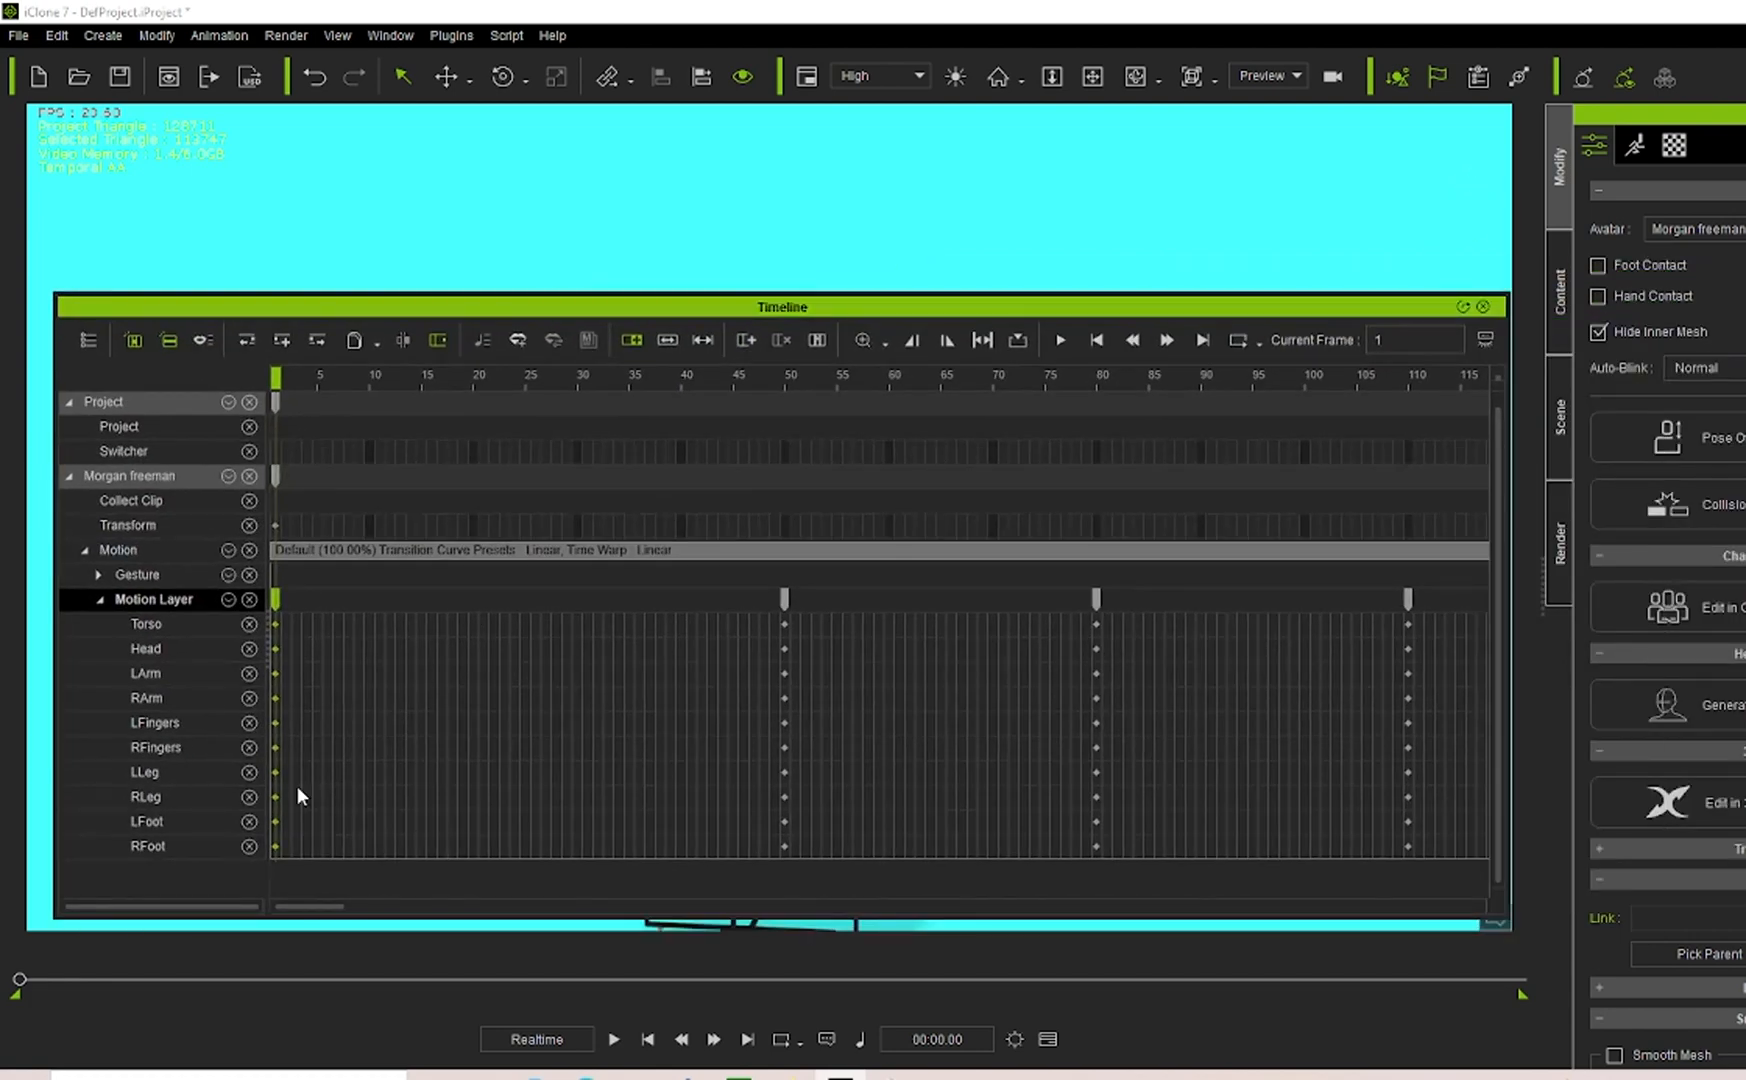
pyautogui.moveTo(312, 907); pyautogui.dragTo(416, 898)
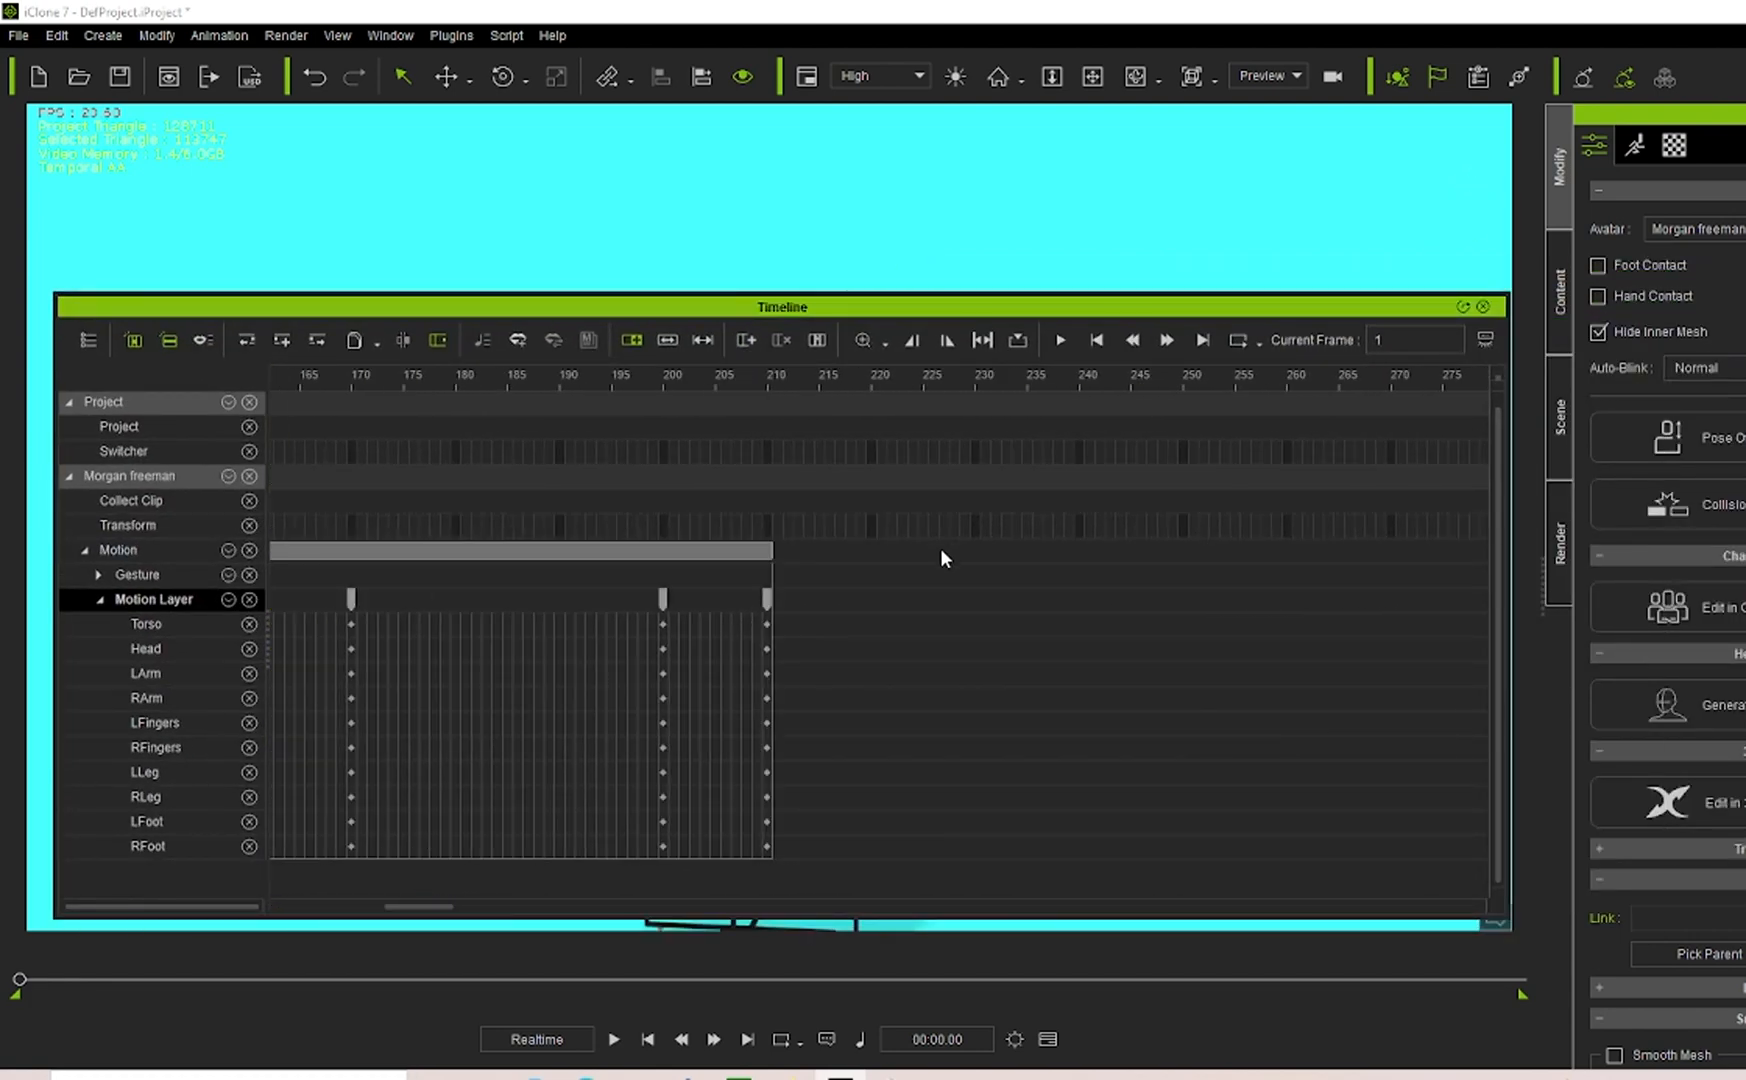
pyautogui.click(1078, 600)
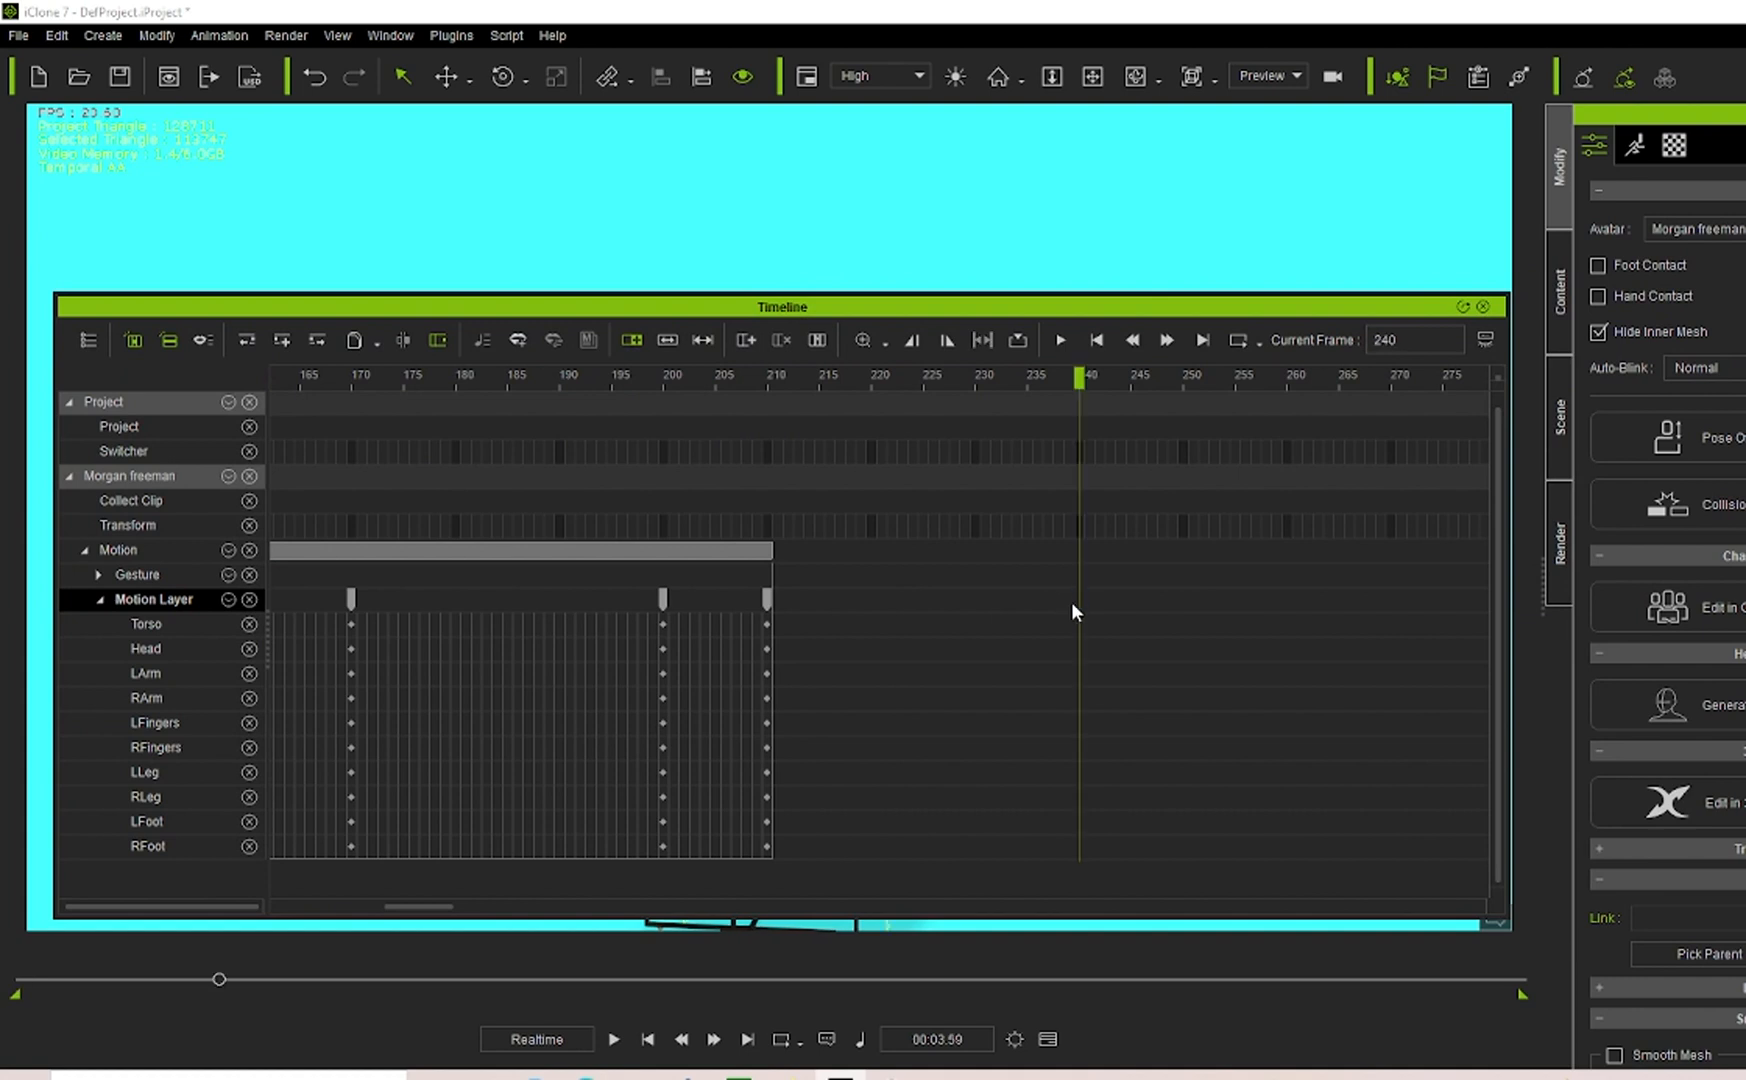
pyautogui.doubleClick(1075, 606)
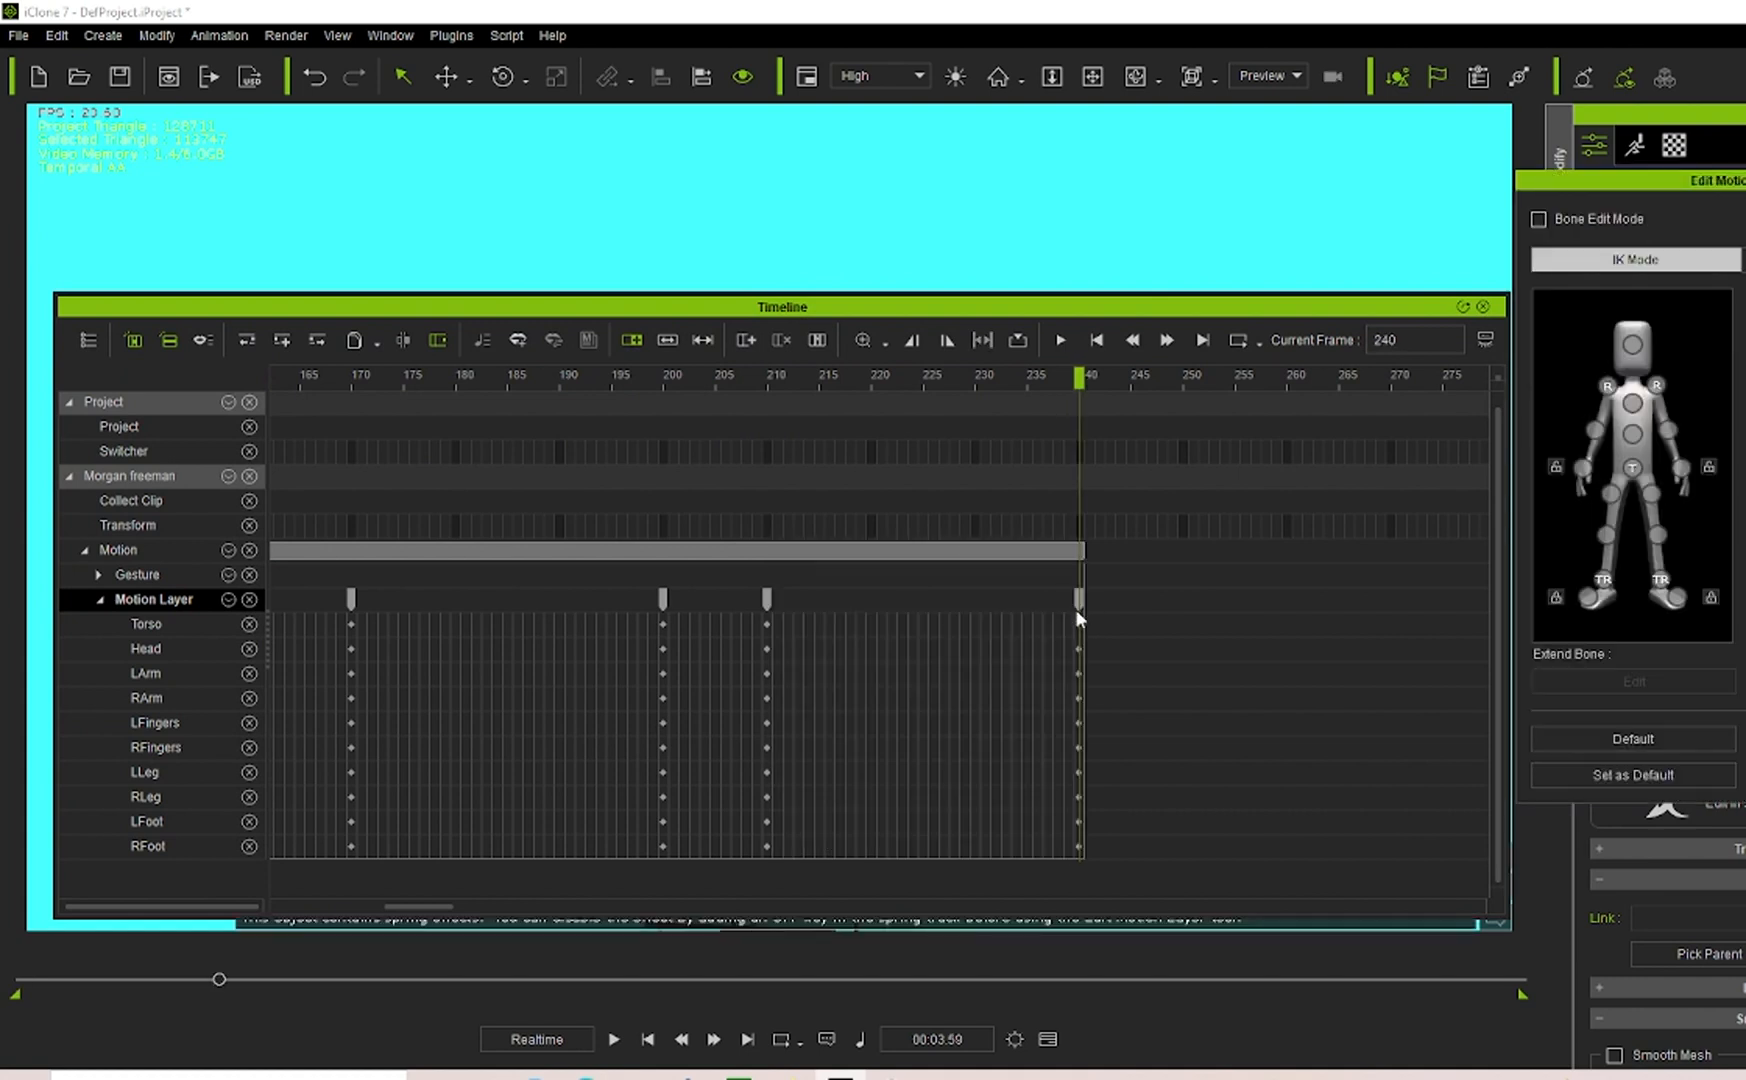
pyautogui.click(1076, 604)
pyautogui.rightClick(1087, 598)
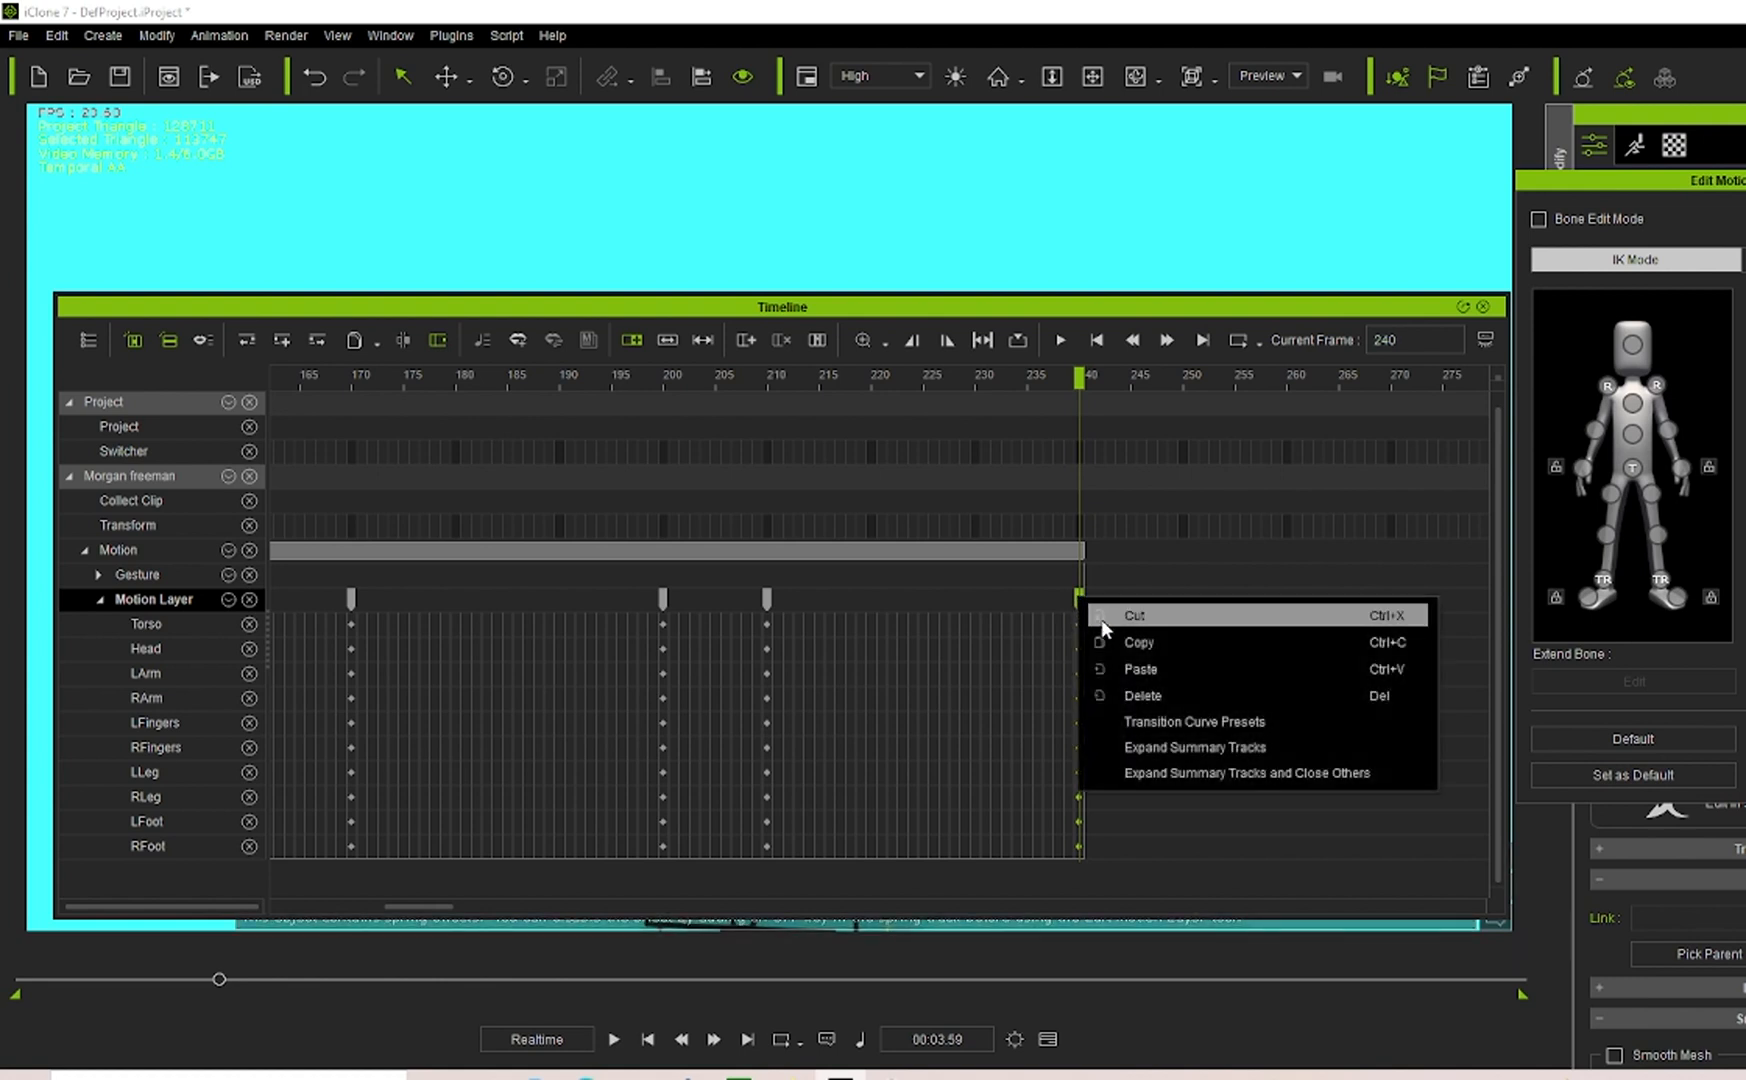
pyautogui.click(1148, 669)
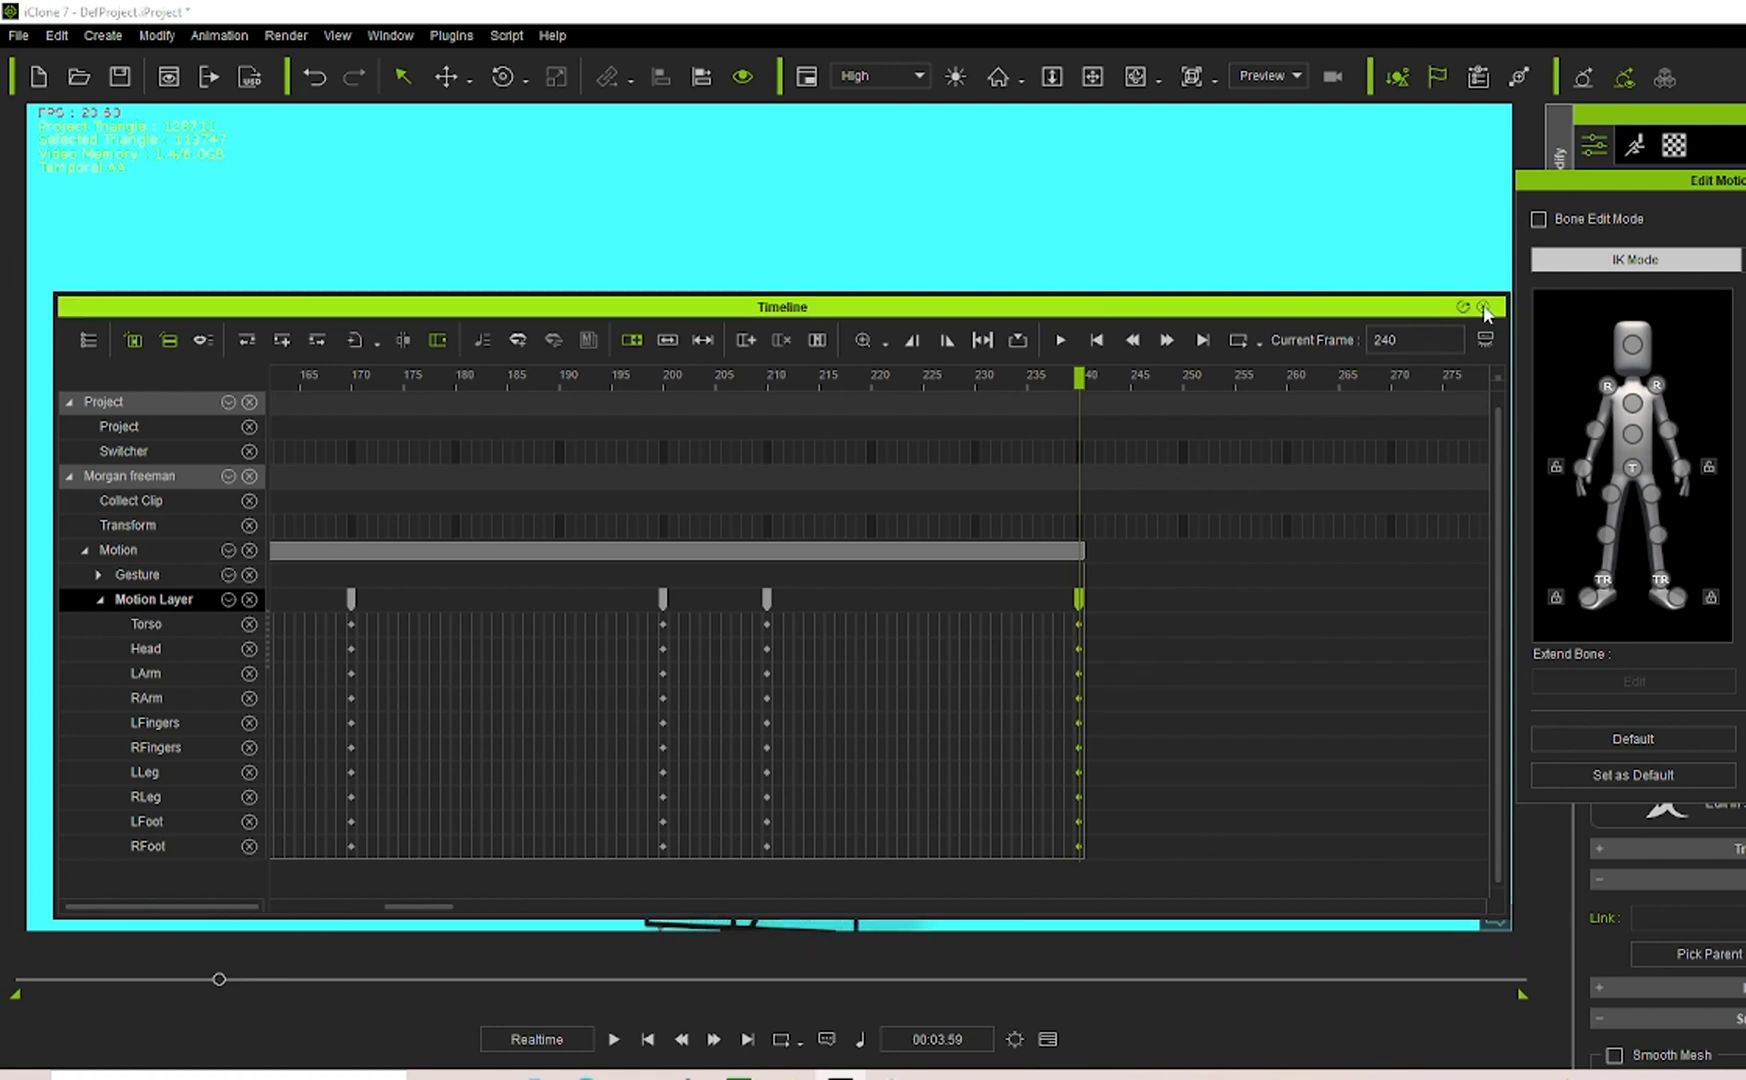
pyautogui.click(1485, 309)
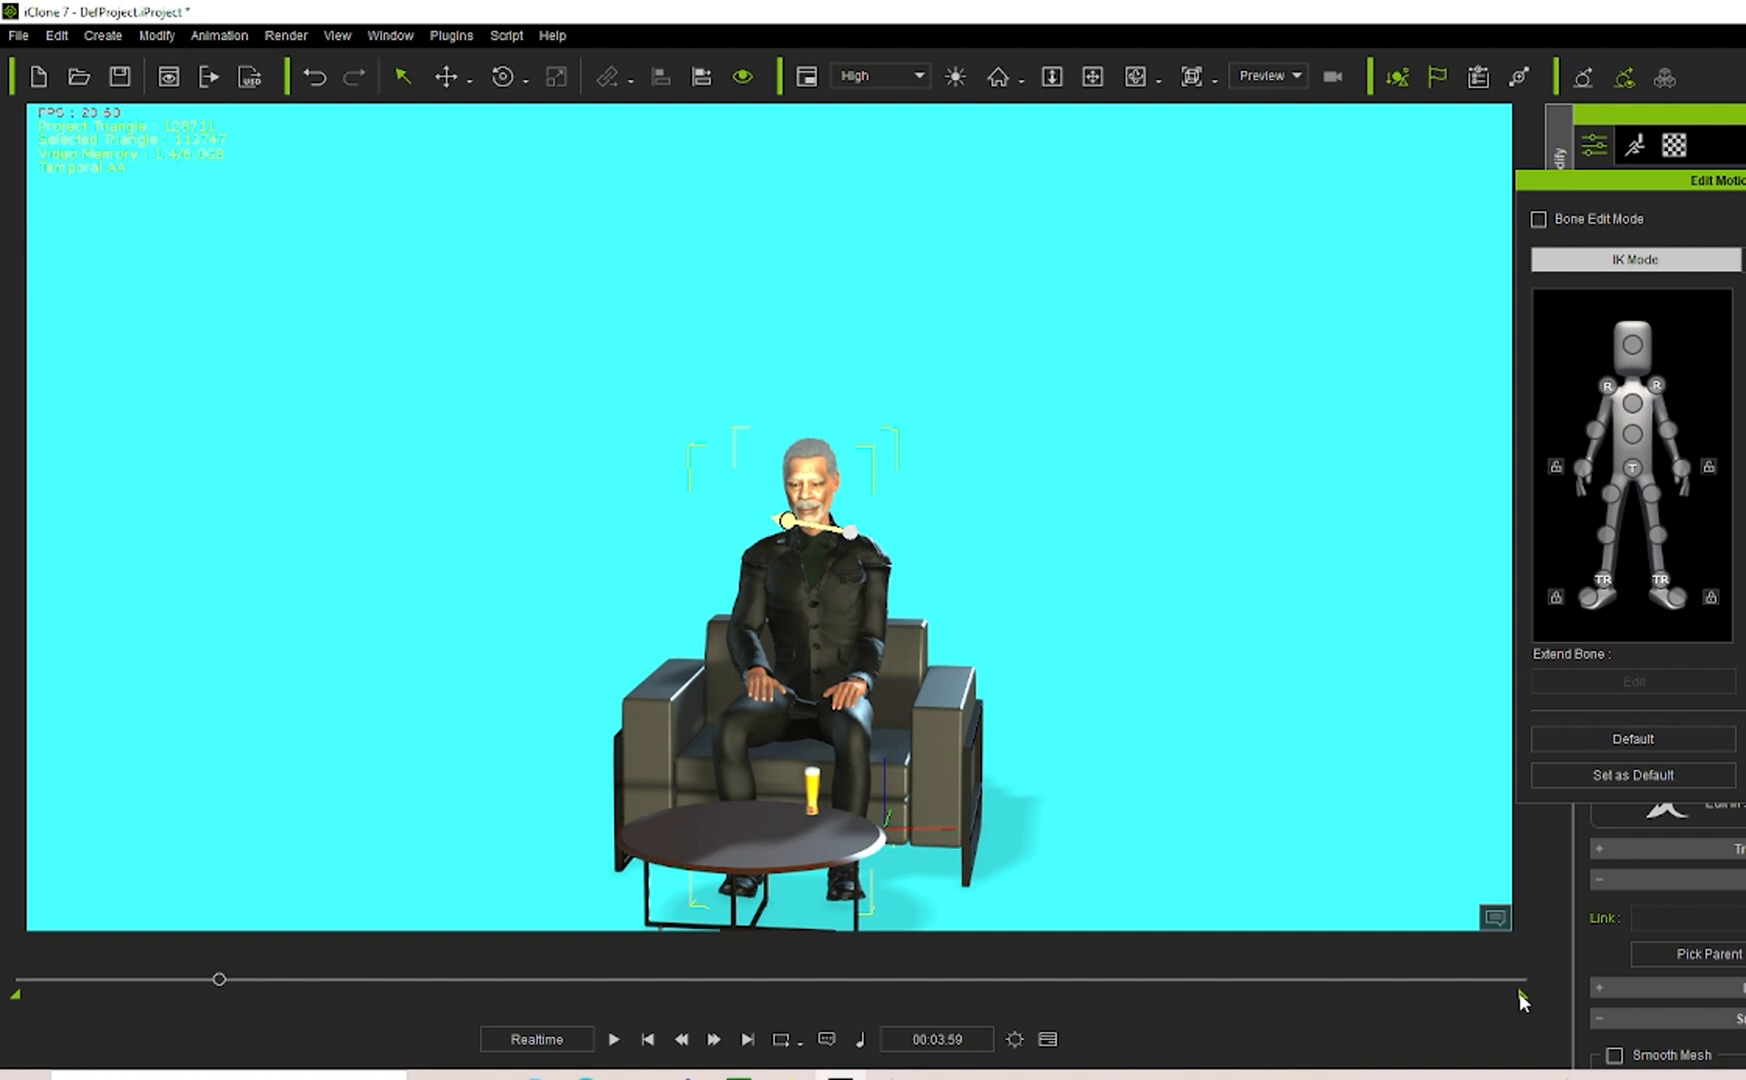
# Shorten the playback range to end a little past frame 240, turn on looping, and review the full drinking animation.
pyautogui.moveTo(1520, 994)
pyautogui.mouseDown()
pyautogui.moveTo(1094, 1009)
pyautogui.moveTo(486, 995)
pyautogui.mouseUp()
pyautogui.click(781, 1040)
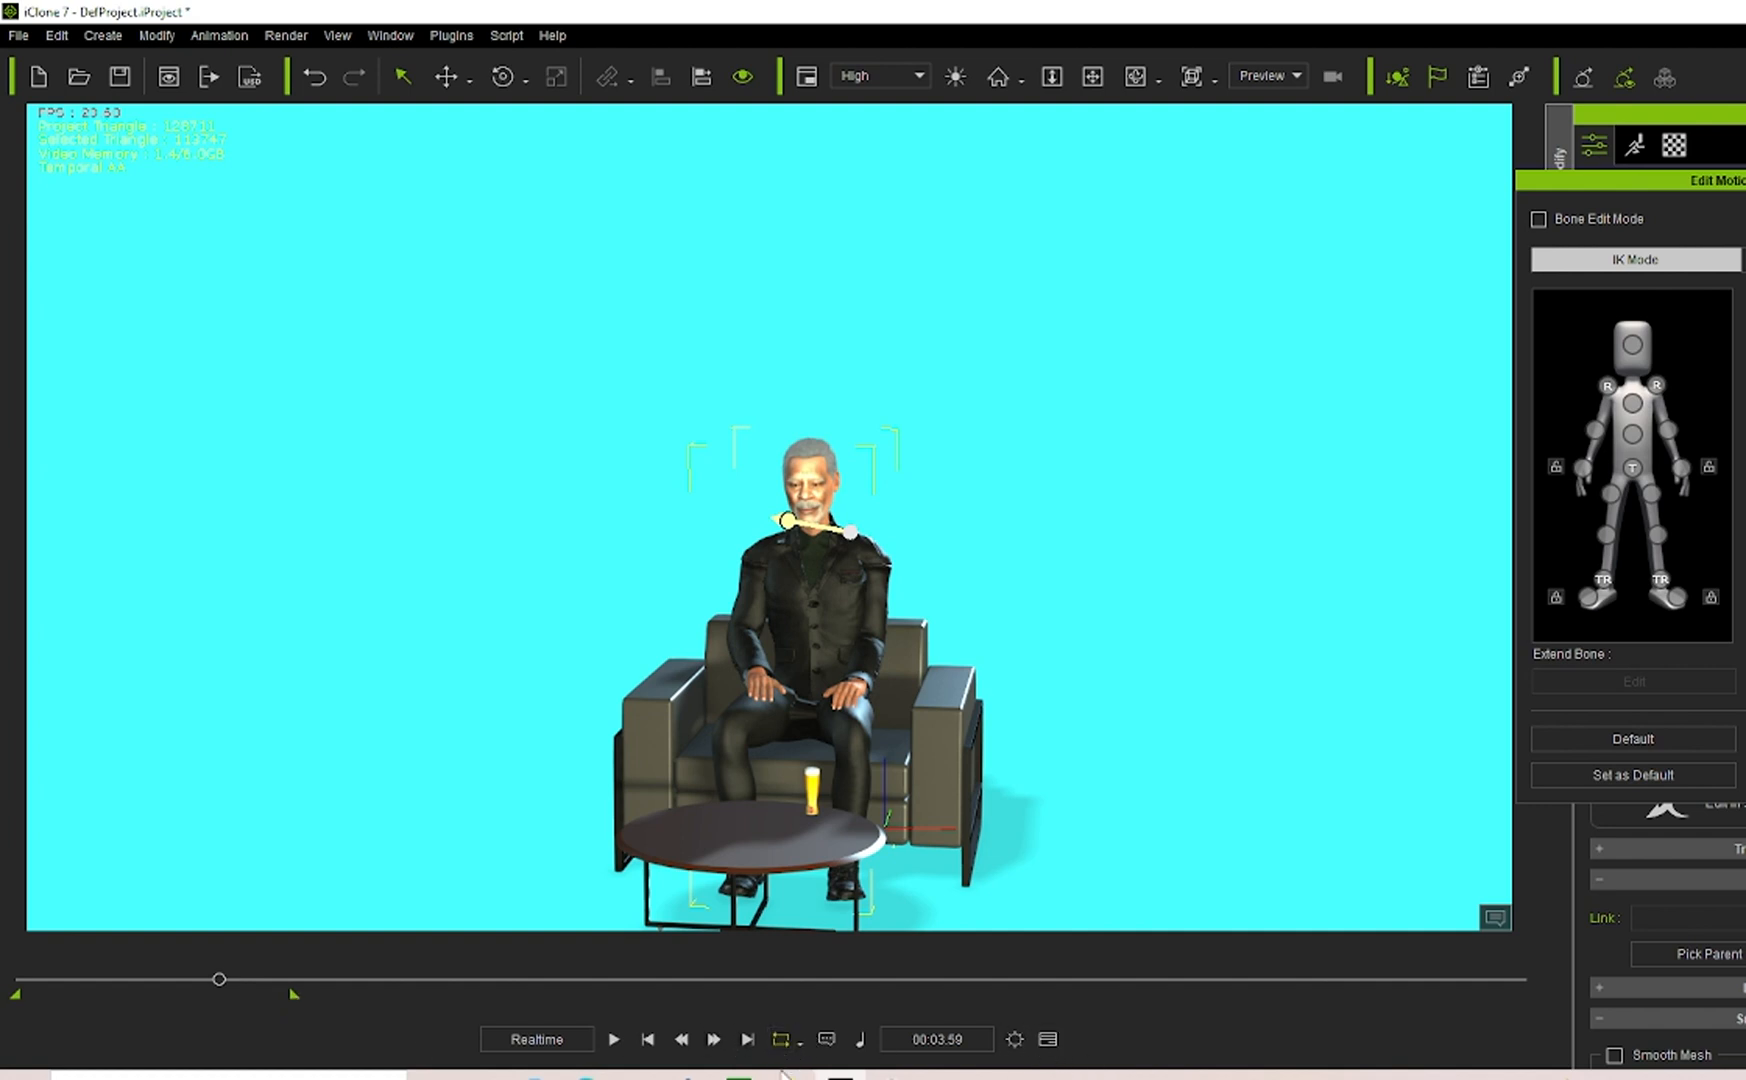
pyautogui.click(614, 1040)
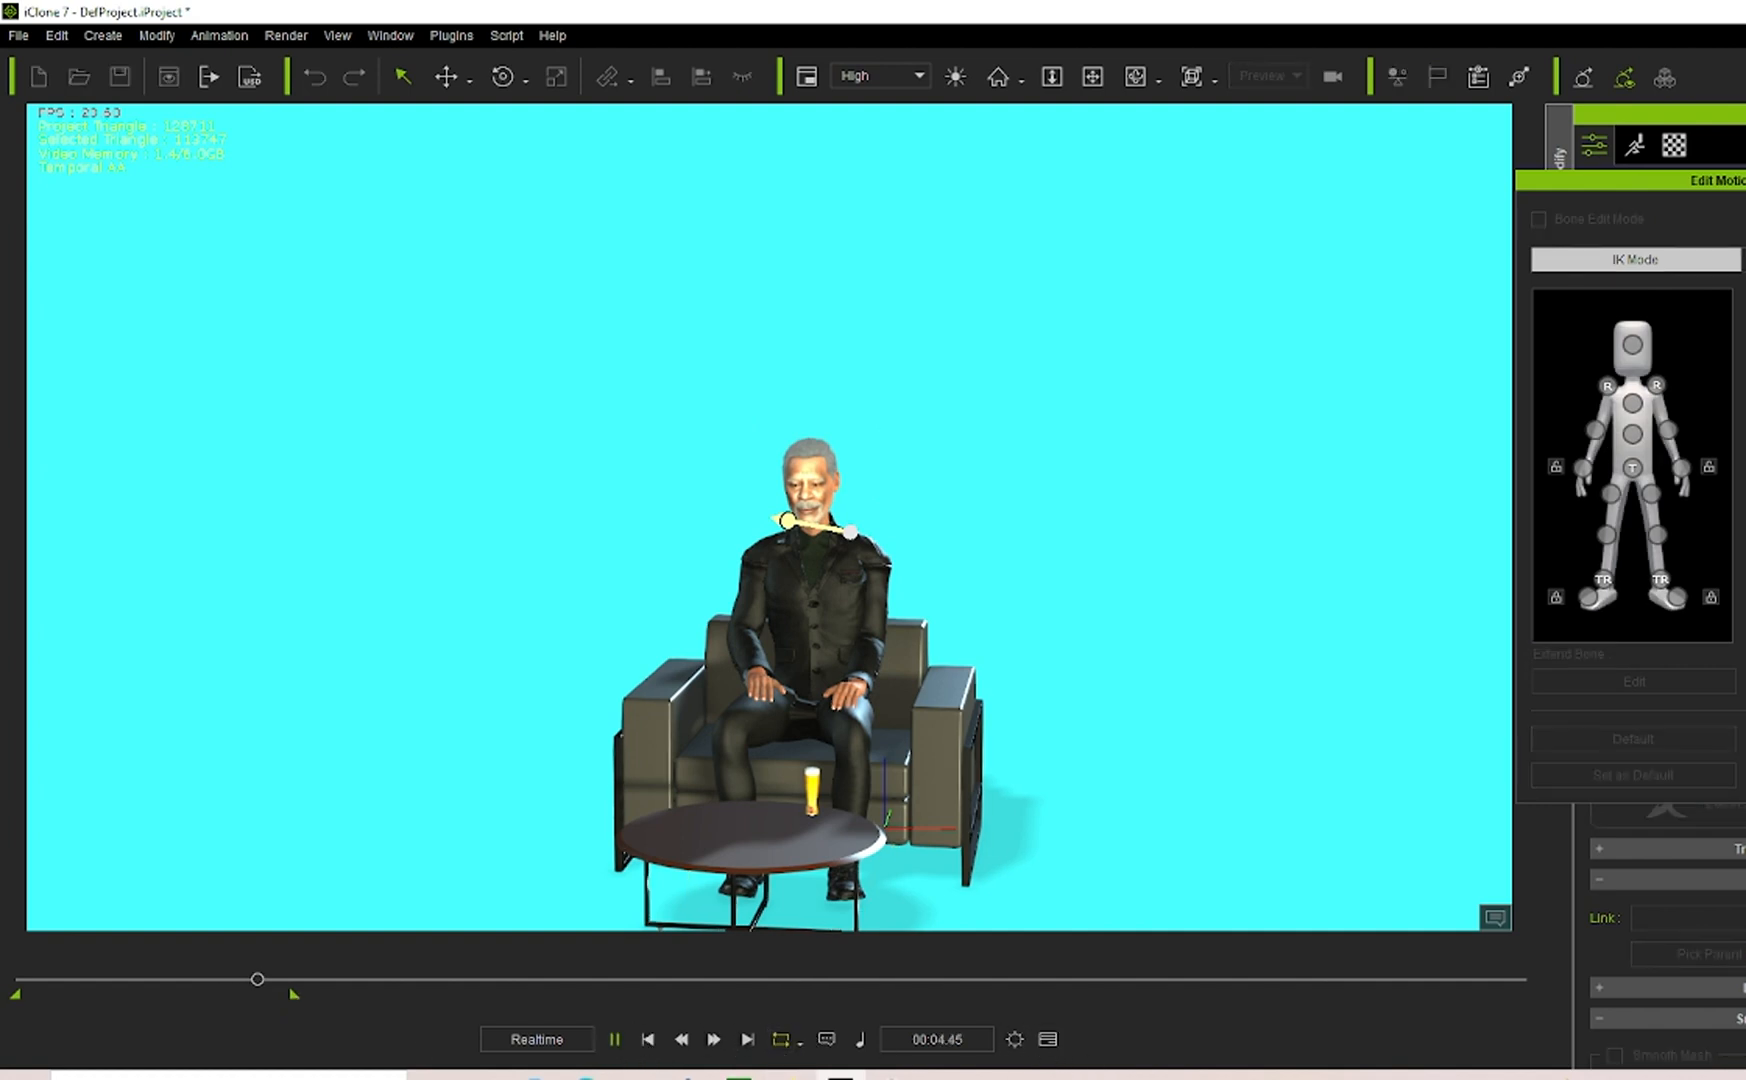
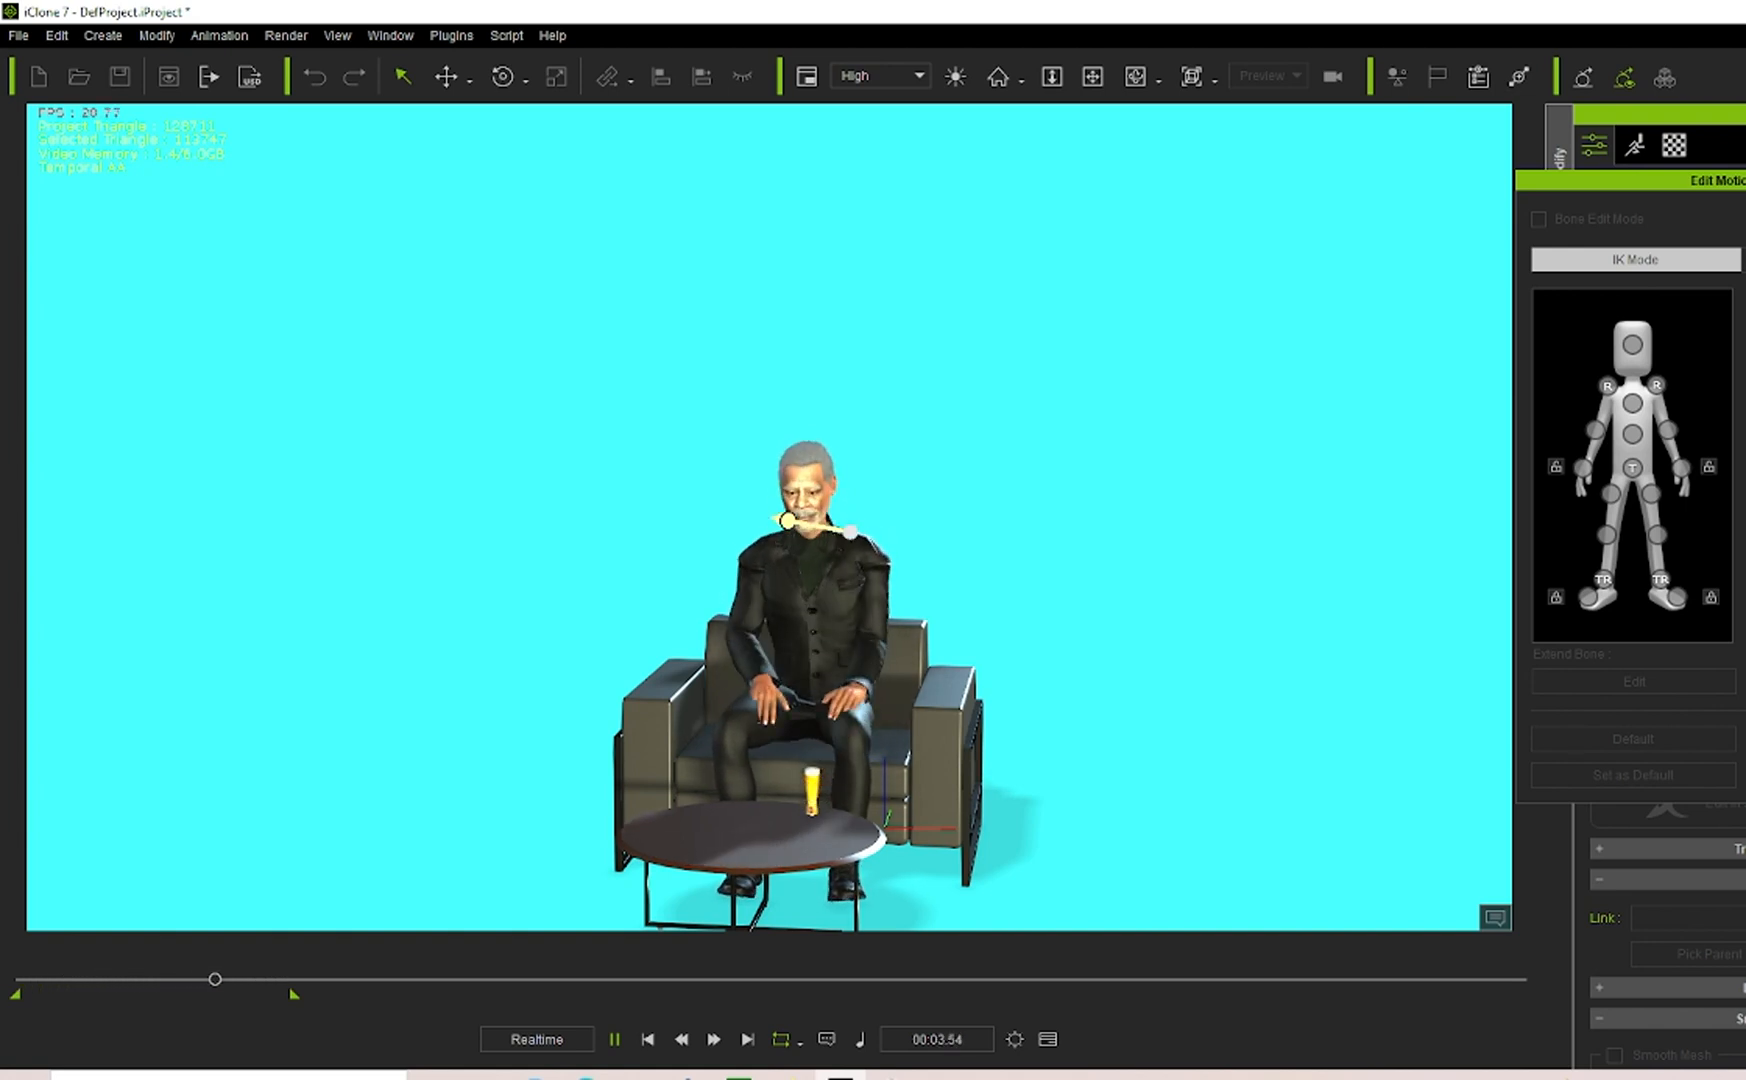
pyautogui.click(614, 1039)
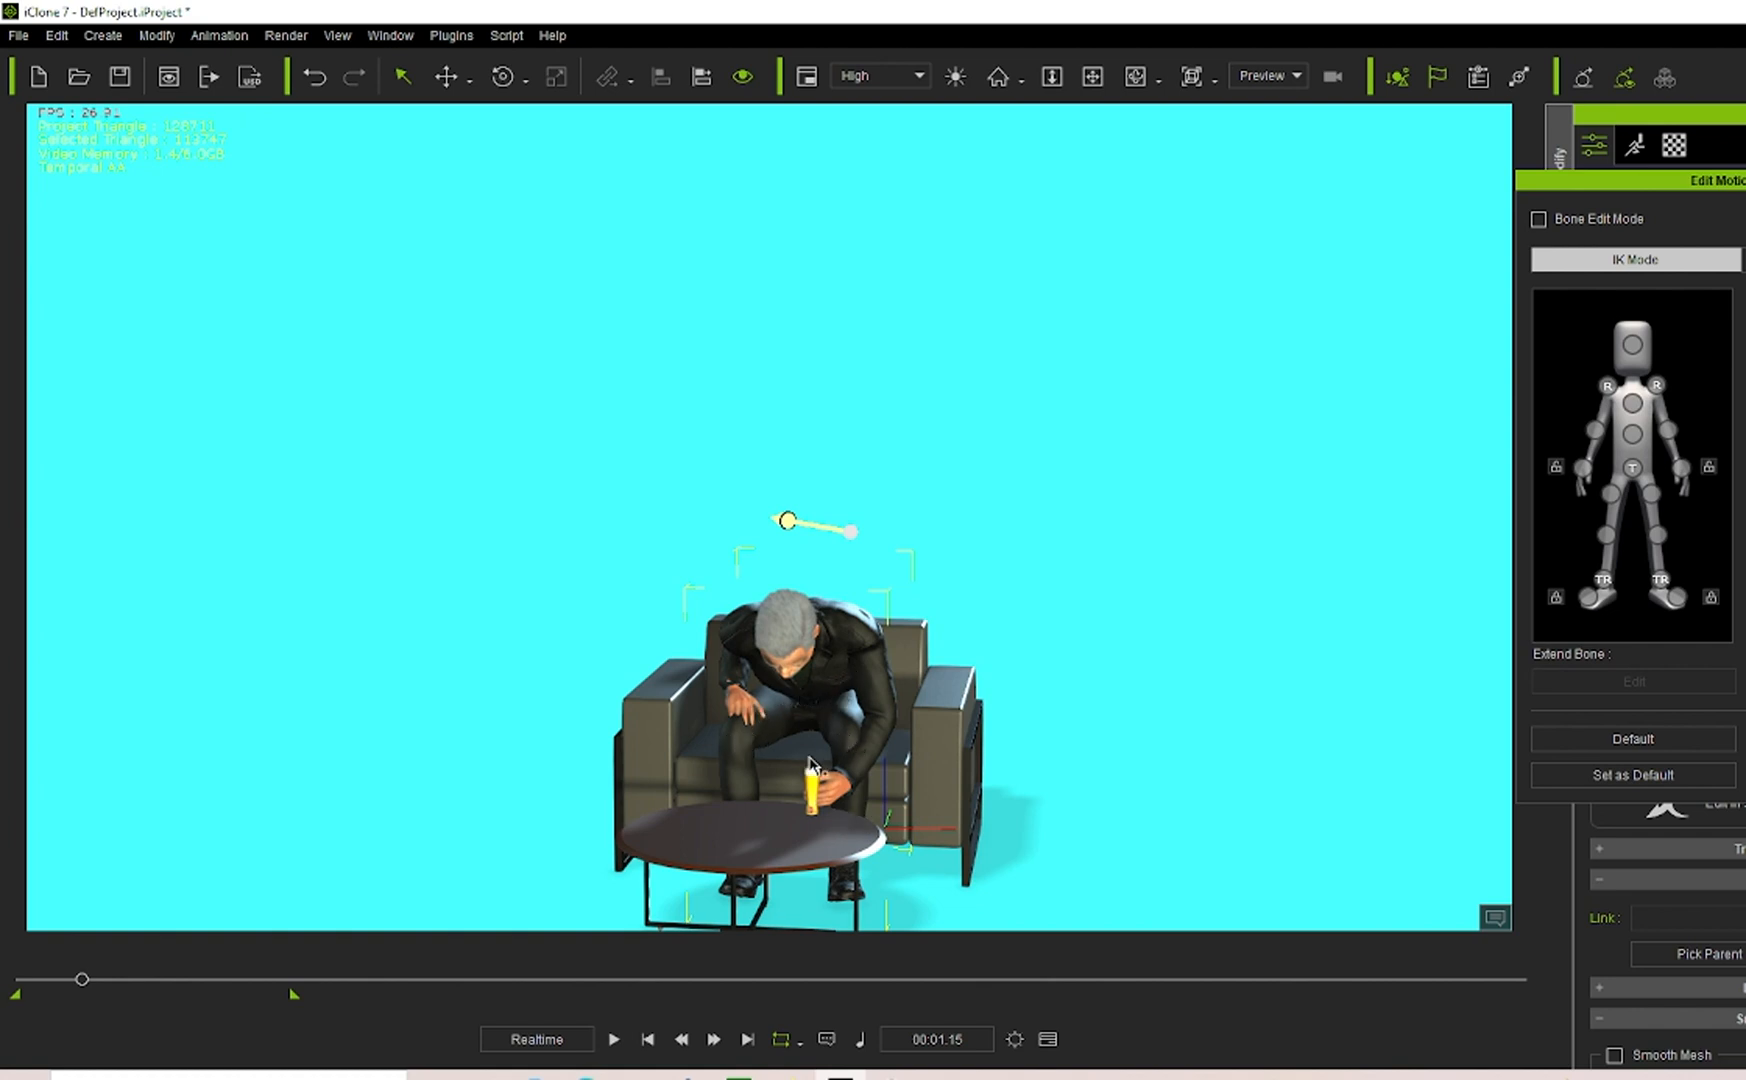
# Open the Timeline, shorten it, and place it above the seated man so both the Motion Layer keys and his body can be seen.
pyautogui.click(1047, 1040)
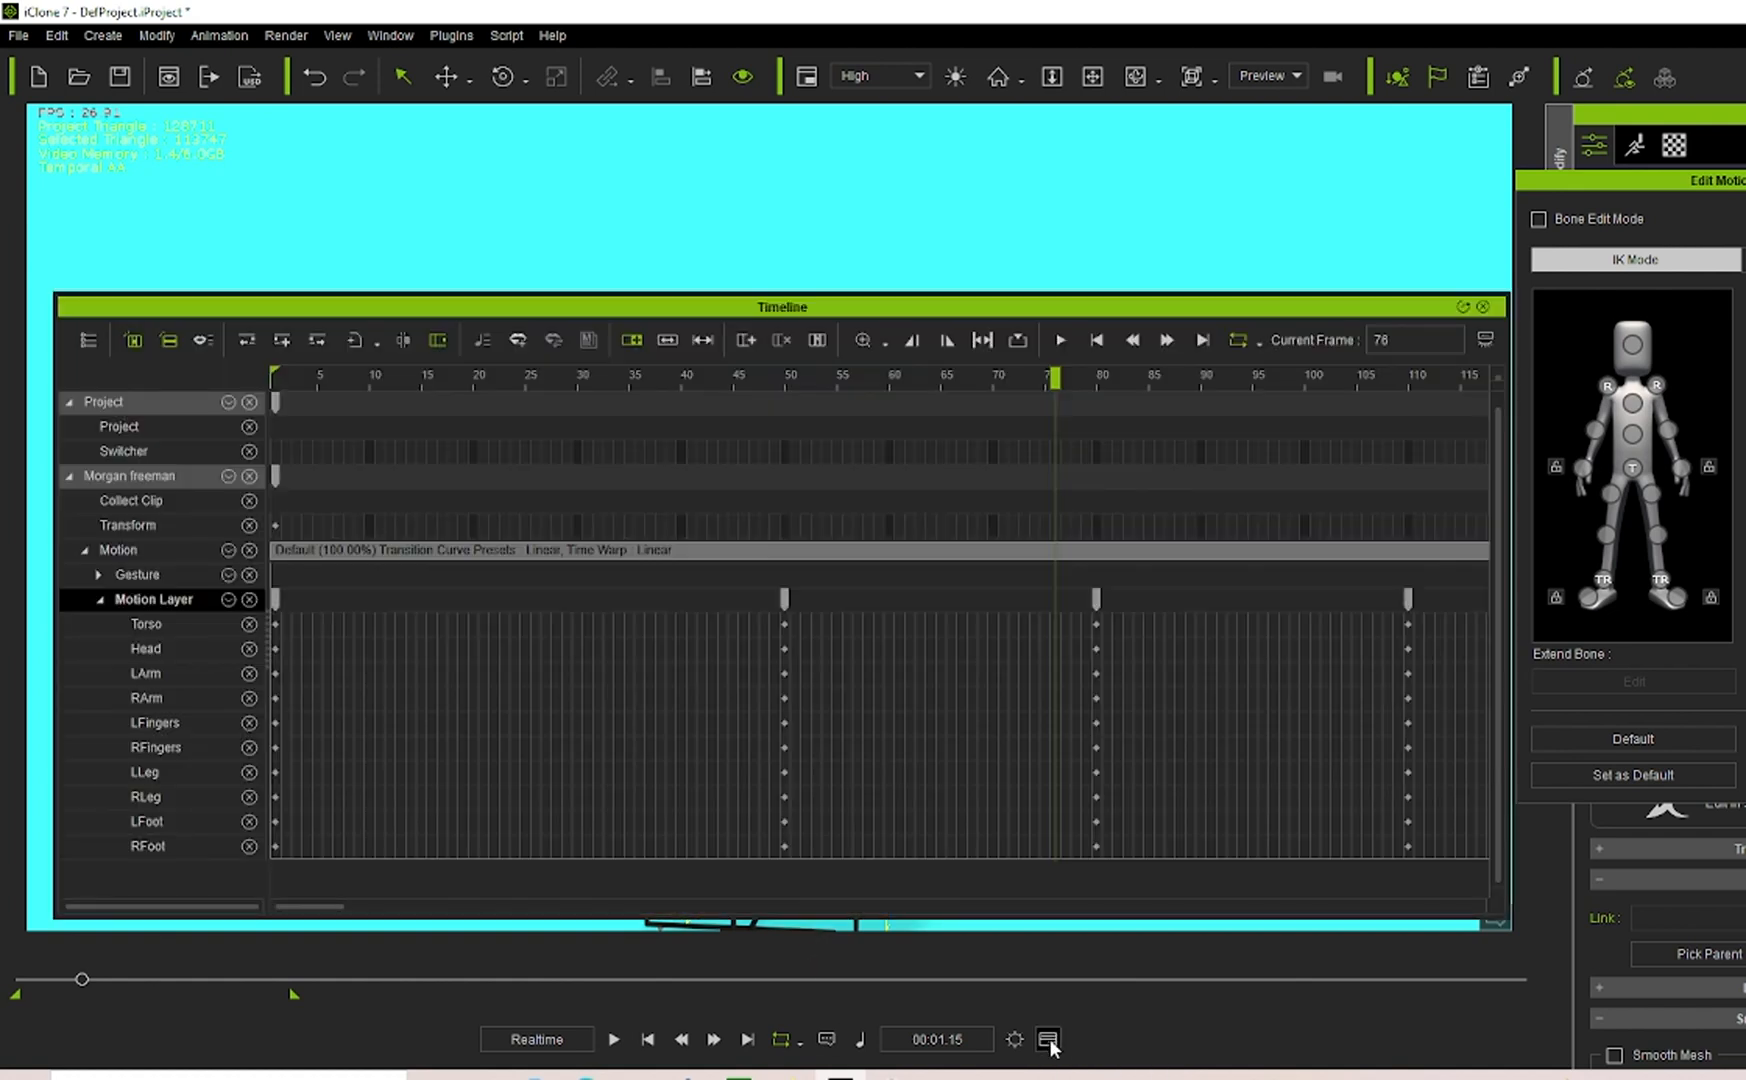
pyautogui.moveTo(663, 308); pyautogui.dragTo(1494, 294)
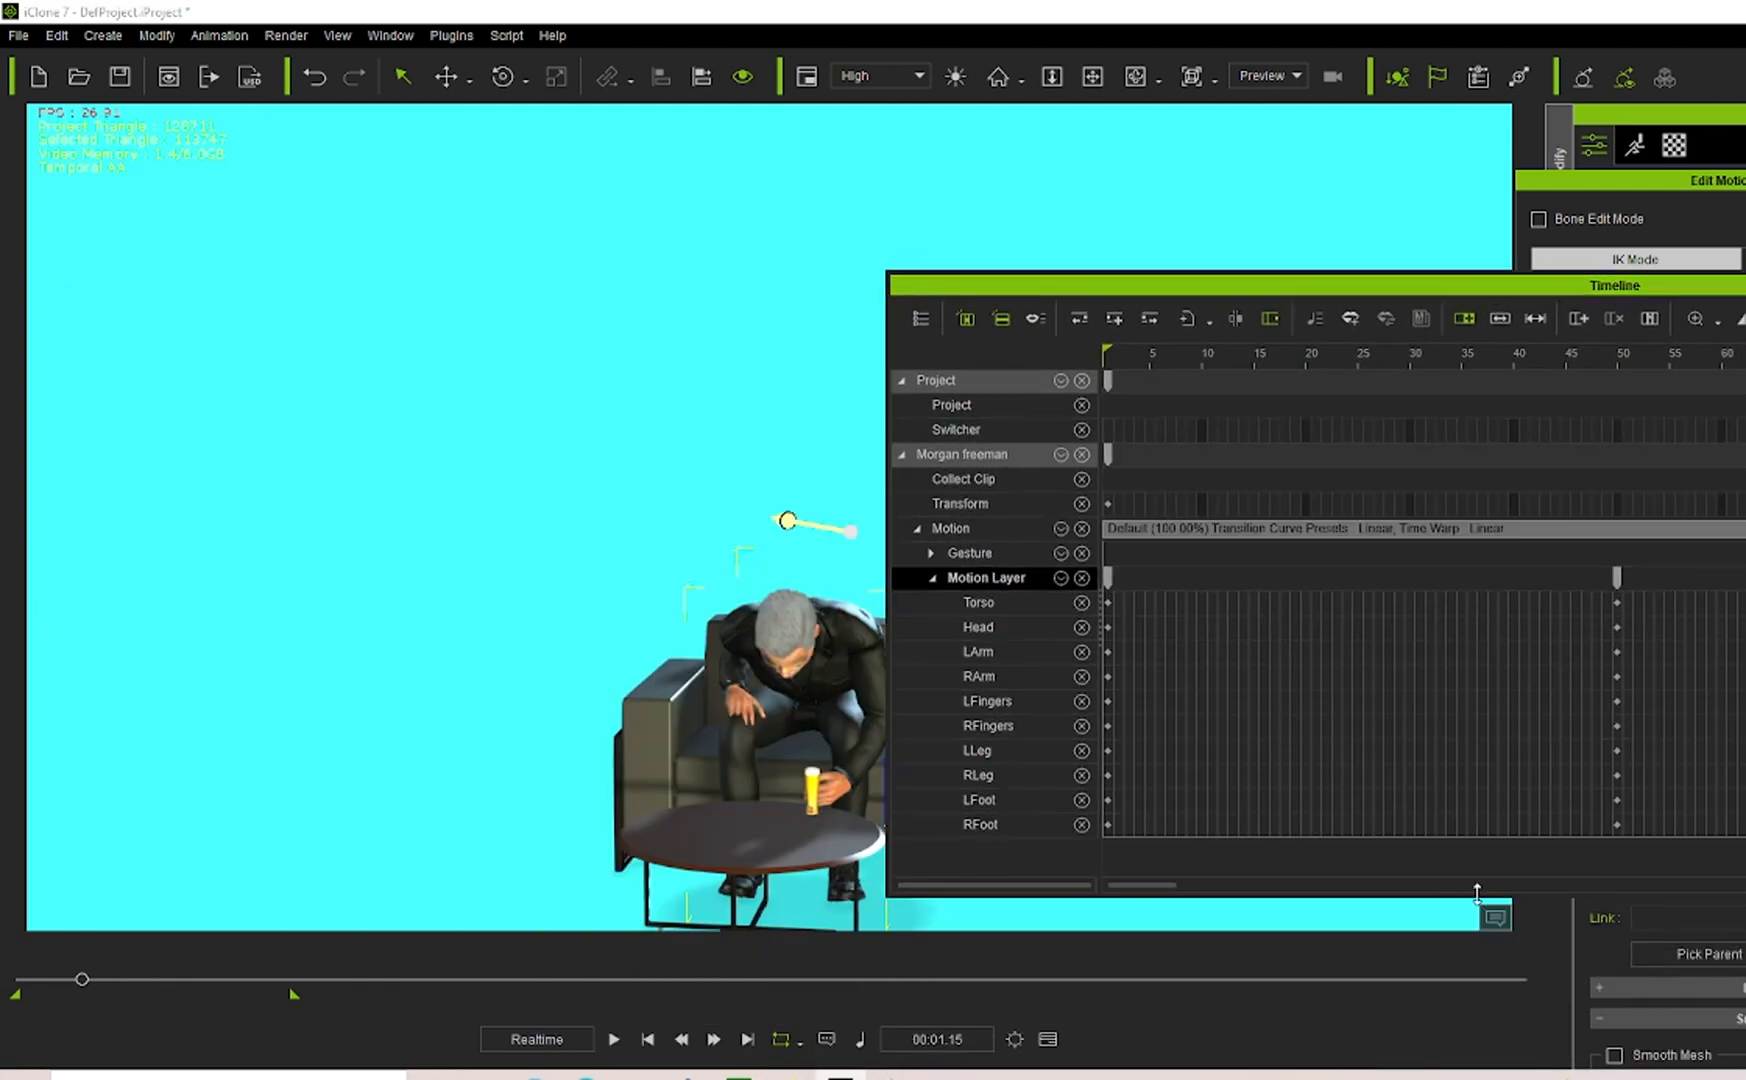
pyautogui.moveTo(1477, 892); pyautogui.dragTo(1478, 940)
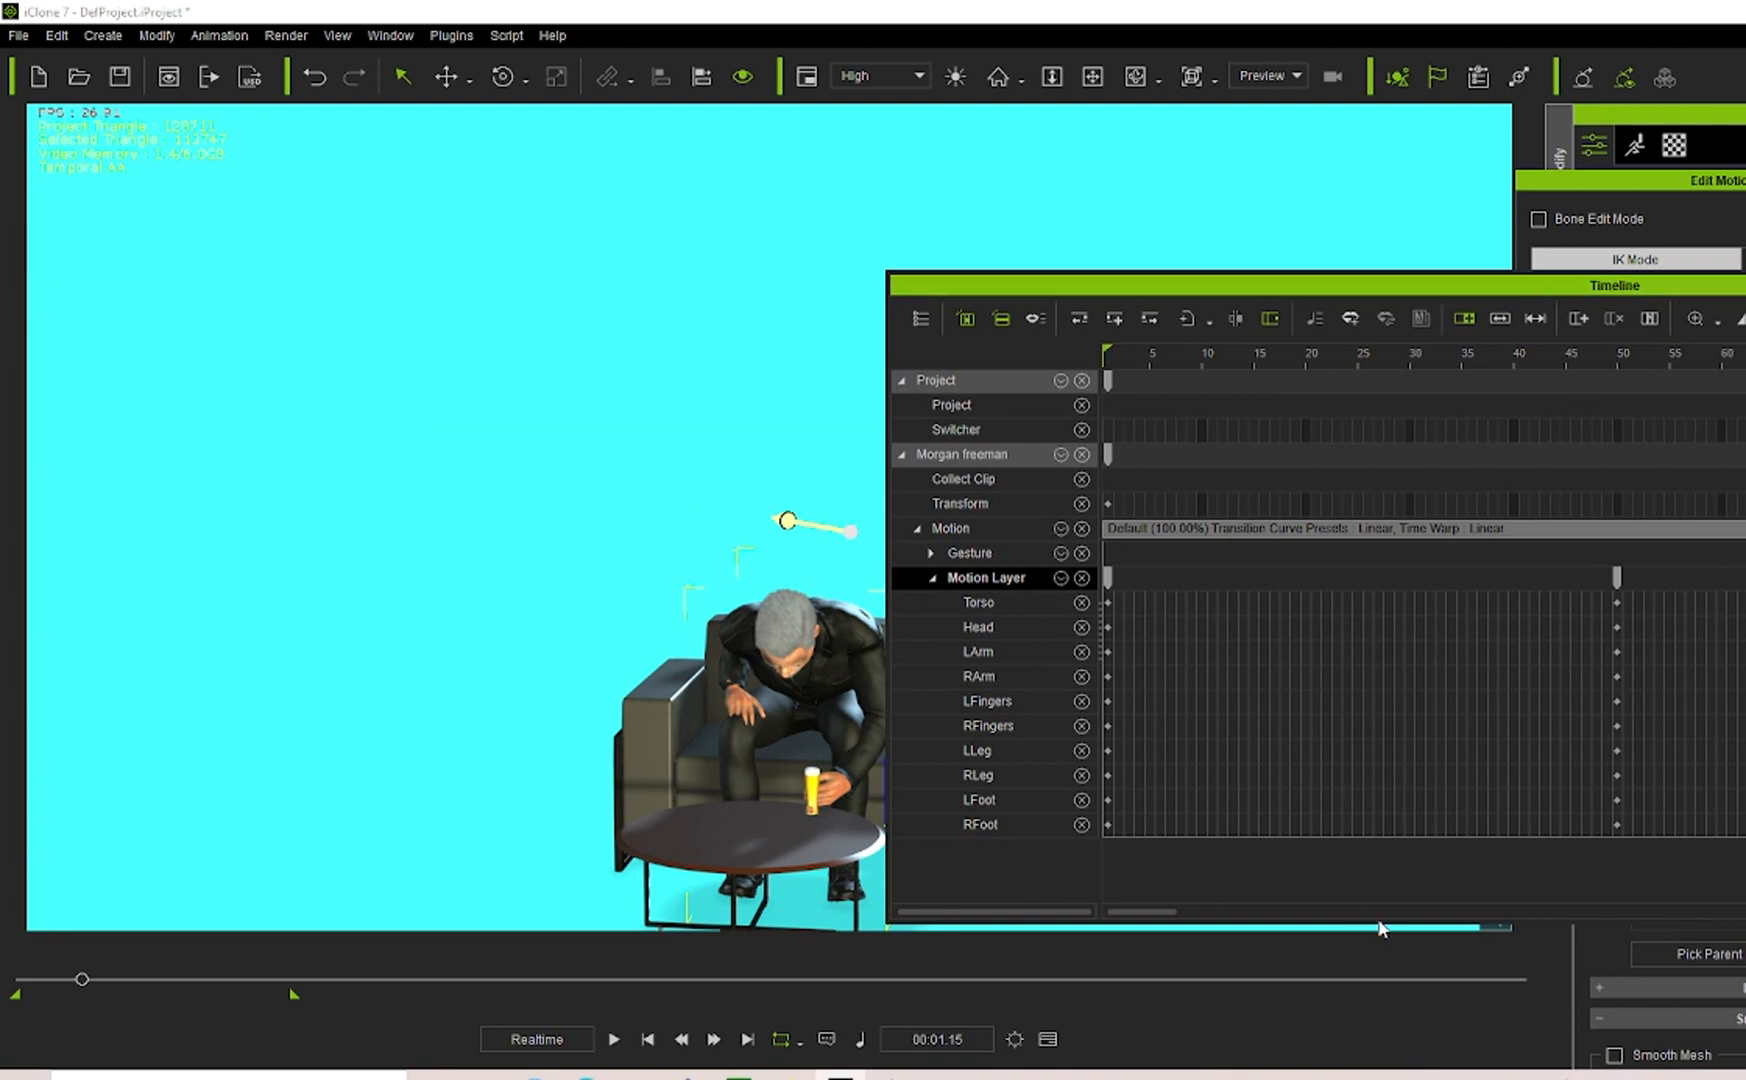
pyautogui.moveTo(1374, 921); pyautogui.dragTo(1395, 709)
pyautogui.moveTo(1317, 284); pyautogui.dragTo(829, 52)
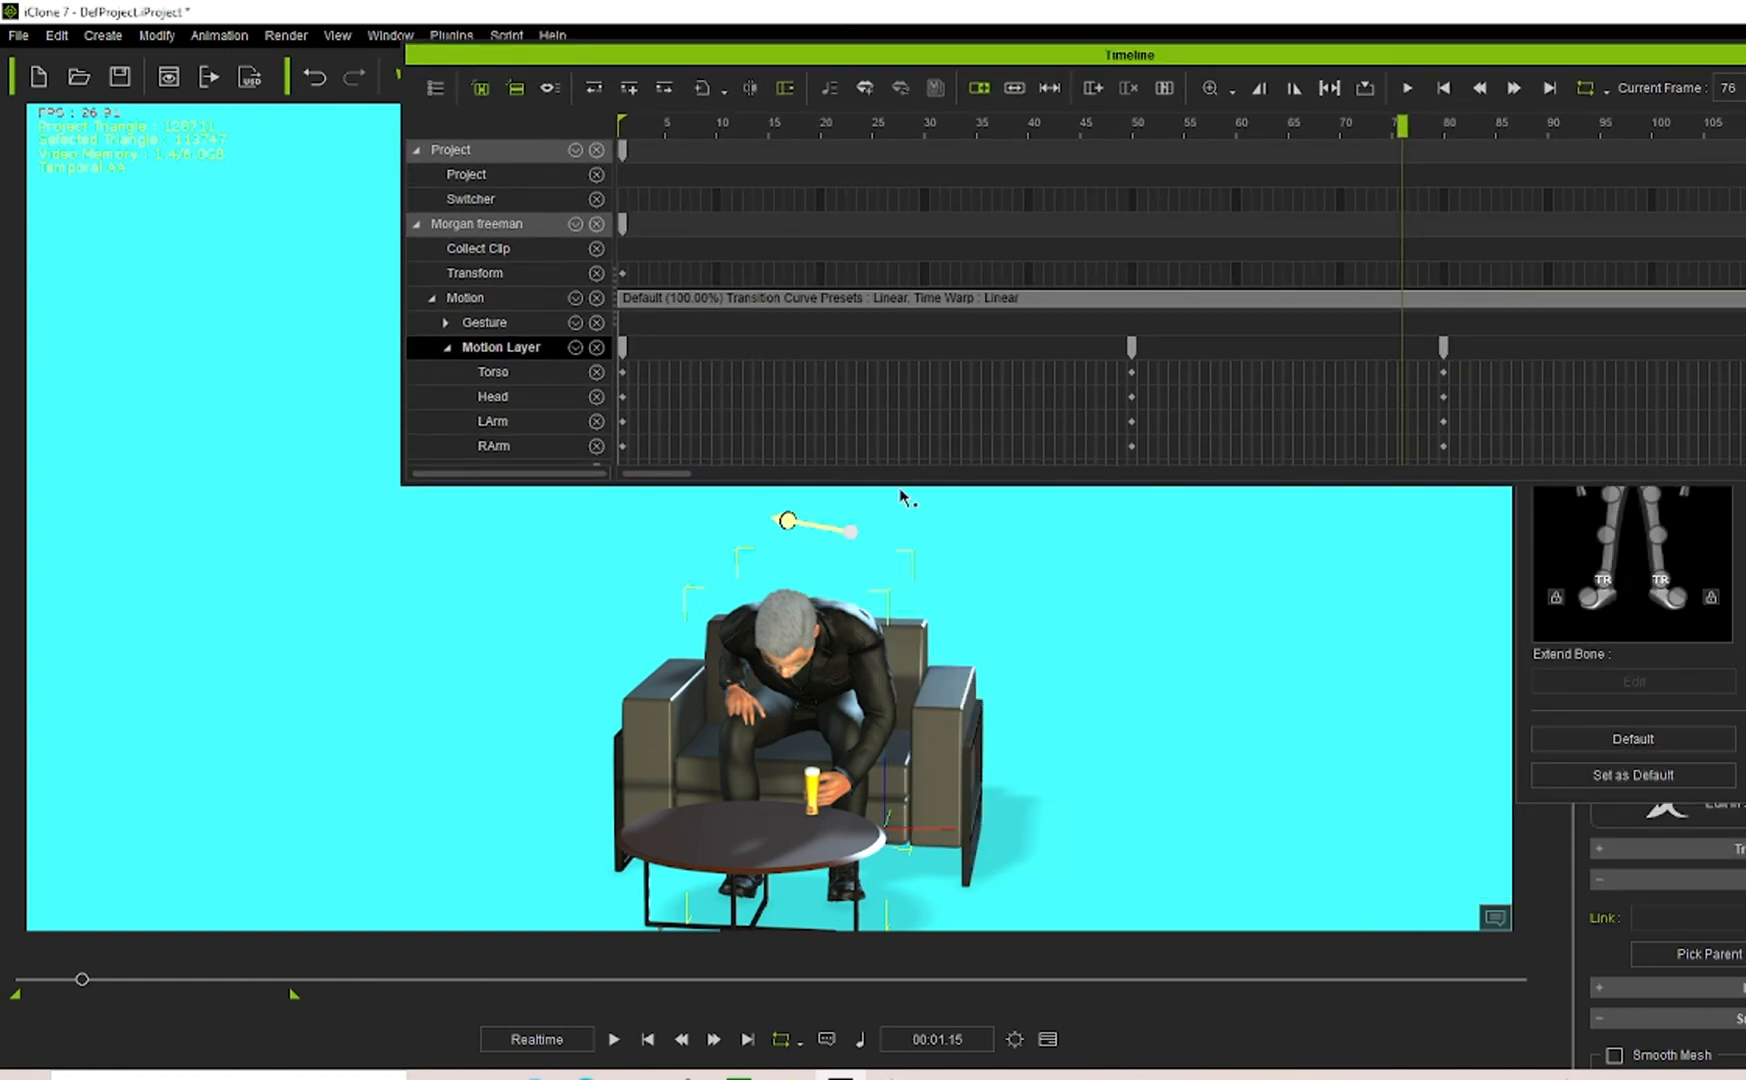
pyautogui.moveTo(910, 483); pyautogui.dragTo(910, 420)
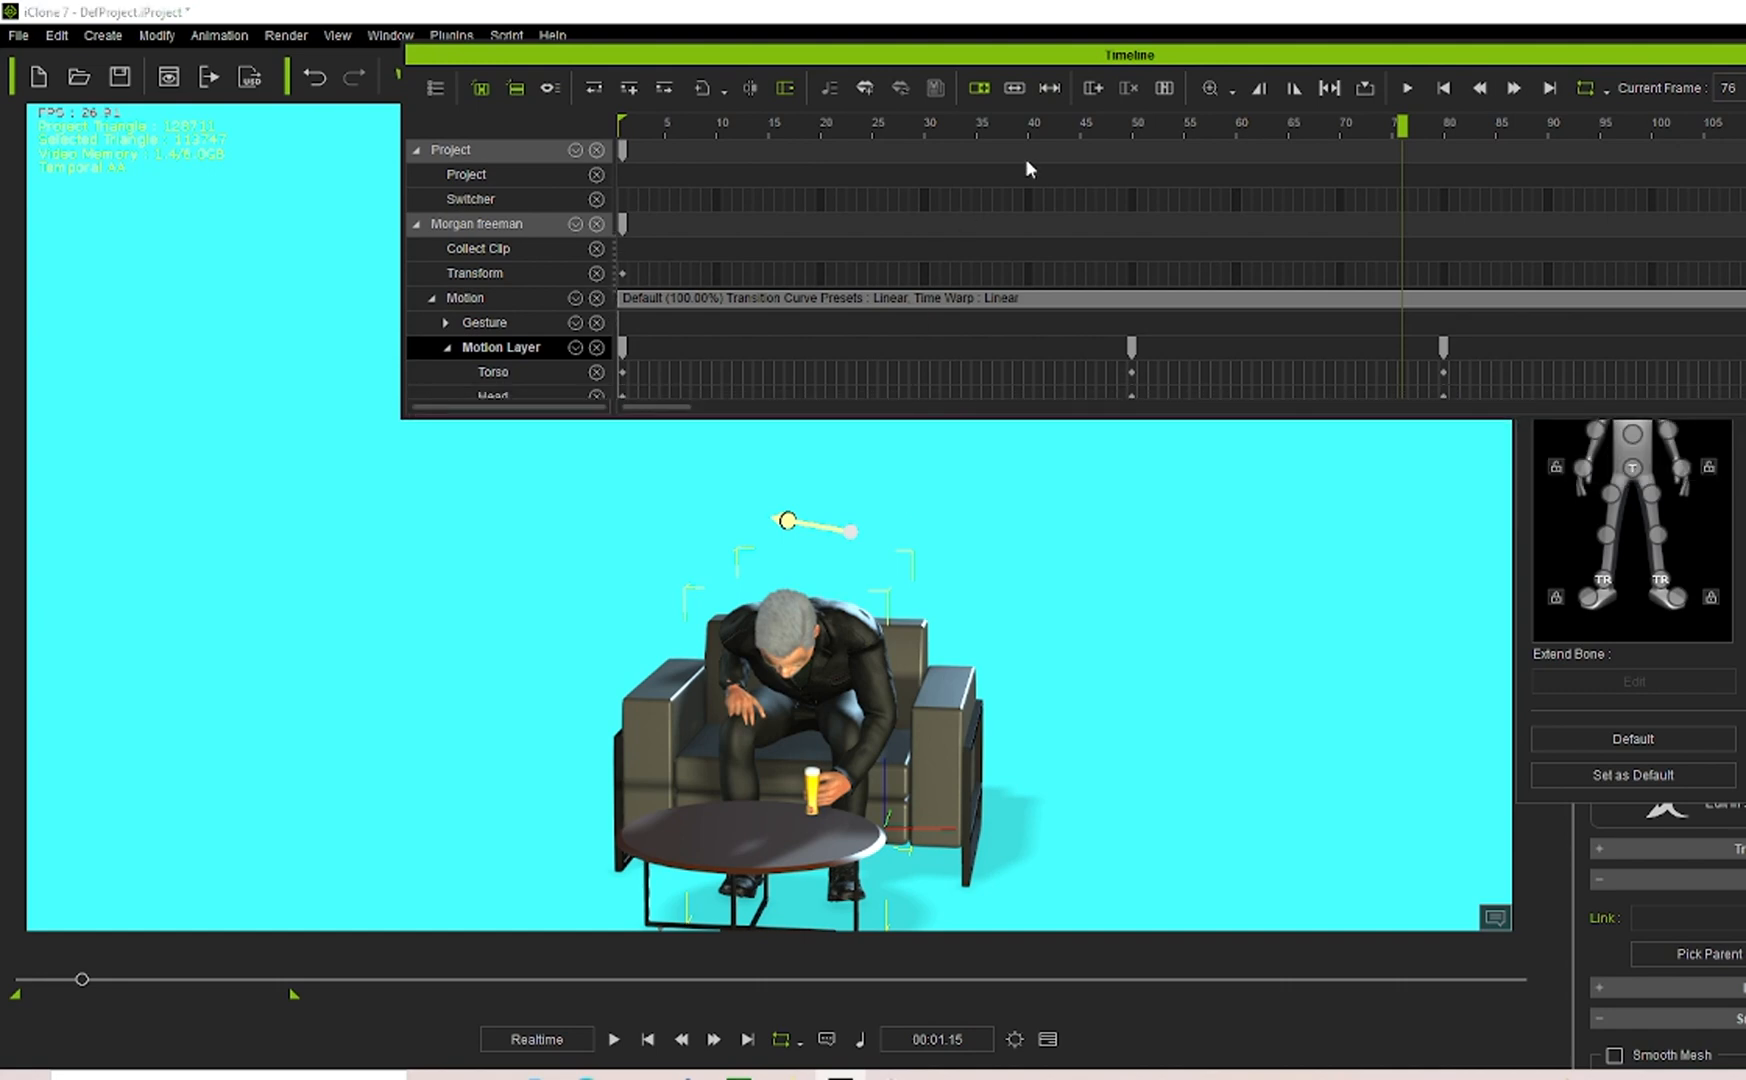
pyautogui.moveTo(1153, 58); pyautogui.dragTo(792, 96)
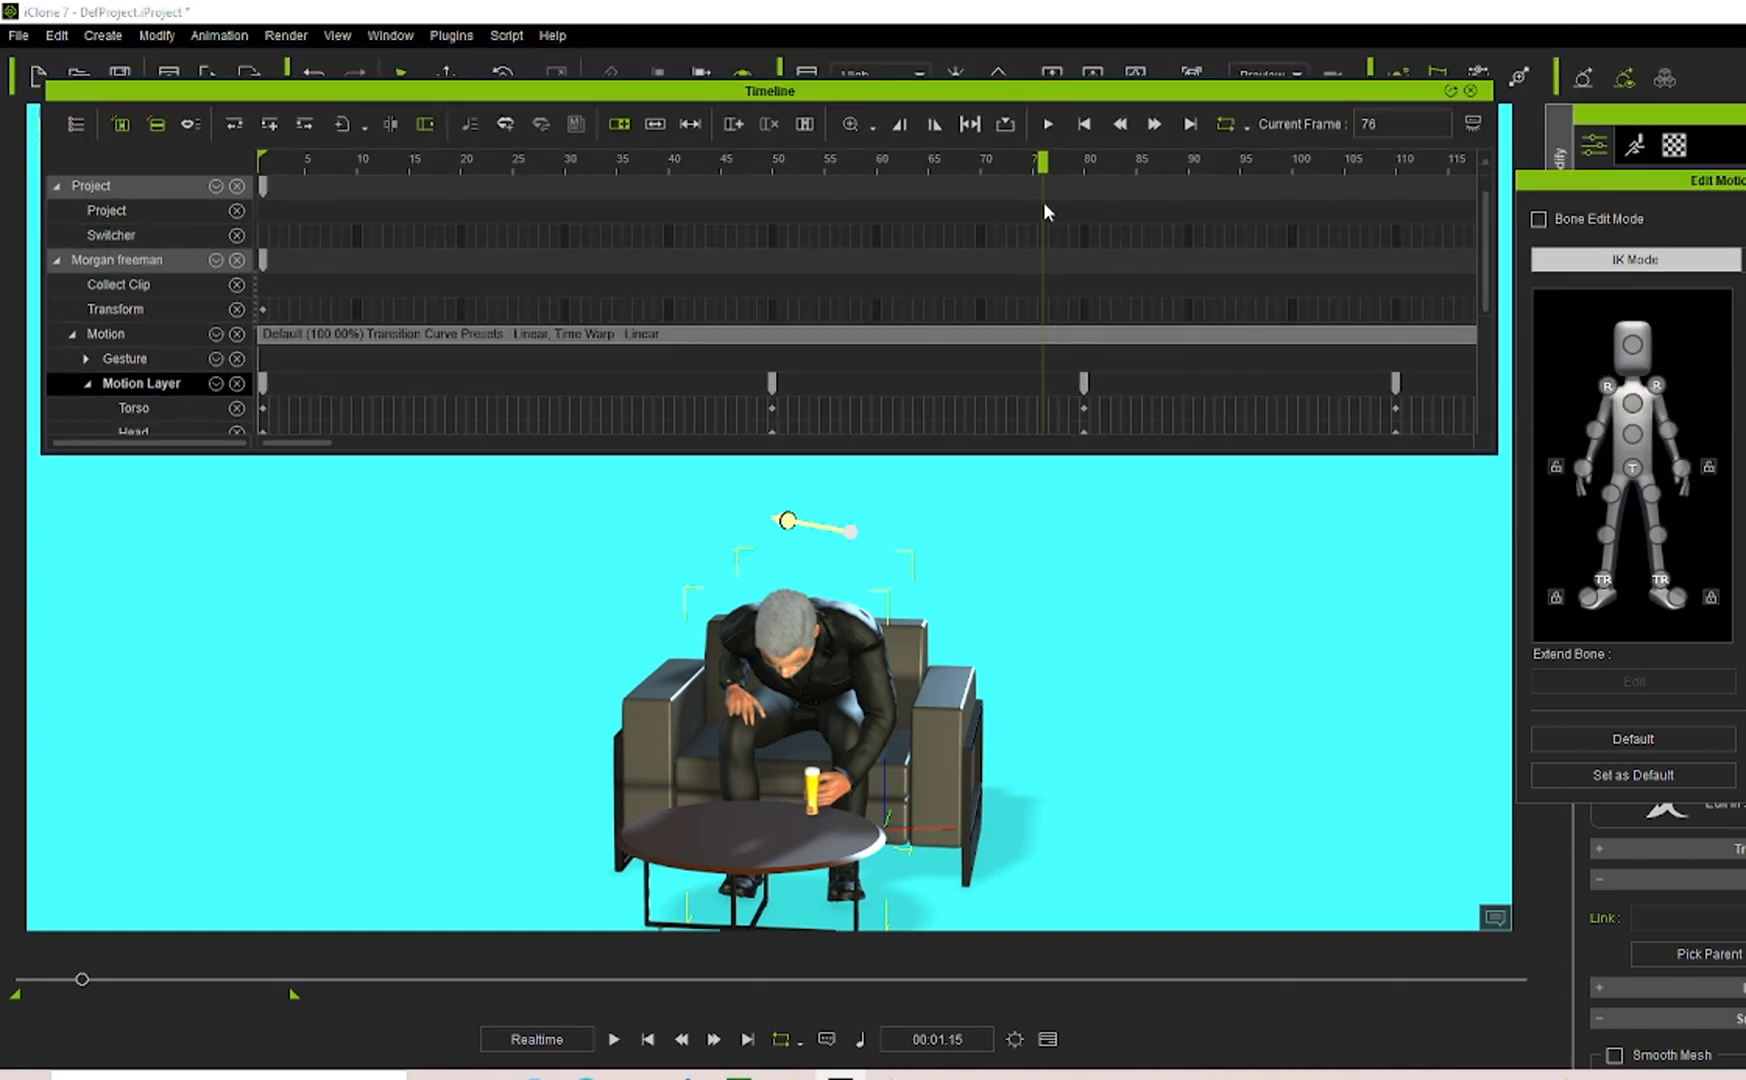
# Review the reaching motion from frame 1 and rotate the man's left forearm to raise that hand at frame 64.
pyautogui.moveTo(838, 211); pyautogui.dragTo(222, 311)
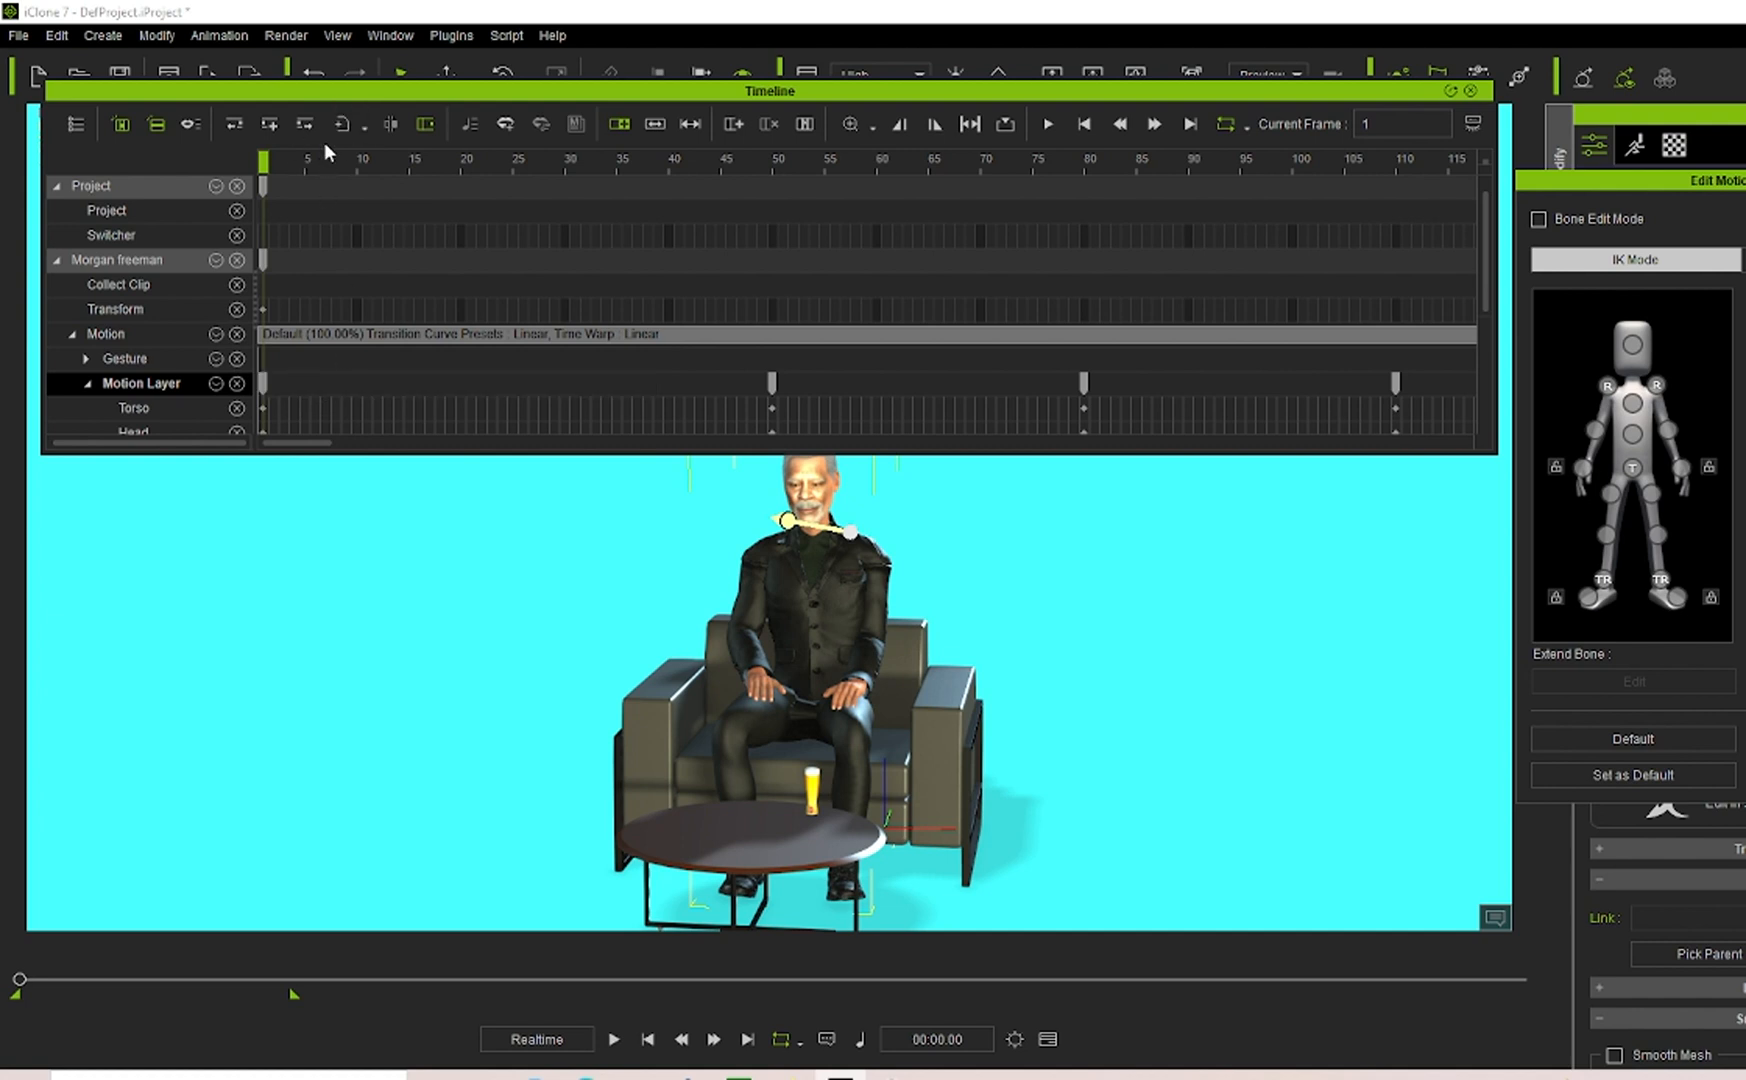
pyautogui.moveTo(263, 159); pyautogui.dragTo(209, 211)
pyautogui.moveTo(263, 164); pyautogui.dragTo(977, 312)
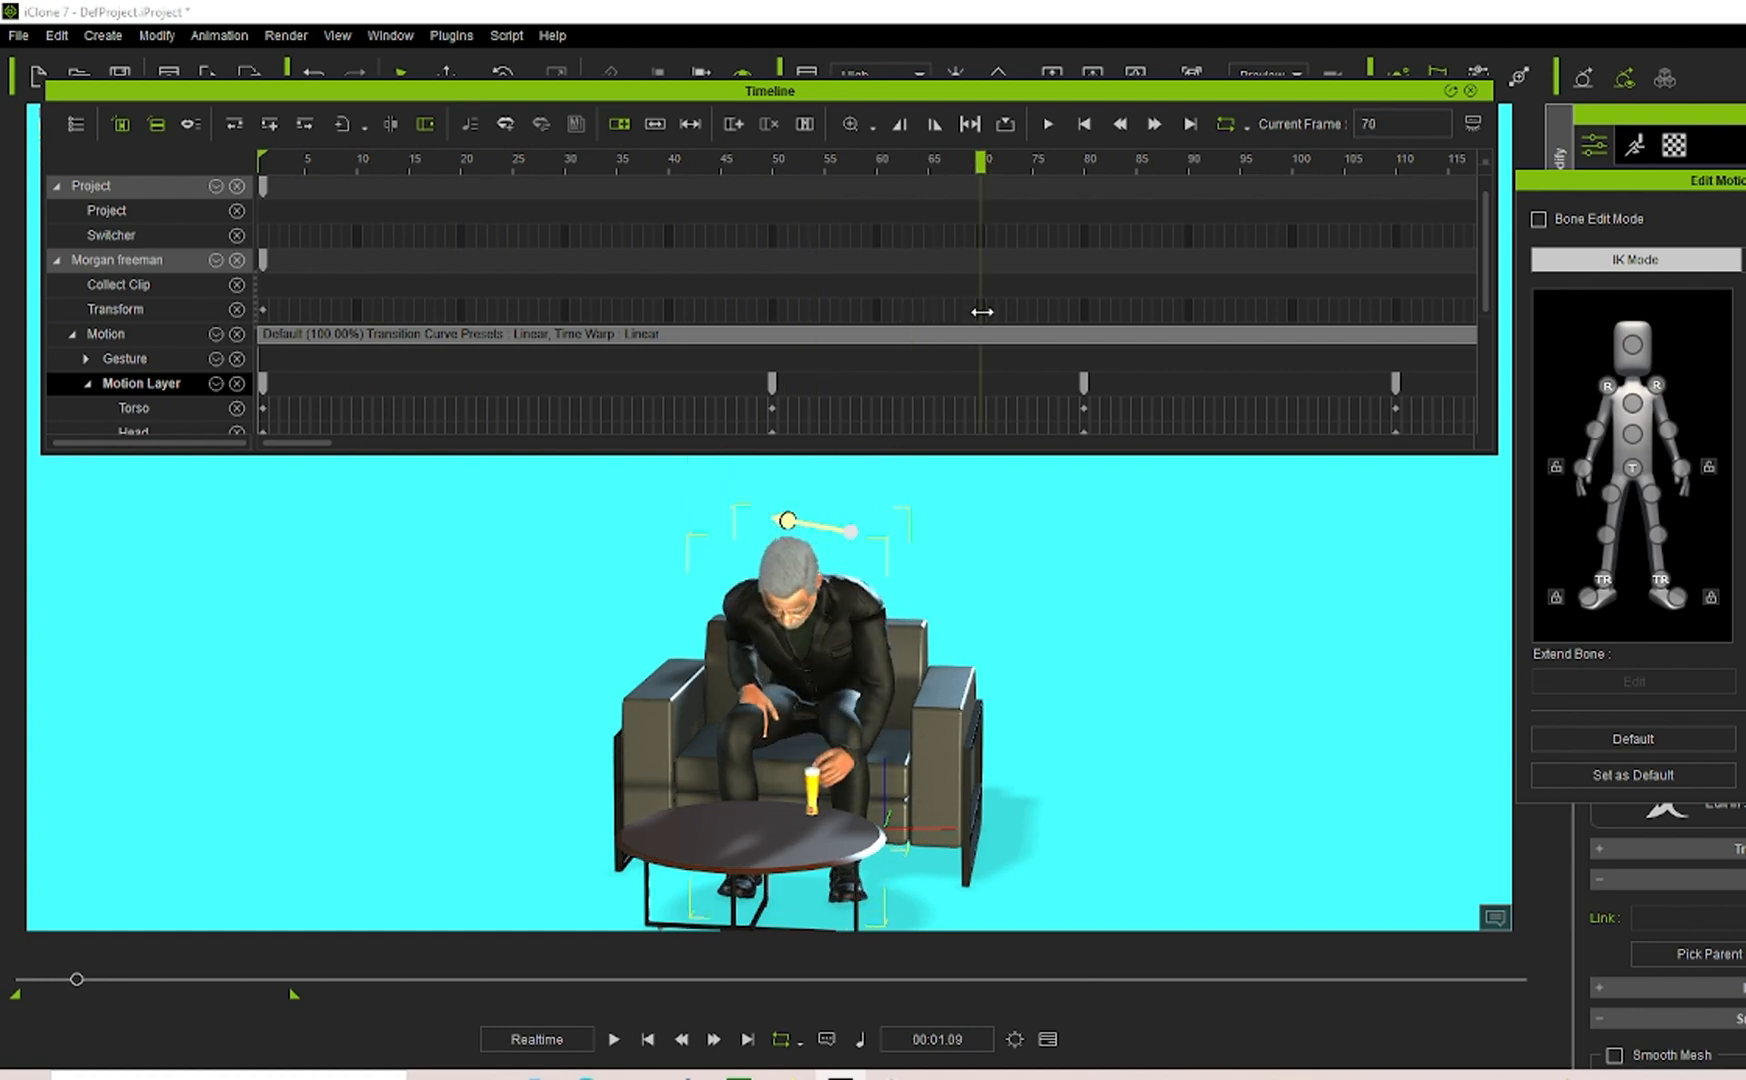
pyautogui.moveTo(982, 312); pyautogui.dragTo(912, 316)
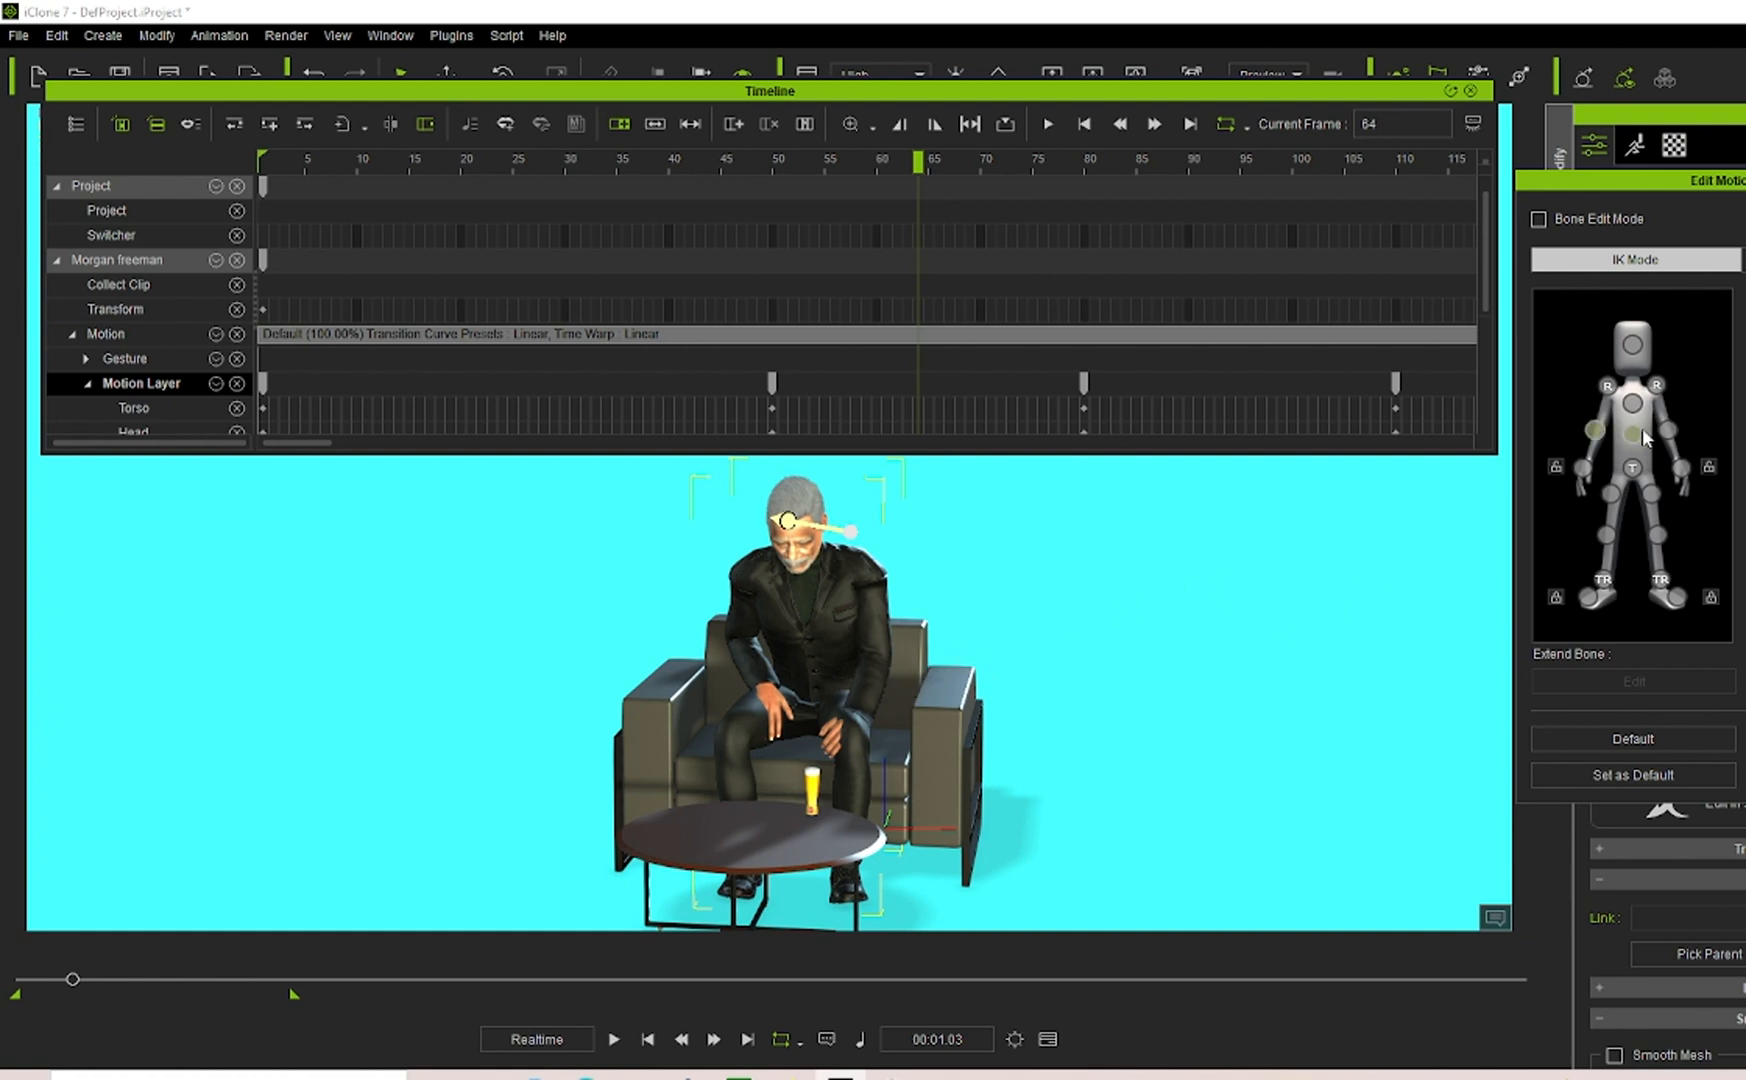
pyautogui.click(1667, 432)
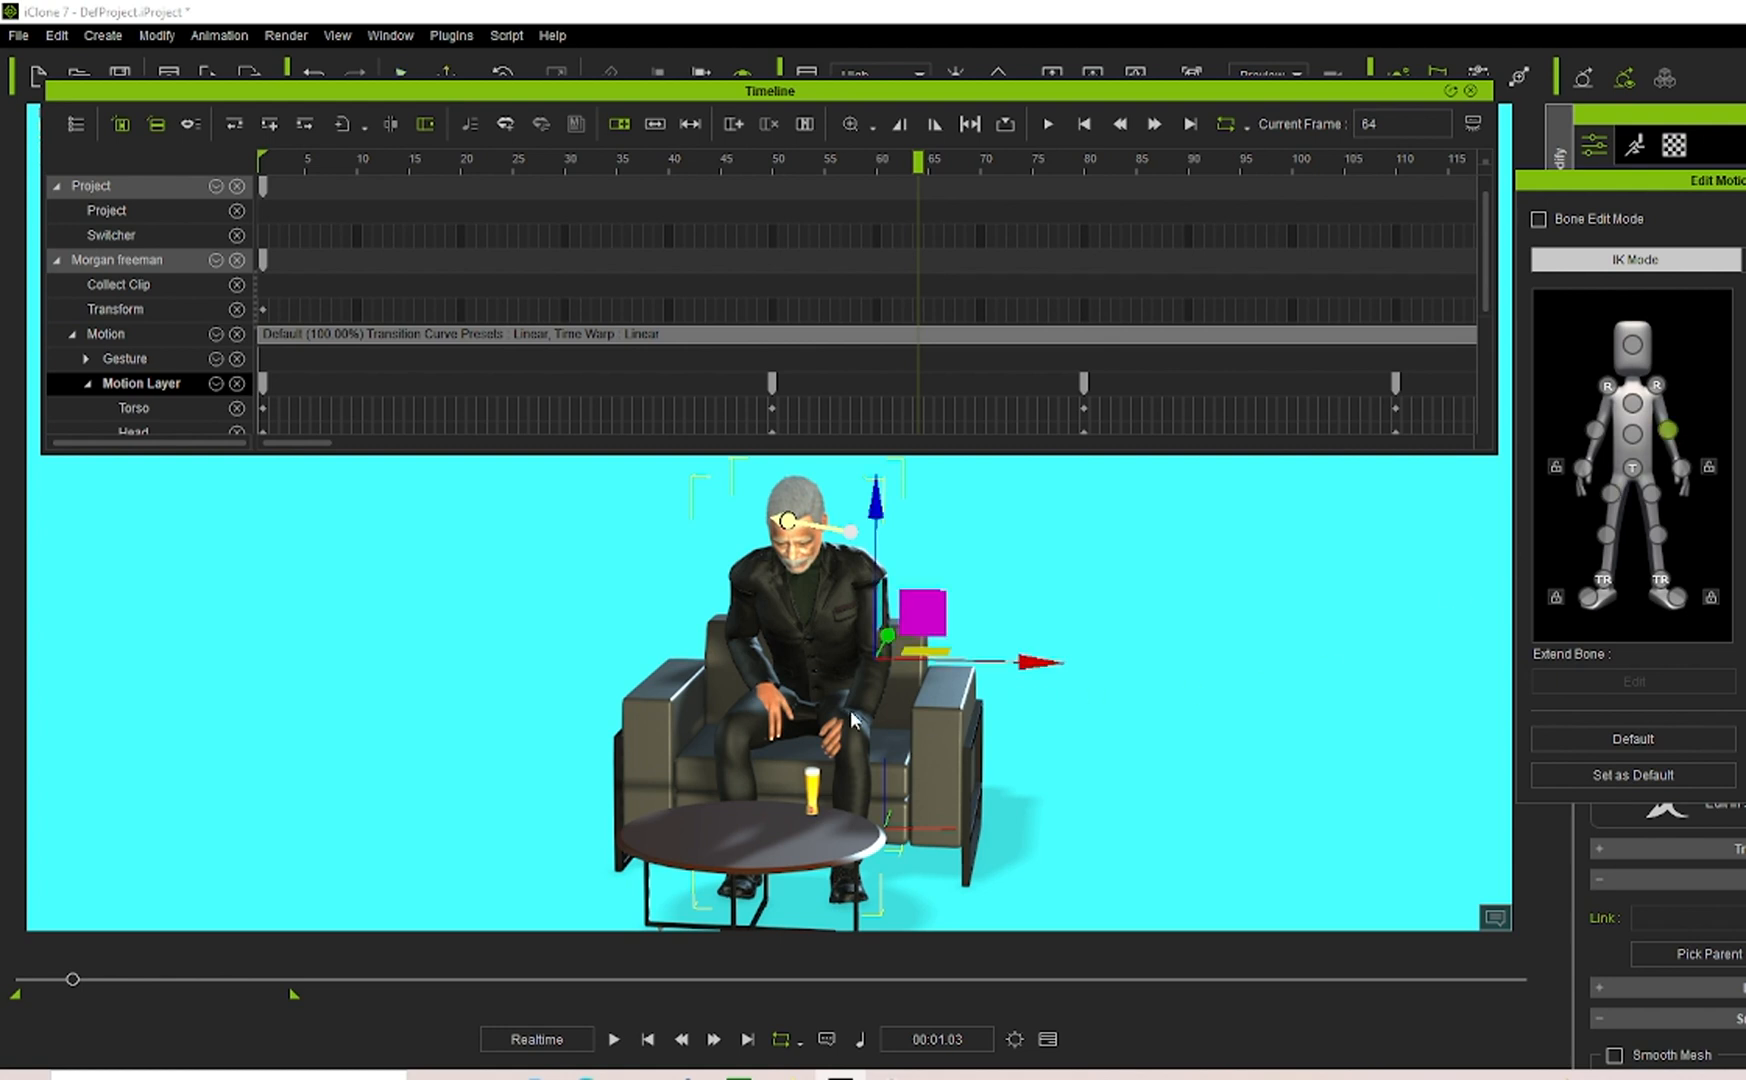
pyautogui.moveTo(514, 94); pyautogui.dragTo(526, 122)
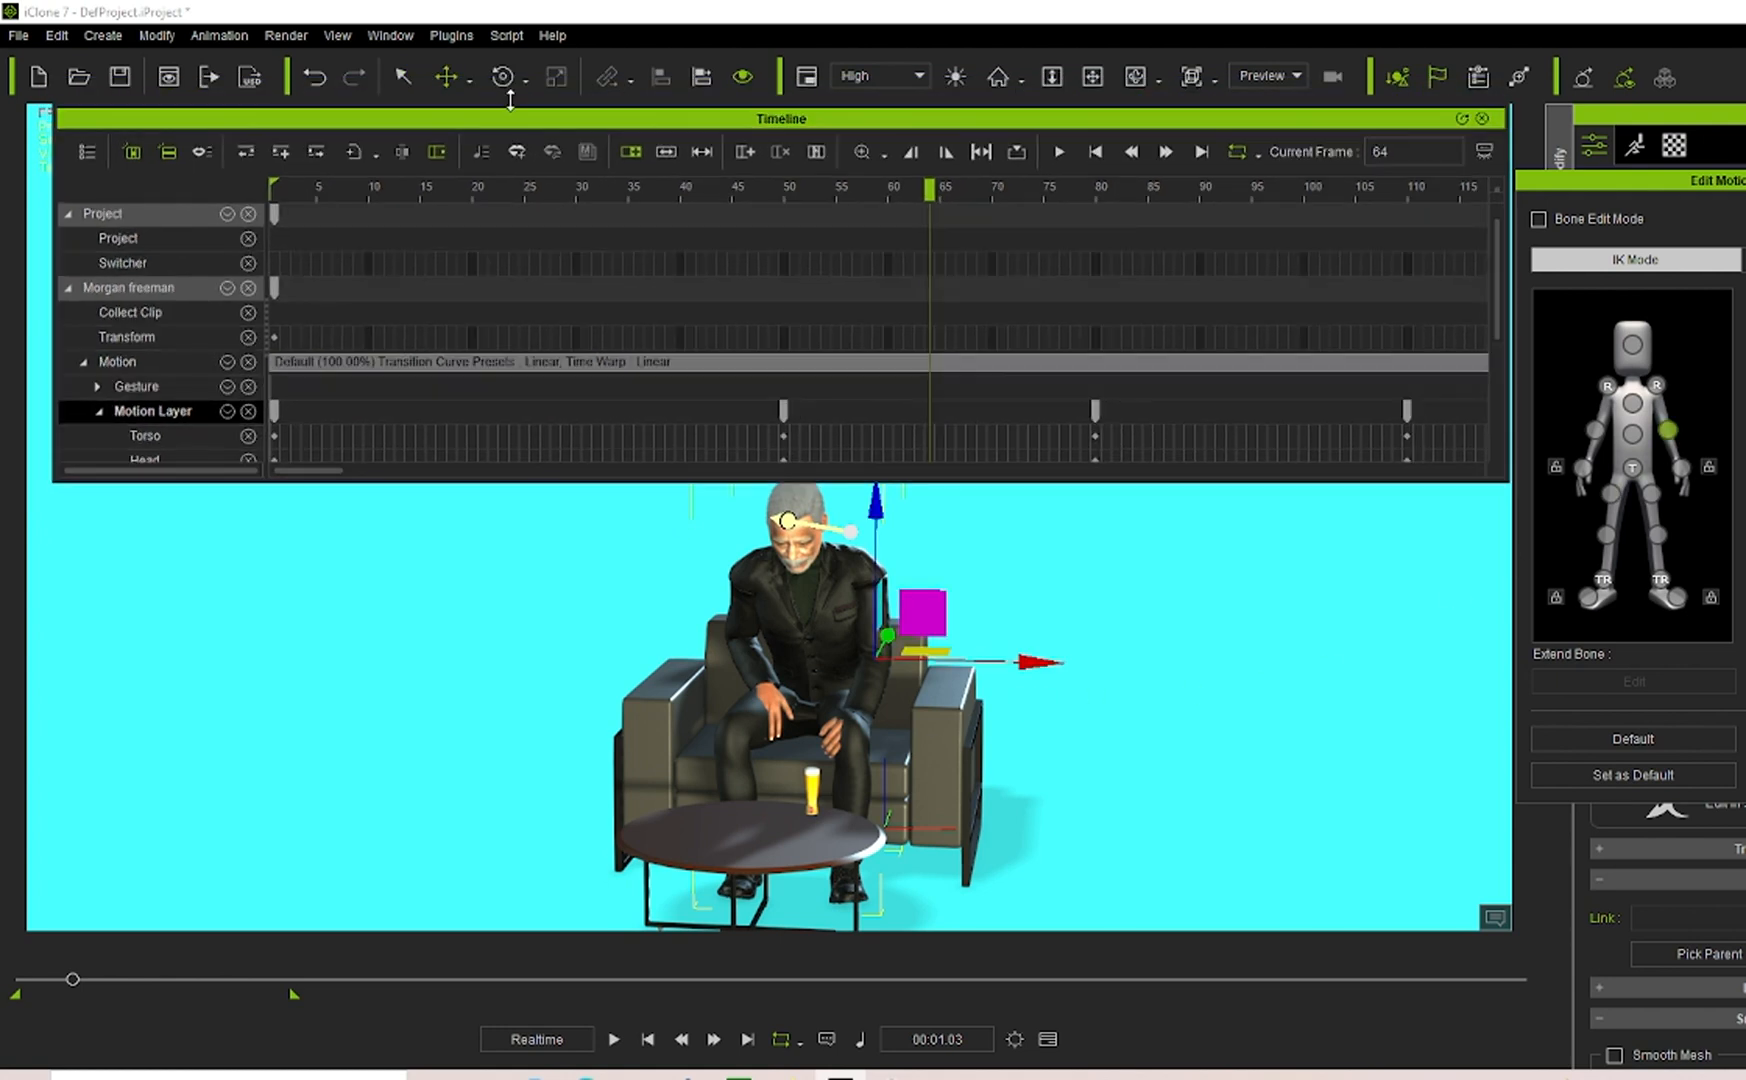
pyautogui.click(504, 79)
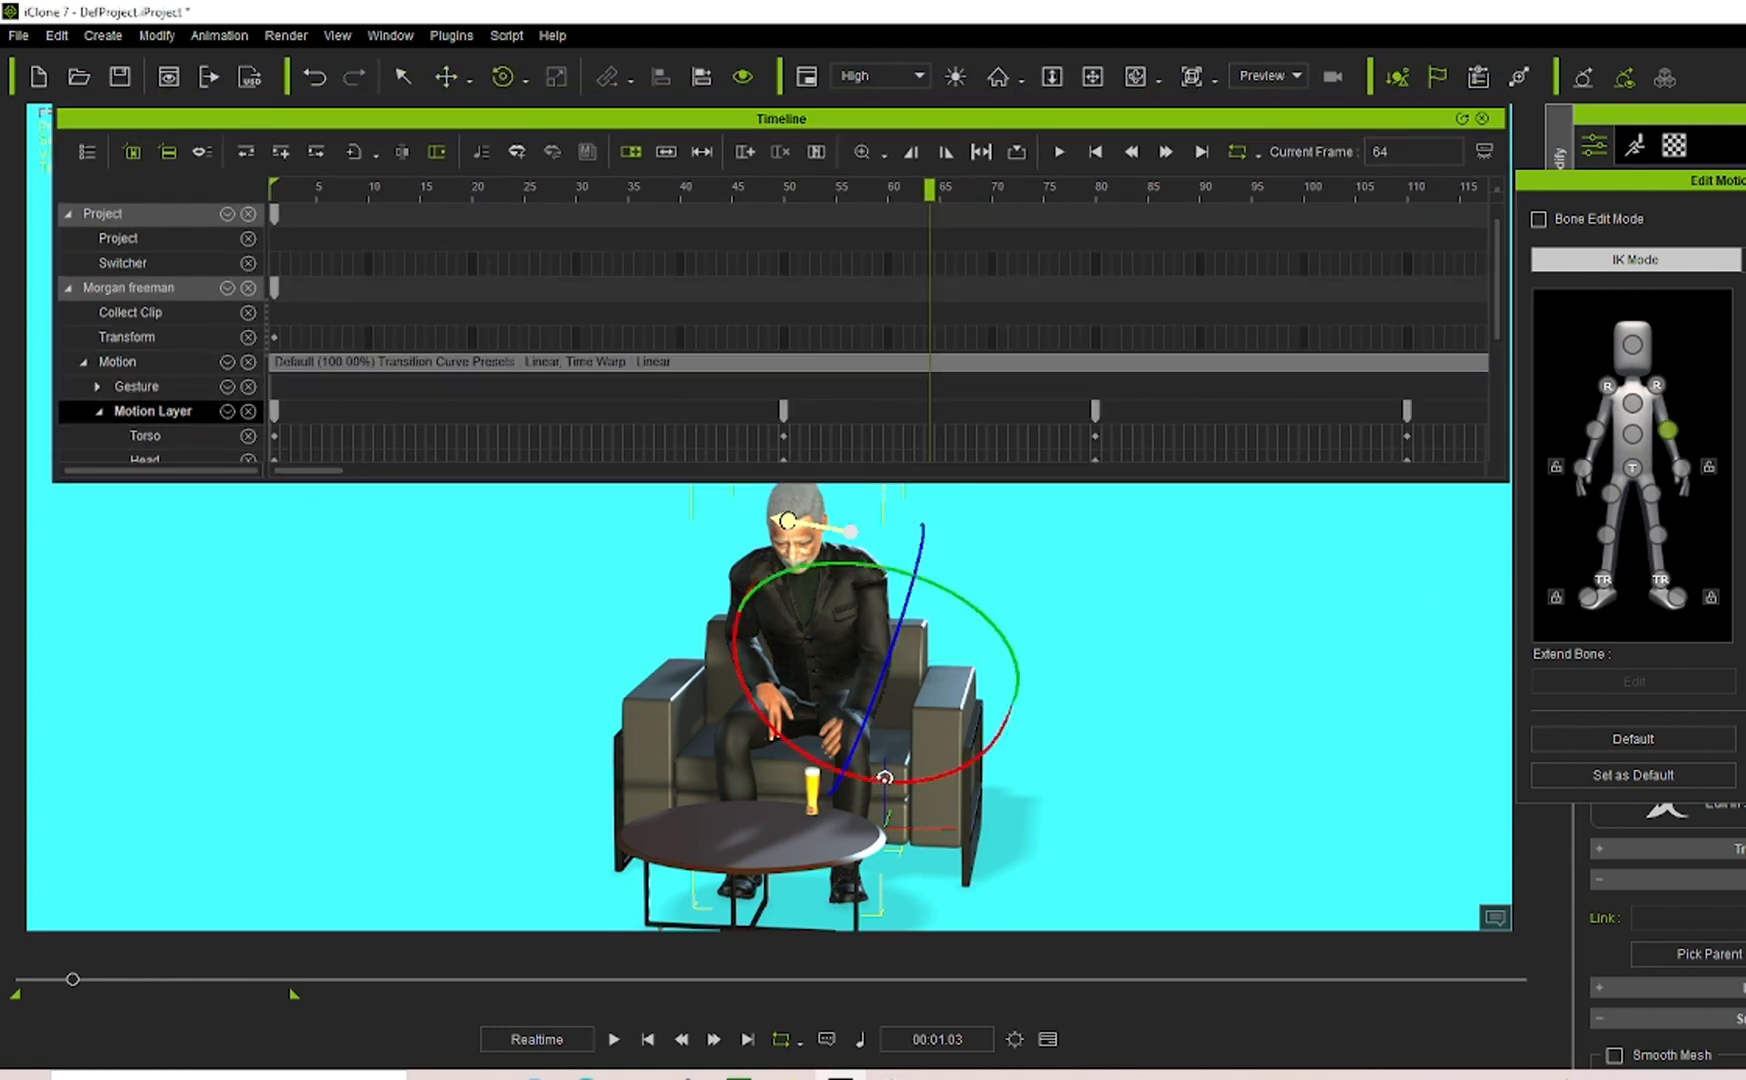
pyautogui.moveTo(884, 777); pyautogui.dragTo(916, 720)
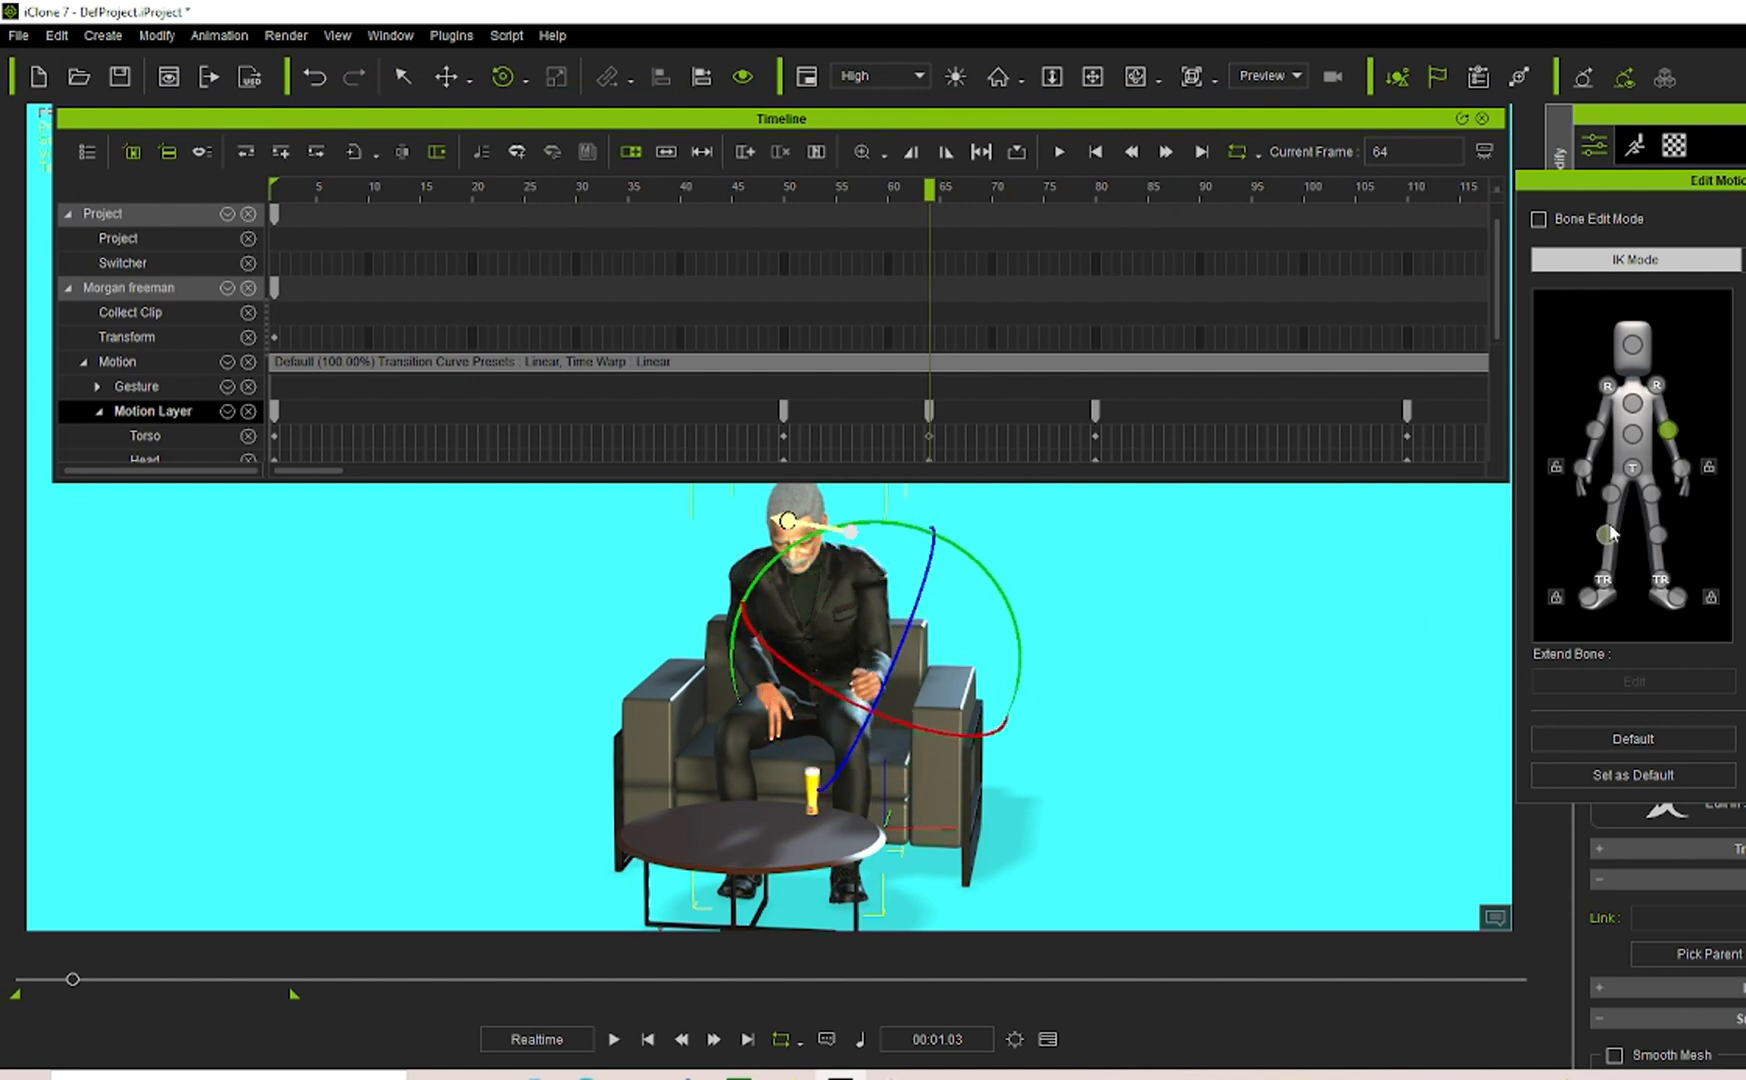
# Rotate the man's right hand and right forearm inward across his lap at frame 64.
pyautogui.click(1582, 467)
pyautogui.moveTo(803, 709); pyautogui.dragTo(836, 678)
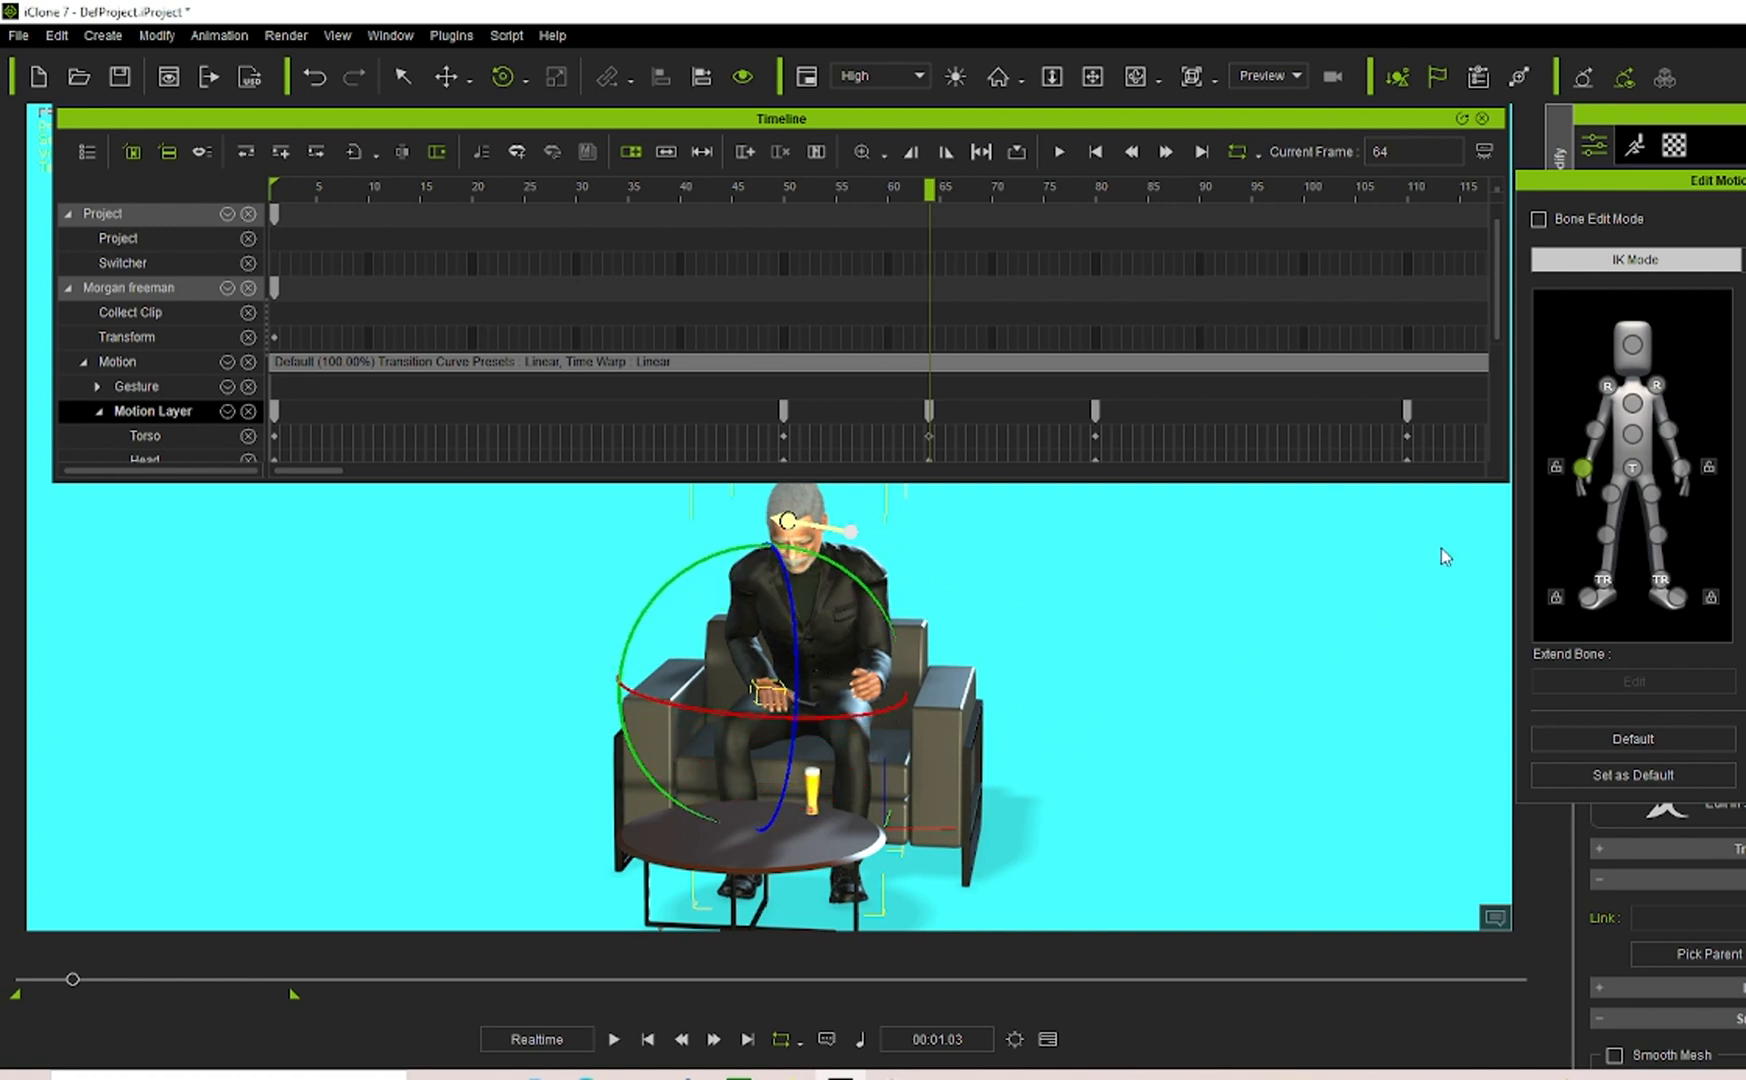
pyautogui.click(1595, 430)
pyautogui.moveTo(816, 667); pyautogui.dragTo(844, 714)
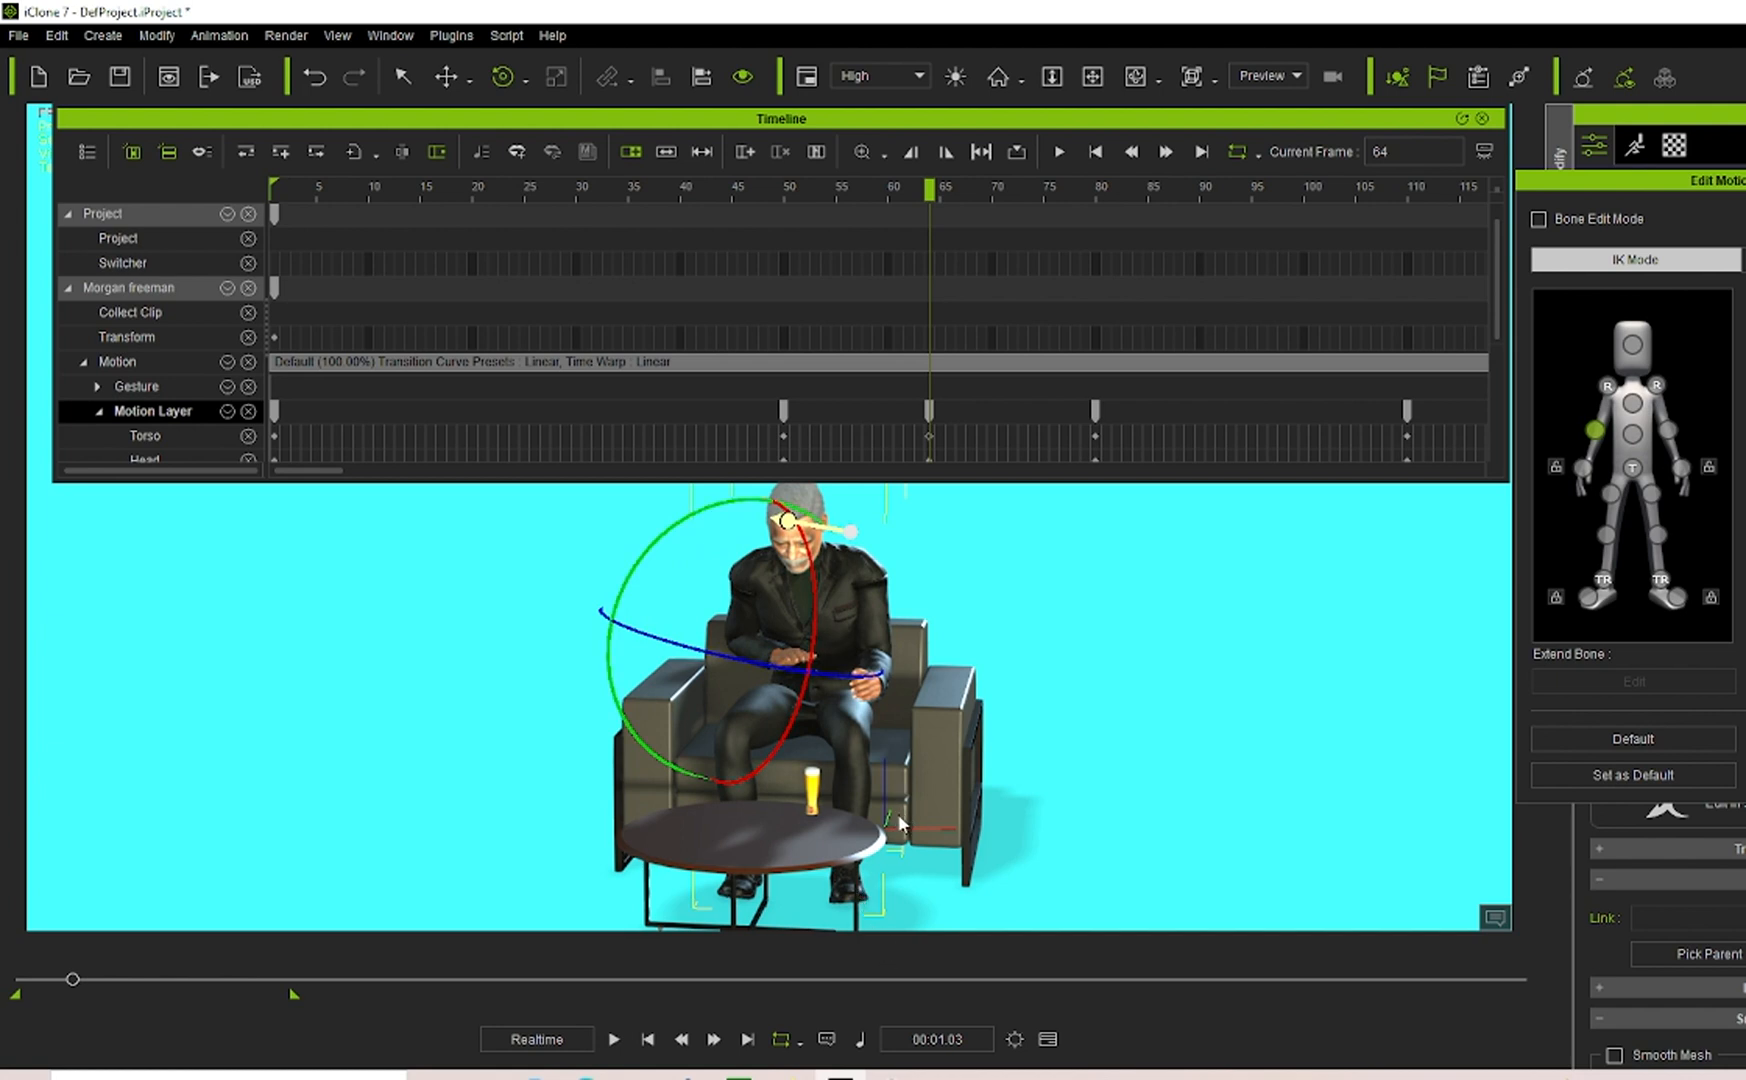
# Rotate the man's right forearm upward and inward at frame 95 while he lifts the glass.
pyautogui.moveTo(935, 186); pyautogui.dragTo(1252, 335)
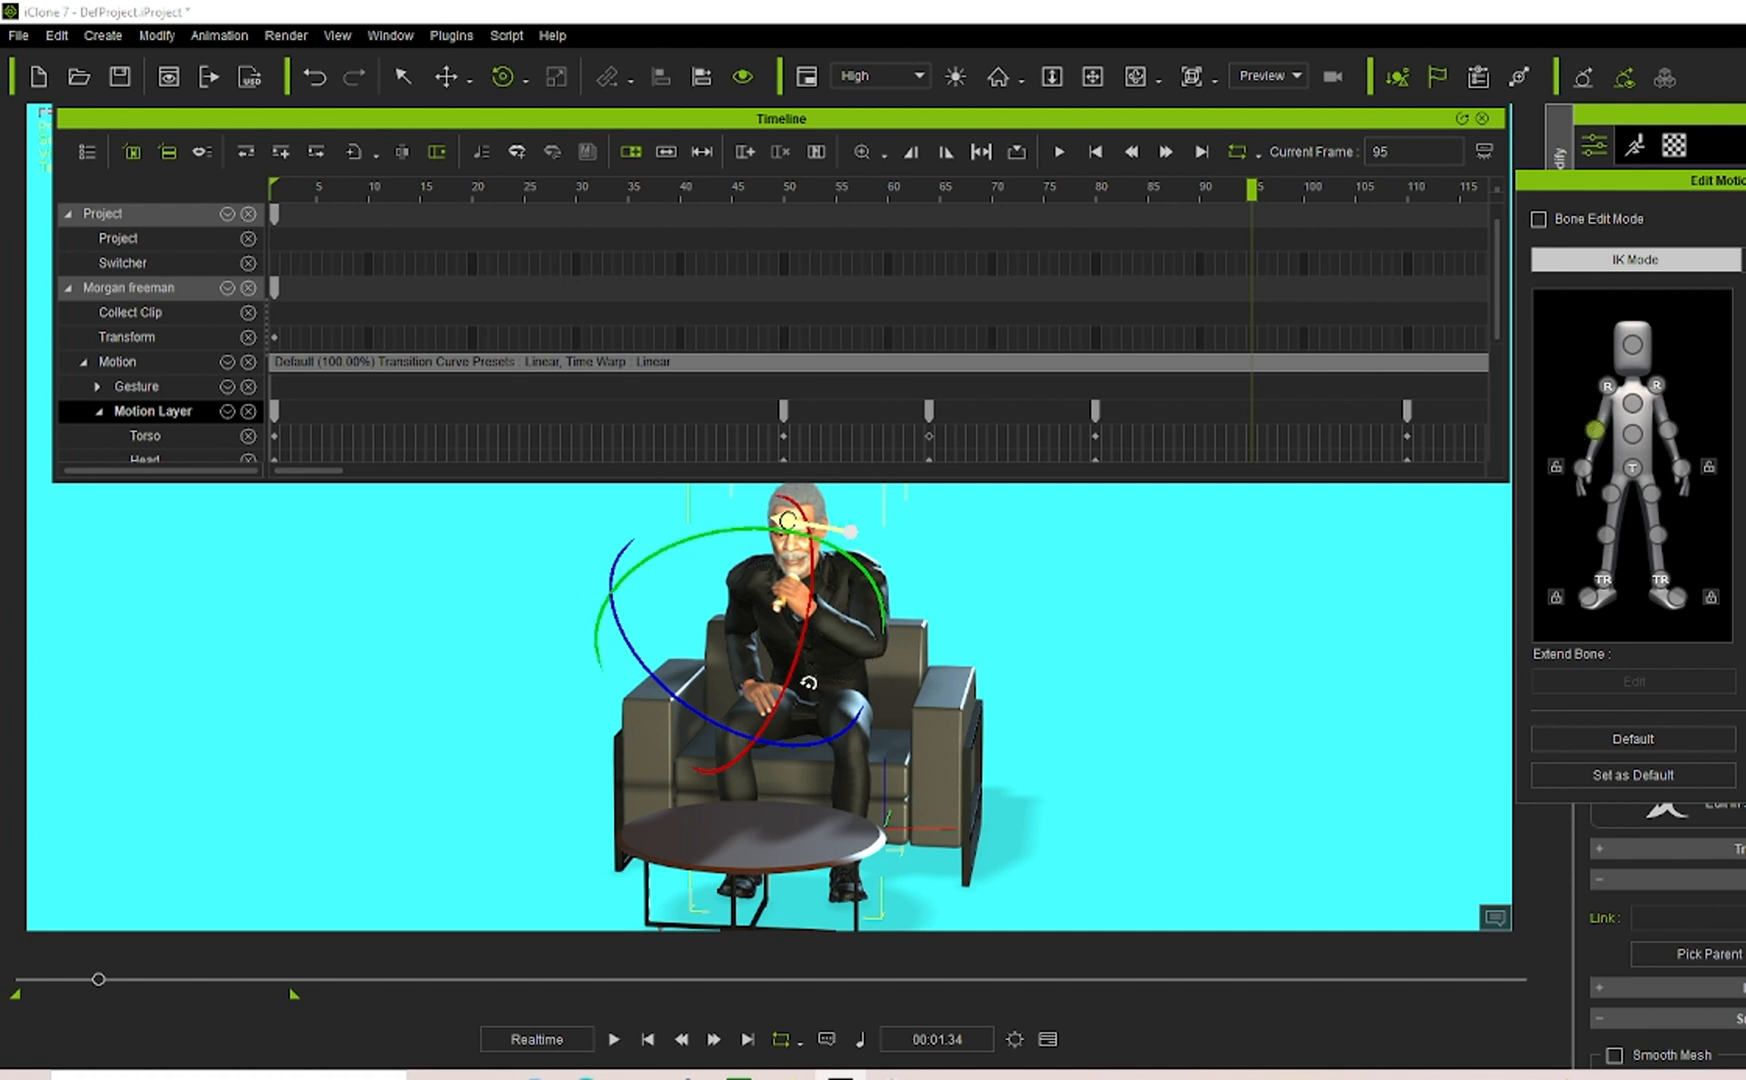
pyautogui.moveTo(862, 562); pyautogui.dragTo(897, 563)
pyautogui.moveTo(798, 674); pyautogui.dragTo(813, 660)
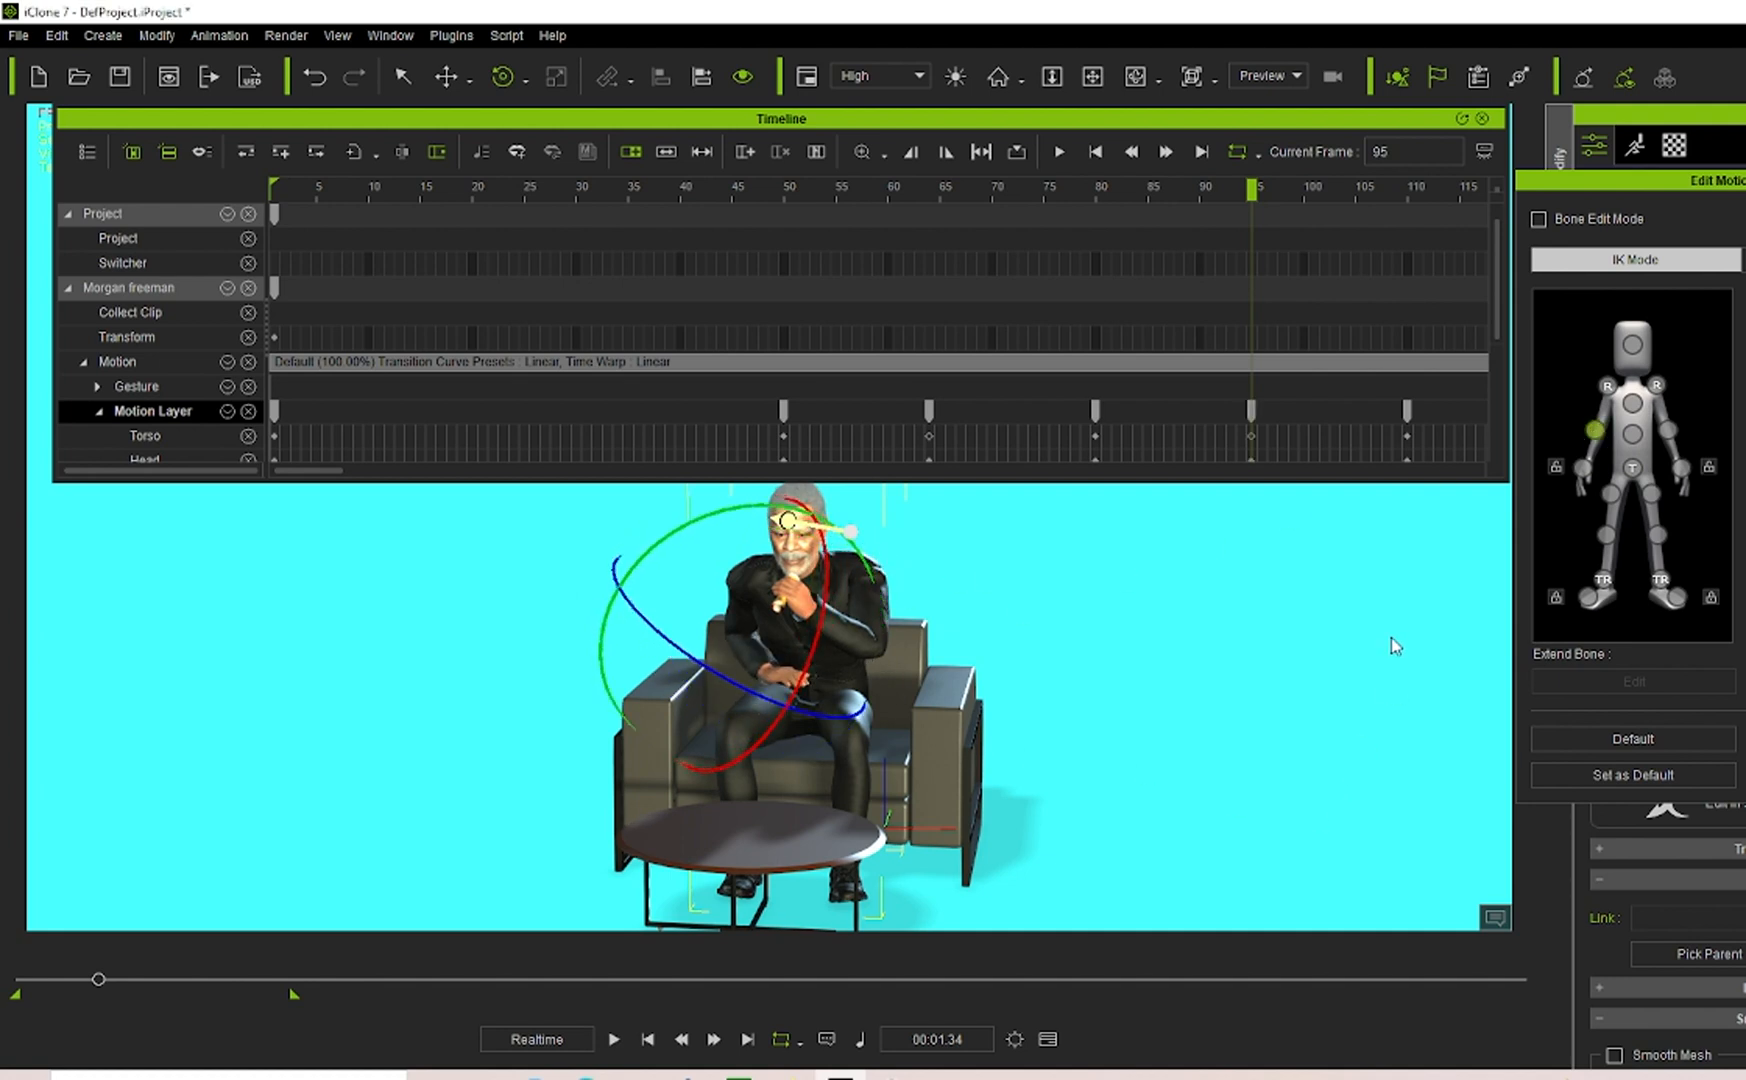
pyautogui.moveTo(736, 692); pyautogui.dragTo(717, 694)
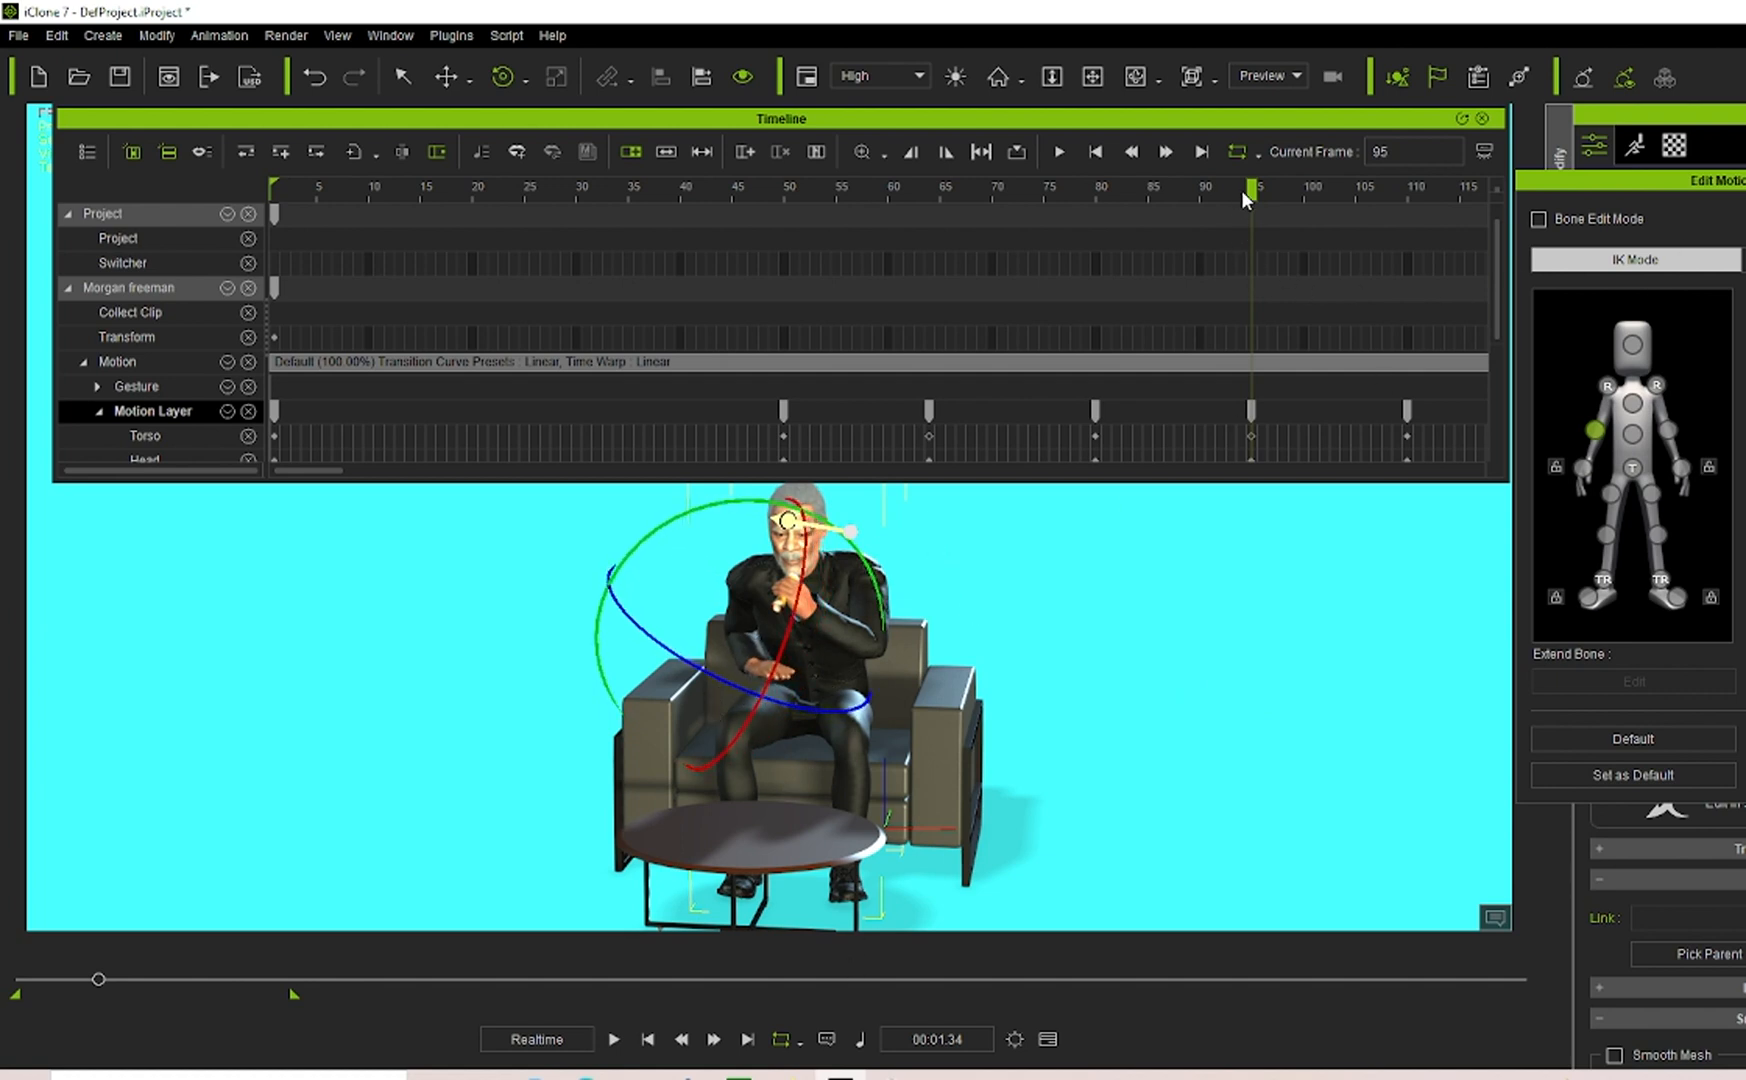
# Rotate the man's right forearm inward at frame 186 while he lowers the glass.
pyautogui.moveTo(1252, 191); pyautogui.dragTo(1462, 286)
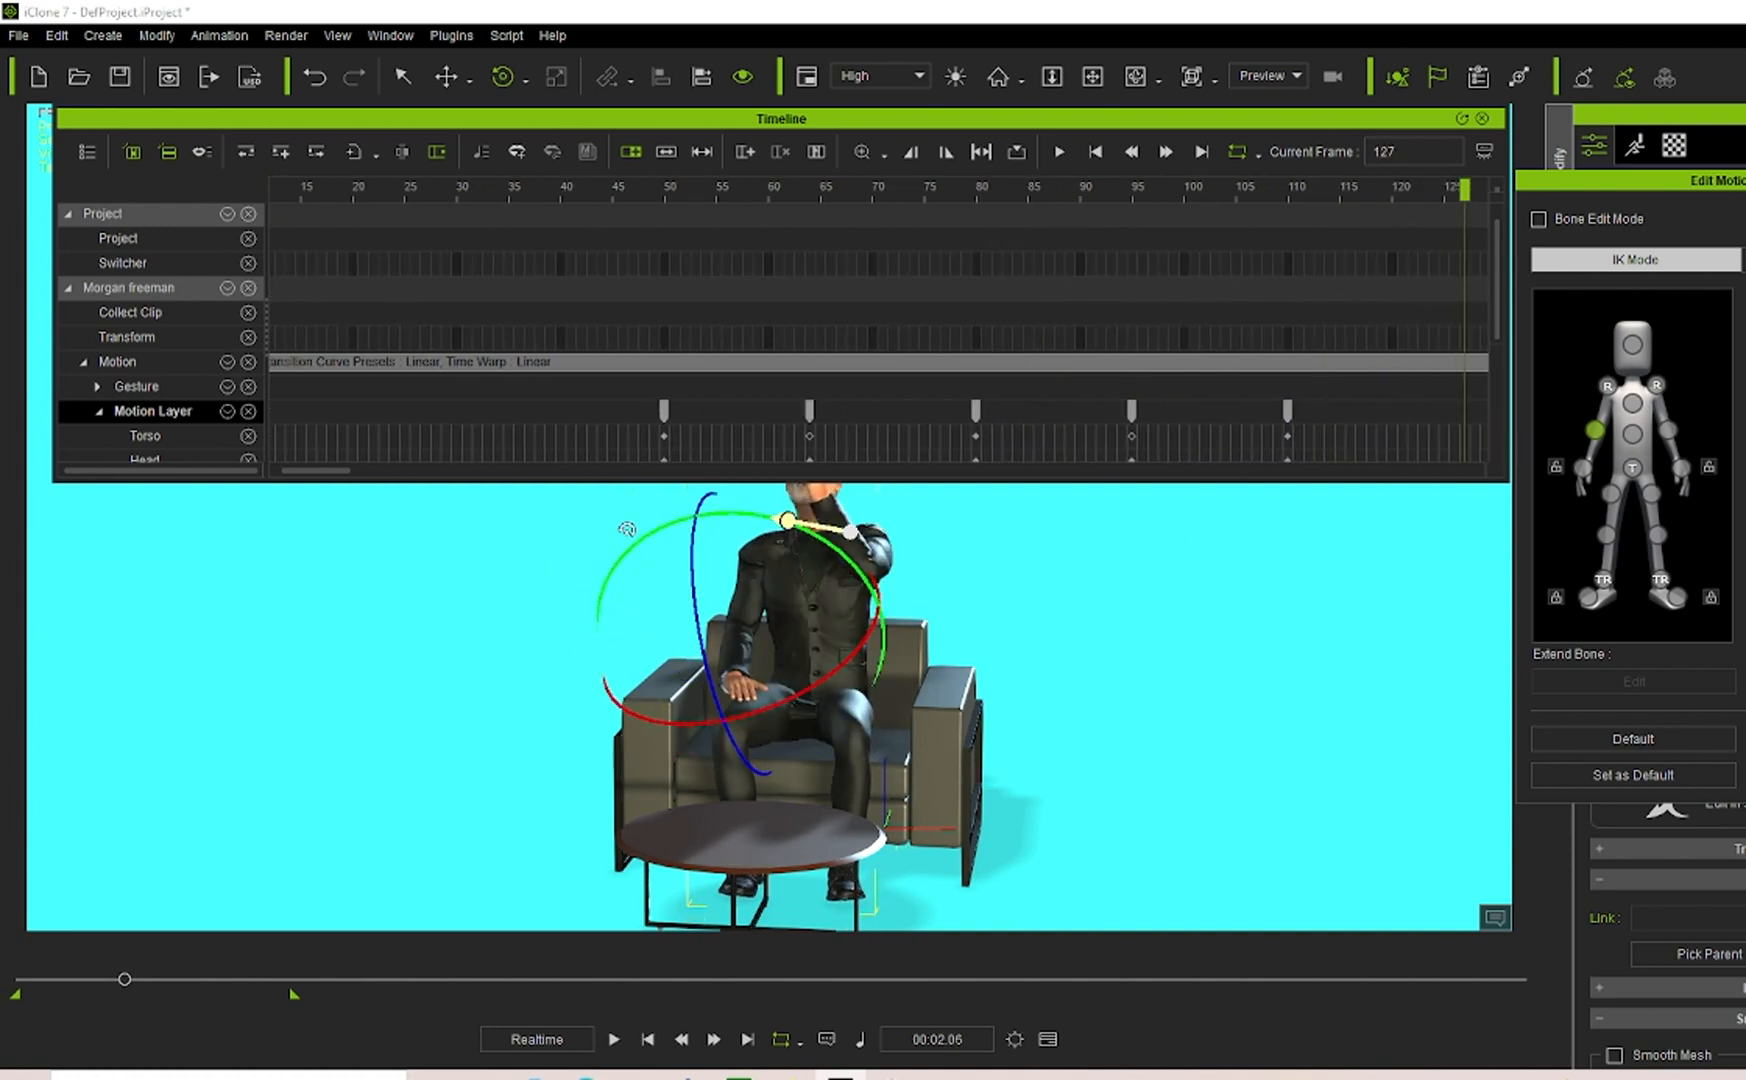
pyautogui.moveTo(343, 472); pyautogui.dragTo(392, 497)
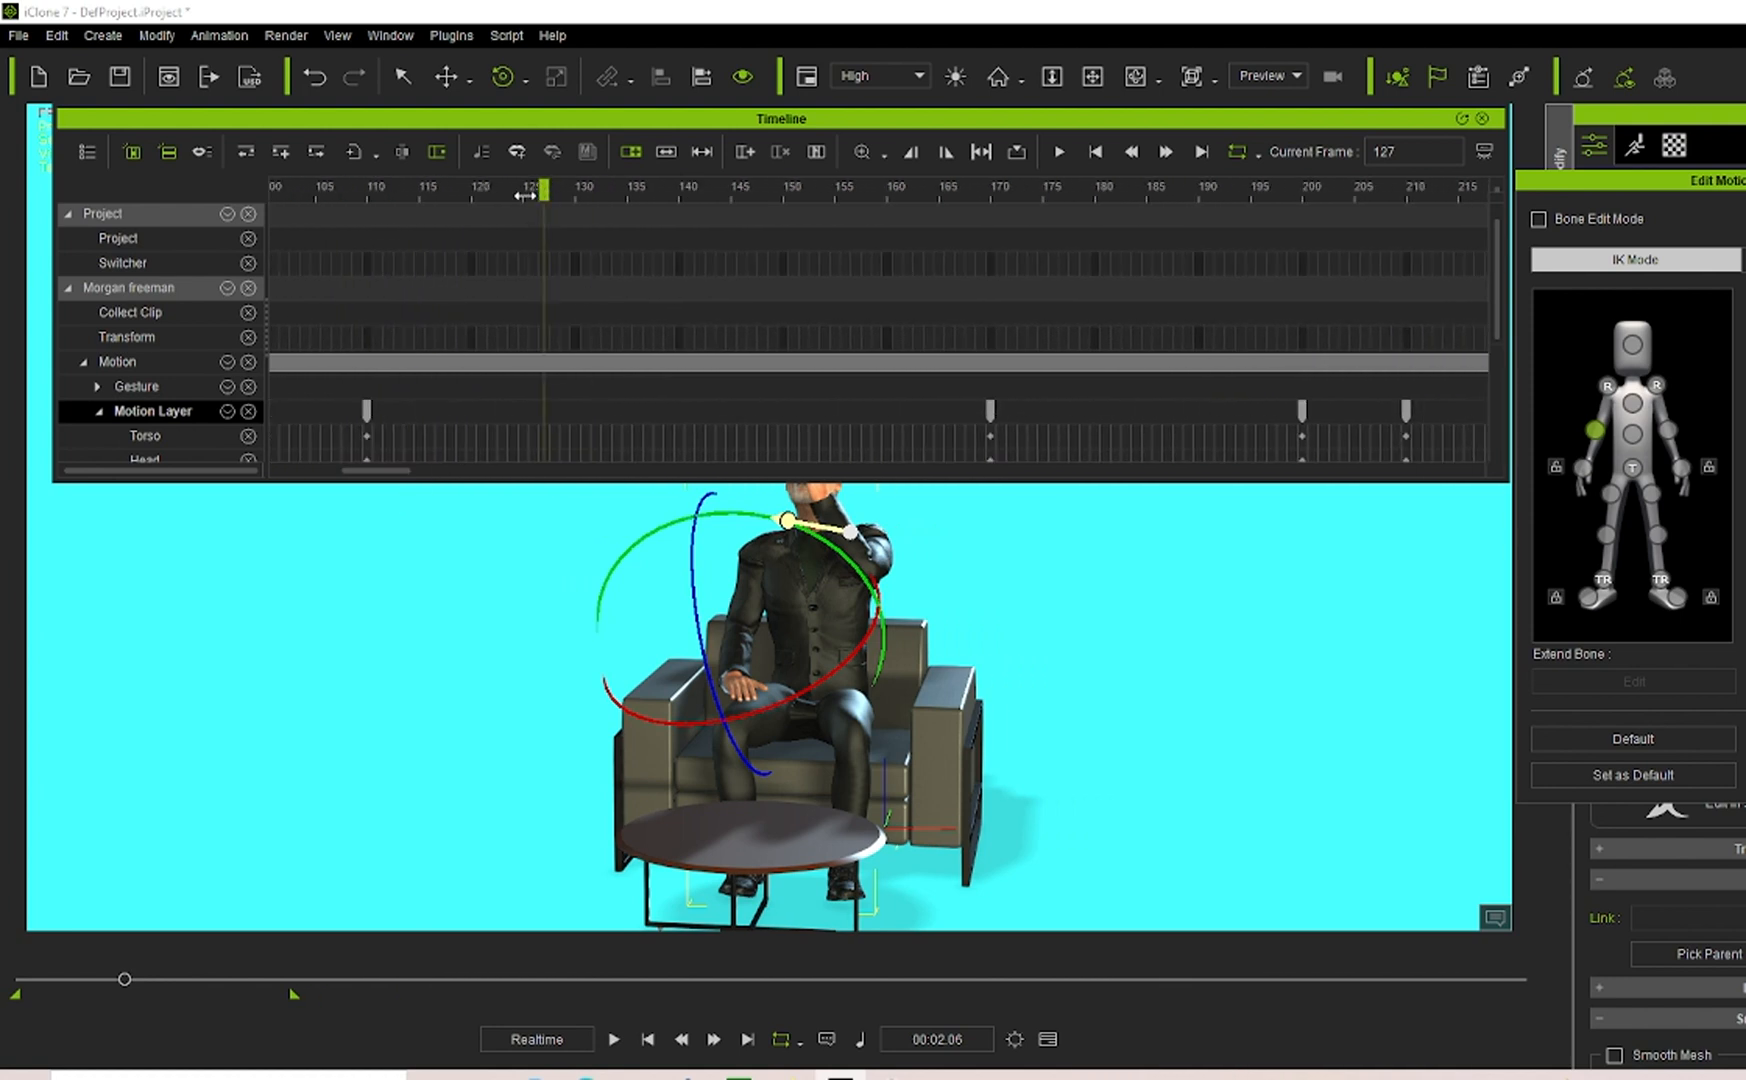
pyautogui.moveTo(525, 196); pyautogui.dragTo(1156, 265)
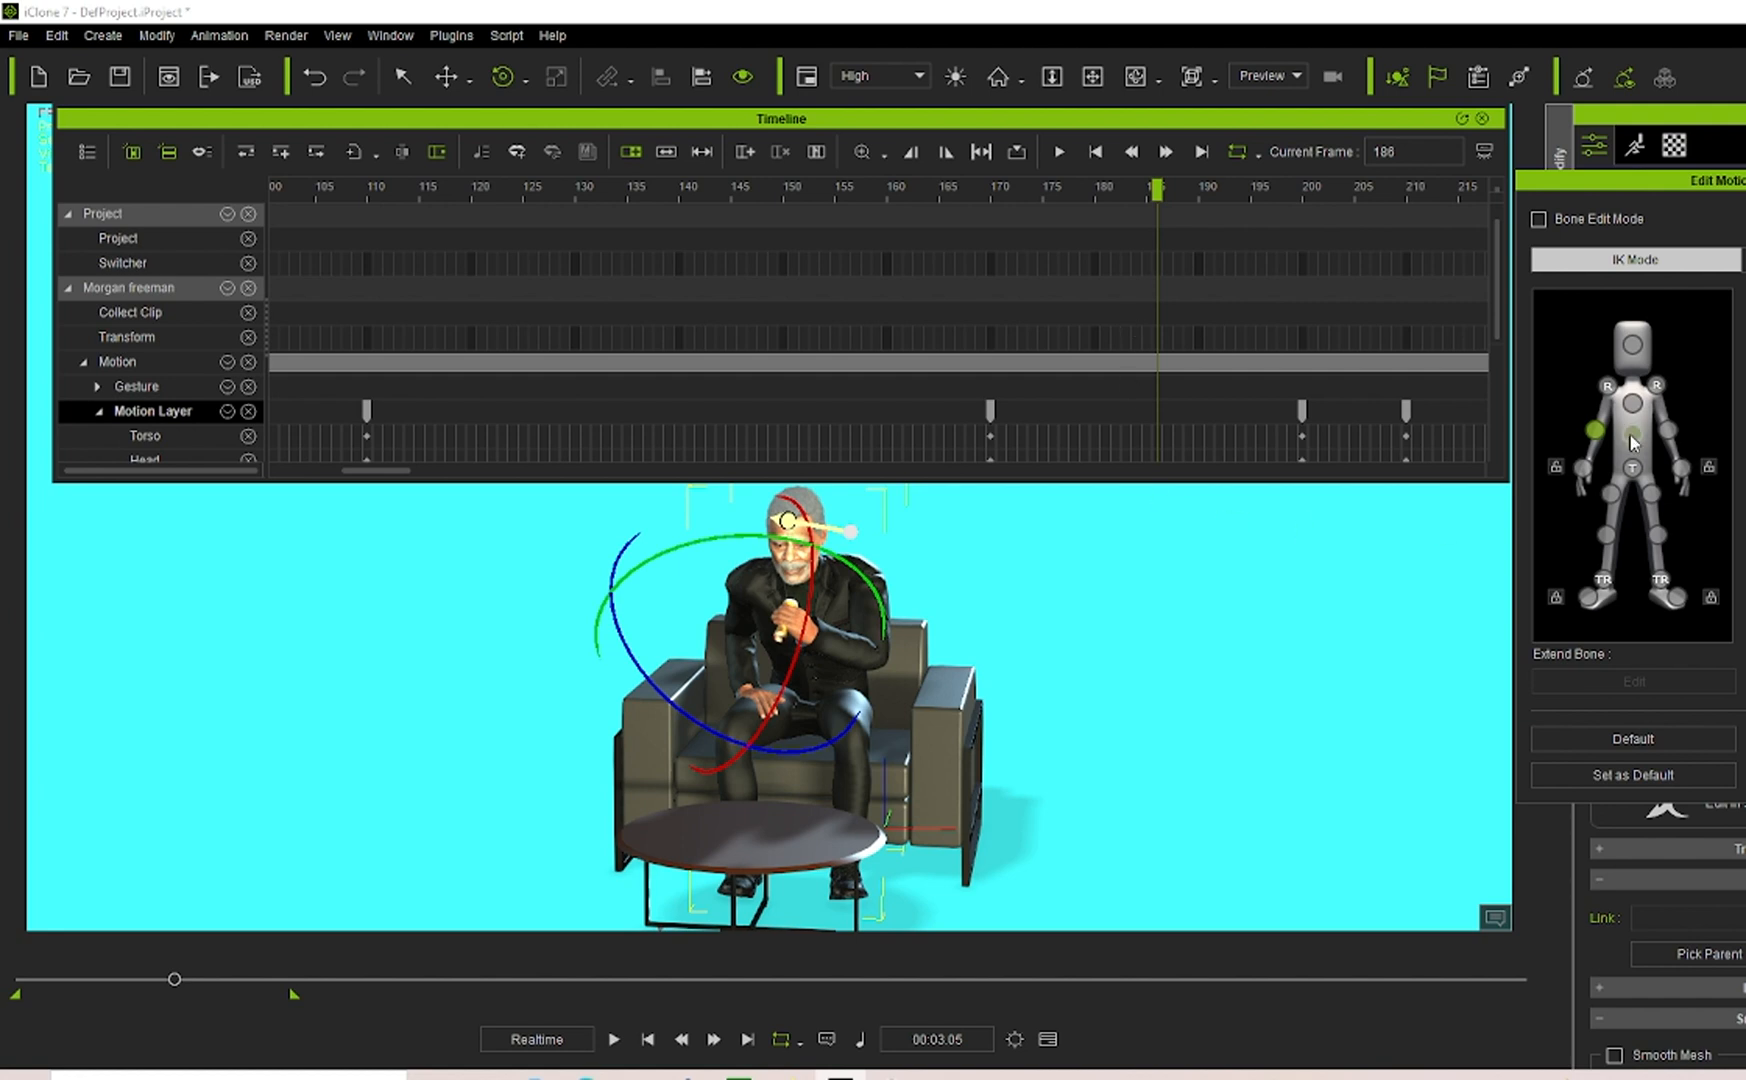
pyautogui.moveTo(790, 652); pyautogui.dragTo(803, 634)
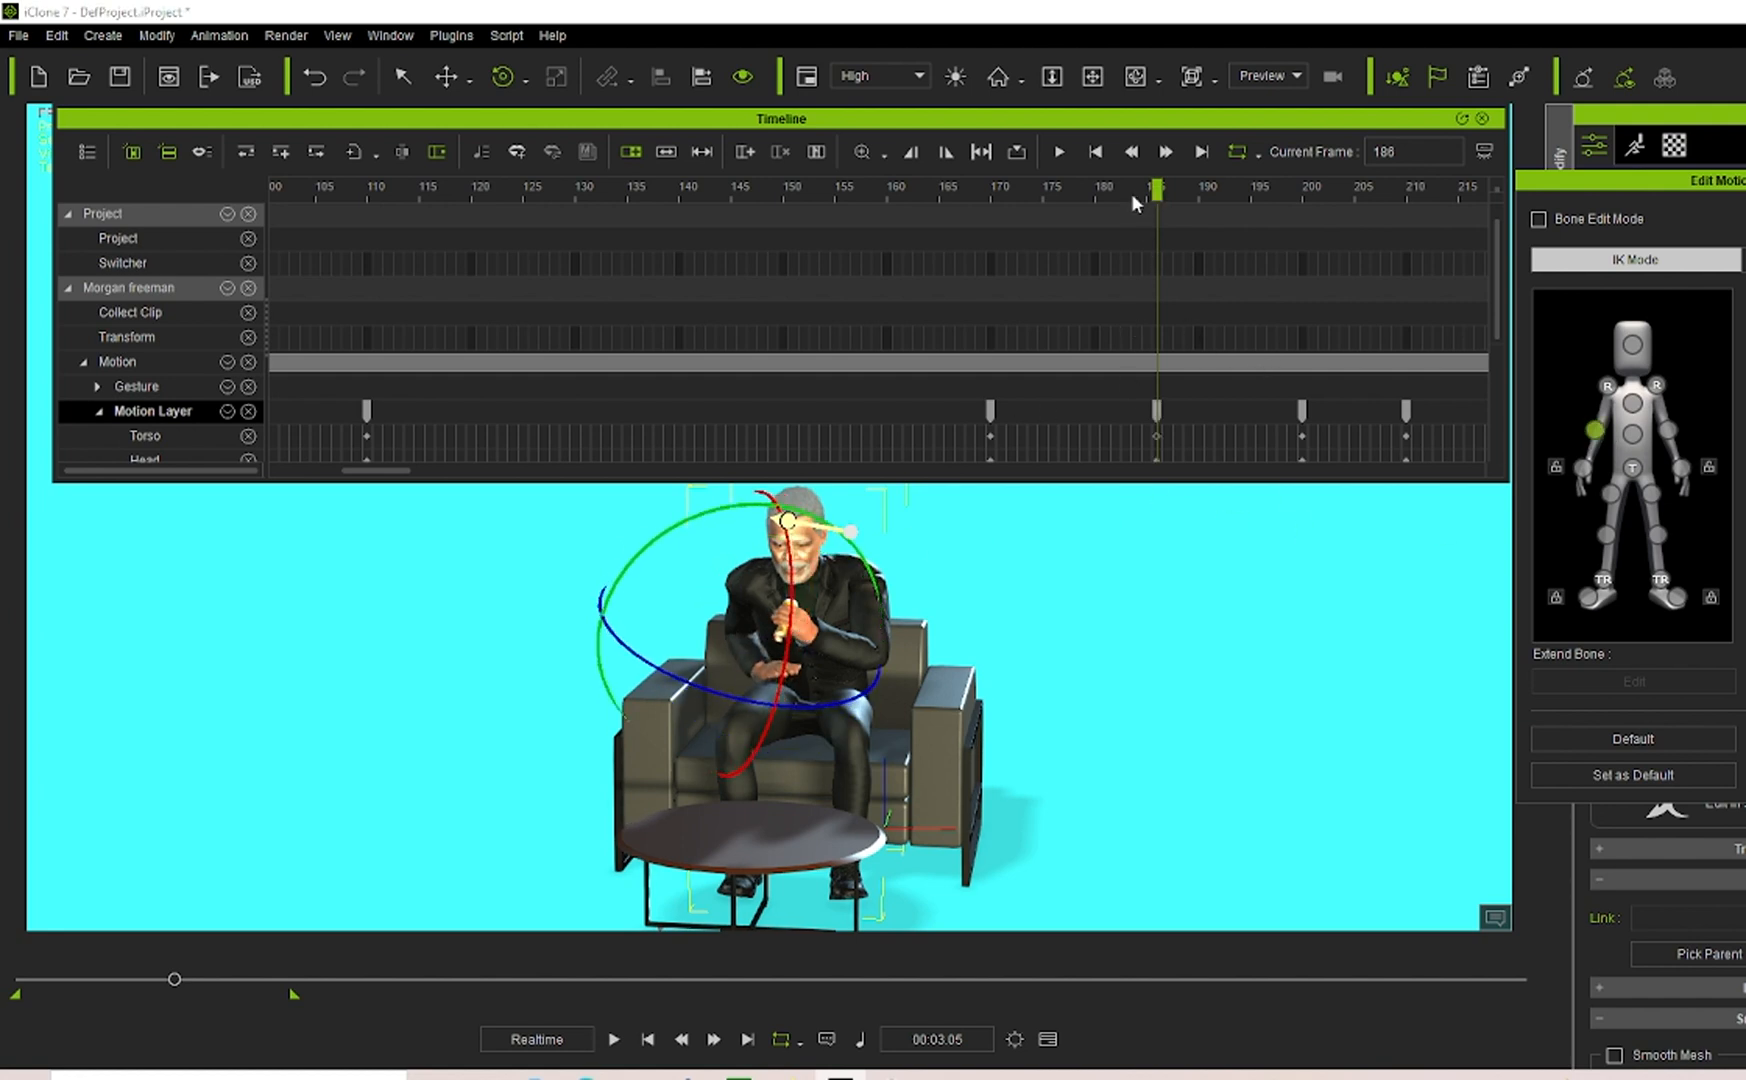
# Rotate the man's left hand away from the released beer glass at frame 213.
pyautogui.moveTo(1131, 192); pyautogui.dragTo(1386, 328)
pyautogui.moveTo(397, 480); pyautogui.dragTo(461, 471)
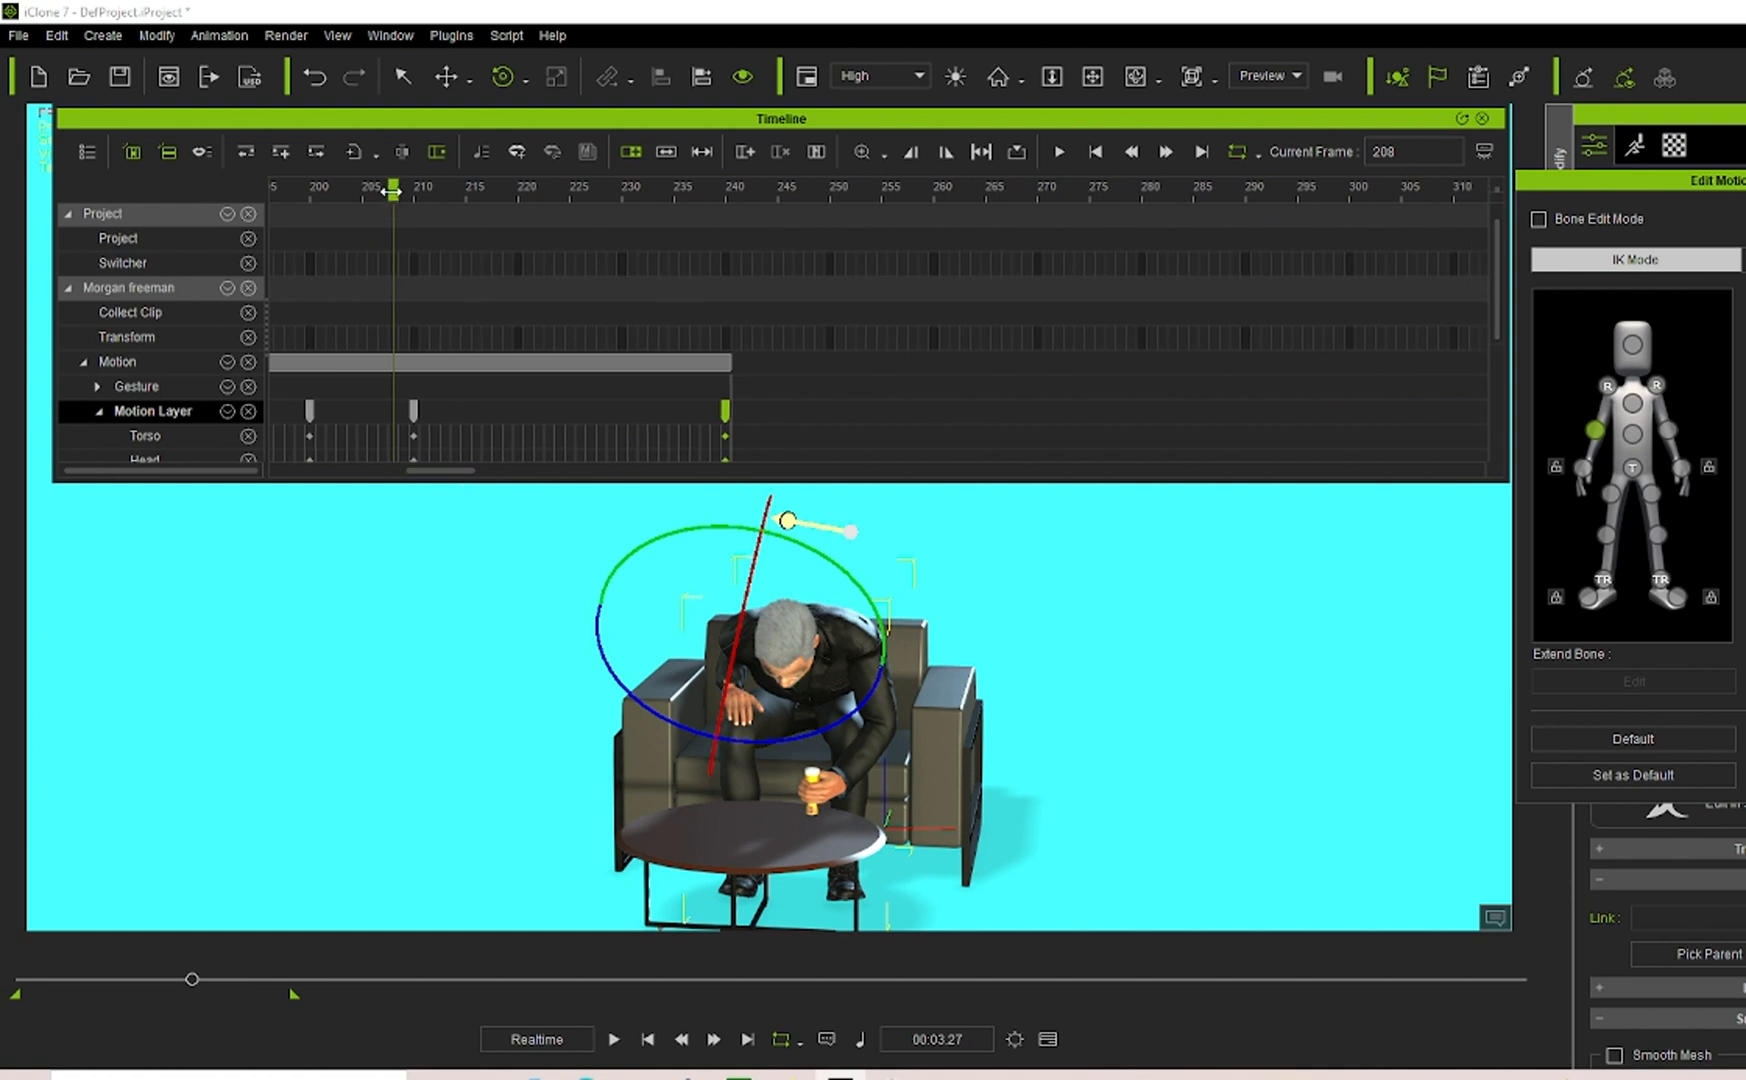
pyautogui.moveTo(391, 191); pyautogui.dragTo(440, 430)
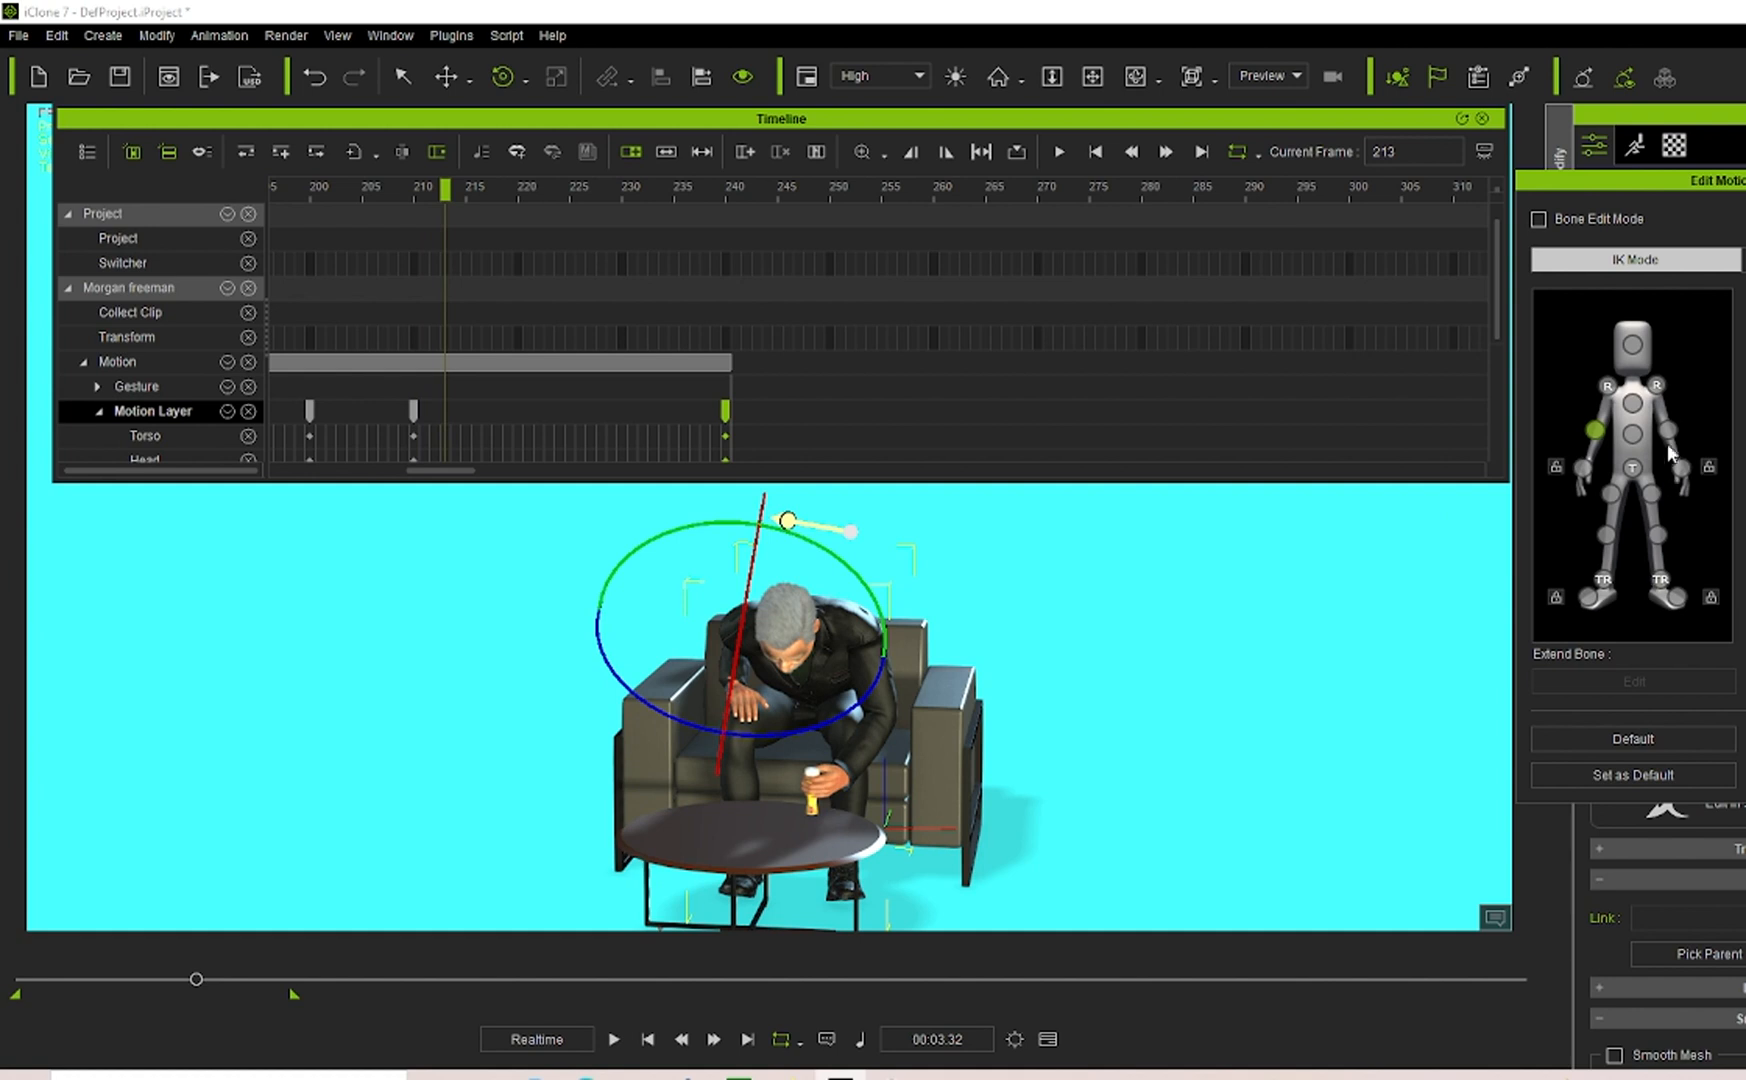
pyautogui.click(1681, 468)
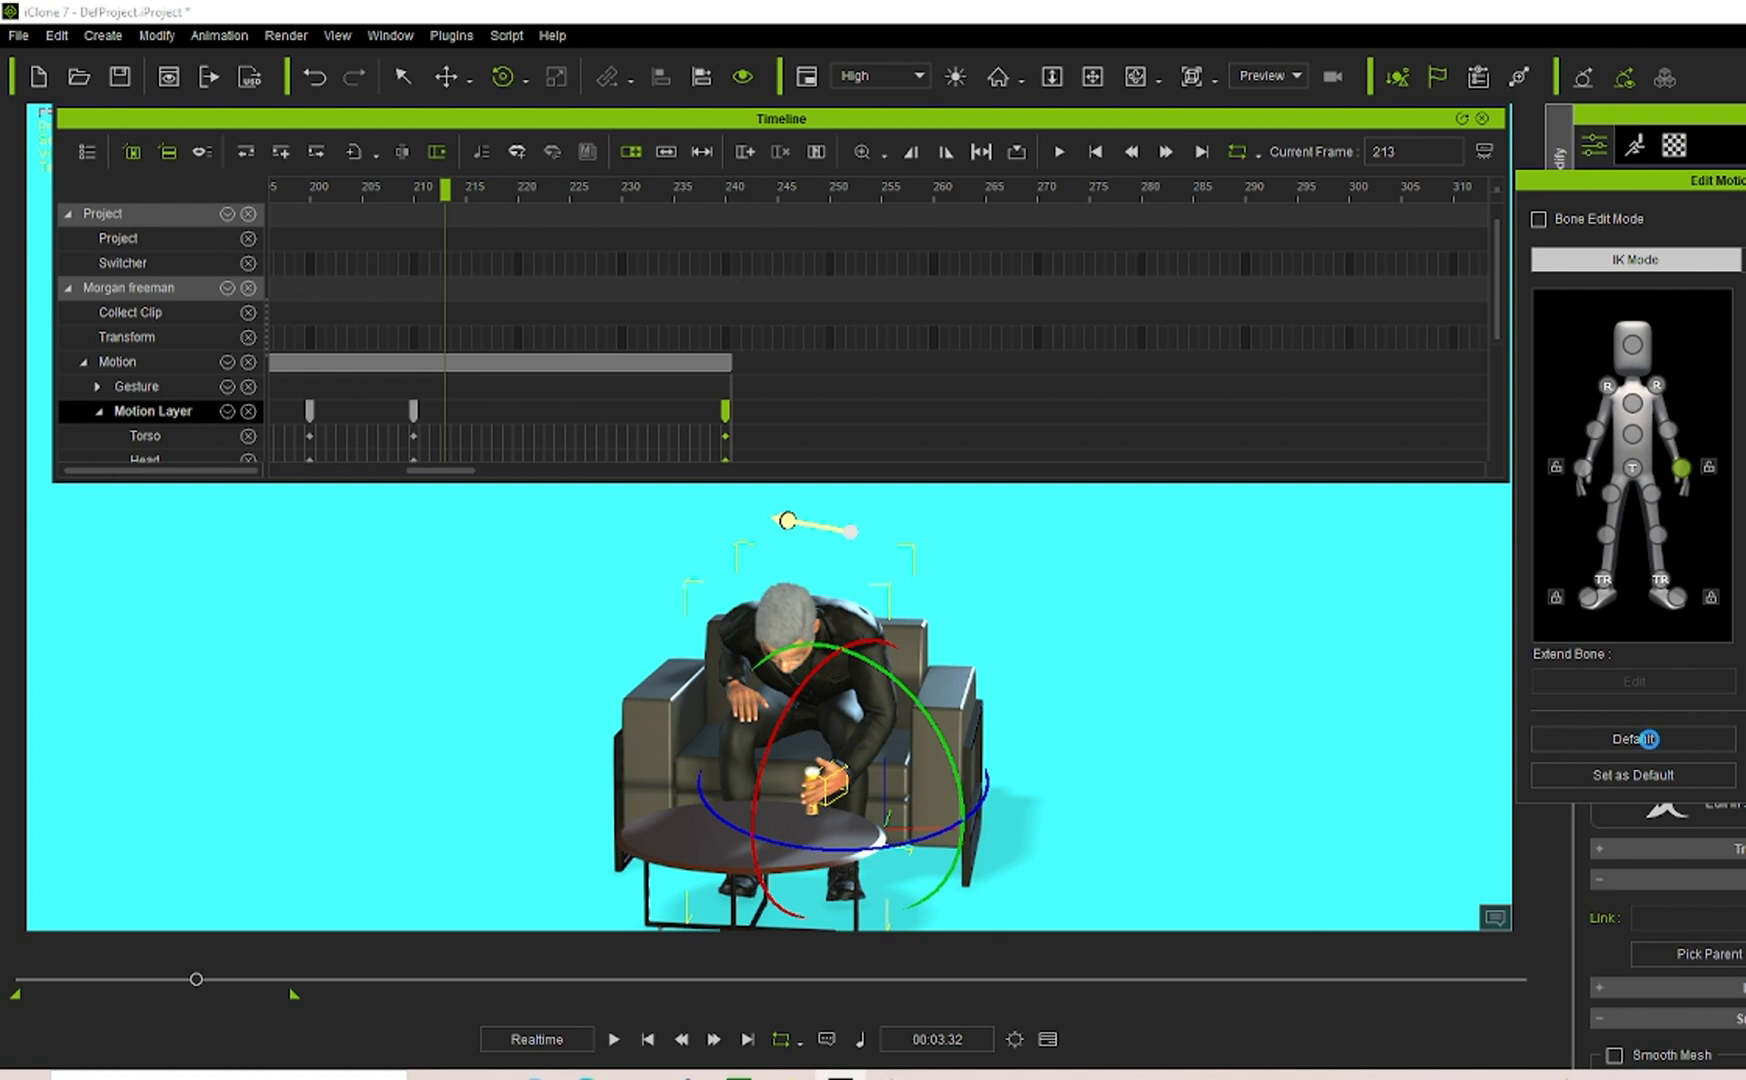
pyautogui.click(1648, 740)
pyautogui.click(1680, 470)
pyautogui.moveTo(813, 853); pyautogui.dragTo(836, 836)
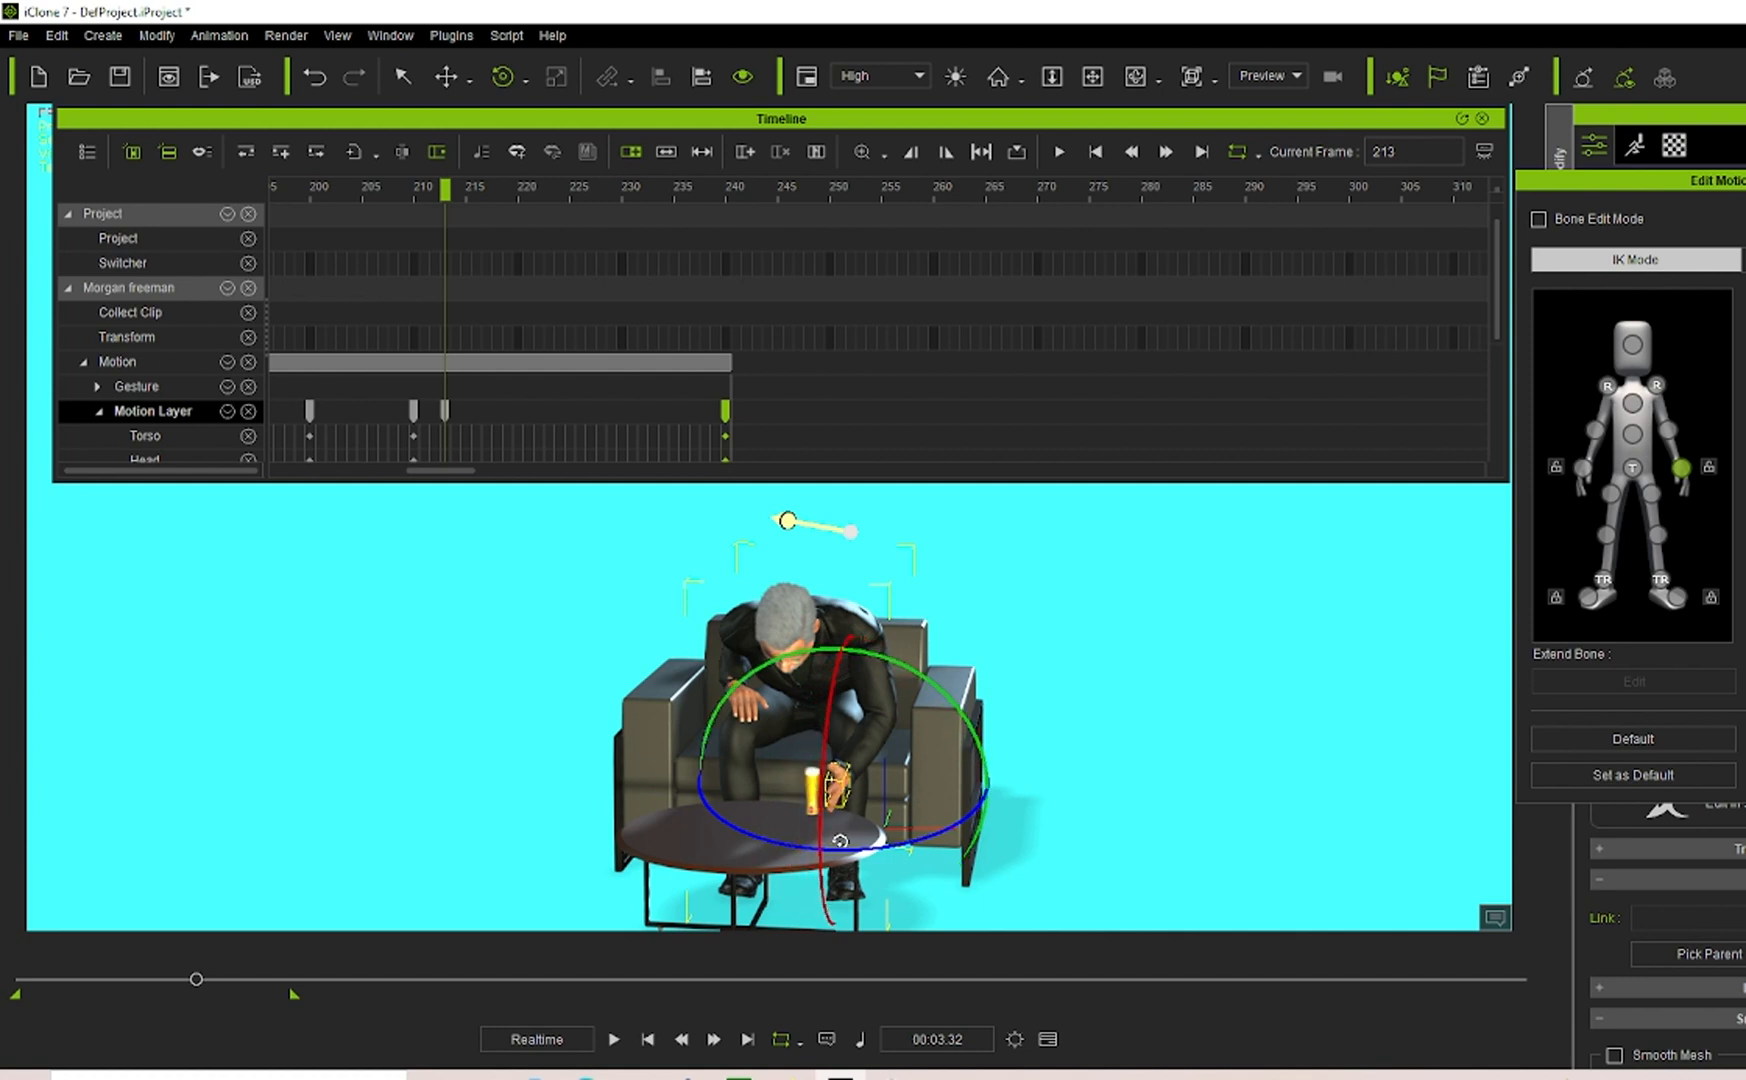
# Rotate the man's right hand inward at frame 213.
pyautogui.click(1582, 467)
pyautogui.click(770, 700)
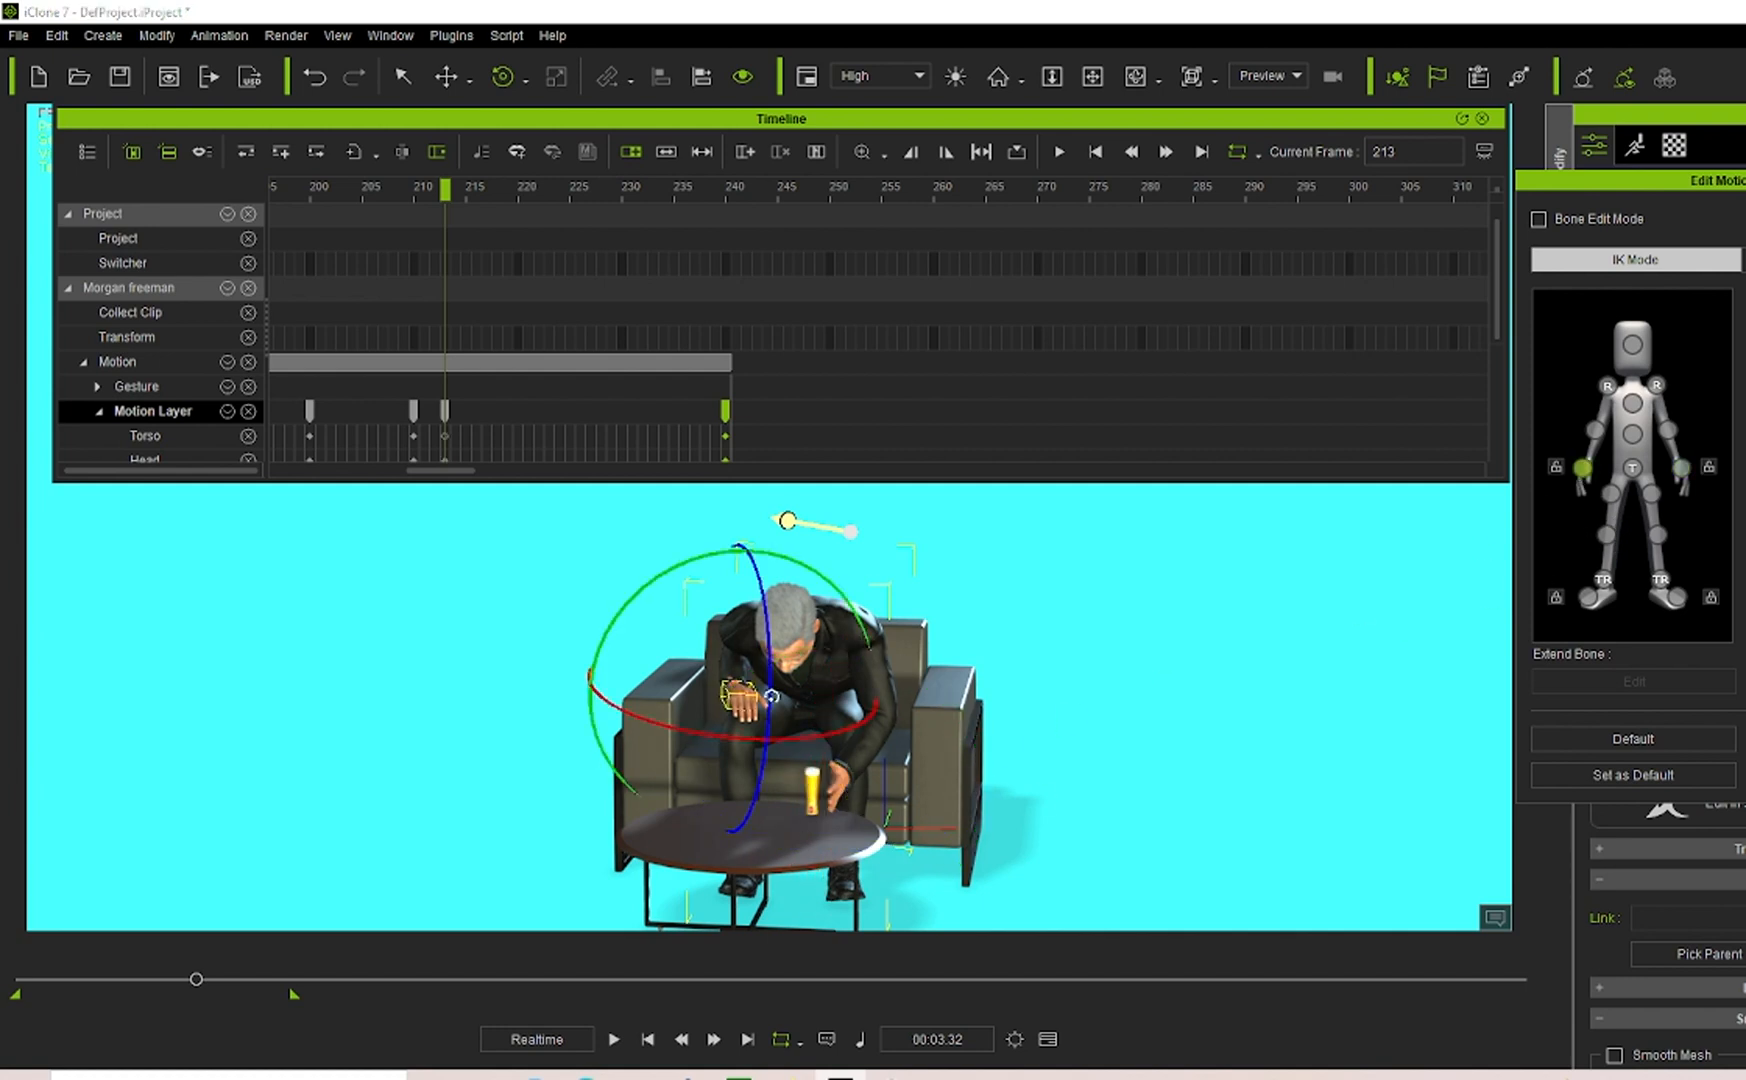
pyautogui.moveTo(775, 698); pyautogui.dragTo(792, 760)
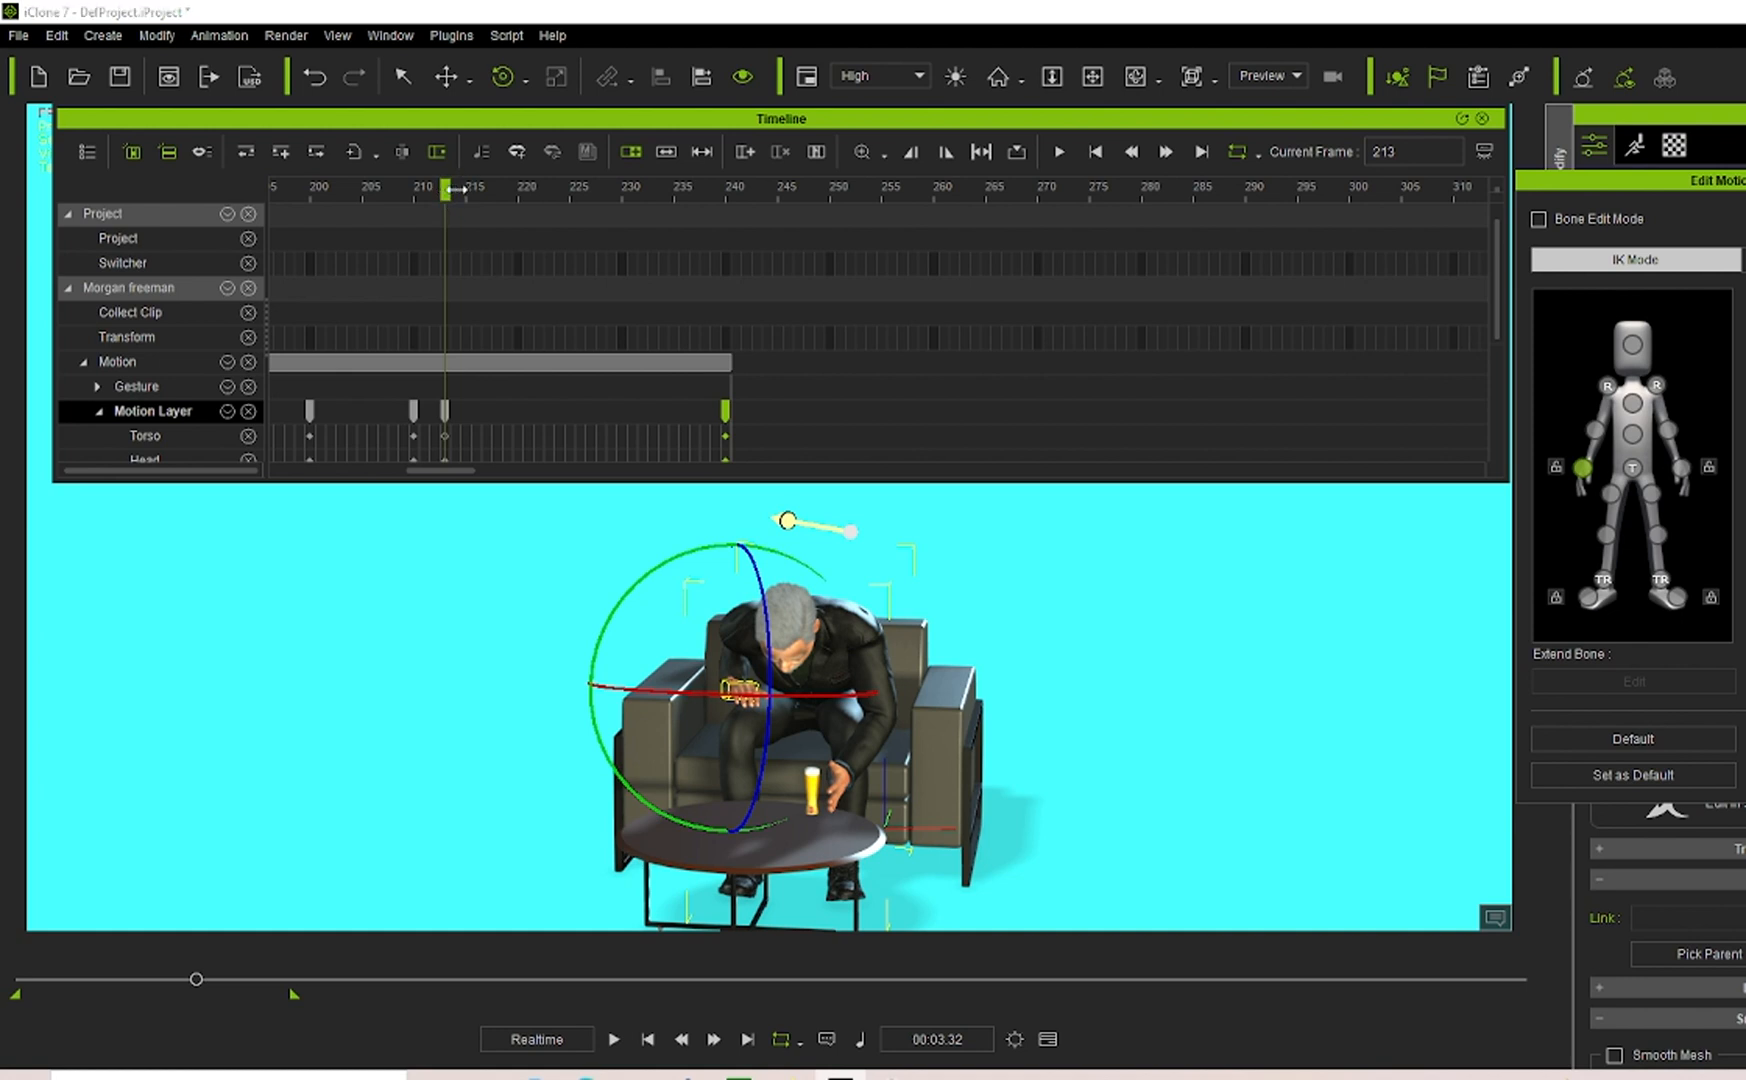
# Rotate the man's left forearm and raise his right forearm inward at frame 228 as he sits back.
pyautogui.moveTo(443, 190); pyautogui.dragTo(601, 195)
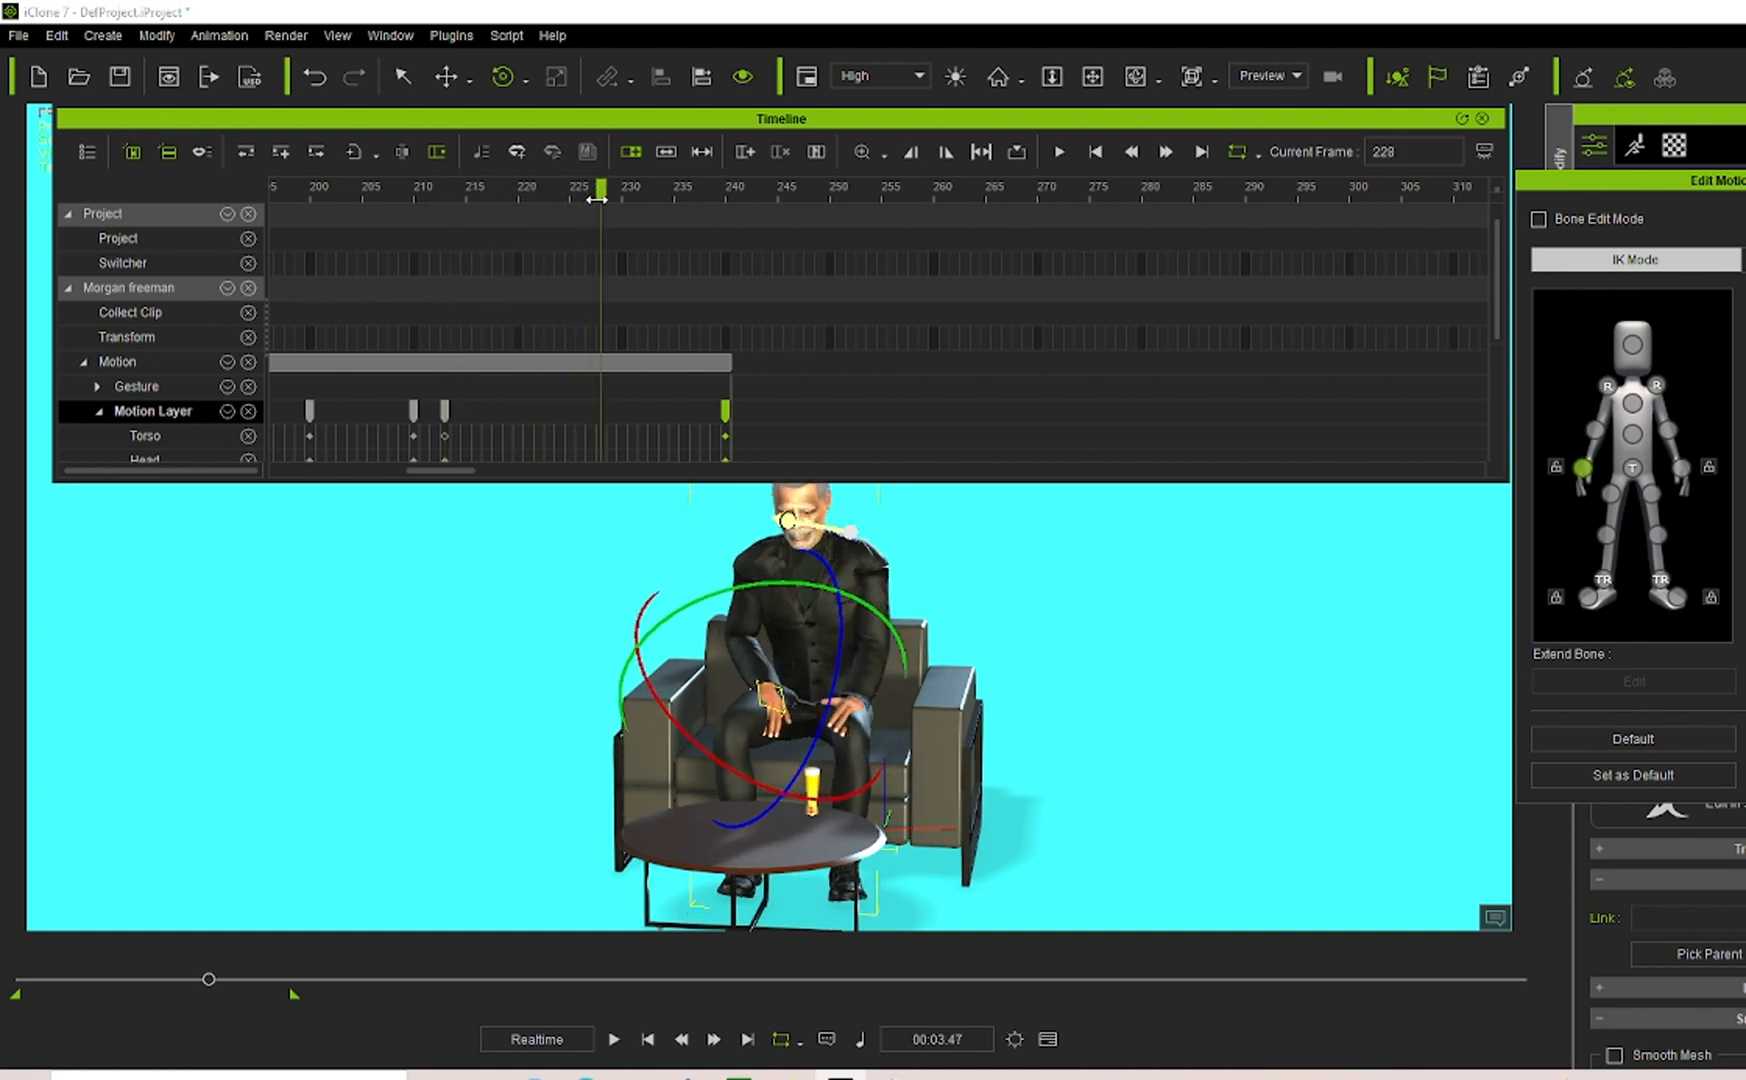
pyautogui.click(1666, 431)
pyautogui.moveTo(868, 692); pyautogui.dragTo(866, 690)
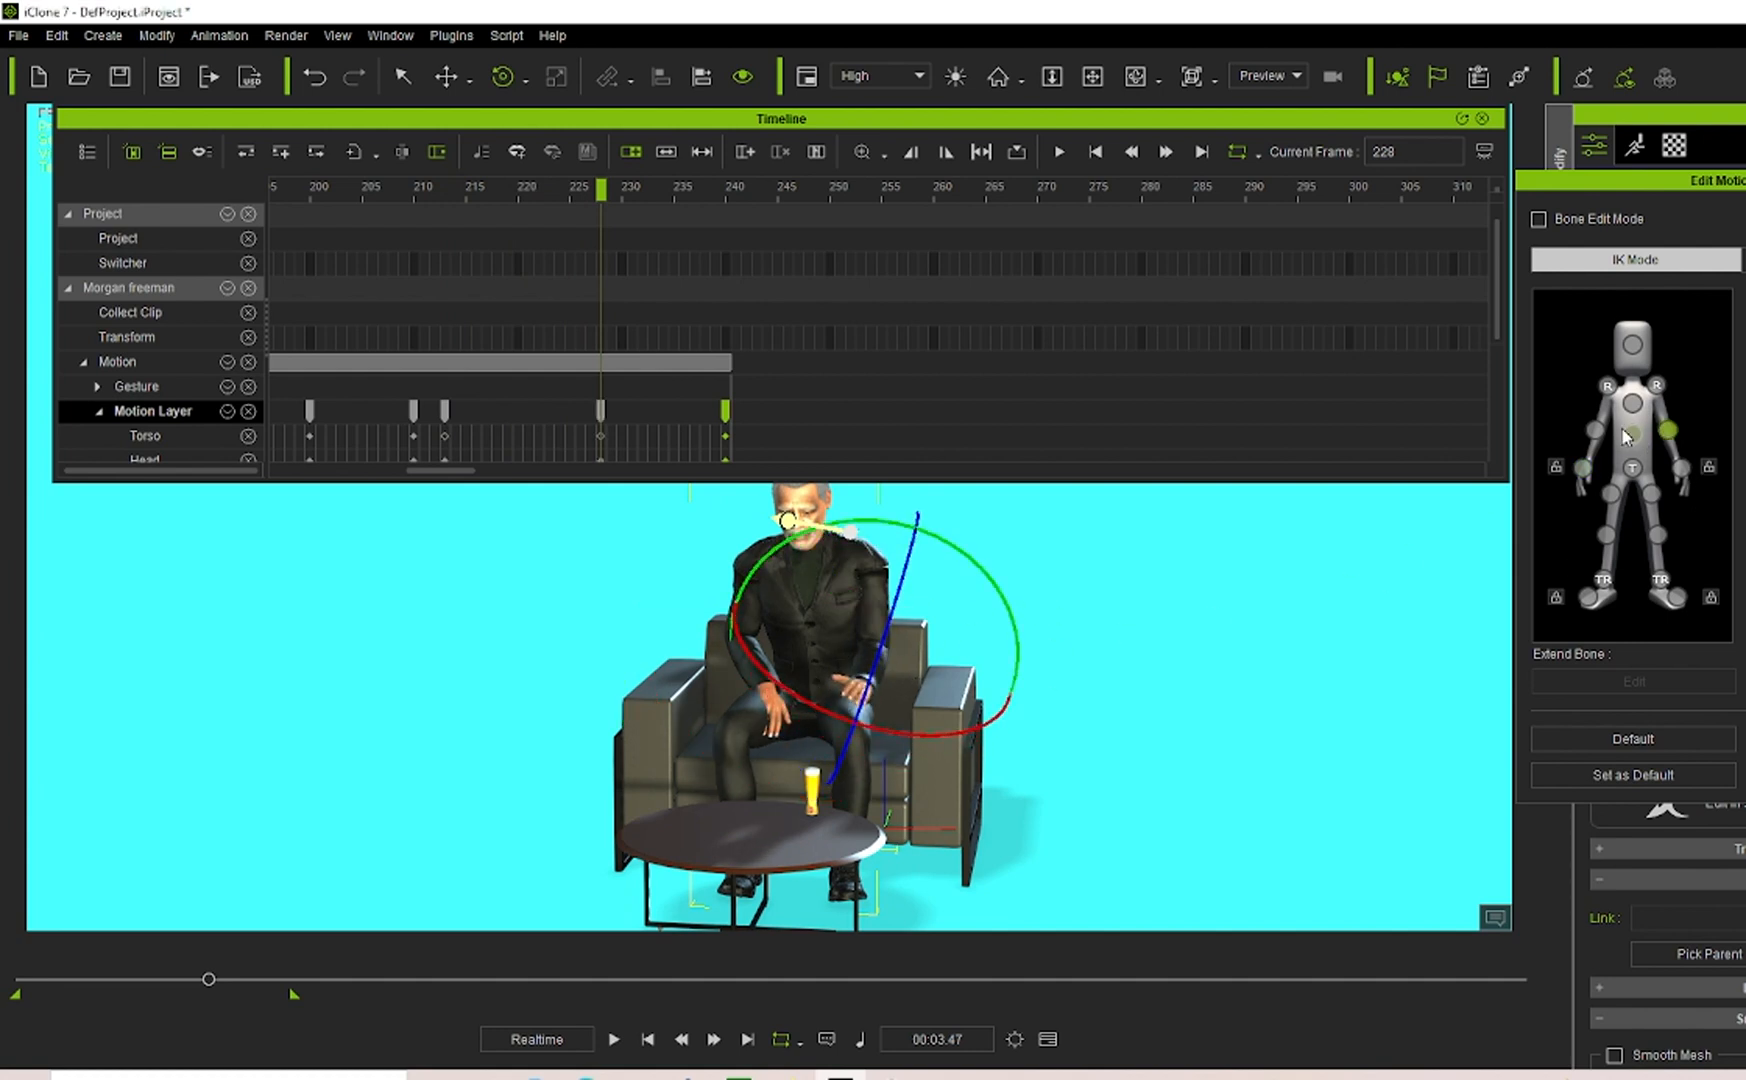
pyautogui.click(1595, 430)
pyautogui.moveTo(838, 680); pyautogui.dragTo(843, 657)
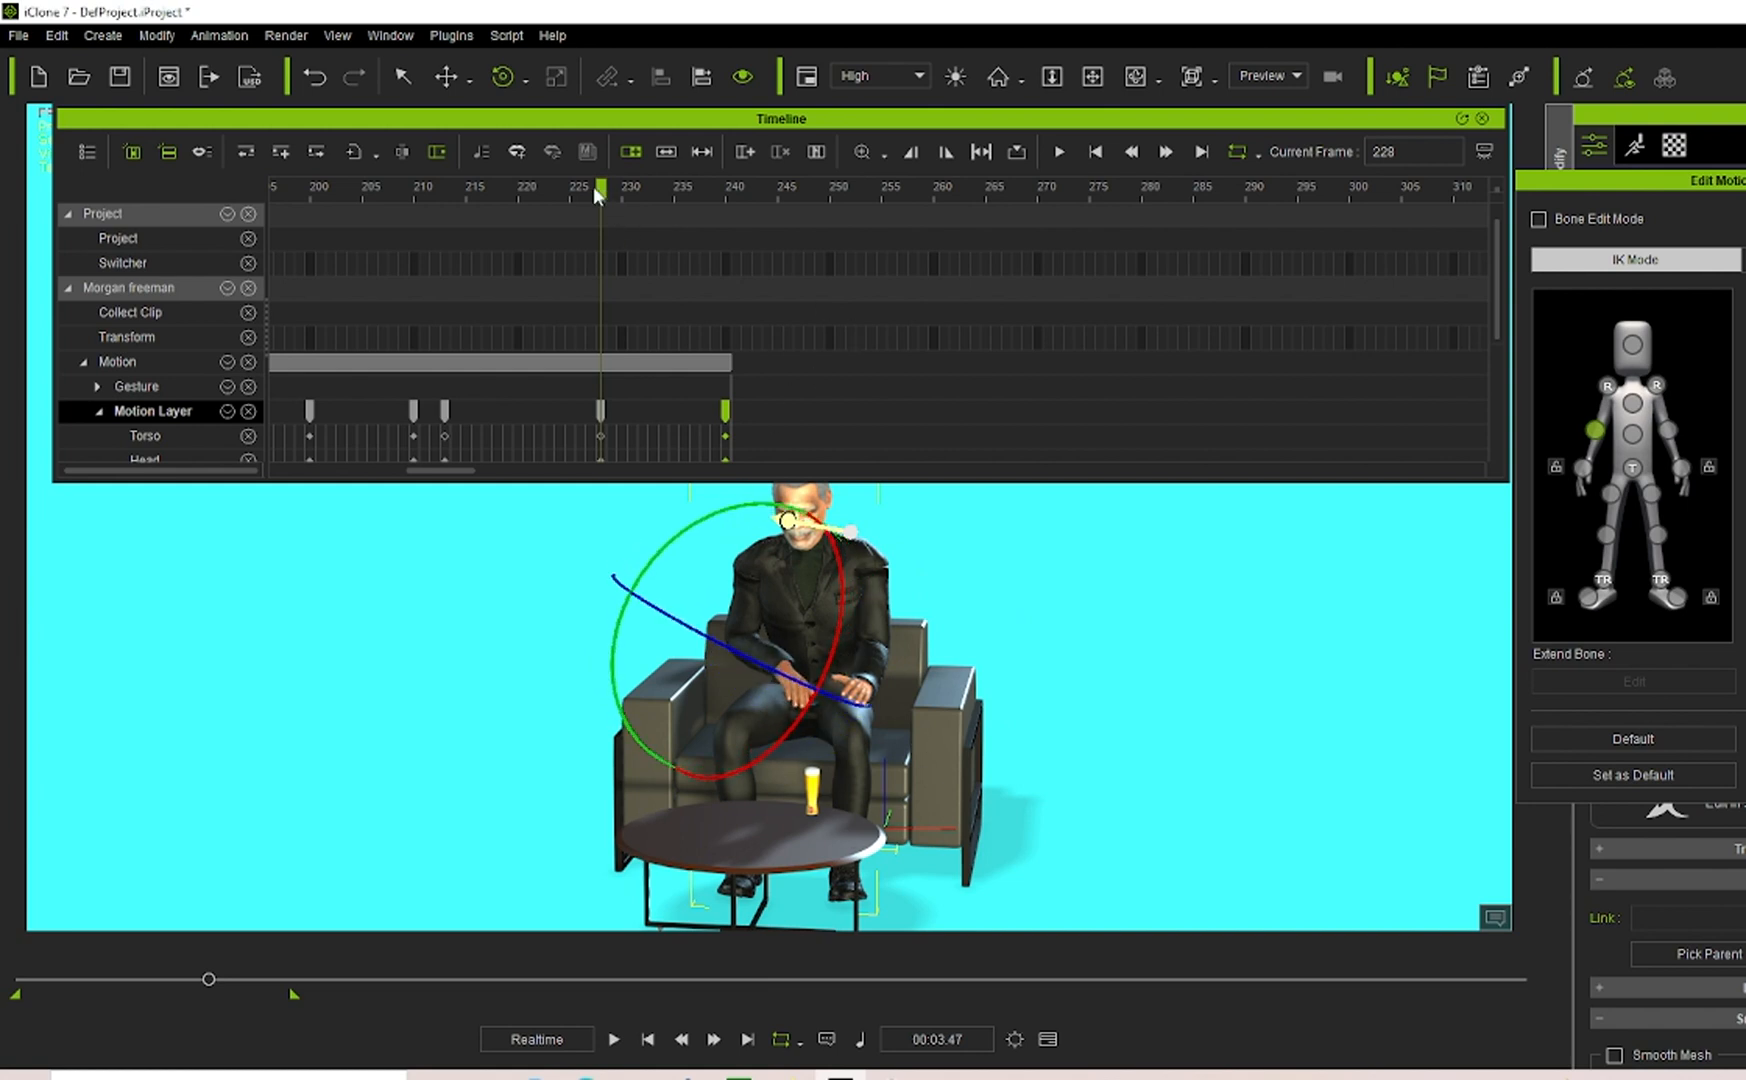
# Add a Motion Layer key for the upright pose about 20 frames past frame 240 and move it to frame 259.
pyautogui.moveTo(601, 187); pyautogui.dragTo(713, 261)
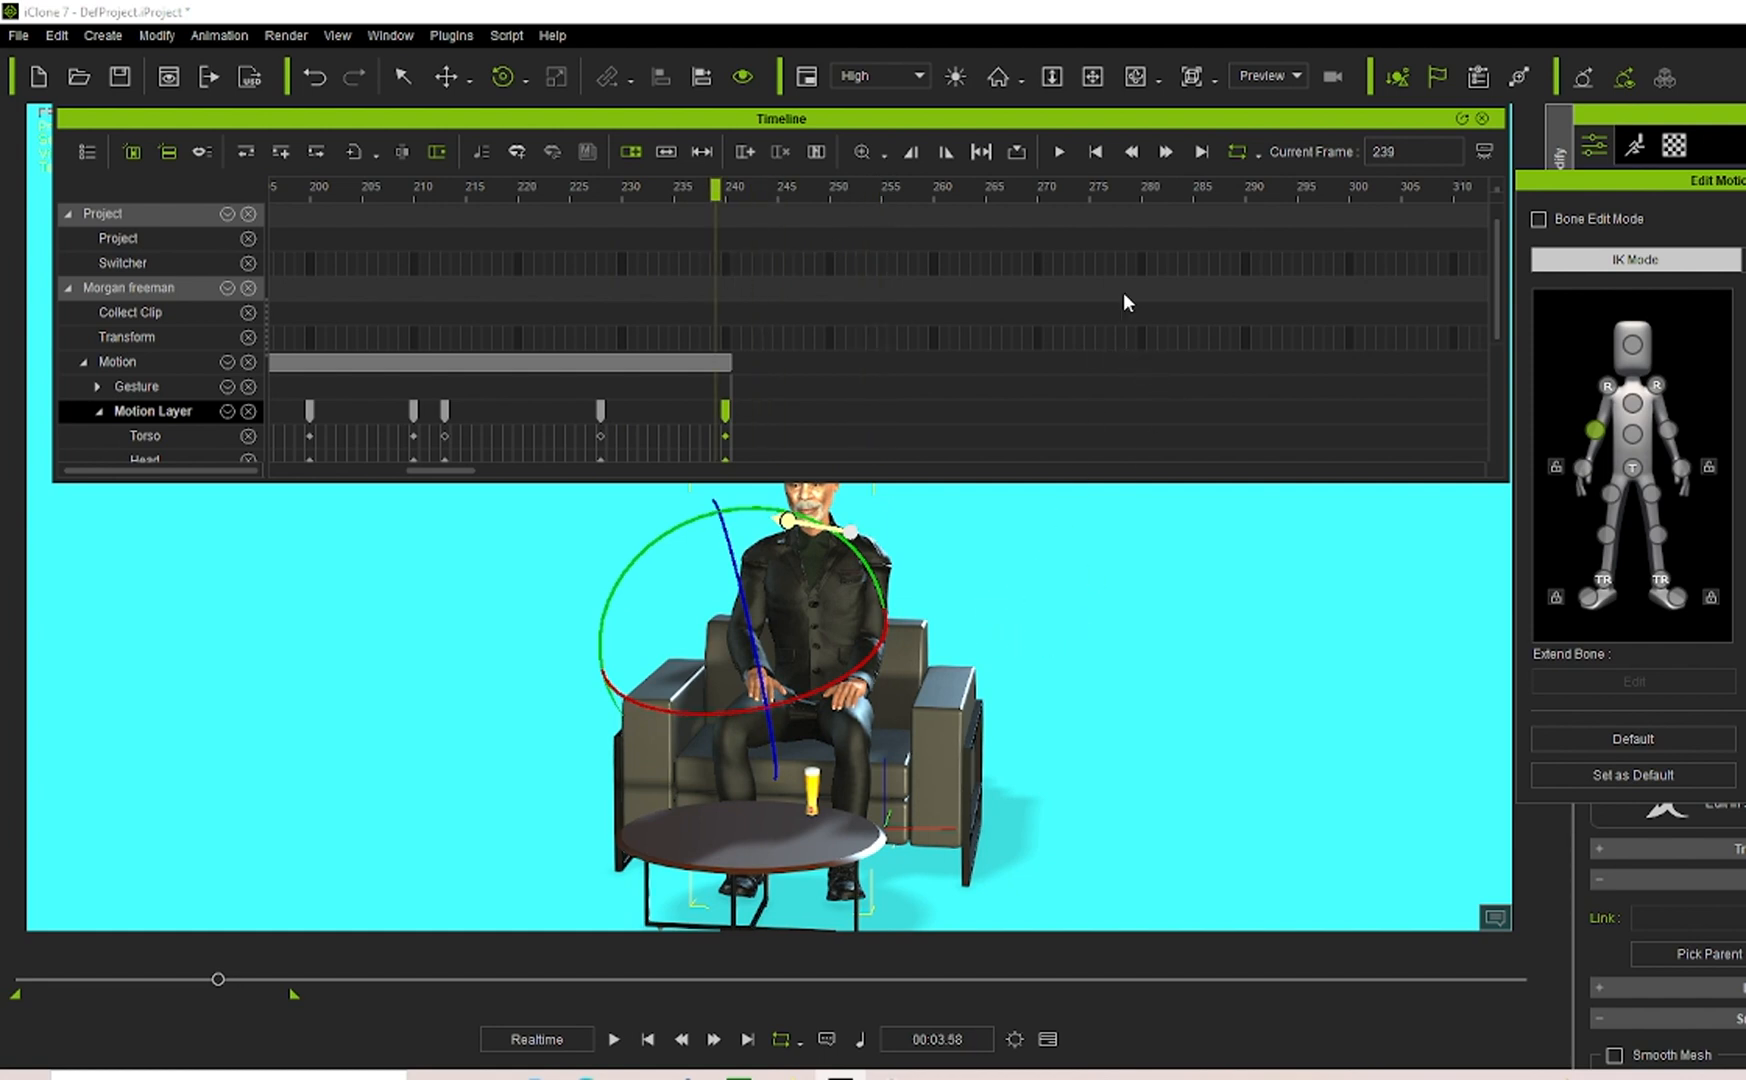
pyautogui.click(933, 394)
pyautogui.click(934, 396)
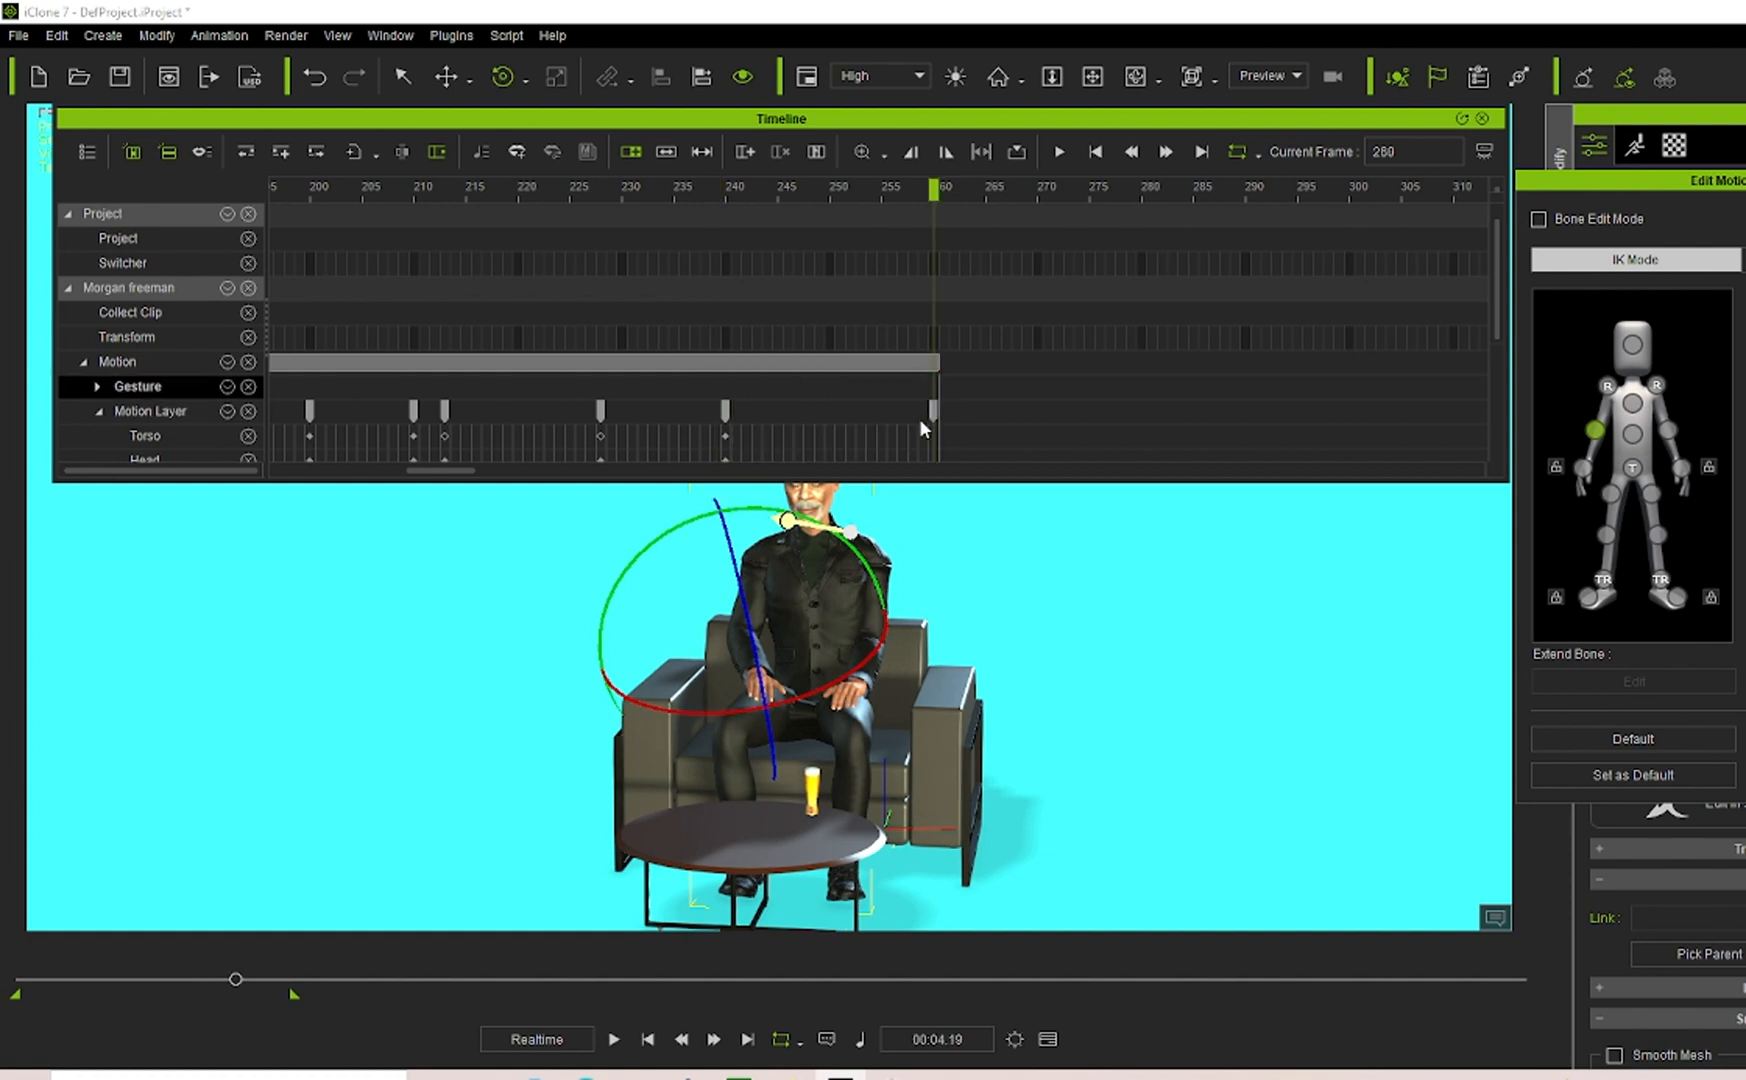
pyautogui.moveTo(931, 412); pyautogui.dragTo(922, 409)
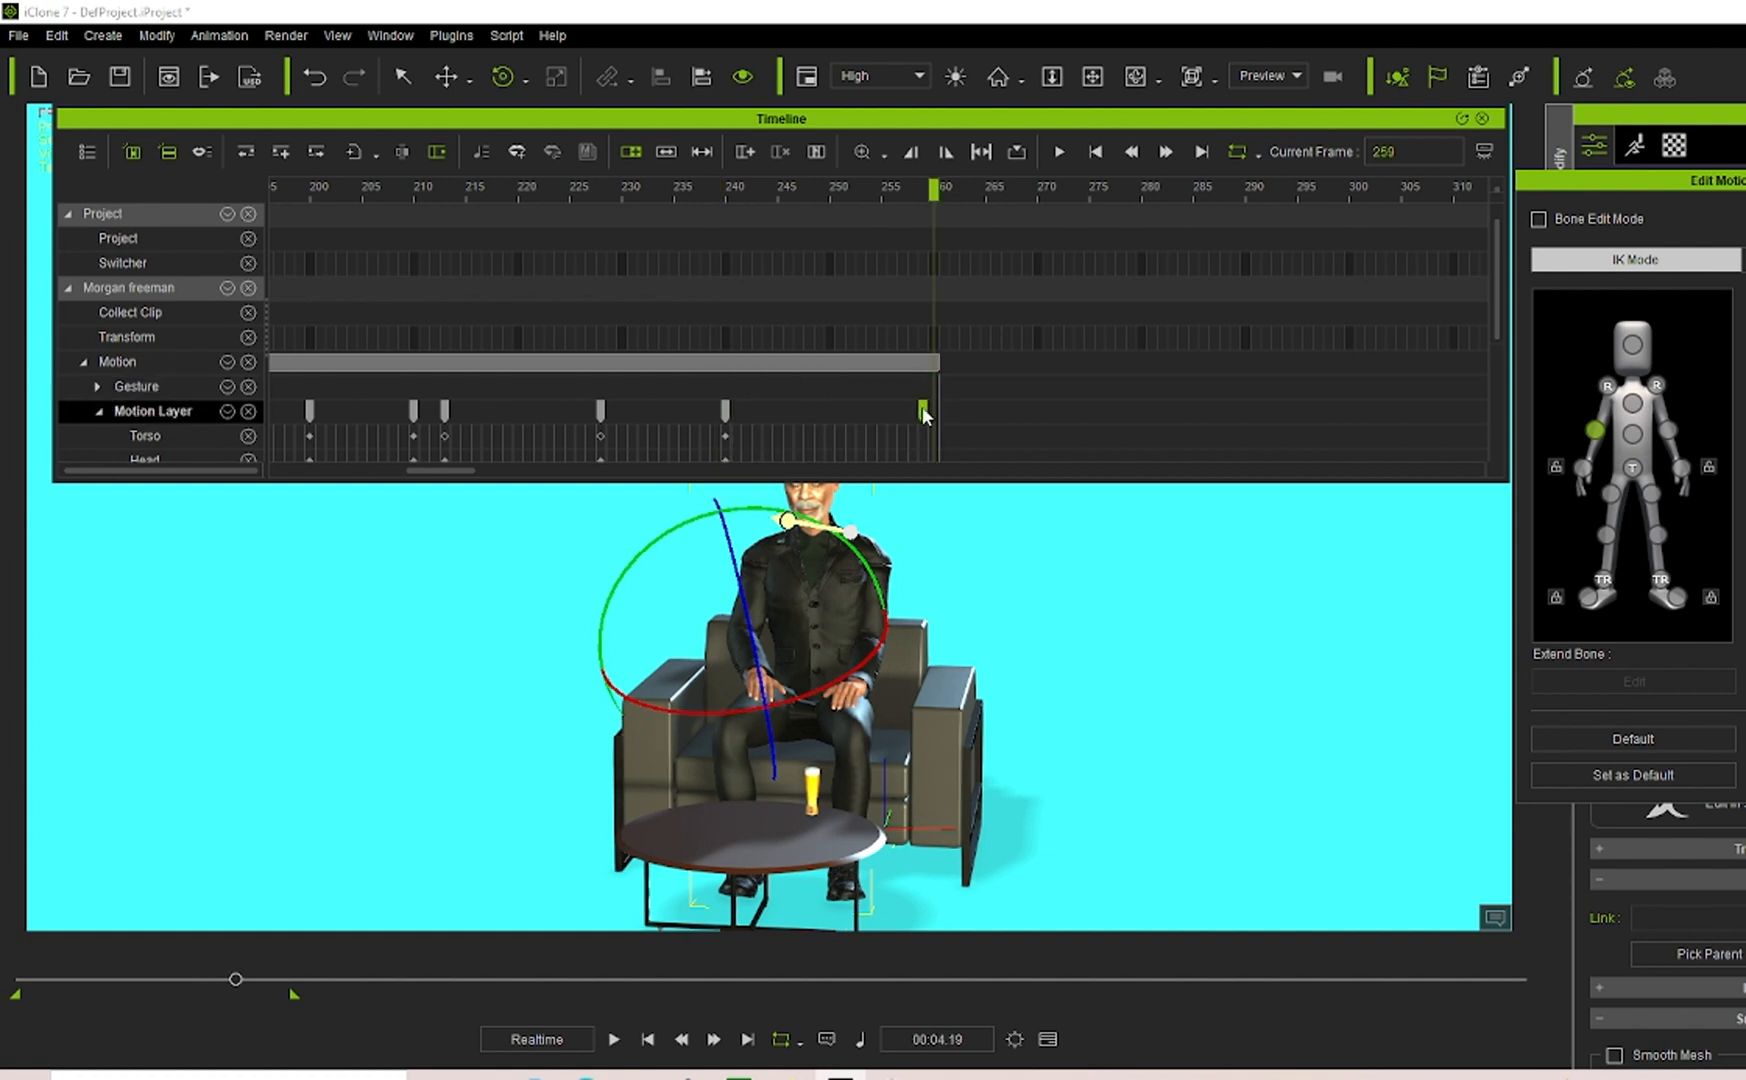
# Add a Motion Layer key at frame 279 to hold the man's upright pose.
pyautogui.click(938, 431)
pyautogui.click(945, 403)
pyautogui.click(1131, 426)
pyautogui.click(1132, 411)
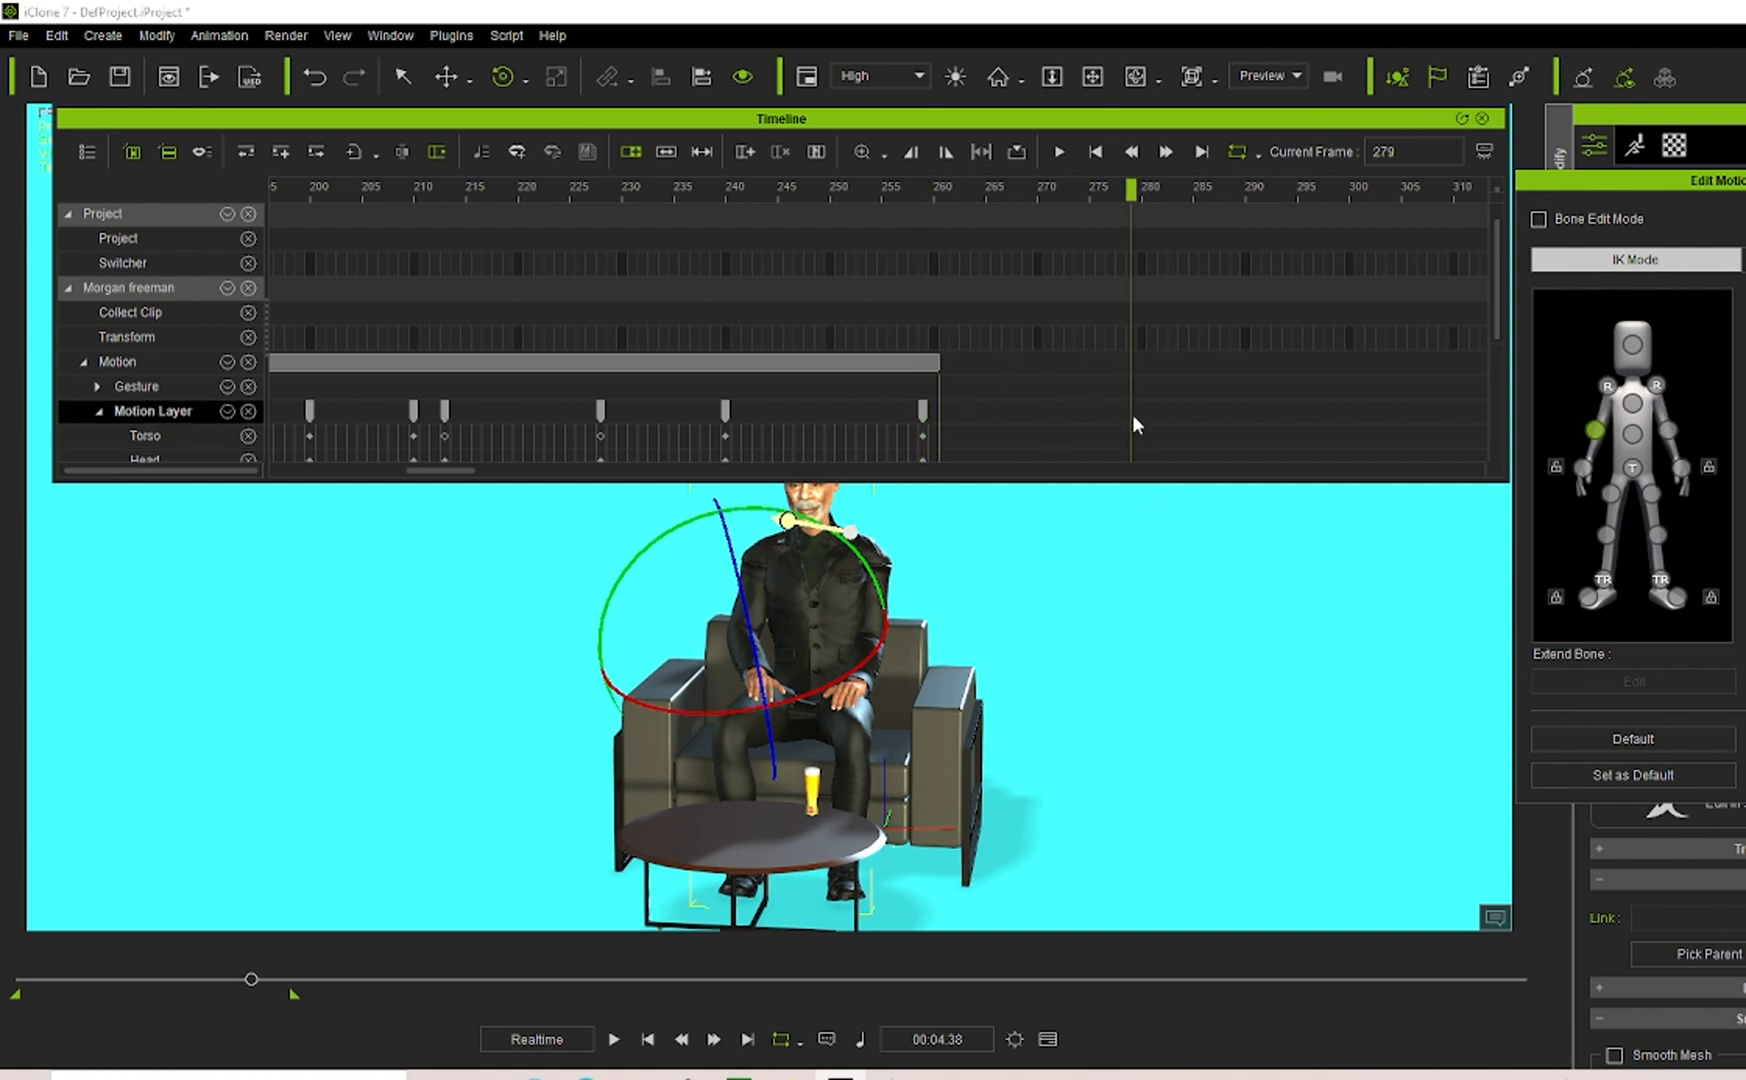
pyautogui.click(1132, 411)
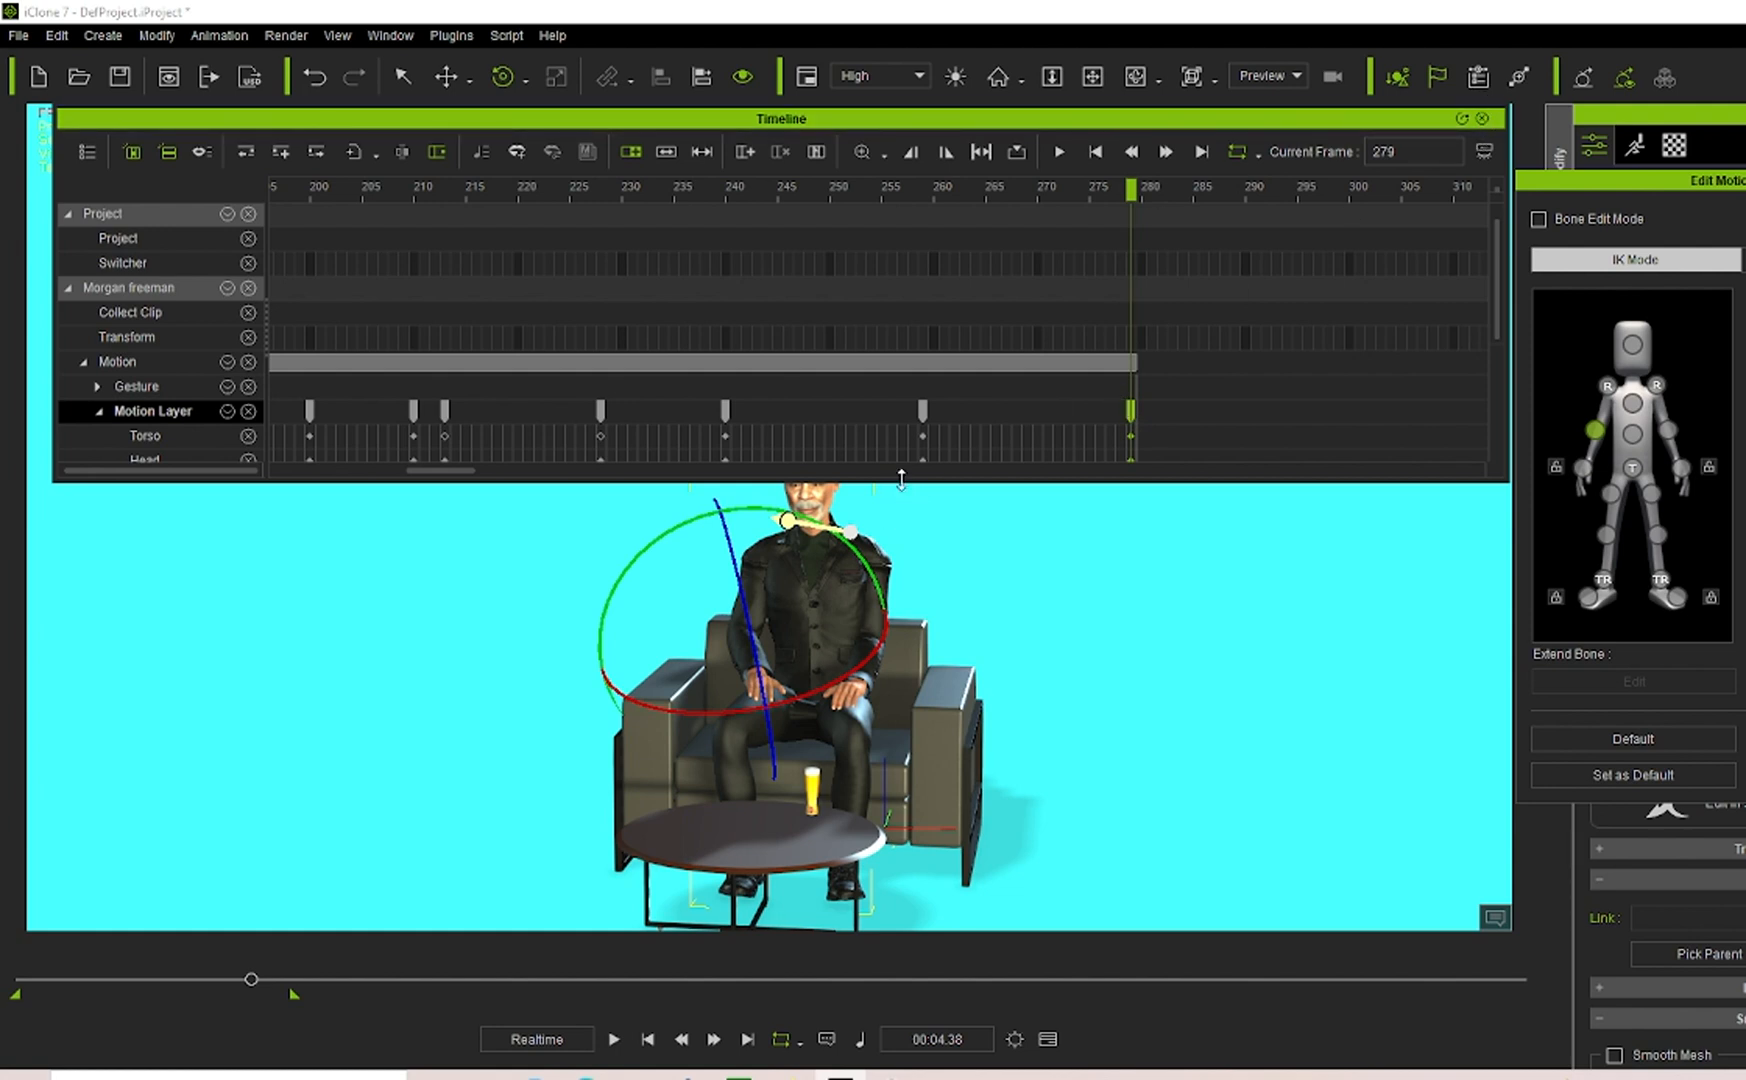
# Look for a facial animation track in the enlarged timeline among the Gesture sub-tracks, Motion track options and object list.
pyautogui.moveTo(901, 480); pyautogui.dragTo(900, 865)
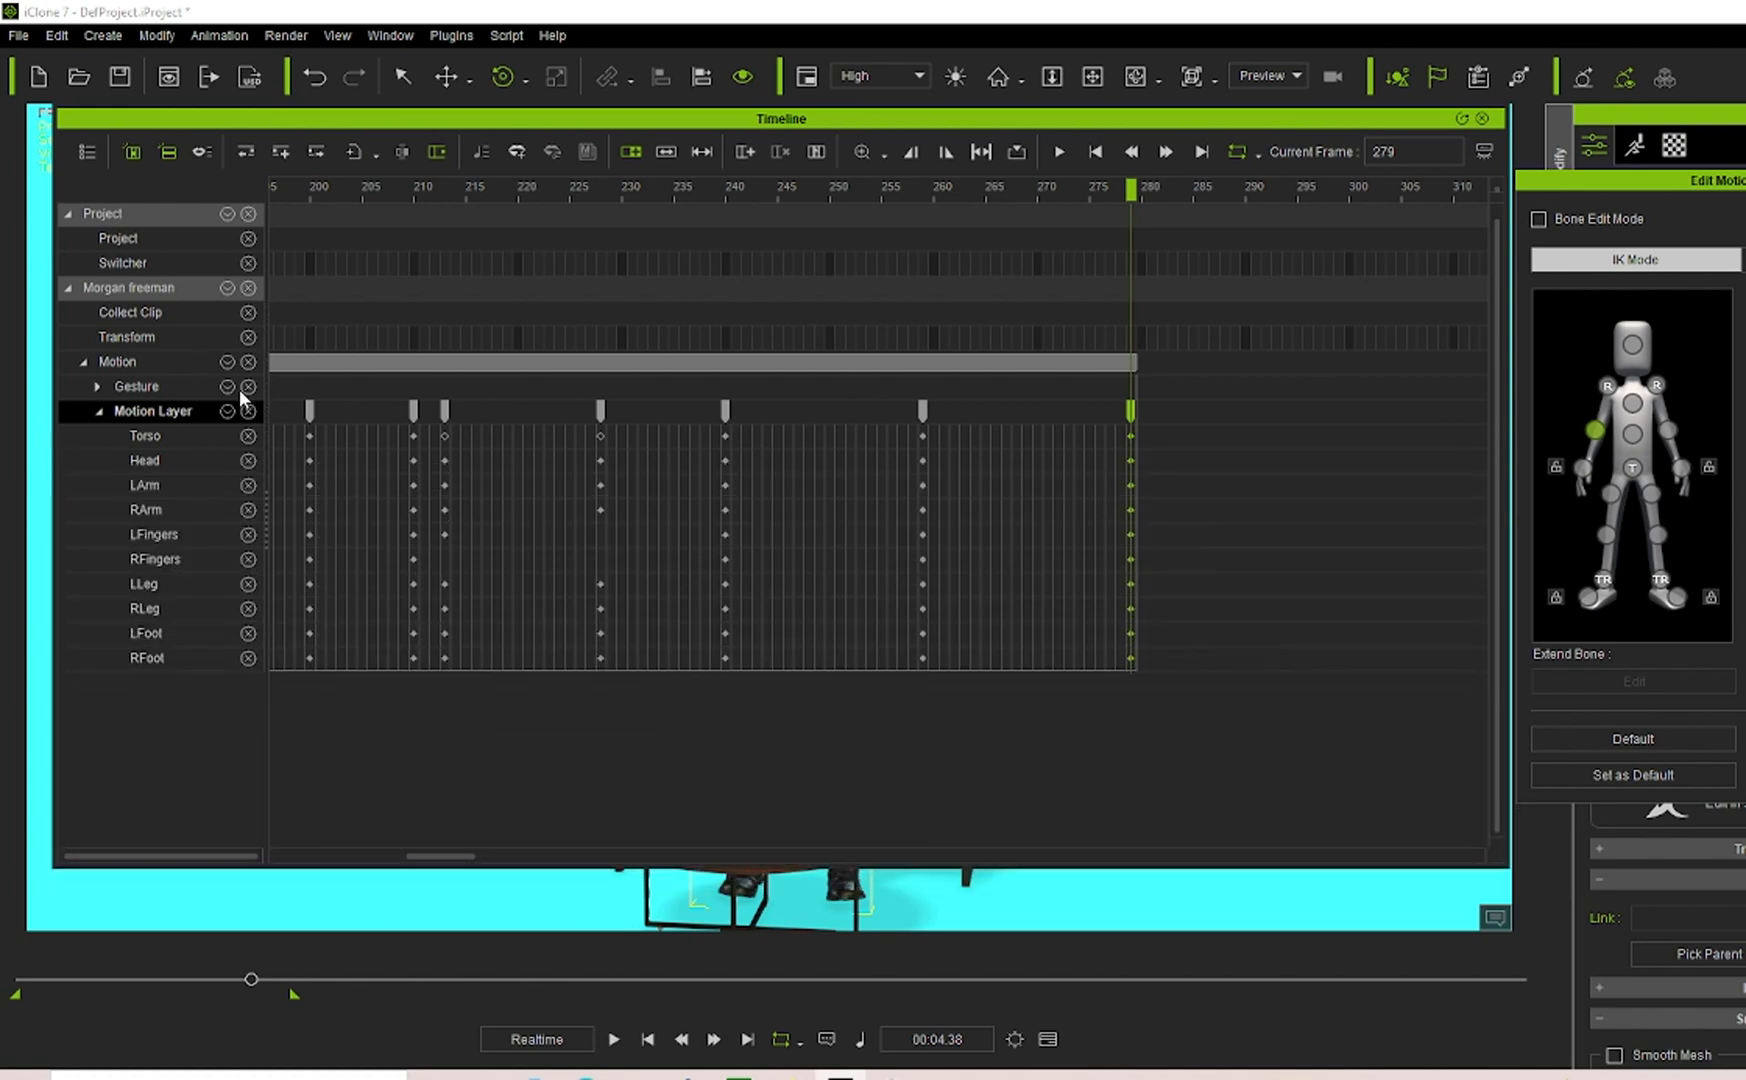
pyautogui.click(98, 387)
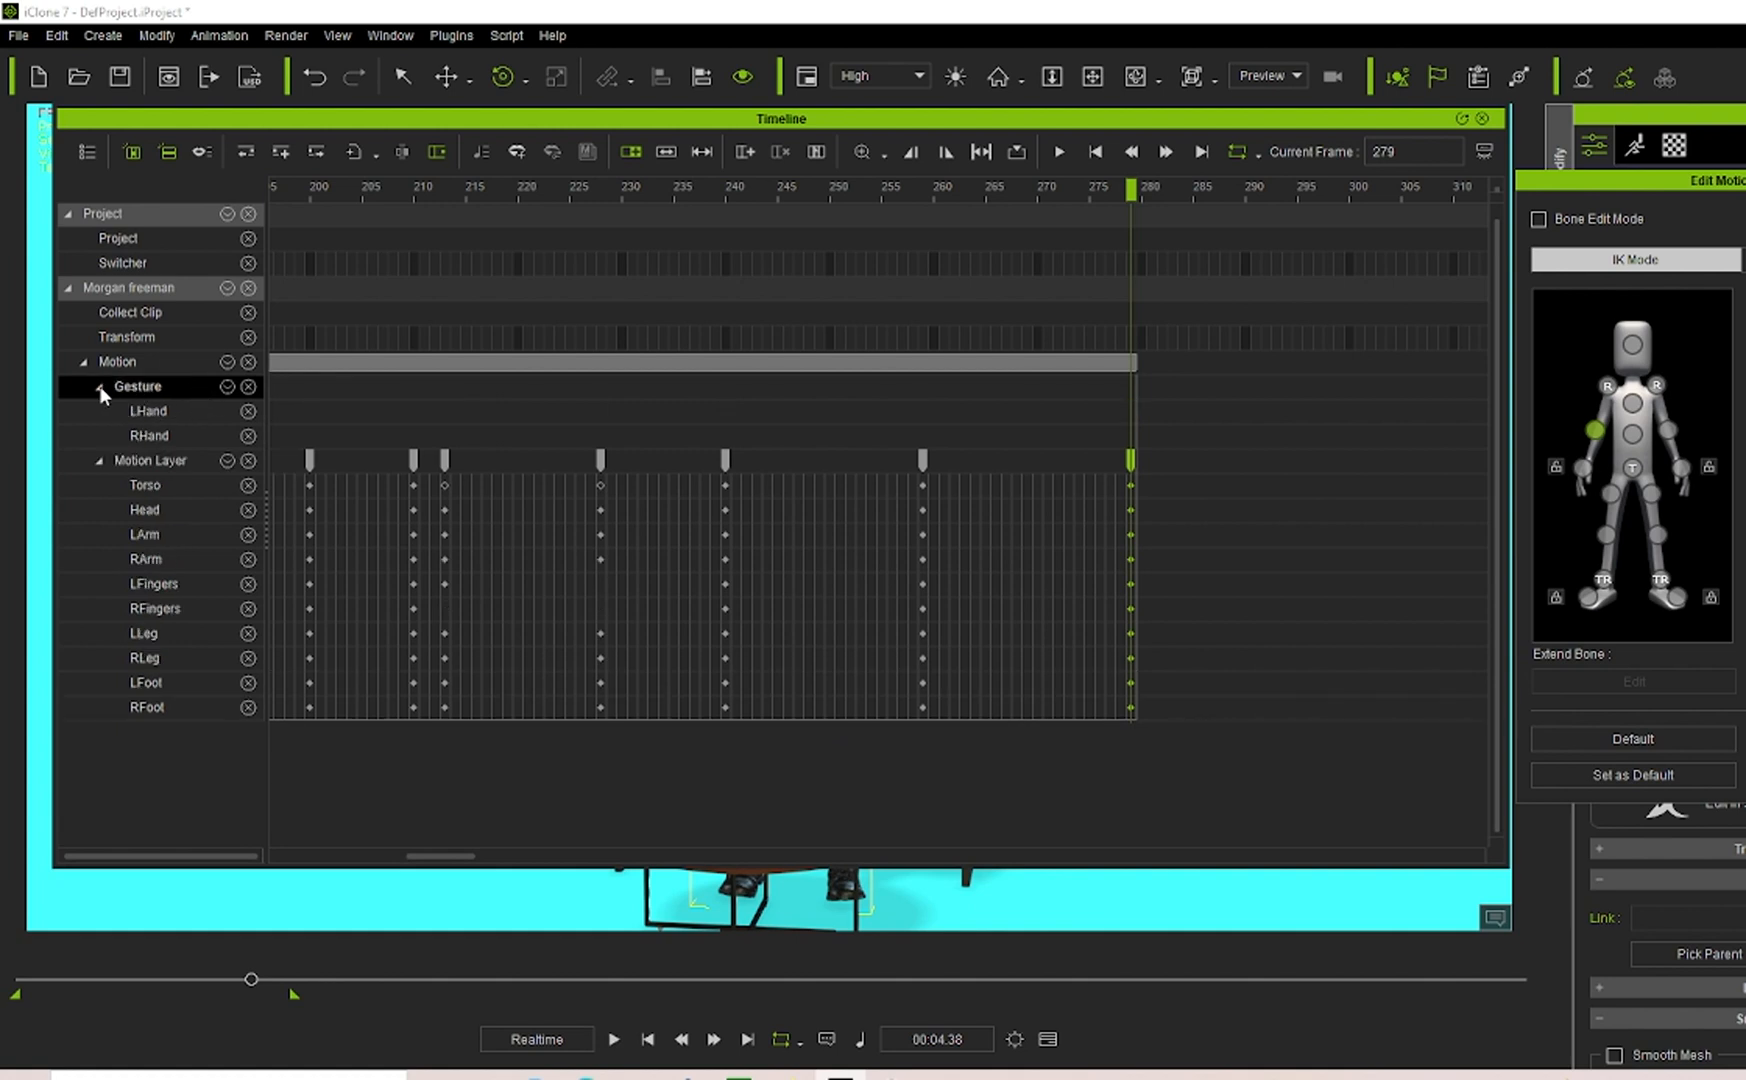
pyautogui.click(226, 385)
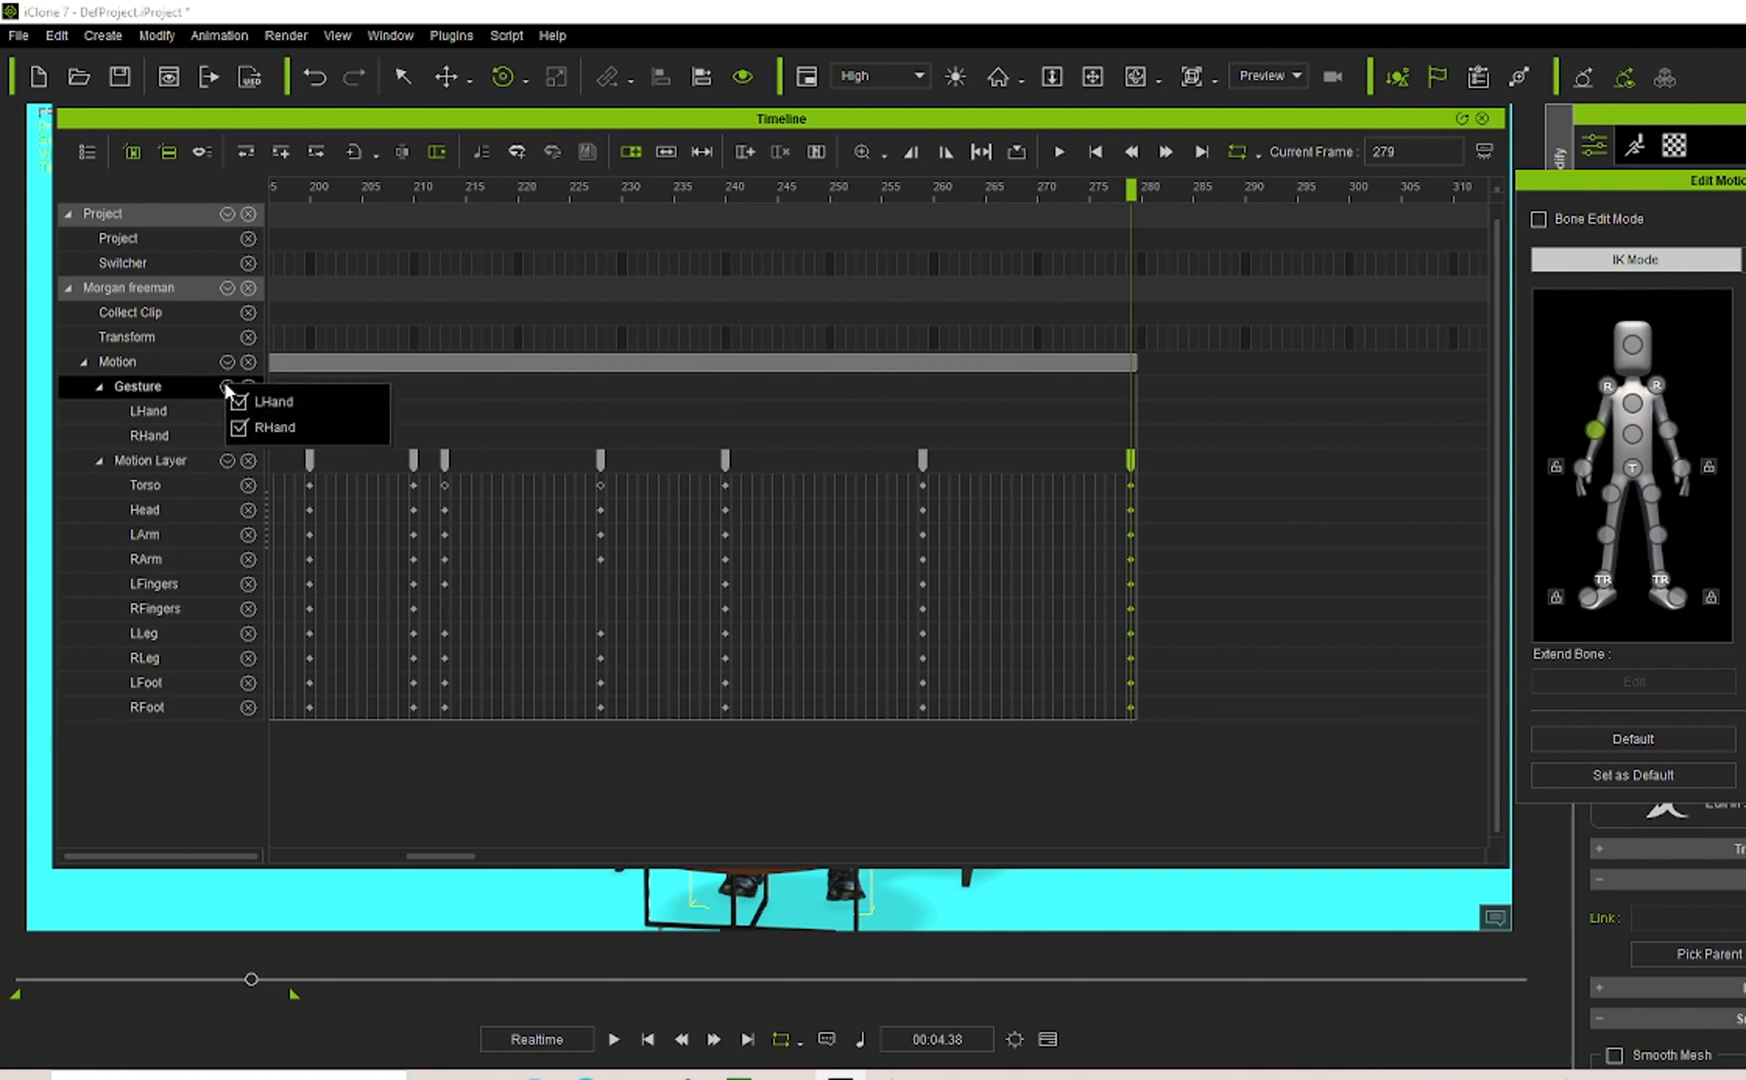
pyautogui.click(98, 385)
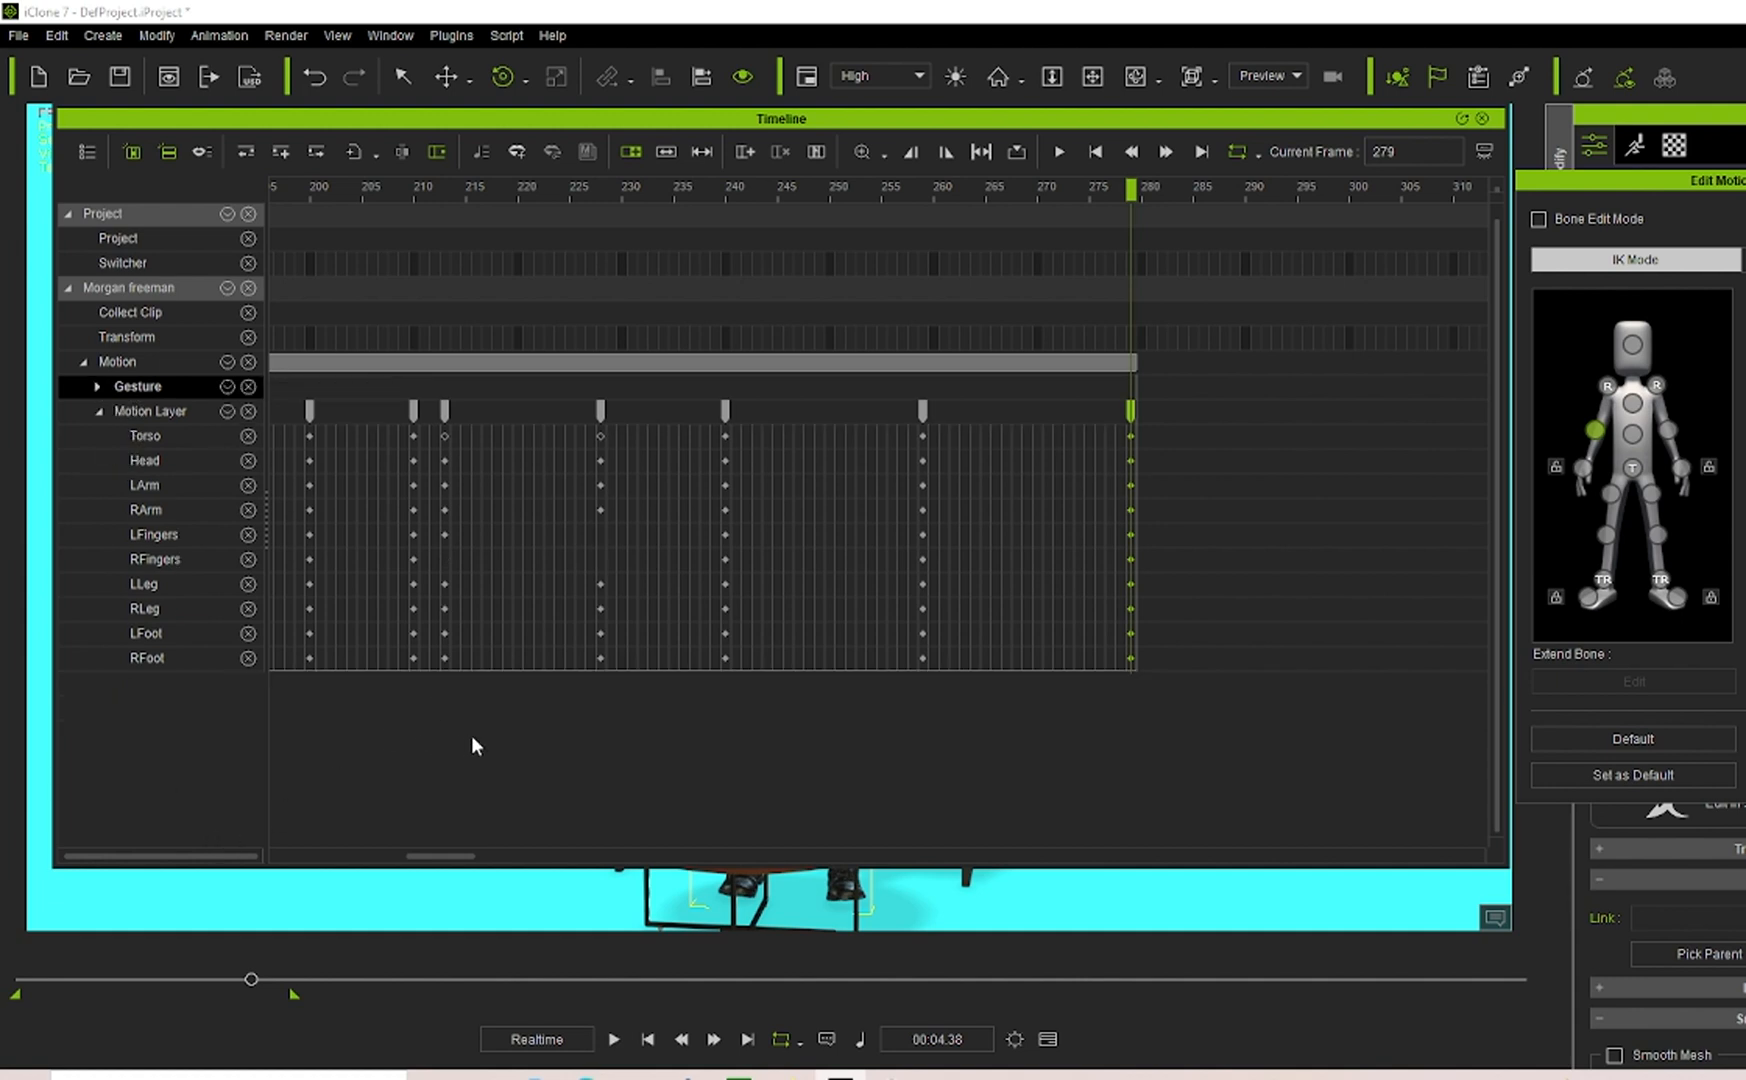
pyautogui.click(89, 152)
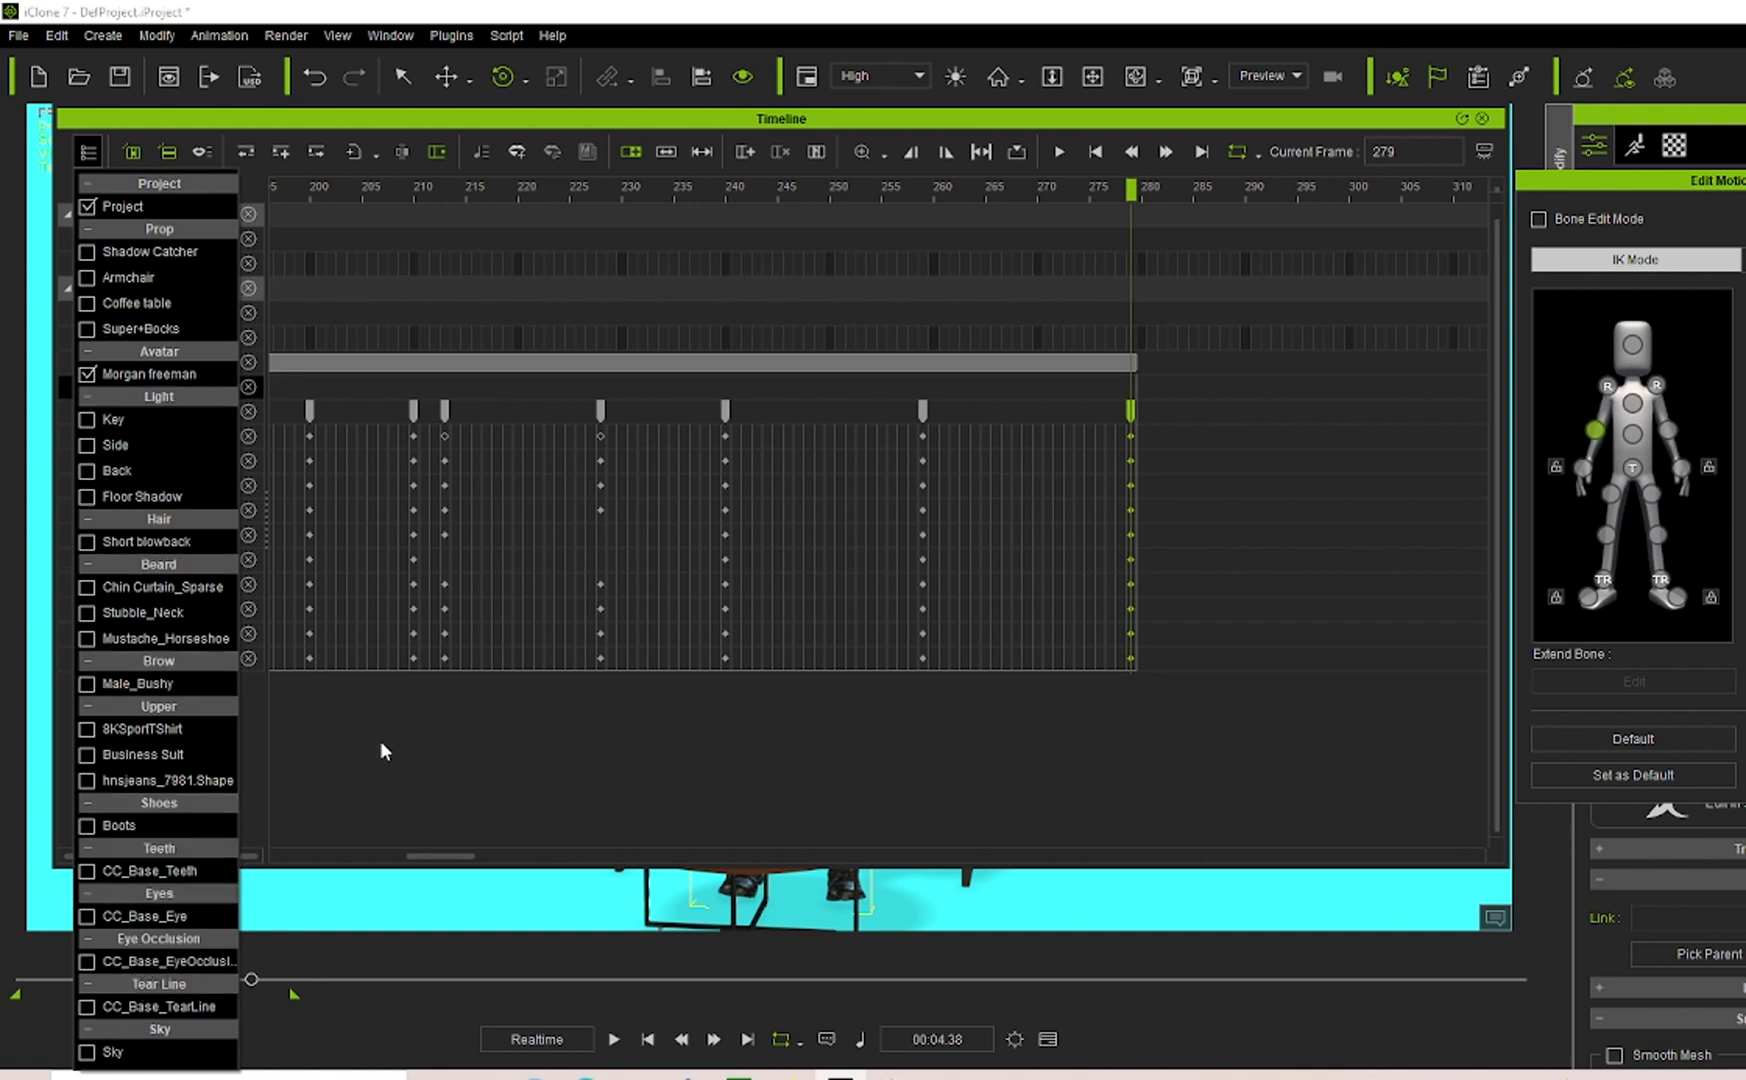
pyautogui.click(430, 752)
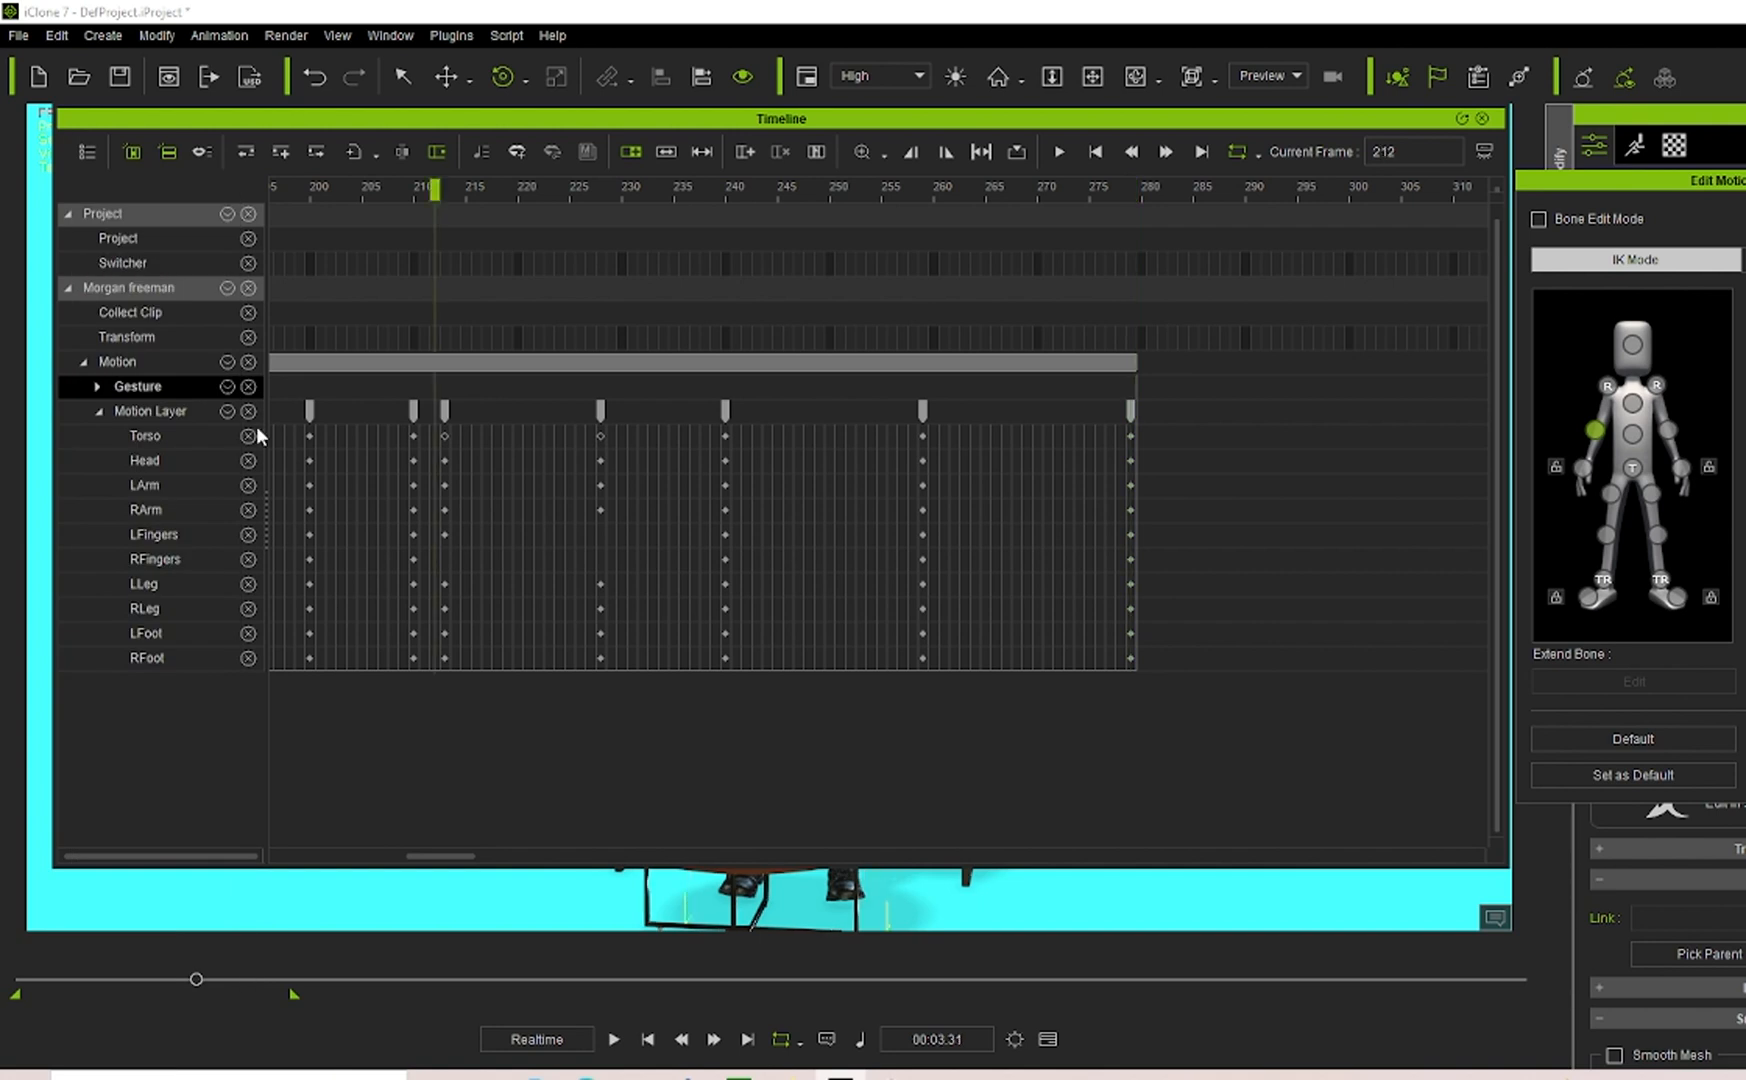
pyautogui.click(100, 150)
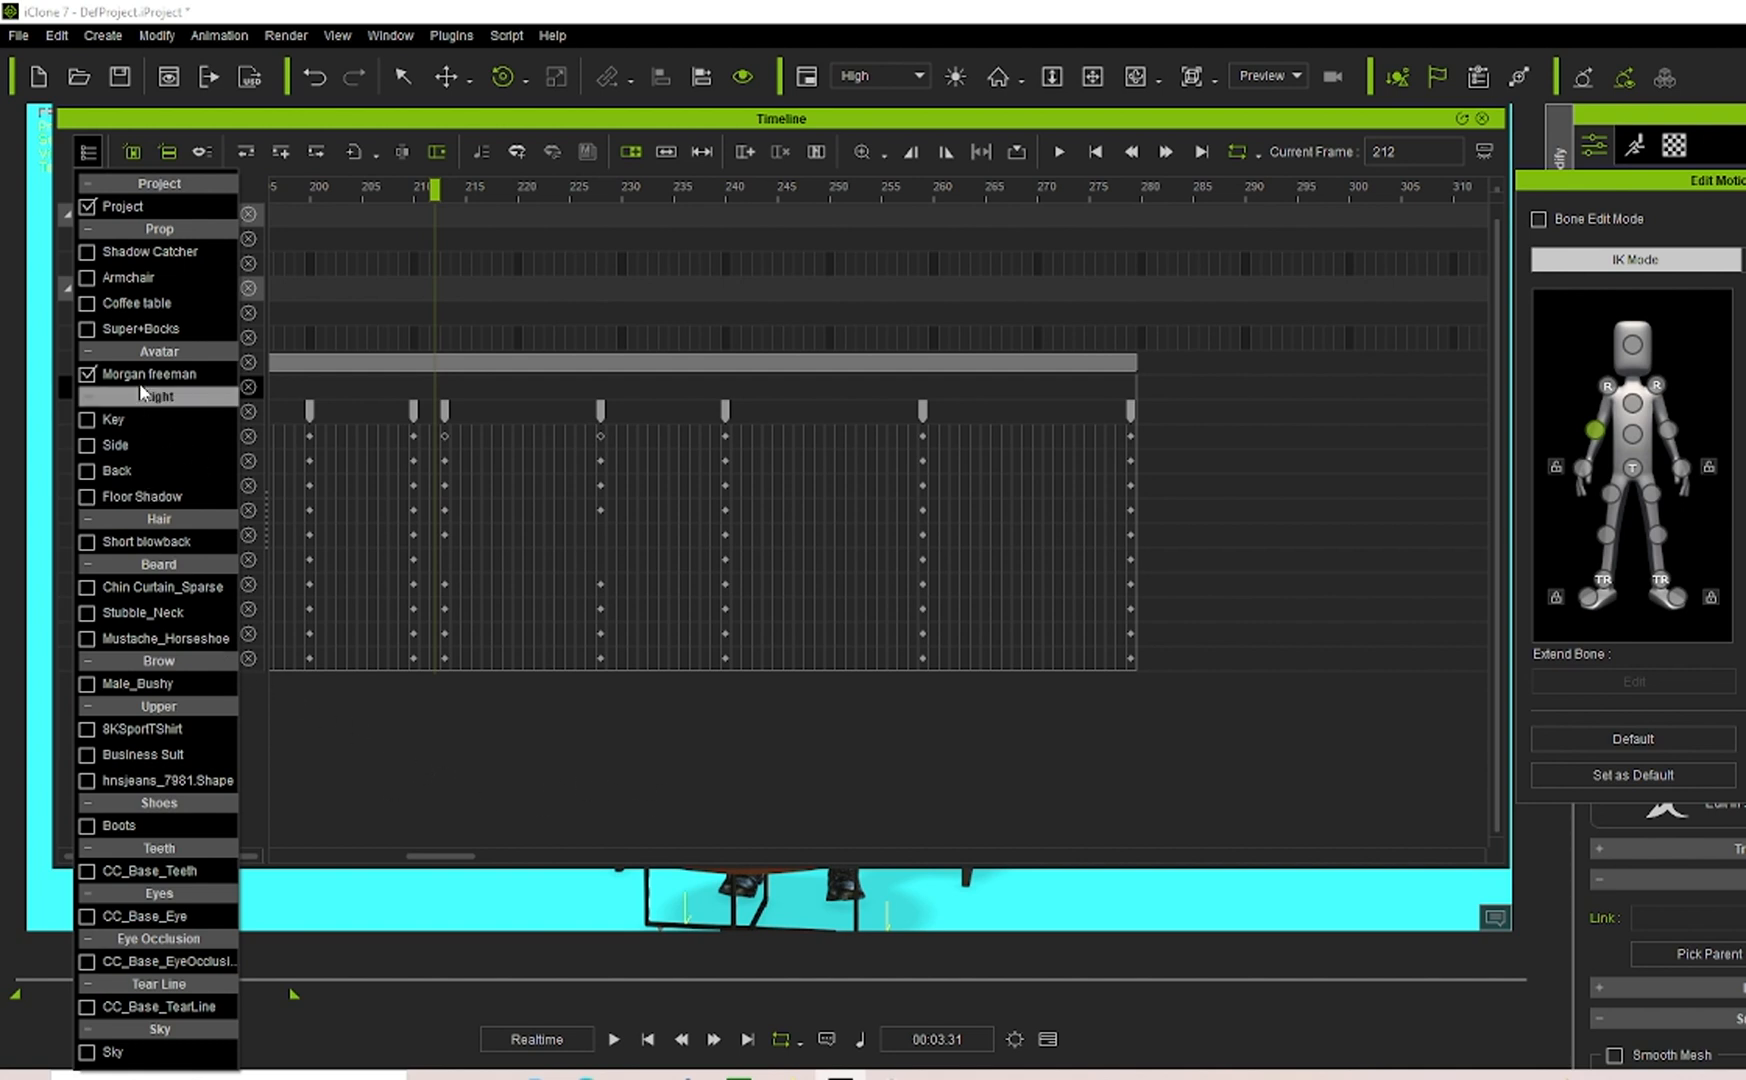
pyautogui.click(758, 801)
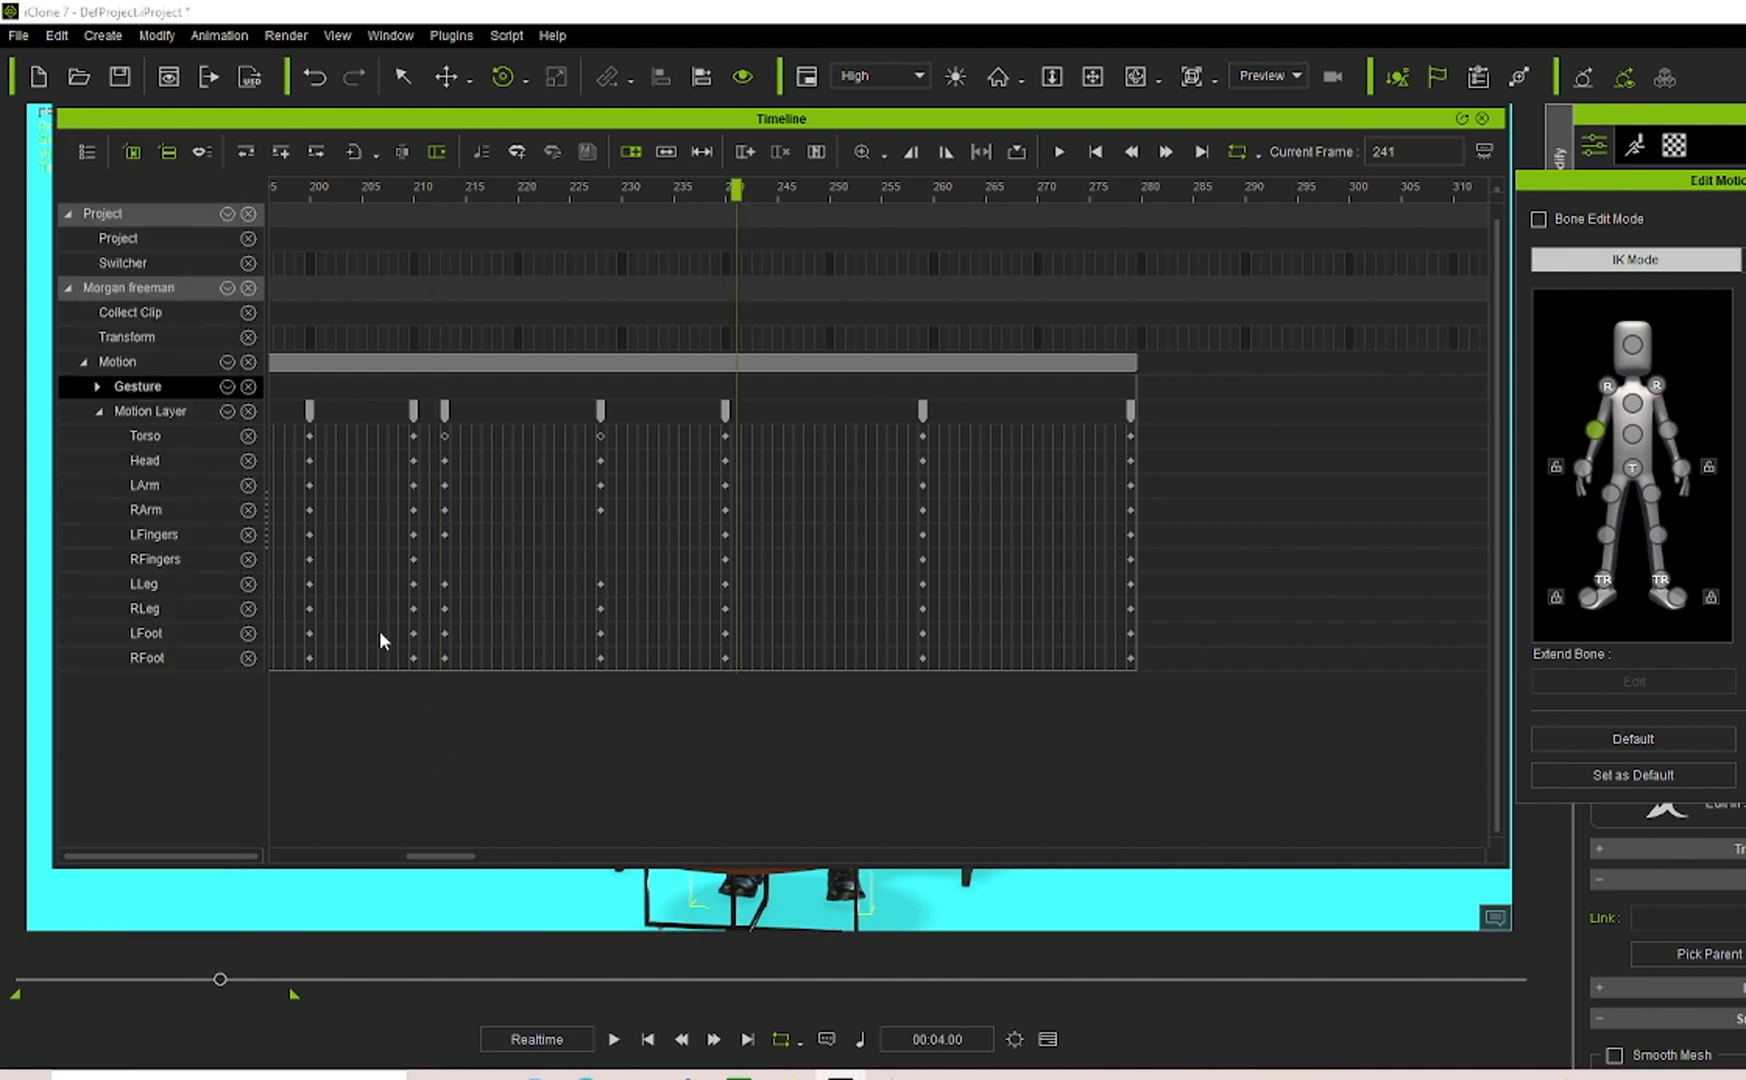
pyautogui.click(98, 386)
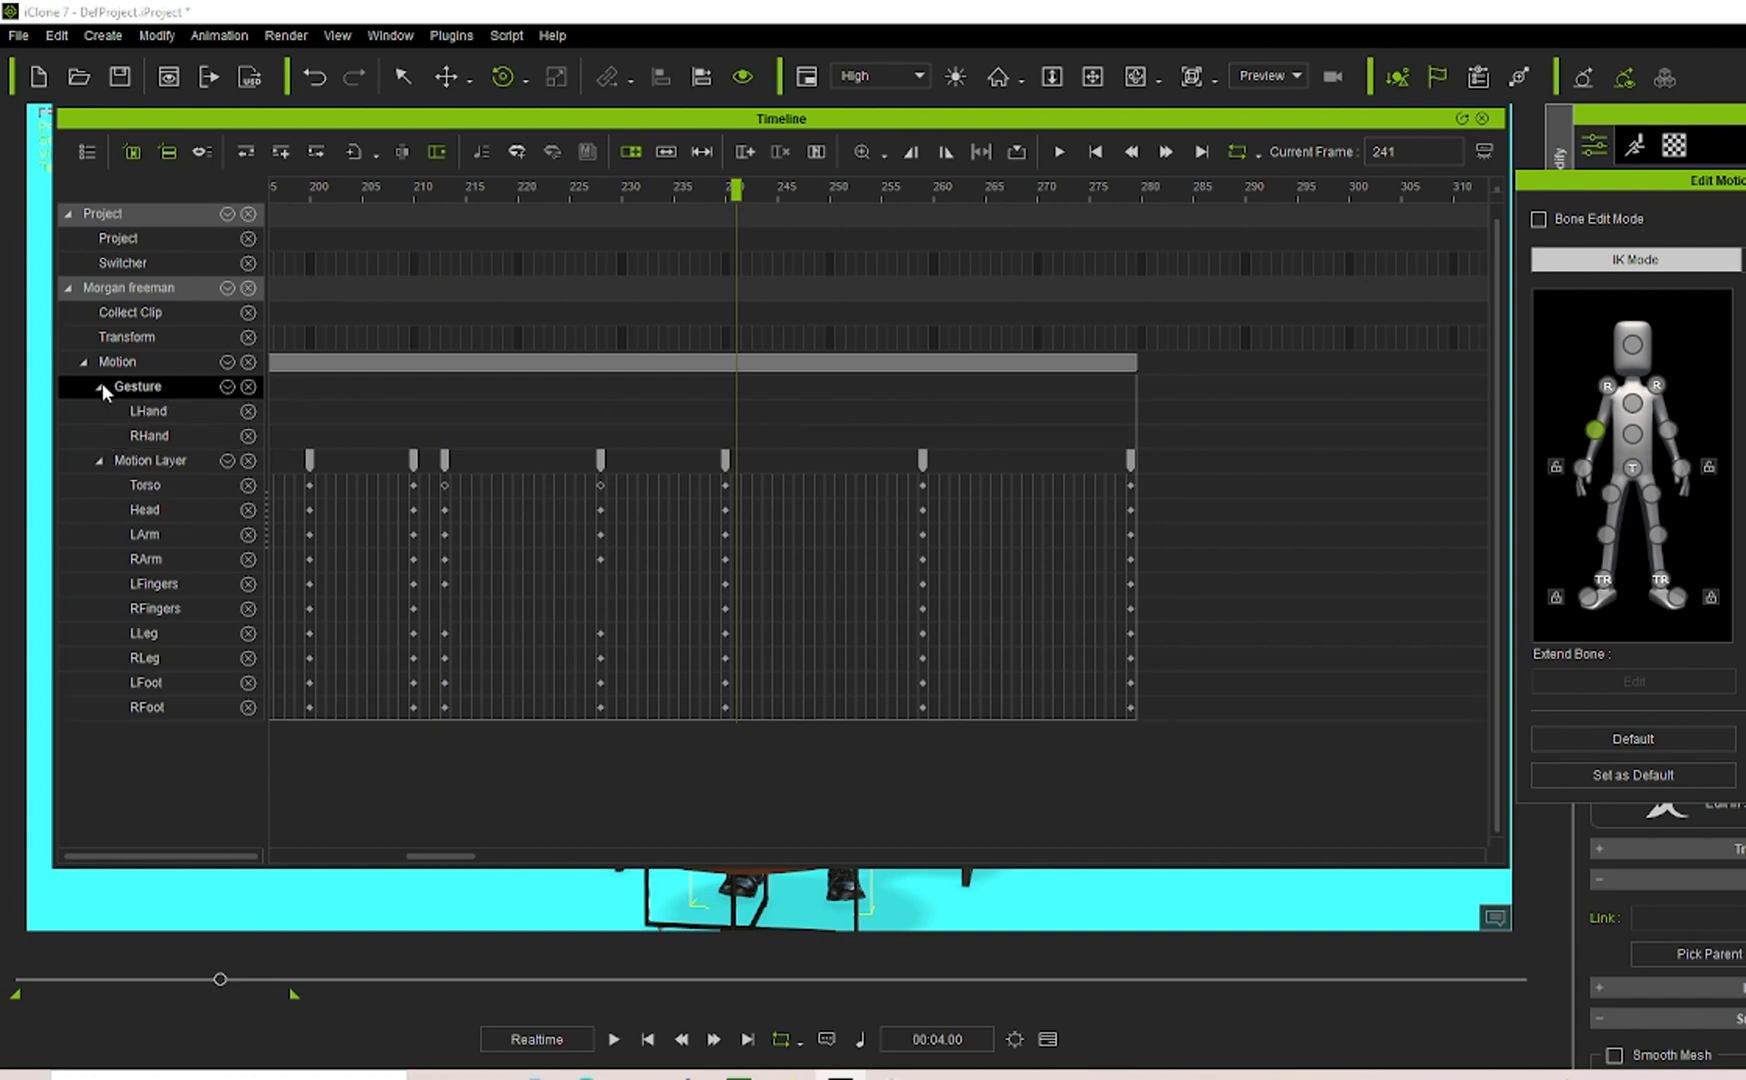
pyautogui.click(99, 386)
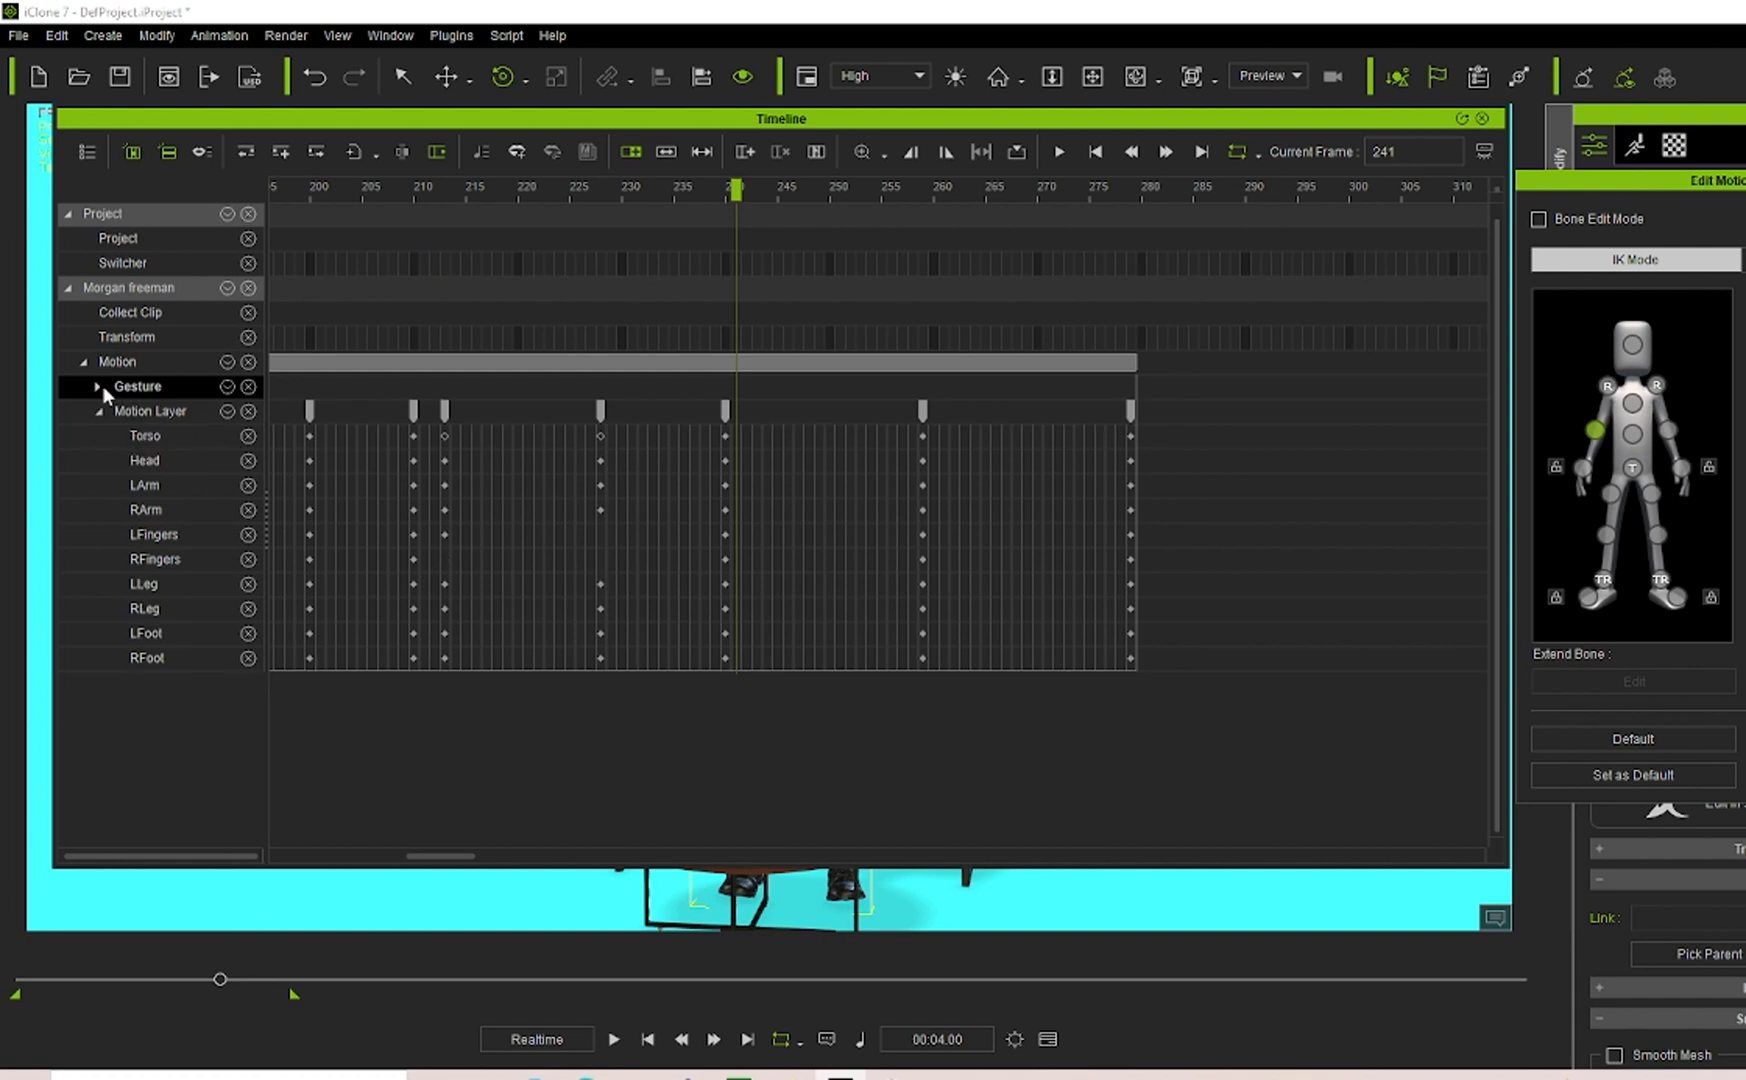
pyautogui.click(224, 362)
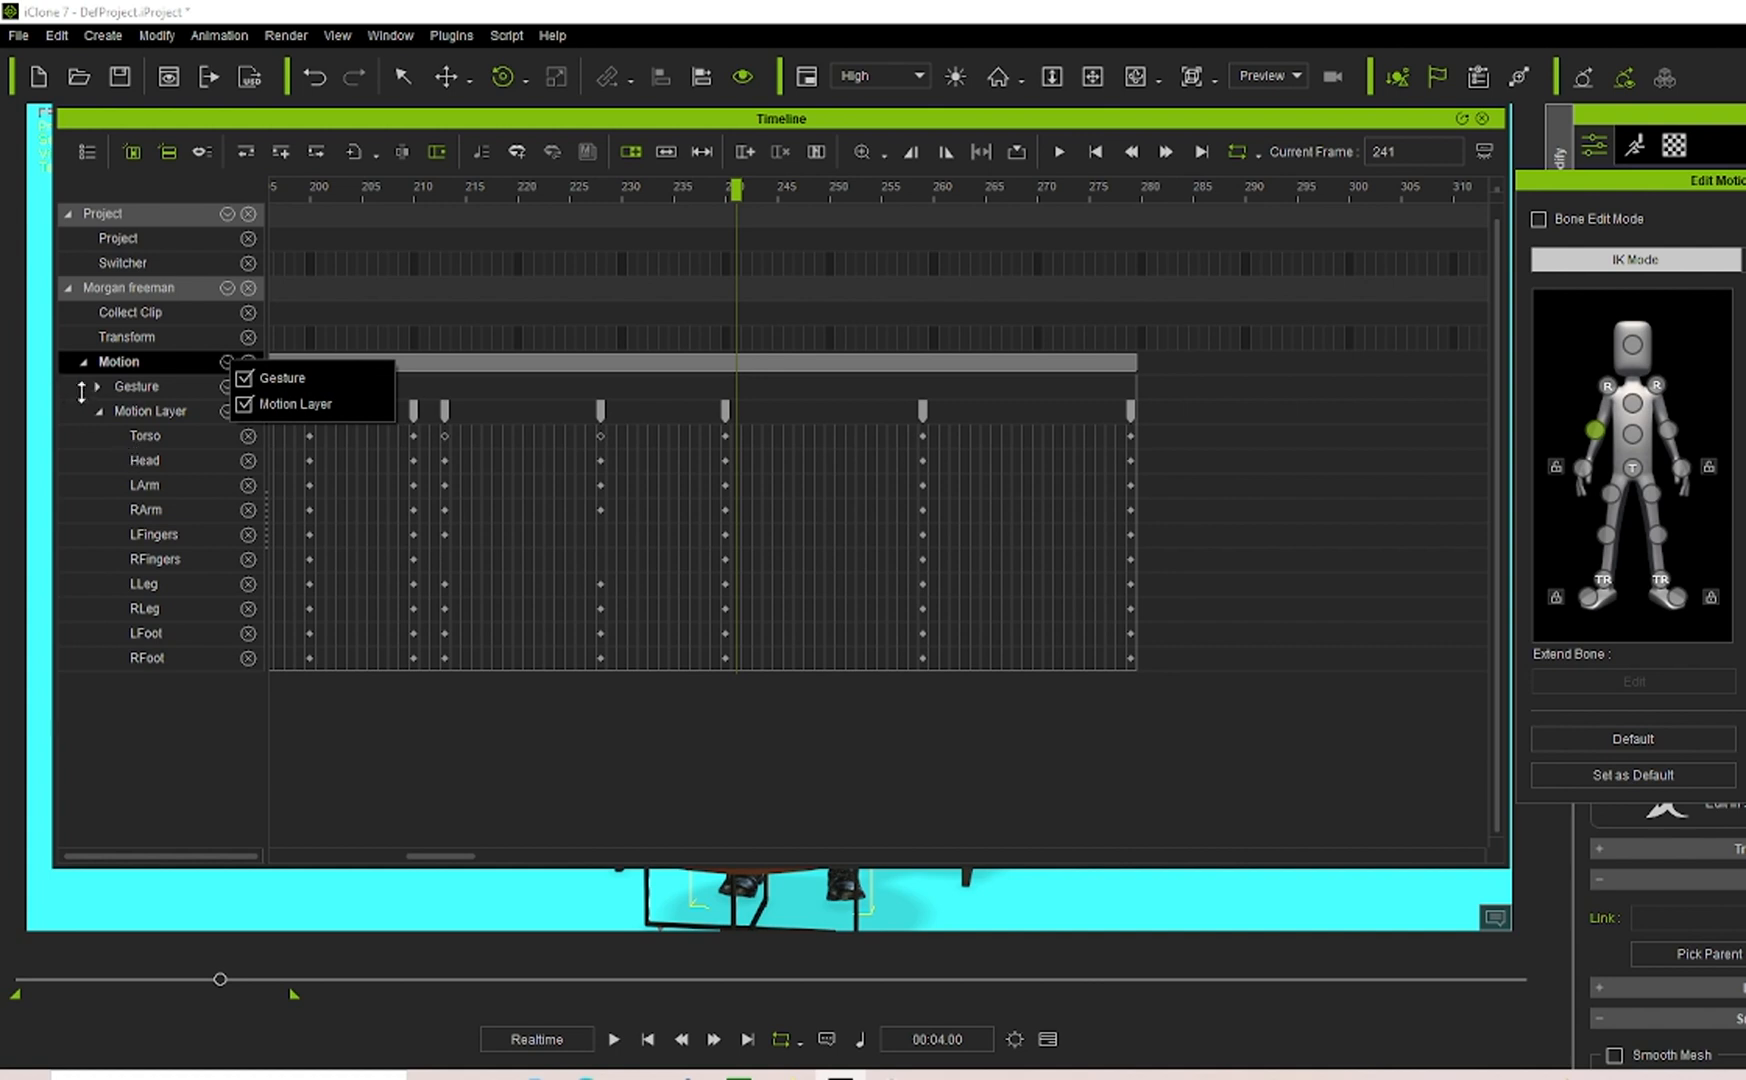
pyautogui.click(452, 787)
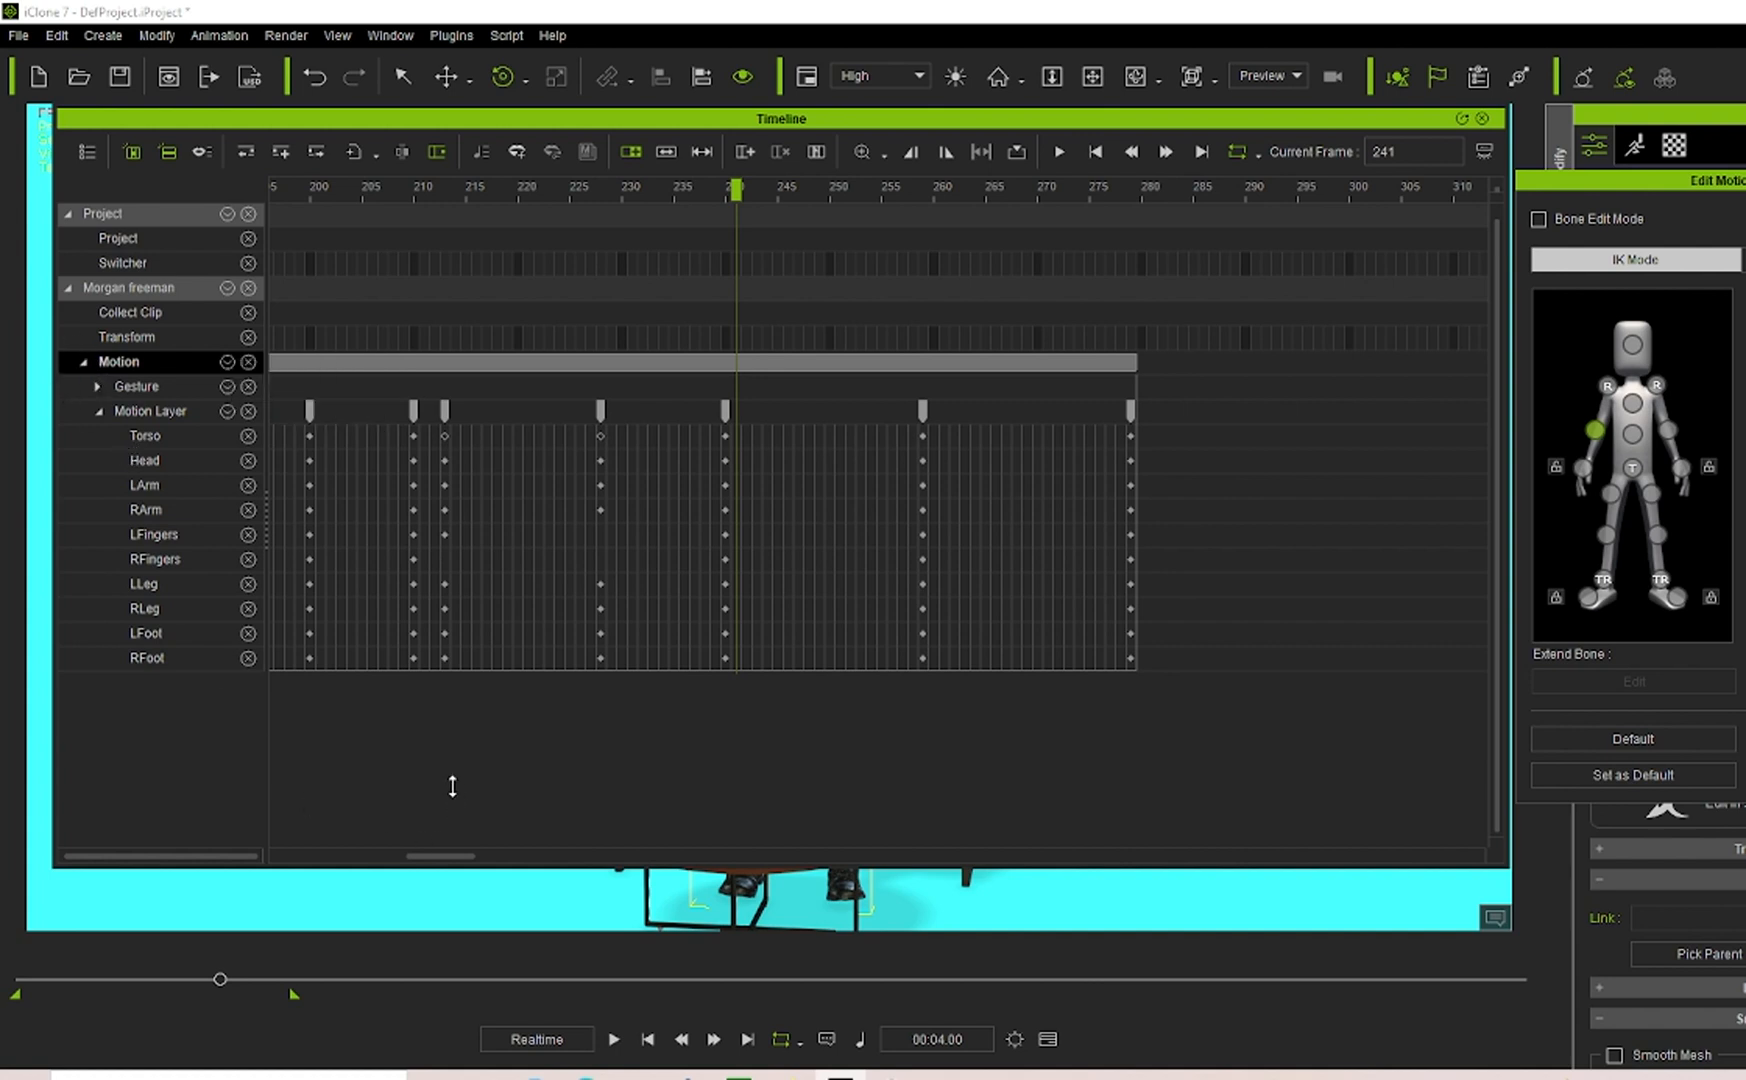
pyautogui.click(452, 787)
# Move the last Motion Layer key to frame 278 and close the motion layer editor.
pyautogui.moveTo(1133, 408); pyautogui.dragTo(1125, 418)
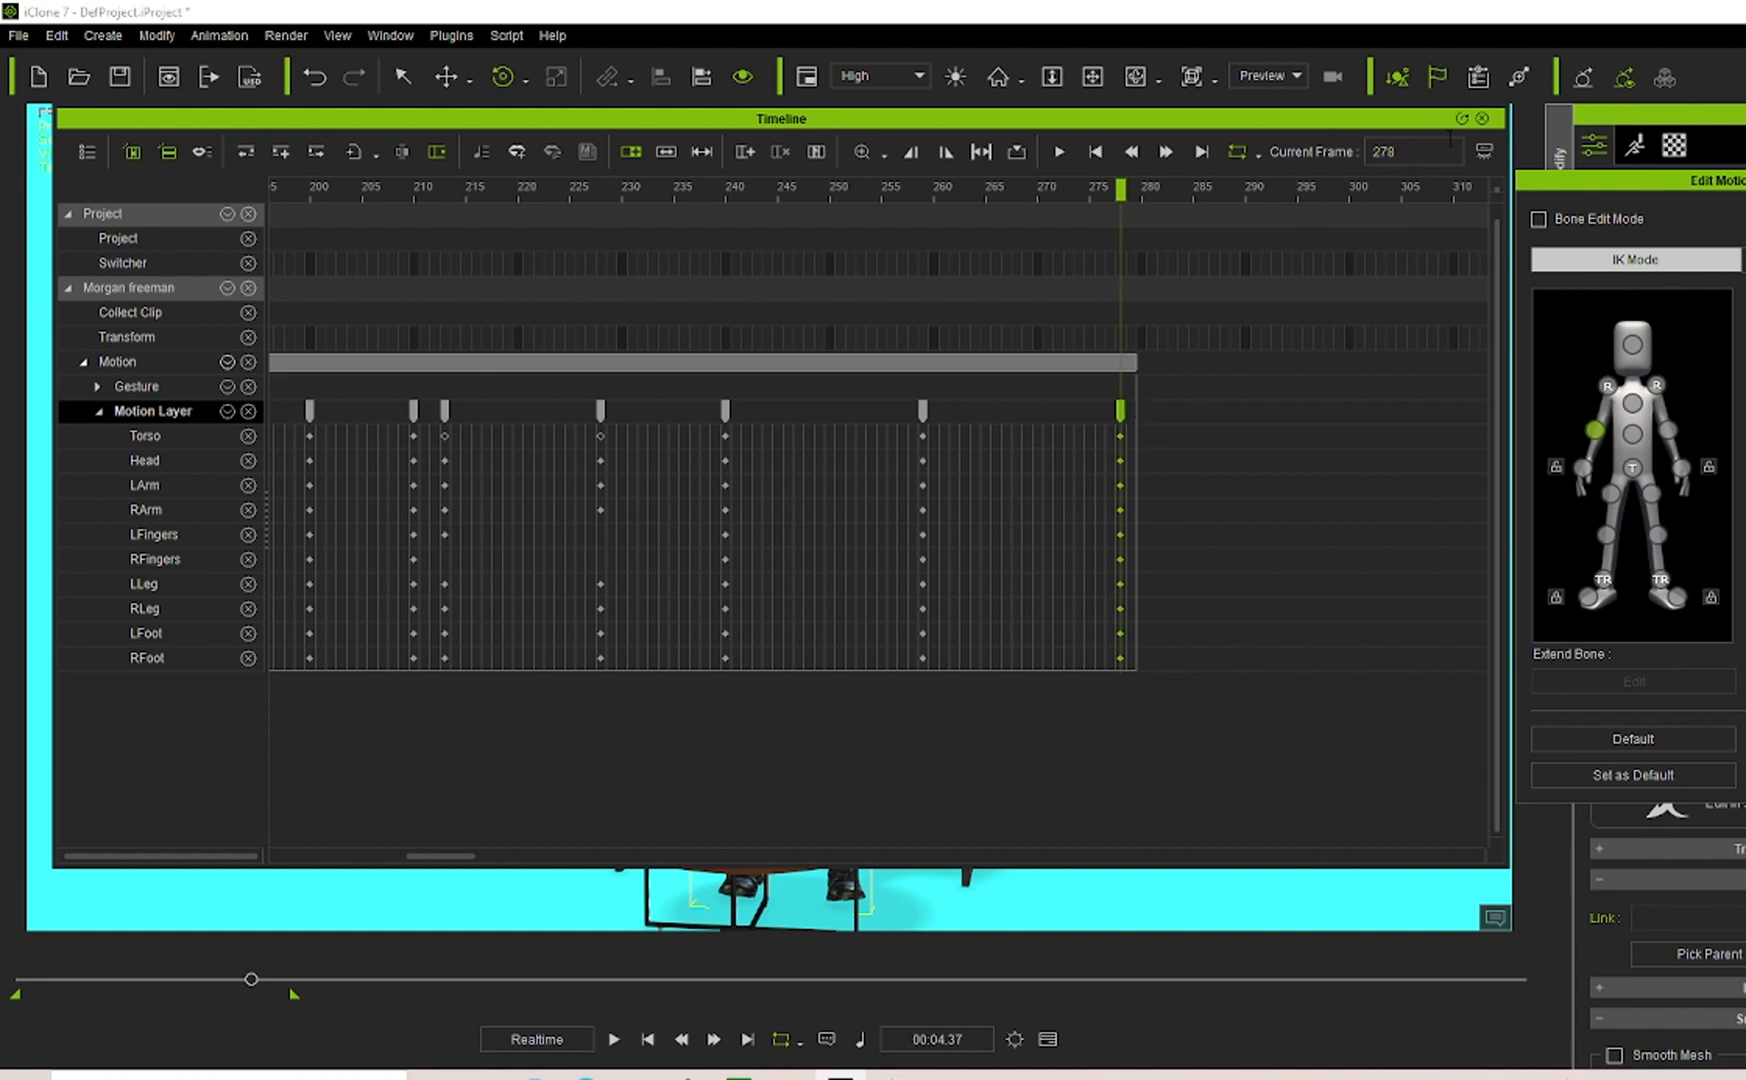
pyautogui.click(1744, 181)
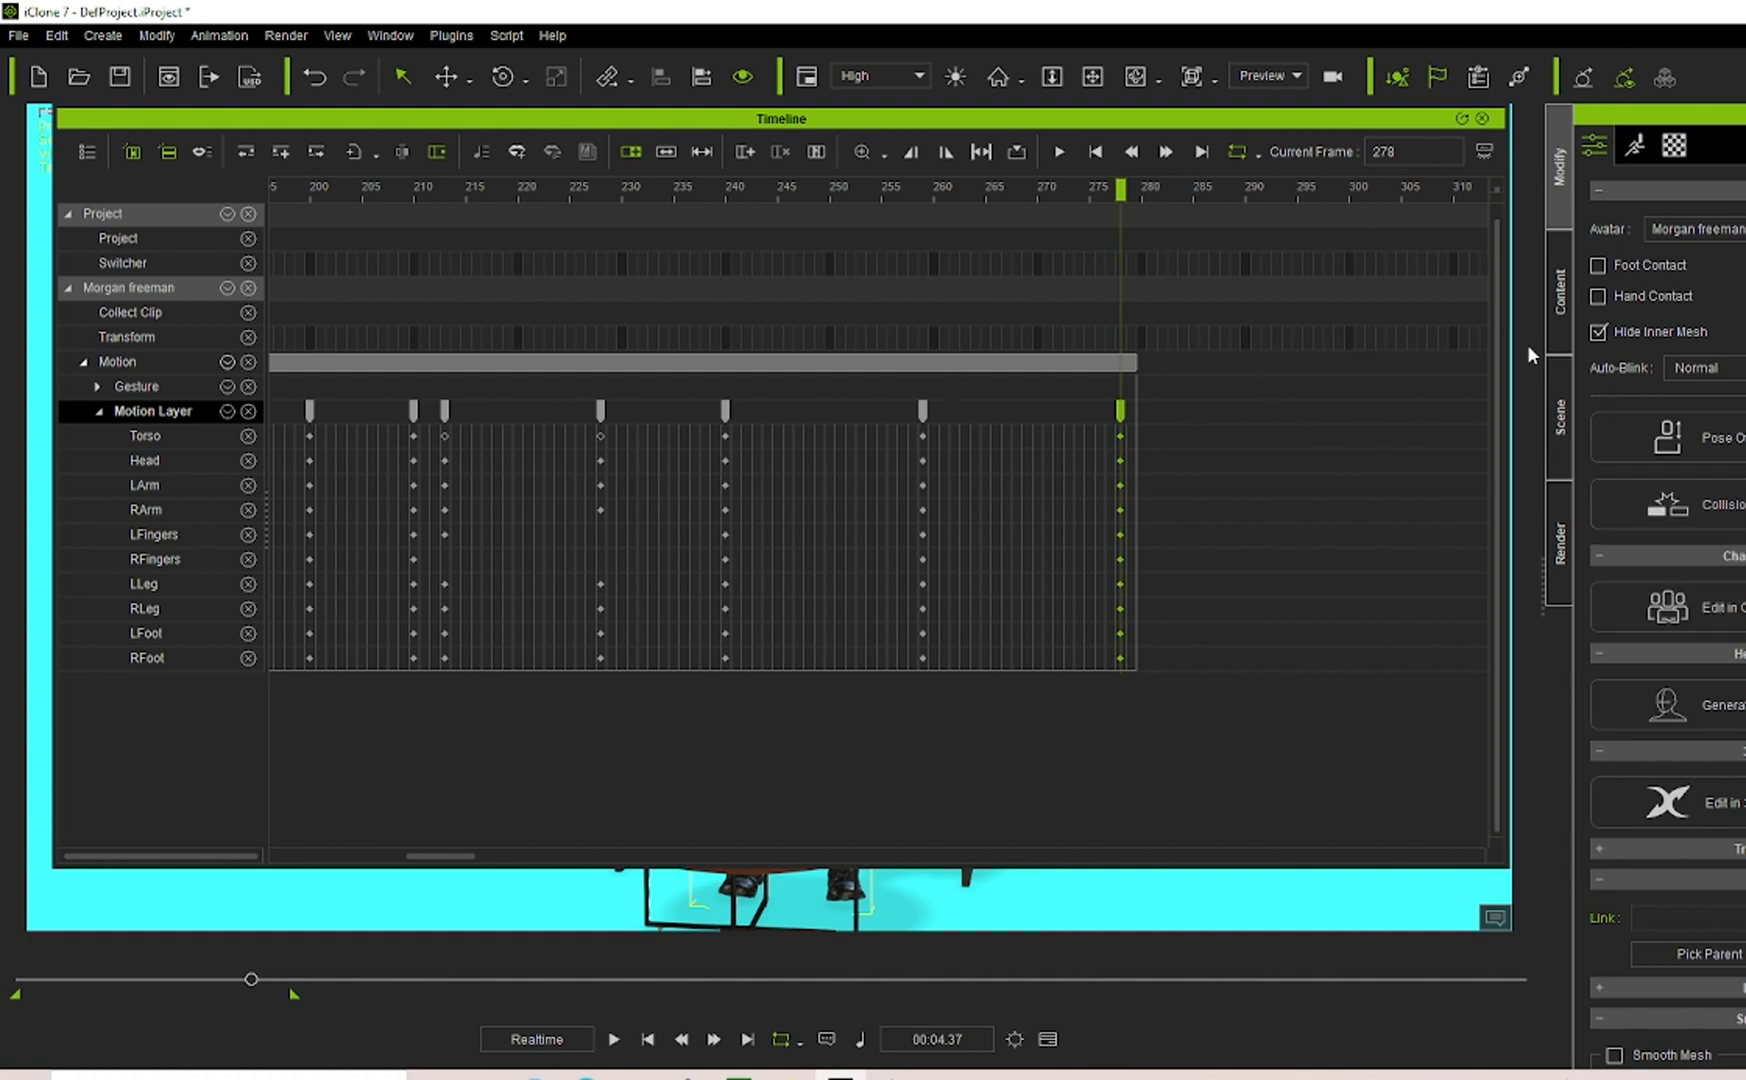
# Open the man's Face Key editor at its expression presets.
pyautogui.click(1635, 145)
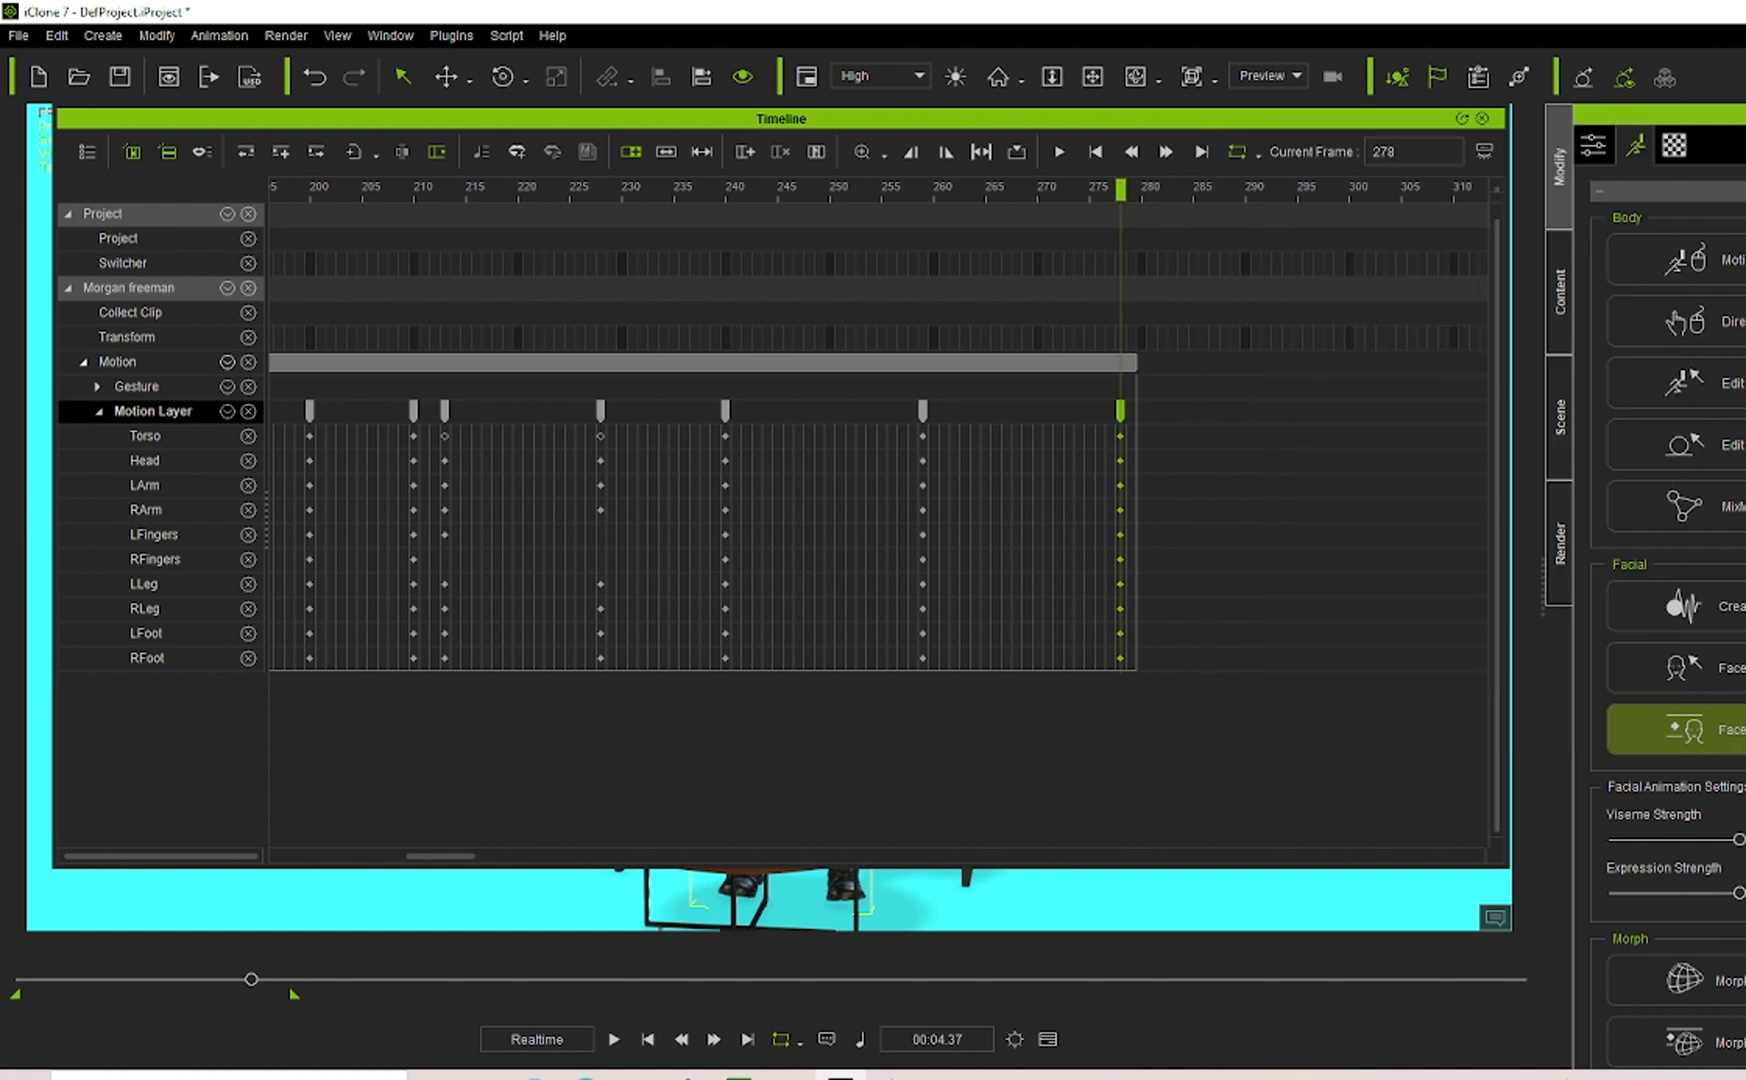
pyautogui.click(1684, 729)
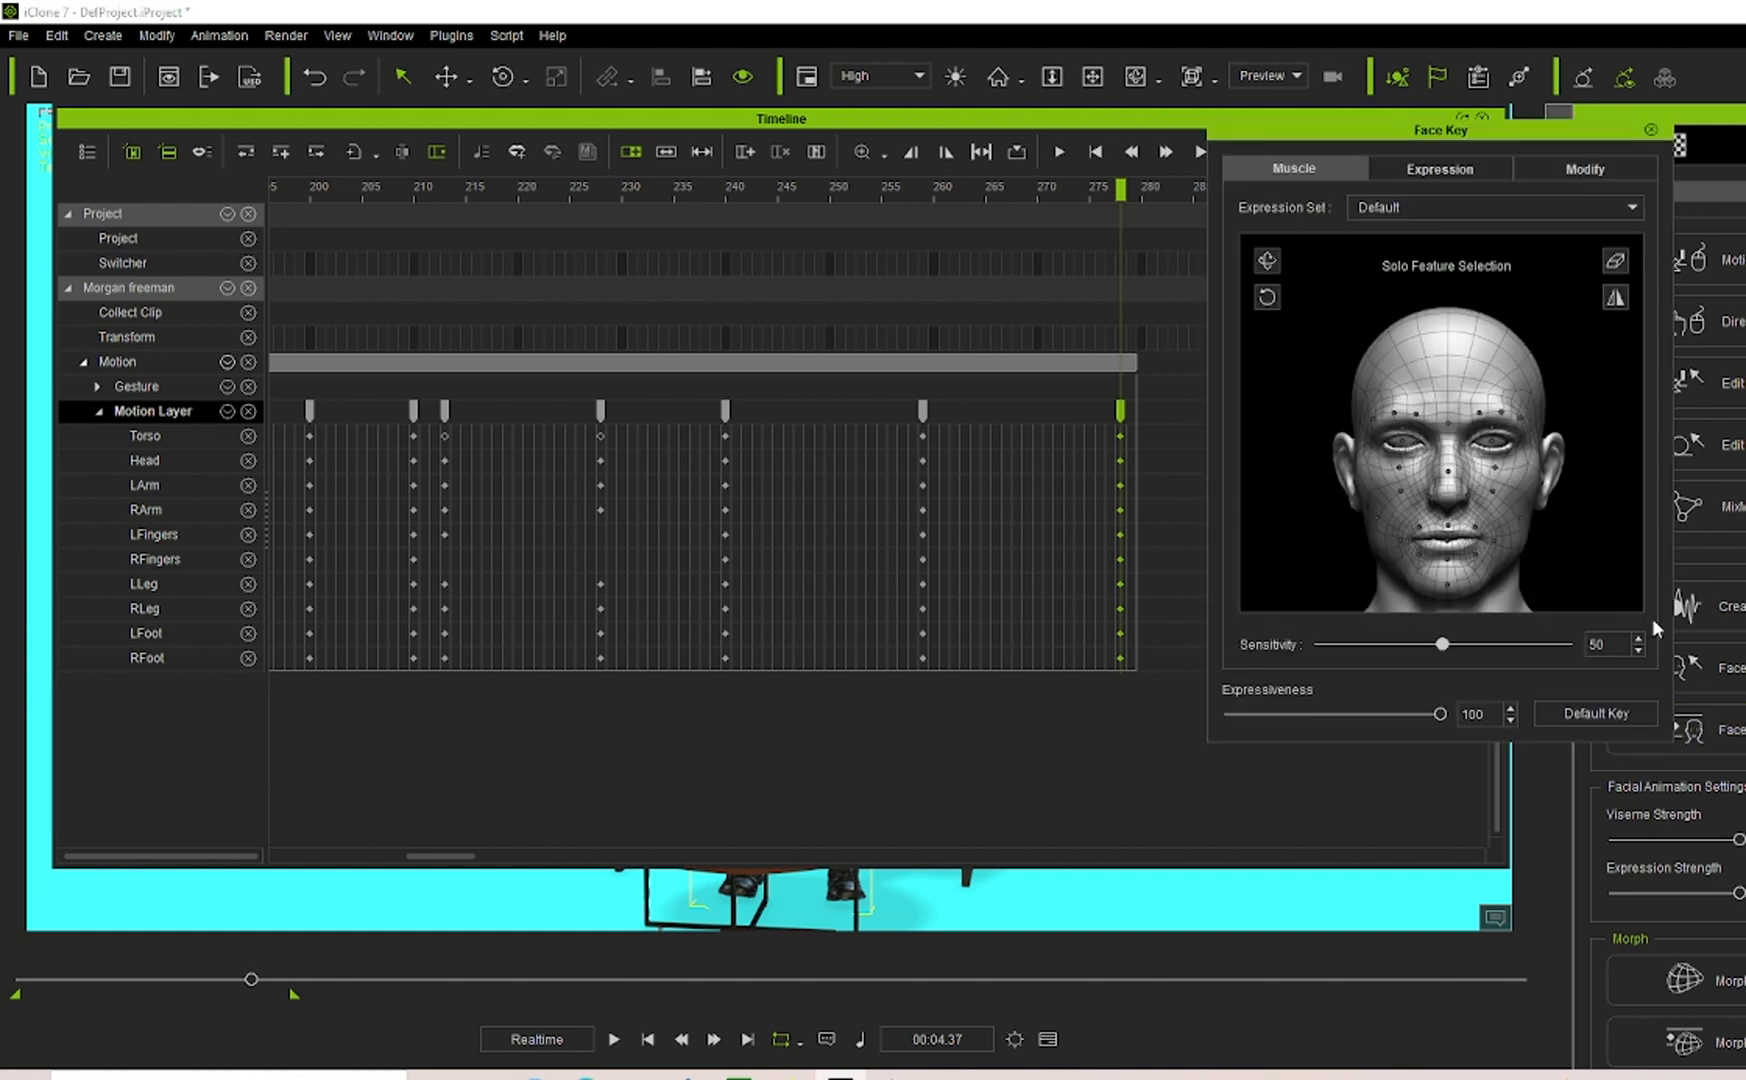
pyautogui.click(1417, 171)
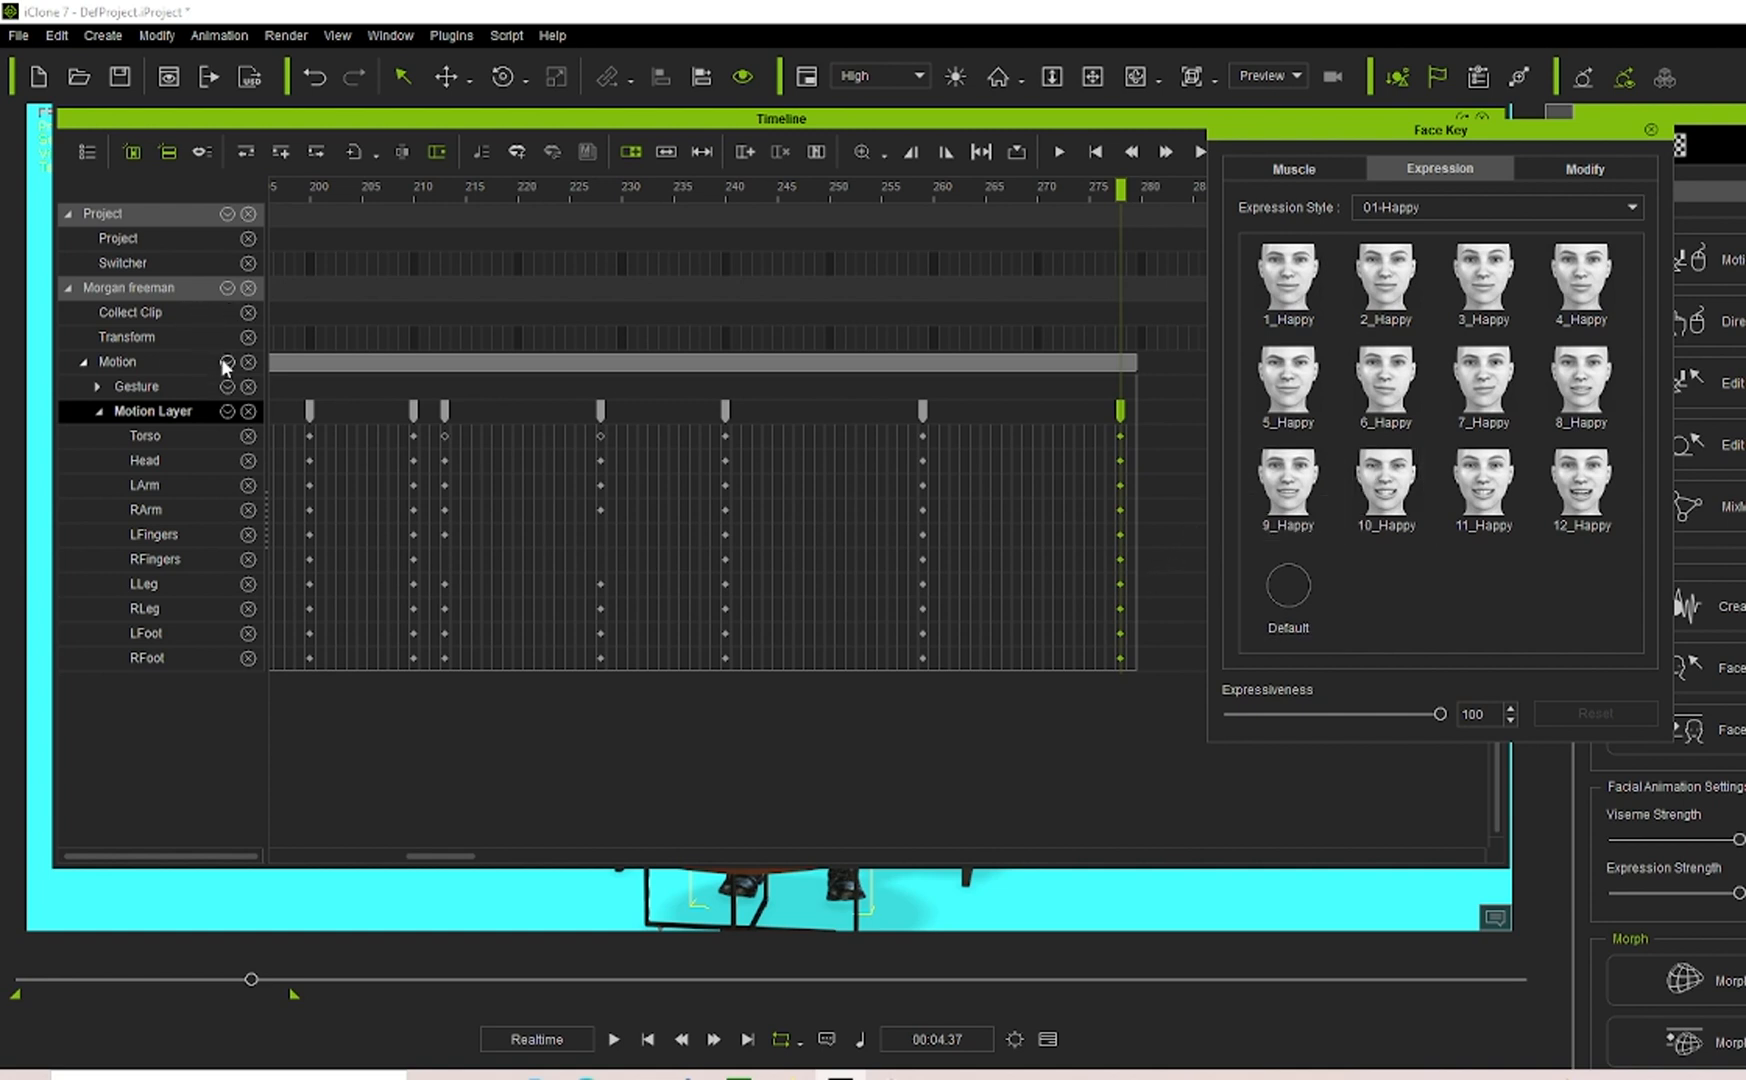
# Show the man's Expression track in the timeline and expand it into its sub-tracks.
pyautogui.click(227, 213)
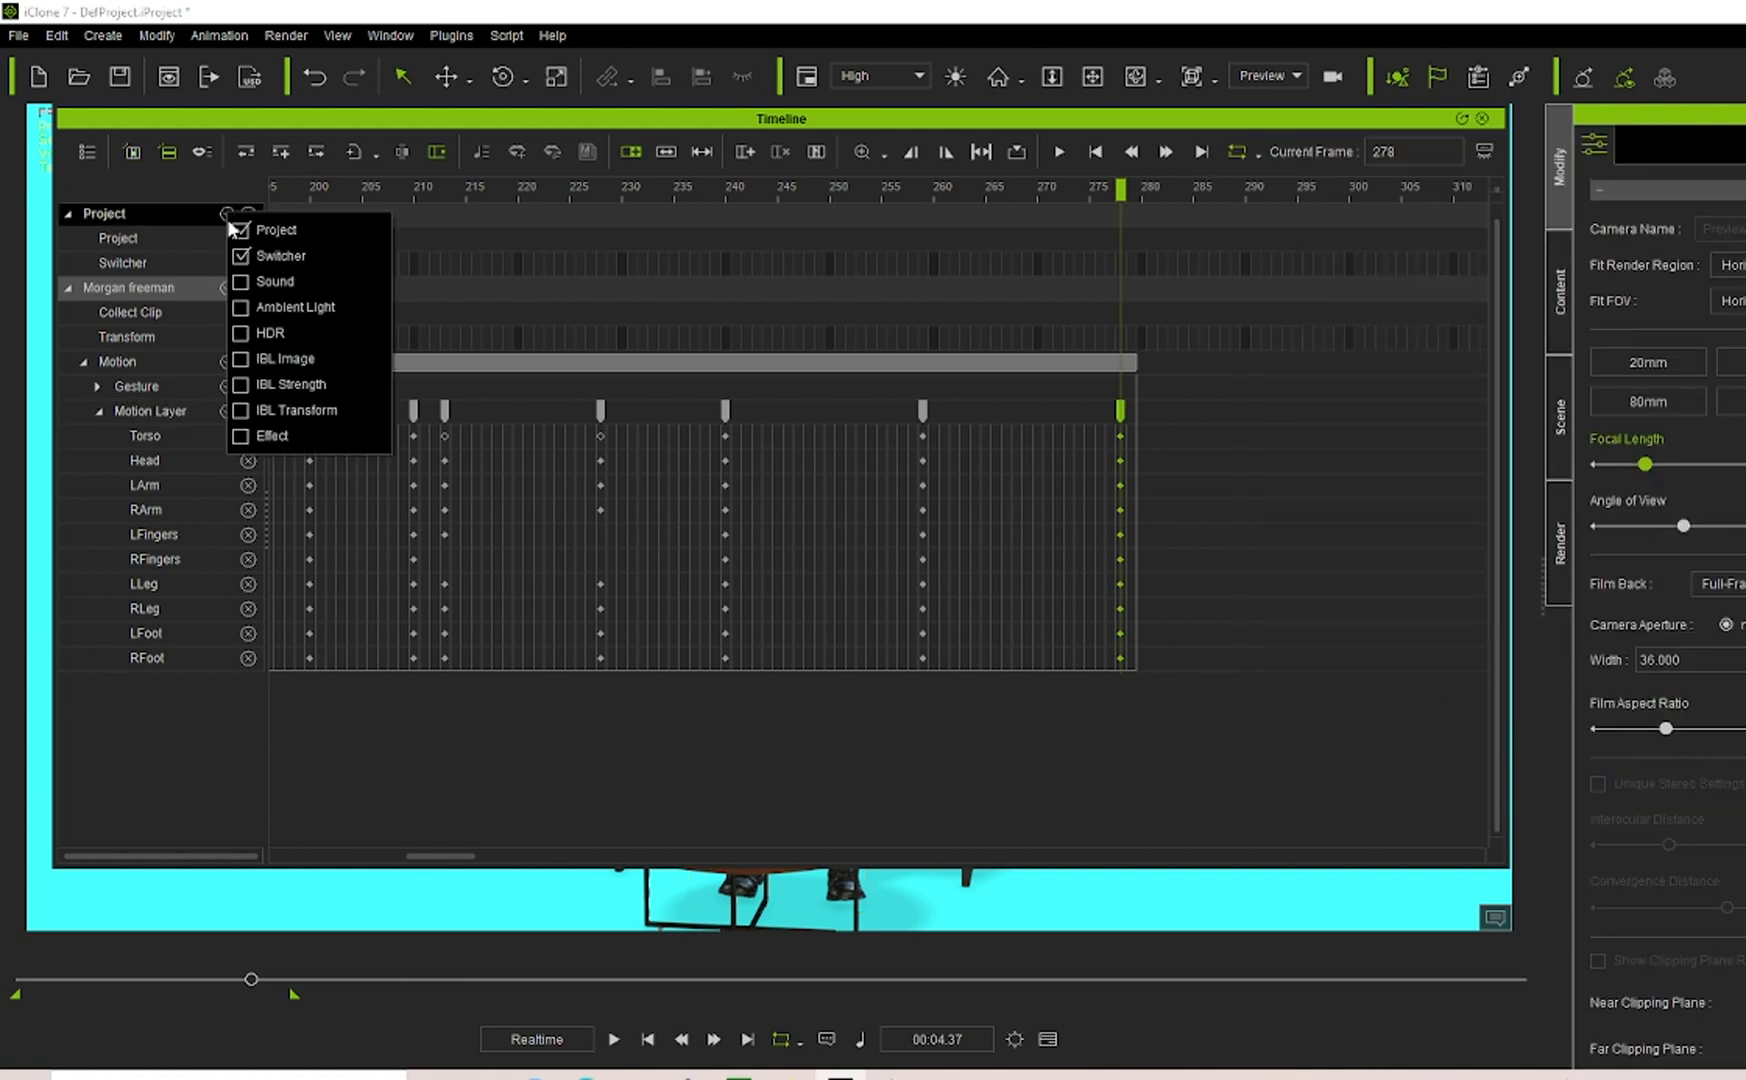
pyautogui.click(231, 227)
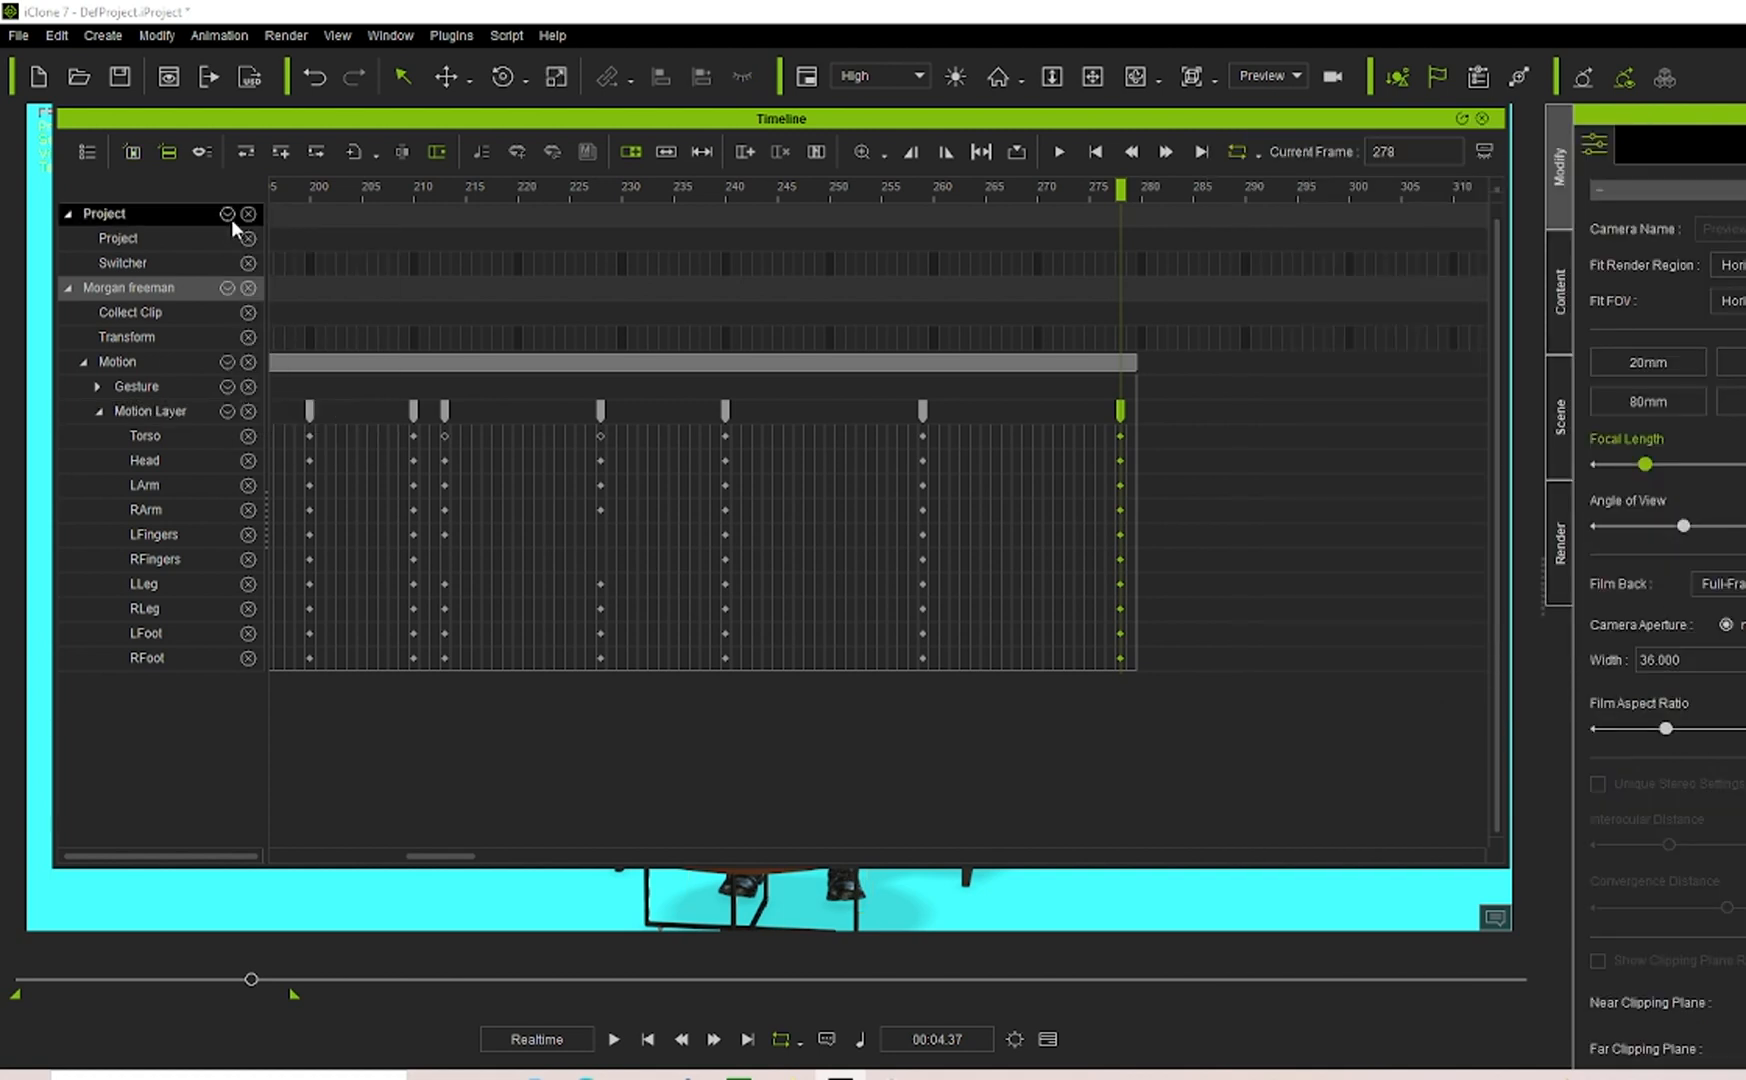
pyautogui.click(227, 289)
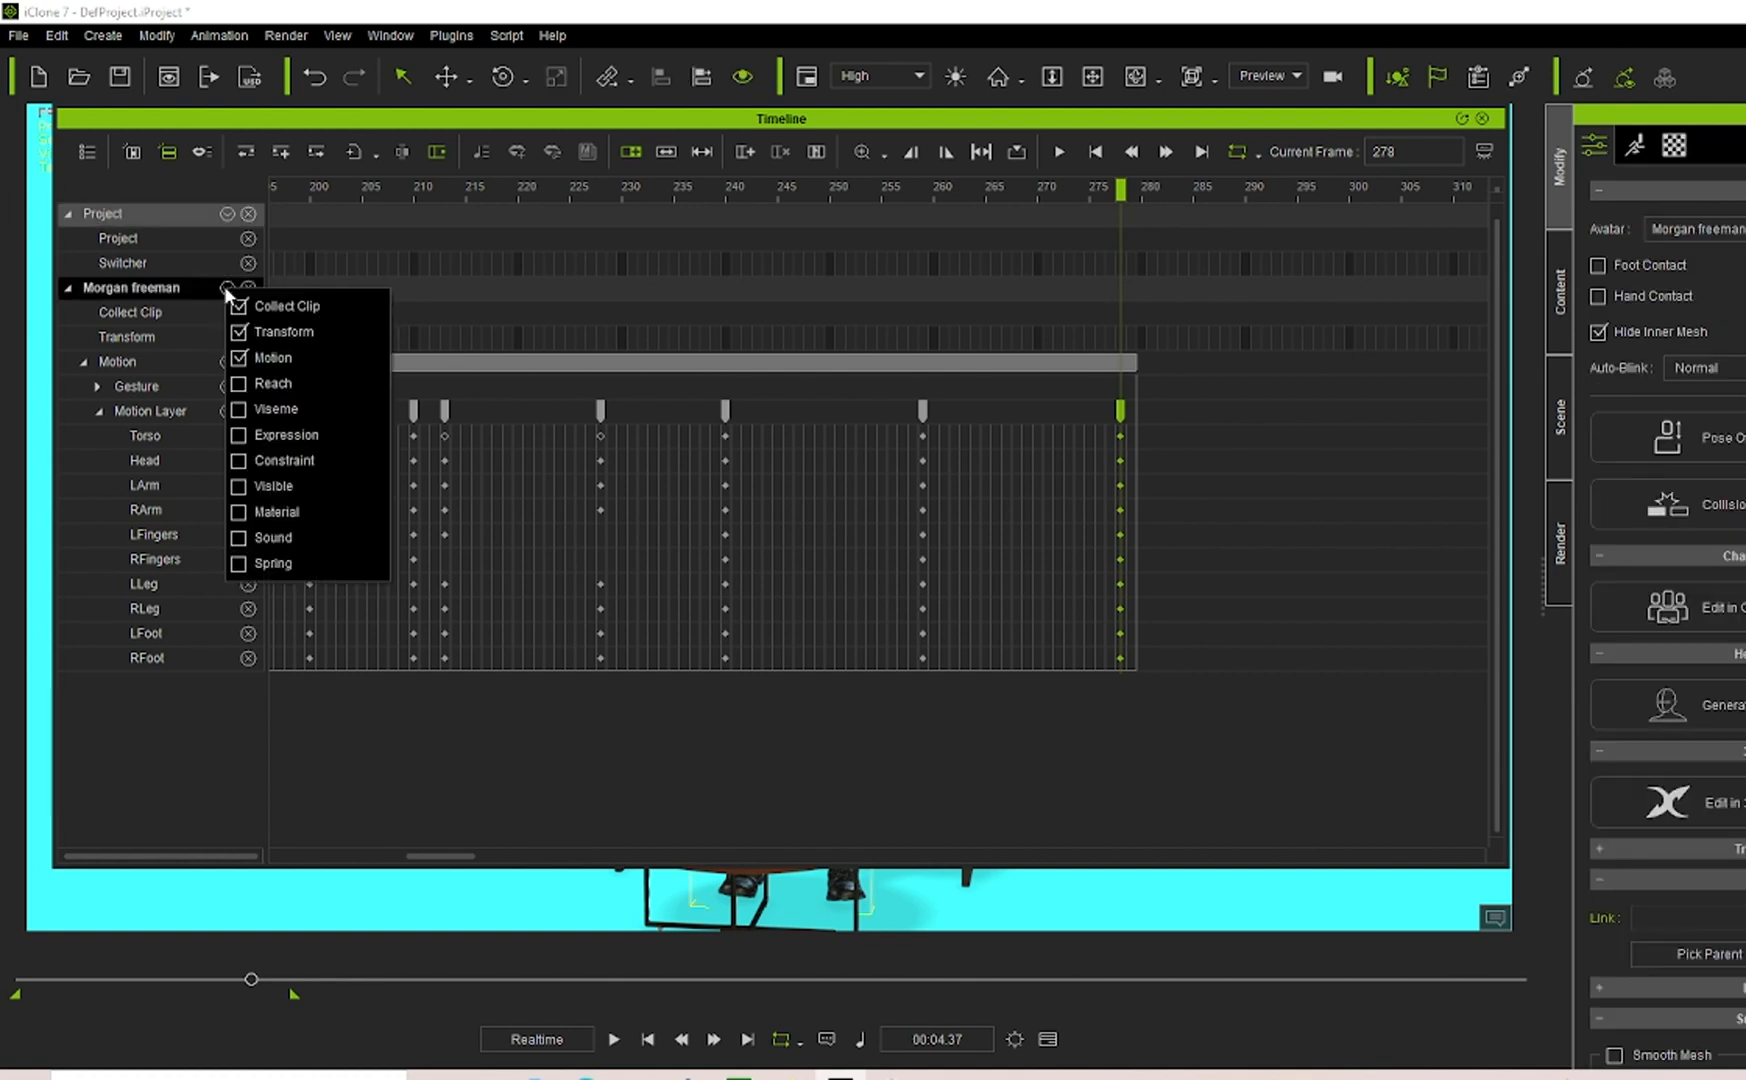
pyautogui.click(222, 432)
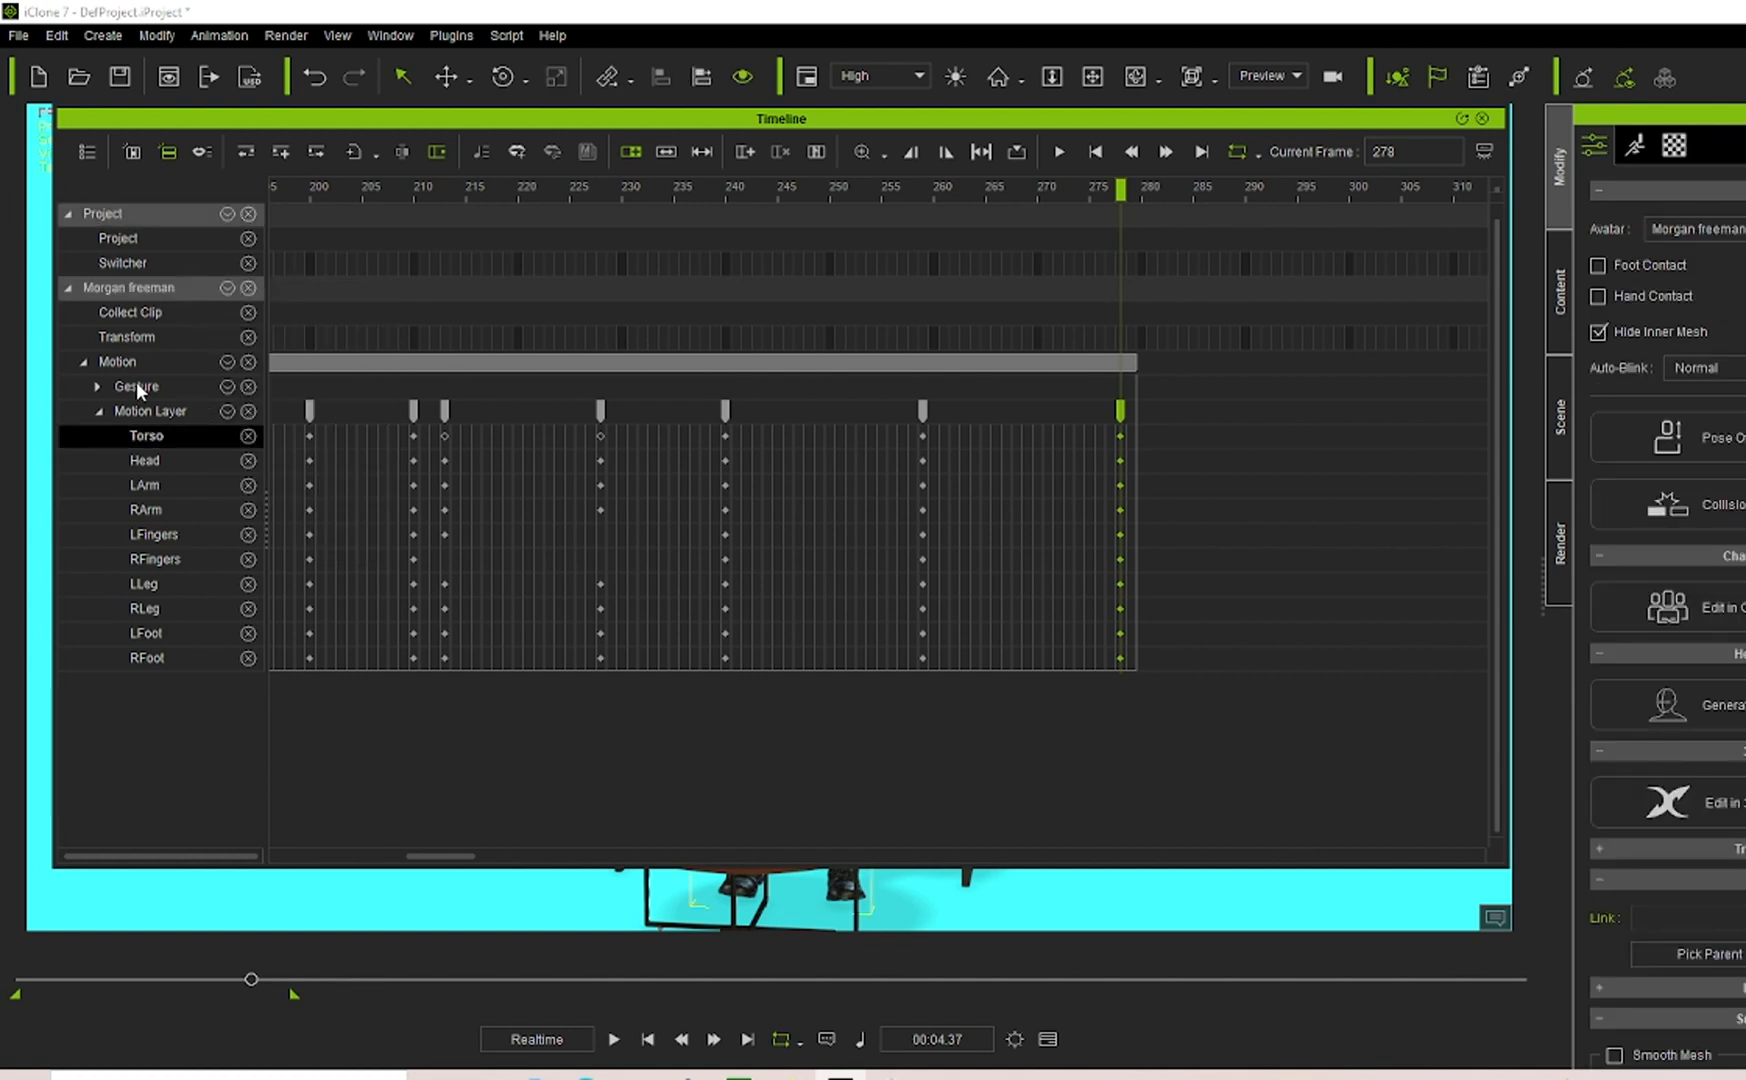
pyautogui.click(222, 286)
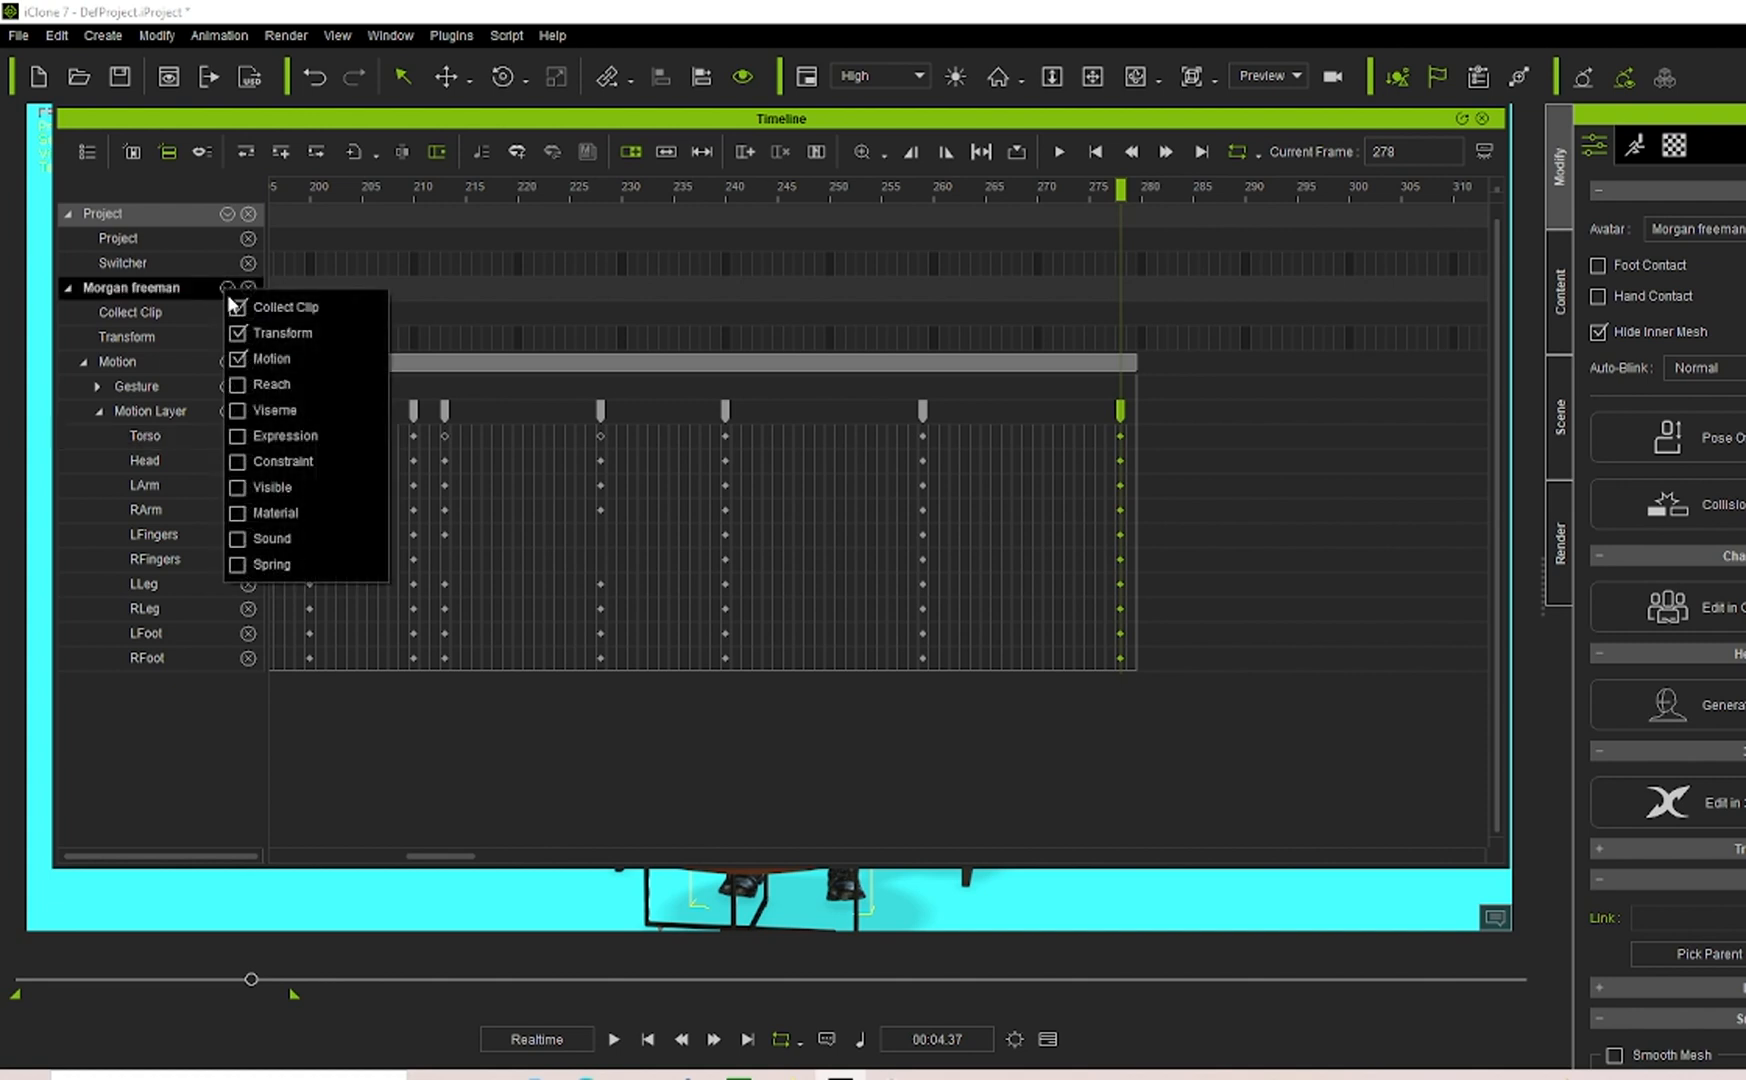
pyautogui.click(236, 437)
pyautogui.click(83, 684)
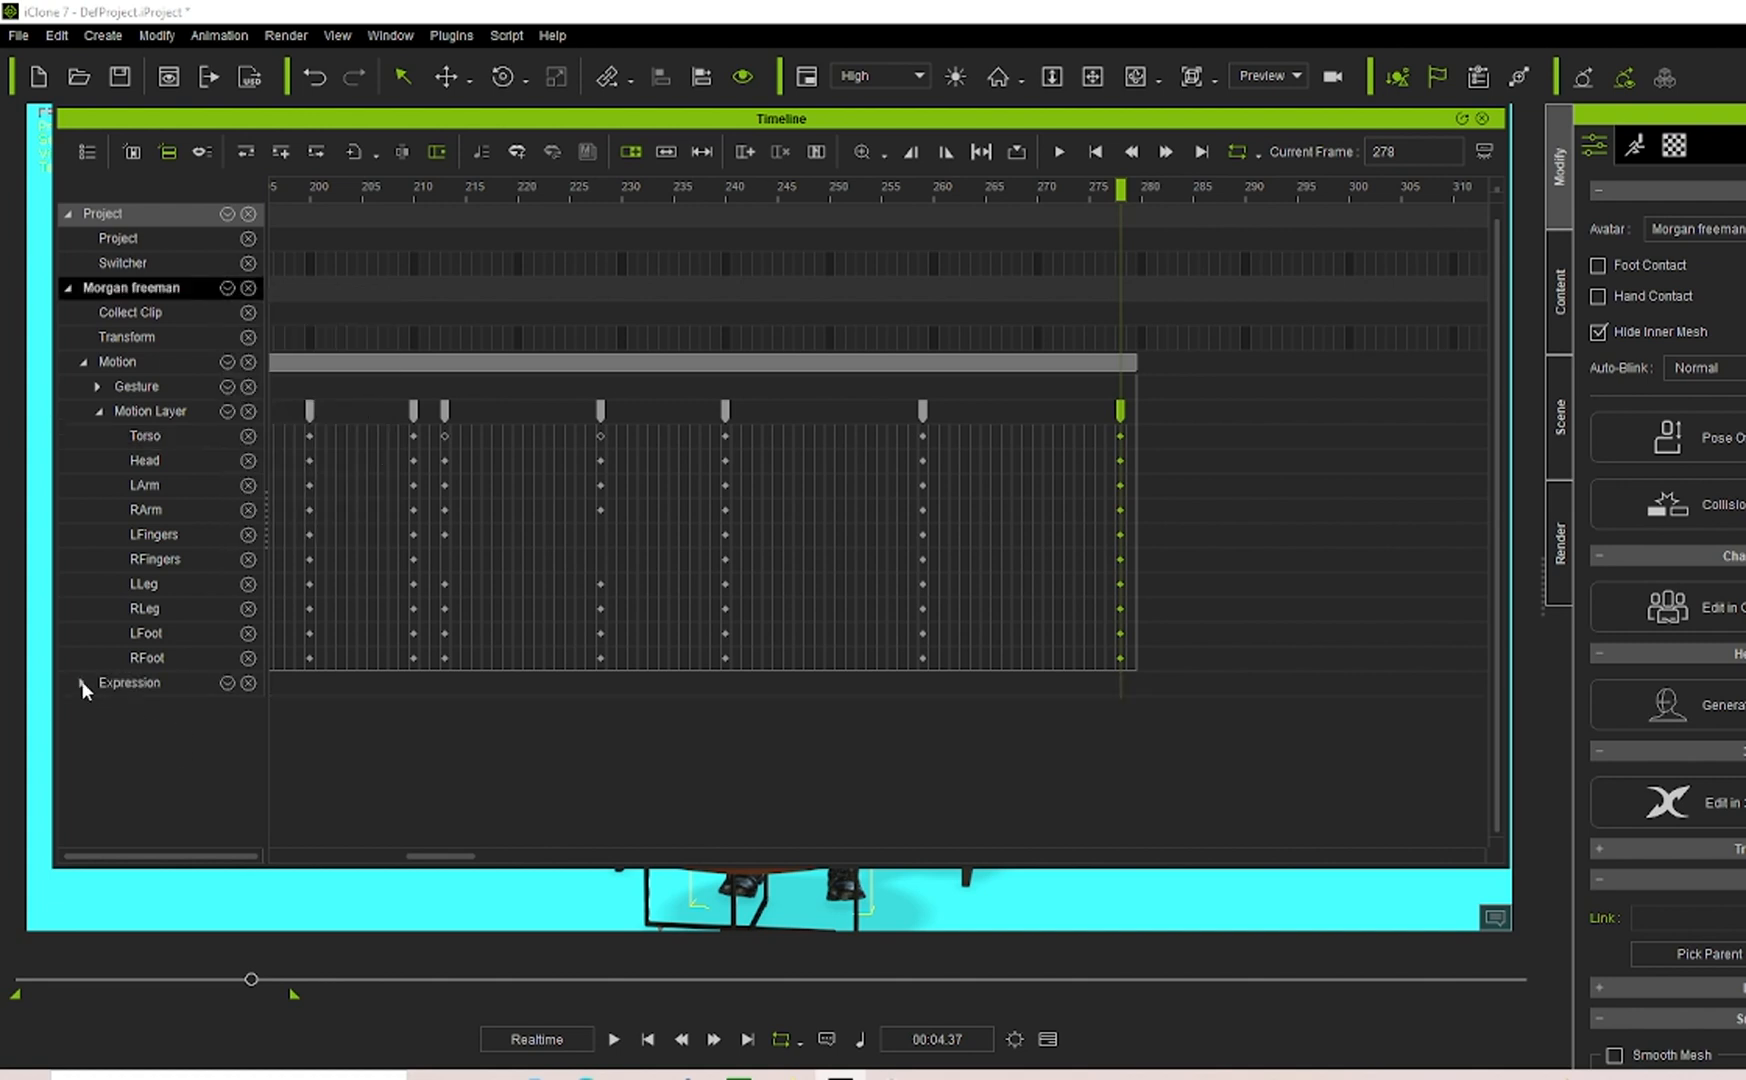
pyautogui.click(83, 684)
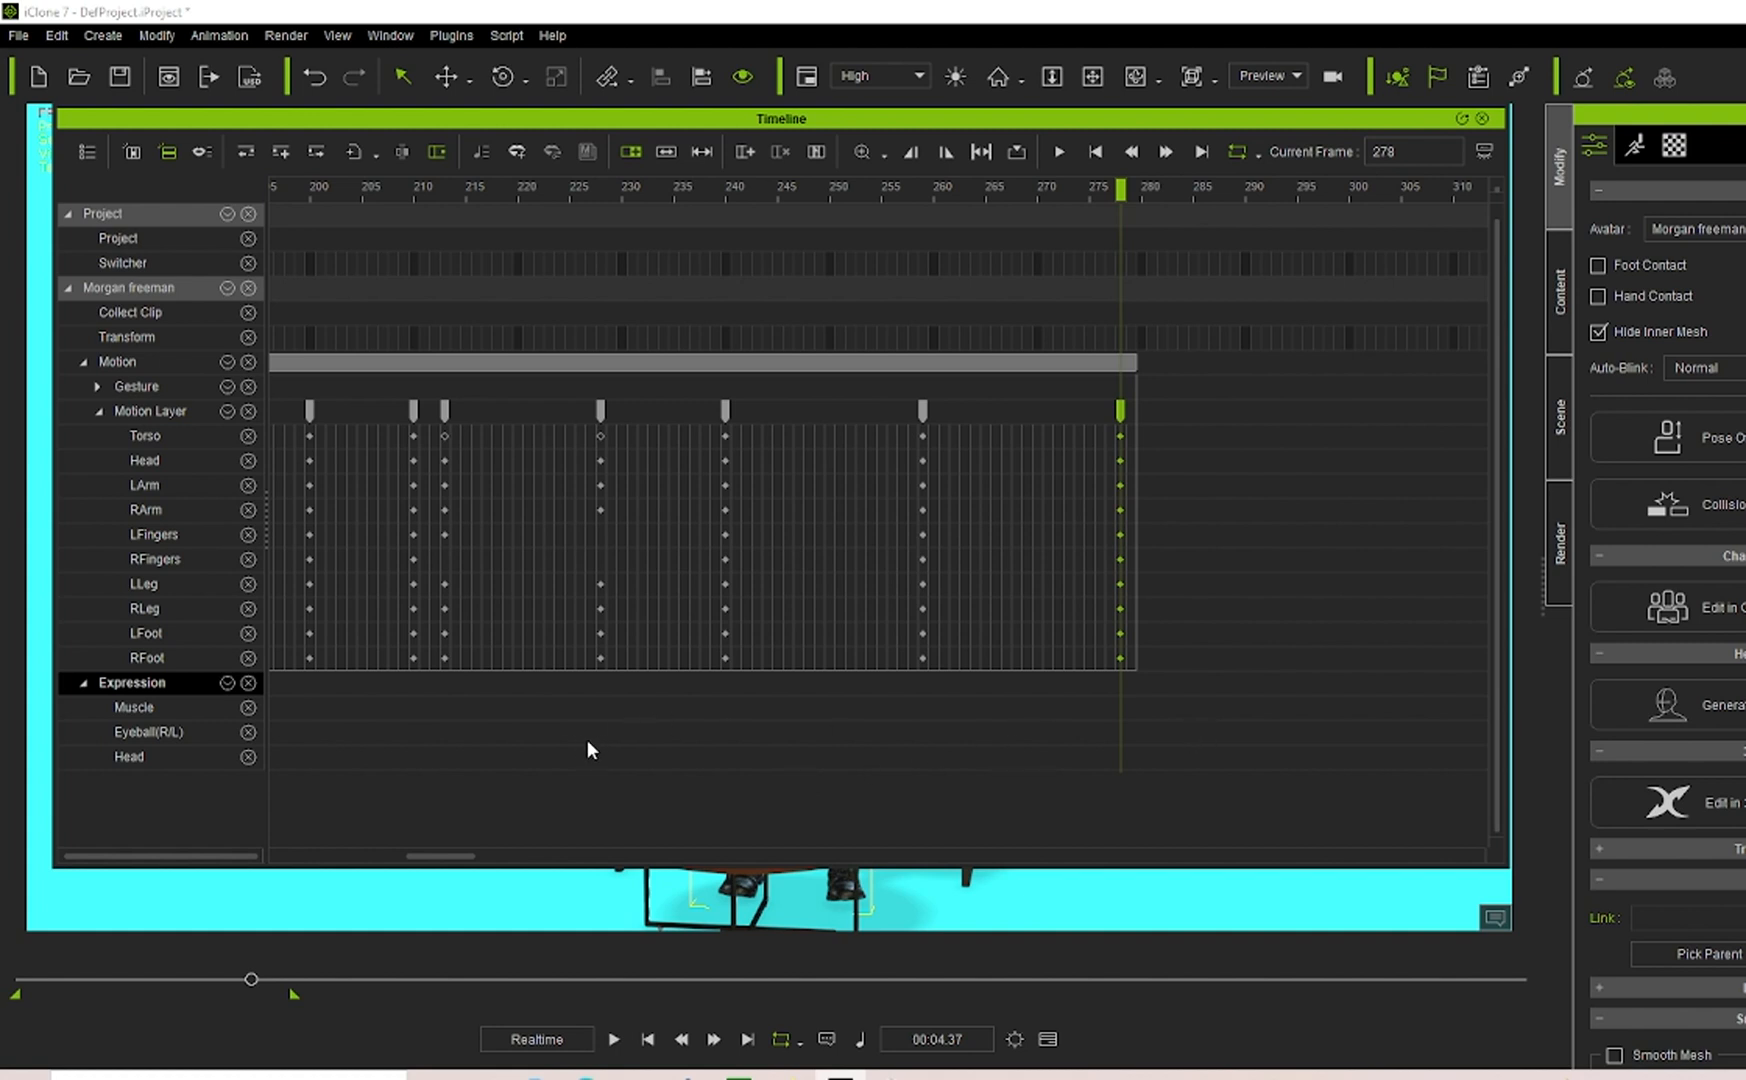
# Add keys at frames 259 and 289 on the Muscle sub-track of the man's expression.
pyautogui.doubleClick(922, 708)
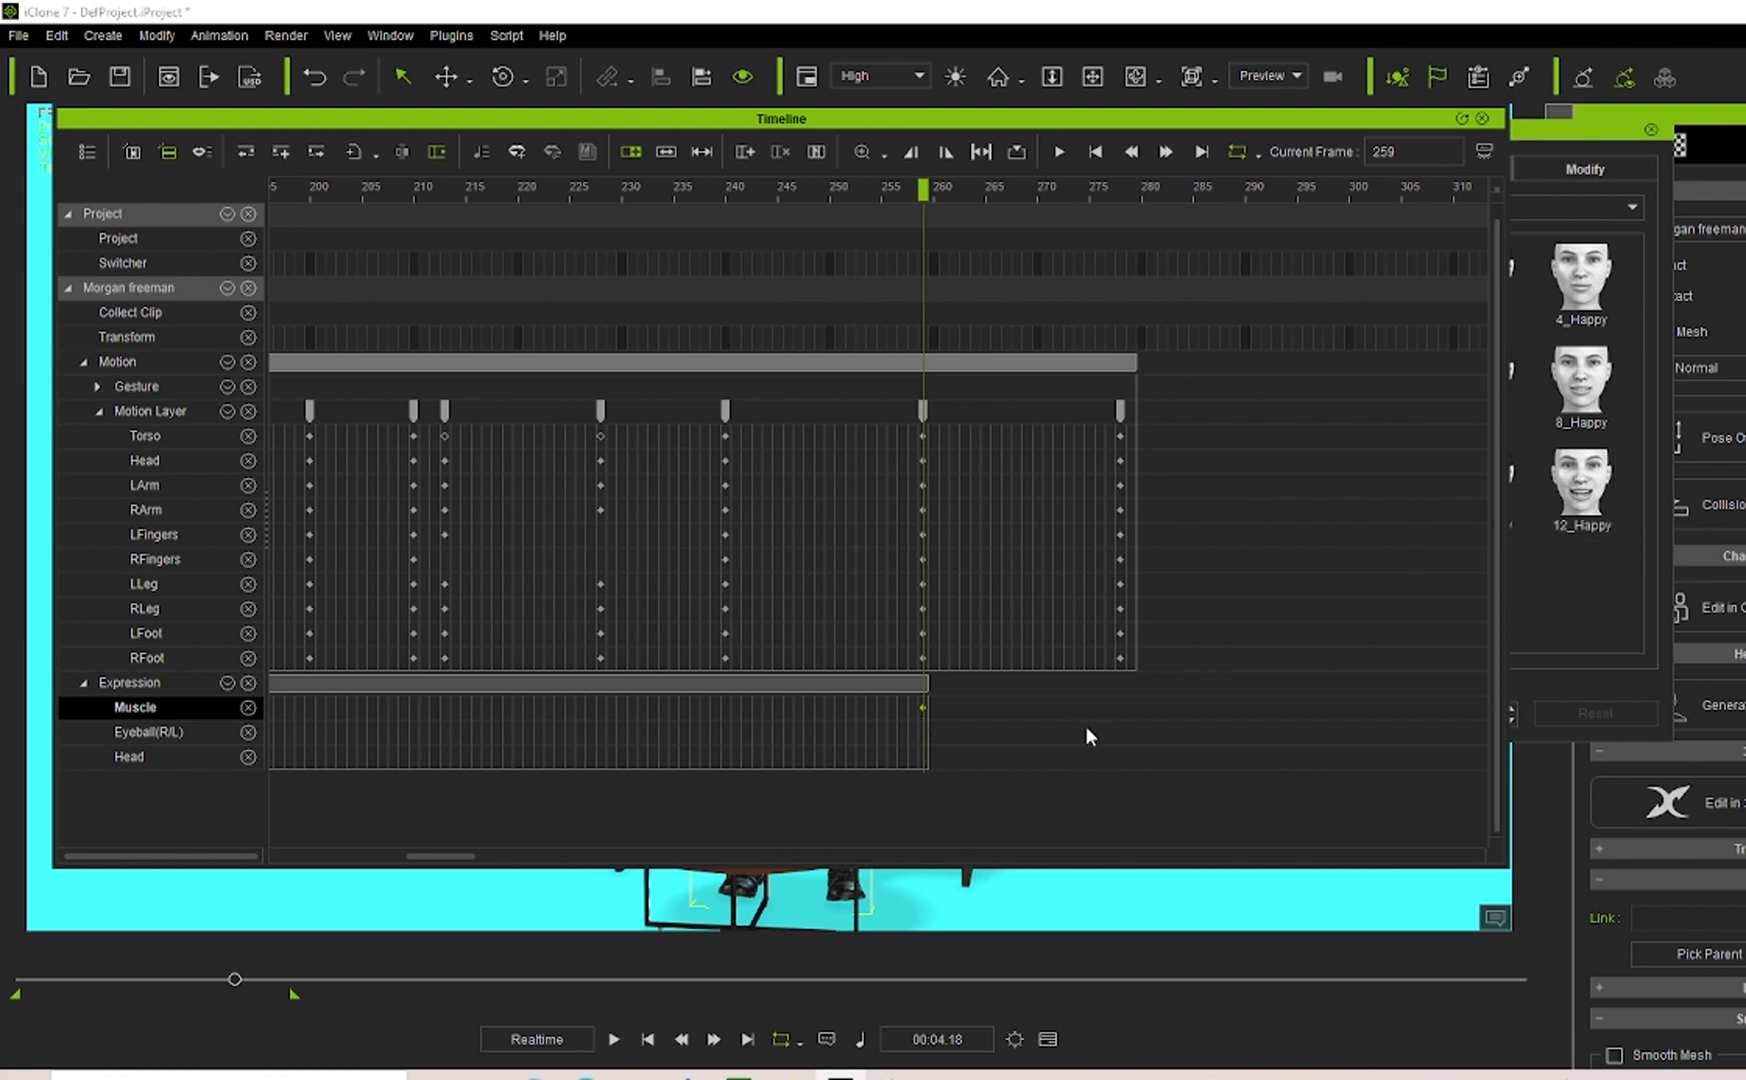
pyautogui.moveTo(1373, 120); pyautogui.dragTo(1367, 247)
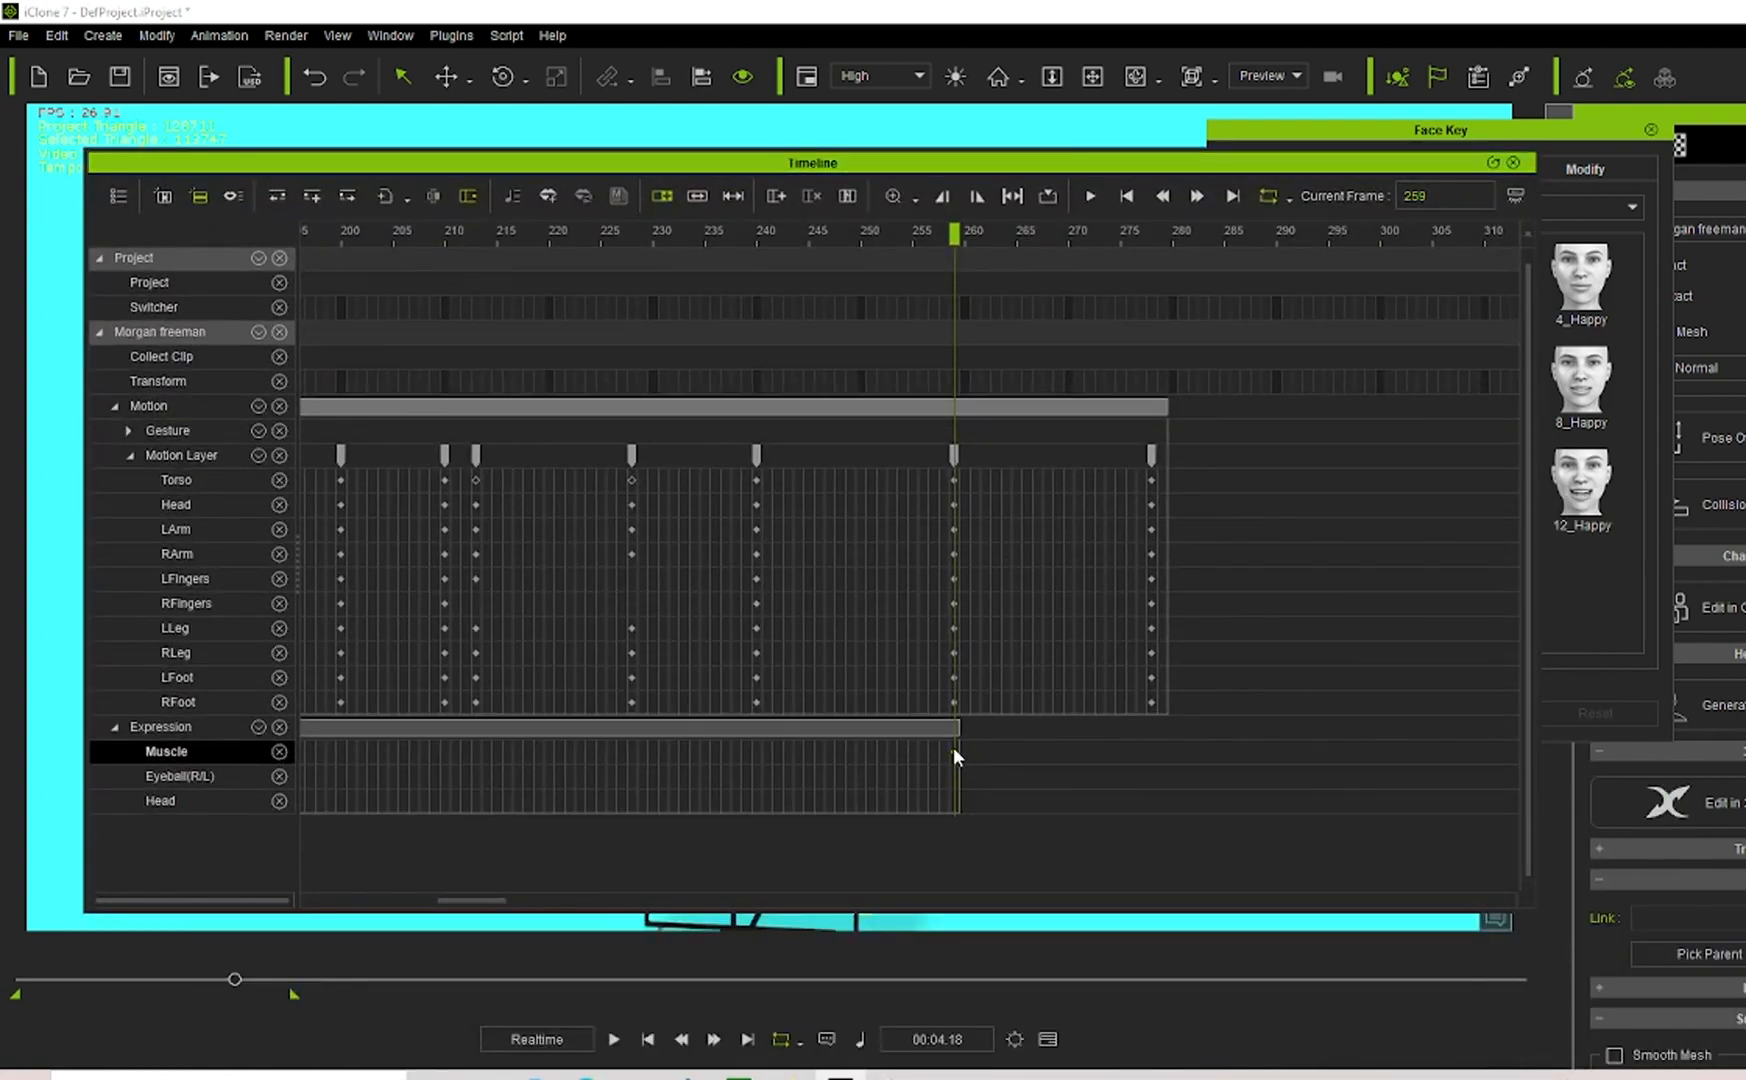
pyautogui.click(1273, 750)
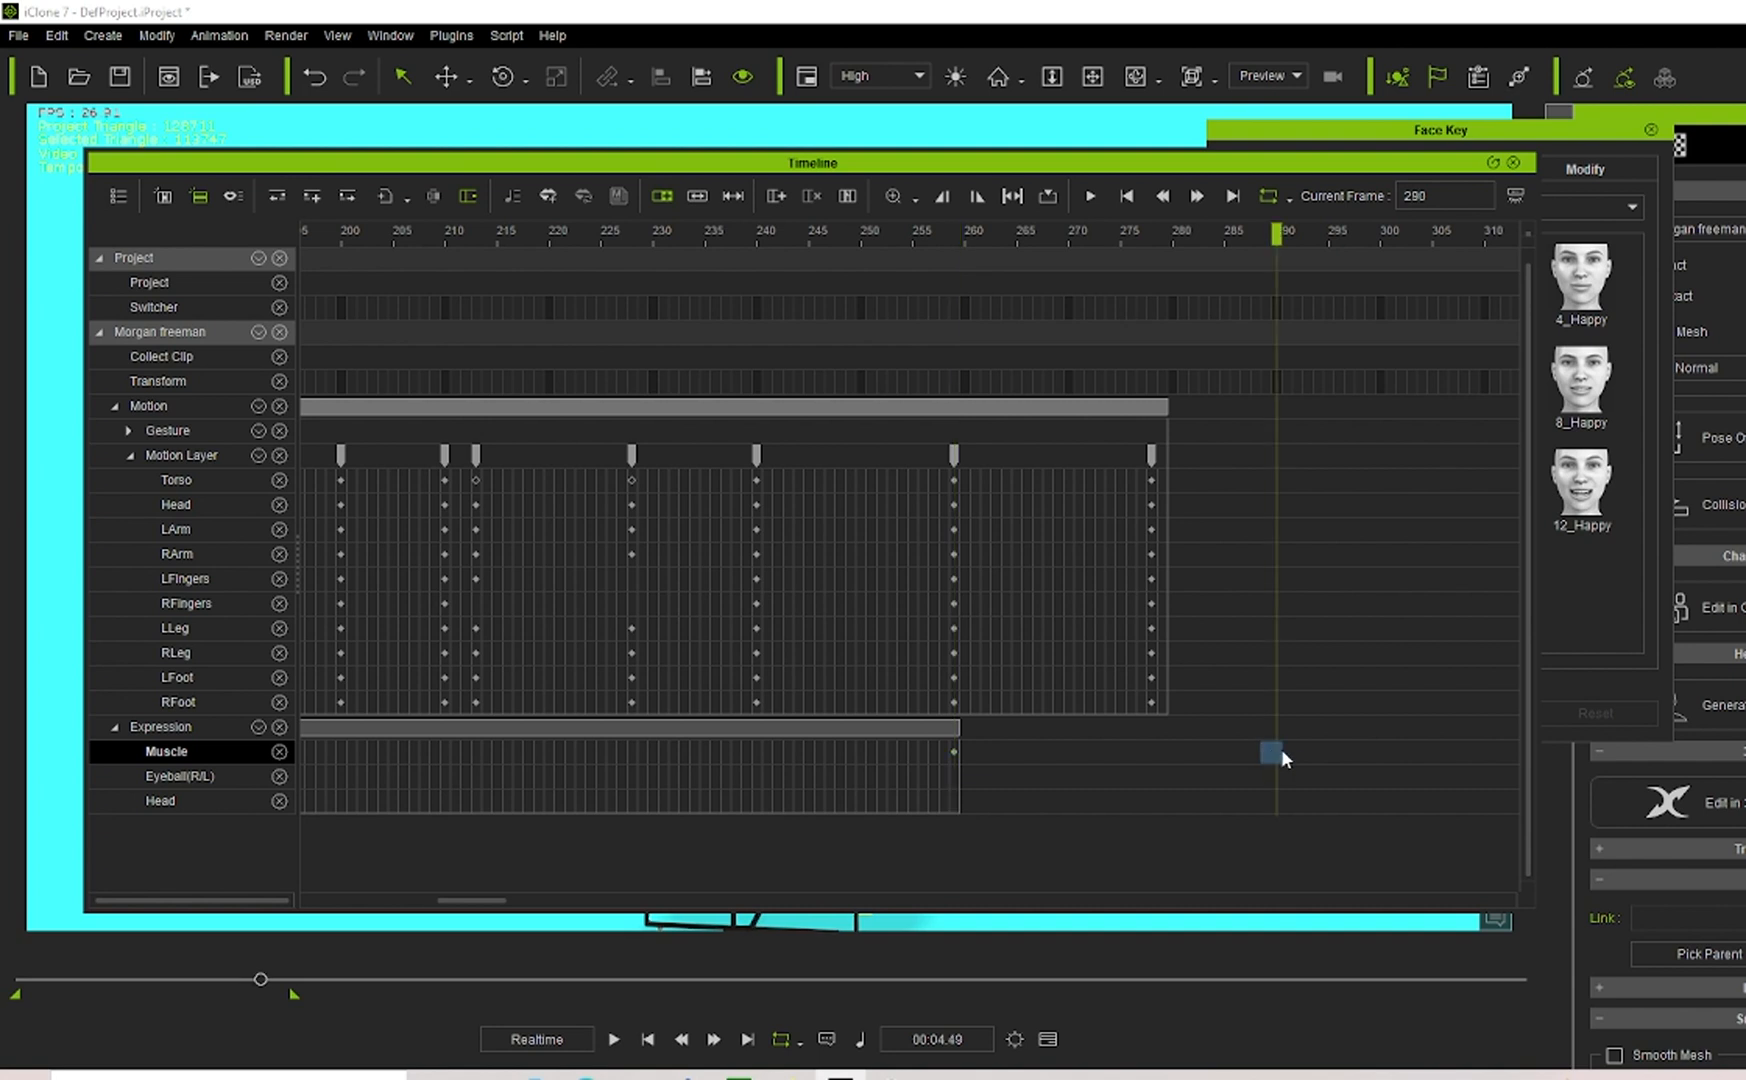
pyautogui.doubleClick(1269, 752)
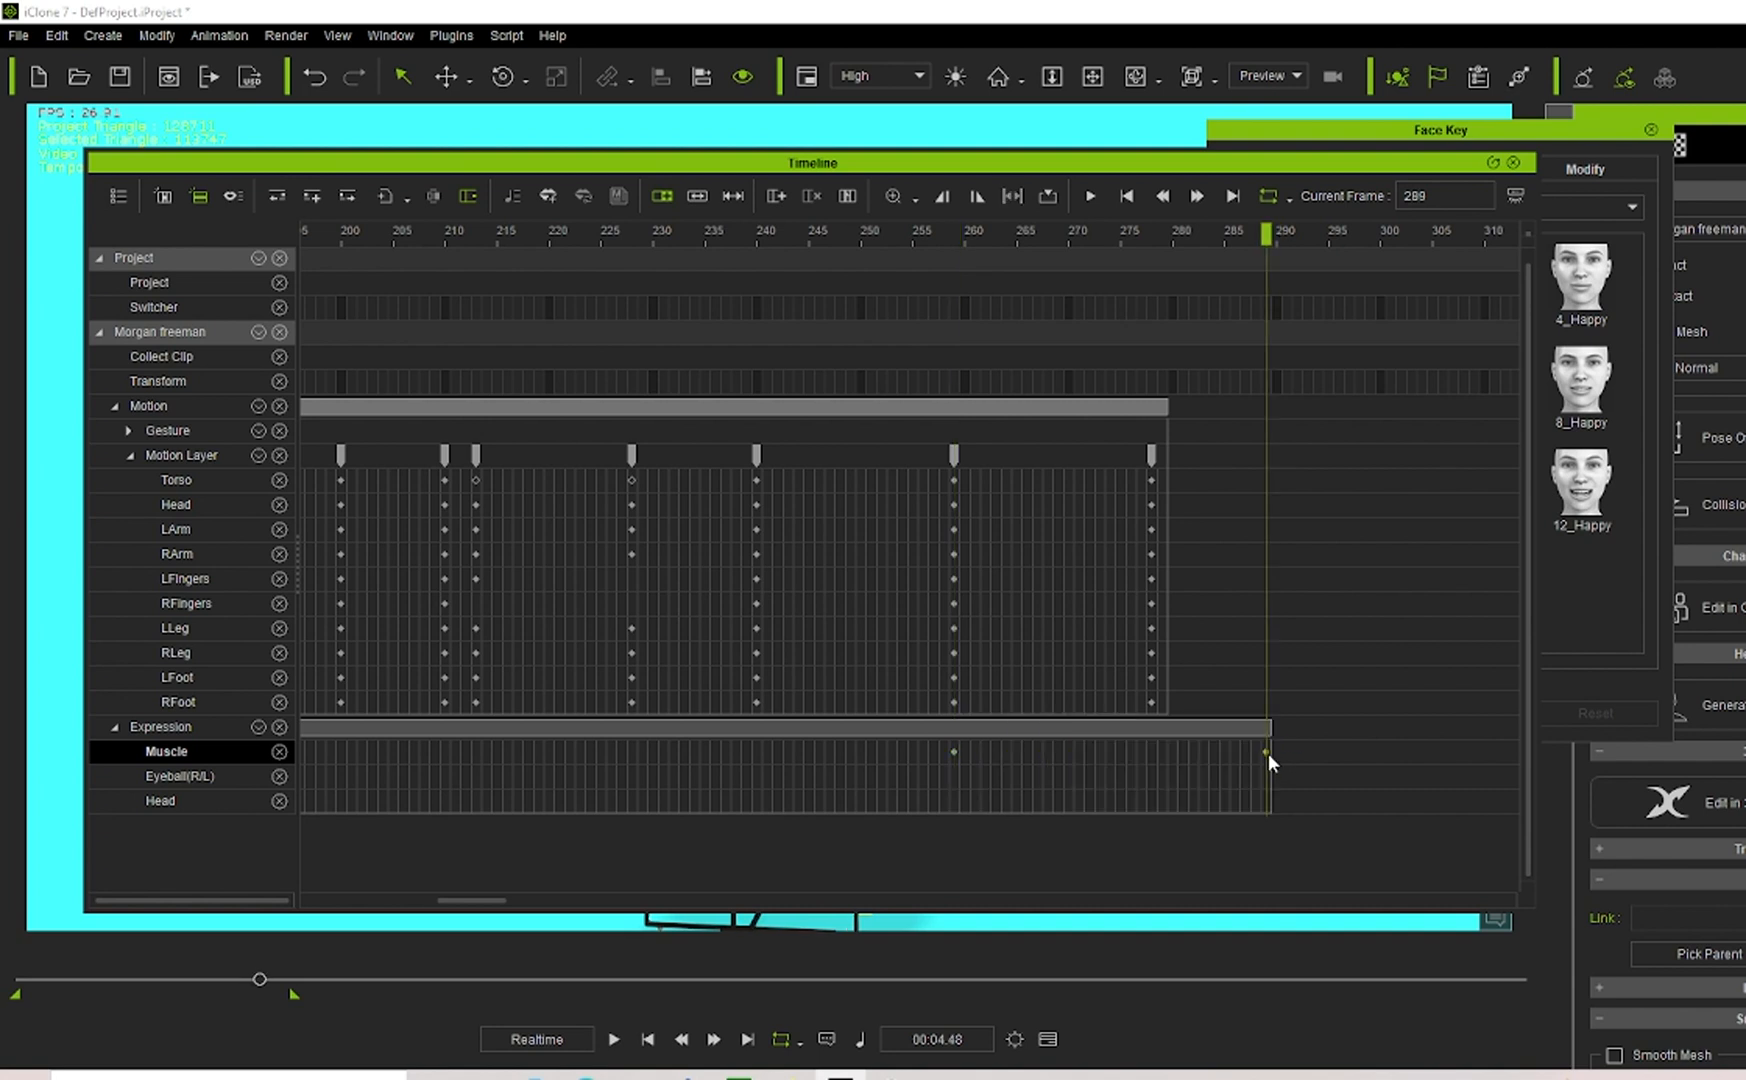
# Apply the 12_Happy expression to the man's face at frame 289 and close the Face Key editor.
pyautogui.click(1594, 498)
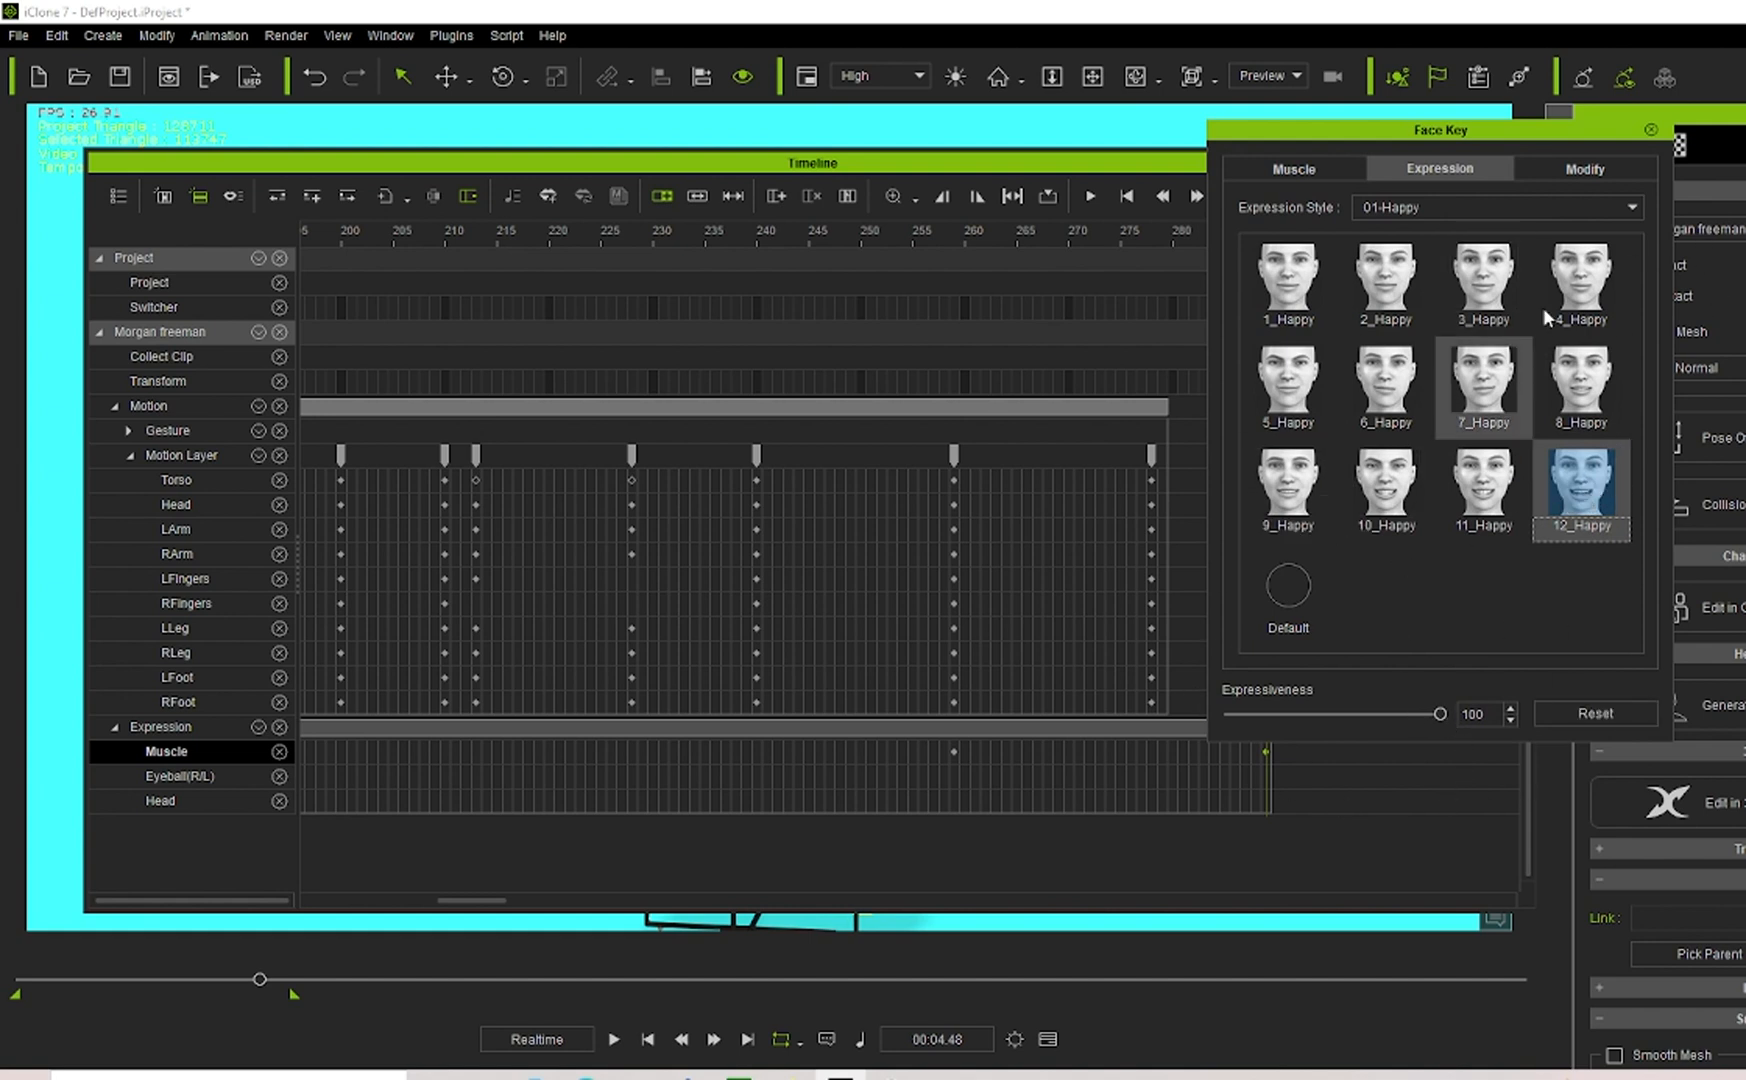
pyautogui.click(1653, 131)
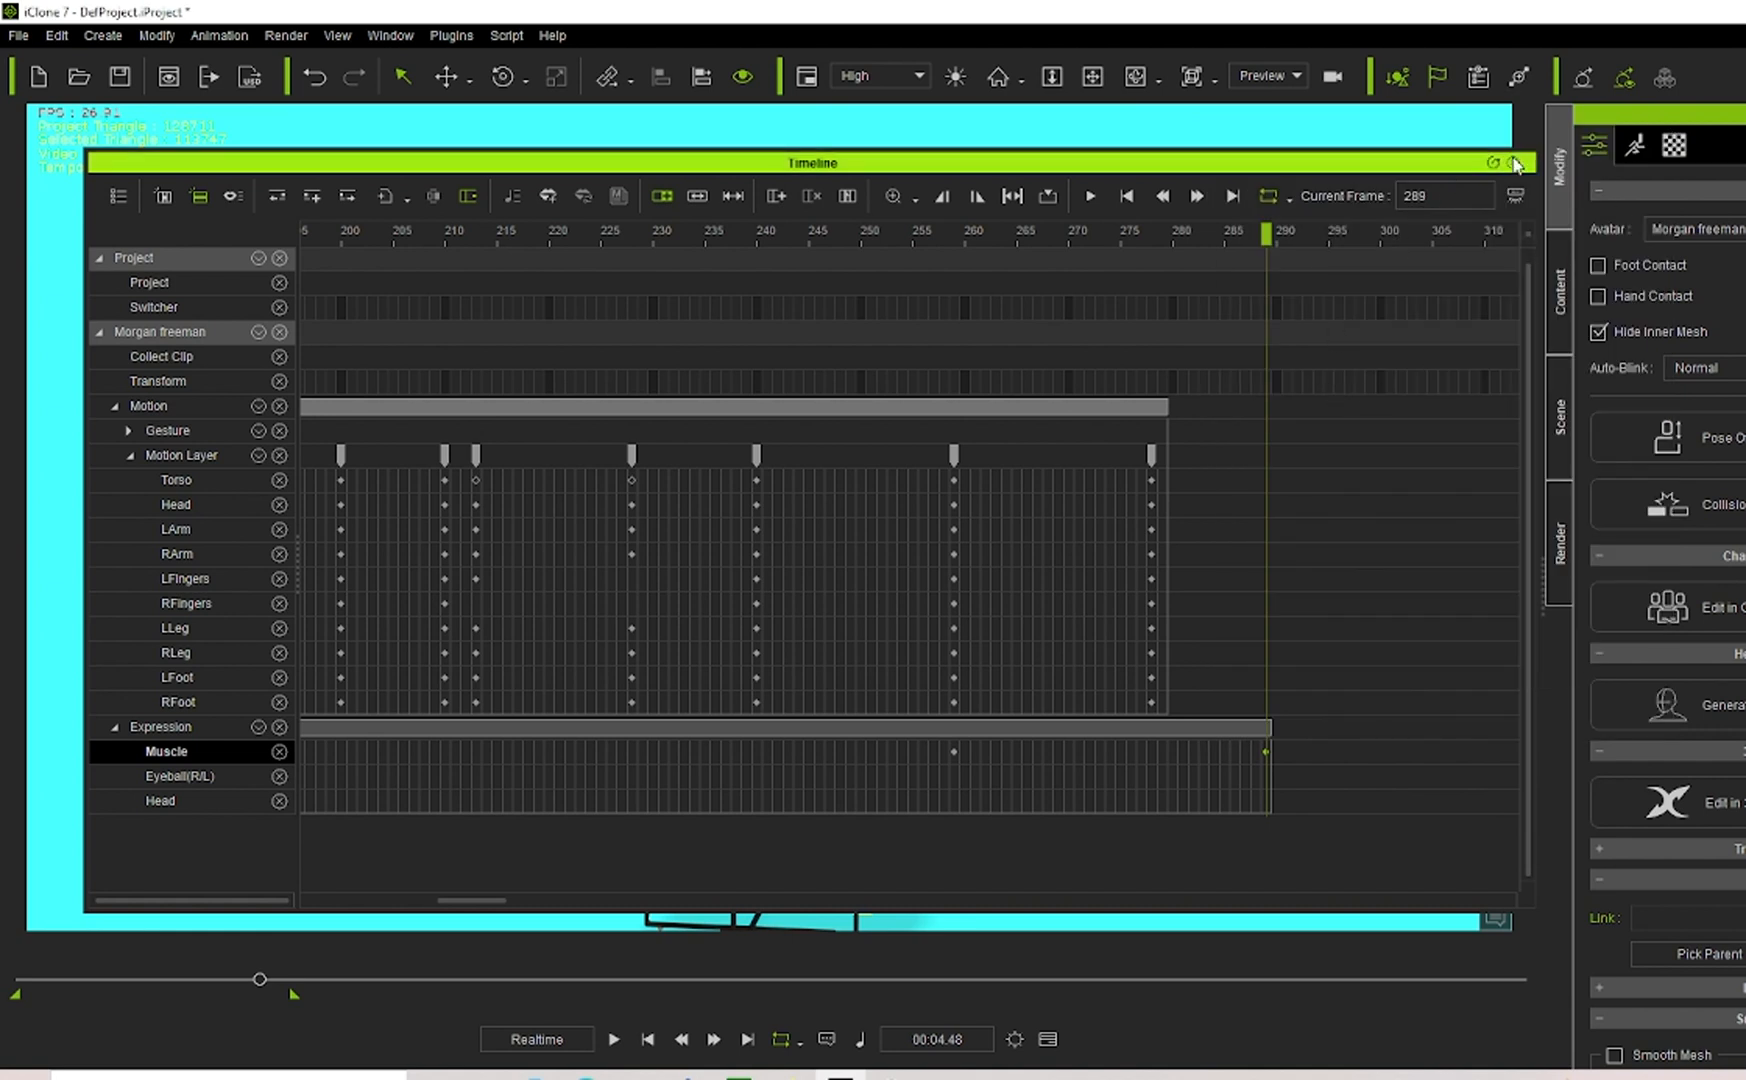
# Close the timeline and play the animation from the start to review the drinking motion and facial expression.
pyautogui.click(1512, 164)
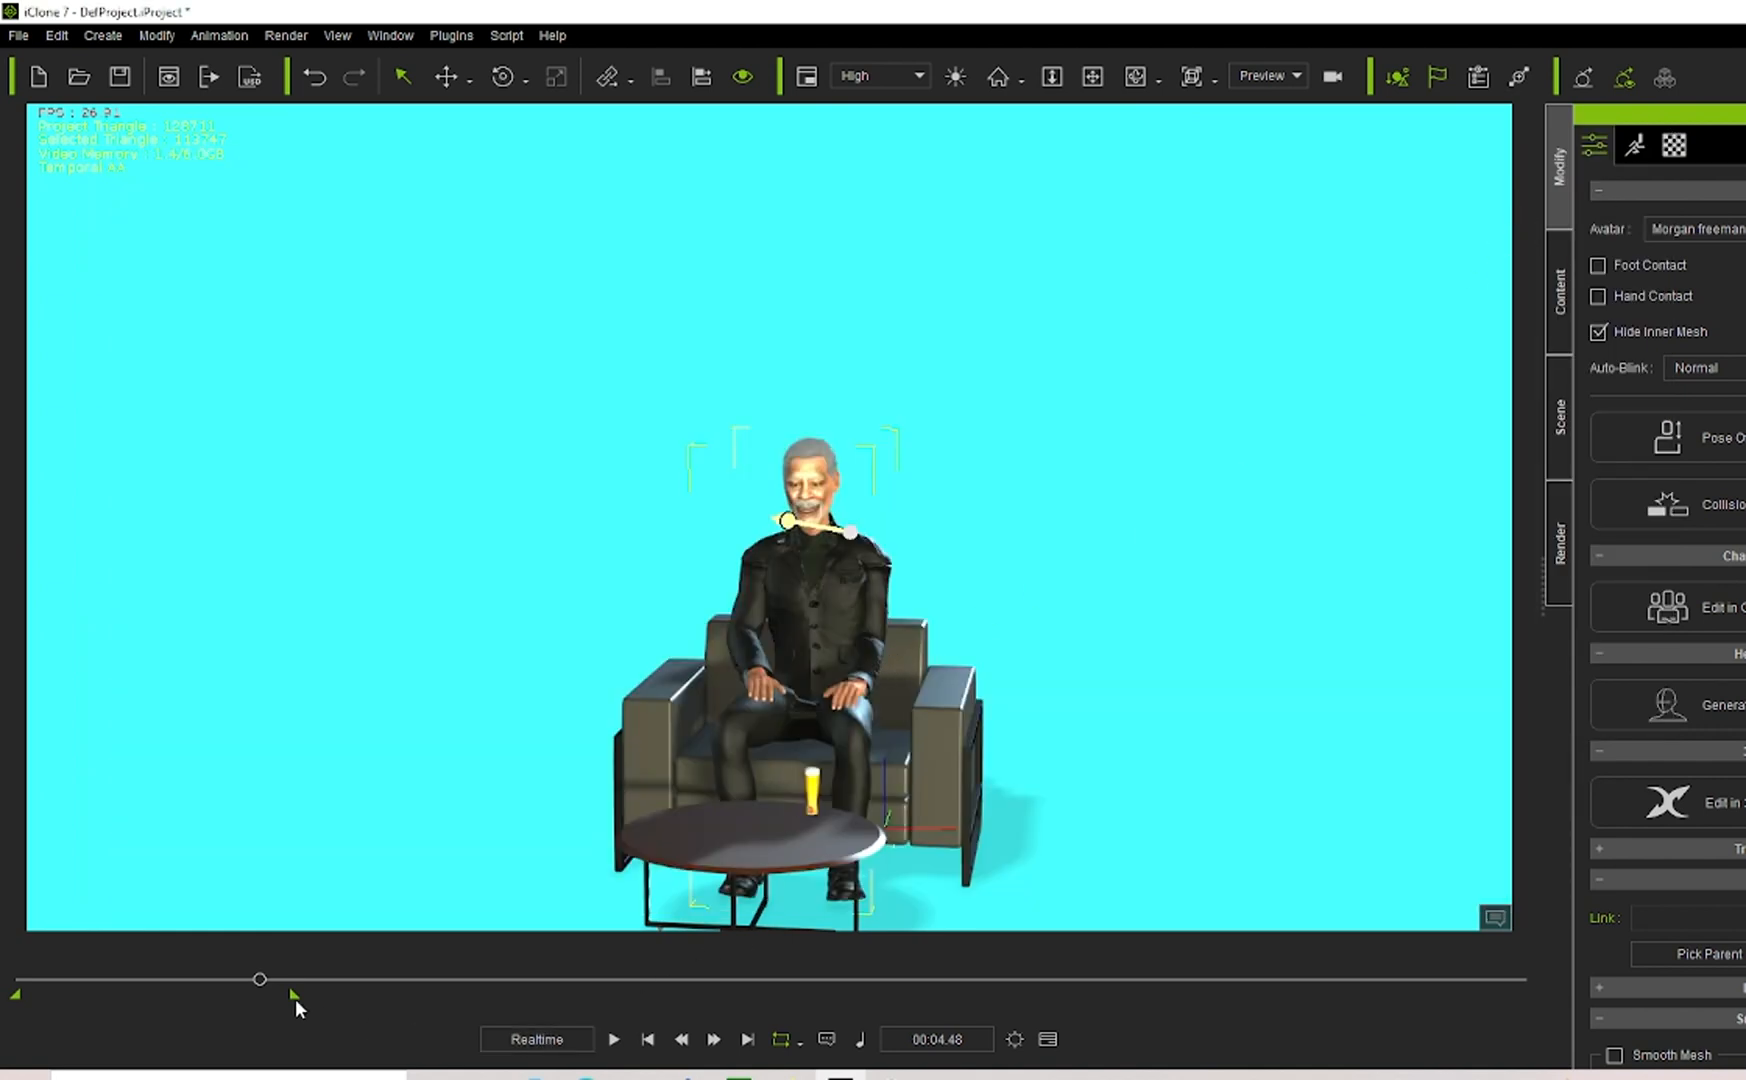
pyautogui.moveTo(262, 983); pyautogui.dragTo(18, 985)
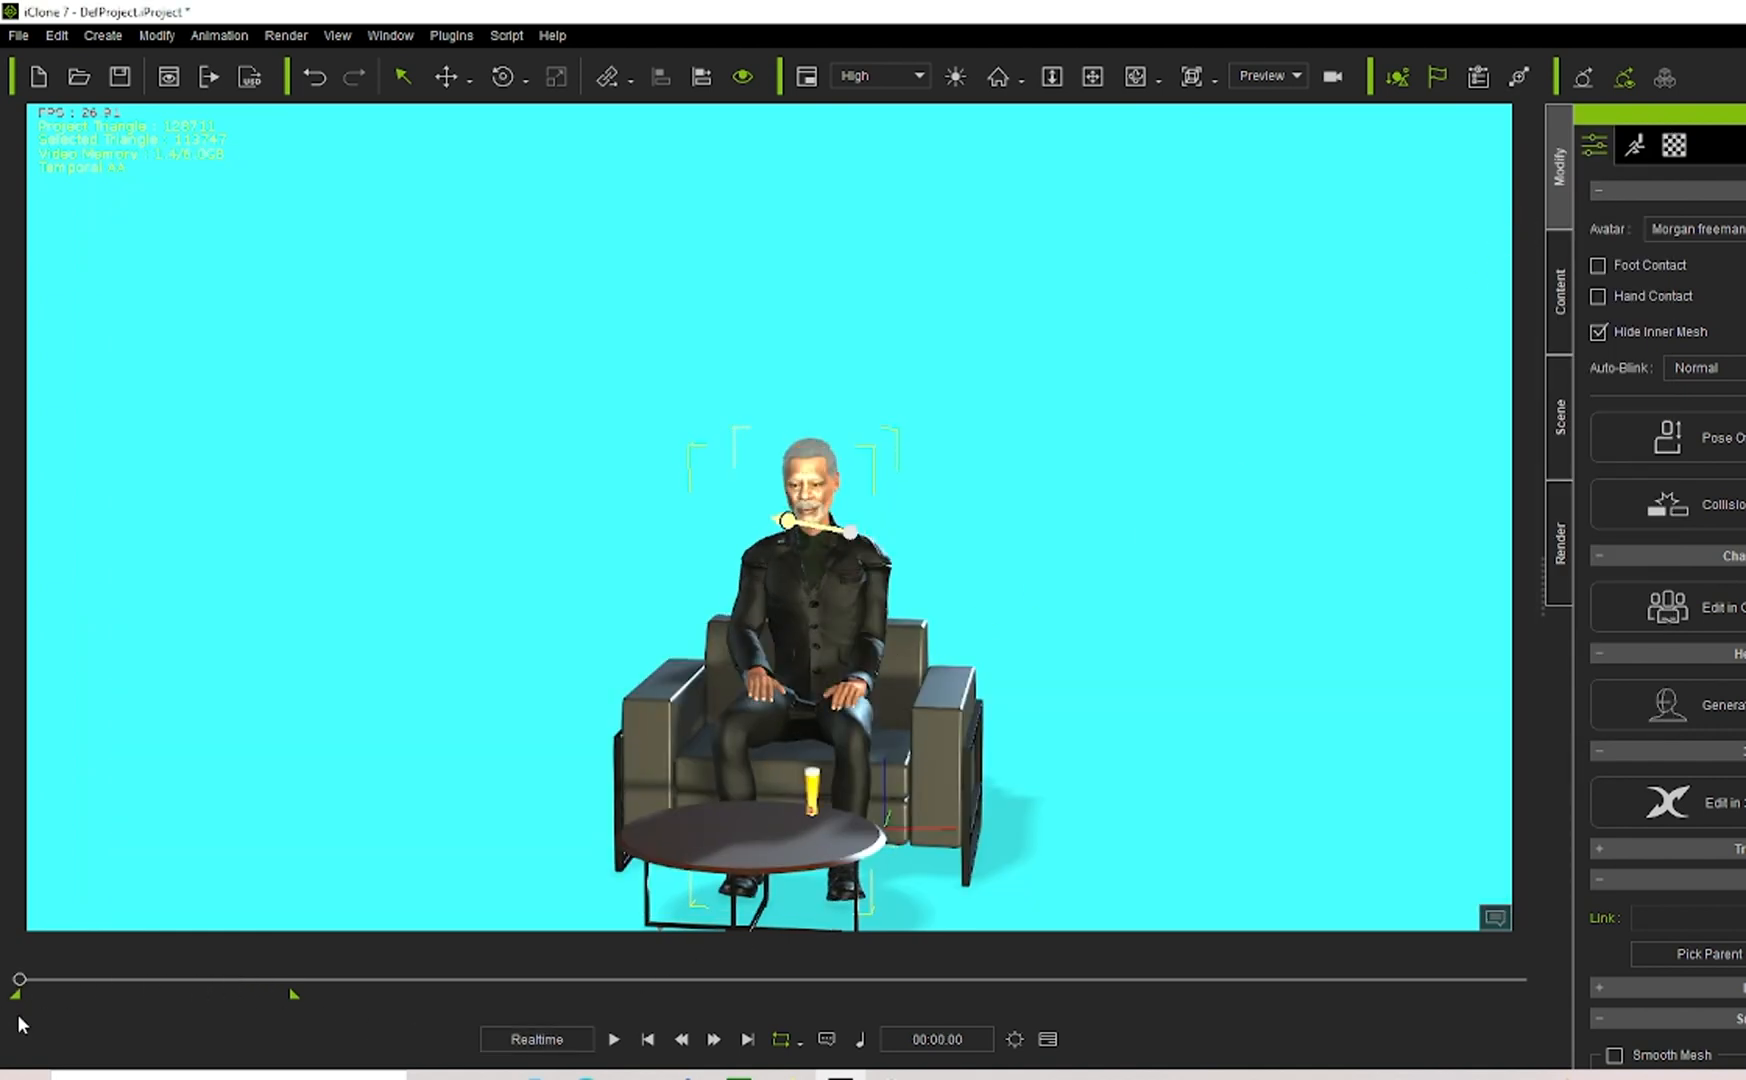
pyautogui.click(613, 1040)
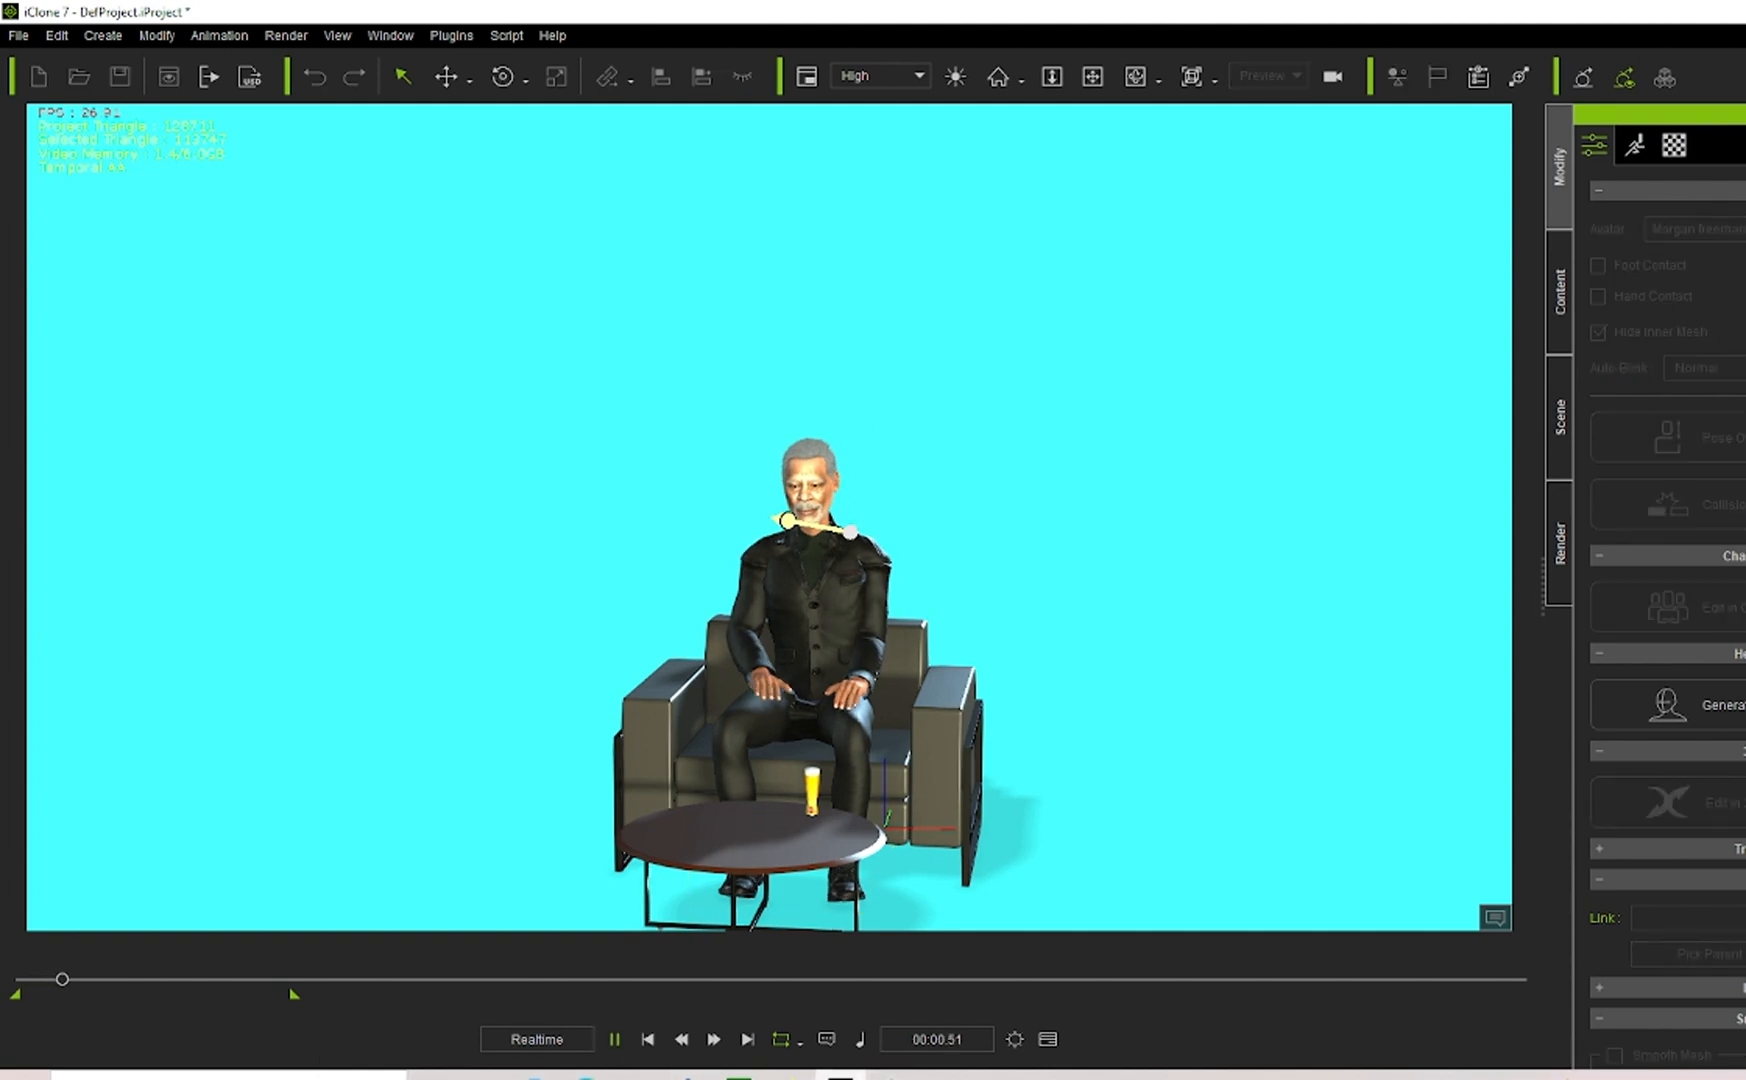
# Stop the playback and return to the last Muscle key of the man's Expression track, at frame 289, in the timeline.
pyautogui.moveTo(840, 1075)
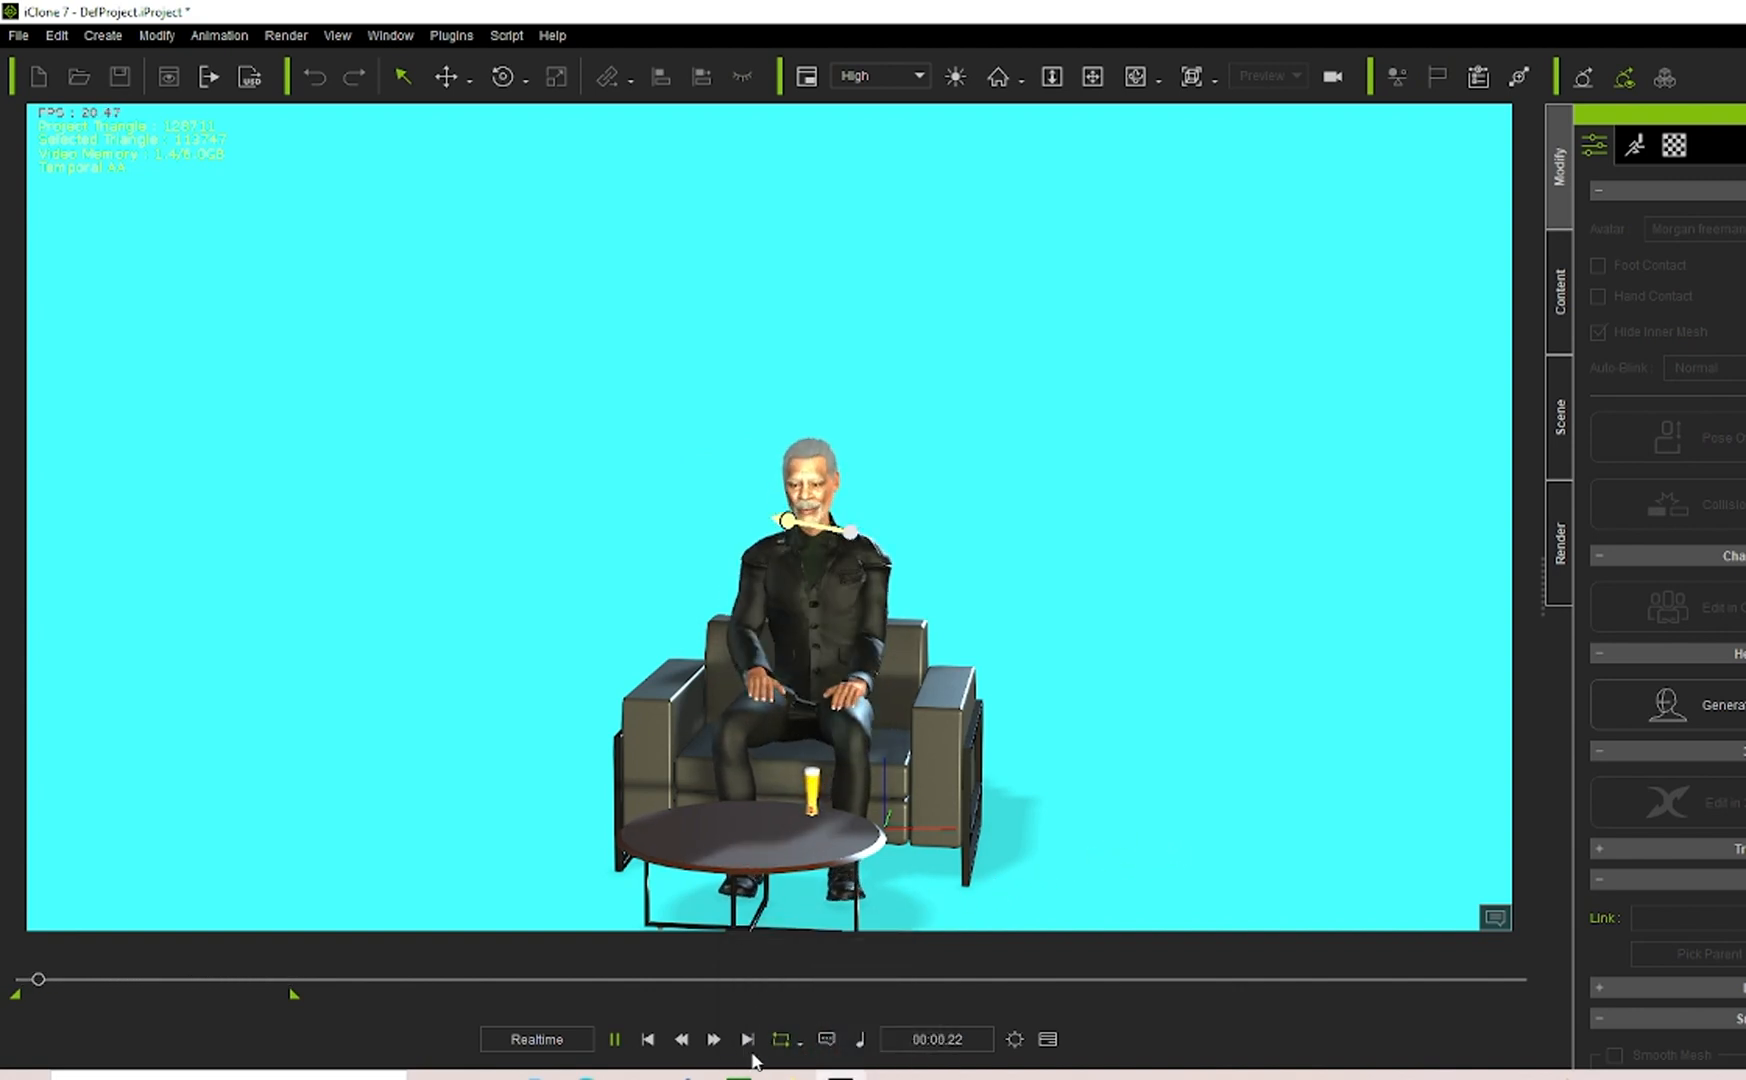
pyautogui.click(614, 1040)
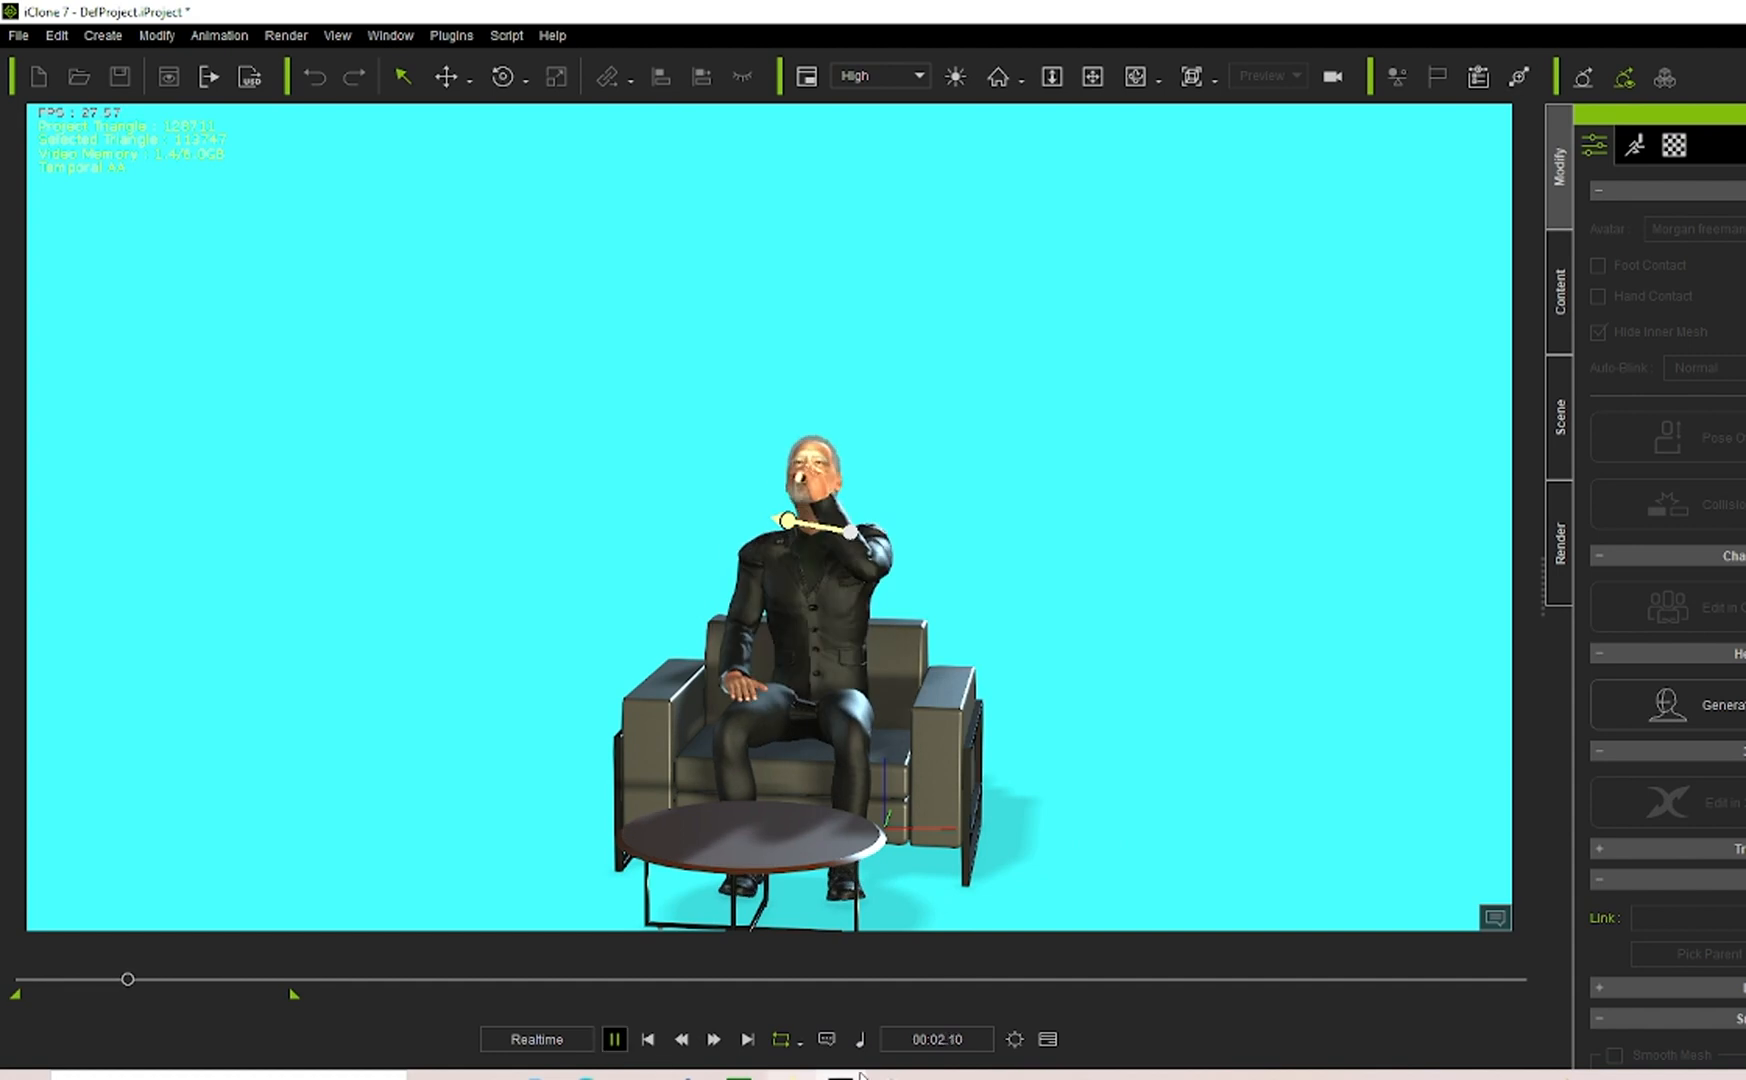
pyautogui.click(1047, 1039)
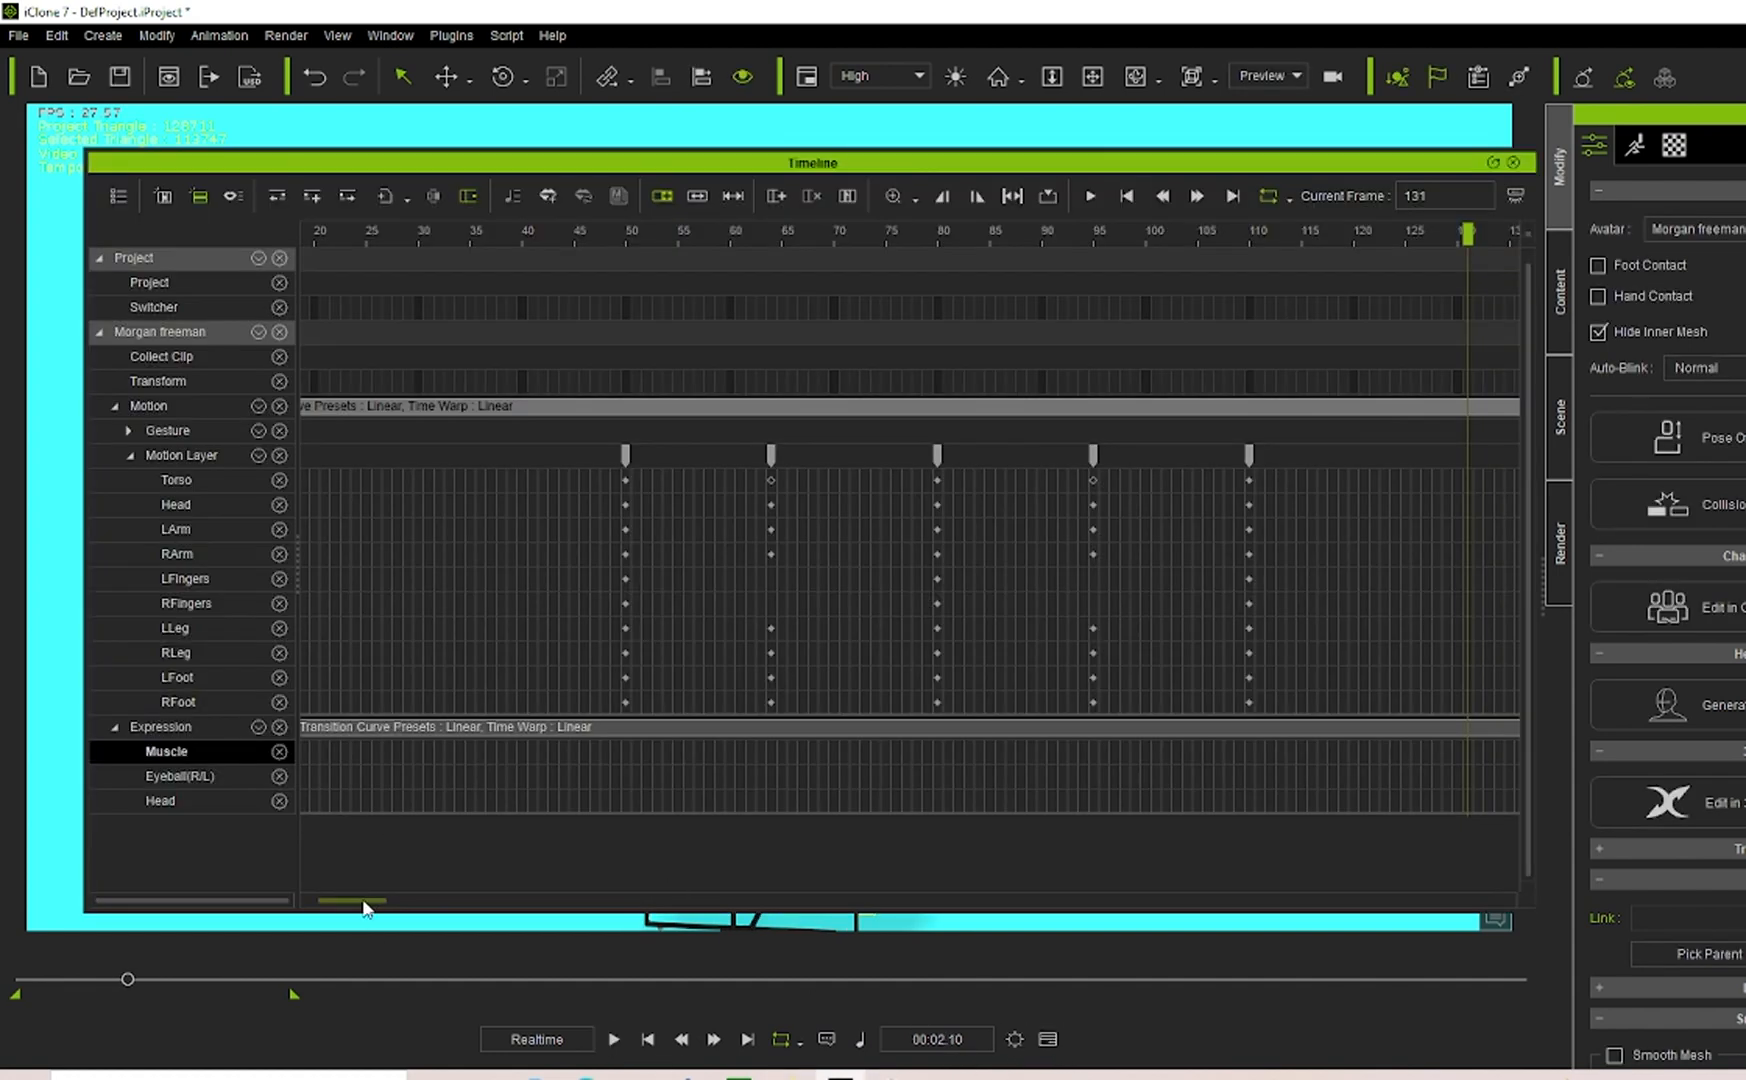
pyautogui.moveTo(365, 902); pyautogui.dragTo(519, 912)
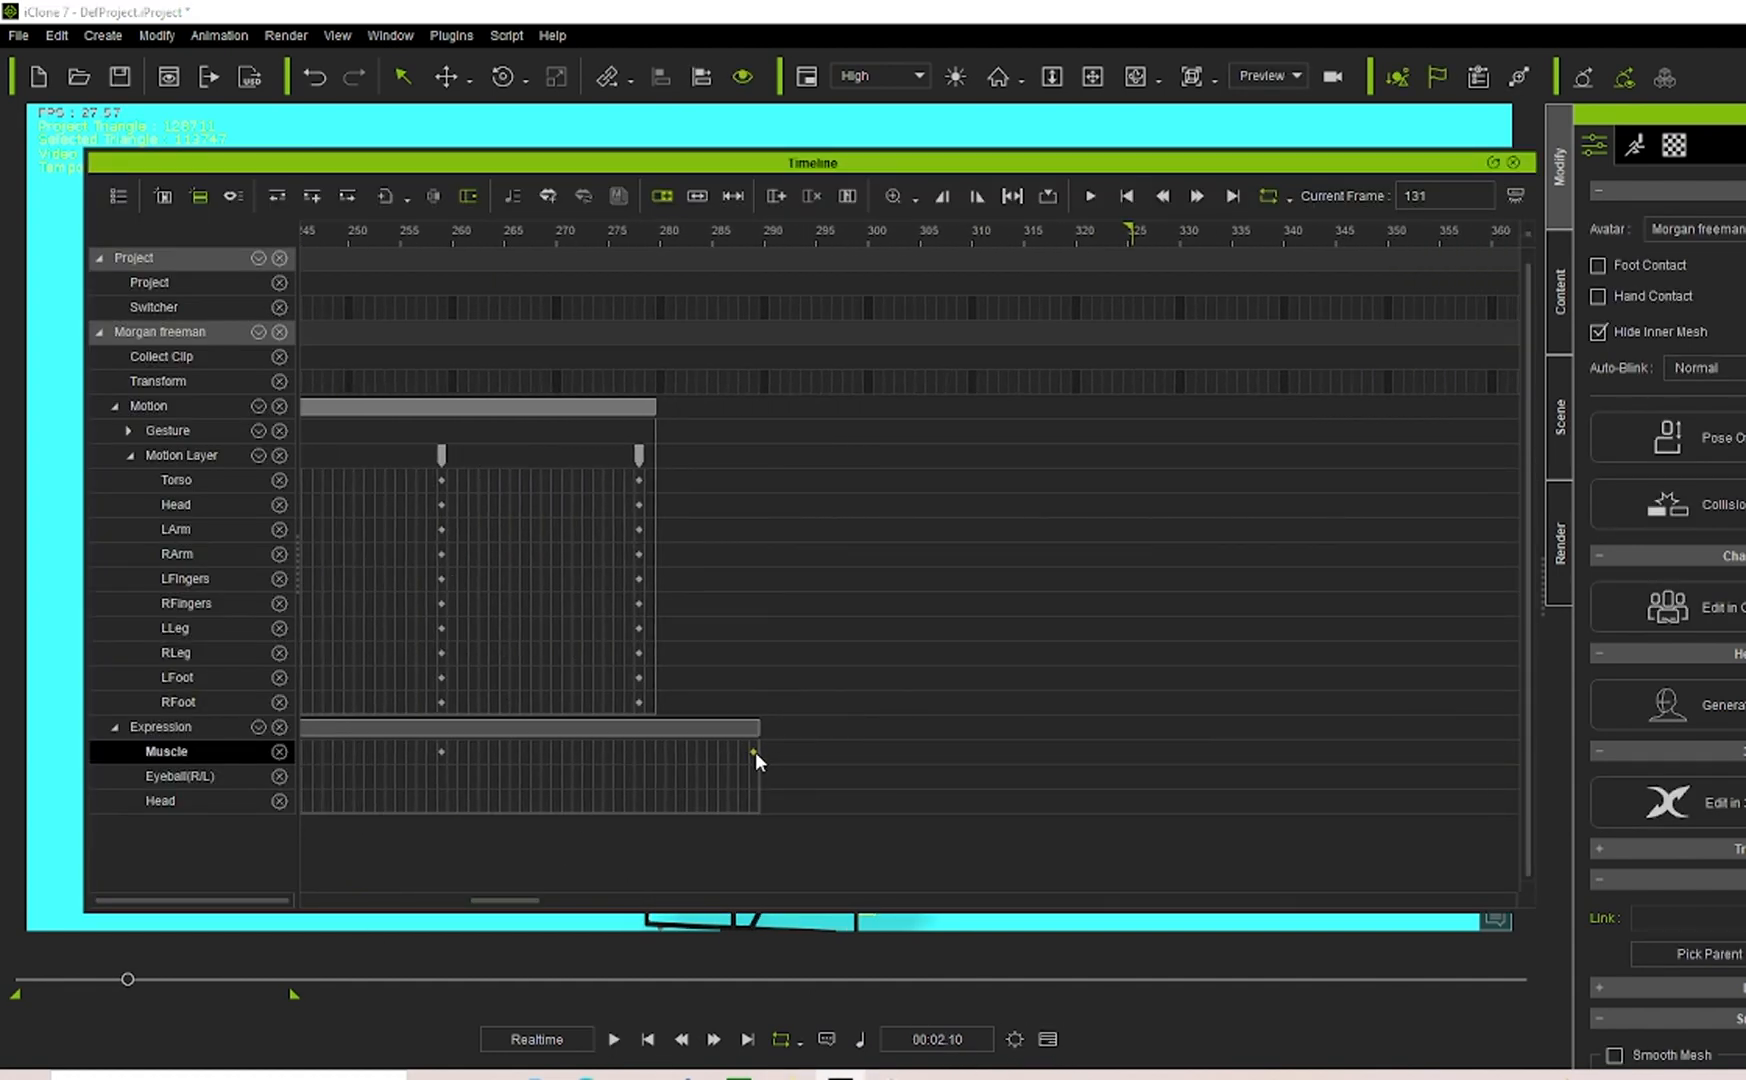
pyautogui.click(756, 752)
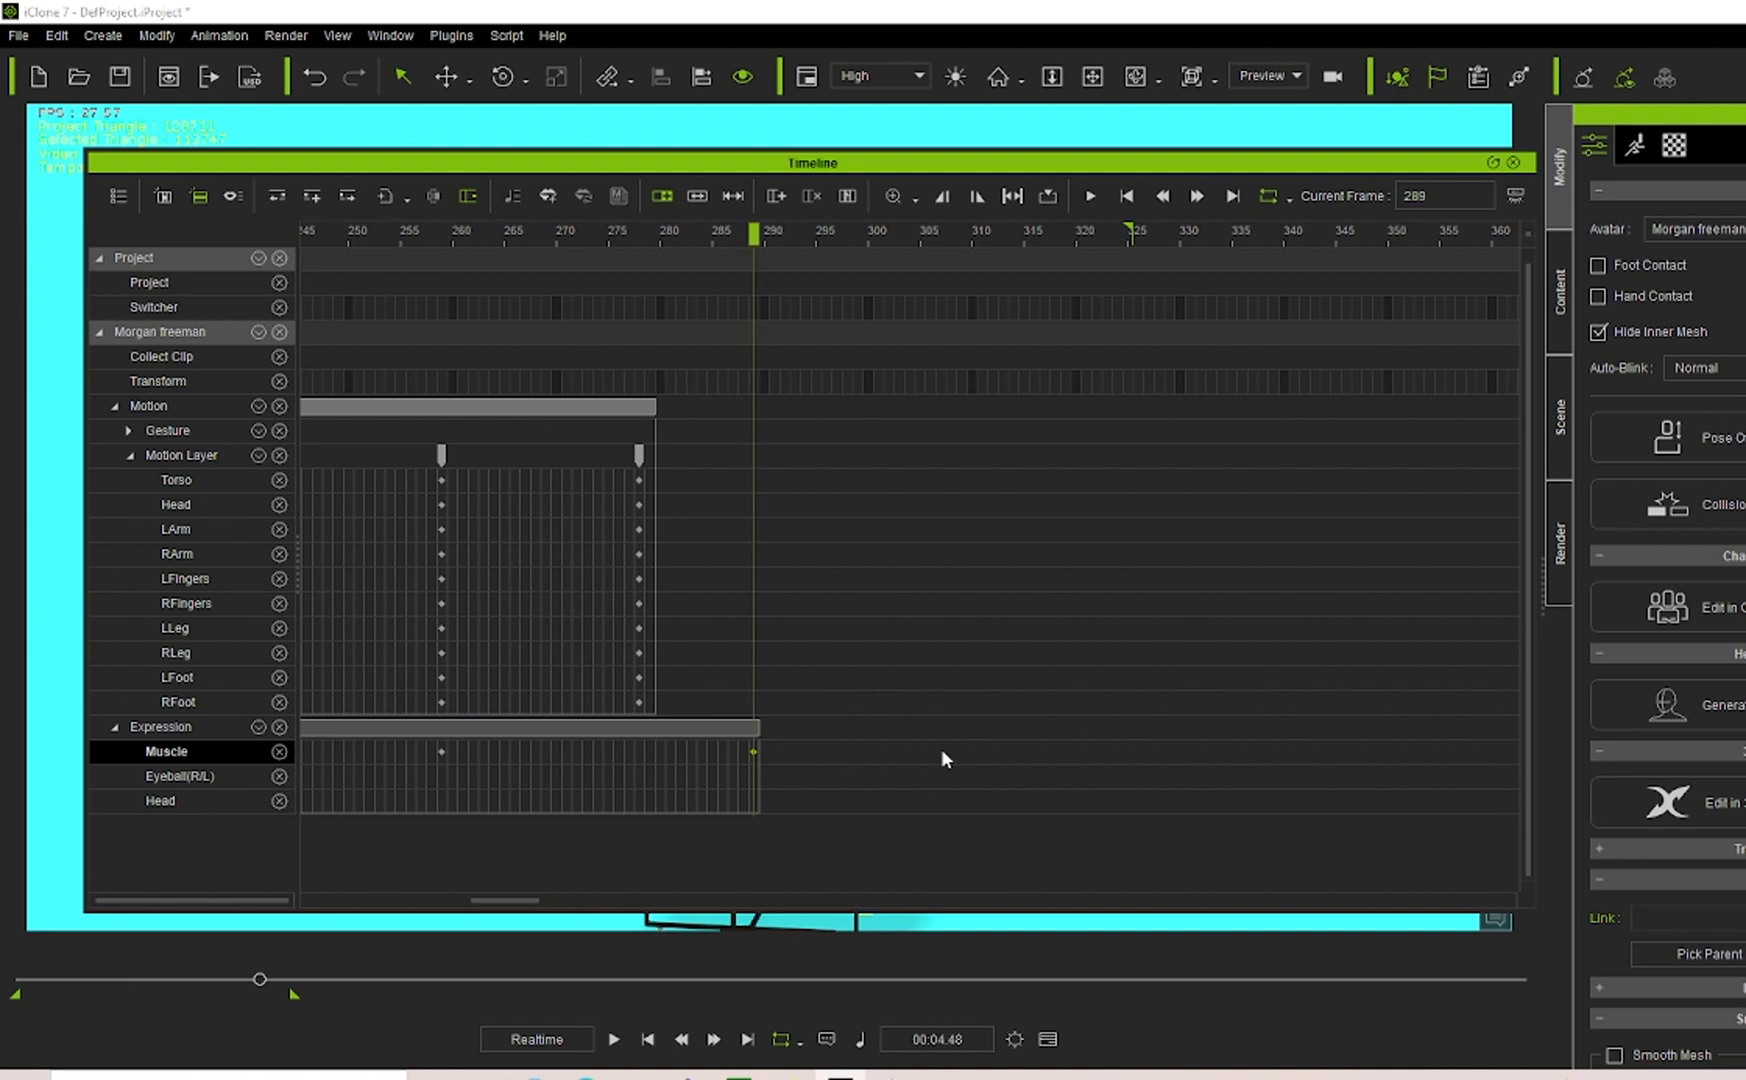
# Apply the 9_Happy expression to the man's face at frame 289 with Face Key and close the editor.
pyautogui.click(1640, 150)
pyautogui.click(1662, 383)
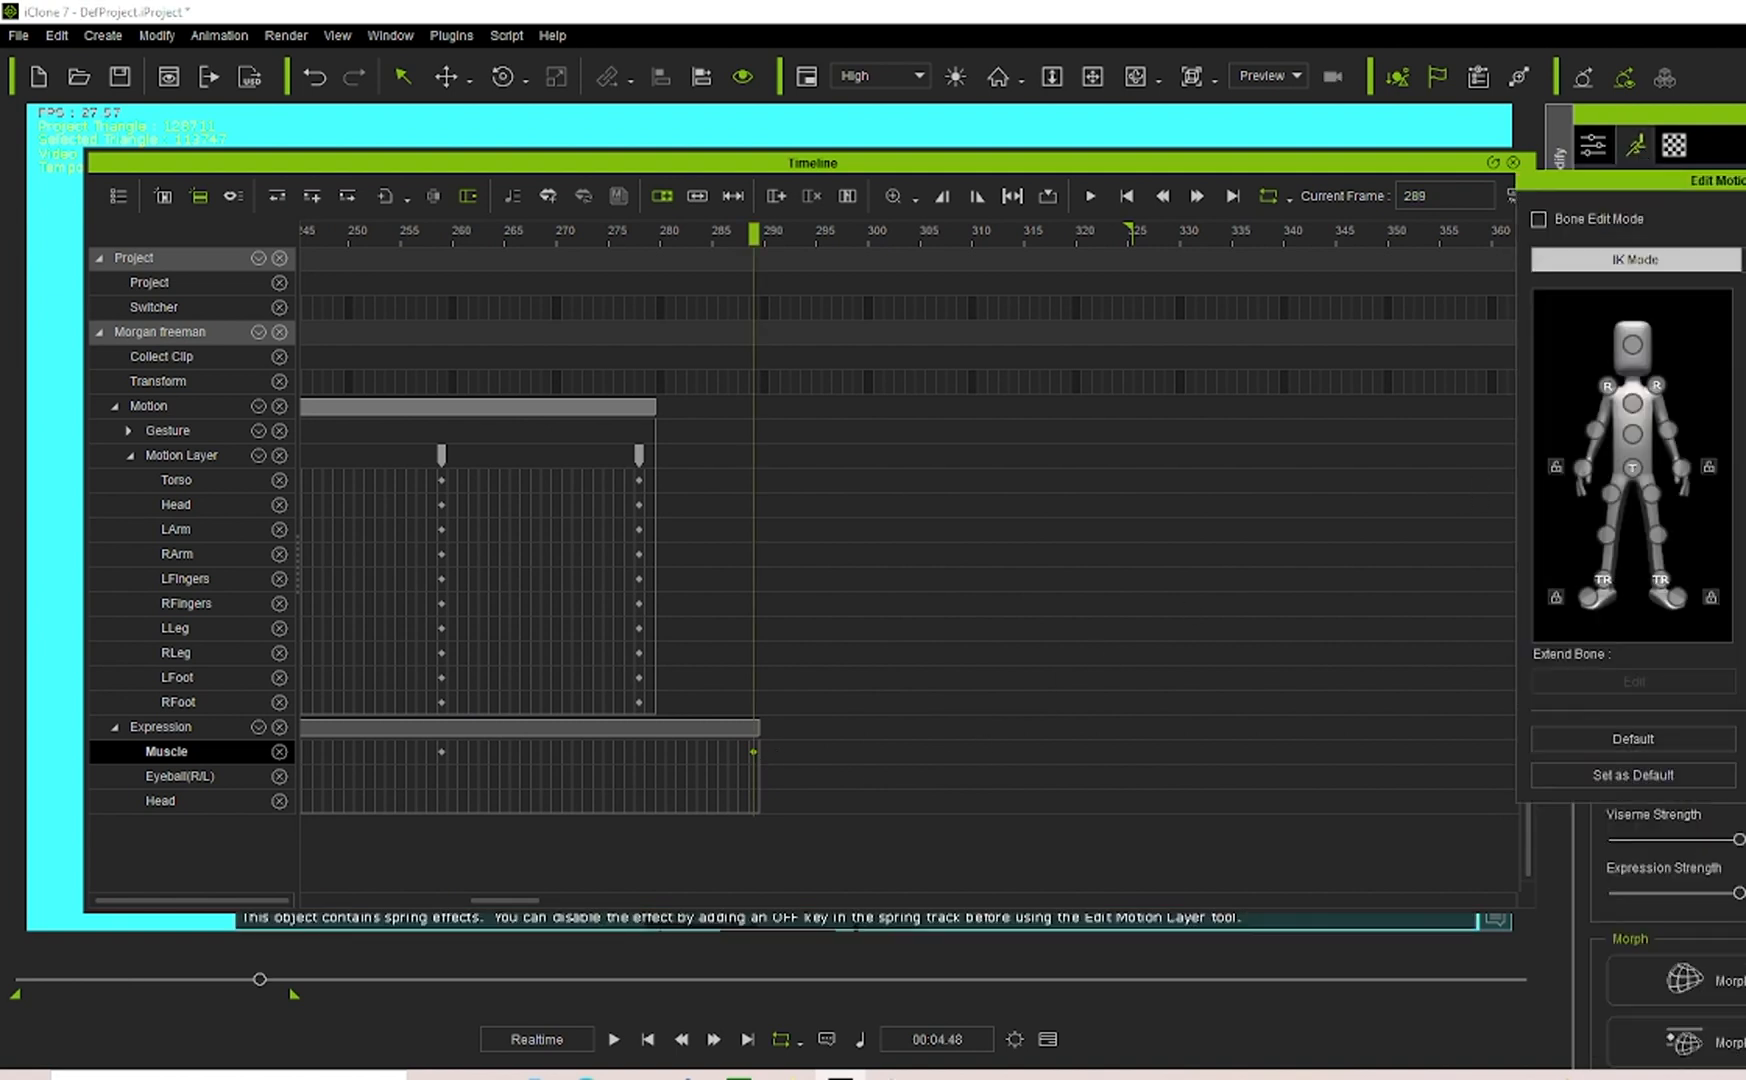
pyautogui.press('n')
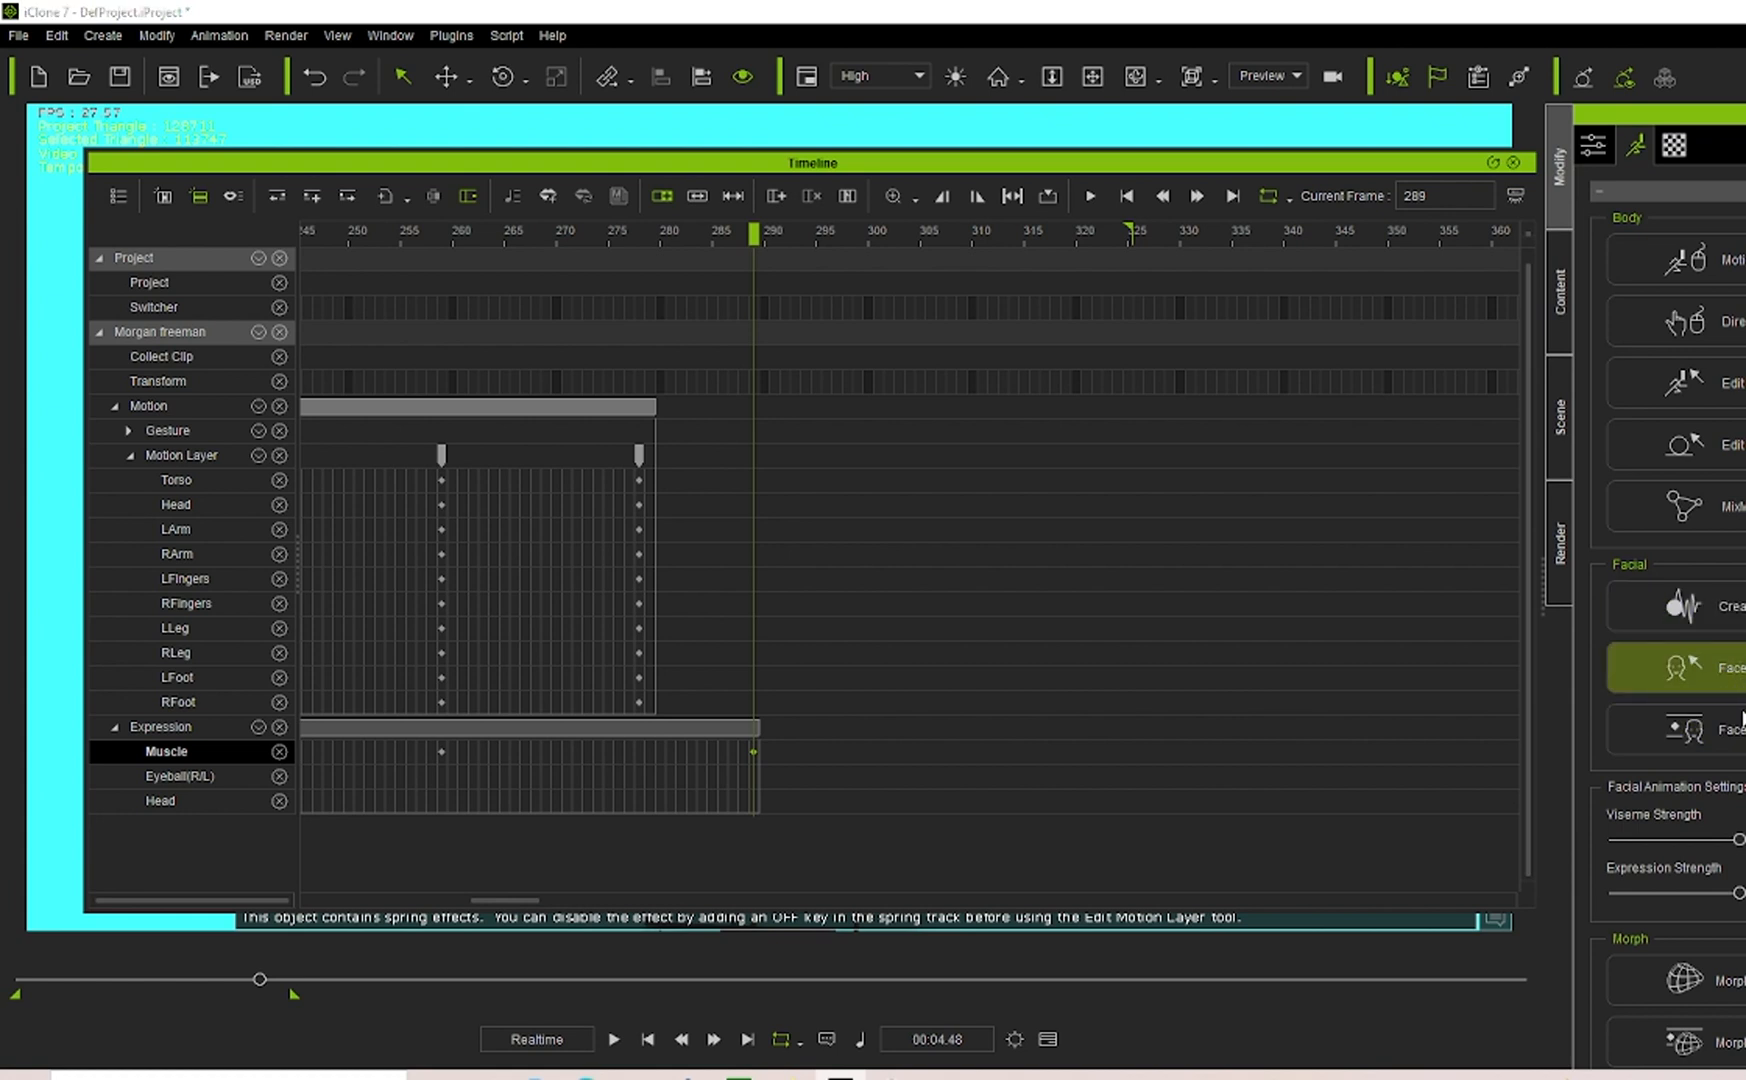
pyautogui.click(1735, 742)
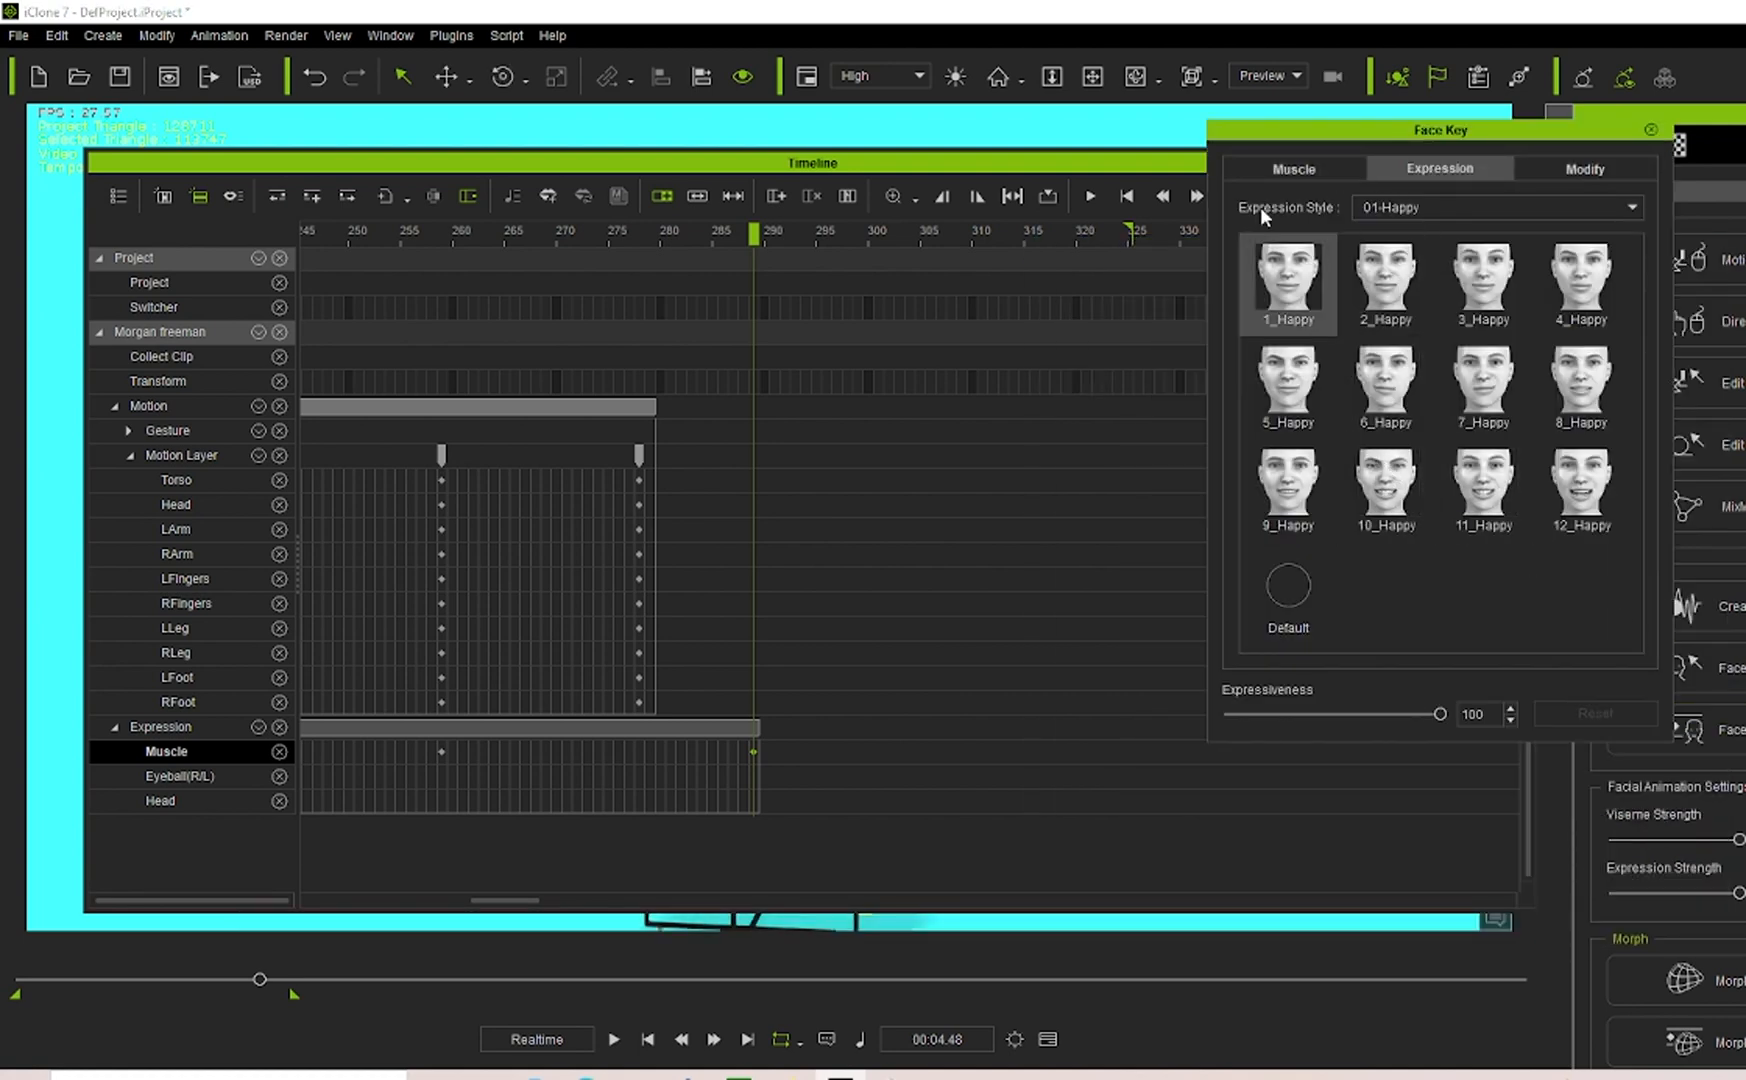
pyautogui.click(1306, 167)
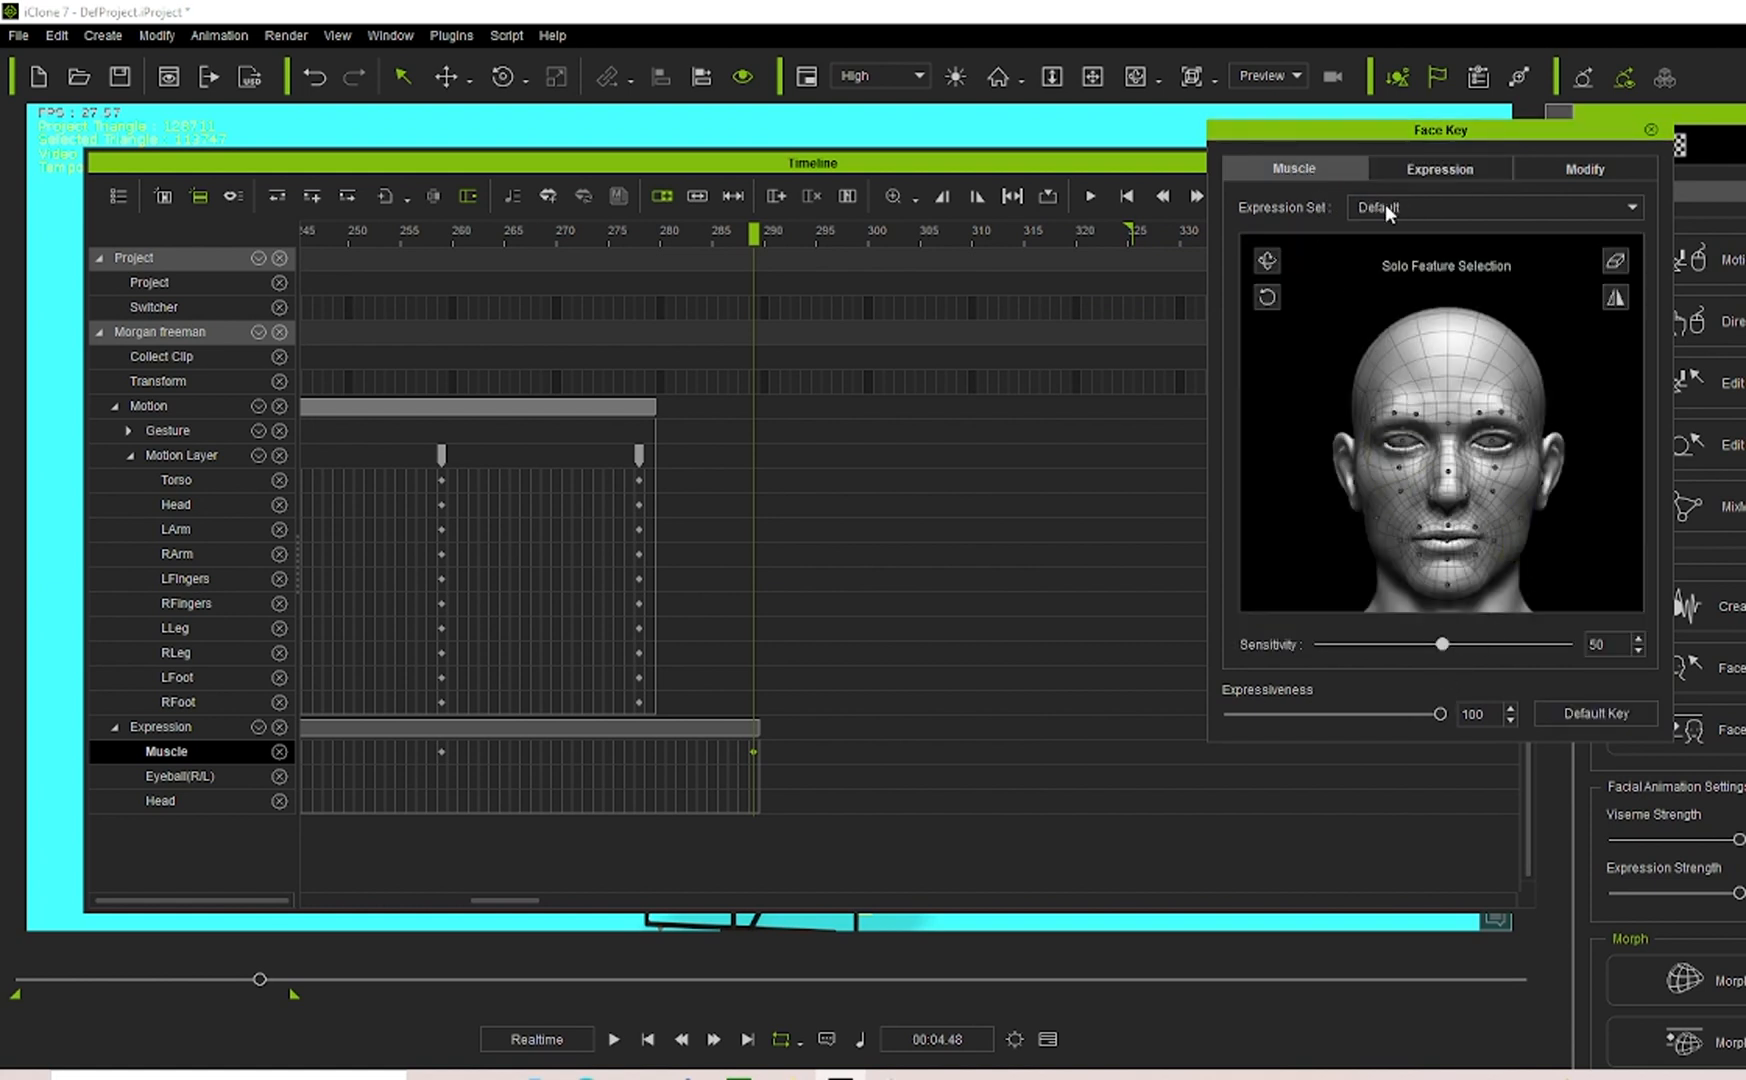
pyautogui.click(1438, 168)
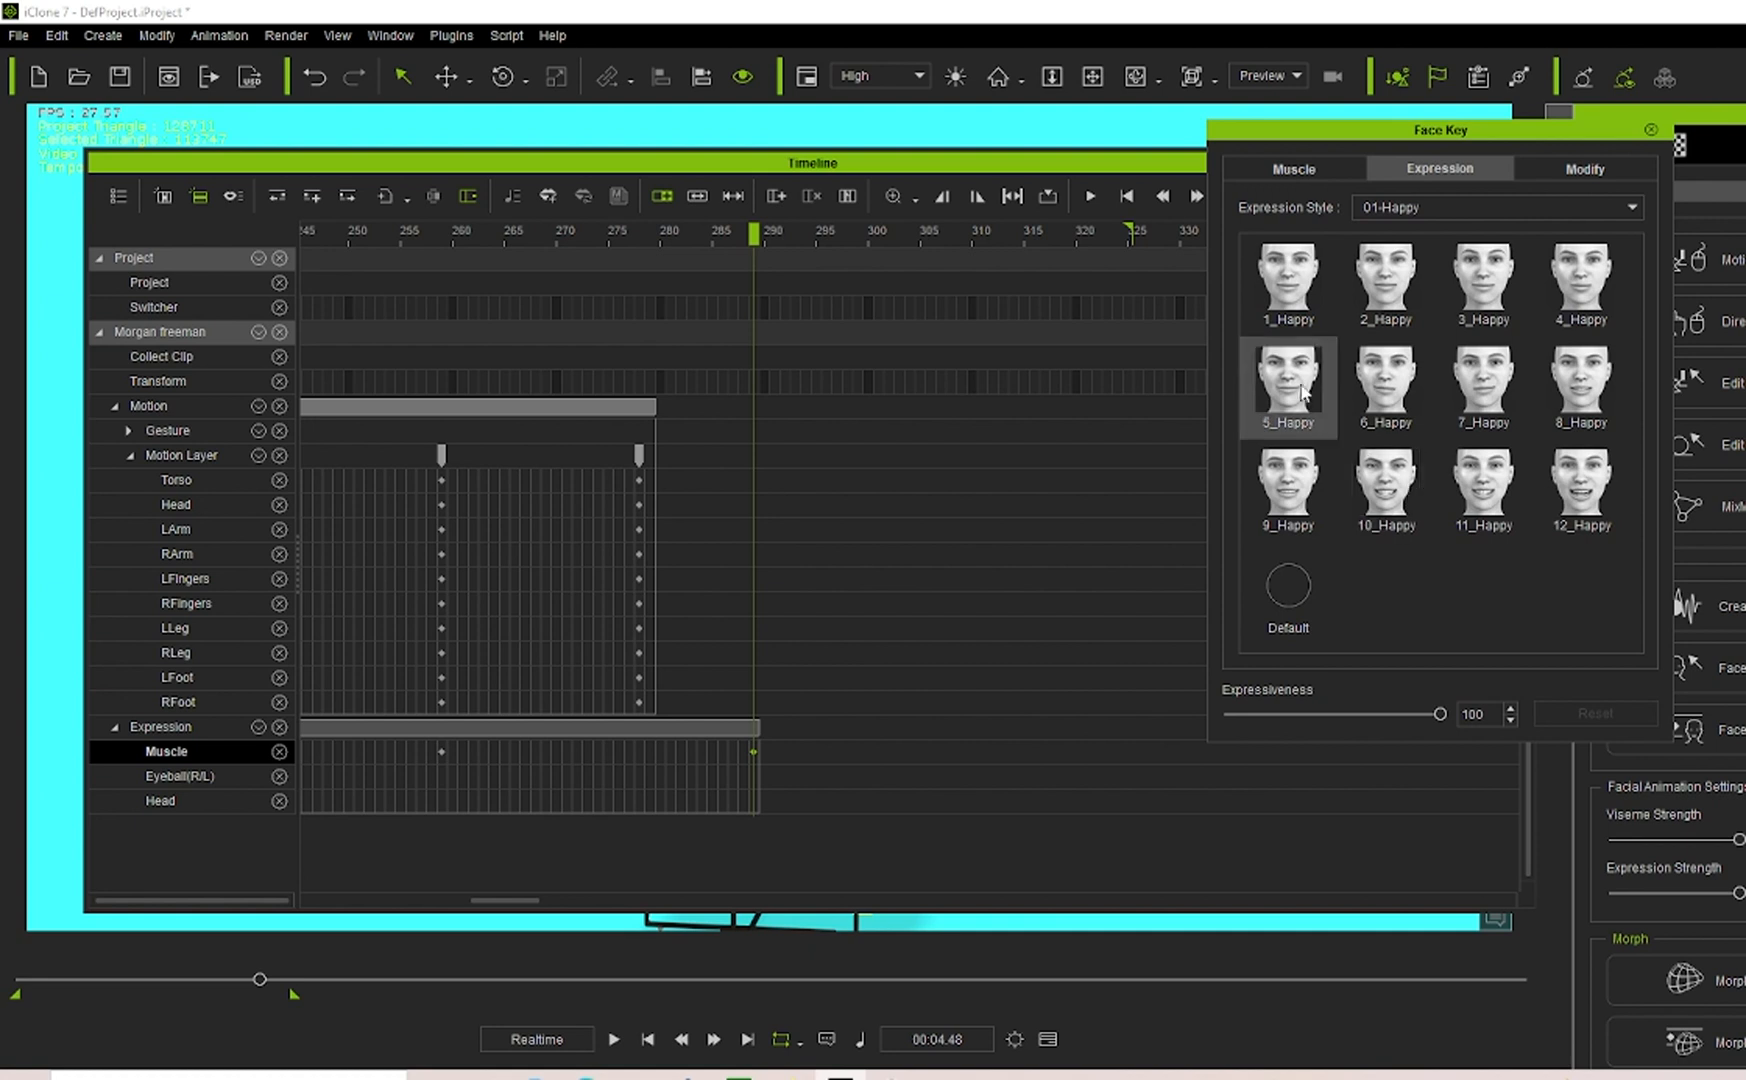
pyautogui.click(1290, 480)
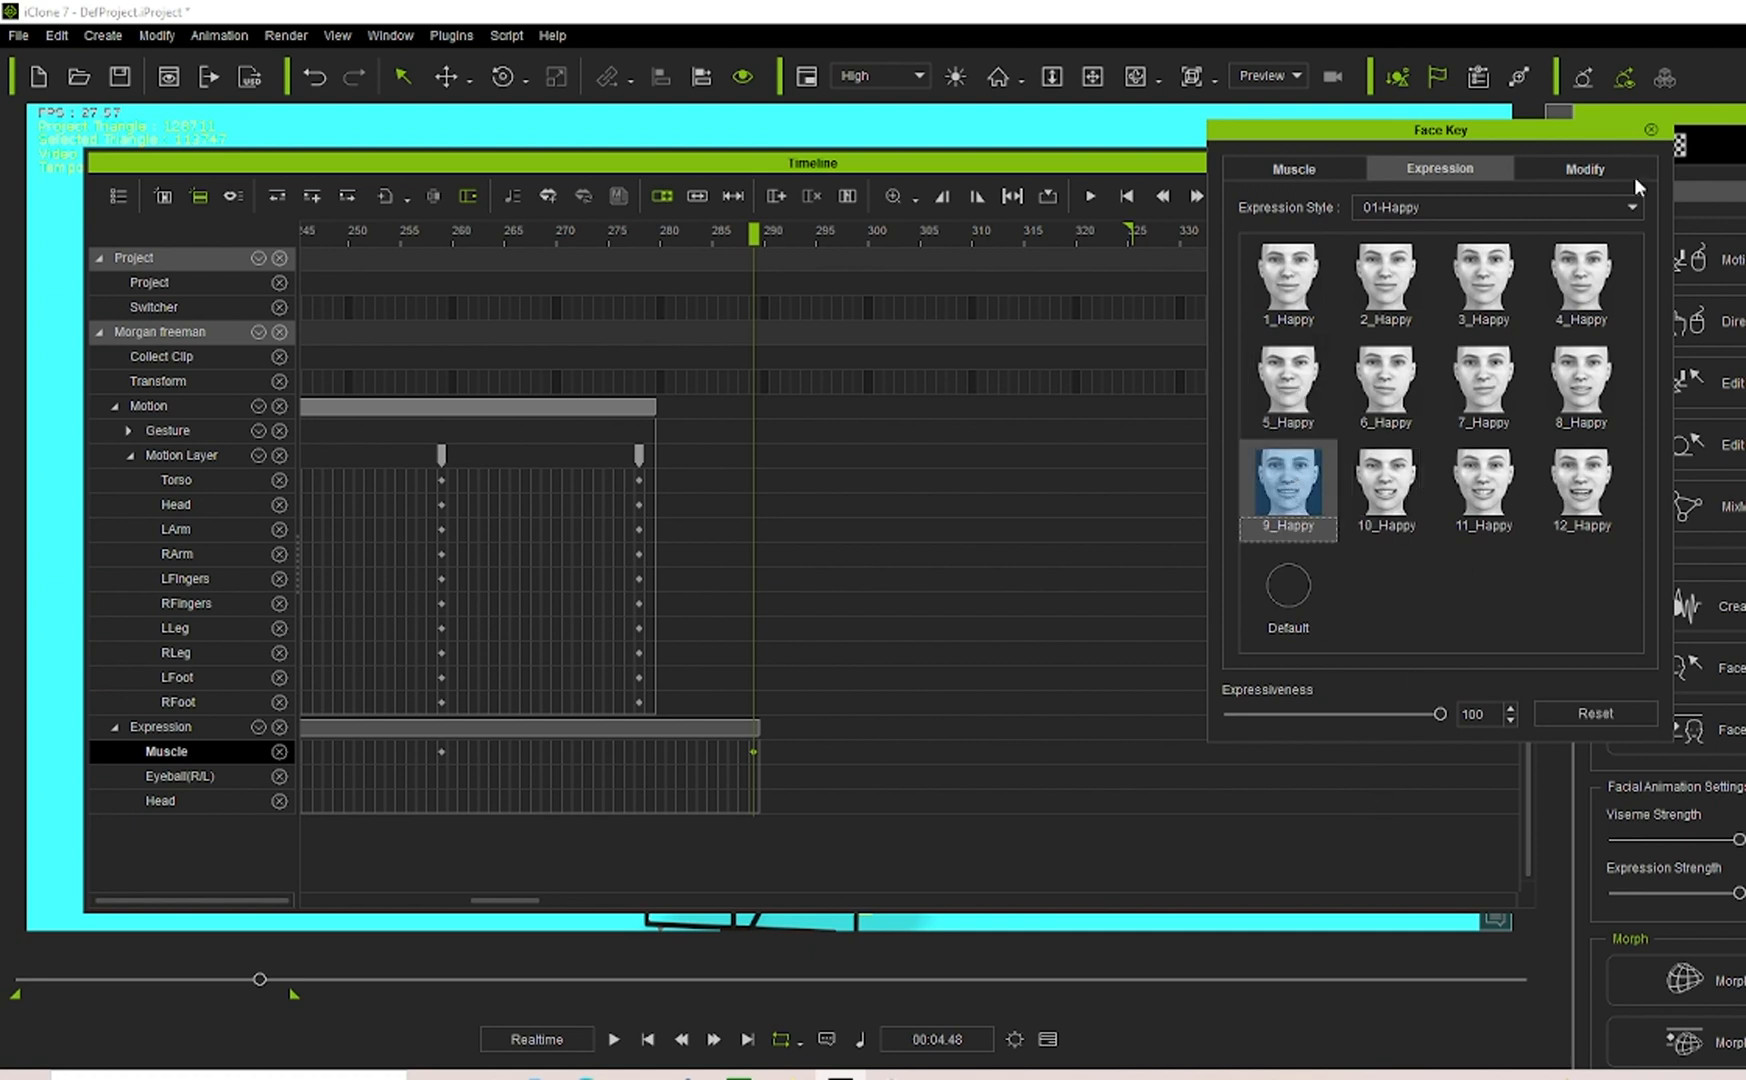
pyautogui.click(1650, 130)
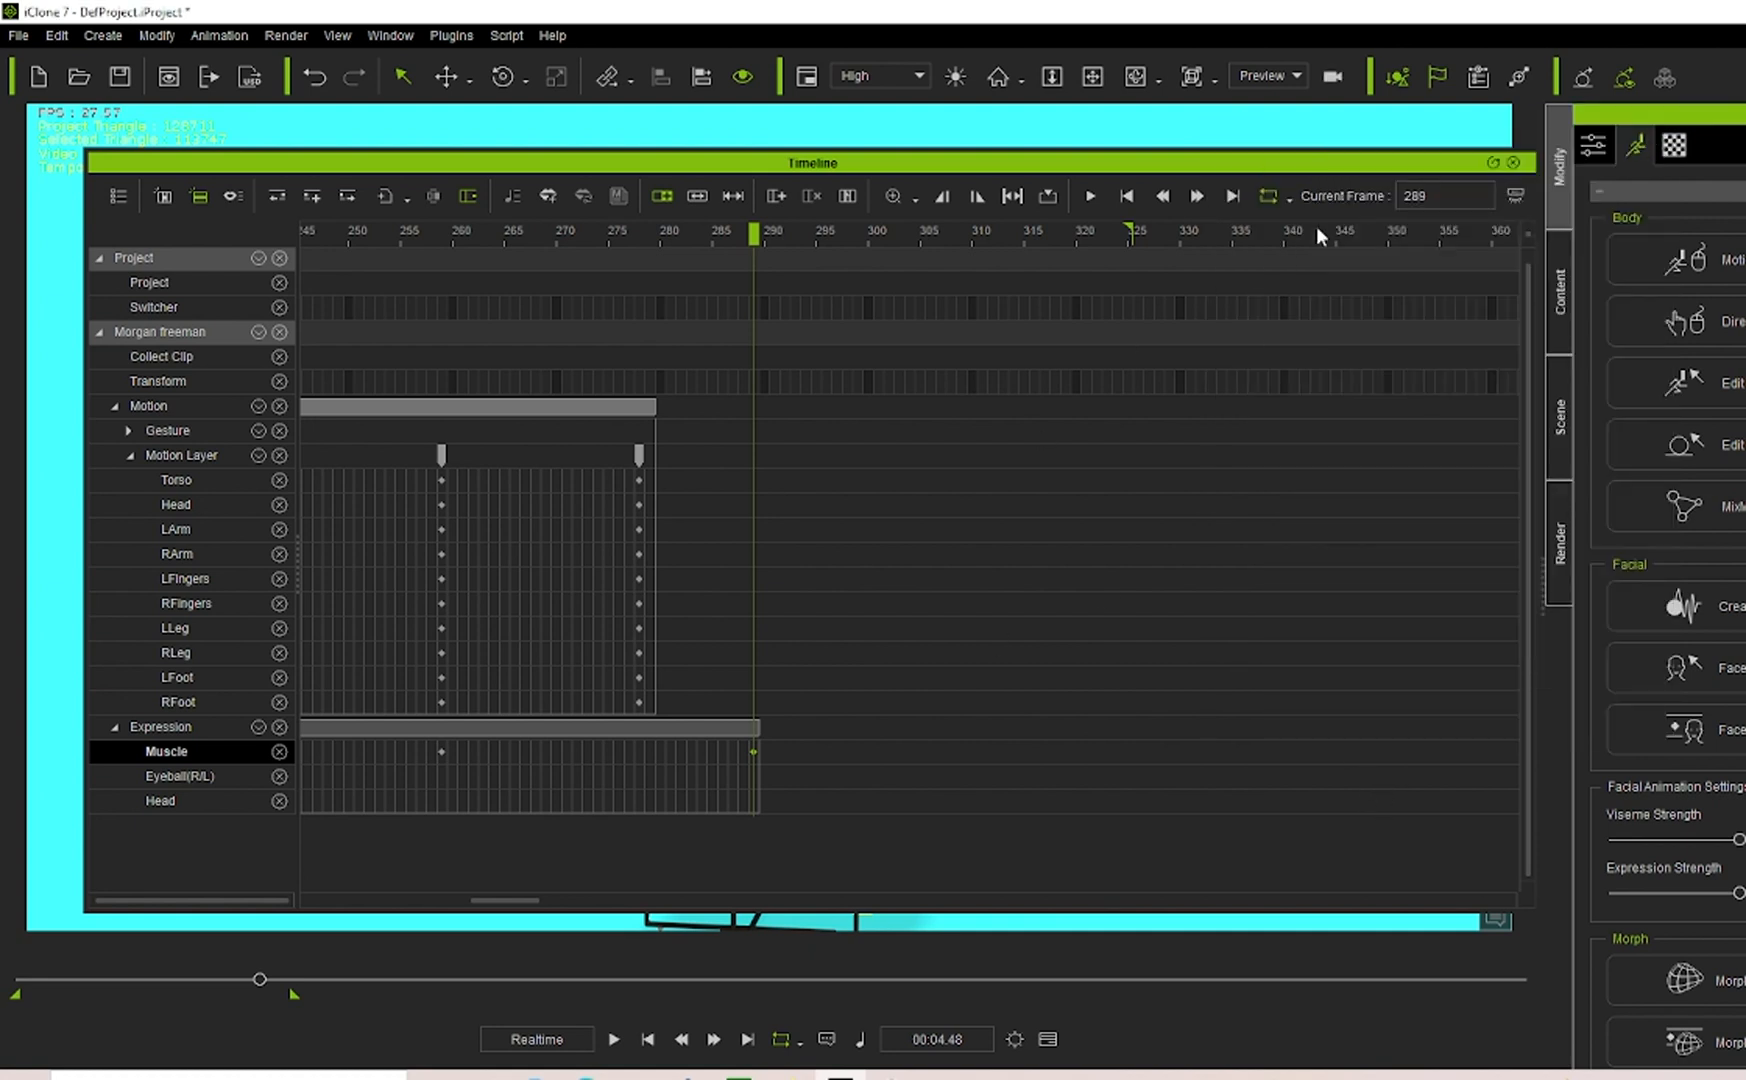
# Close the timeline, extend the end of the playback range and frame the seated man and table more closely.
pyautogui.click(1513, 162)
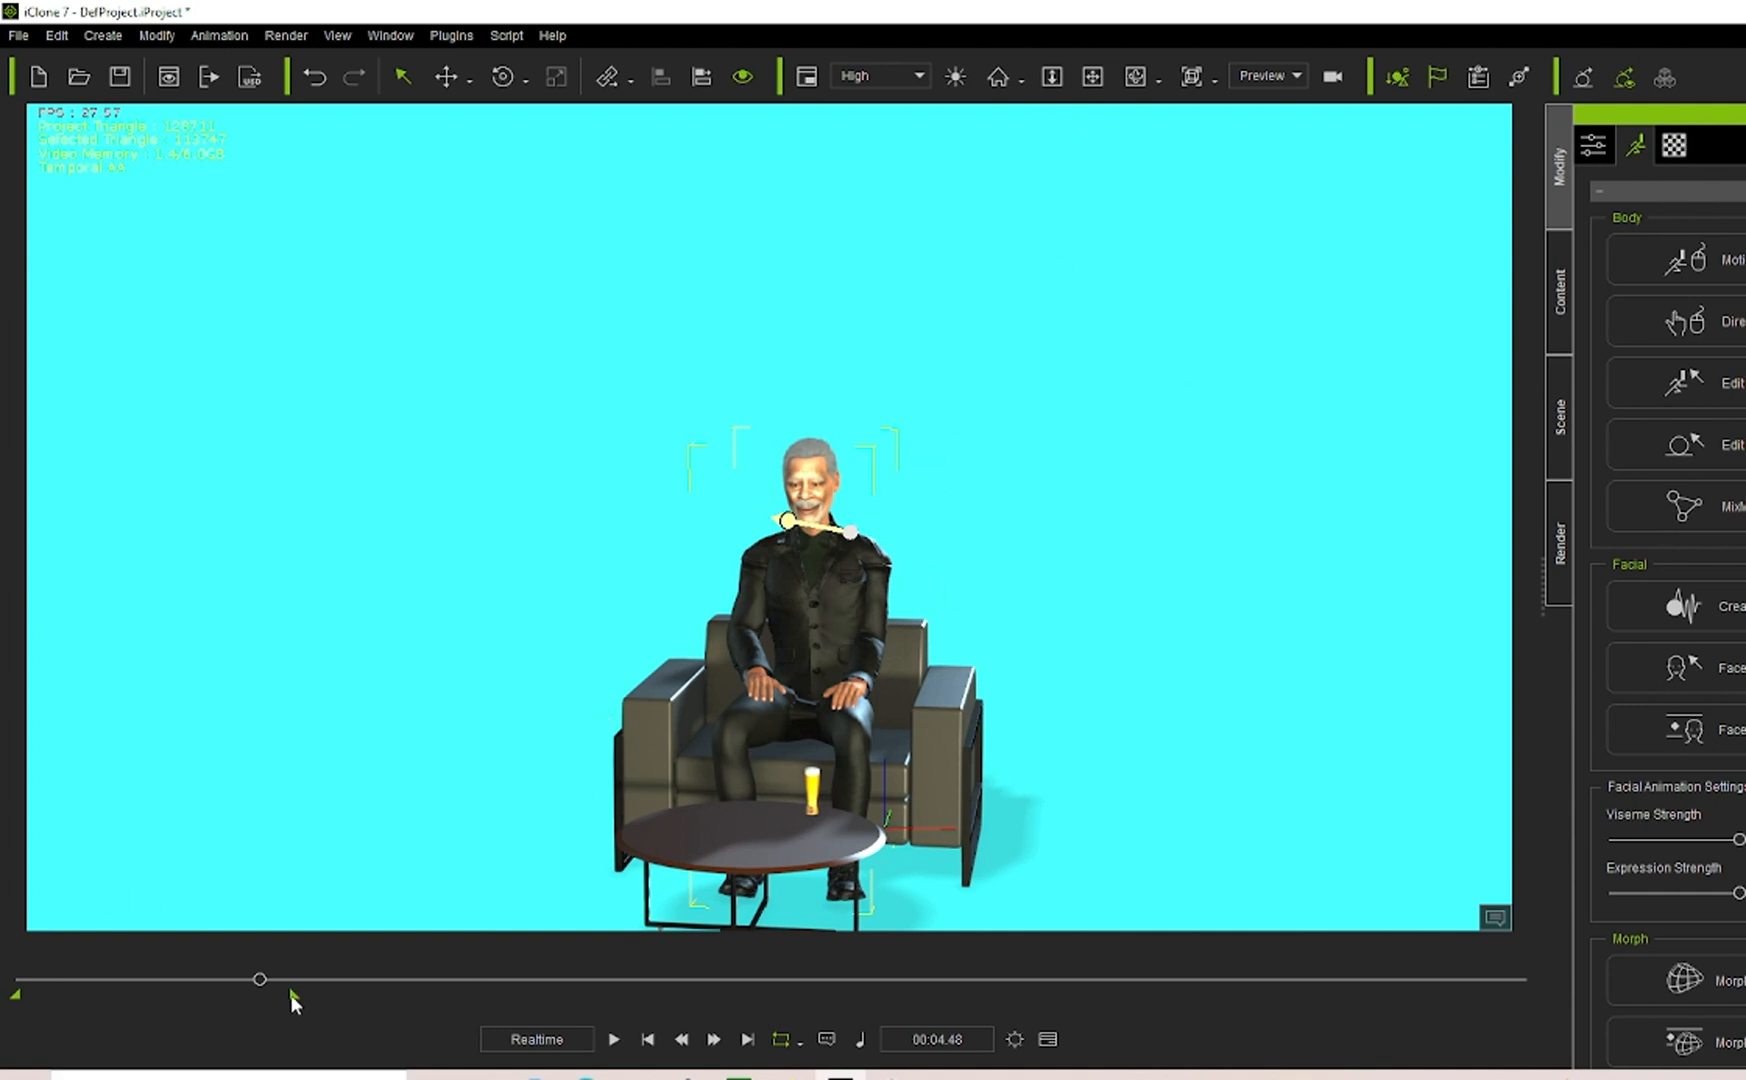
pyautogui.click(1052, 76)
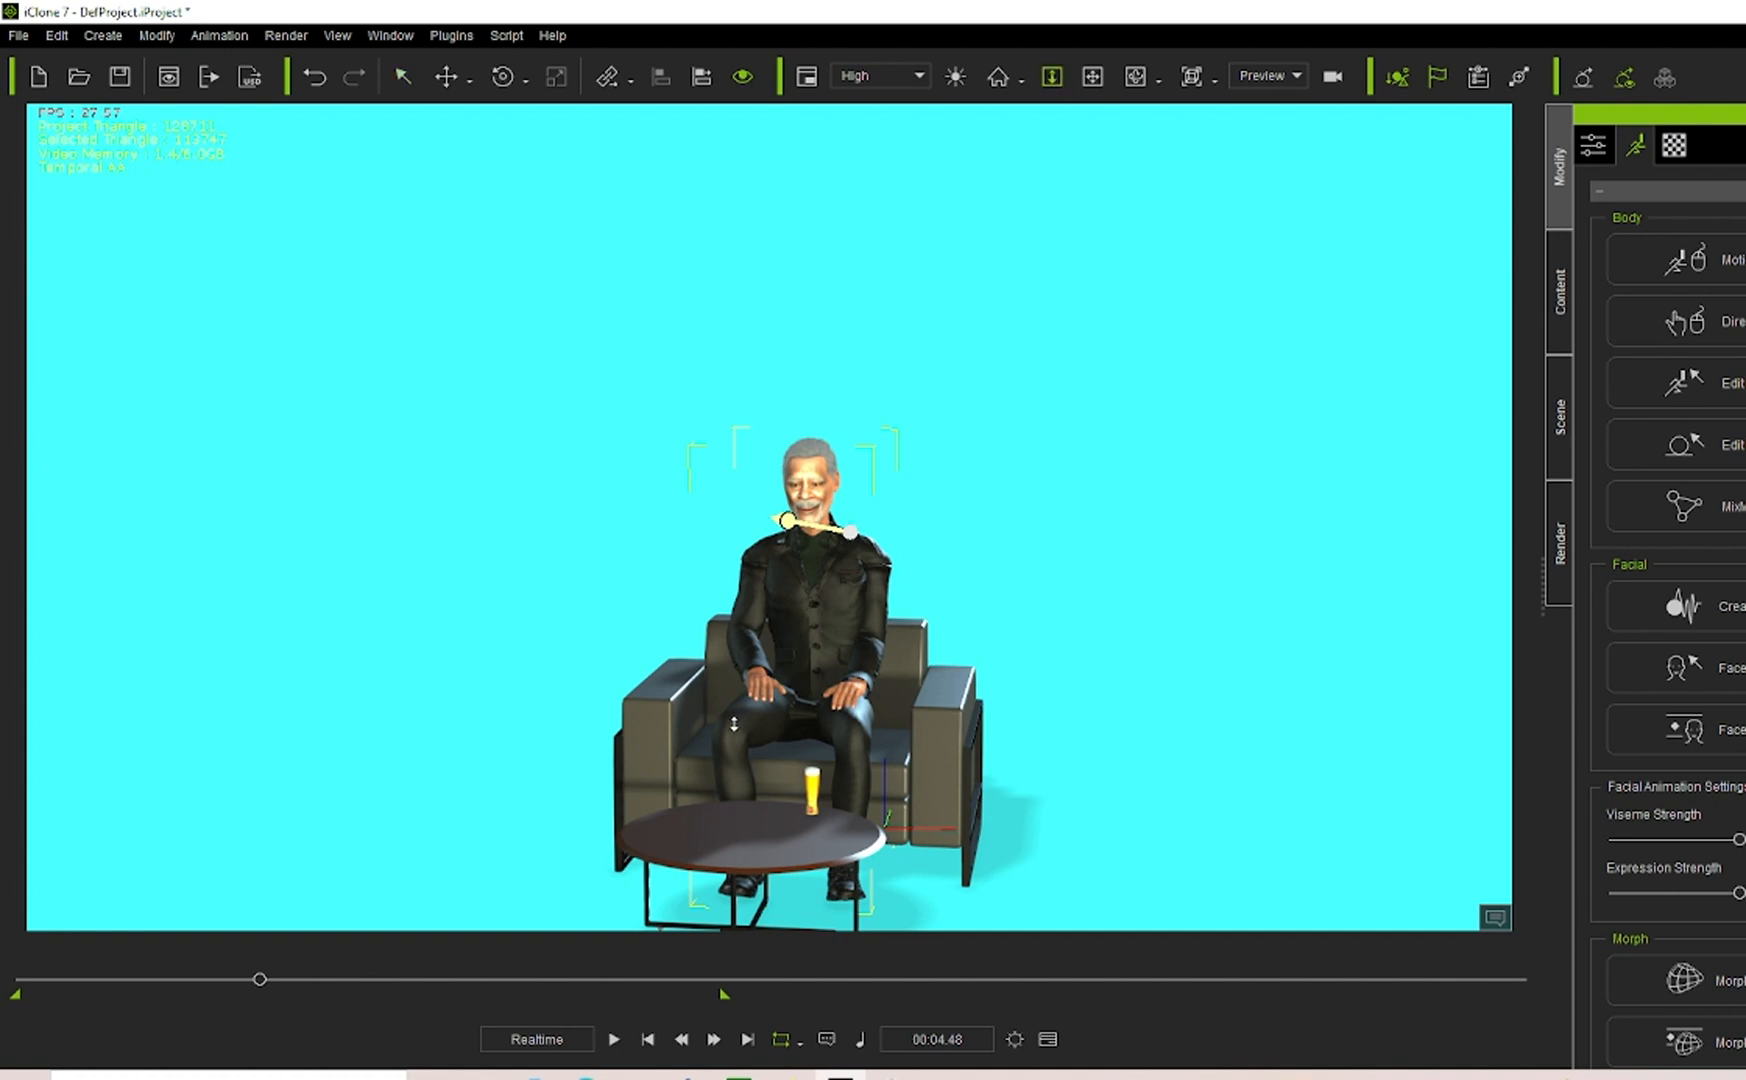
pyautogui.moveTo(734, 723); pyautogui.dragTo(736, 655)
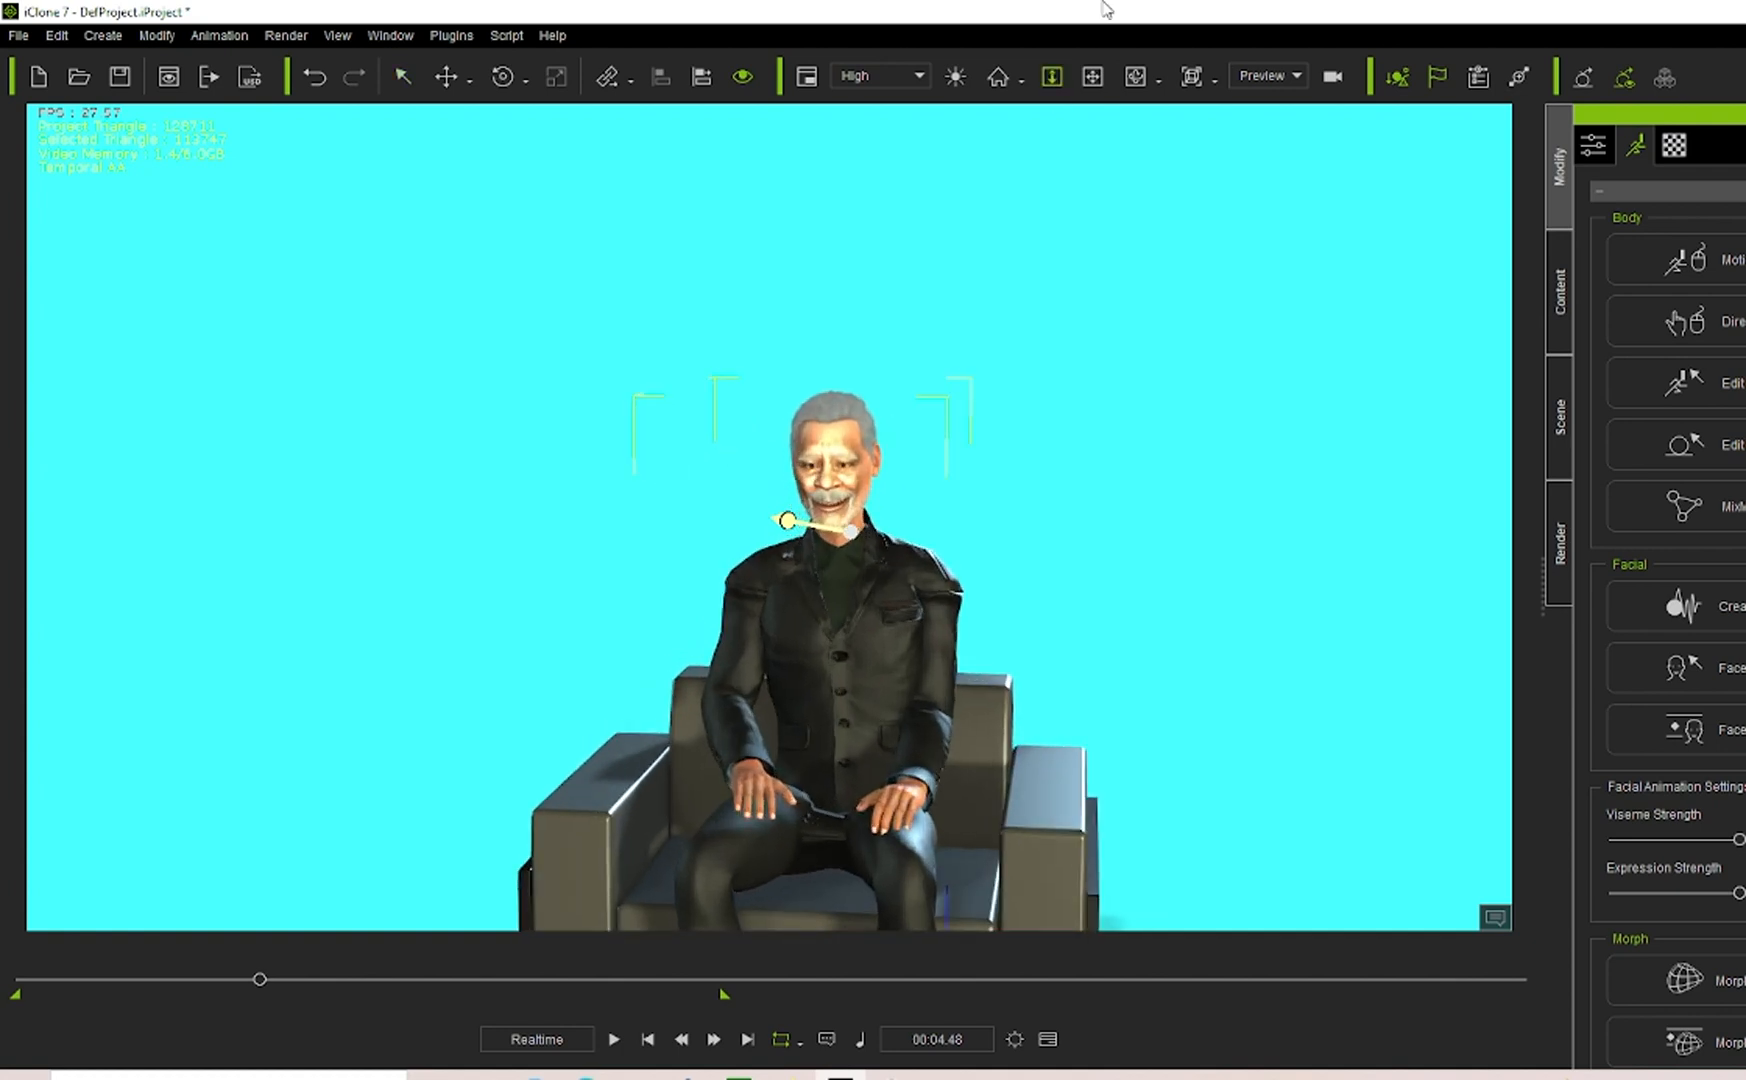
pyautogui.click(1093, 76)
pyautogui.moveTo(971, 778); pyautogui.dragTo(1032, 376)
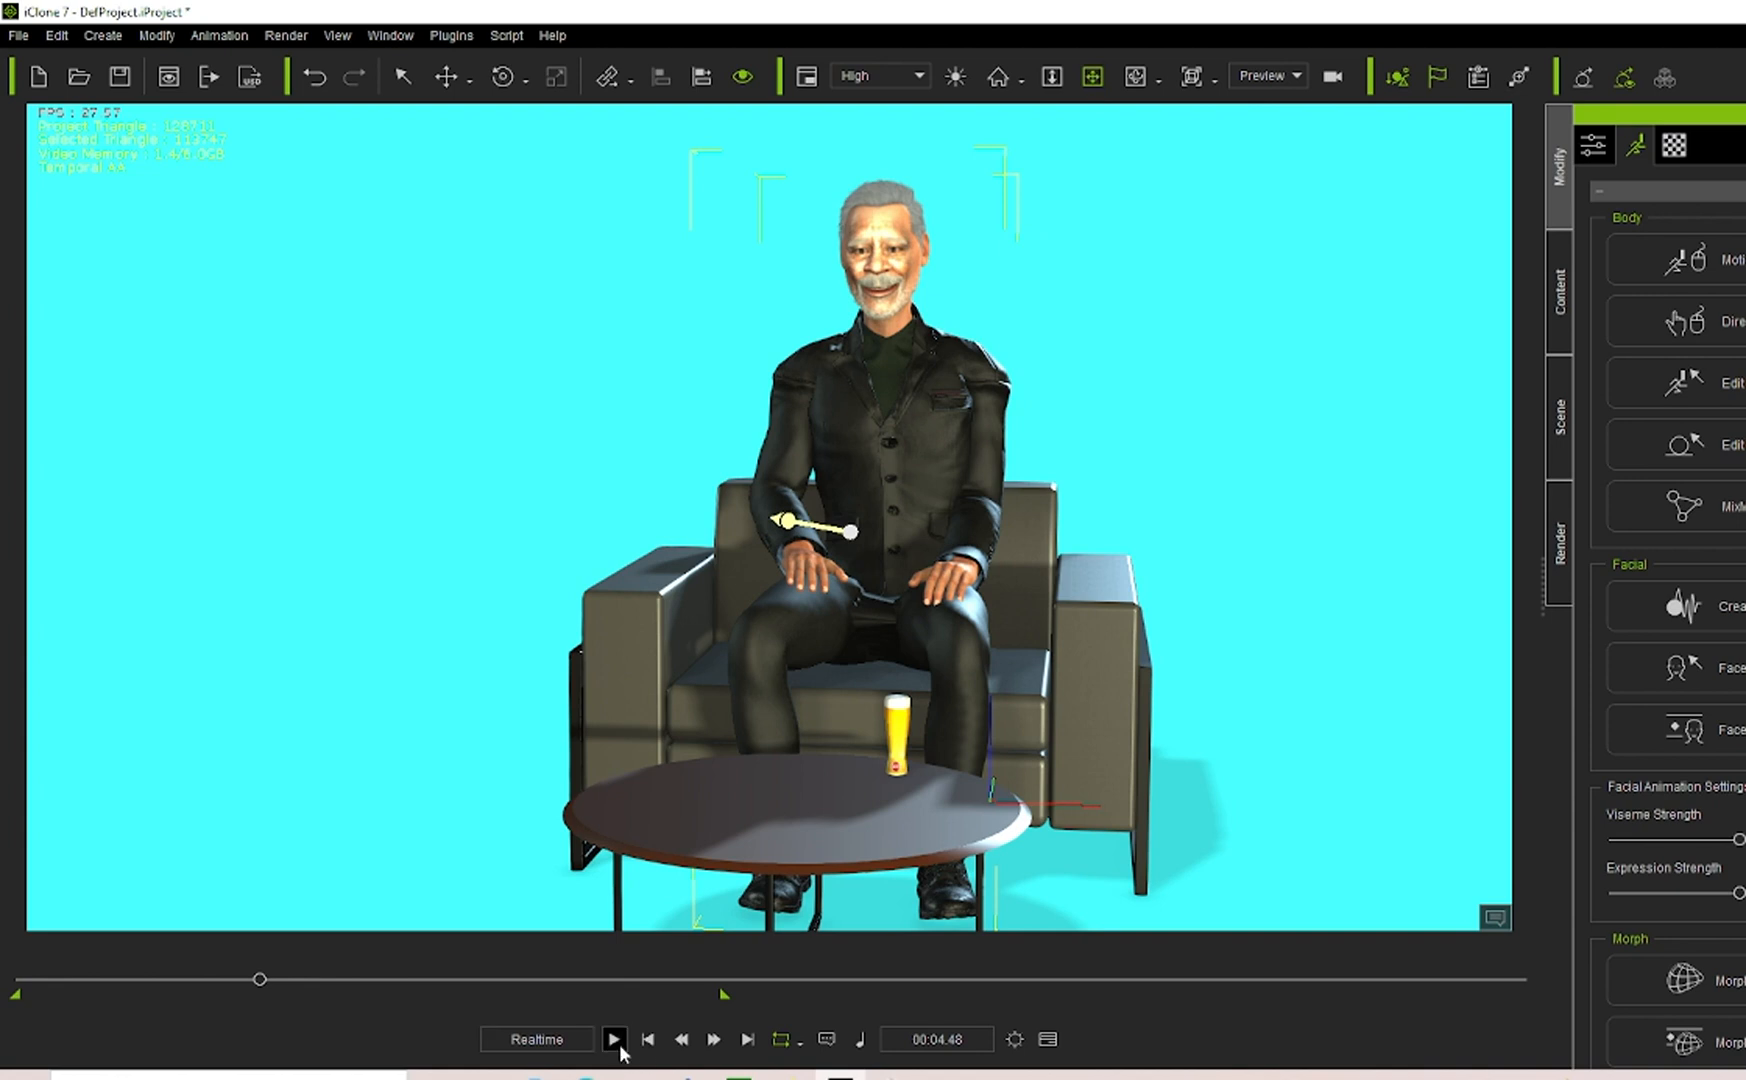
# Play the animation from the start to check the drinking motion and the new smile, and stop the playback.
pyautogui.click(17, 985)
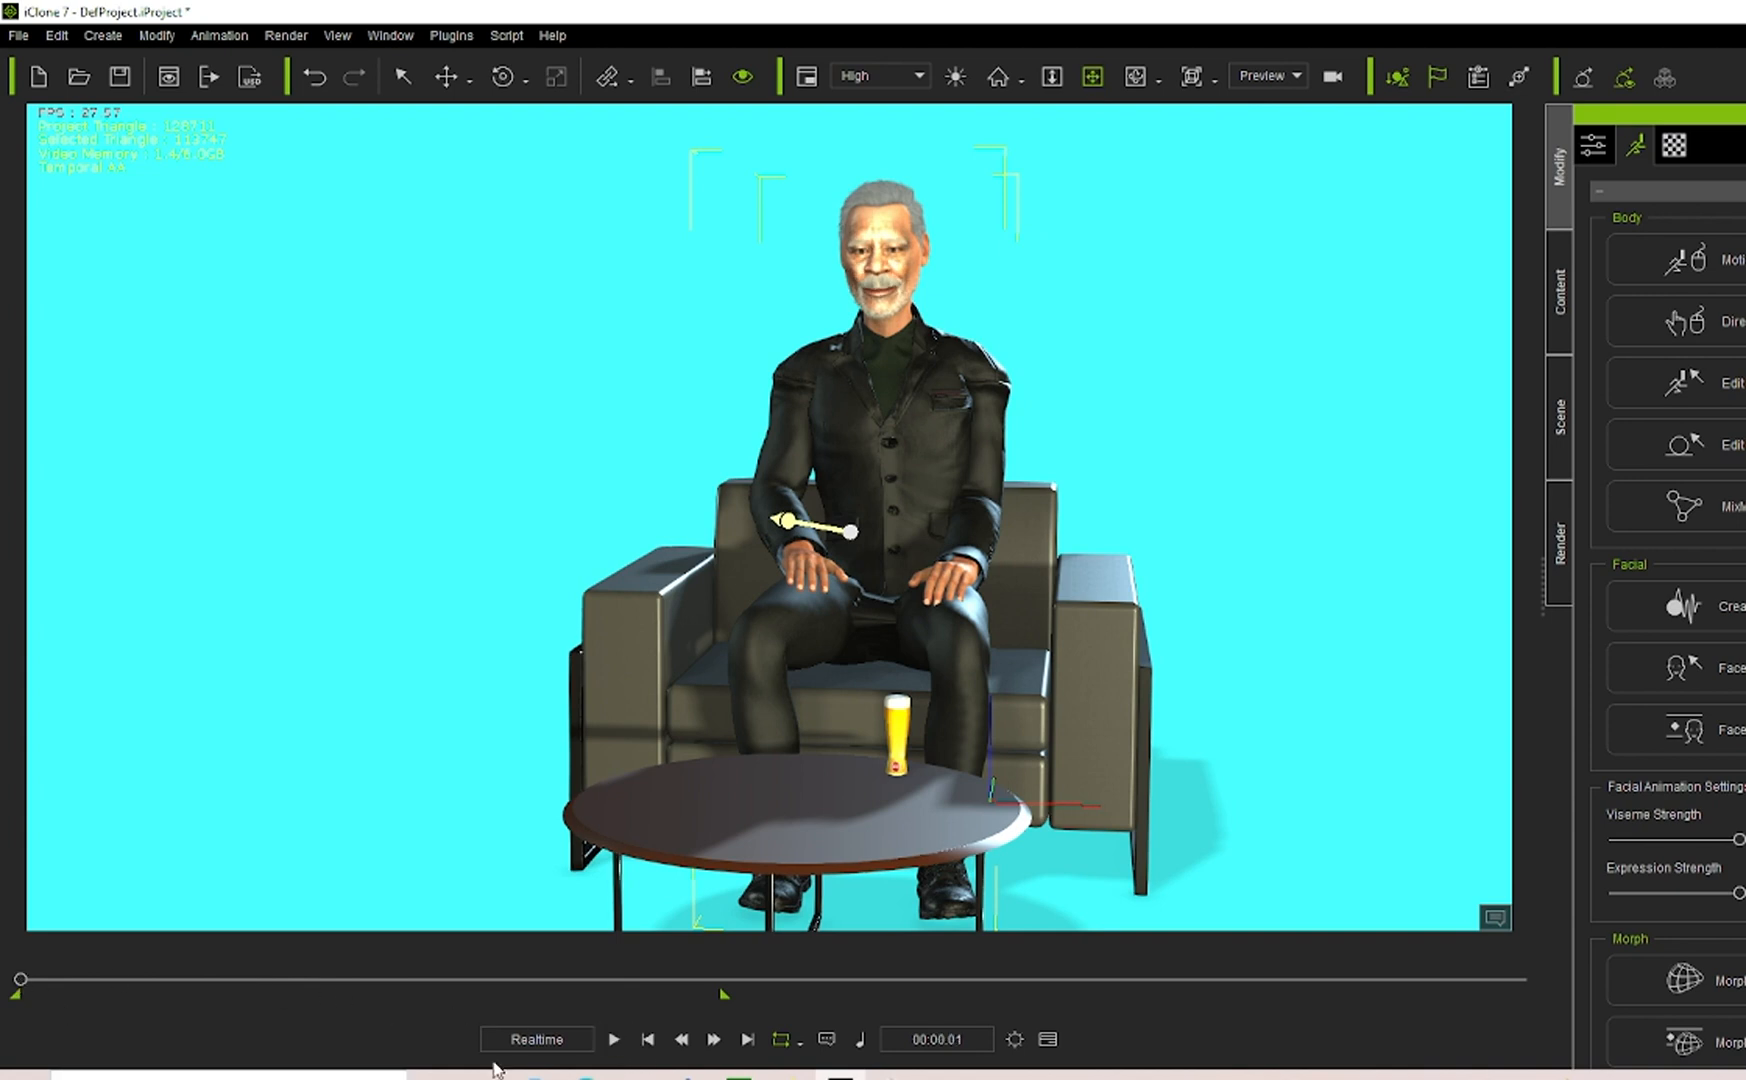
pyautogui.click(614, 1039)
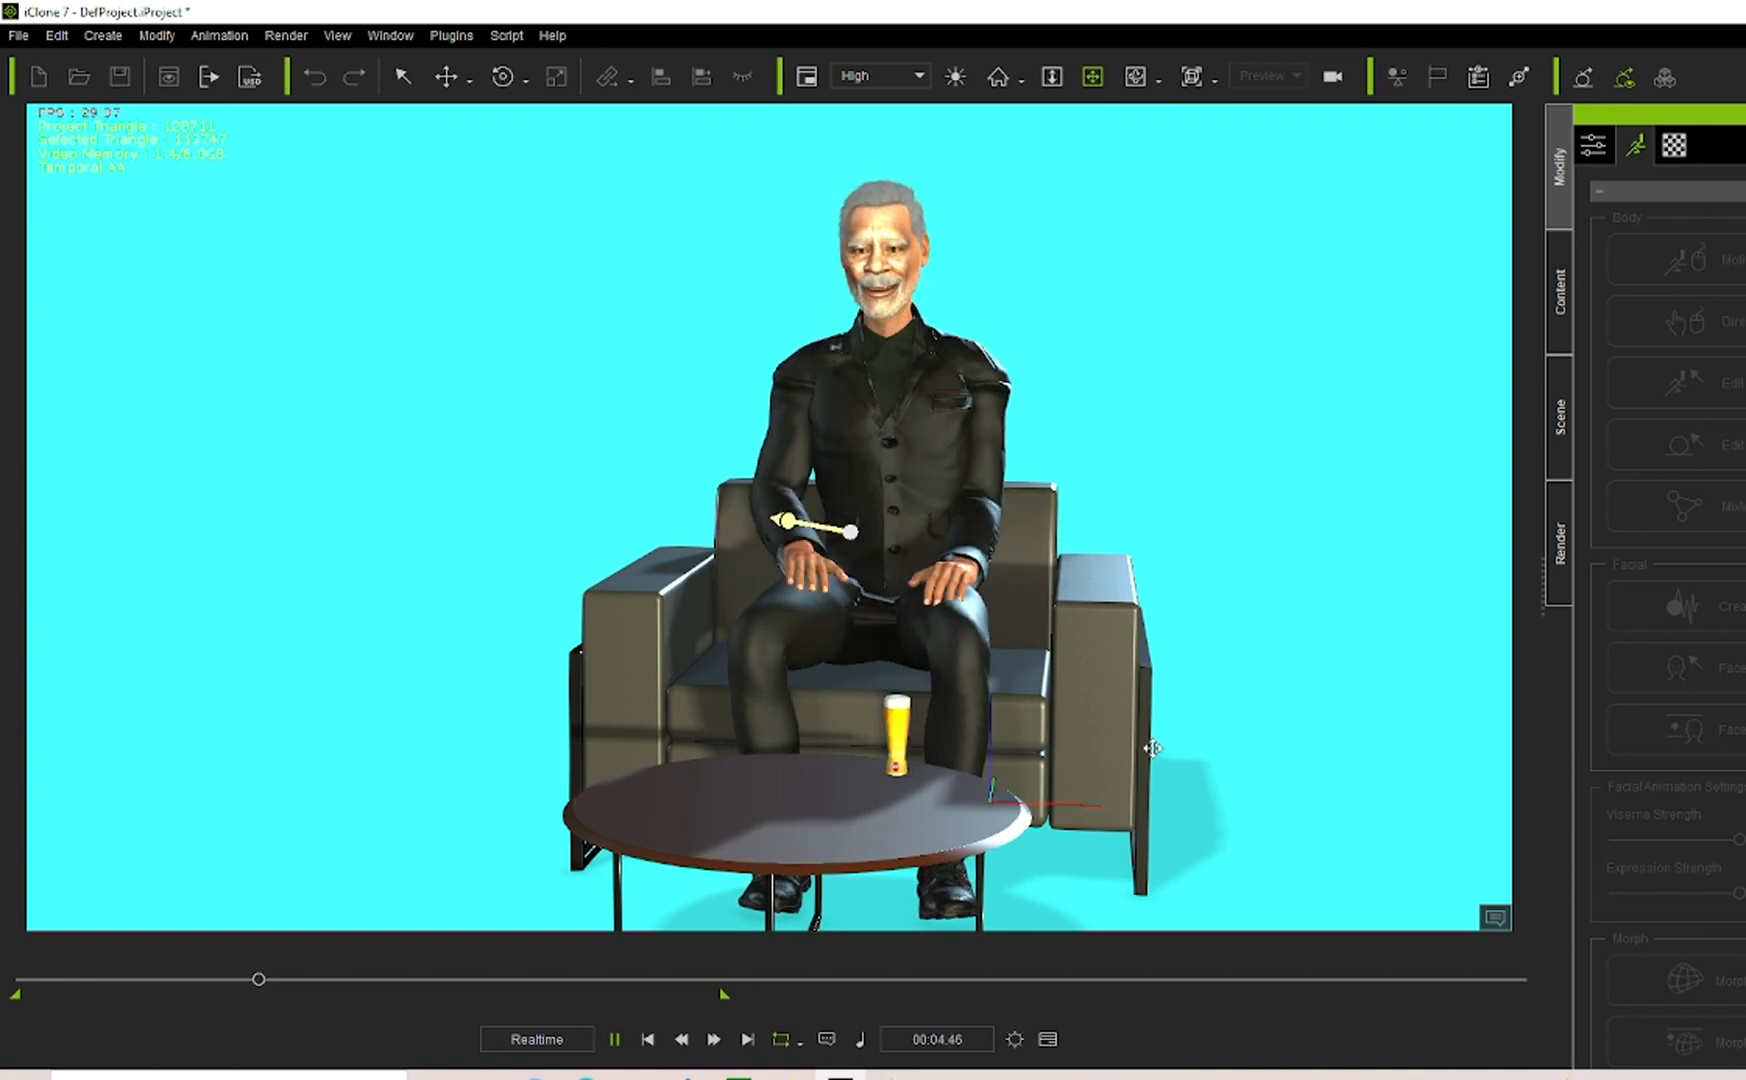
pyautogui.click(614, 1039)
# Stretch the man's Motion clip in the timeline so that it ends at about frame 352.
pyautogui.click(1048, 1039)
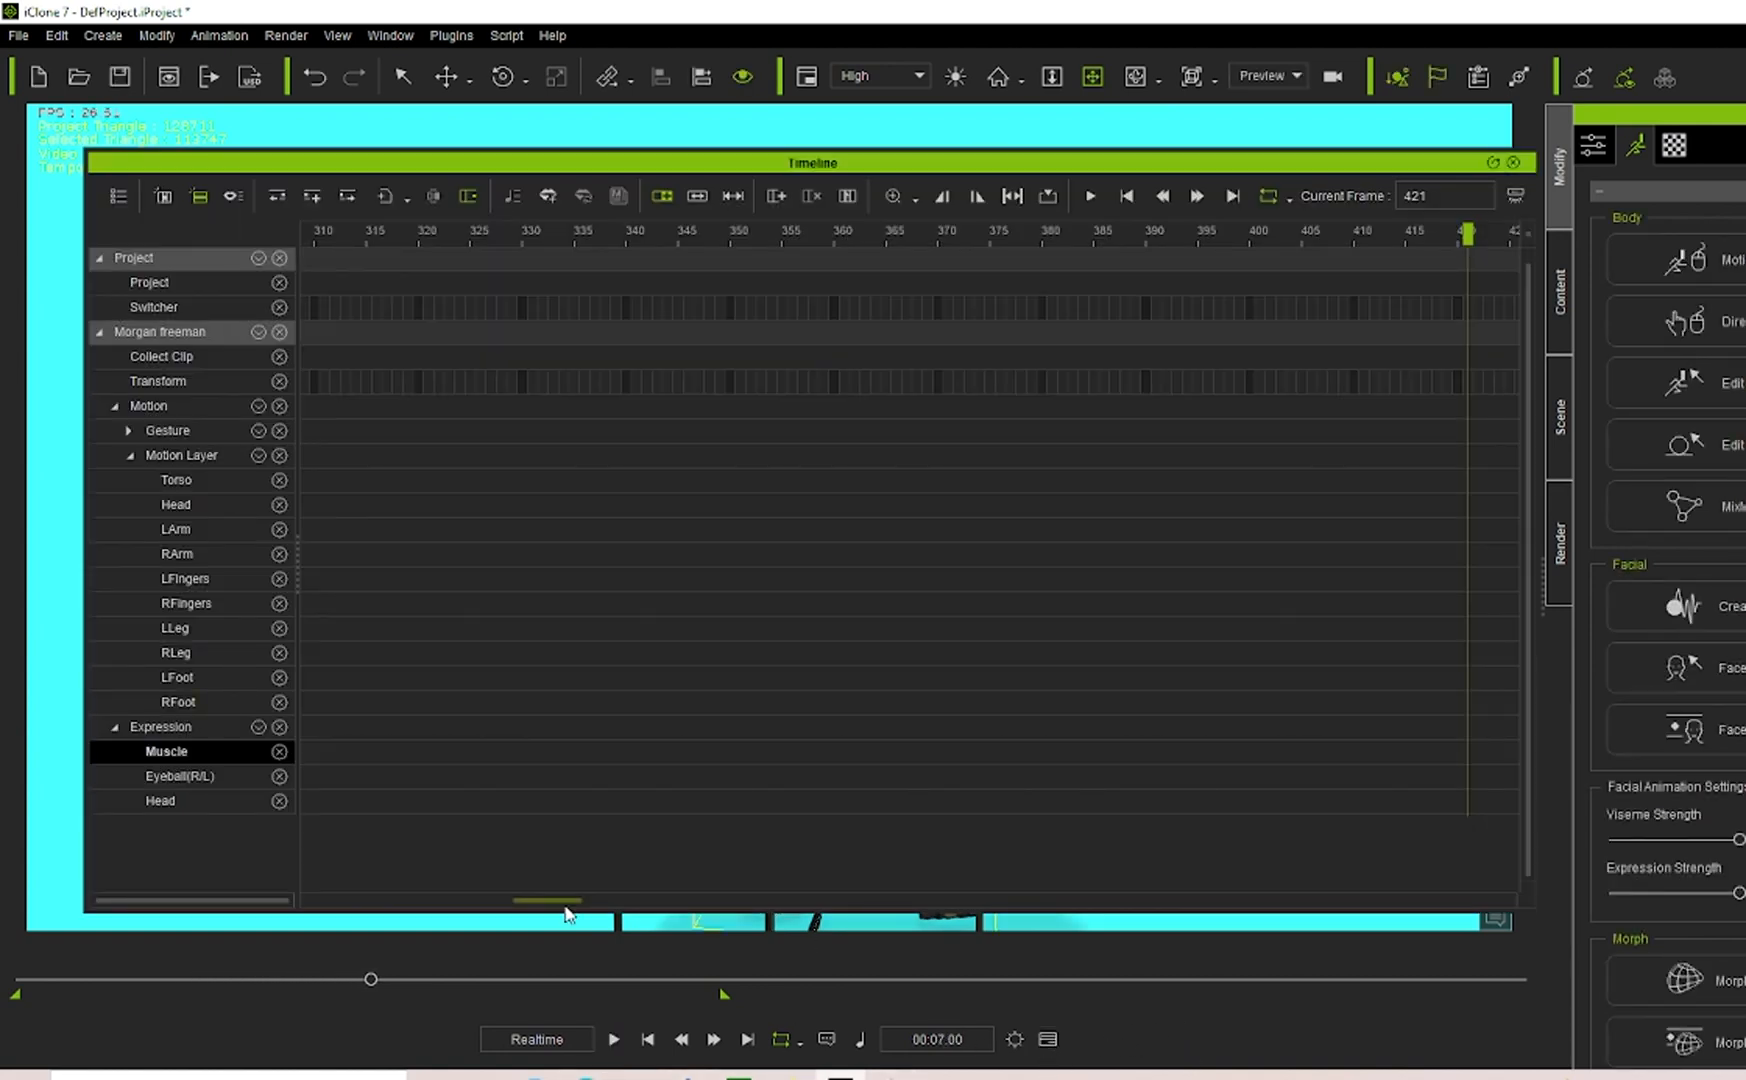
pyautogui.moveTo(571, 905); pyautogui.dragTo(531, 966)
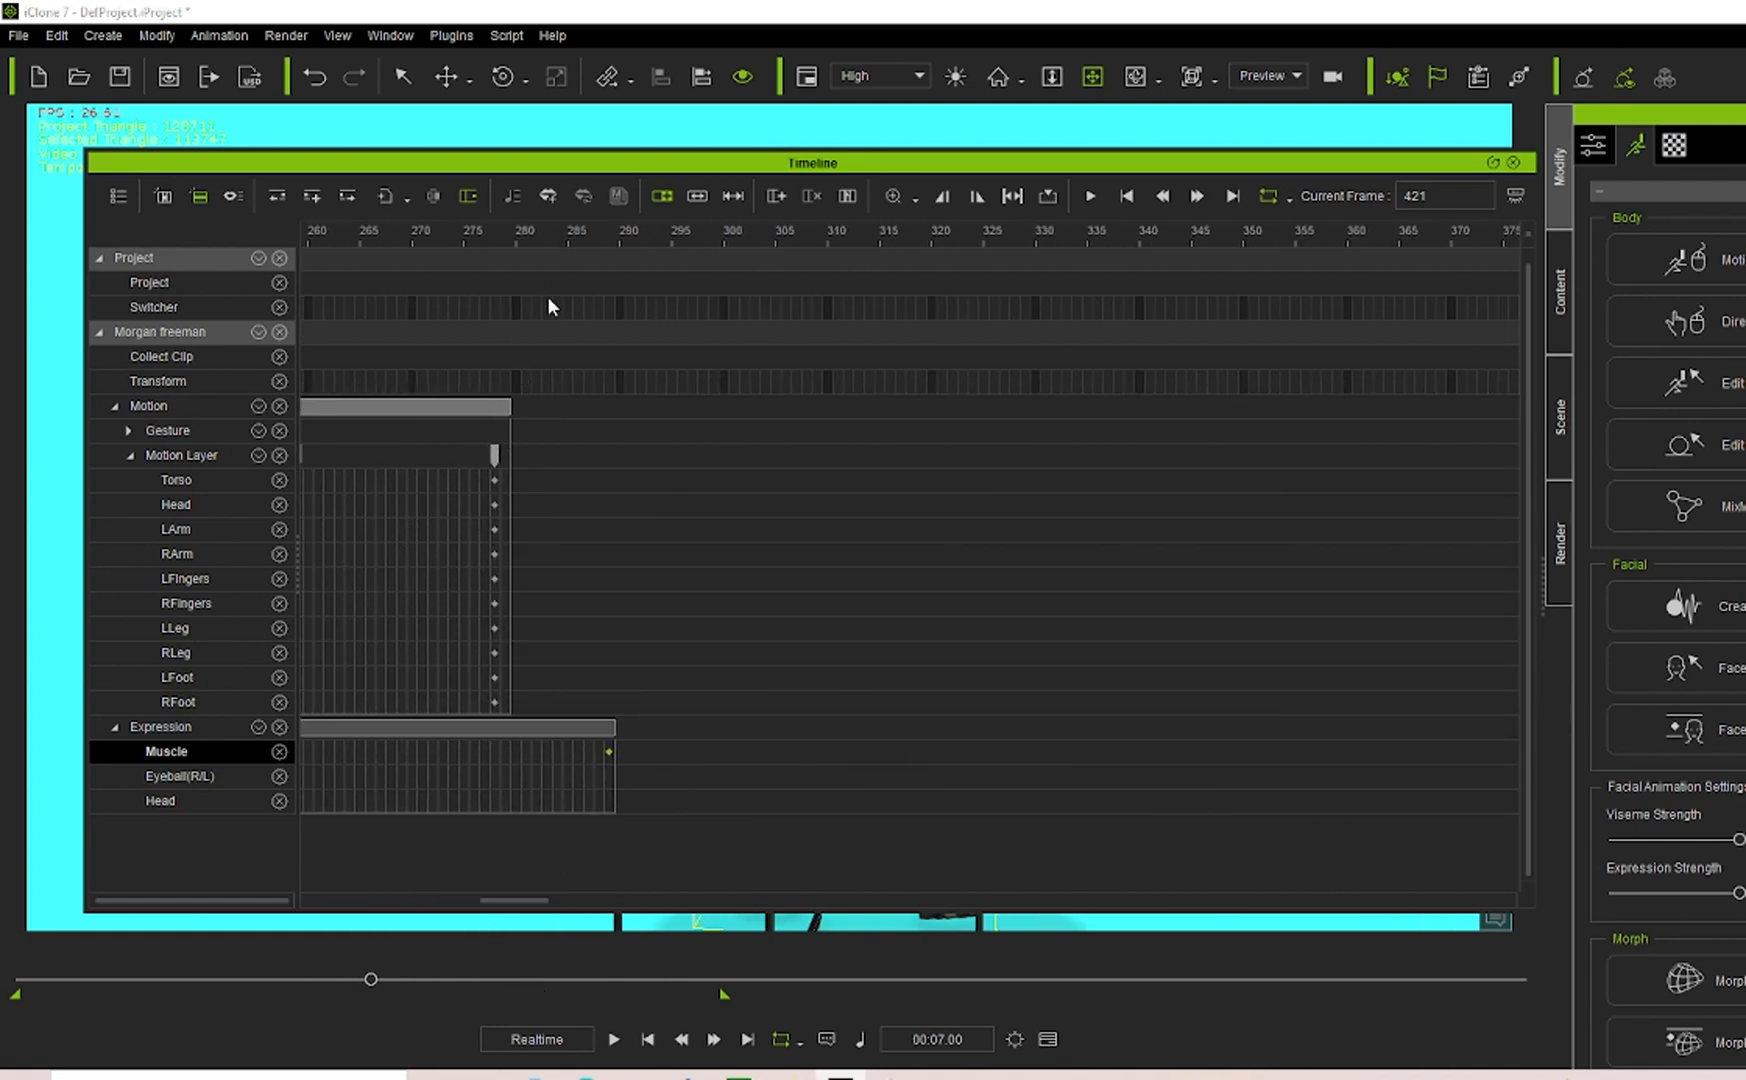
pyautogui.click(607, 754)
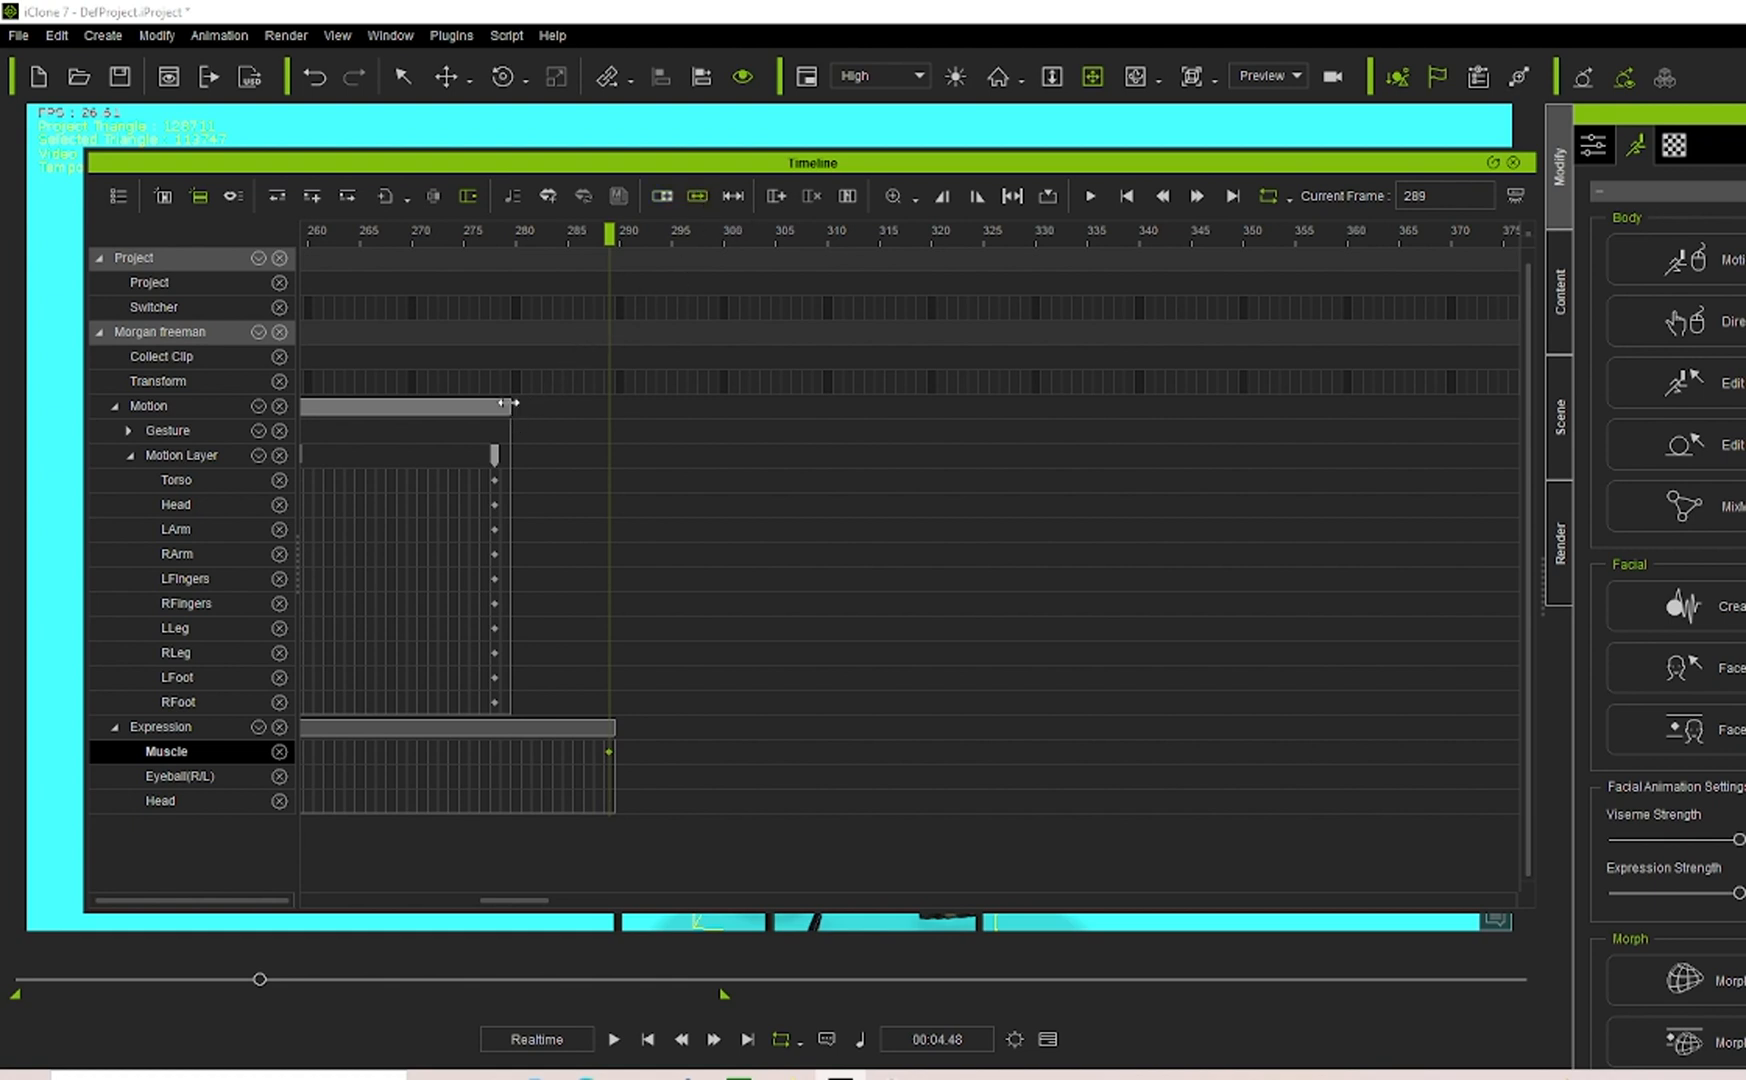
pyautogui.moveTo(510, 403); pyautogui.dragTo(1261, 440)
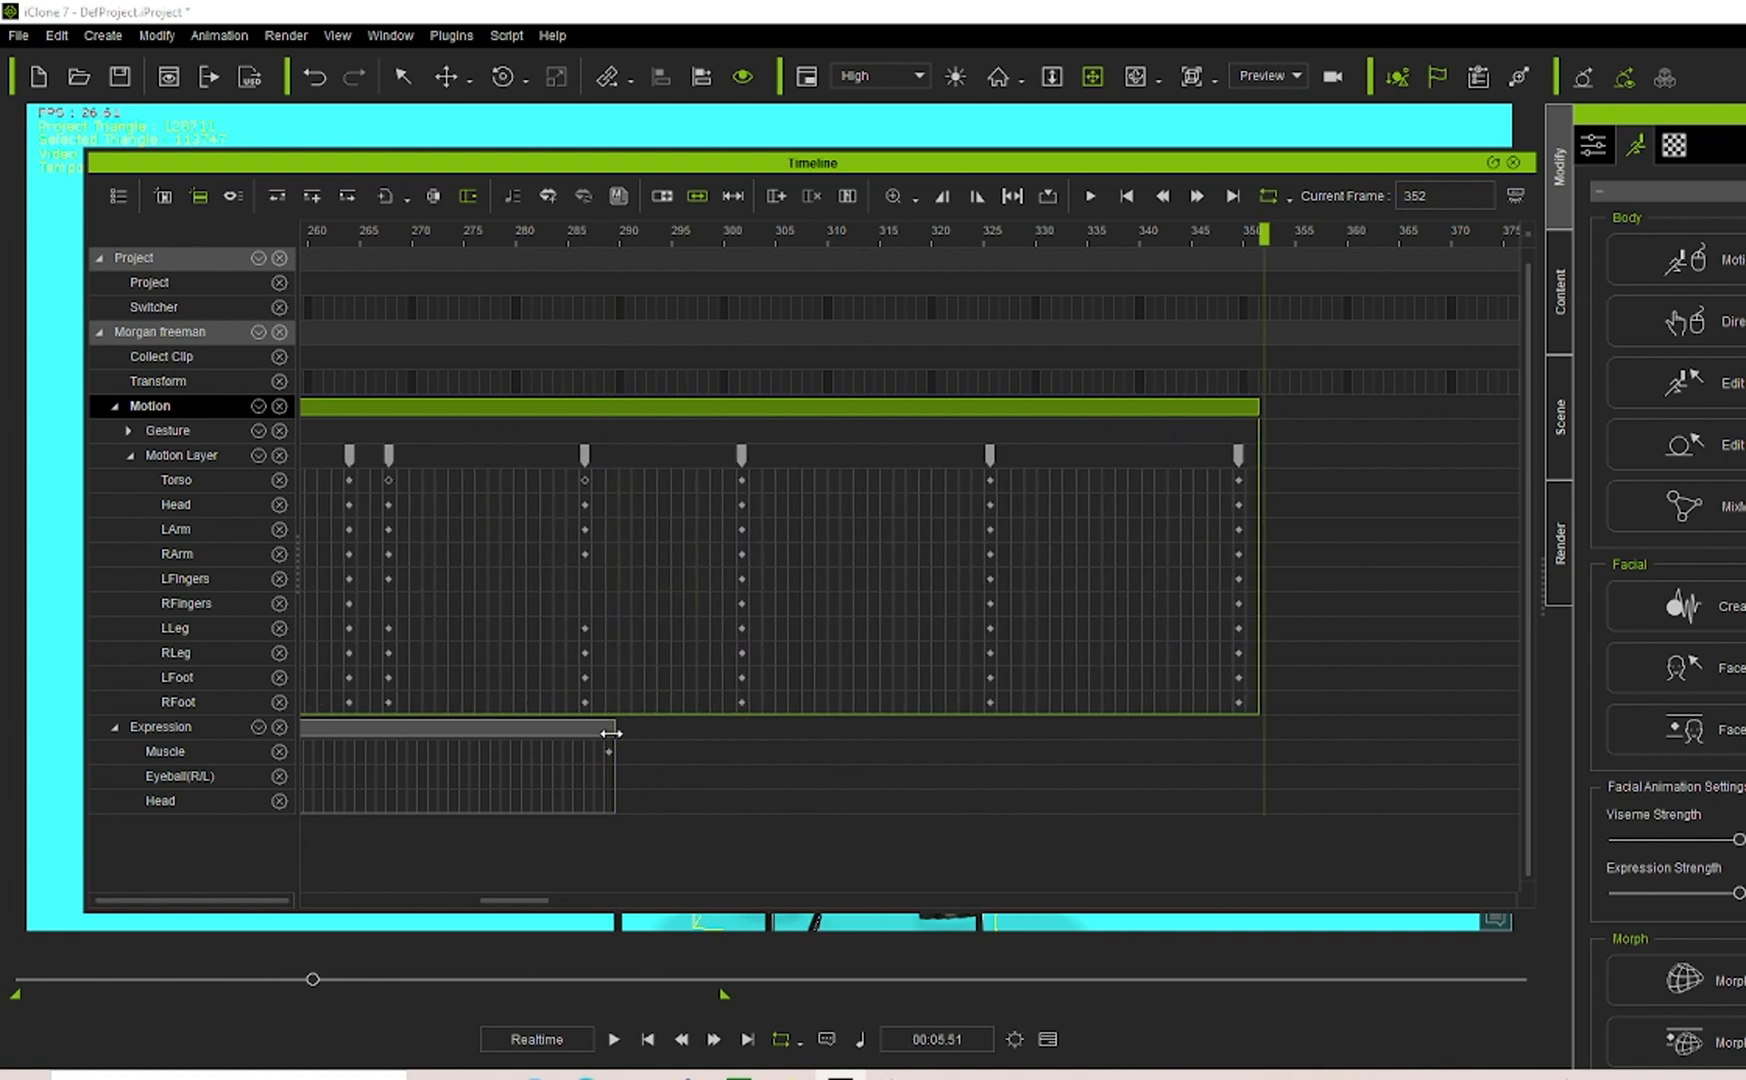
# Stretch the man's Expression clip so that it ends at about frame 363 and close the timeline.
pyautogui.click(672, 722)
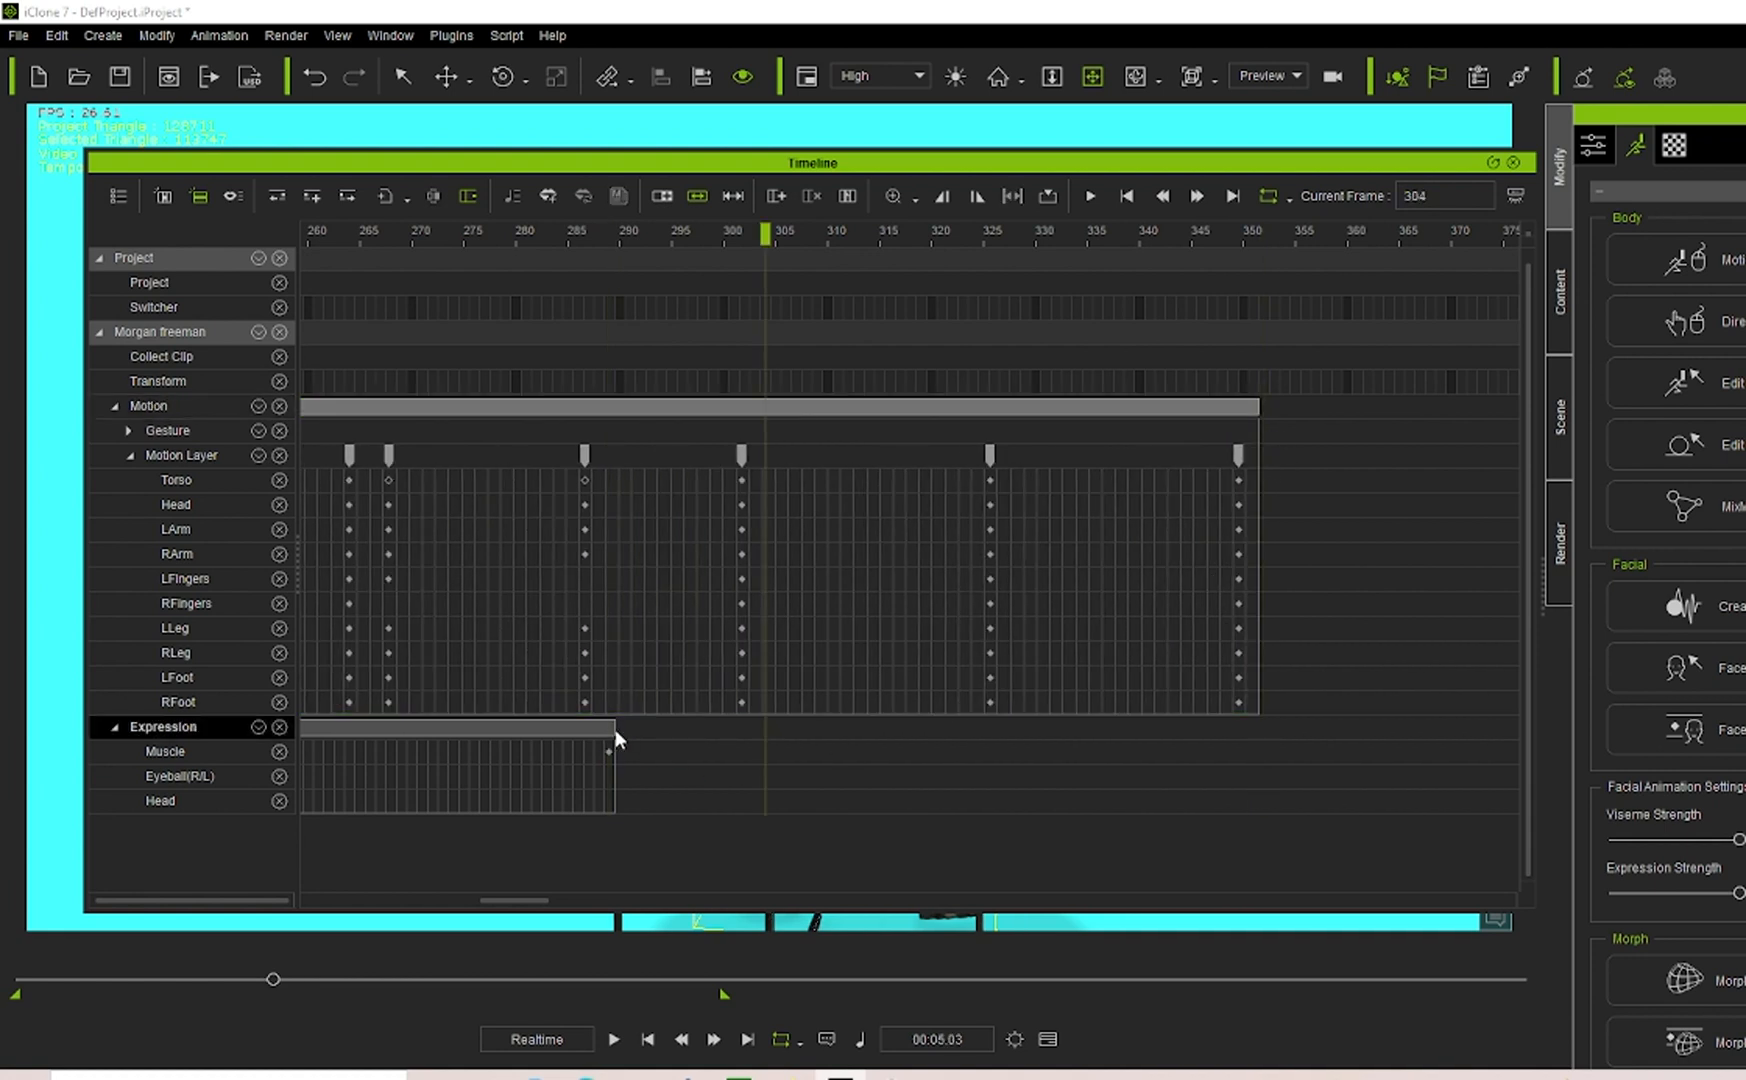
pyautogui.moveTo(610, 729); pyautogui.dragTo(1386, 727)
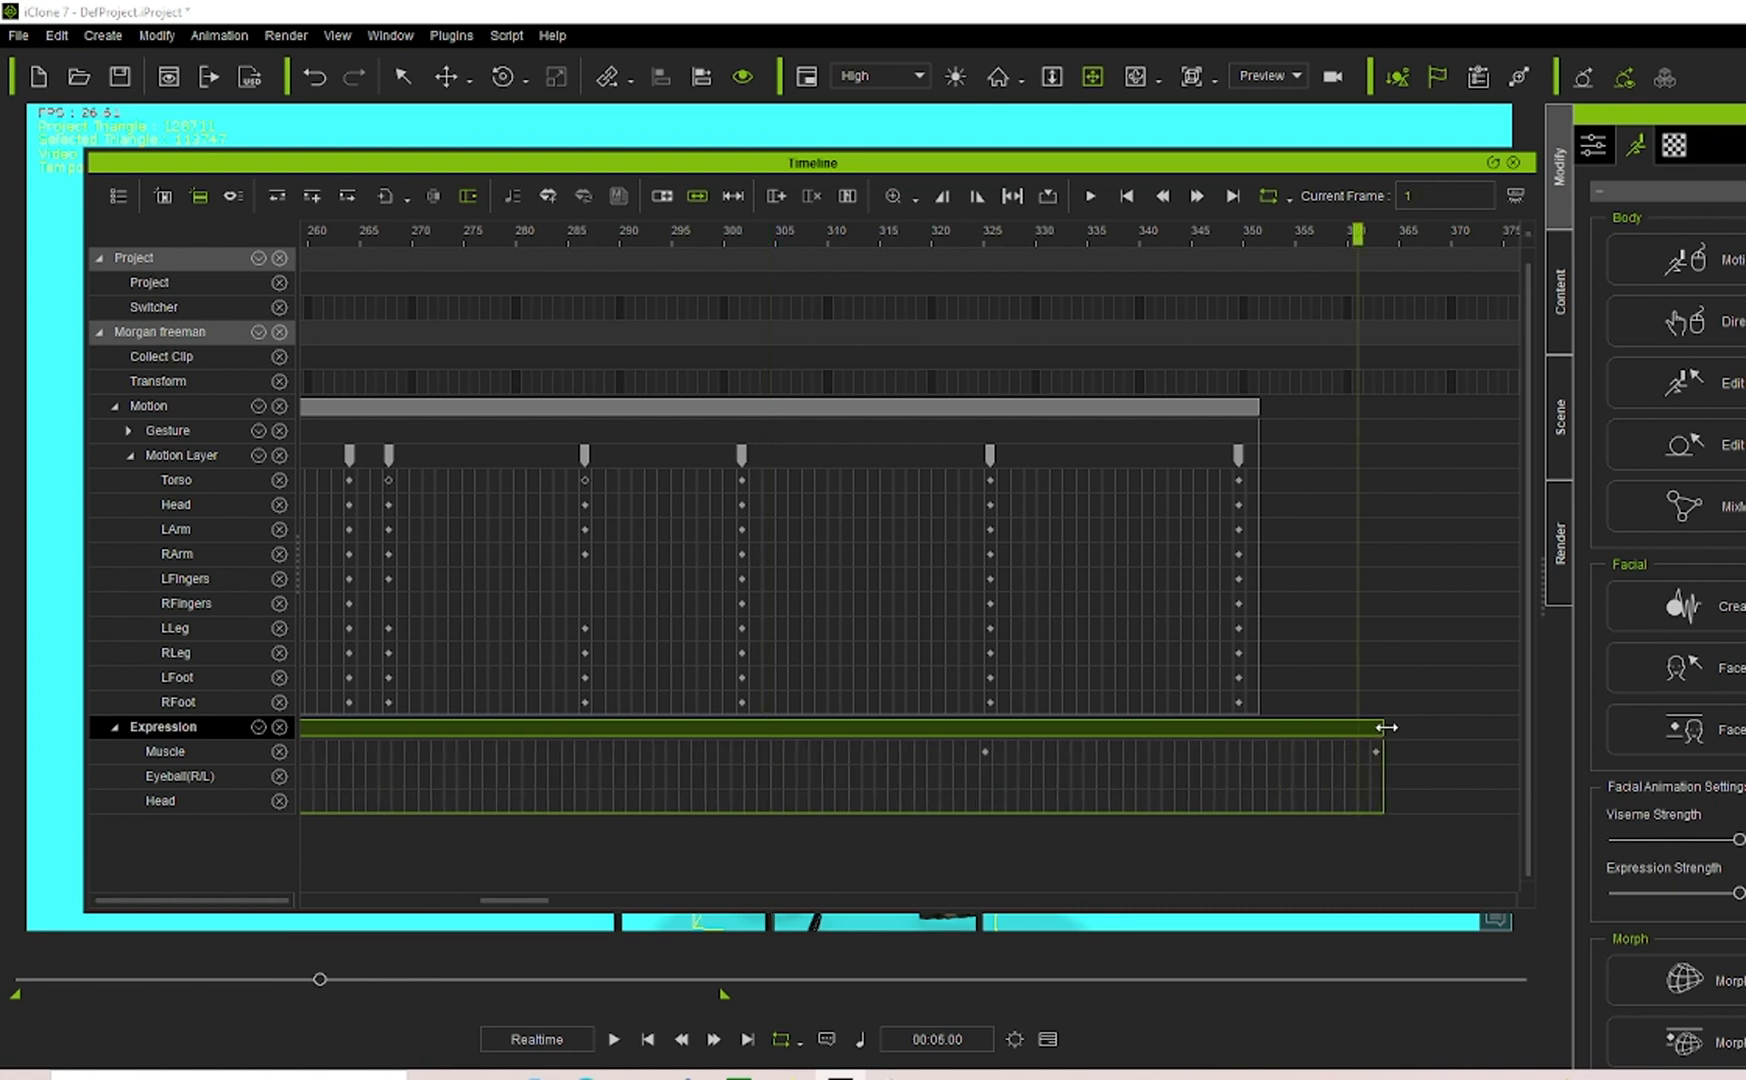
pyautogui.click(1513, 162)
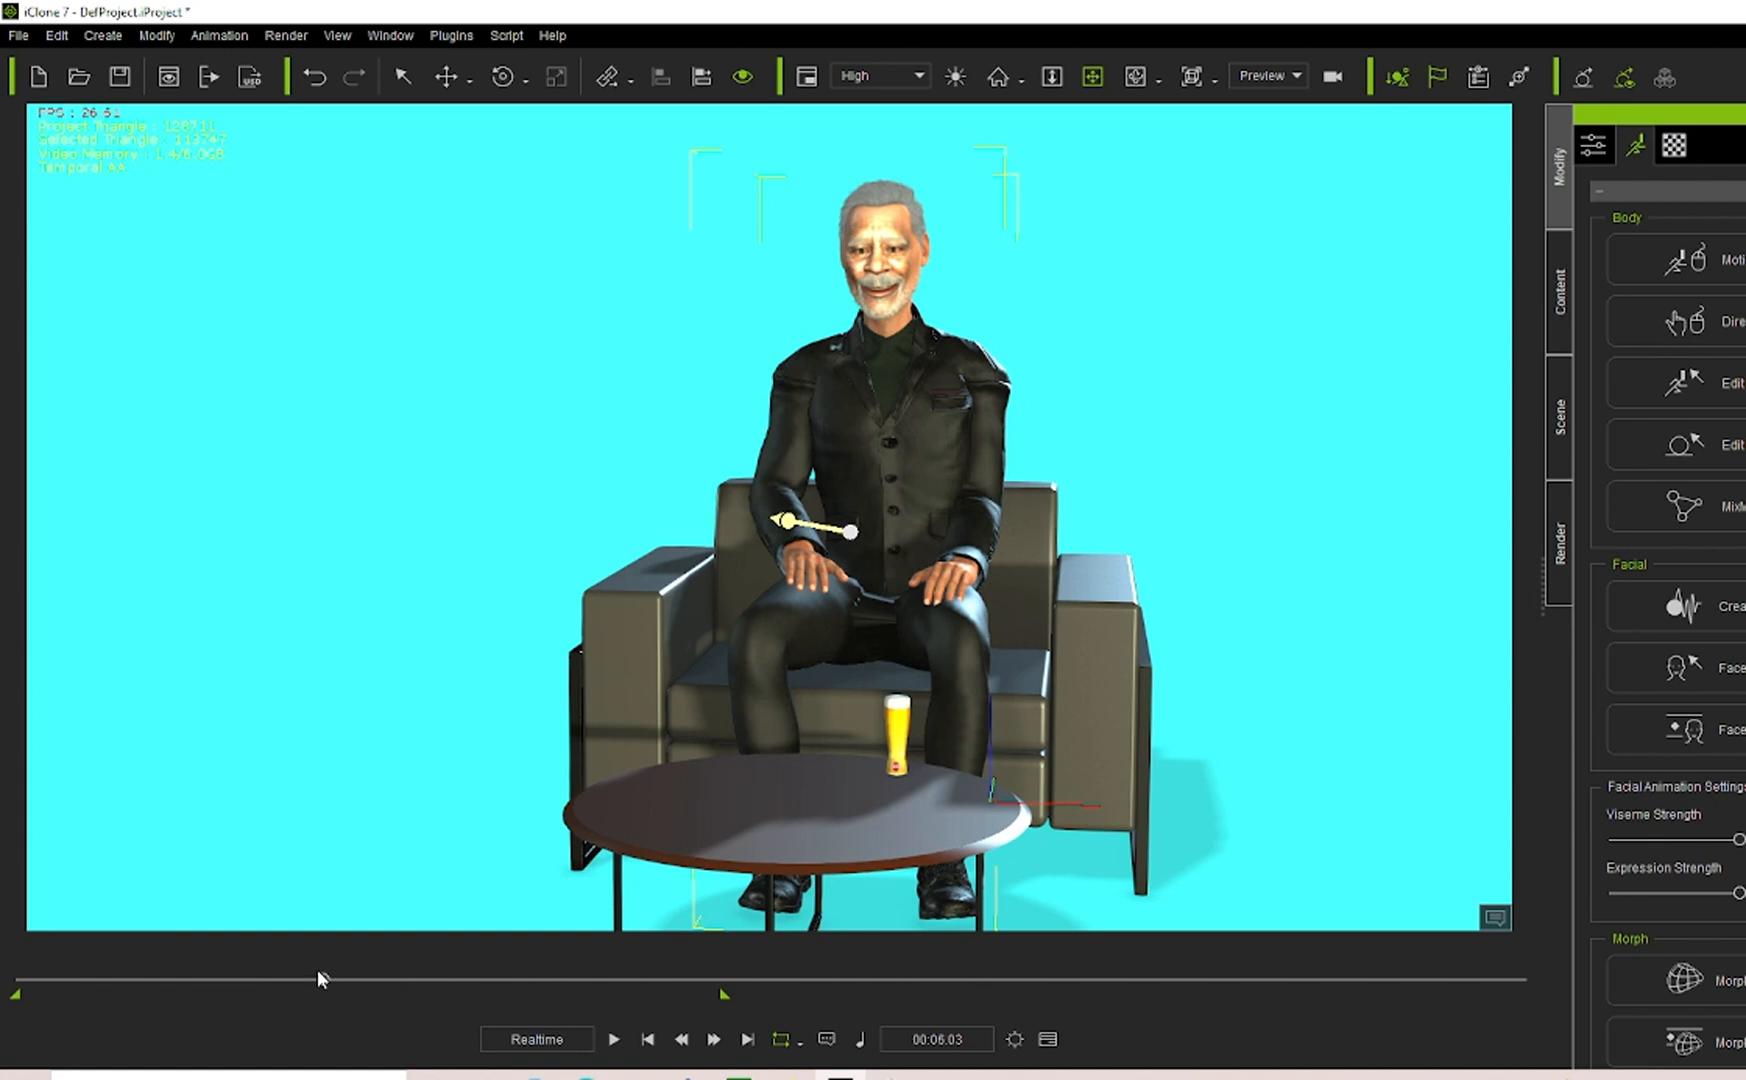
# Return to the first frame and play the stretched animation to review its slower timing, stopping after the smile.
pyautogui.moveTo(283, 975); pyautogui.dragTo(2, 1035)
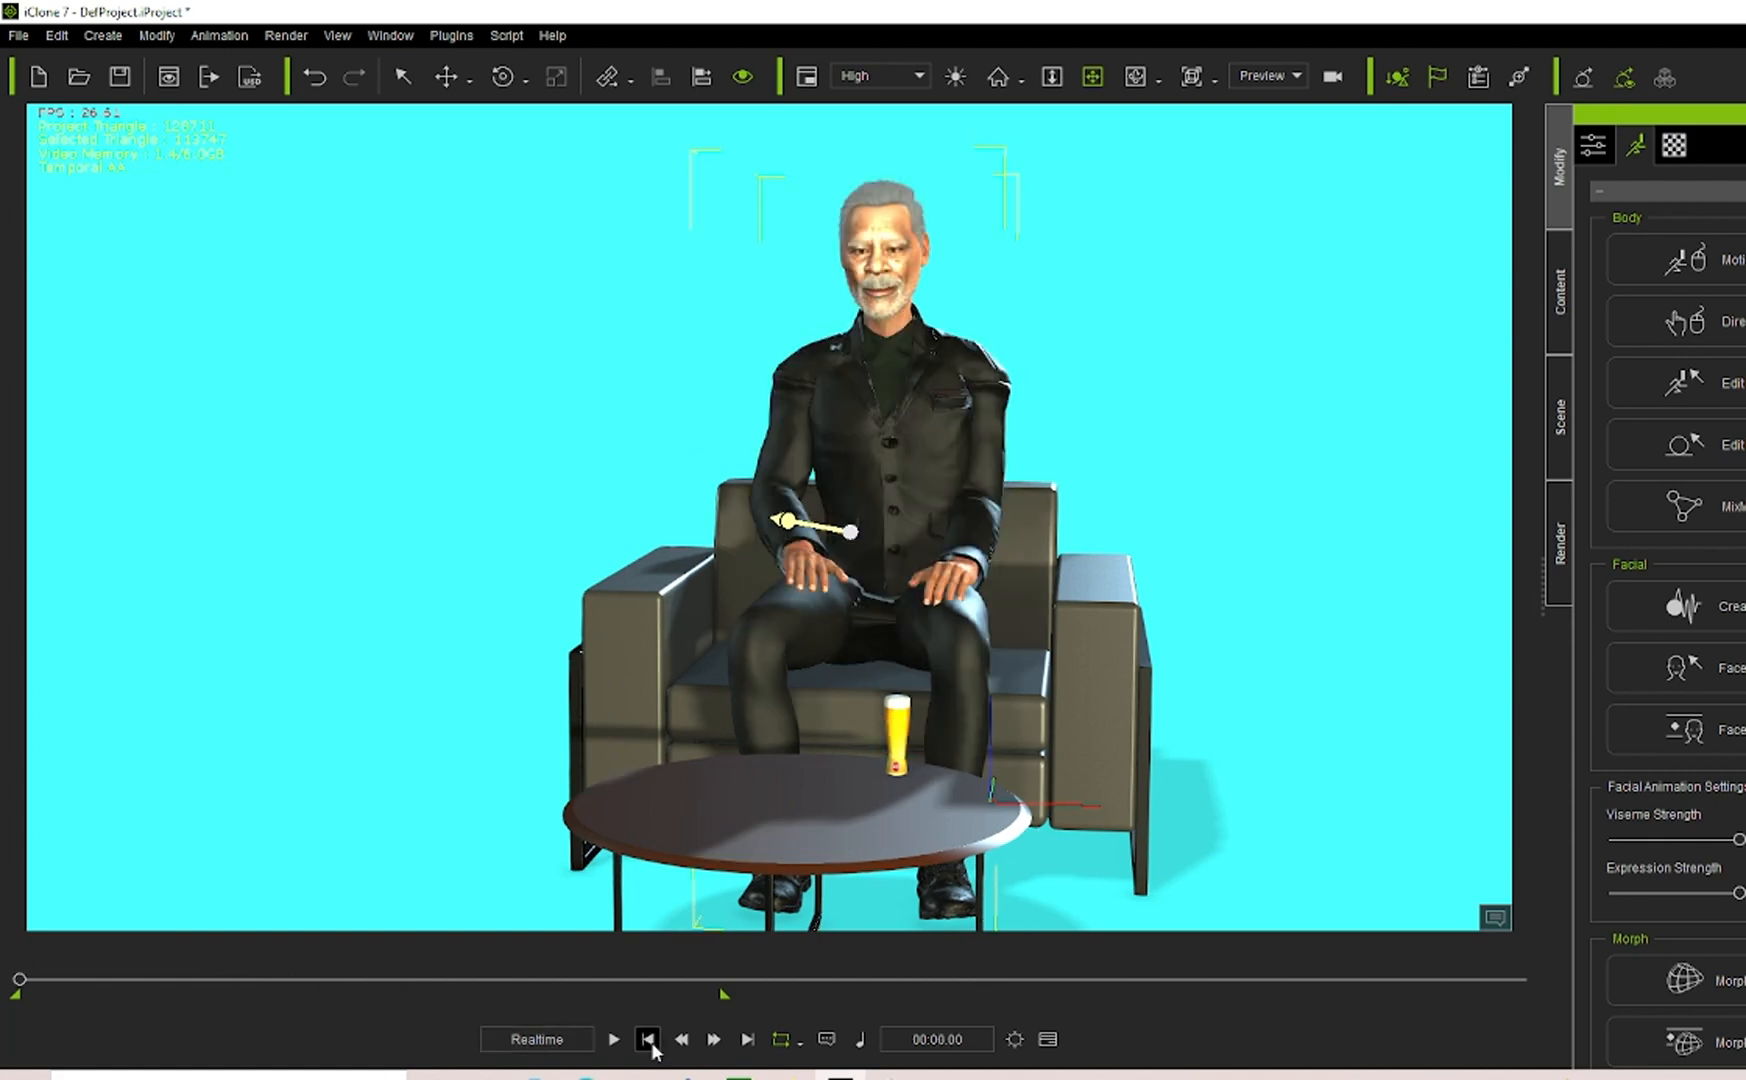
pyautogui.click(615, 1039)
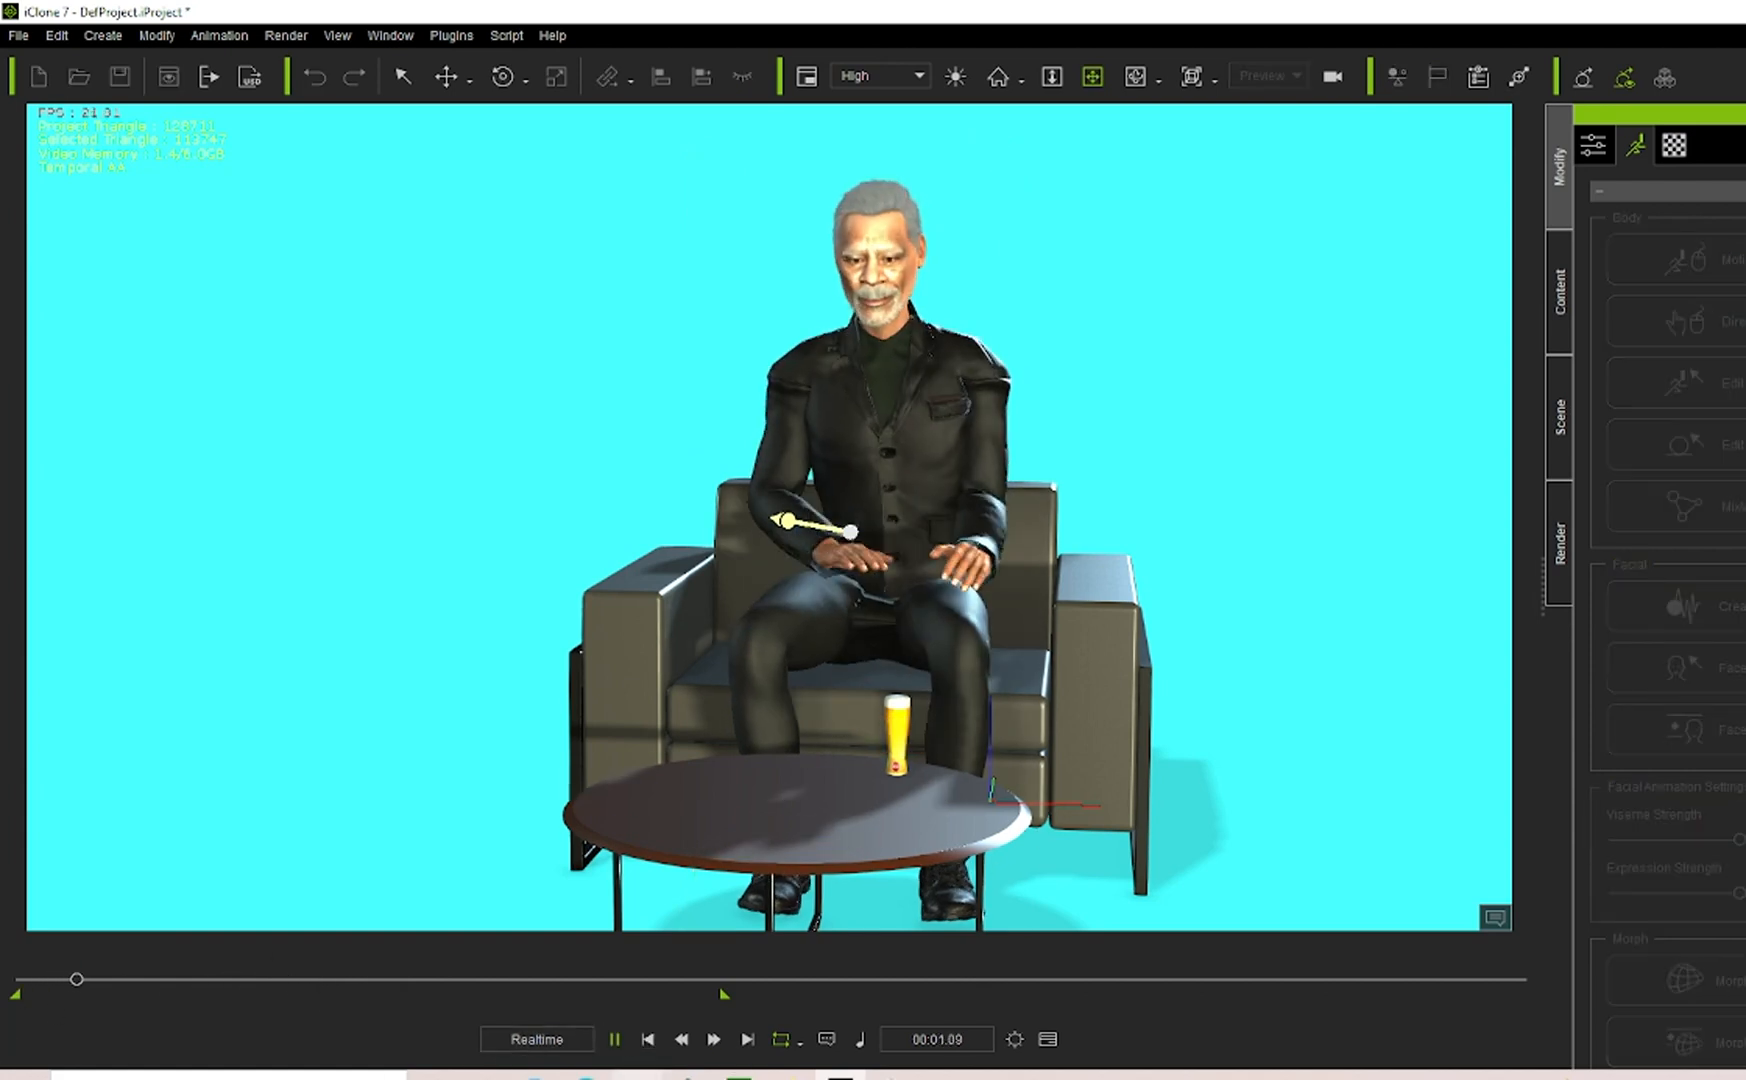
pyautogui.moveTo(636, 1076)
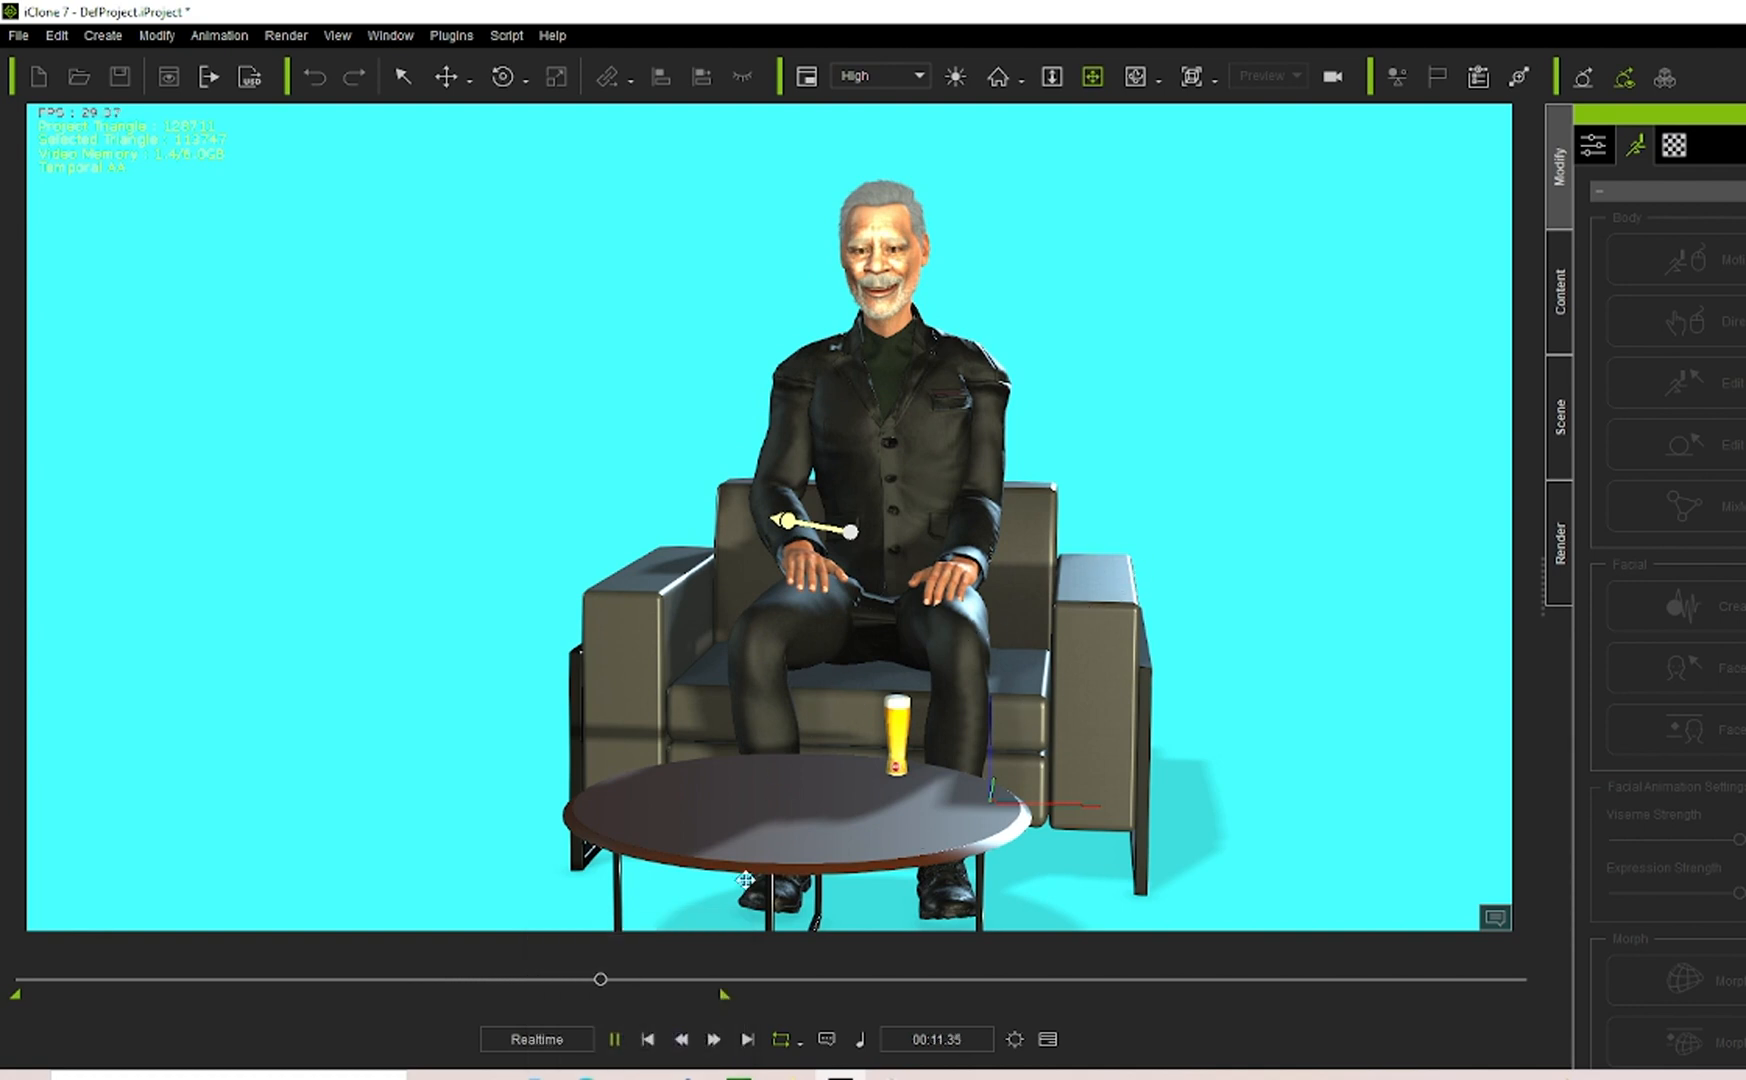
pyautogui.click(616, 1040)
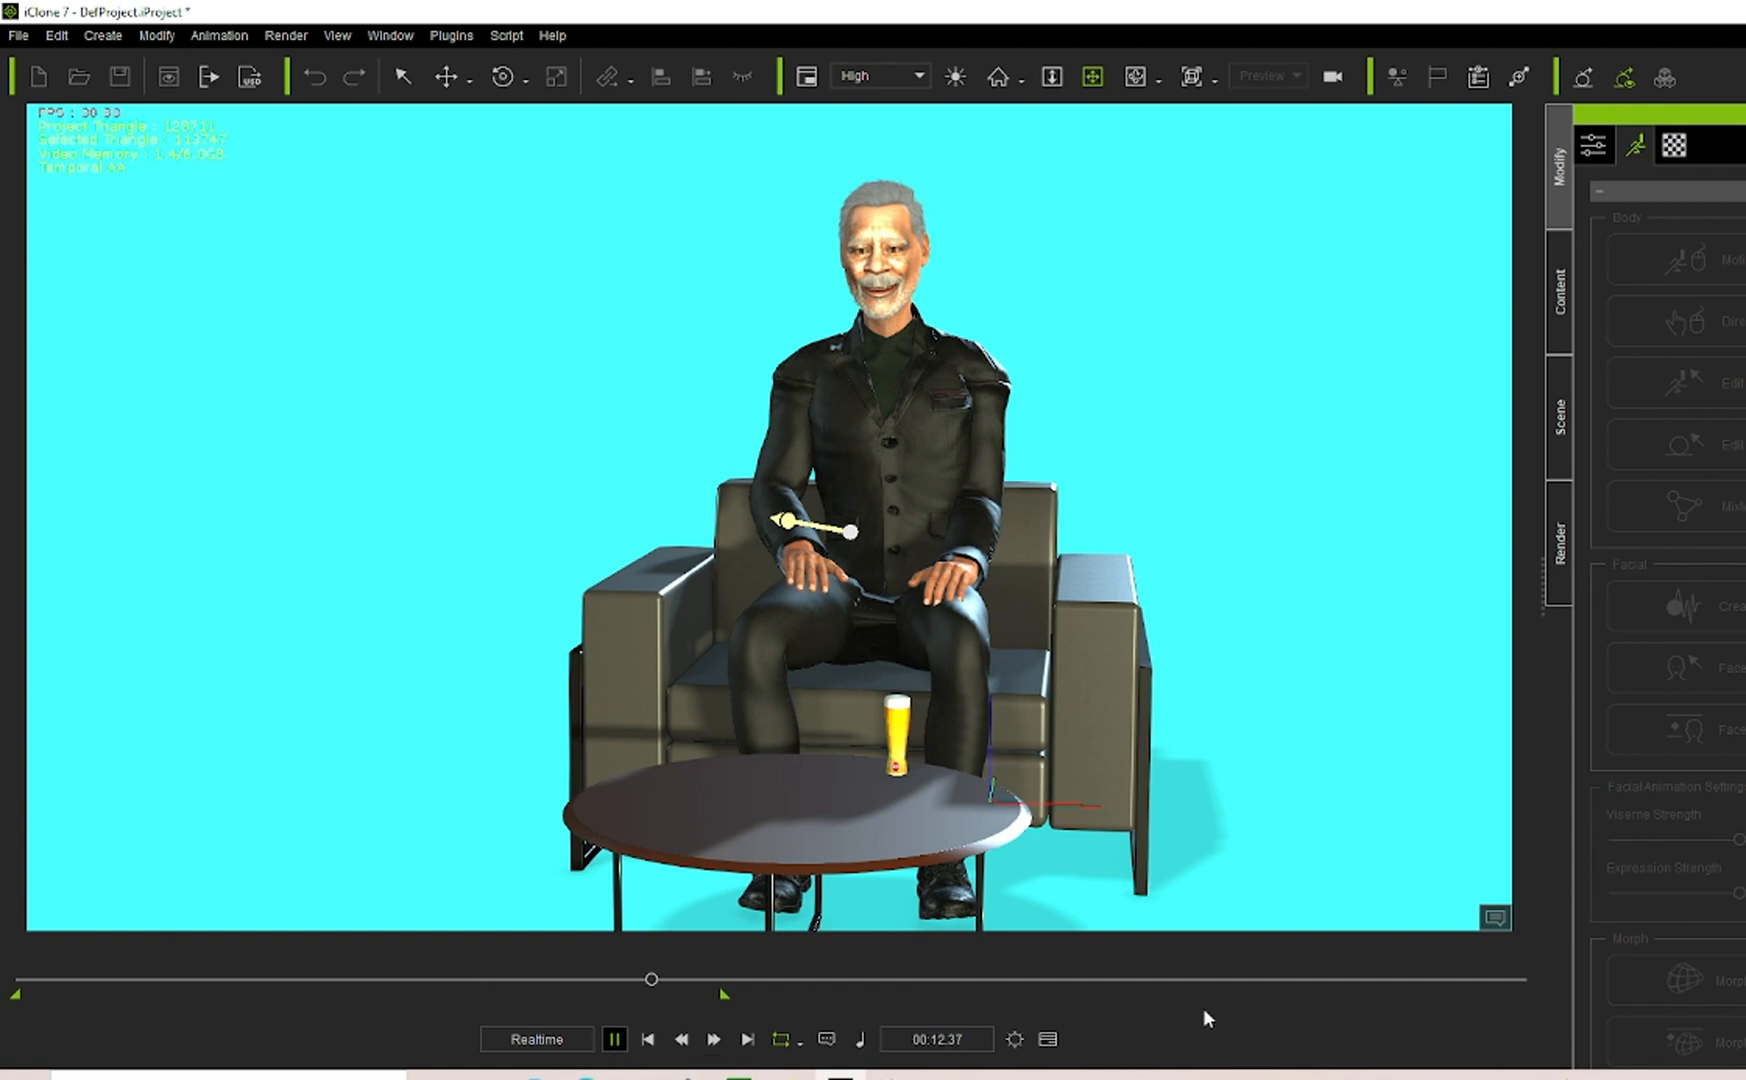